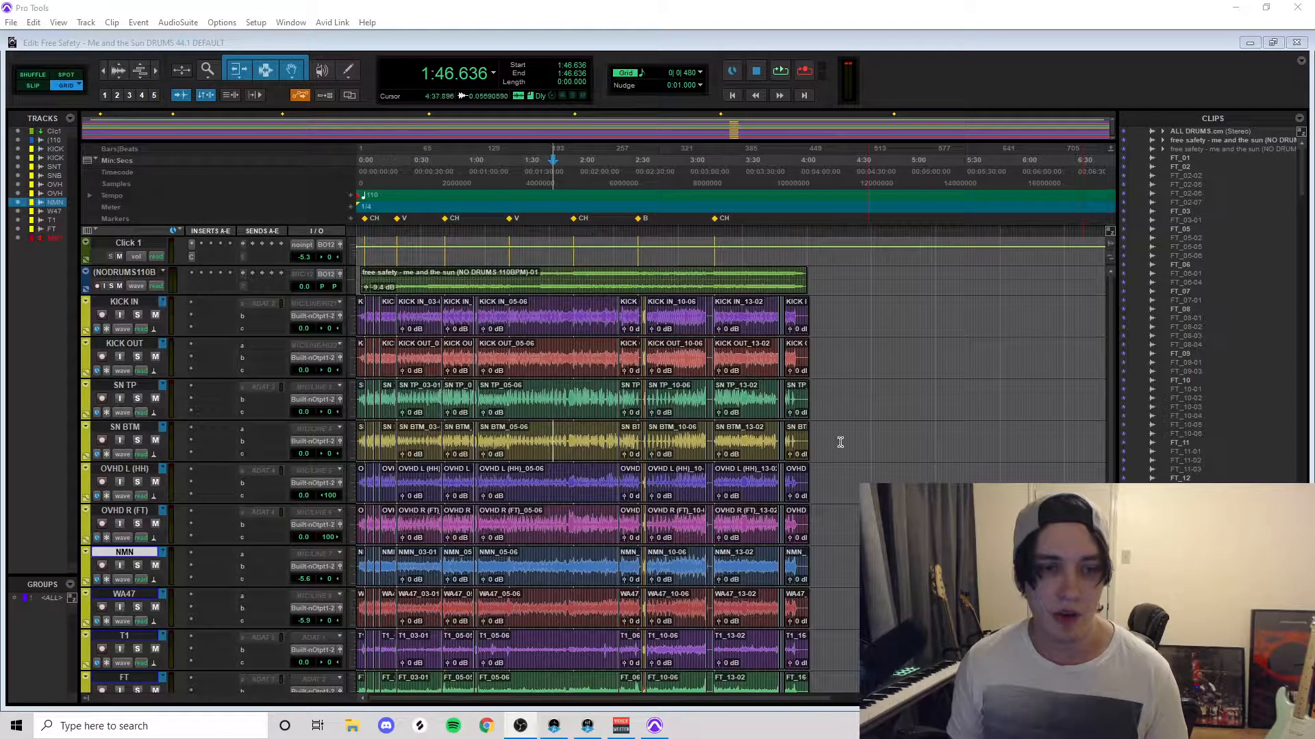
# Step: Review the drum tracks, play the session from about 0:18.8 and stop playback
pyautogui.scroll(-2, 416, 433)
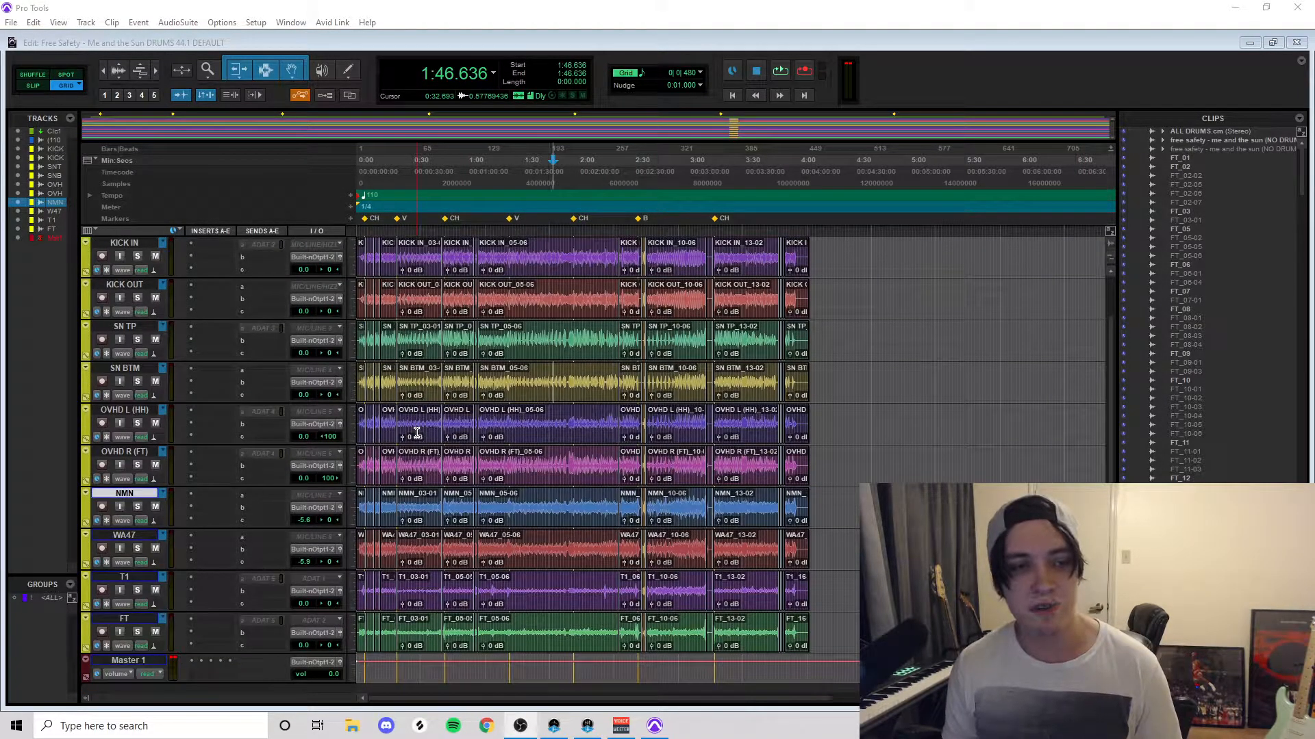
pyautogui.scroll(2, 416, 433)
pyautogui.scroll(-1, 416, 433)
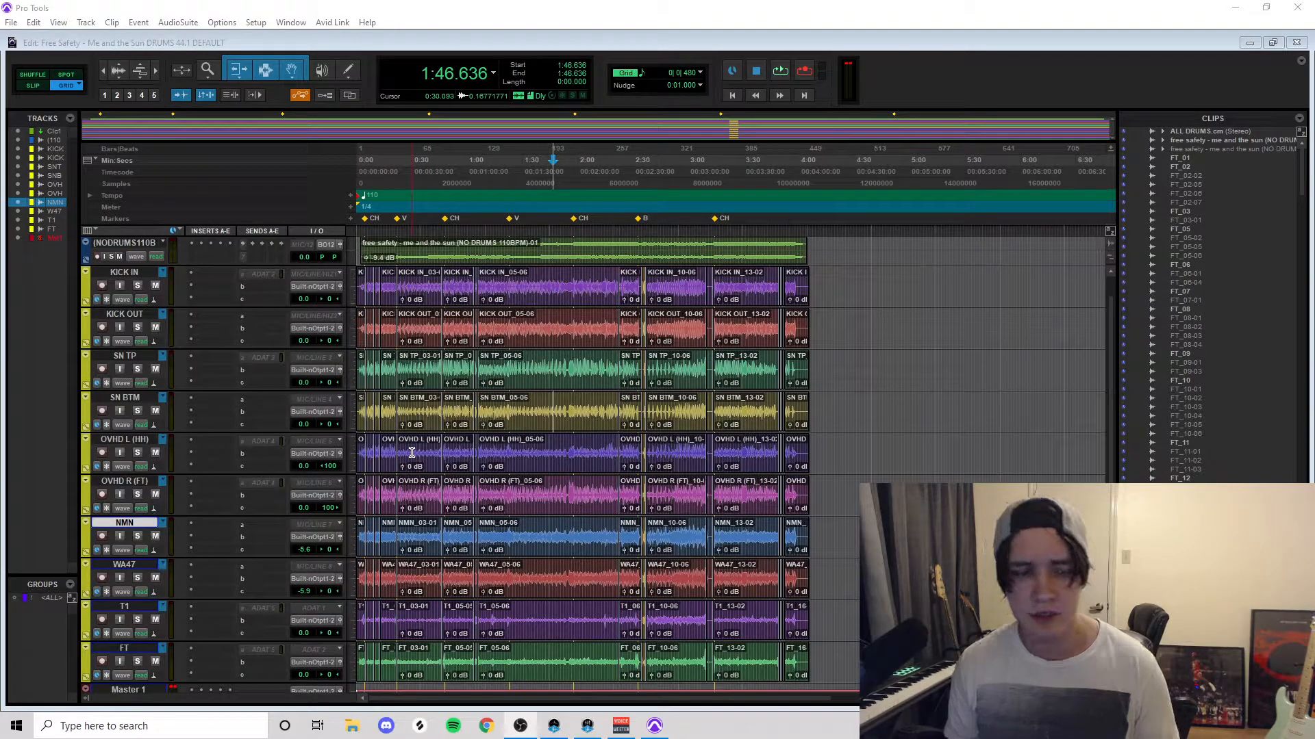
pyautogui.click(406, 439)
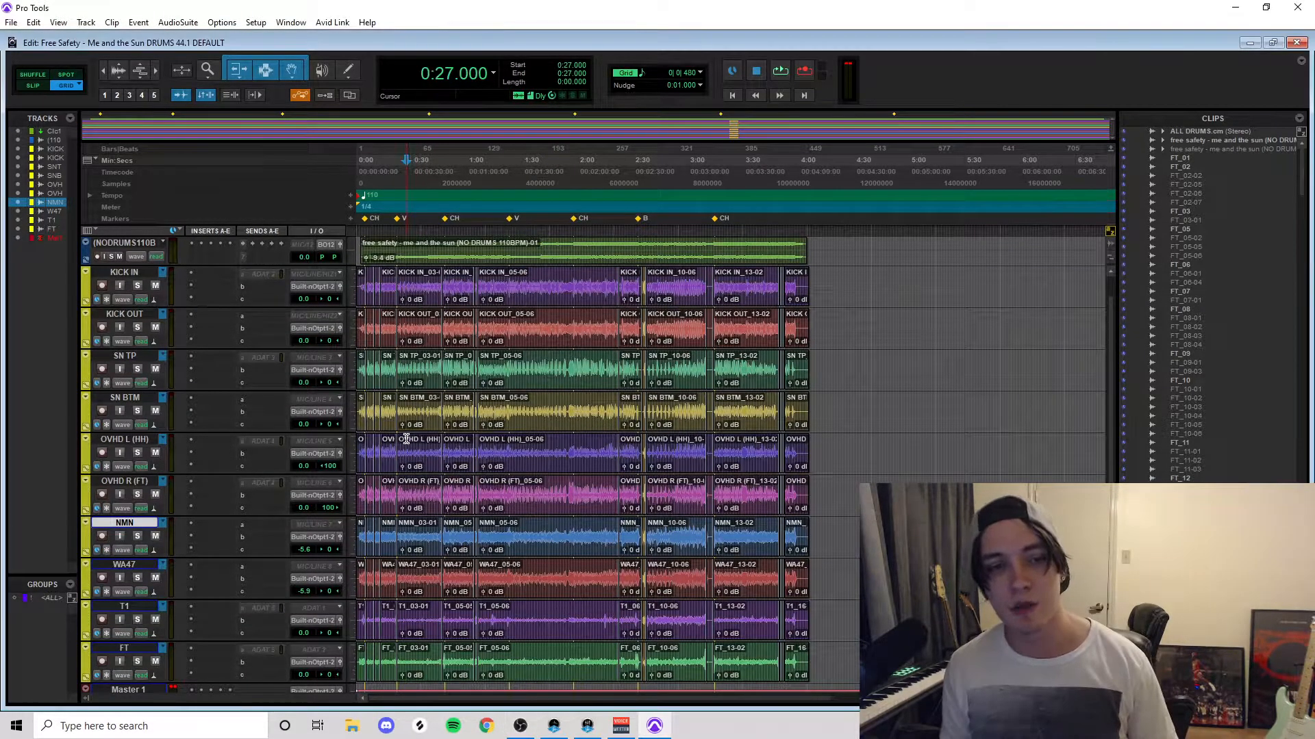
pyautogui.scroll(1, 406, 439)
pyautogui.press('space')
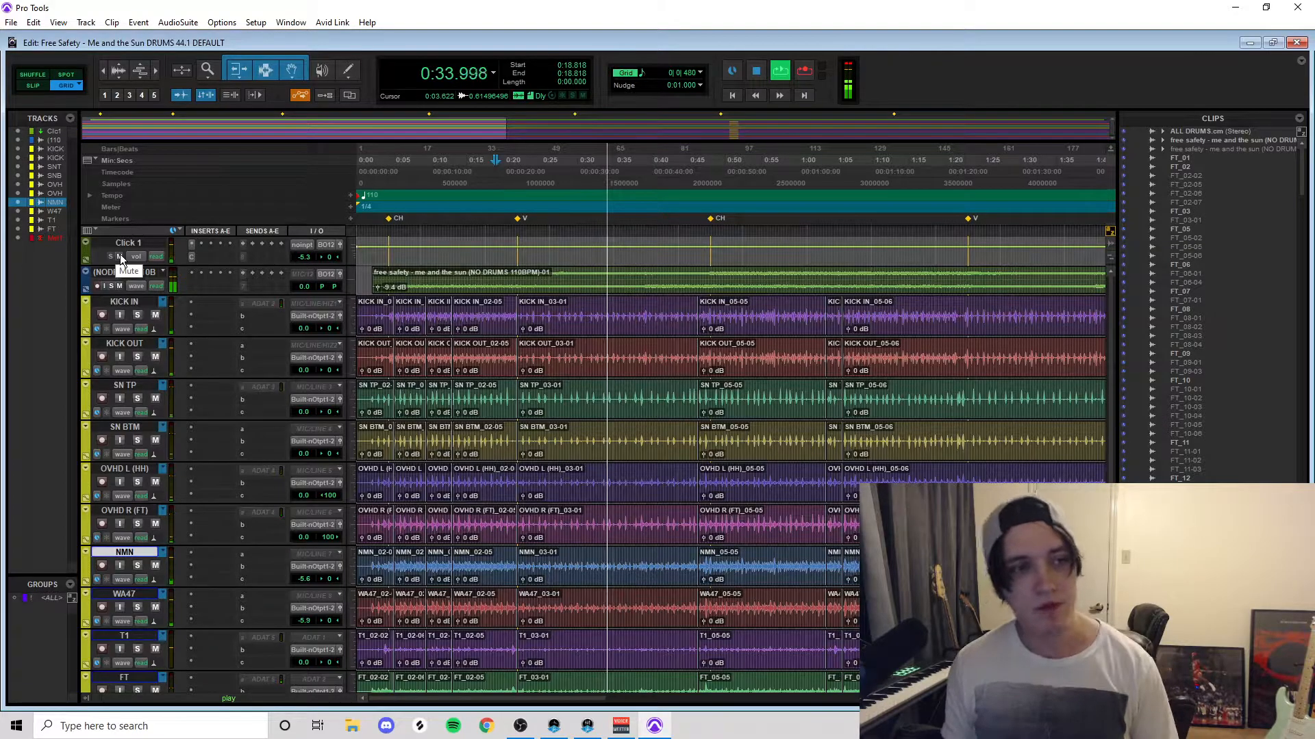
pyautogui.press('space')
# Step: Select the tracks from KICK IN to FT and route their outputs to a new stereo Aux Input track named ALL DRUMS
pyautogui.click(140, 302)
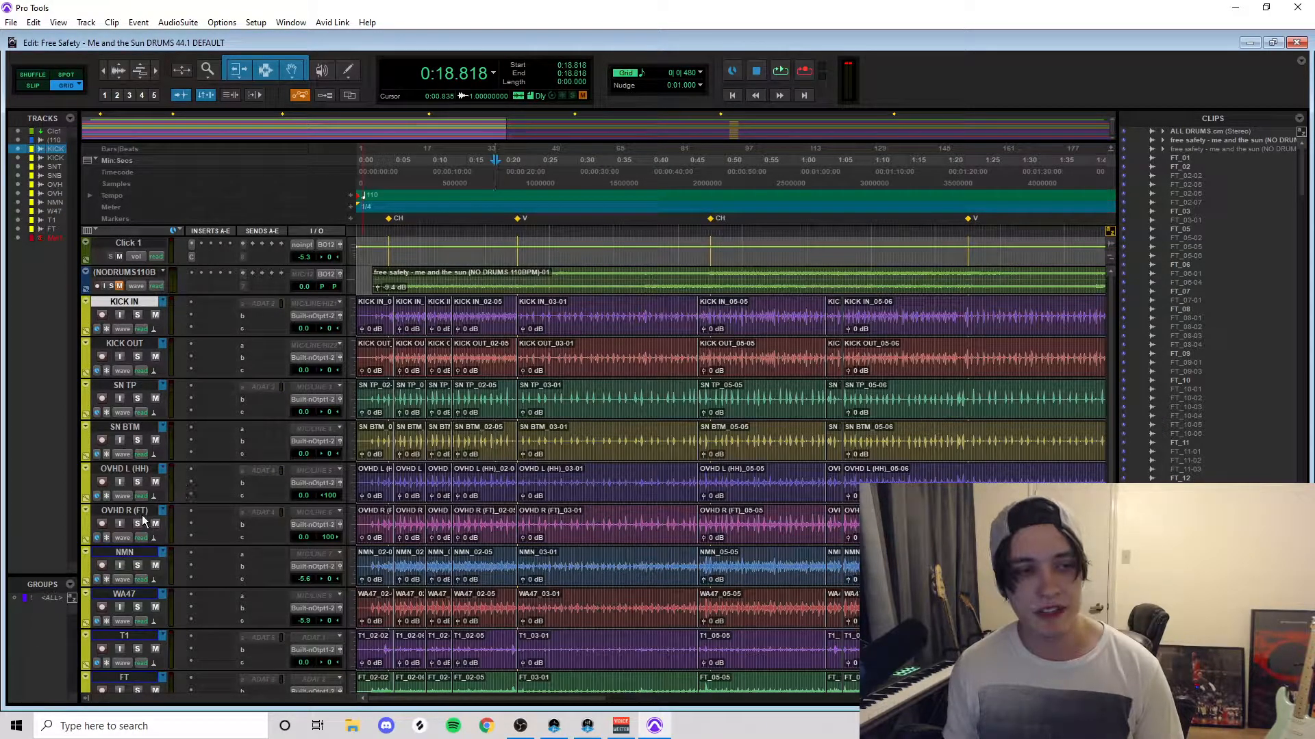
pyautogui.scroll(-3, 143, 518)
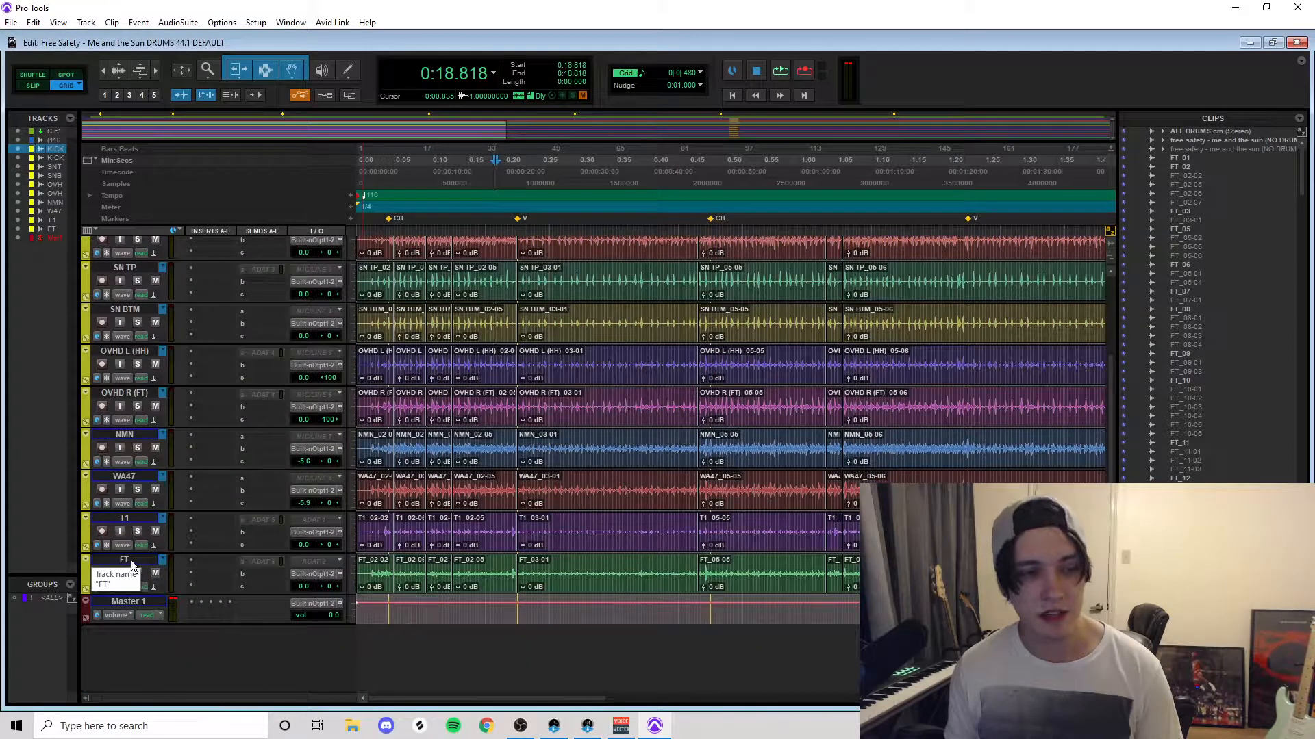
pyautogui.keyDown('shift'); pyautogui.click(125, 560); pyautogui.keyUp('shift')
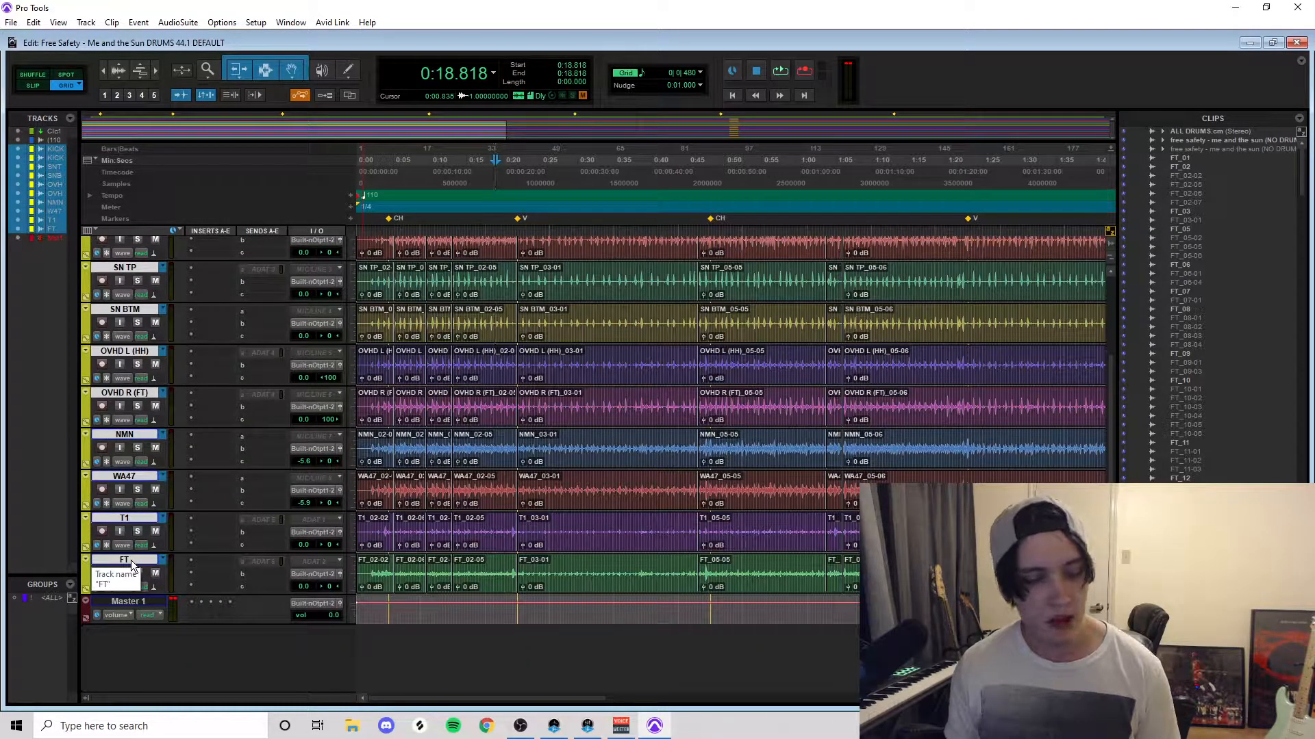
pyautogui.click(323, 573)
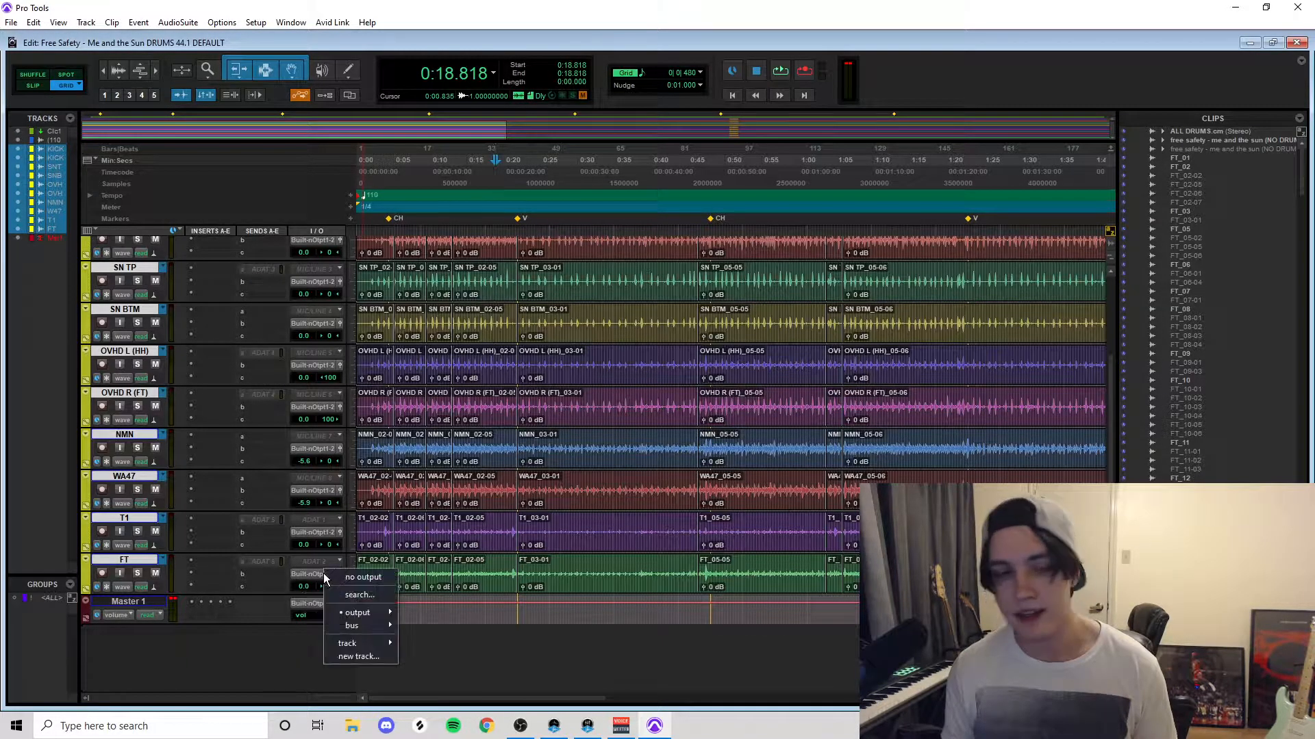
pyautogui.click(382, 656)
pyautogui.write('ALL DRUMS')
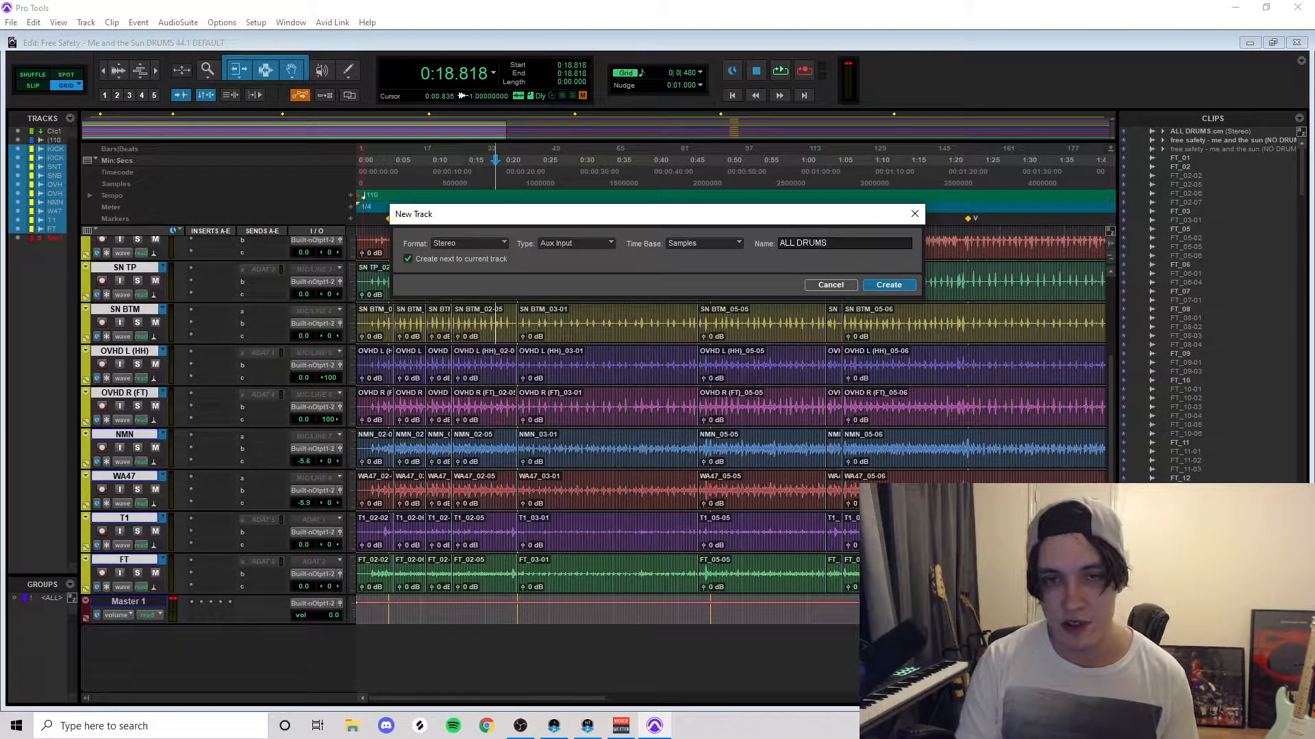
pyautogui.press('Return')
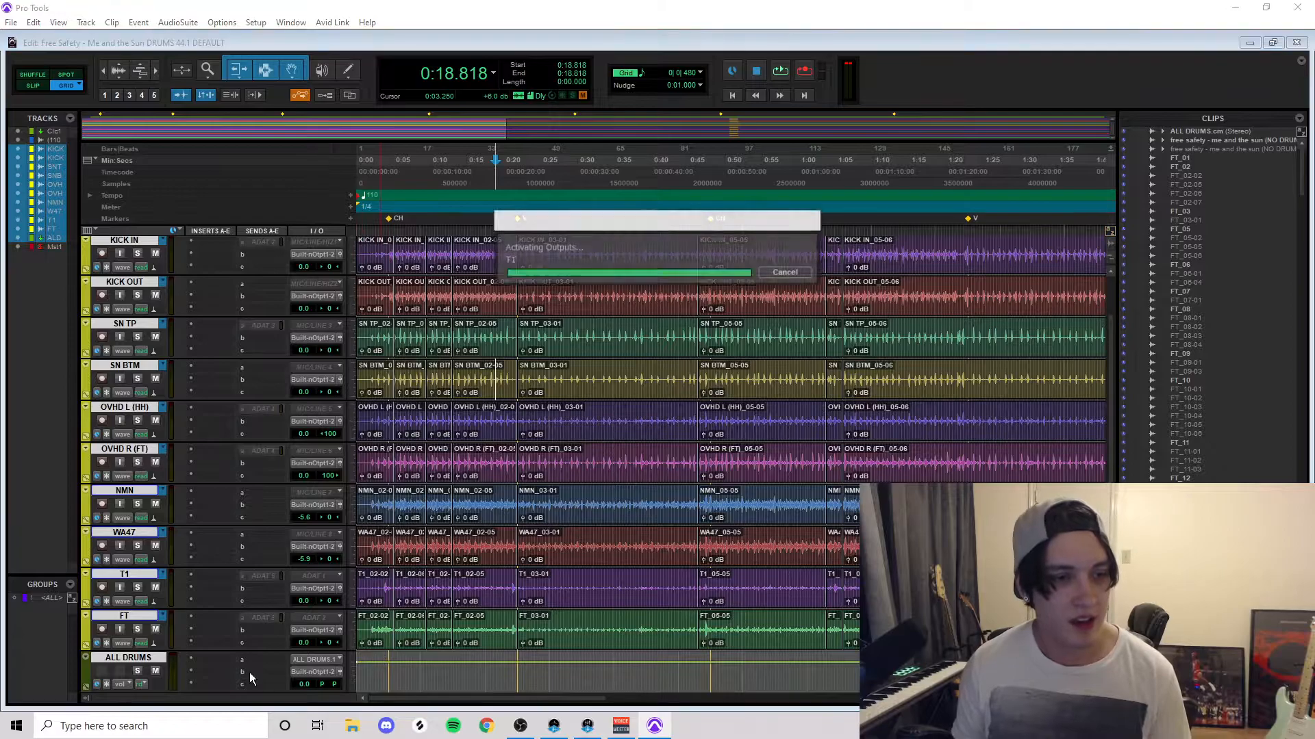
# Step: Colour the ALL DRUMS track yellow and convert the aux to a routing folder
pyautogui.doubleClick(87, 675)
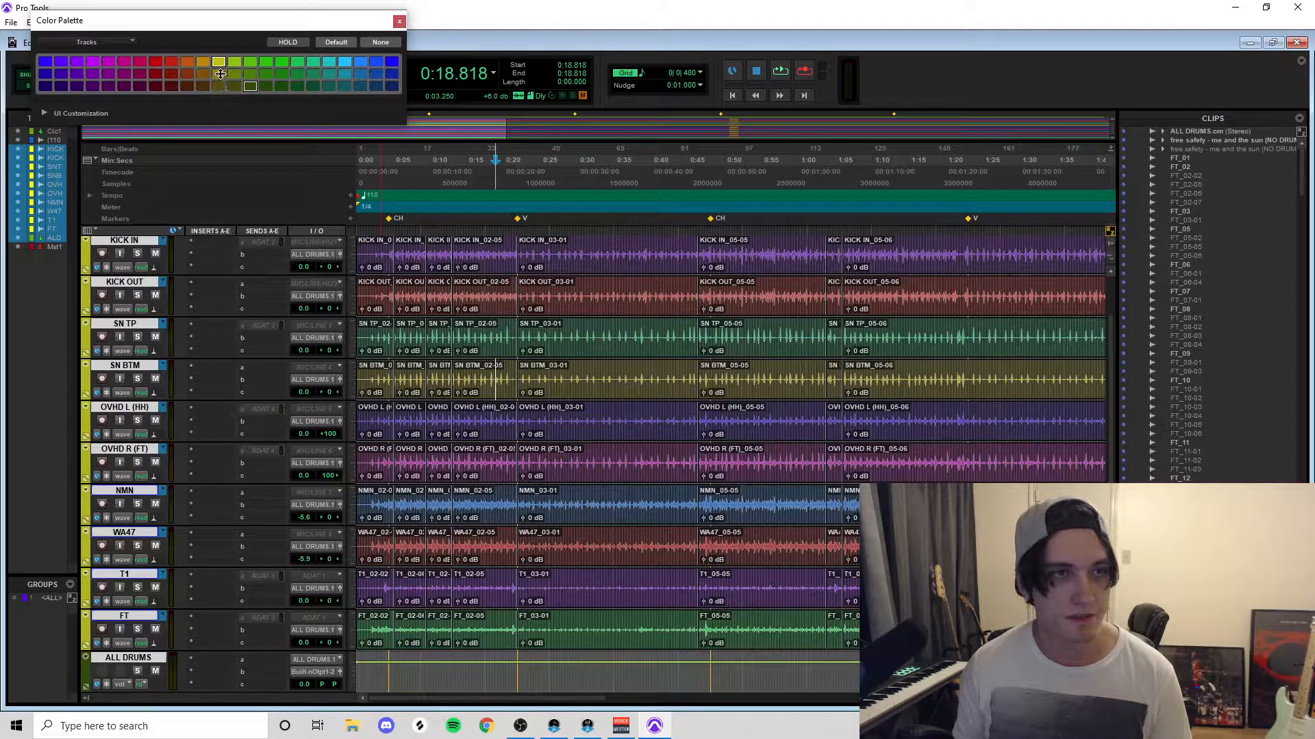
pyautogui.rightClick(159, 656)
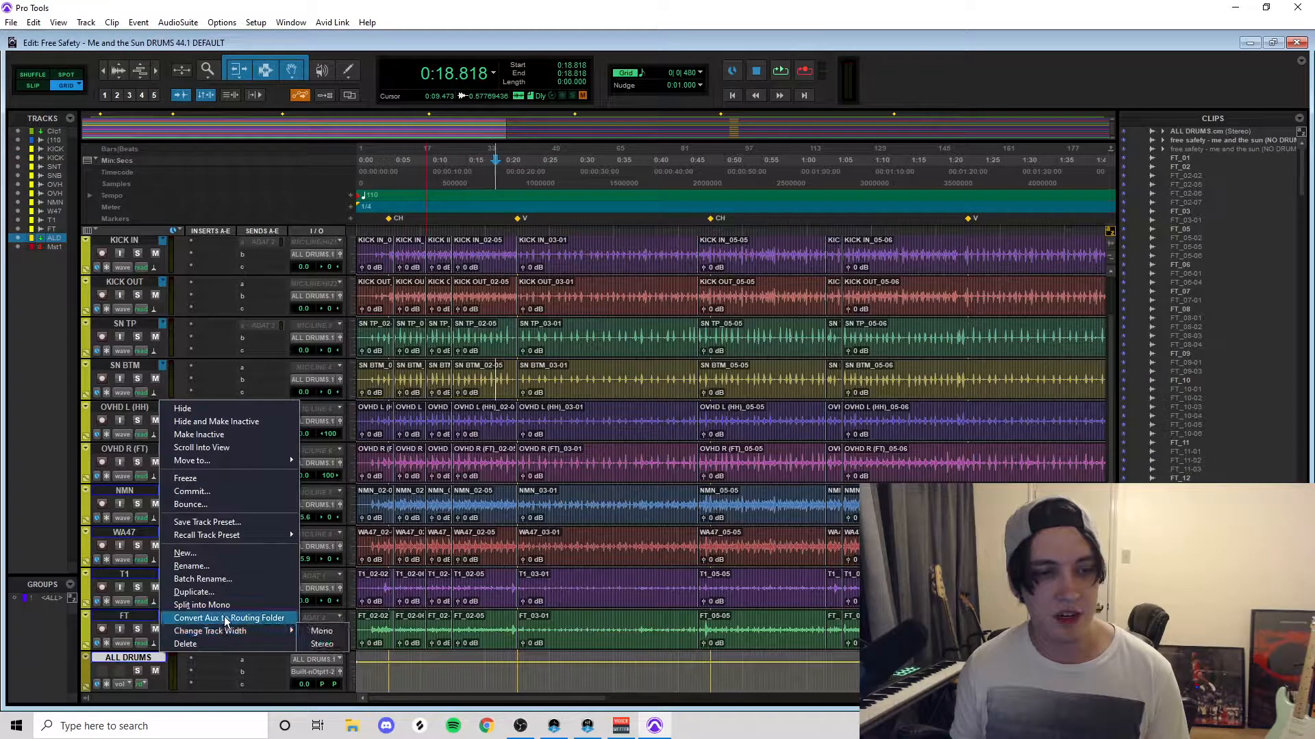
pyautogui.click(226, 620)
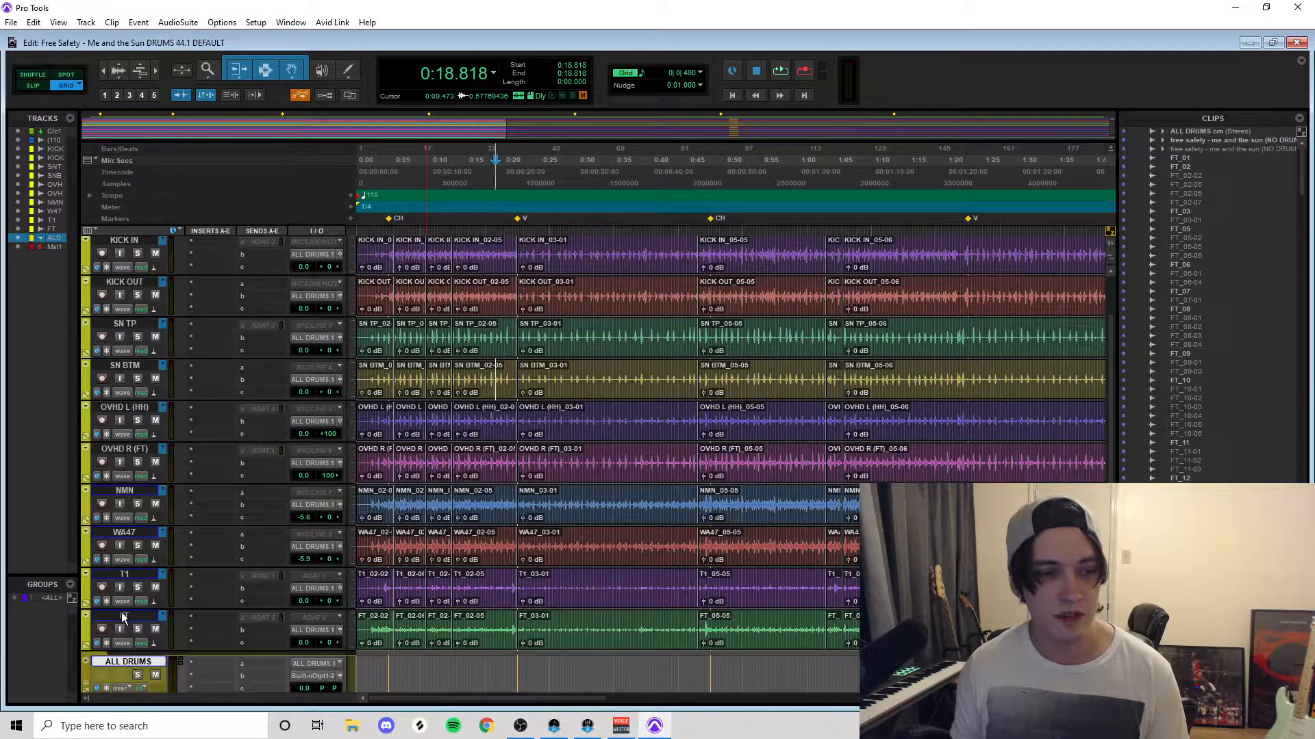
# Step: Select all drum tracks from FT up to KICK IN and create a Mix/Edit group named DRUMS
pyautogui.click(122, 613)
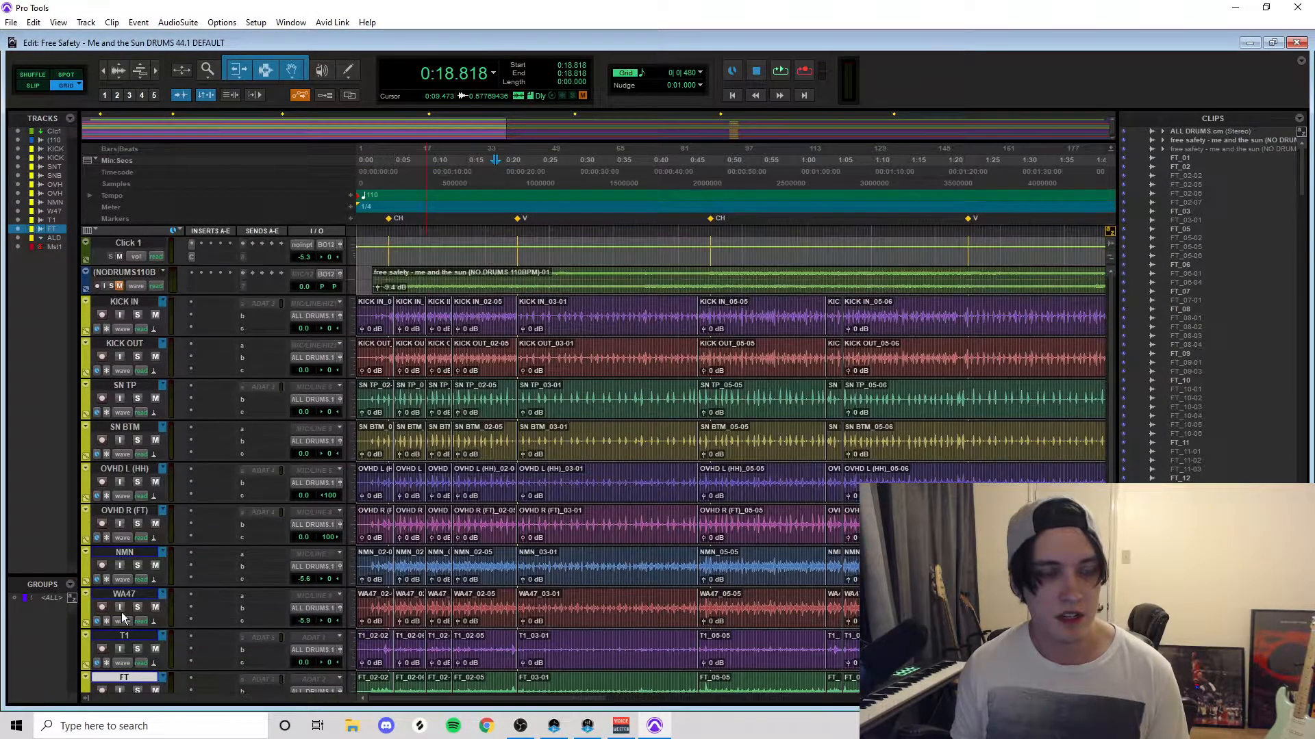
pyautogui.keyDown('shift'); pyautogui.click(135, 299); pyautogui.keyUp('shift')
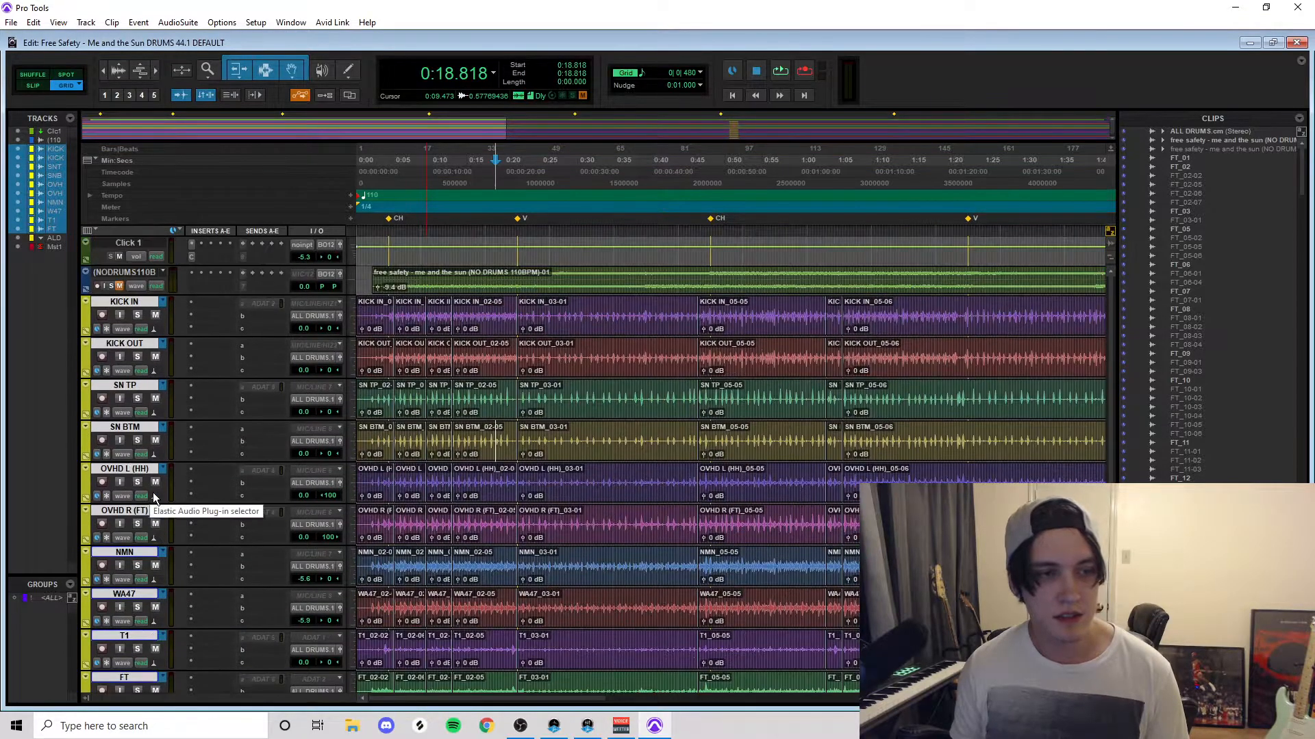
pyautogui.scroll(-1, 155, 500)
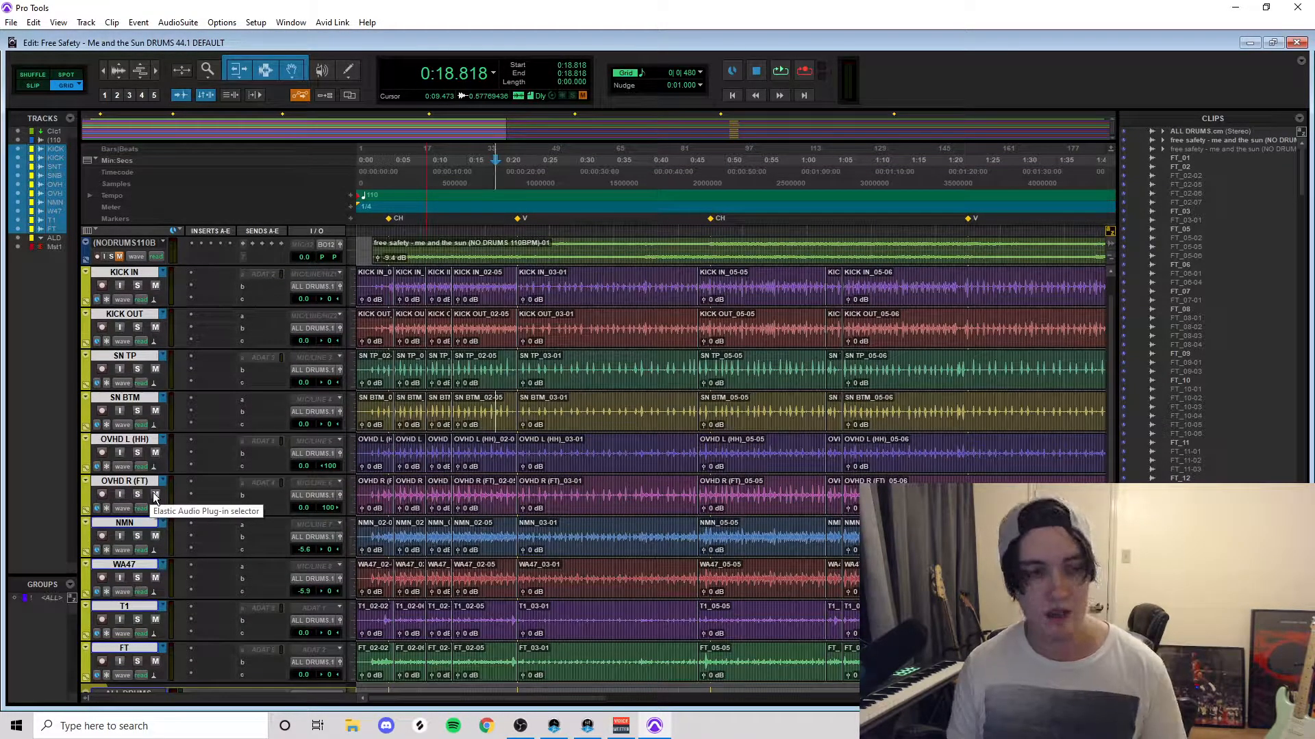
pyautogui.hotkey('ctrl', 'g')
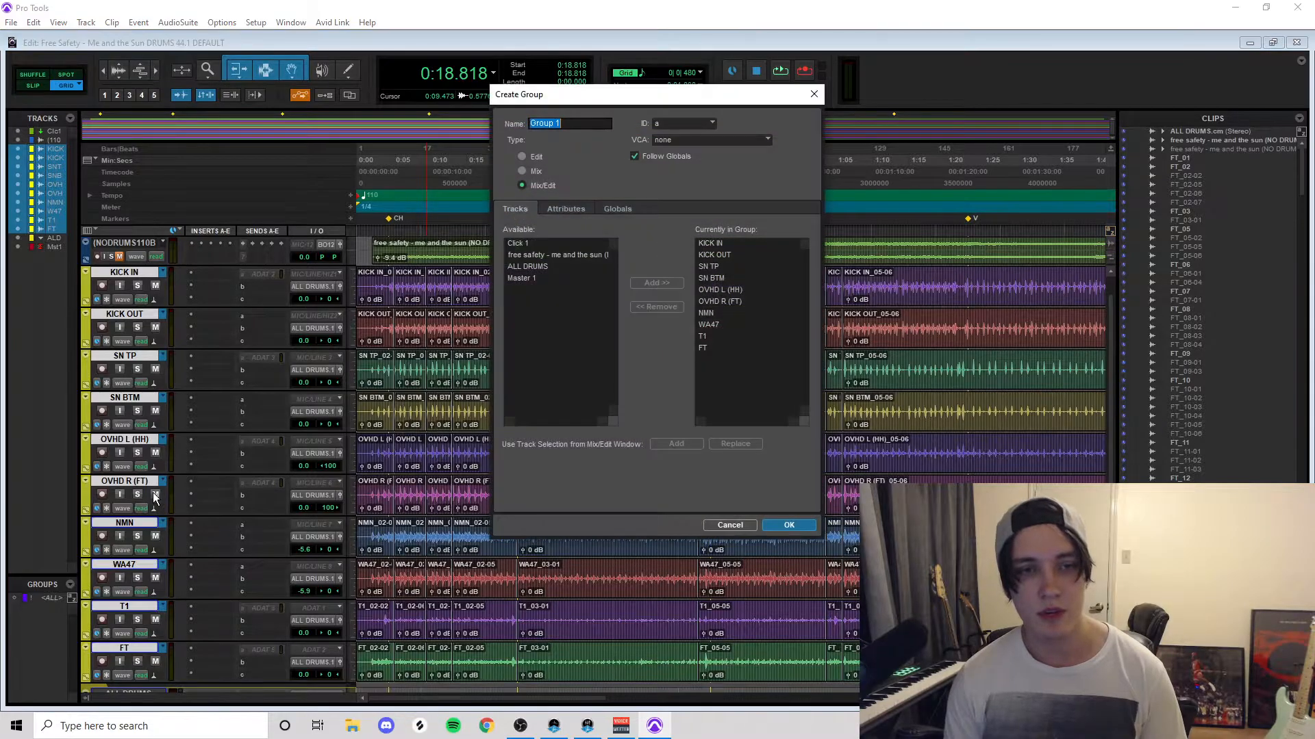
pyautogui.write('DRUMS')
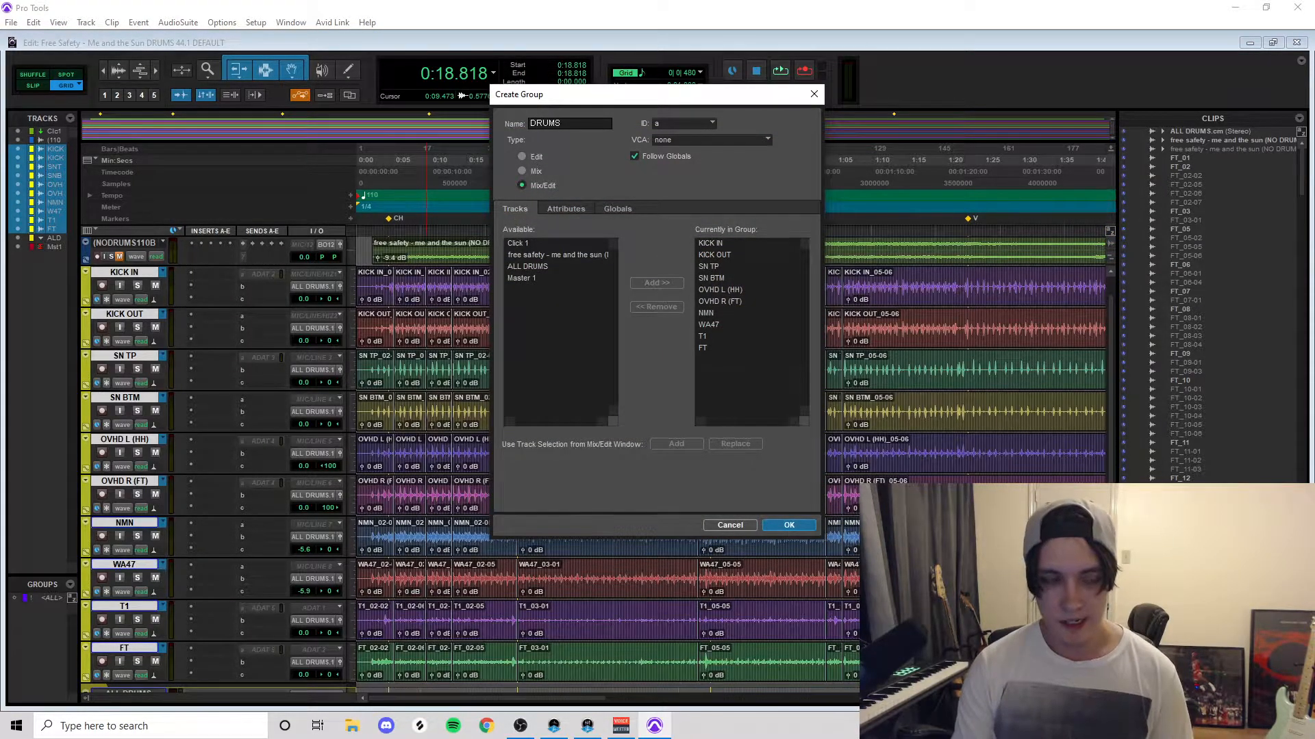
pyautogui.press('Return')
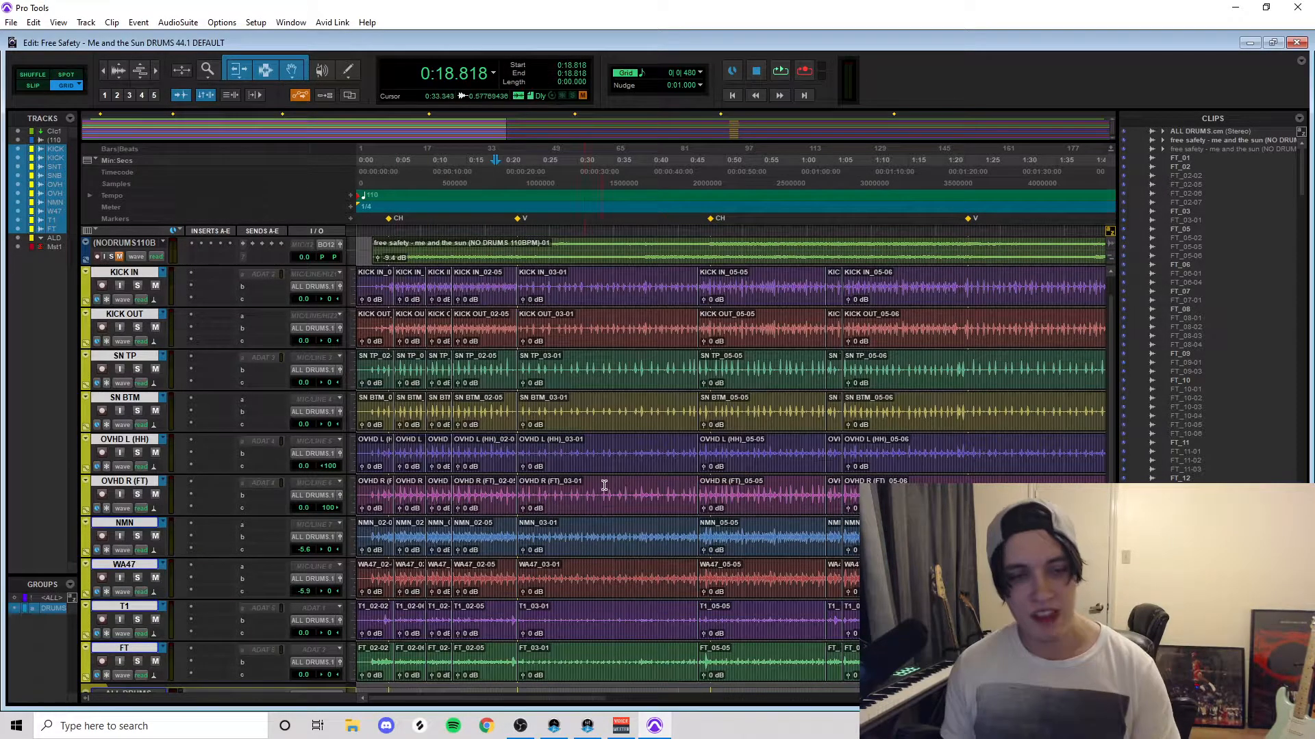
# Step: Test the DRUMS group by moving the clips that start at the first verse marker, and undo the move
pyautogui.click(583, 419)
pyautogui.moveTo(582, 419)
pyautogui.mouseDown()
pyautogui.moveTo(611, 419)
pyautogui.moveTo(566, 413)
pyautogui.mouseUp()
pyautogui.hotkey('ctrl', 'z')
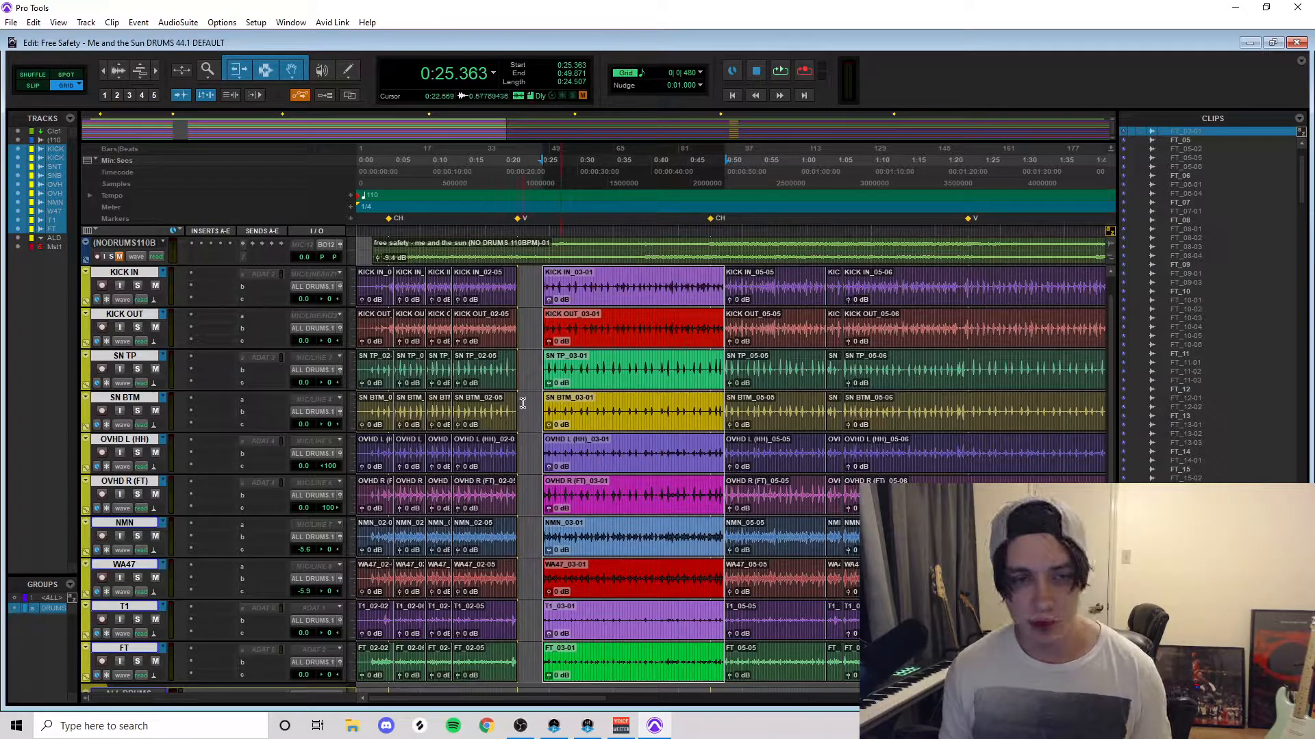
pyautogui.hotkey('ctrl', 'z')
pyautogui.click(507, 410)
# Step: Move the selected drum tracks into the ALL DRUMS folder, and collapse and reopen the folder
pyautogui.scroll(-3, 505, 411)
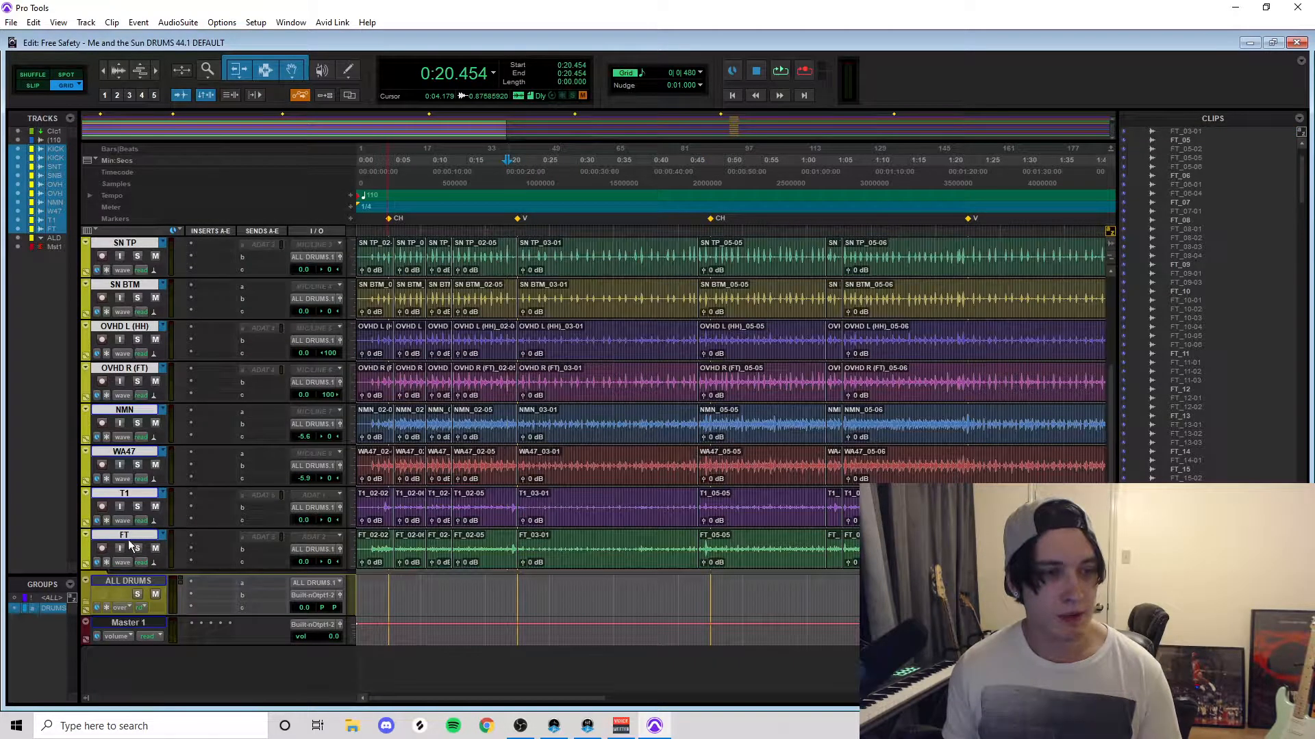
pyautogui.moveTo(130, 537); pyautogui.dragTo(137, 583)
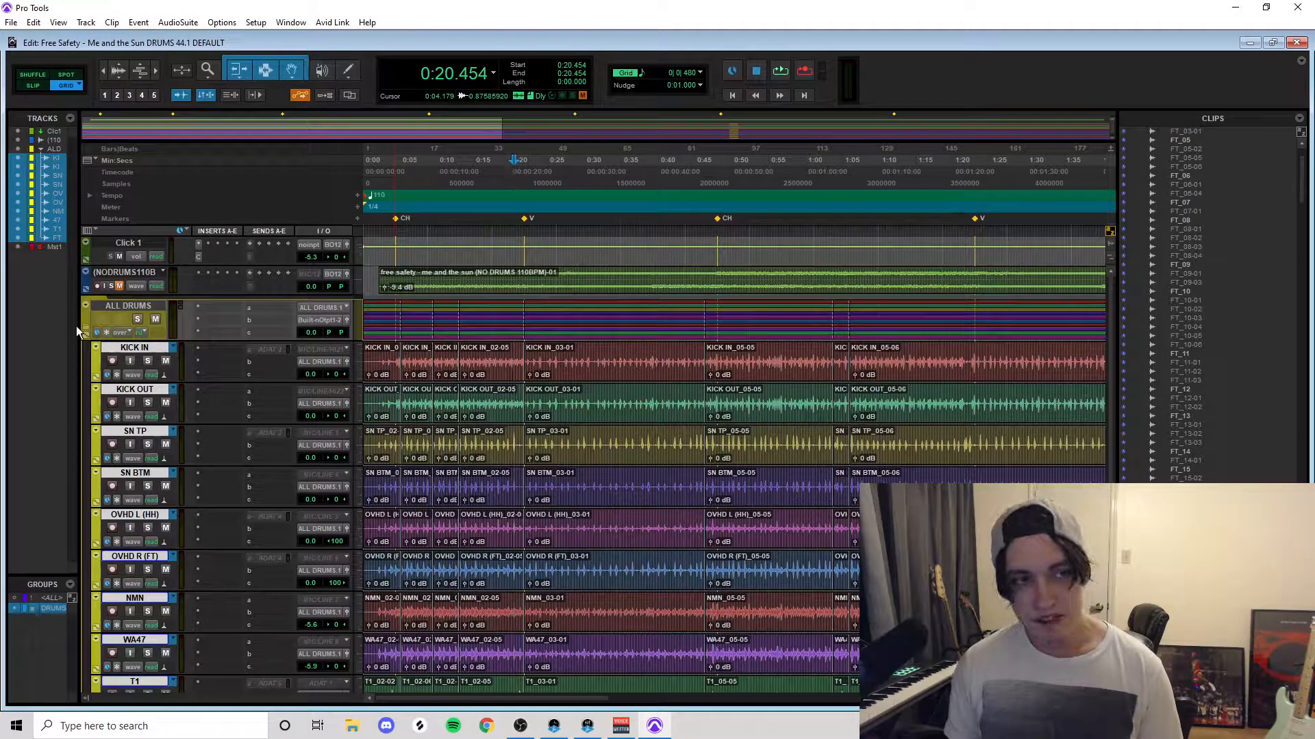
pyautogui.click(85, 332)
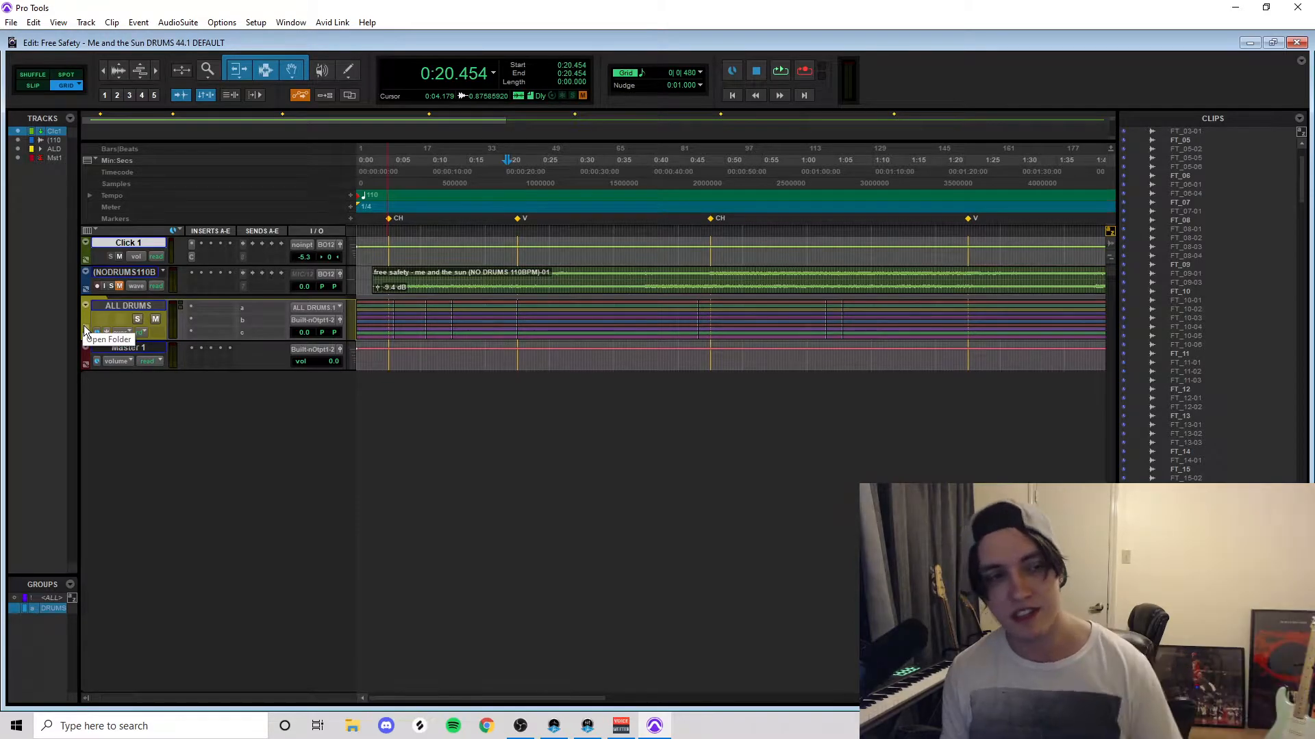
pyautogui.click(85, 332)
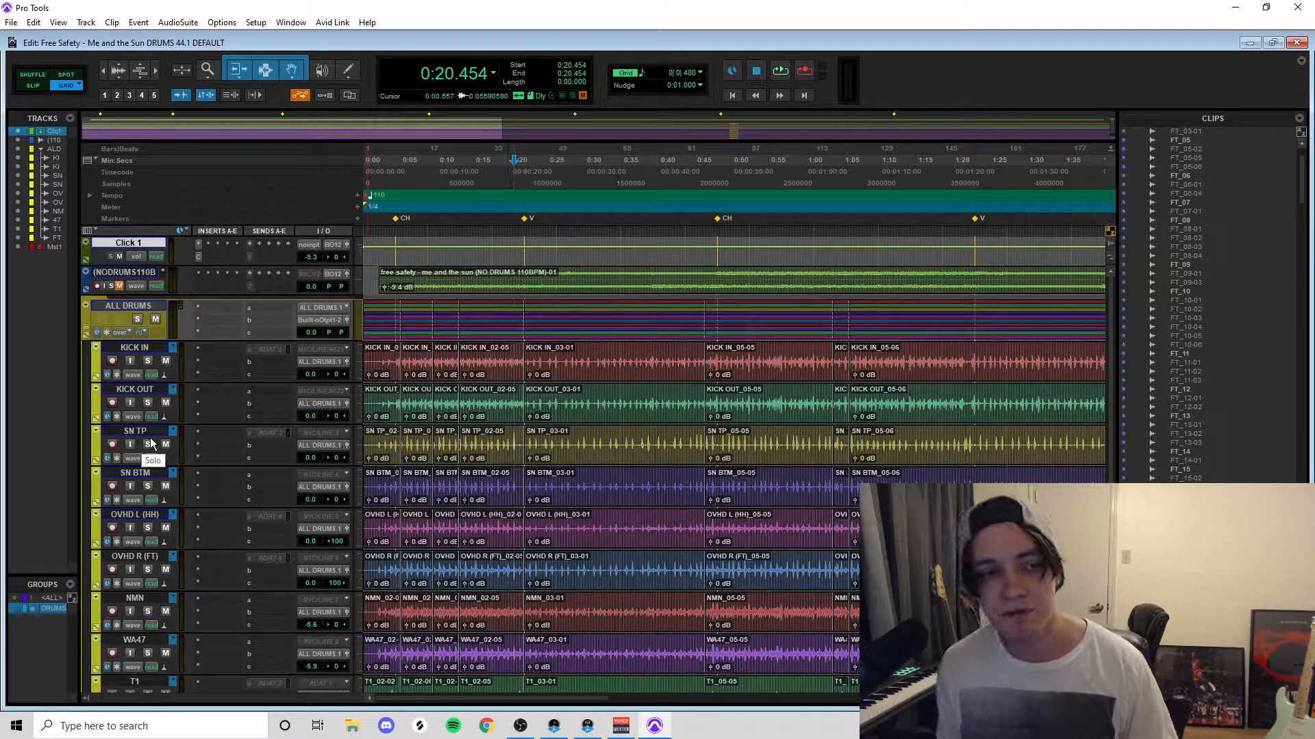
# Step: Test solo and mute across the DRUMS group by toggling each on and off from the SN TP track
pyautogui.click(148, 444)
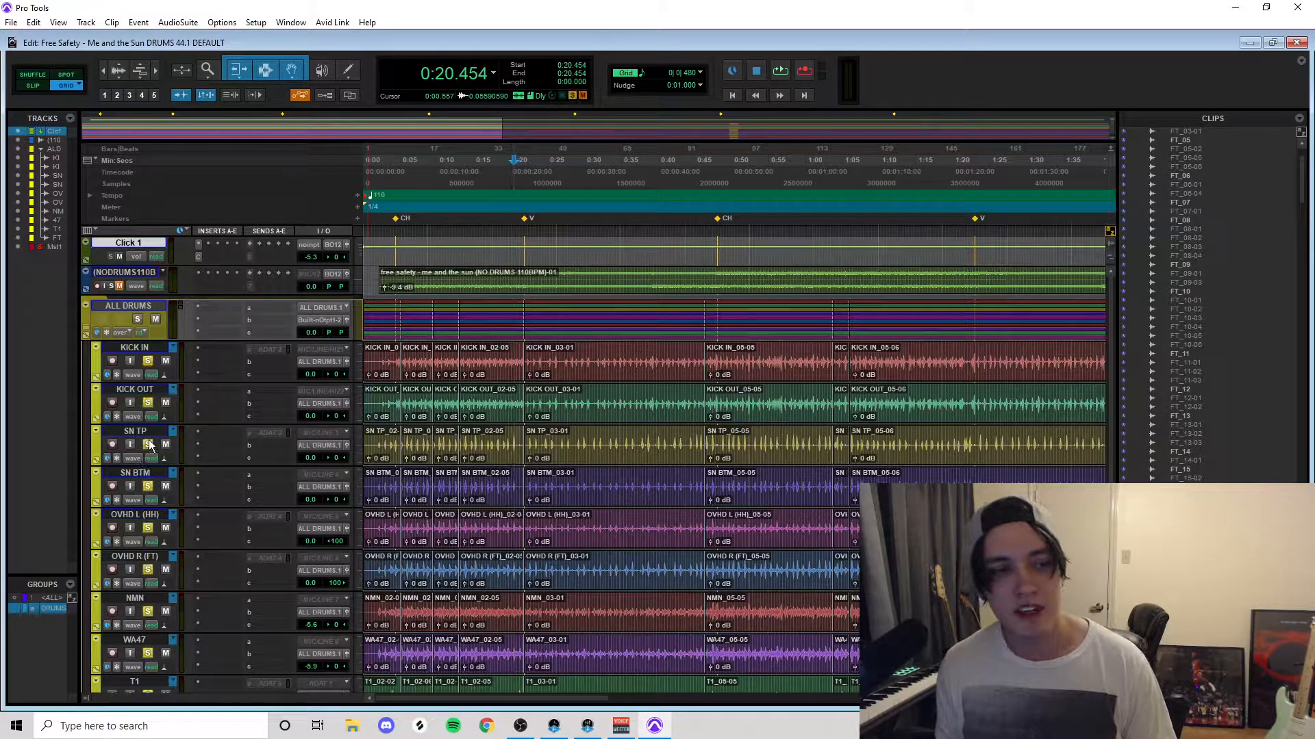
pyautogui.click(148, 444)
pyautogui.click(165, 445)
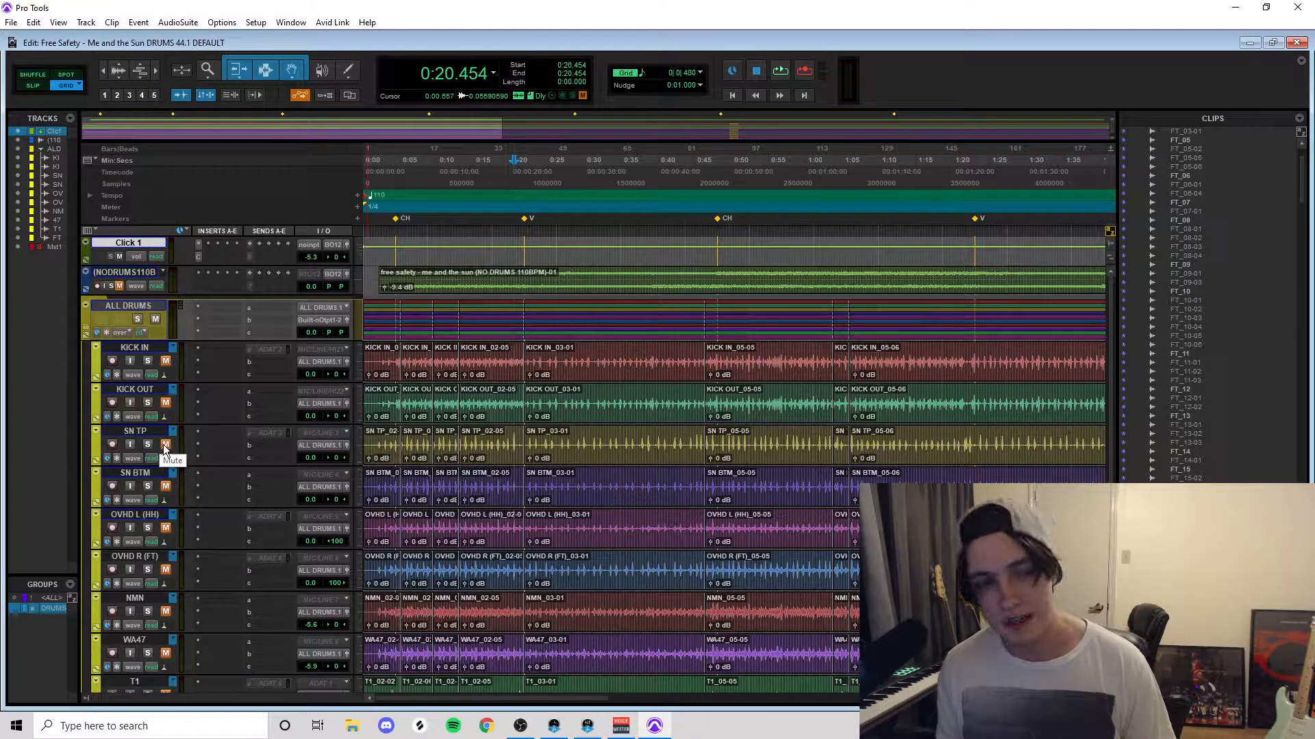
pyautogui.click(165, 445)
pyautogui.scroll(-1, 163, 445)
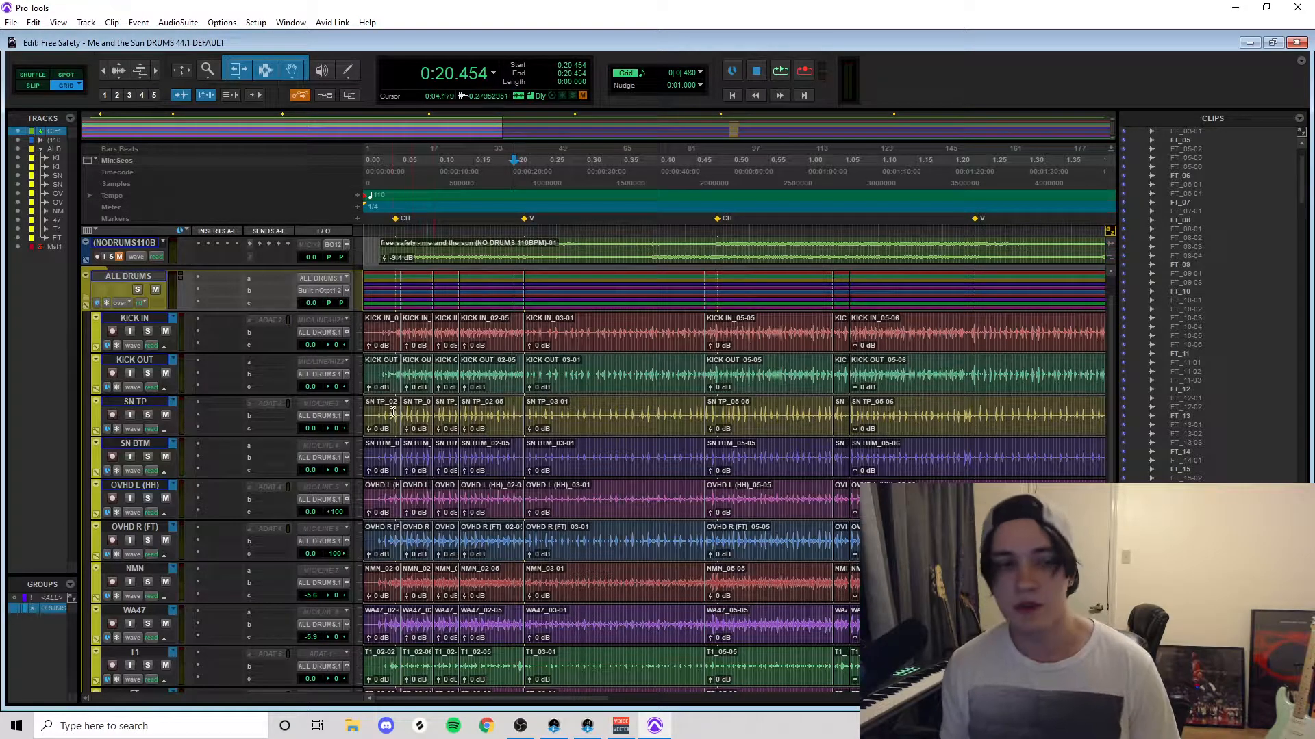
pyautogui.scroll(-1, 392, 411)
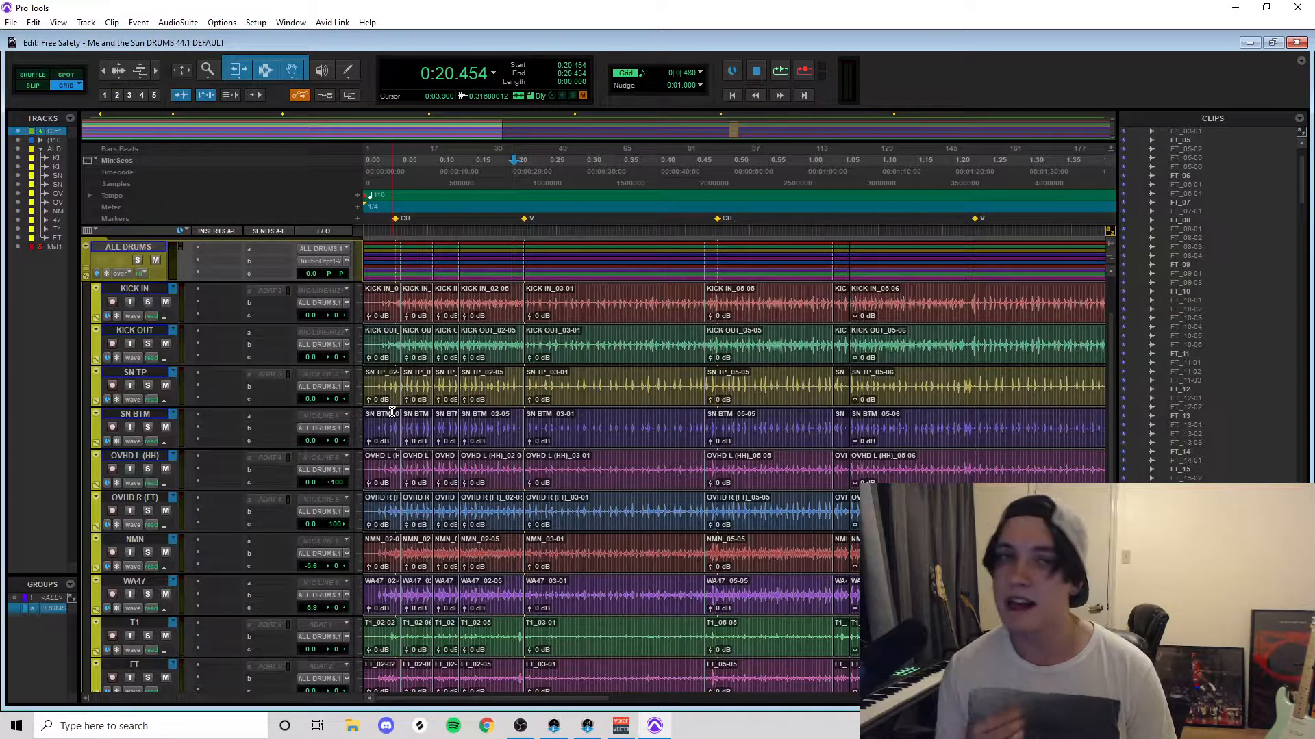
pyautogui.click(543, 380)
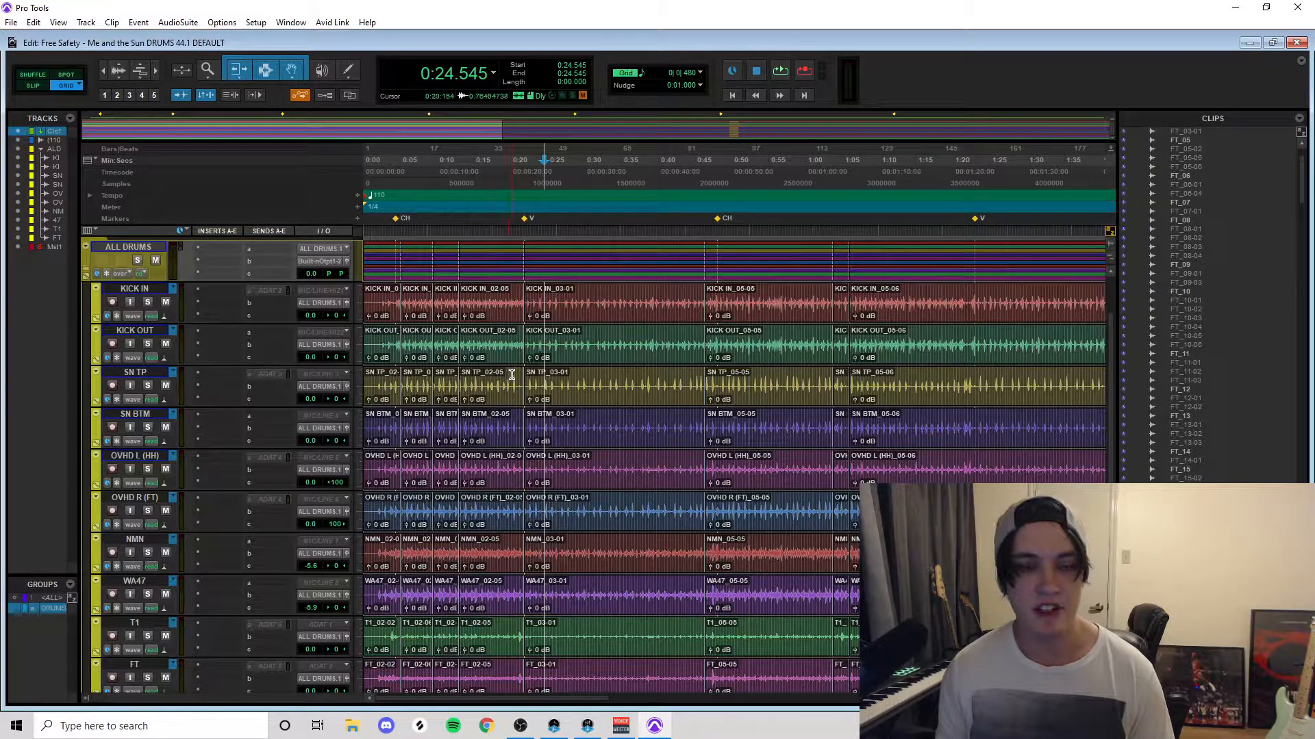
pyautogui.click(511, 377)
pyautogui.hotkey('ctrl', ']')
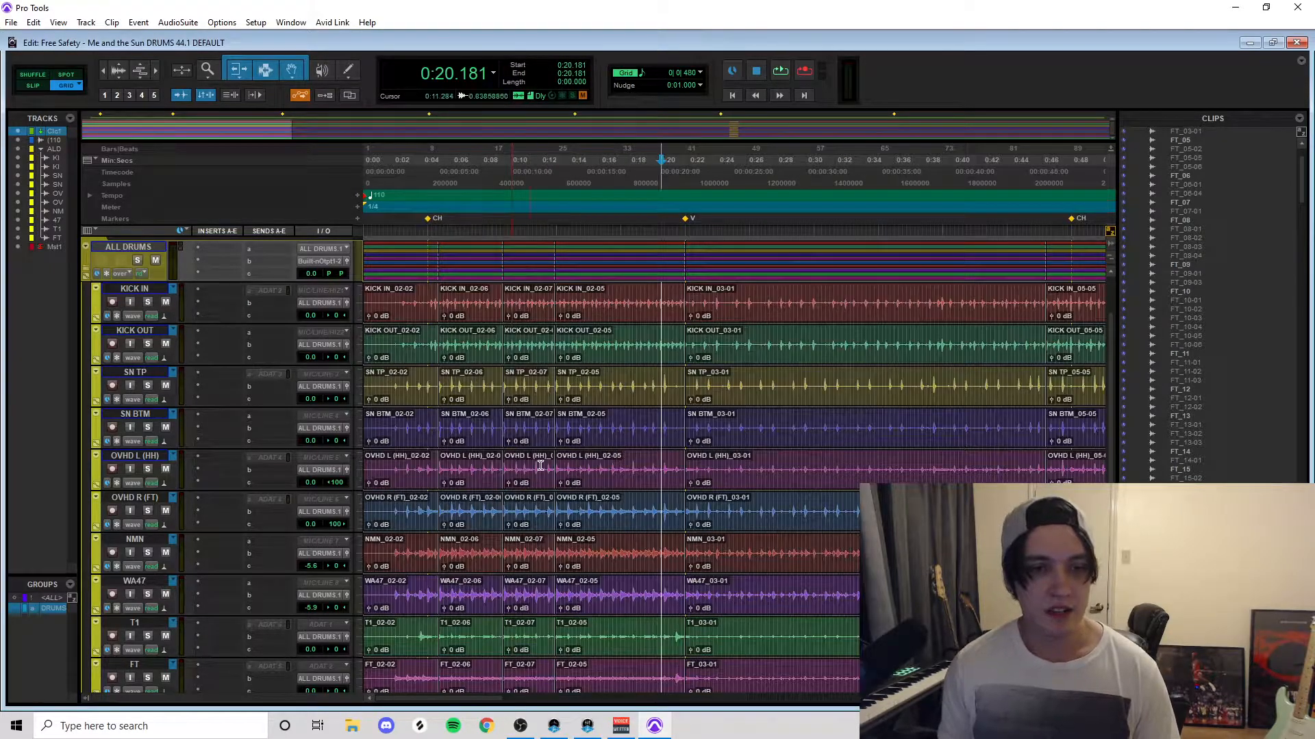
# Step: Insert the Sound Radix Auto-Align plug-in on the OVHD L (HH) track and set its send to 1
pyautogui.scroll(-2, 517, 493)
pyautogui.scroll(4, 517, 494)
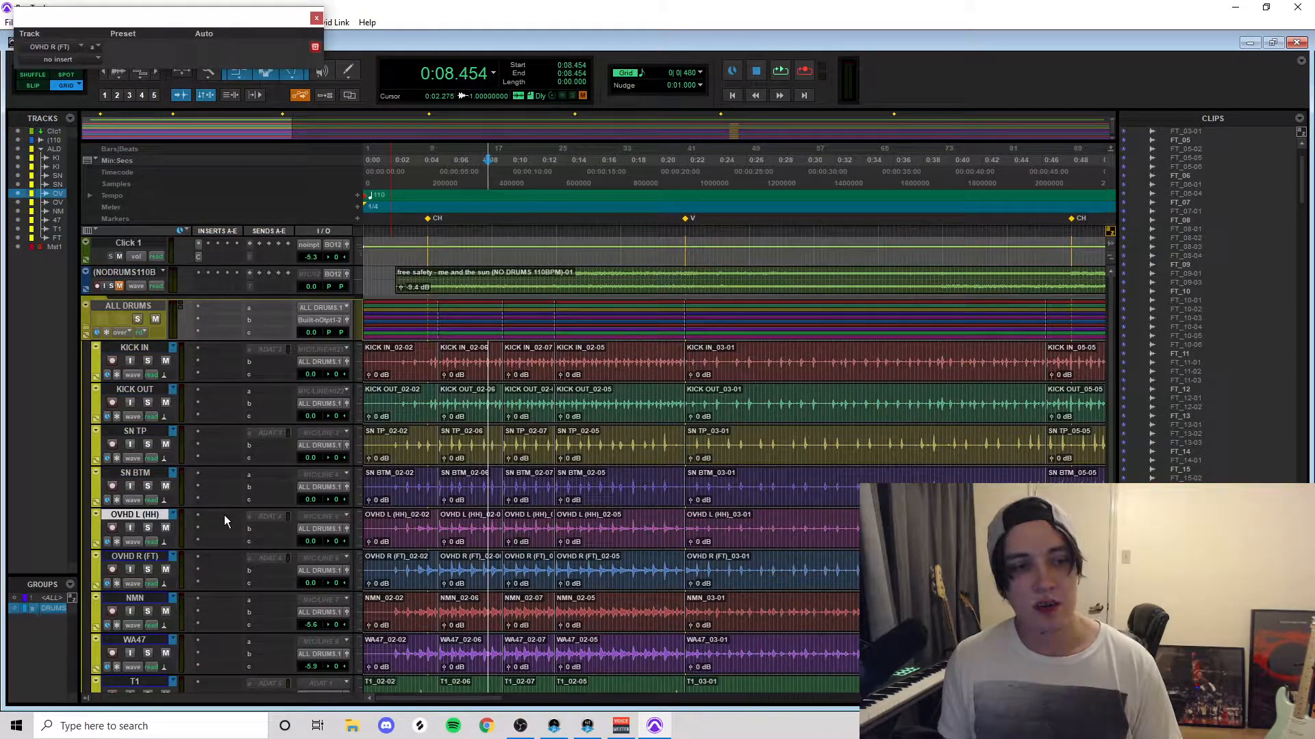
pyautogui.click(224, 516)
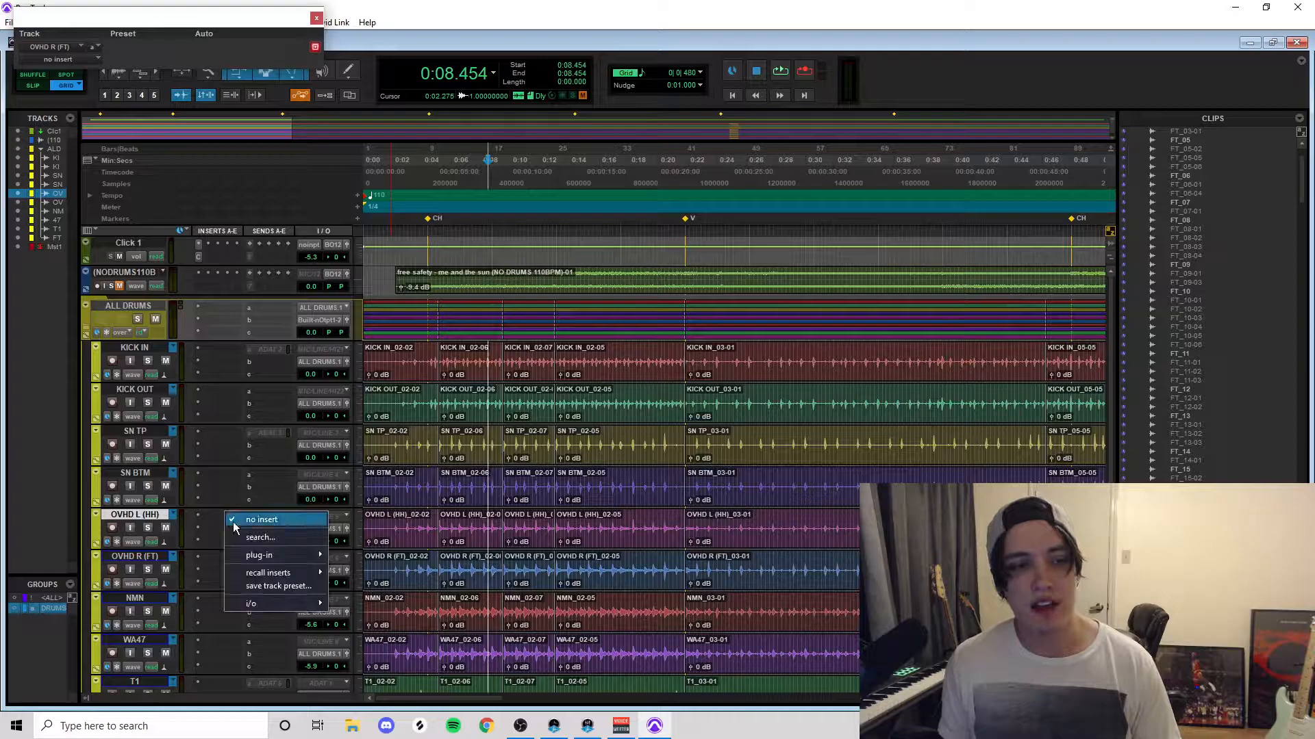
pyautogui.moveTo(313, 556)
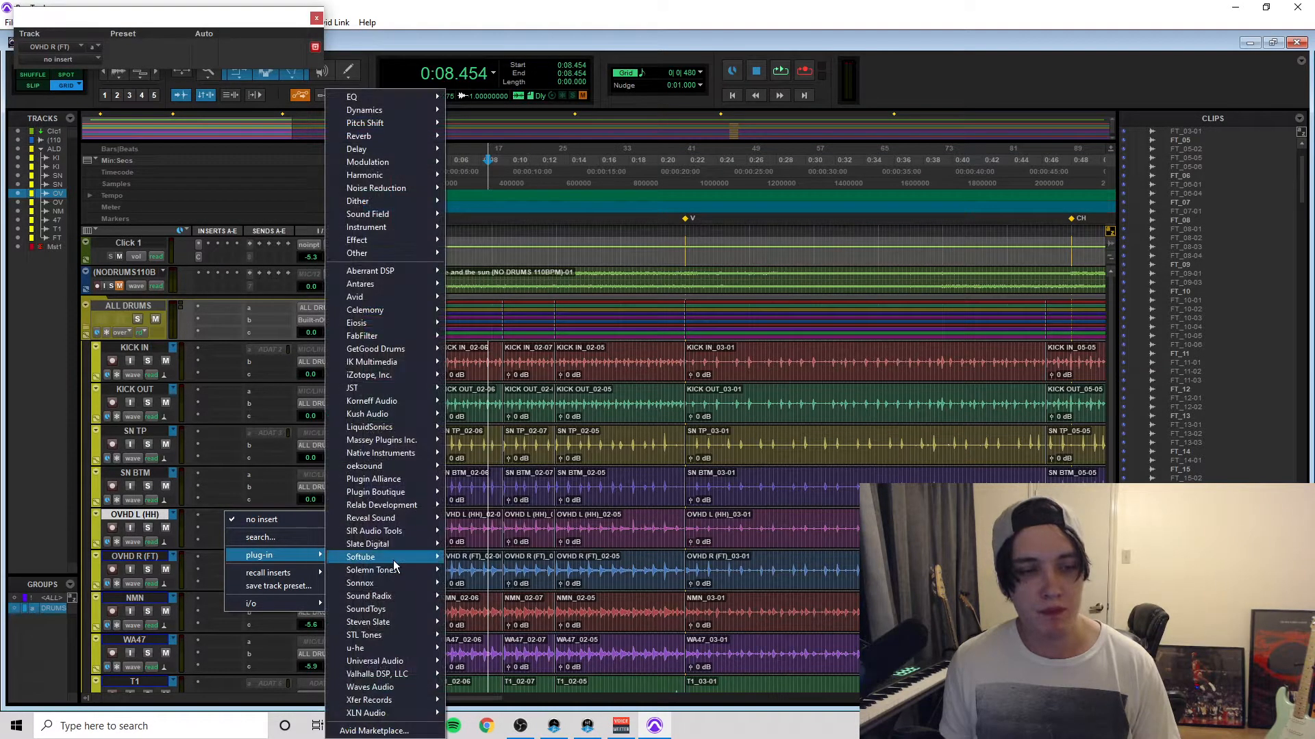
pyautogui.moveTo(404, 597)
pyautogui.click(487, 597)
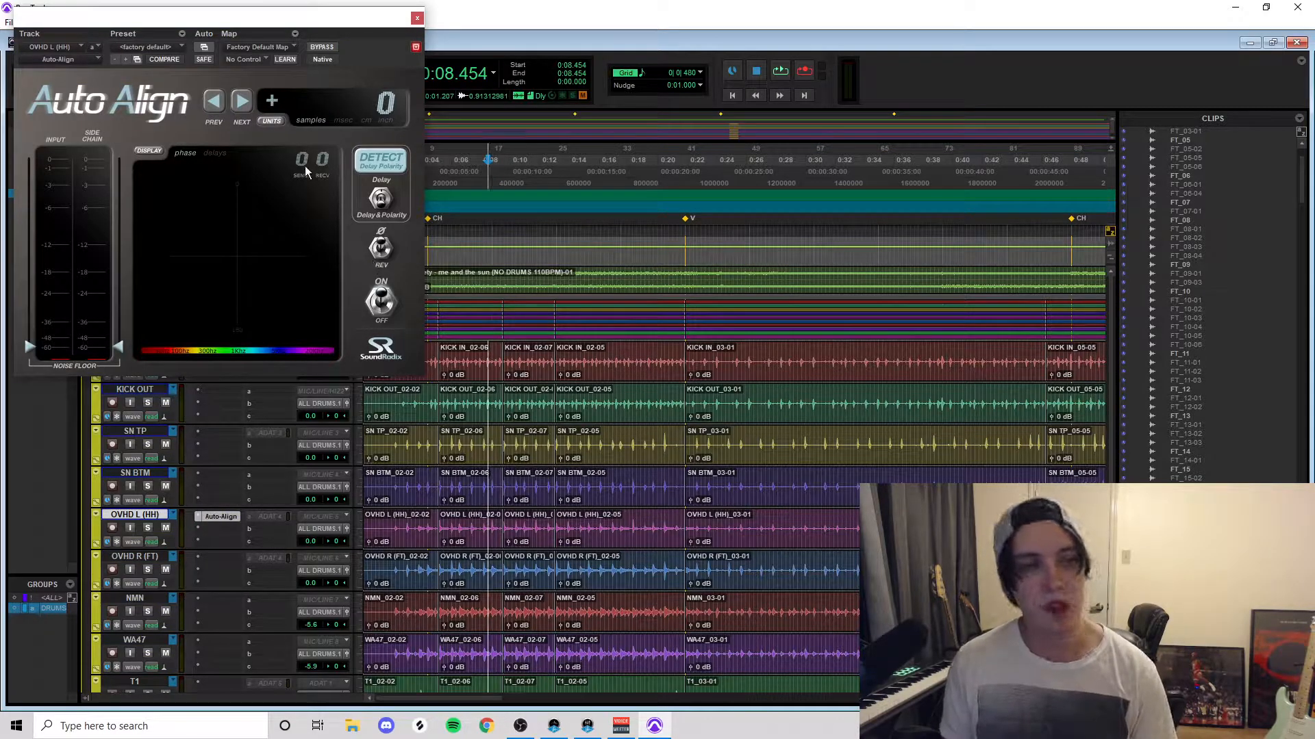
pyautogui.click(306, 167)
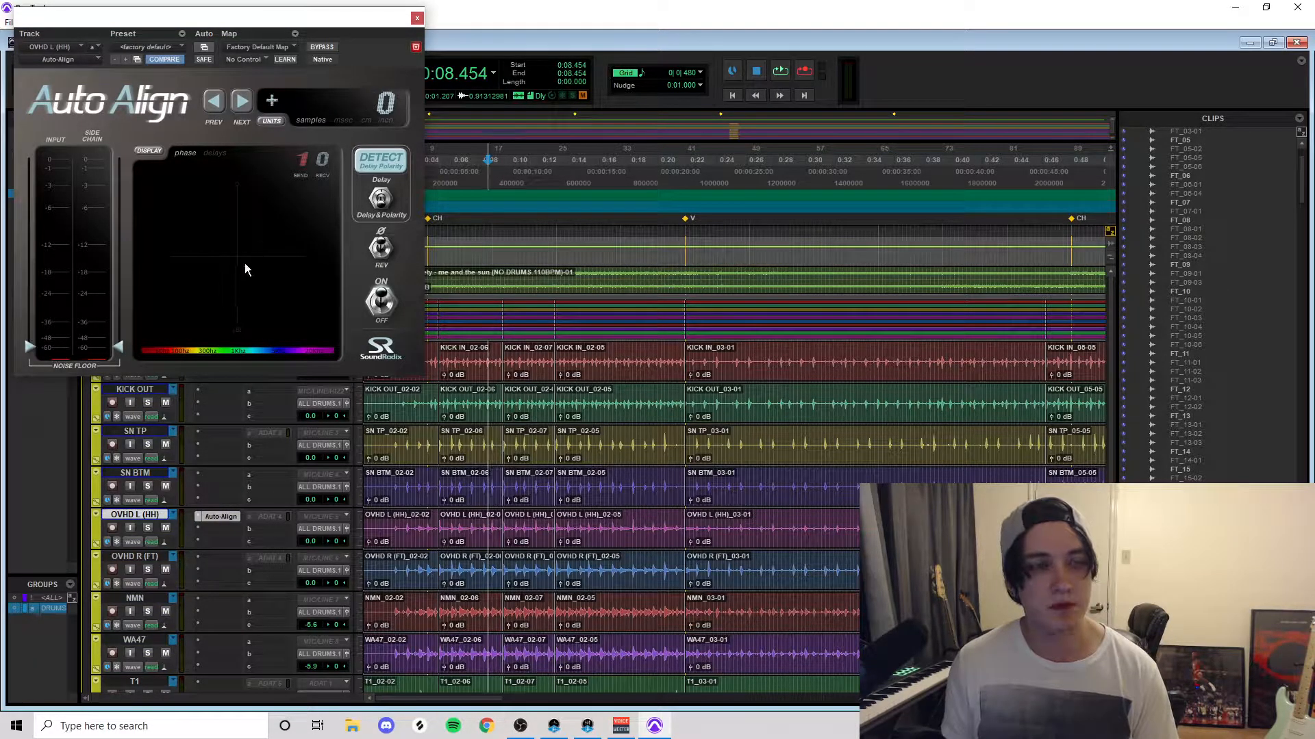
# Step: Raise the Auto-Align input noise floor on OVHD L (HH) to about -29 dB during playback, and close the plug-in
pyautogui.press('space')
pyautogui.moveTo(25, 353); pyautogui.dragTo(27, 306)
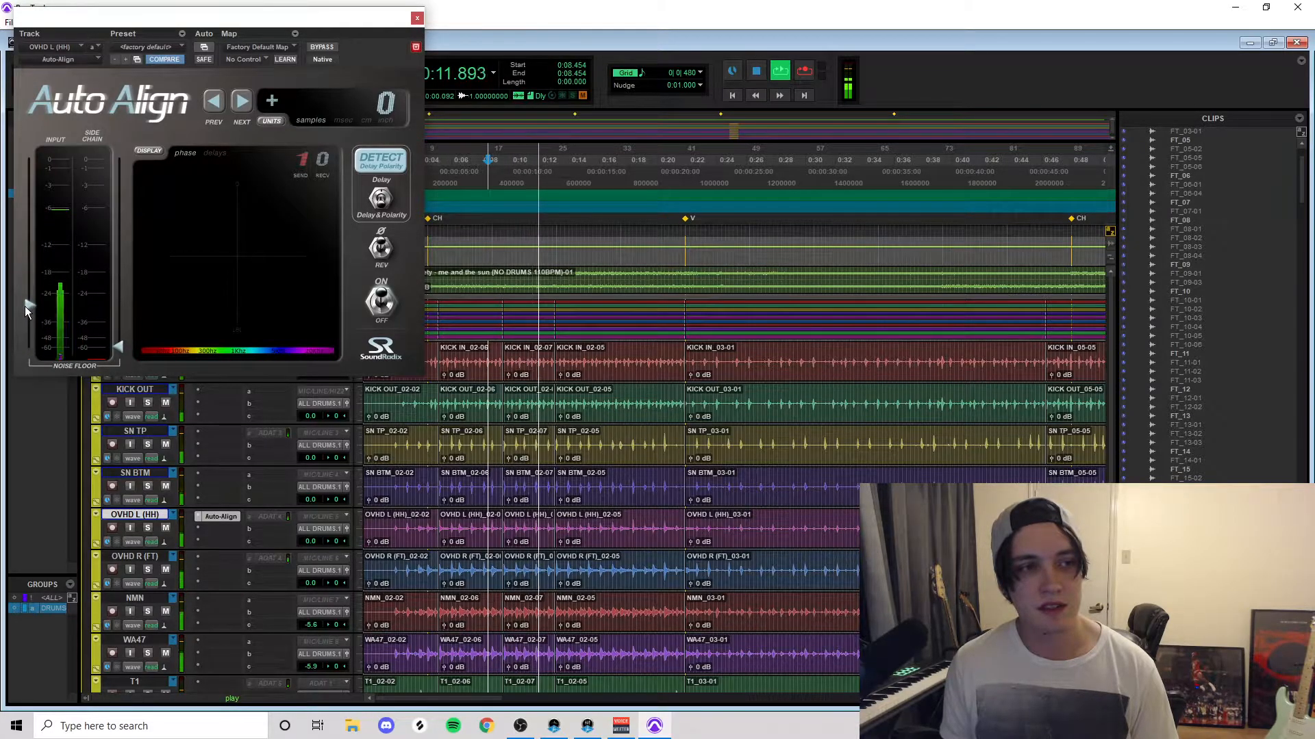
pyautogui.press('space')
pyautogui.click(416, 20)
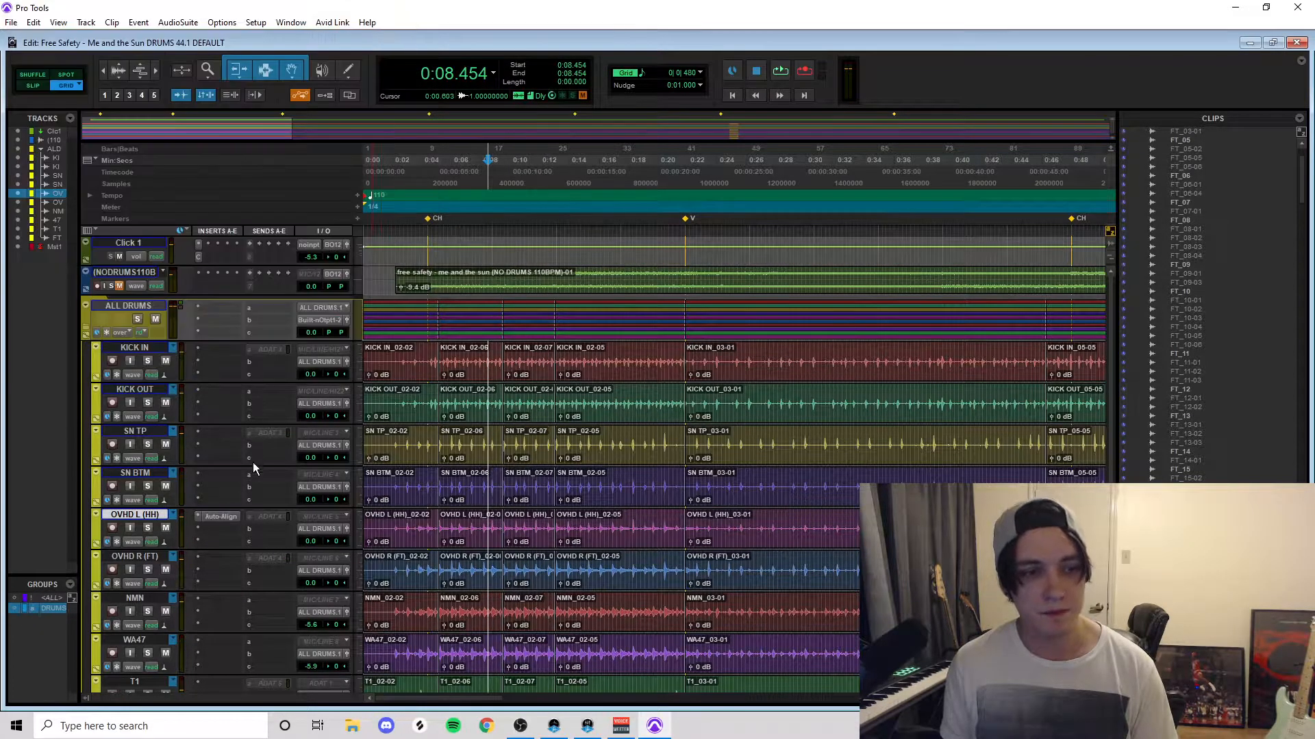
# Step: Insert the Sound Radix Auto-Align plug-in on the OVHD R (FT) track and set its receive to 1
pyautogui.click(217, 557)
pyautogui.moveTo(299, 604)
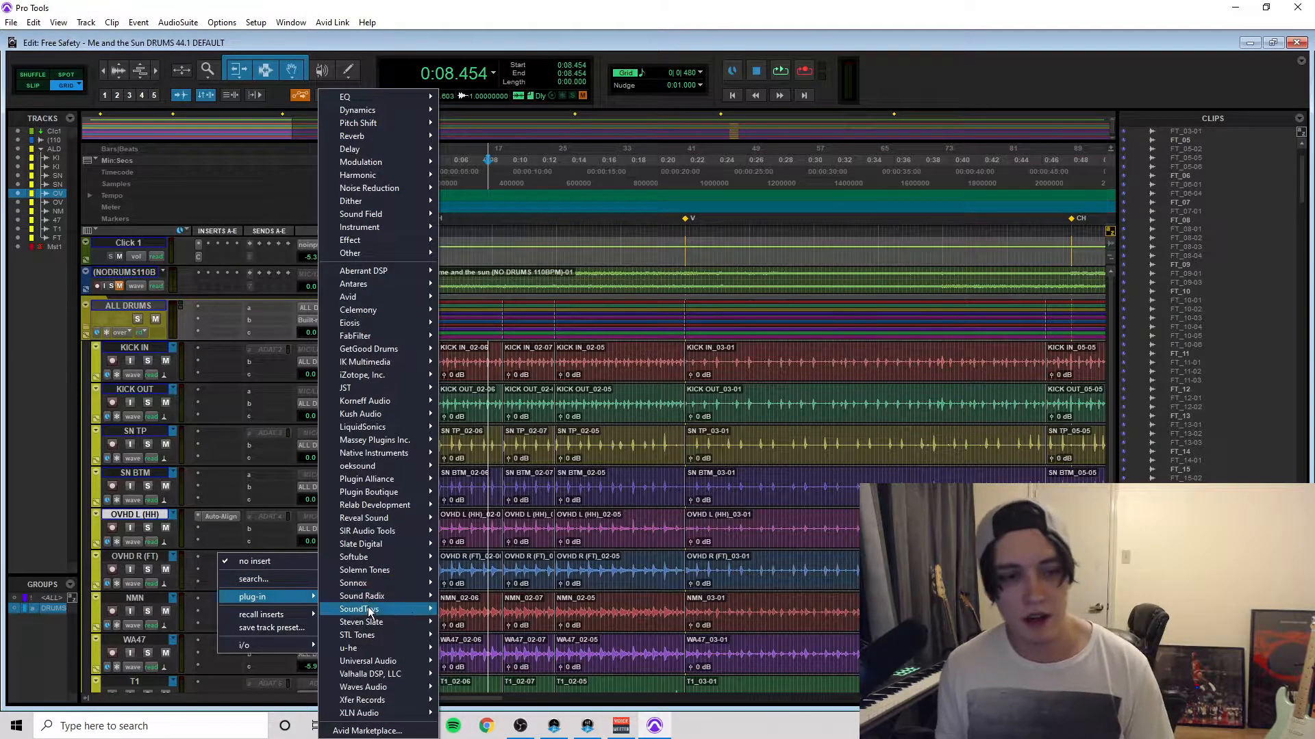
pyautogui.moveTo(421, 596)
pyautogui.click(468, 597)
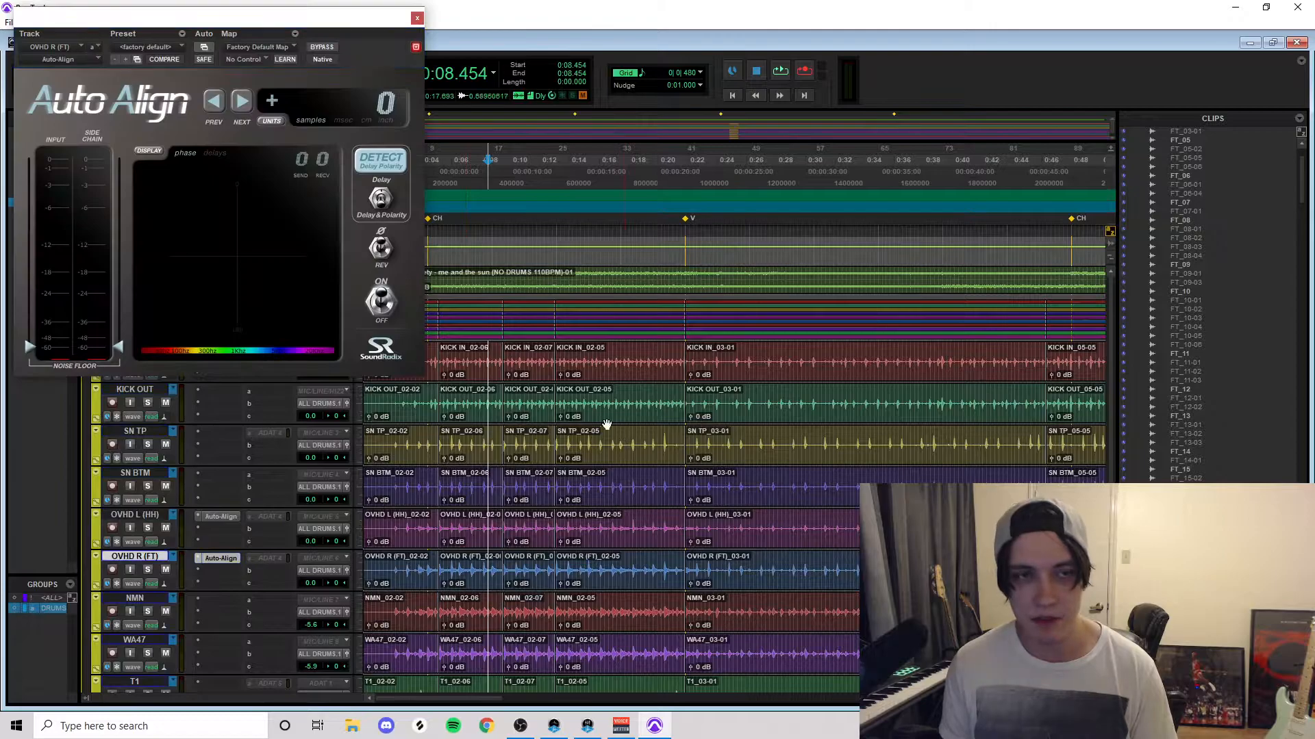
pyautogui.click(322, 160)
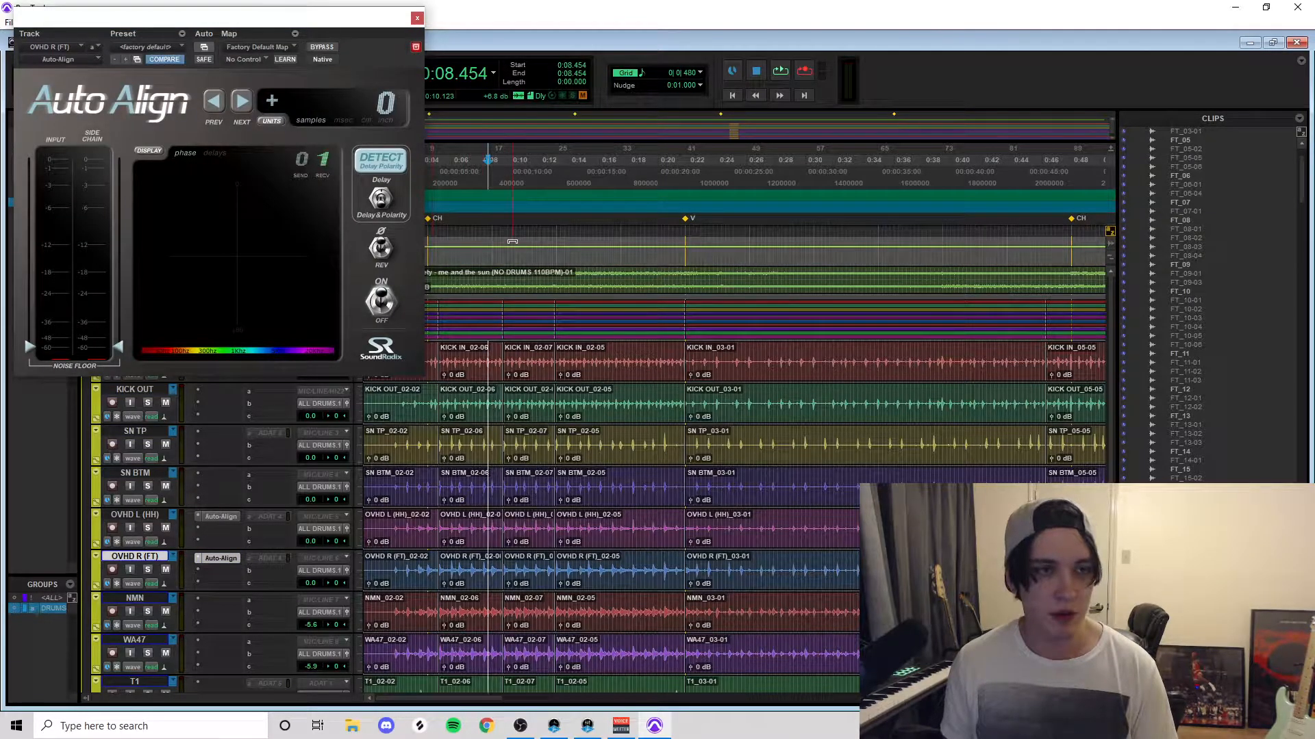
# Step: Raise the OVHD R (FT) input noise floor to about -28 dB, detect its delay and polarity during playback, and close the plug-in
pyautogui.press('space')
pyautogui.moveTo(39, 346); pyautogui.dragTo(28, 302)
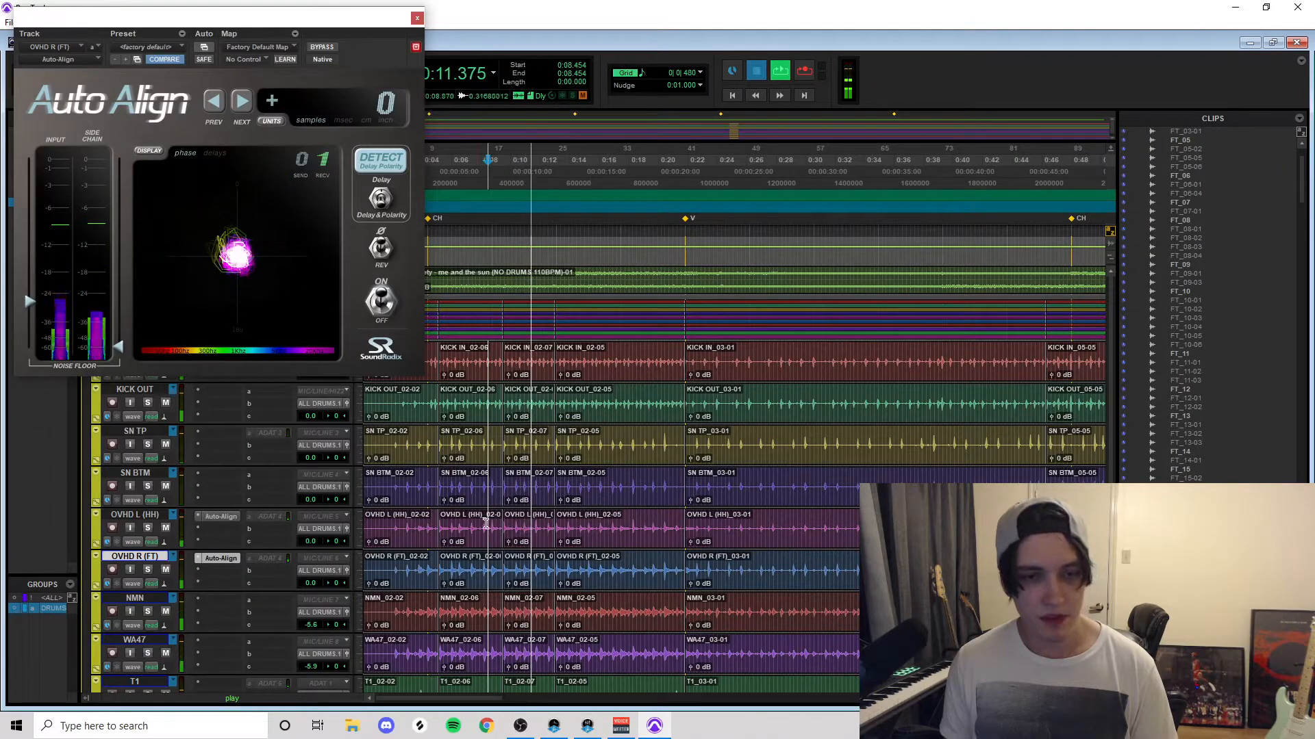
pyautogui.press('space')
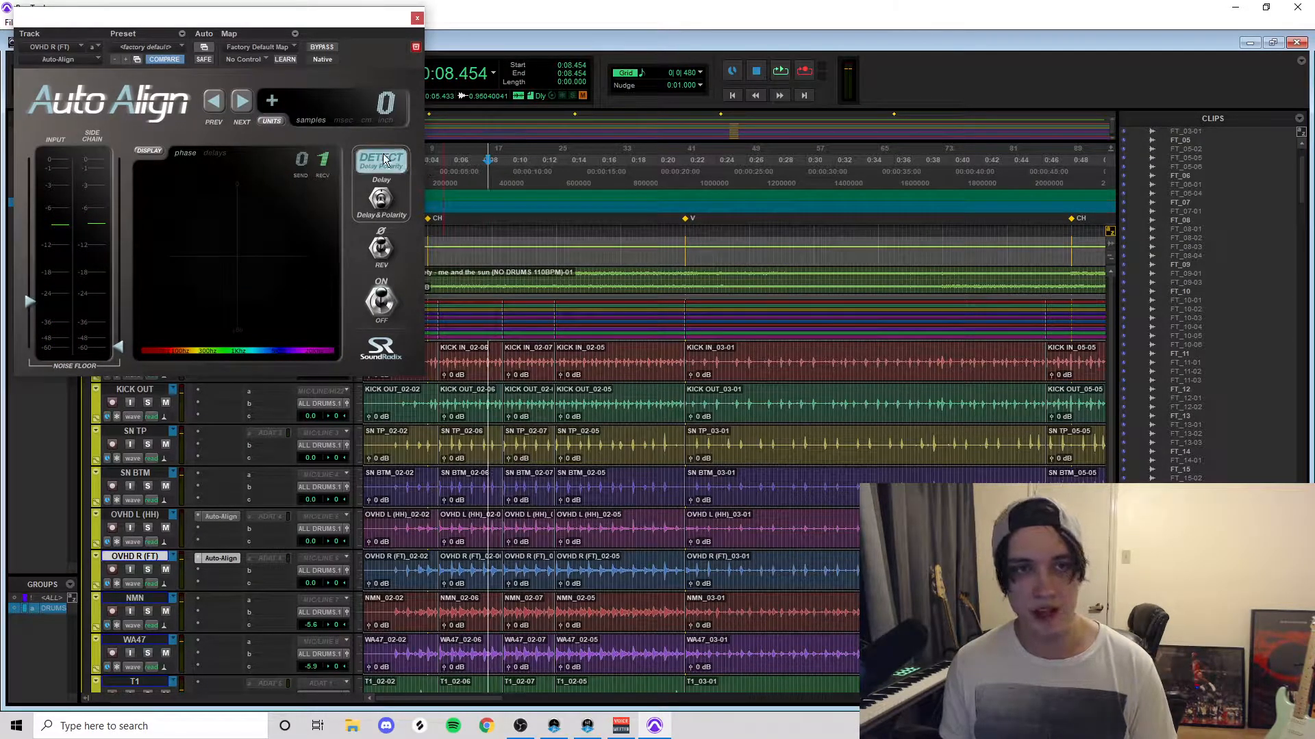
pyautogui.press('space')
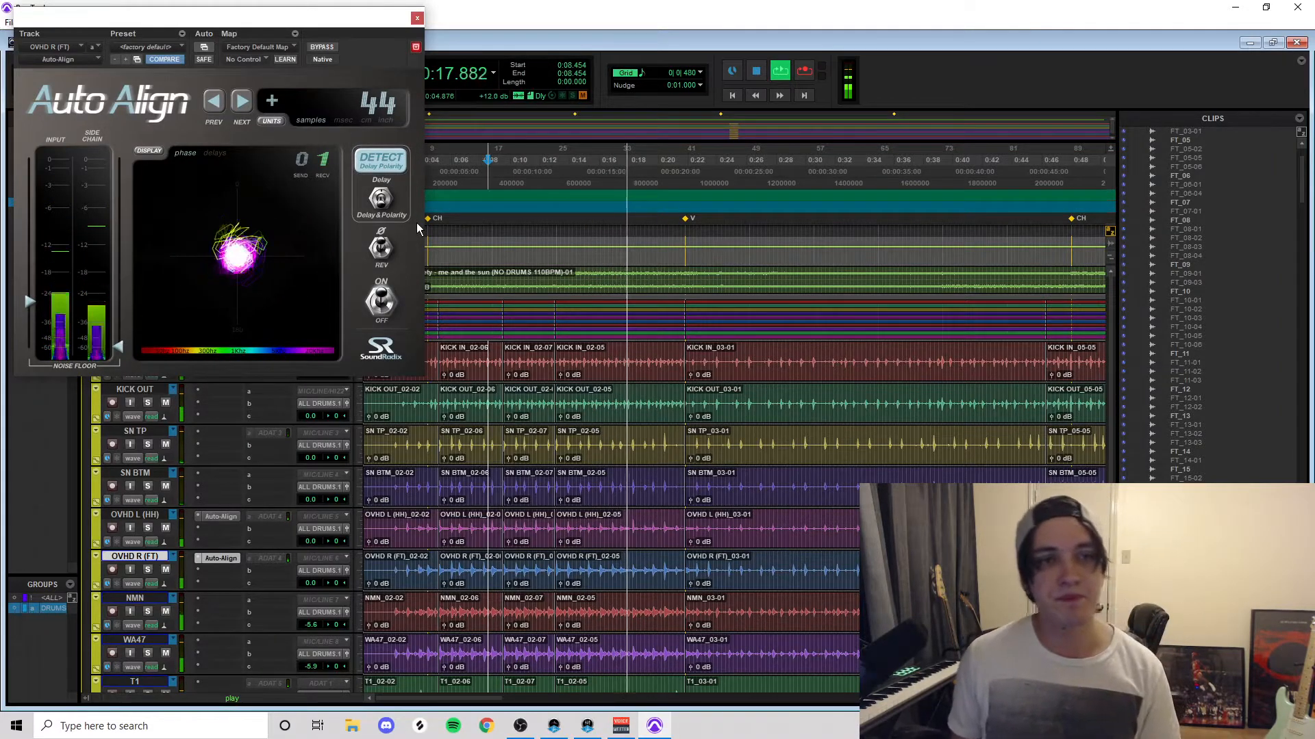
pyautogui.press('space')
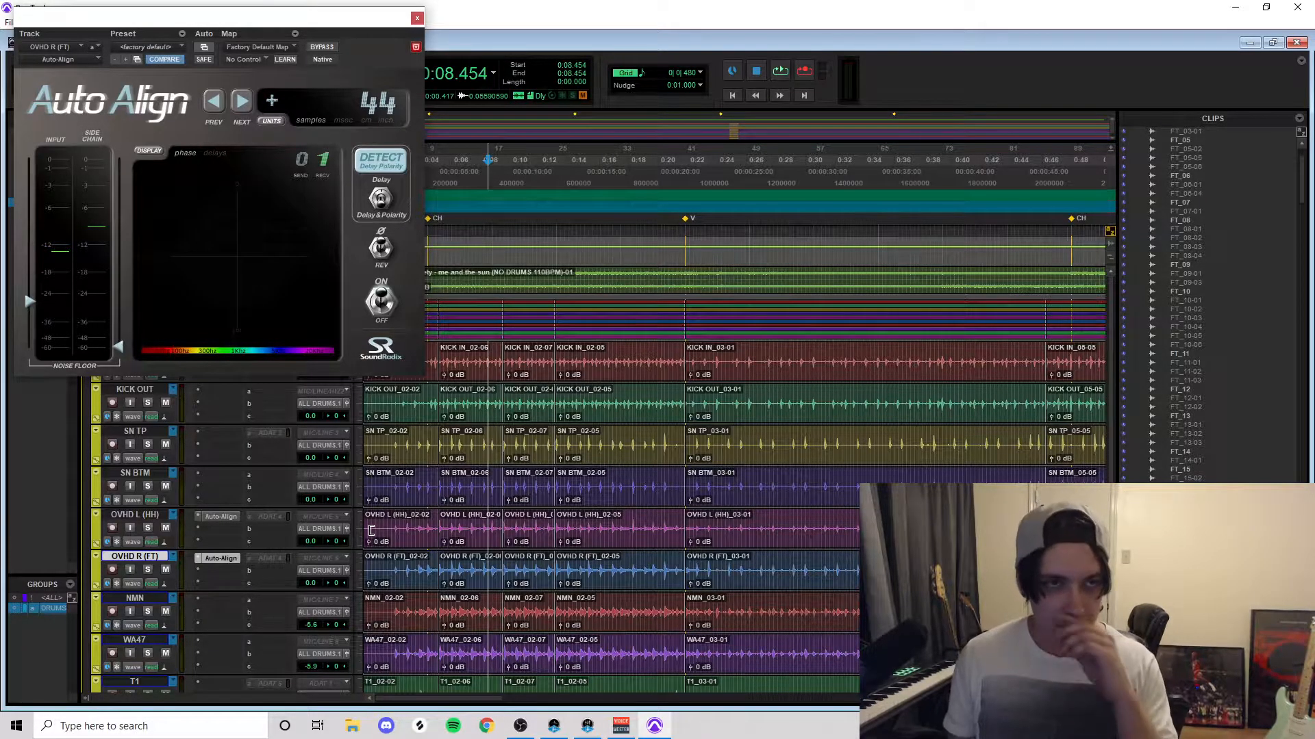
pyautogui.click(417, 19)
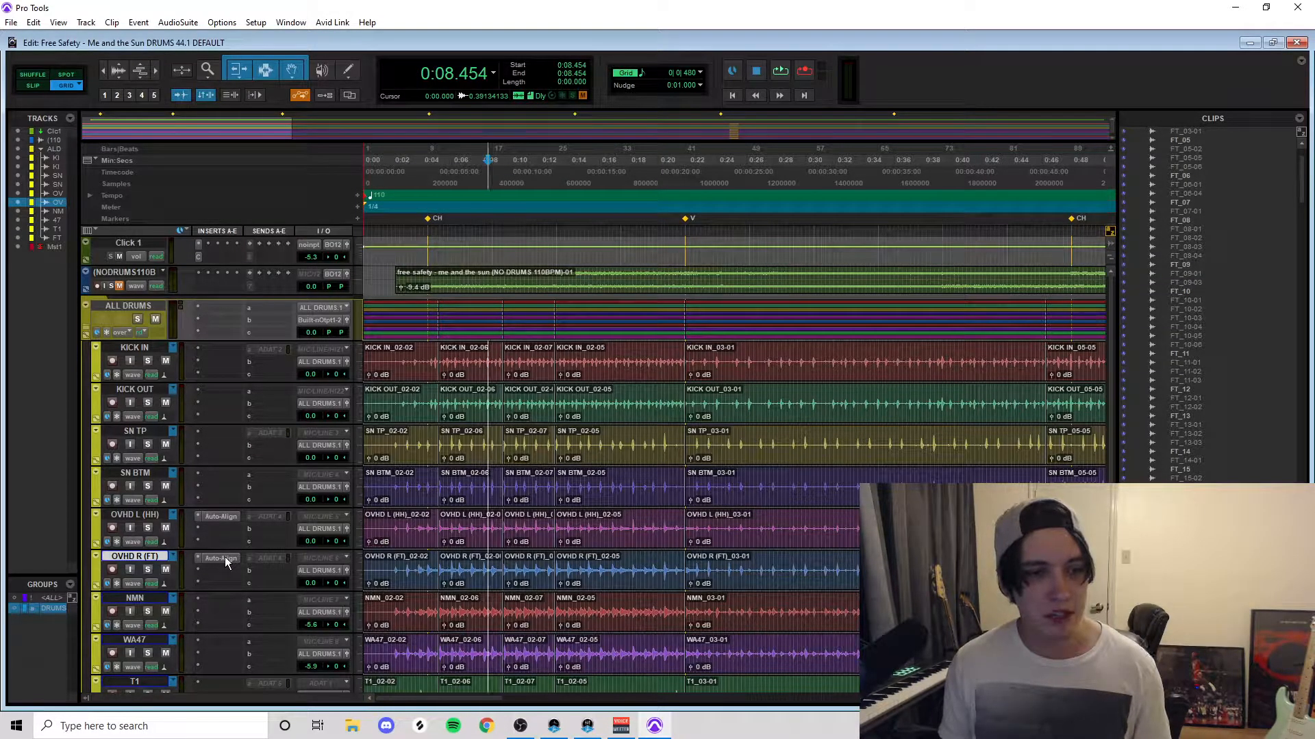
# Step: Commit the ALL DRUMS folder track to a new audio track
pyautogui.click(145, 306)
pyautogui.rightClick(141, 304)
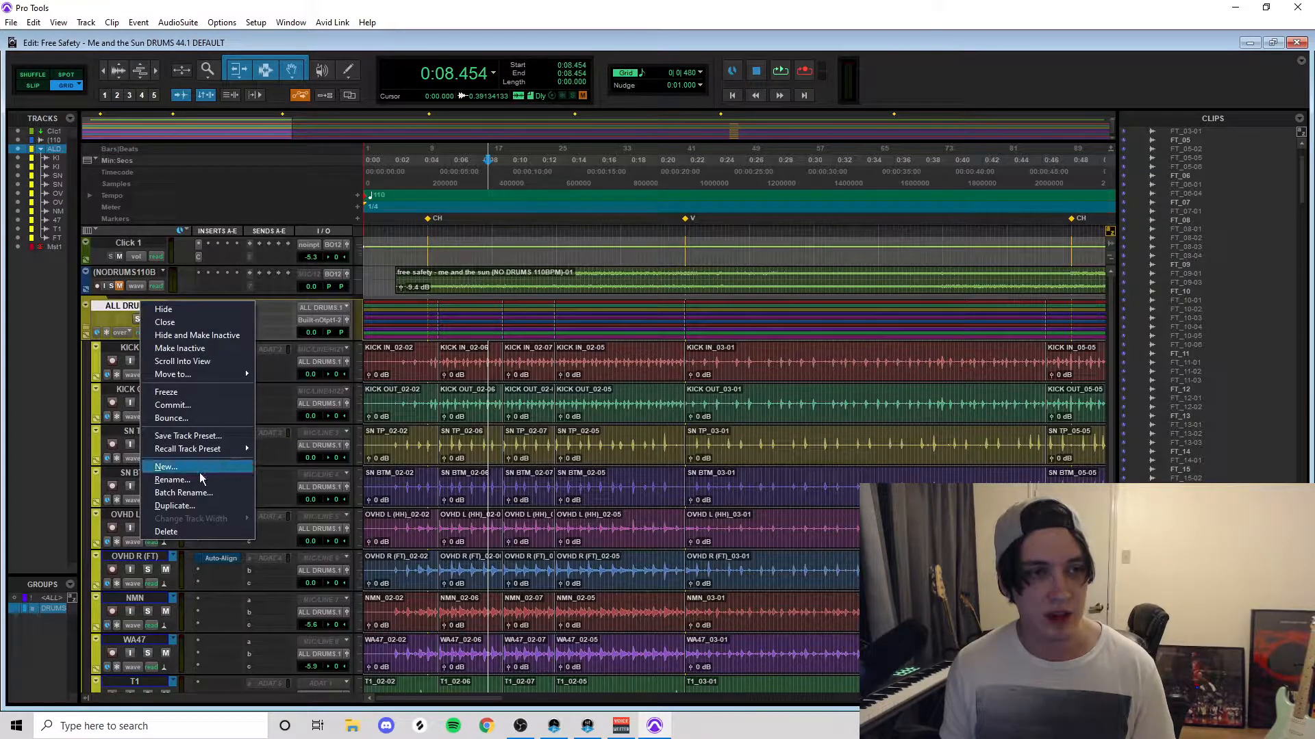
pyautogui.click(203, 407)
pyautogui.click(711, 376)
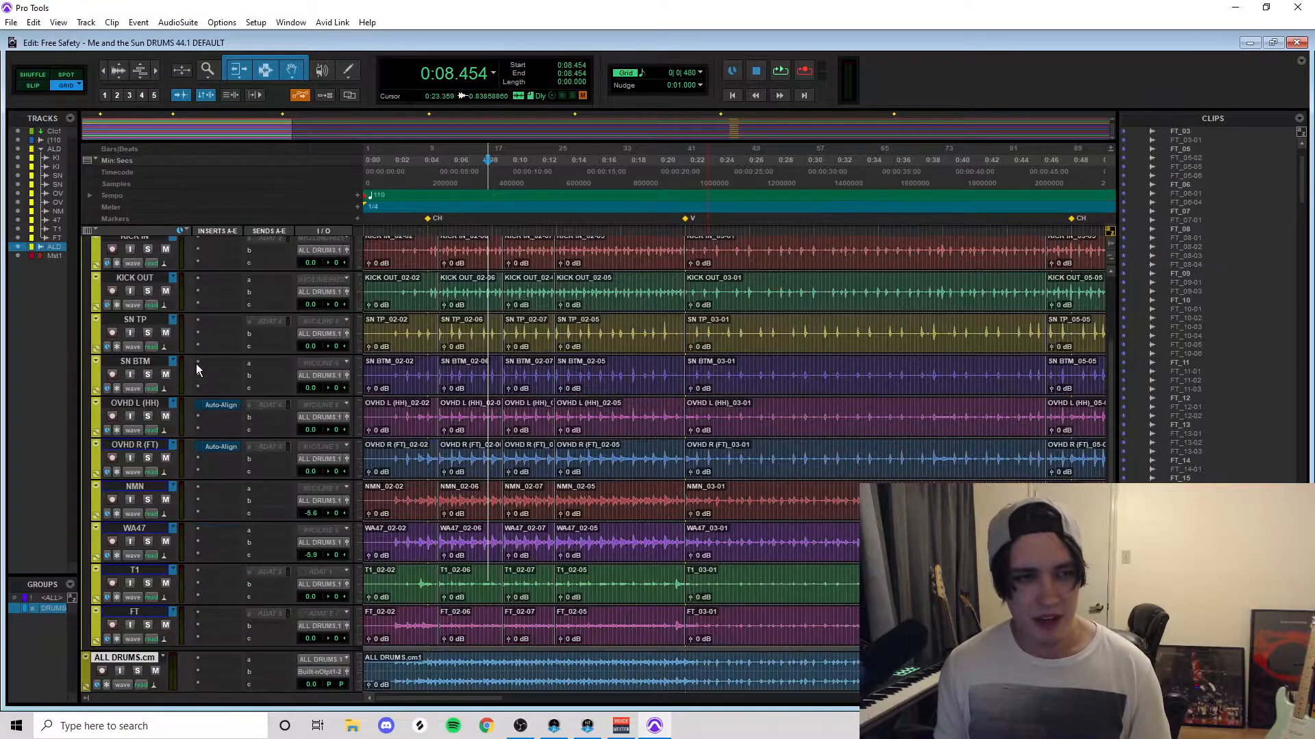
# Step: Rename the committed drum track as NO AUTO ALIGN
pyautogui.doubleClick(141, 659)
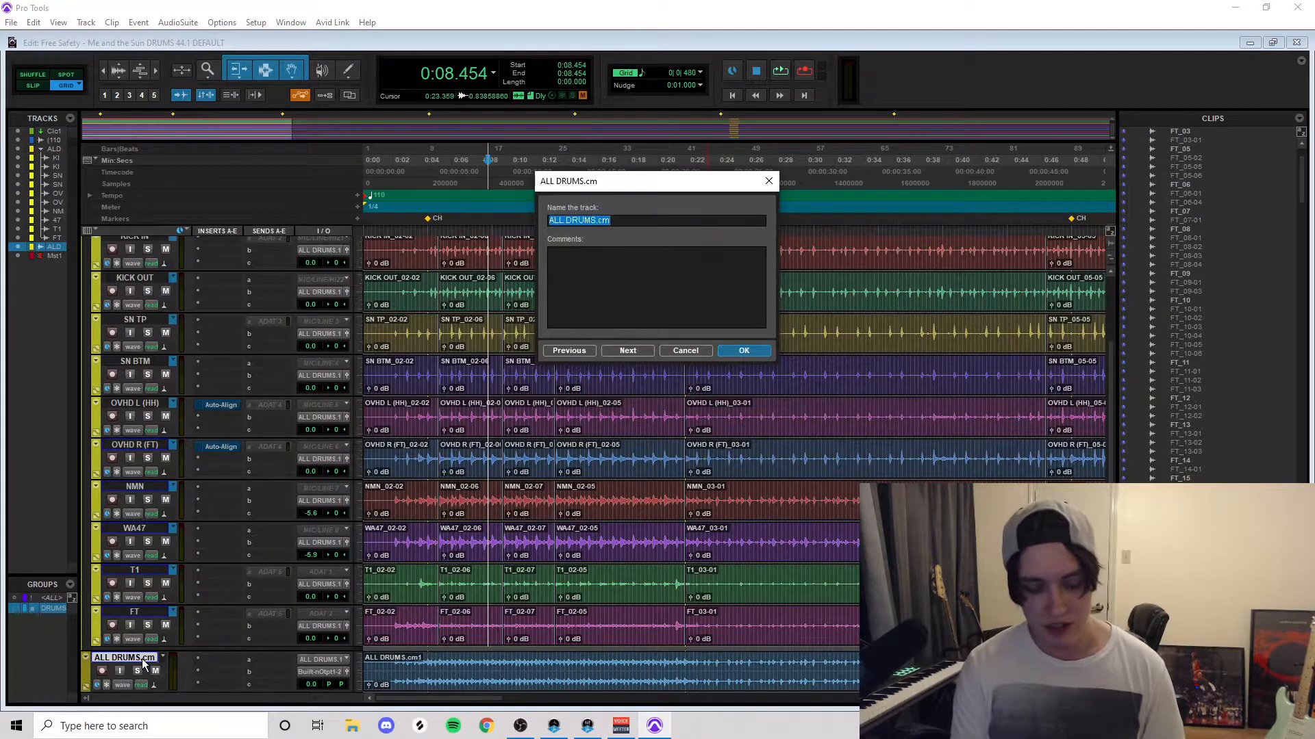
pyautogui.write('NO AUTO A')
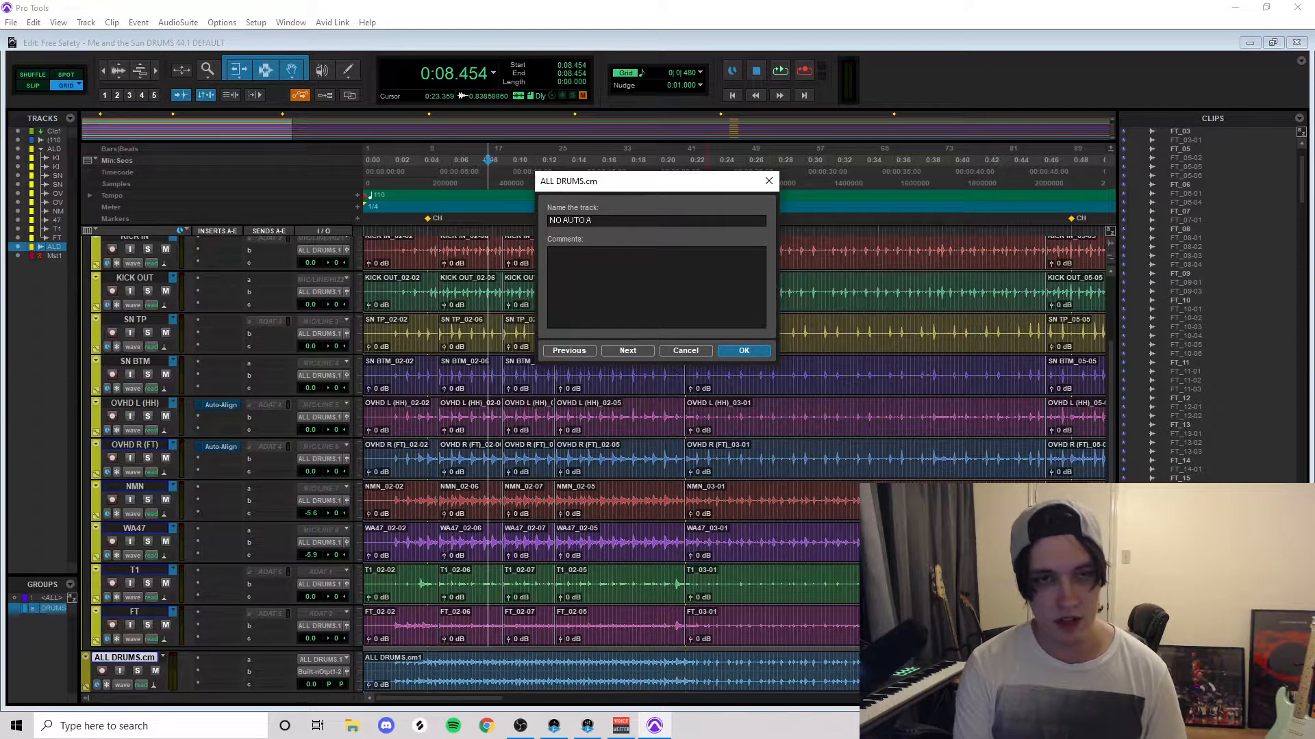
pyautogui.write('LL')
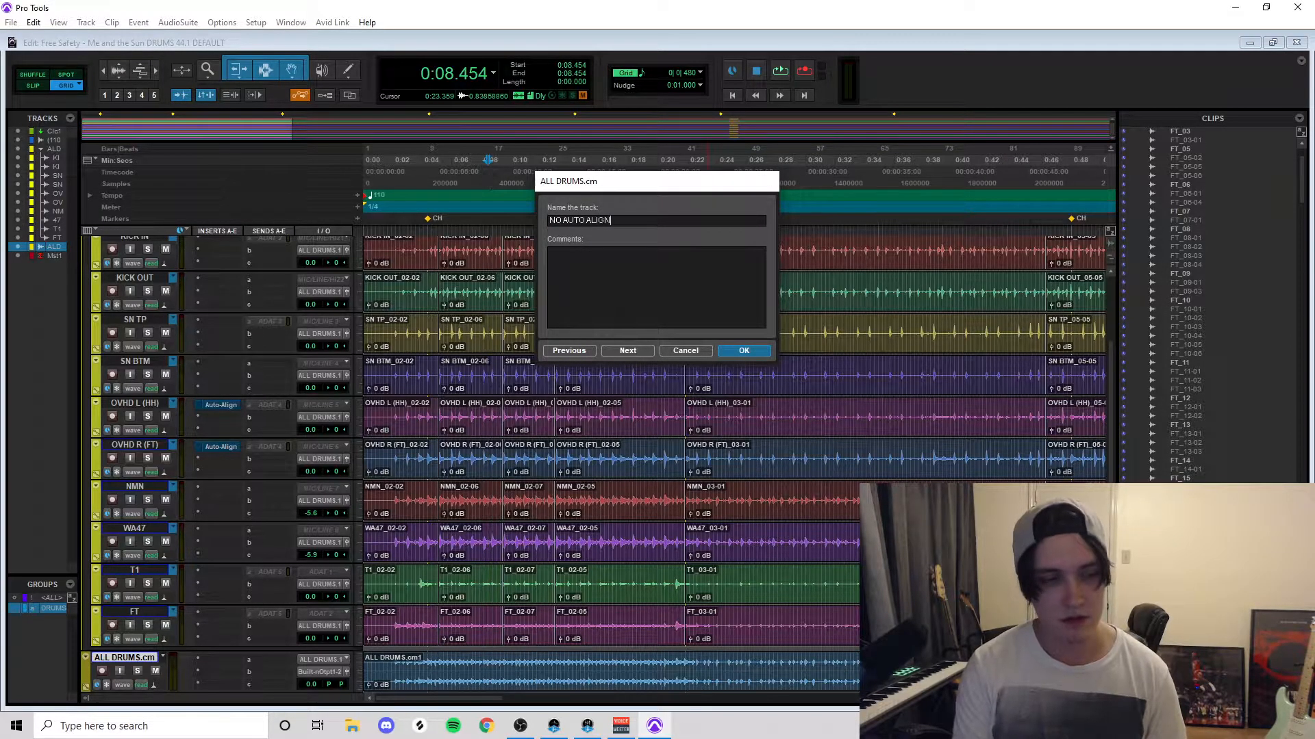
pyautogui.press('Return')
# Step: Insert the Auto-Align plug-in on the KICK IN track, set its receive to 1, and briefly check its input level in playback
pyautogui.scroll(3, 240, 402)
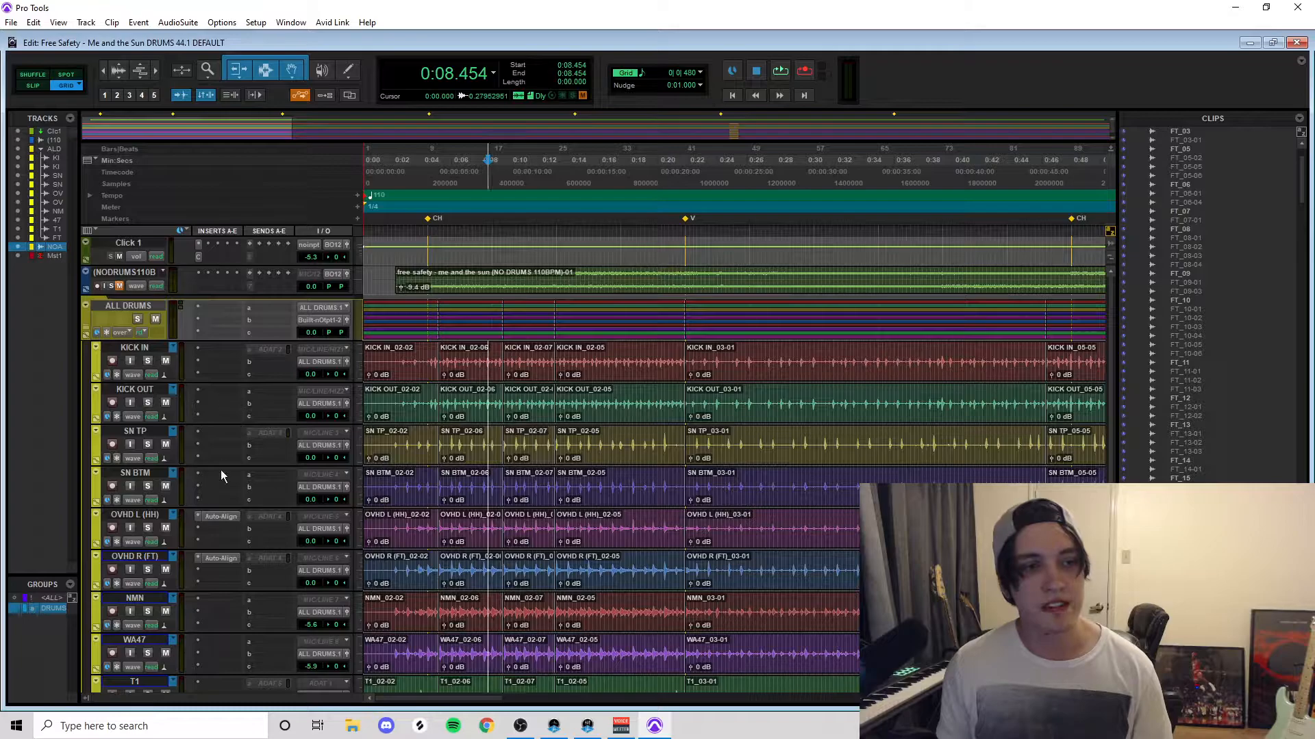
pyautogui.click(219, 353)
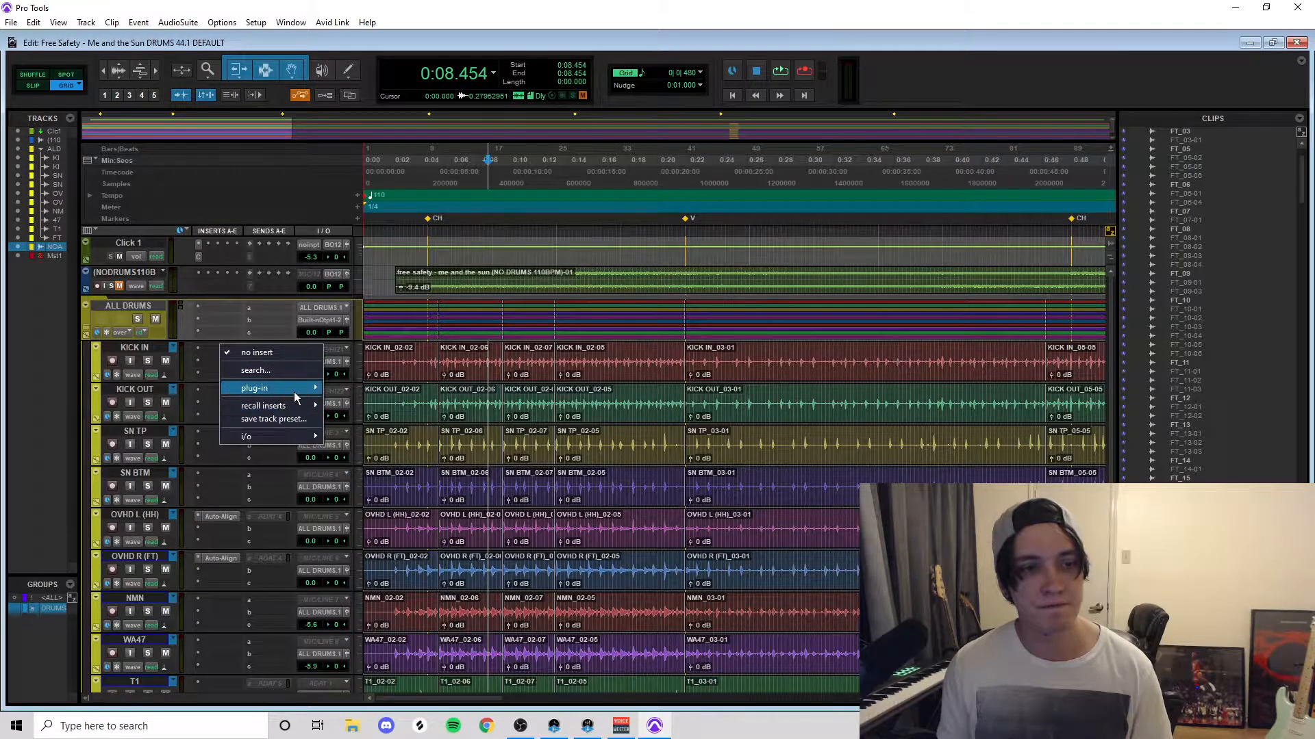
pyautogui.moveTo(301, 388)
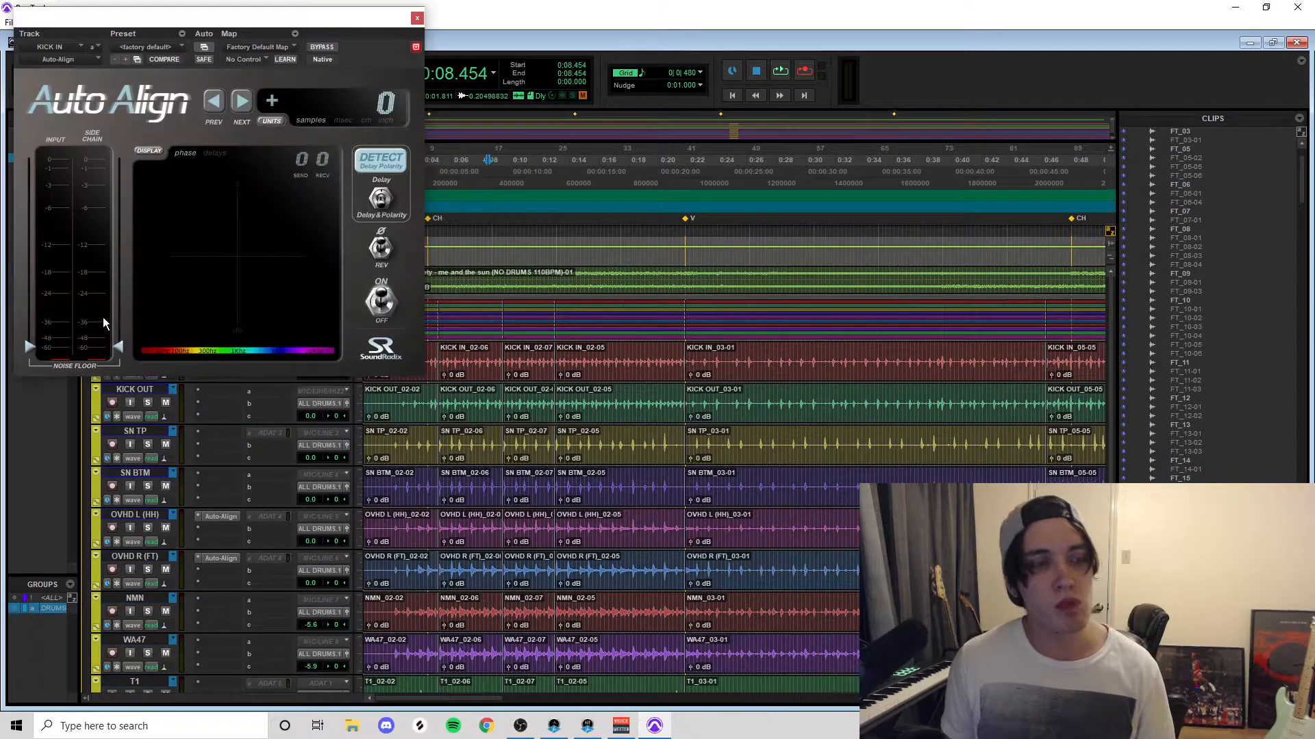
pyautogui.press('space')
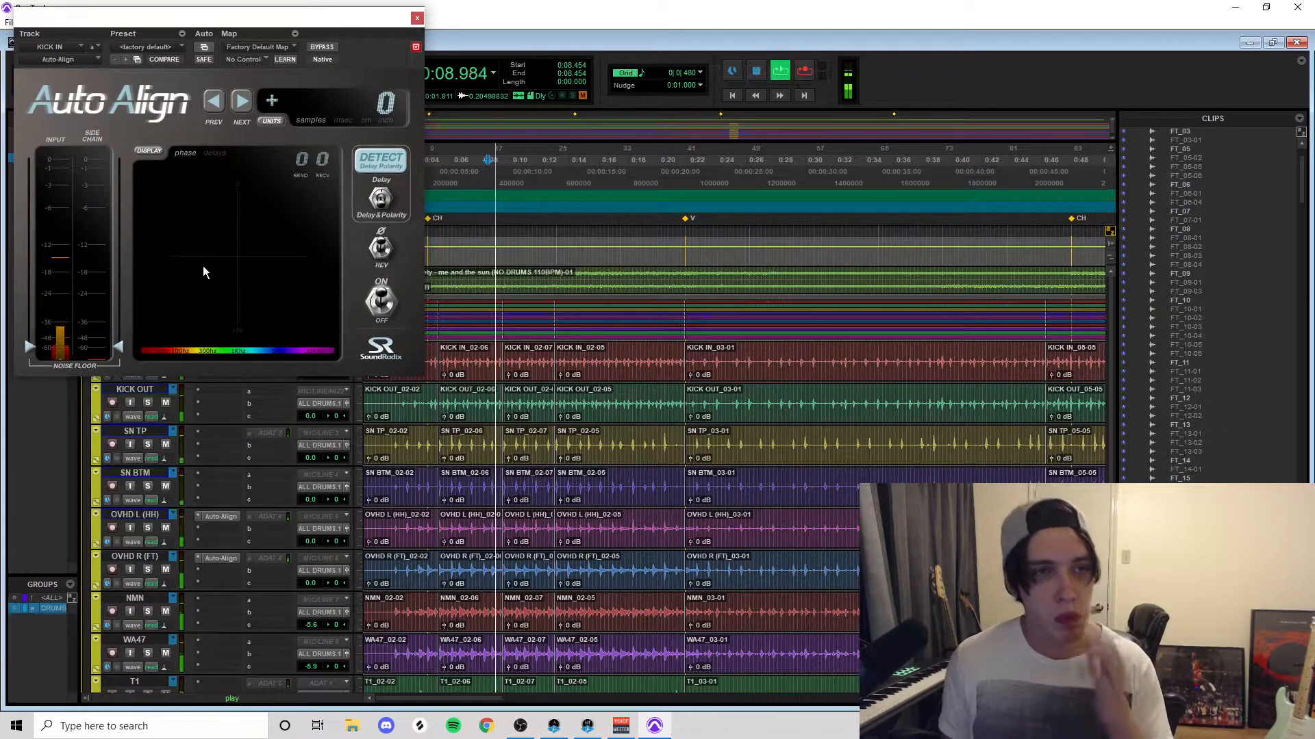
pyautogui.press('space')
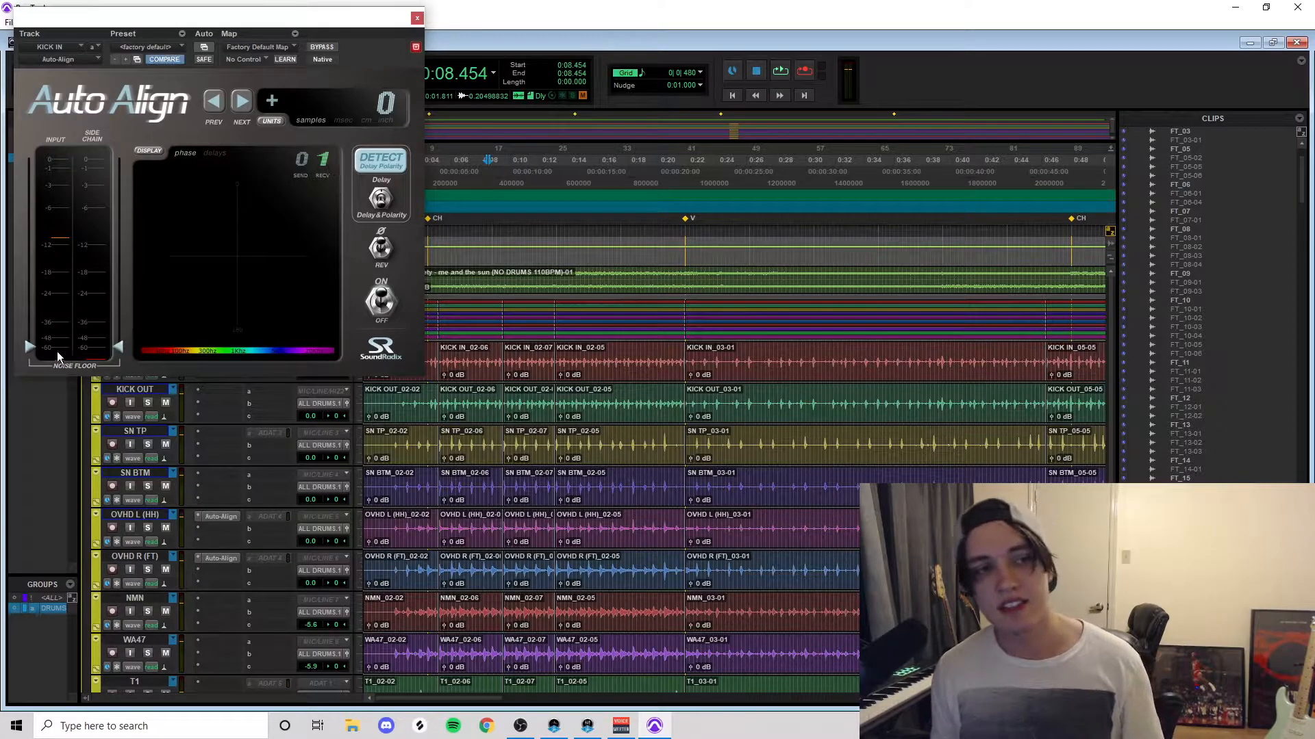
# Step: Raise the KICK IN input noise floor to about -30 dB and detect its delay and polarity during playback
pyautogui.press('space')
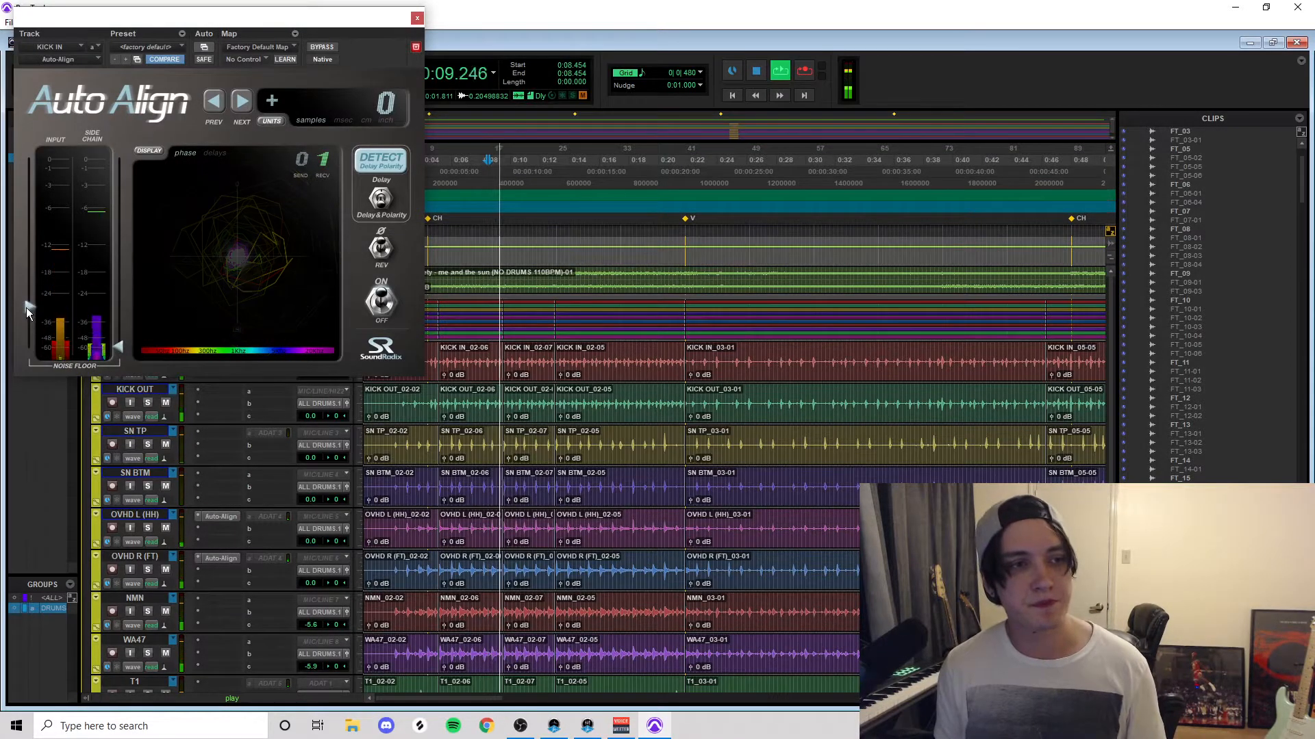
pyautogui.press('space')
pyautogui.click(390, 165)
pyautogui.press('space')
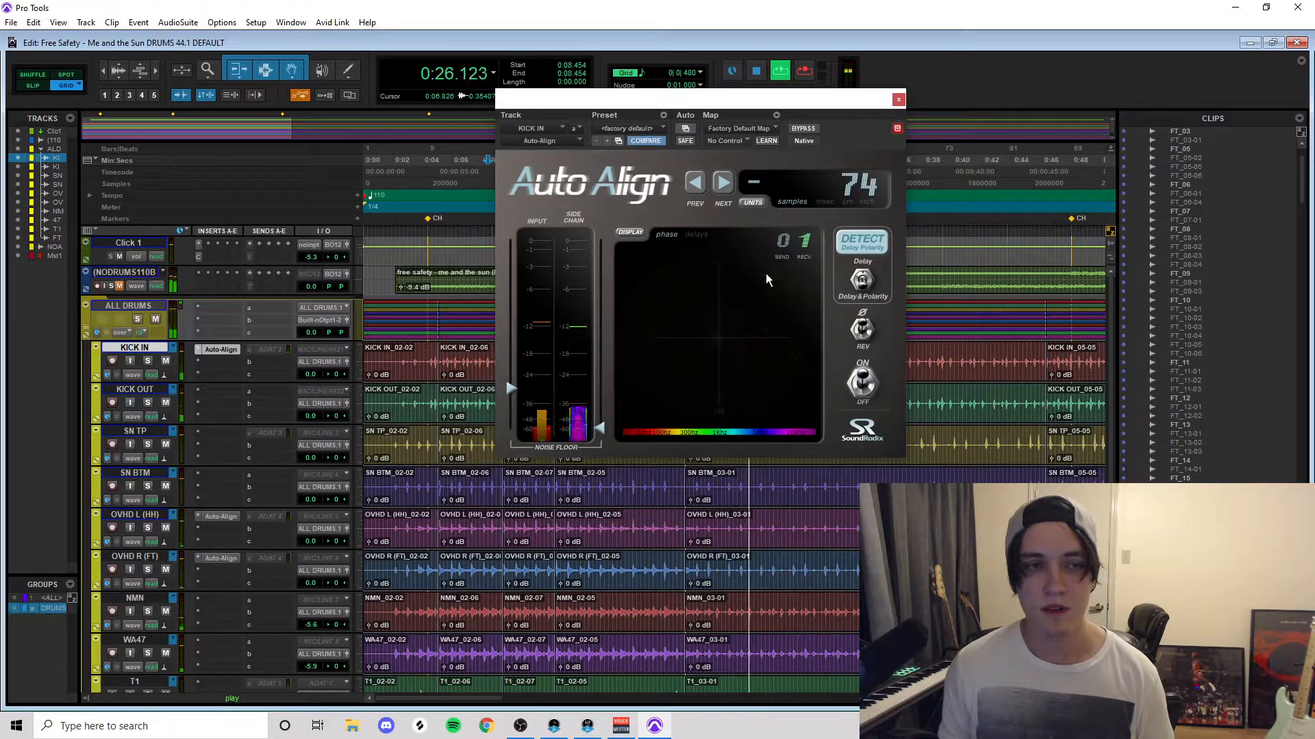
pyautogui.press('space')
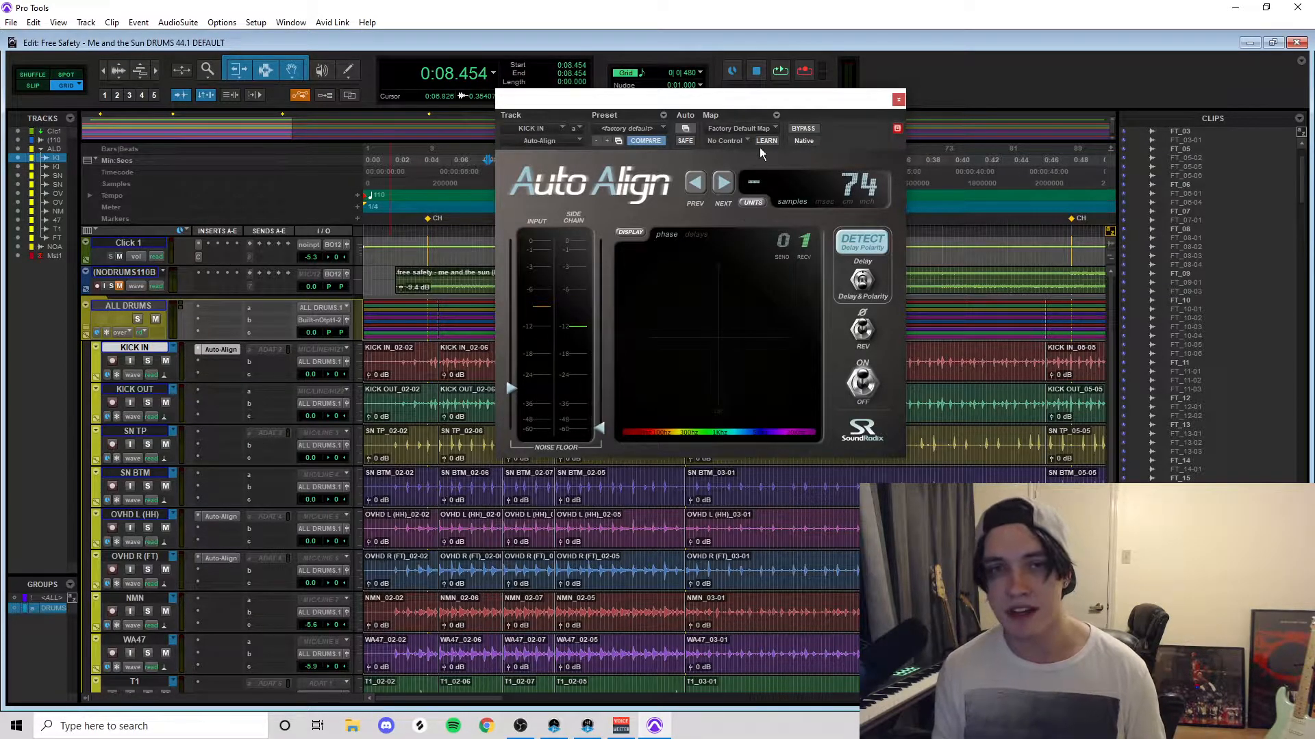
# Step: Compare the KICK IN alignment with the plug-in bypassed and active during playback, and close the plug-in
pyautogui.press('space')
pyautogui.click(812, 130)
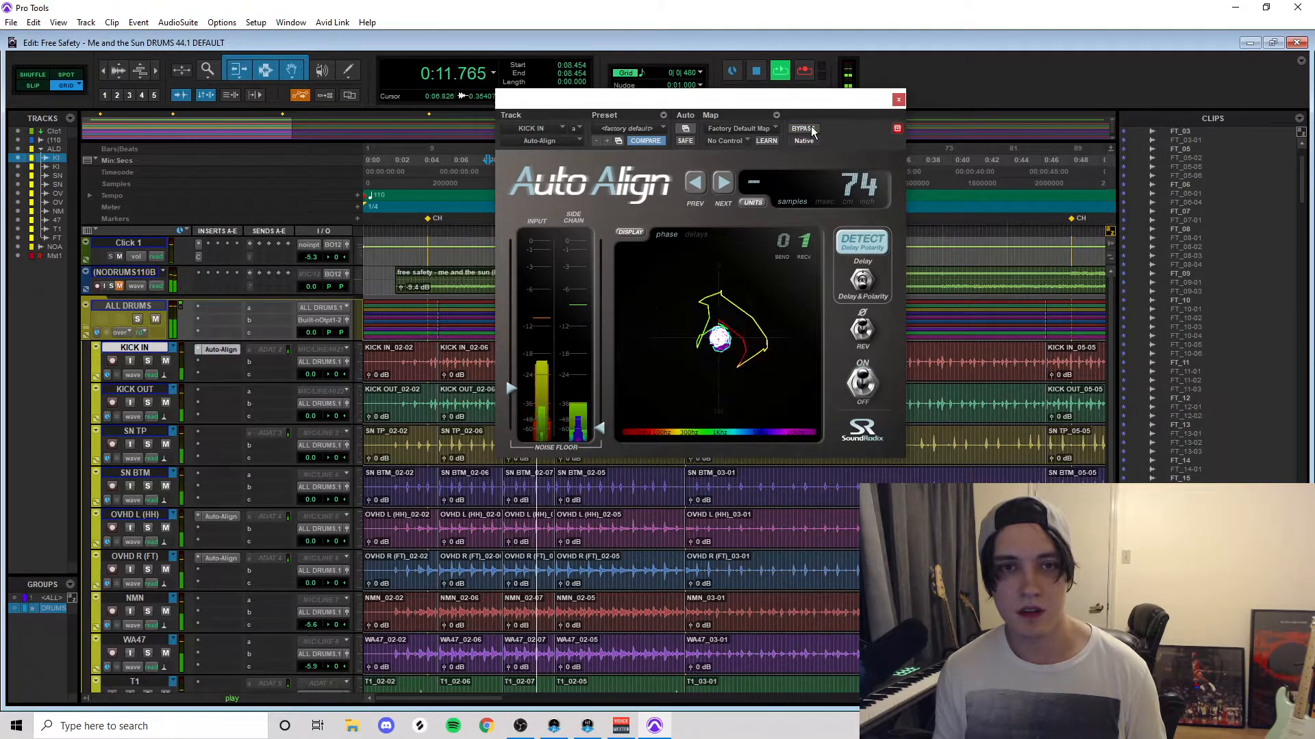
pyautogui.press('space')
pyautogui.click(898, 99)
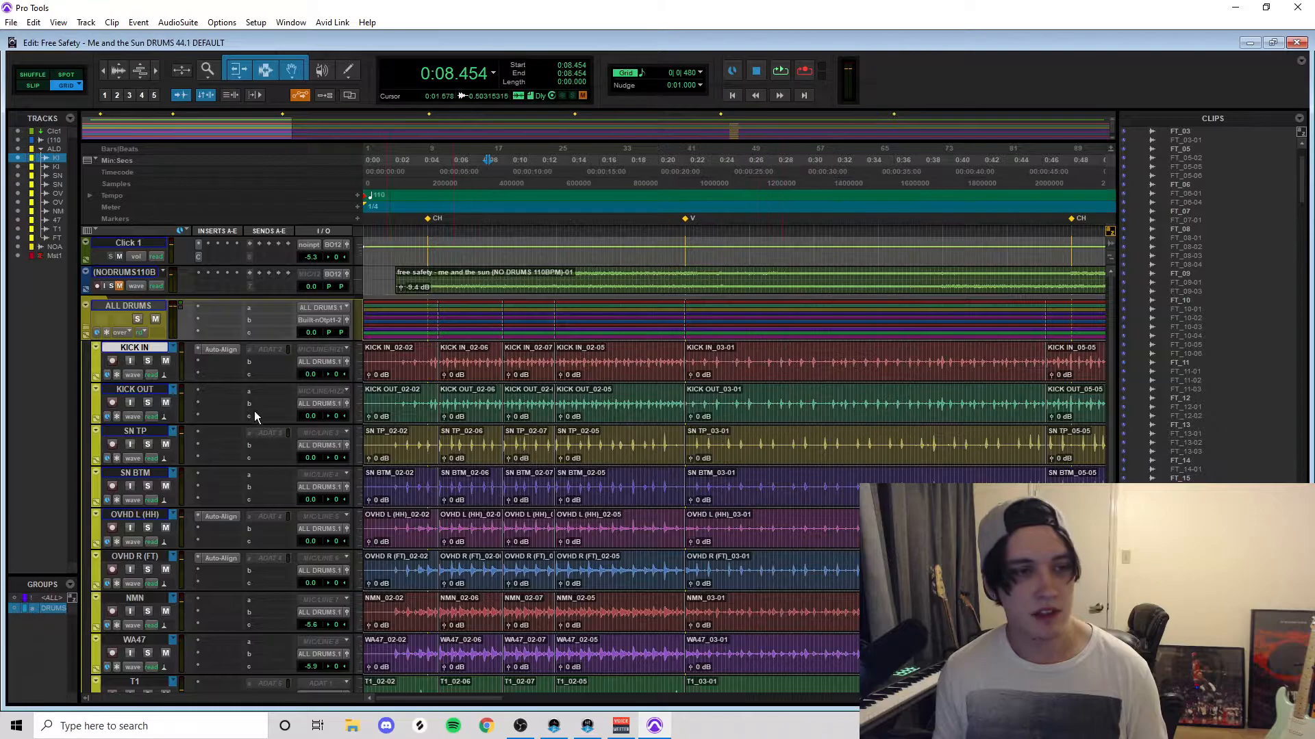
# Step: Insert the Auto-Align plug-in on the SN TP track and set its receive to 1
pyautogui.click(220, 438)
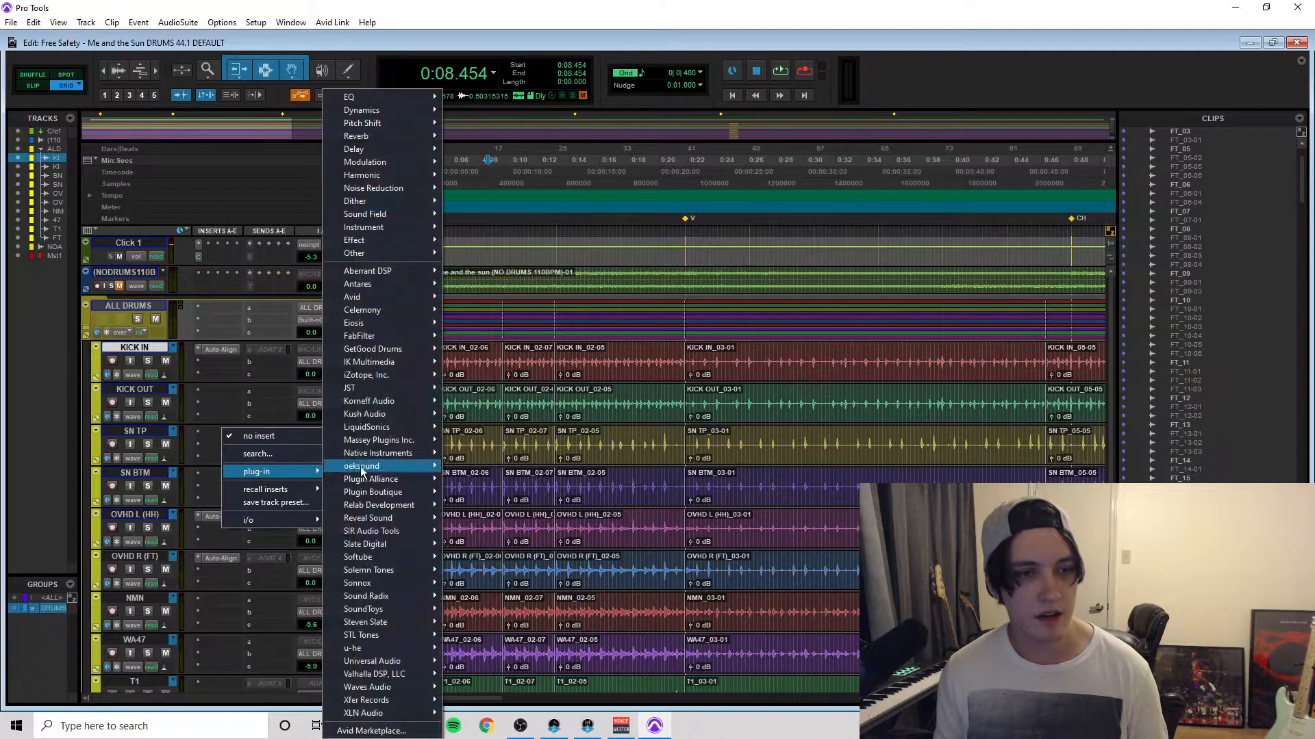
pyautogui.click(523, 437)
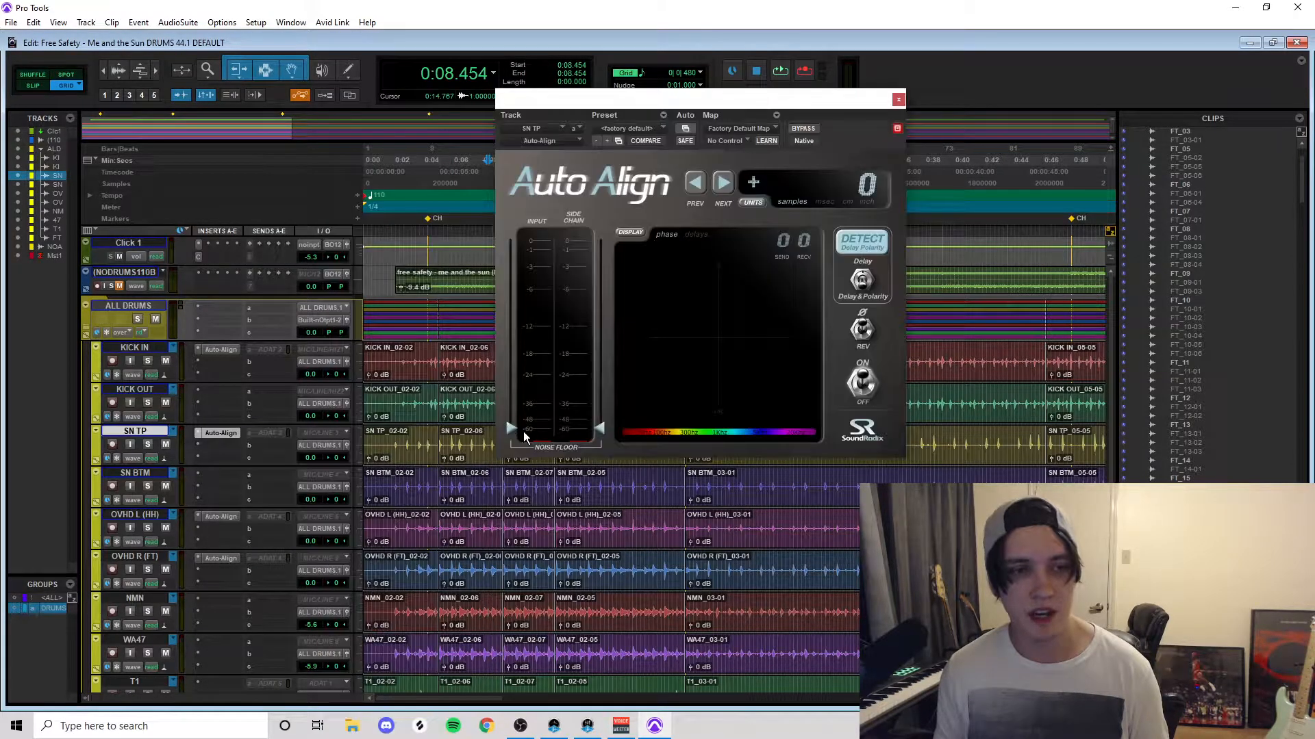
pyautogui.click(806, 240)
# Step: Raise the SN TP input noise floor to about -22 dB, detect its delay and polarity during playback, and close the plug-in
pyautogui.moveTo(516, 428); pyautogui.dragTo(519, 377)
pyautogui.press('space')
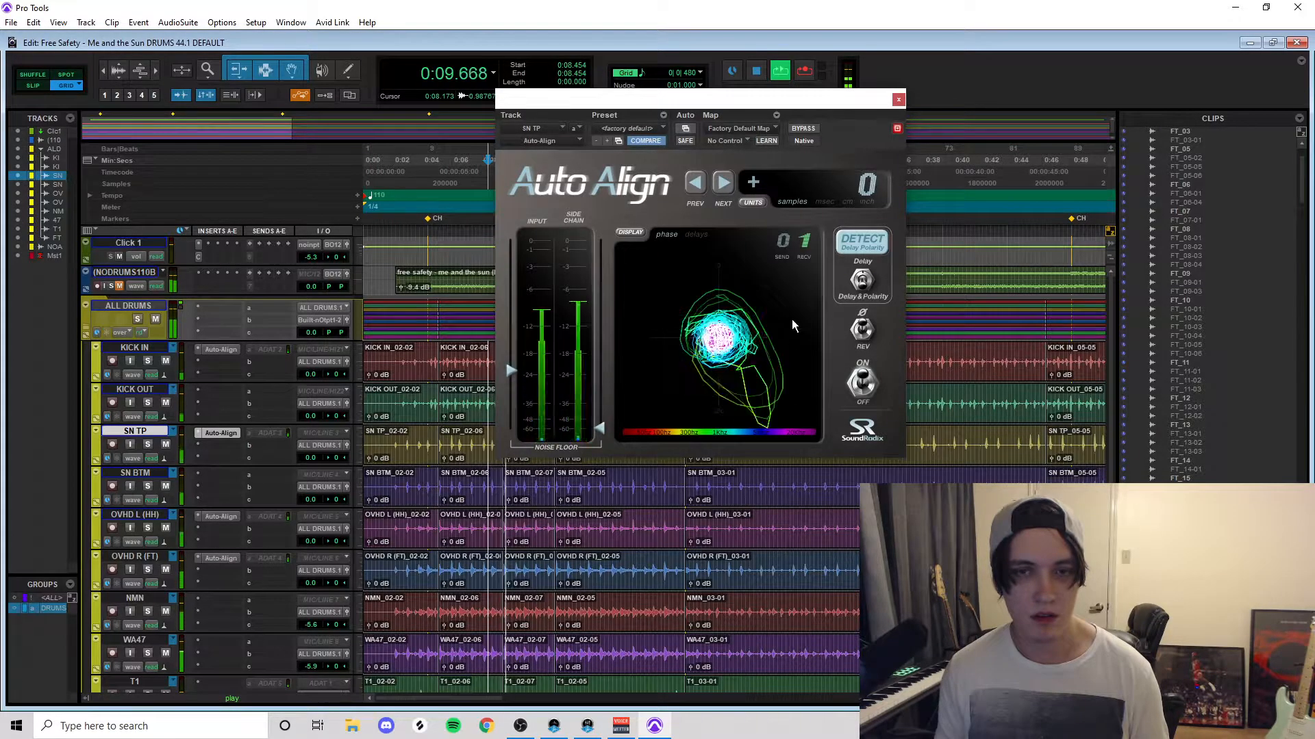
pyautogui.click(869, 246)
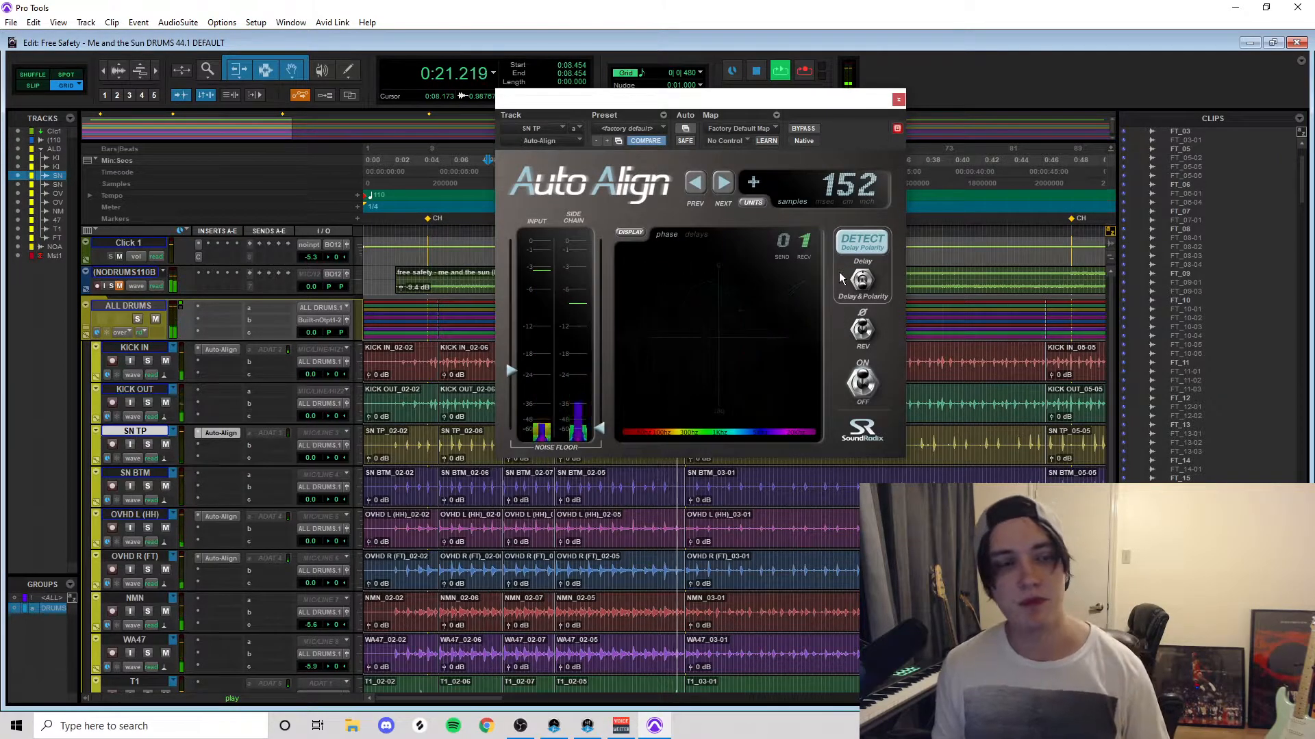
pyautogui.press('space')
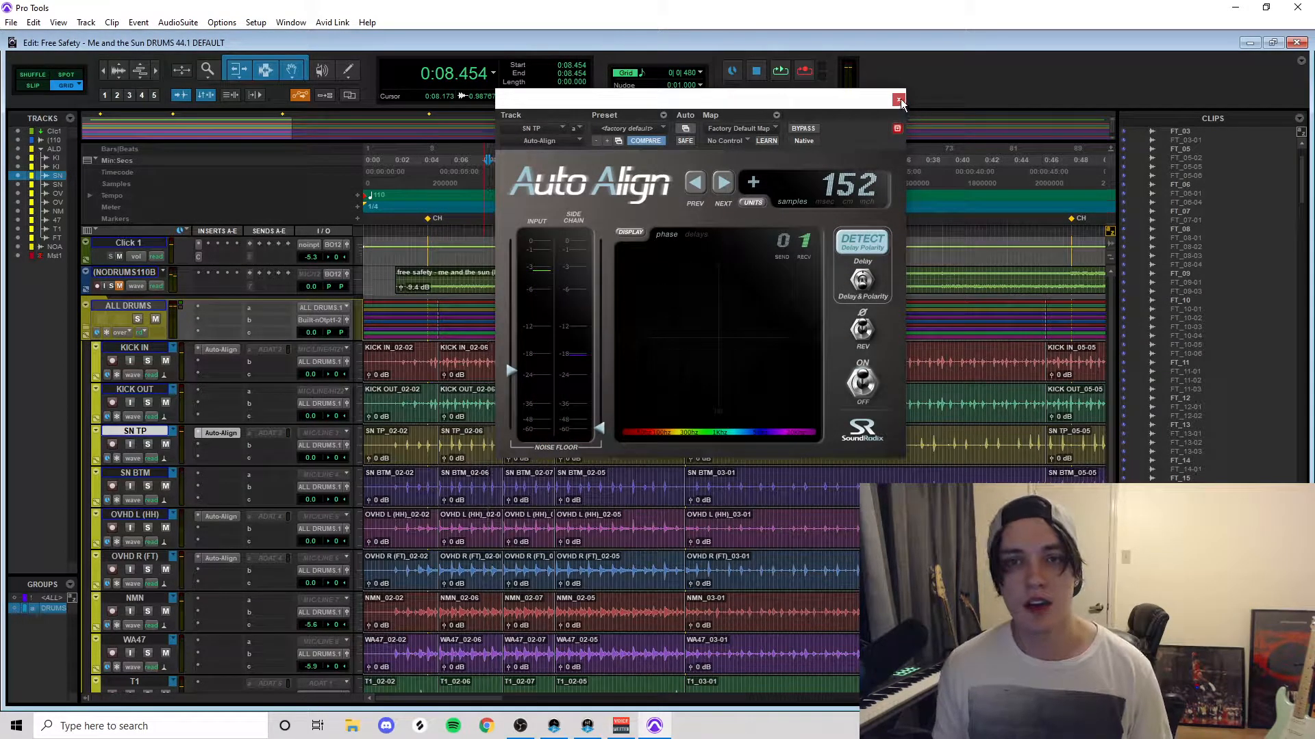
pyautogui.click(898, 99)
# Step: Insert the Sound Radix Auto-Align plug-in on the T1 track
pyautogui.scroll(-5, 510, 304)
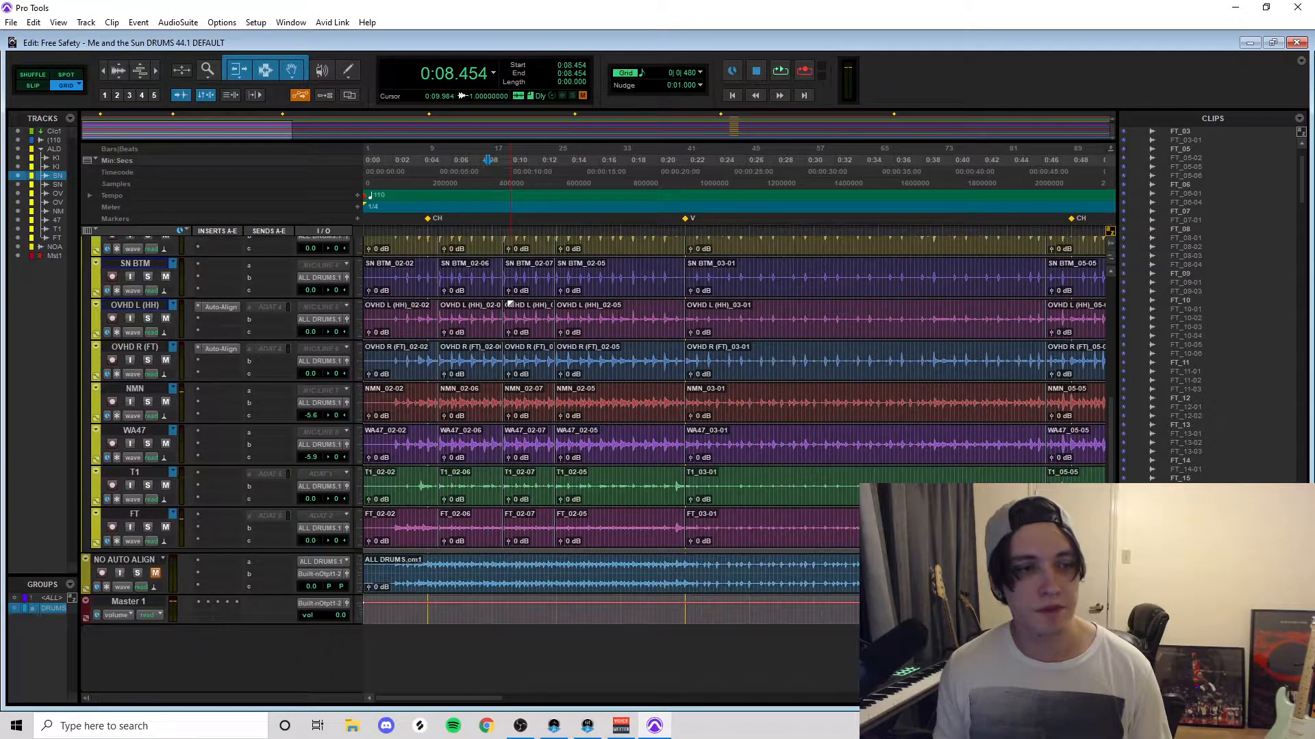
pyautogui.scroll(1, 510, 304)
pyautogui.click(221, 495)
pyautogui.click(476, 593)
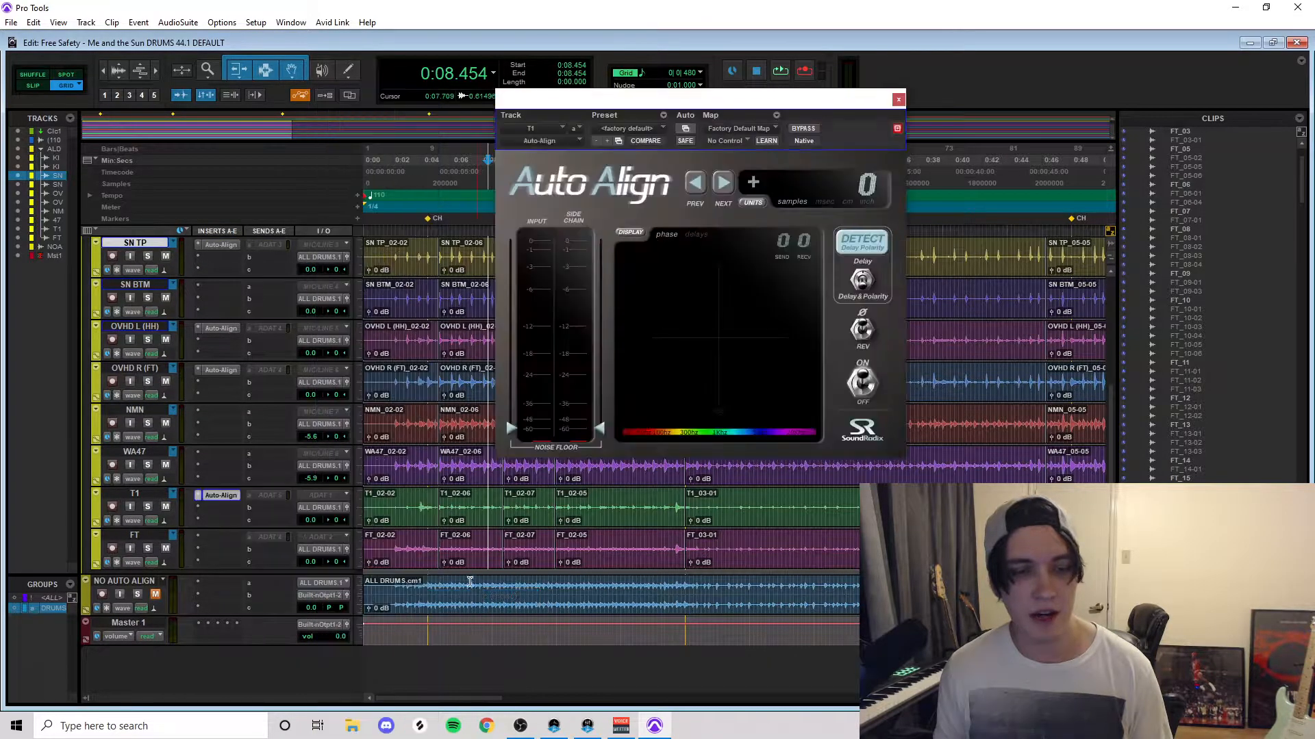
# Step: Set the T1 receive to 1, raise its input noise floor to about -29 dB, and detect delay and polarity playing from 0:04.090
pyautogui.click(424, 510)
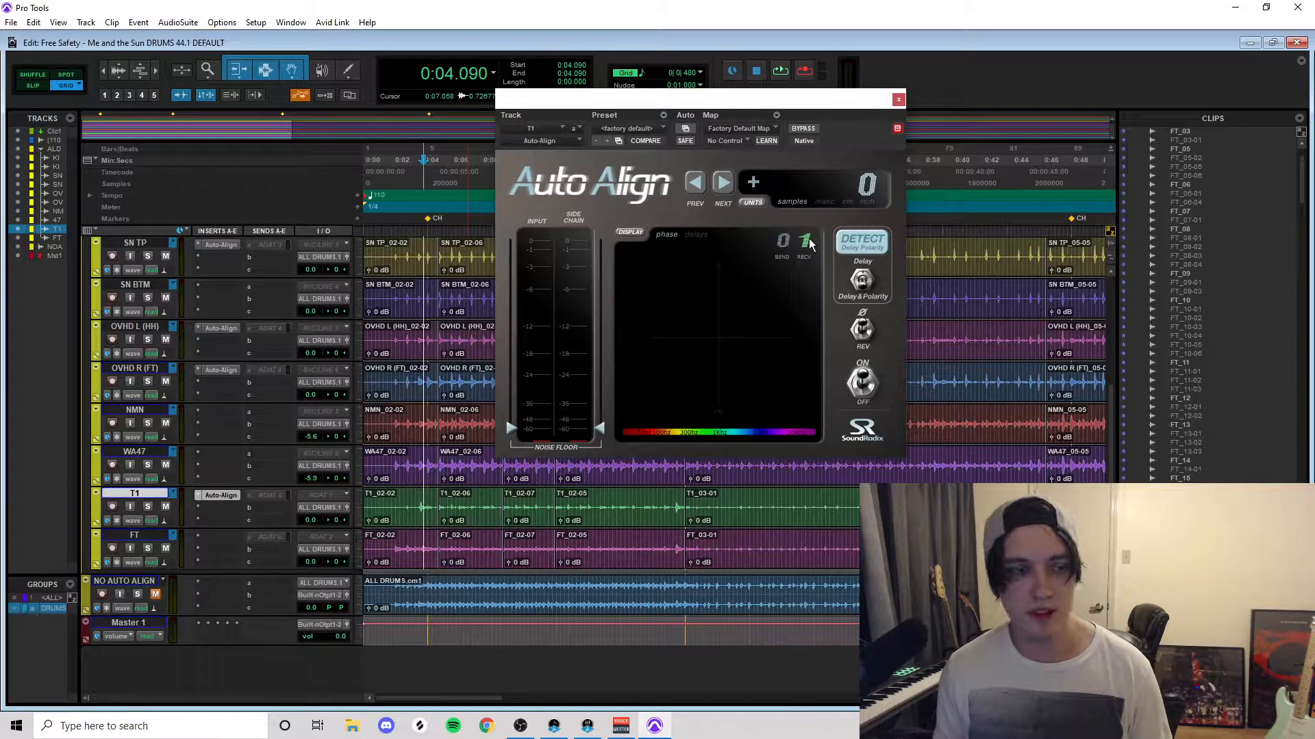
pyautogui.press('space')
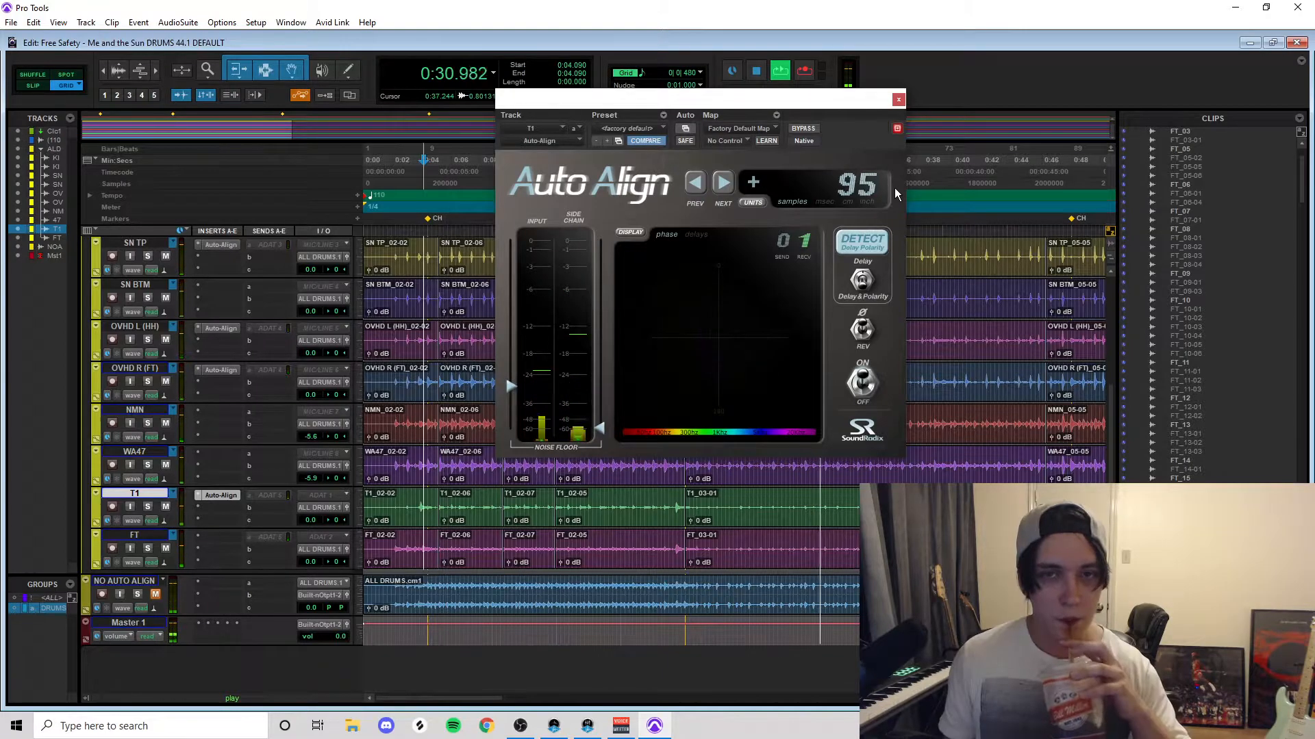
pyautogui.press('space')
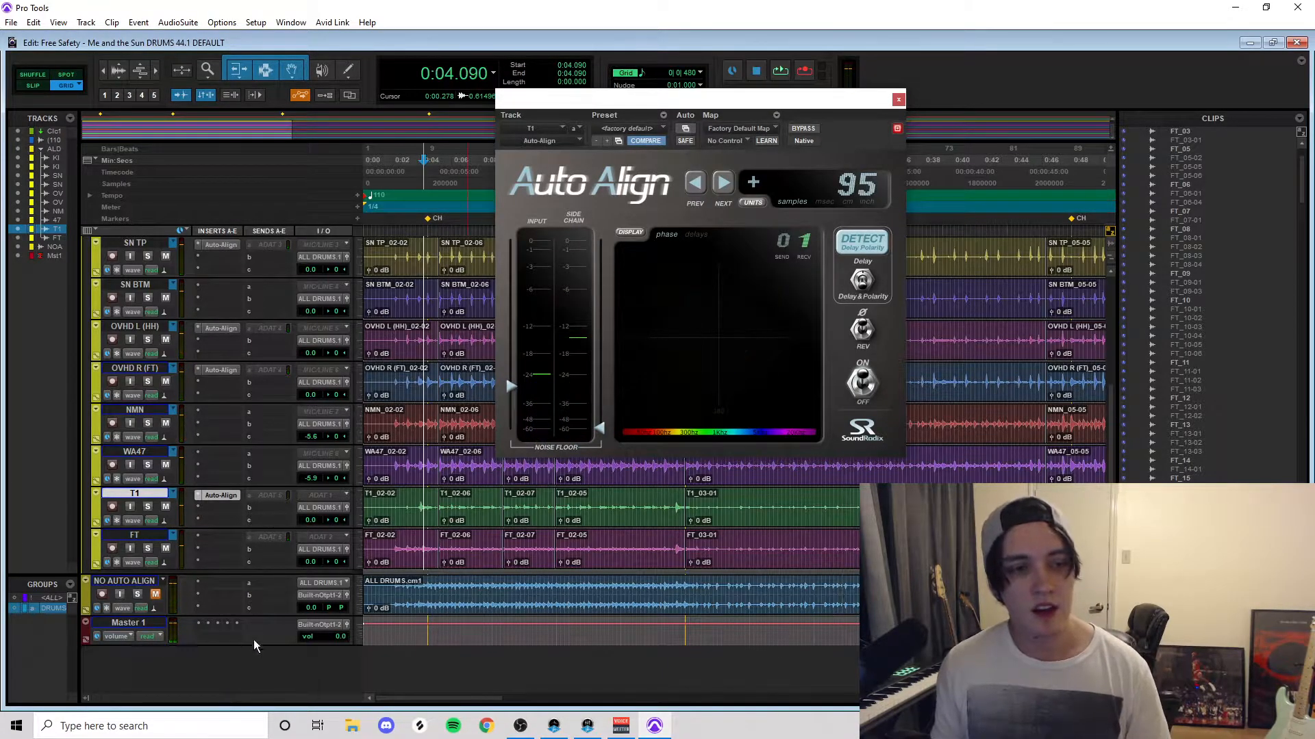
# Step: Insert the Sound Radix Auto-Align plug-in on the FT track
pyautogui.click(219, 537)
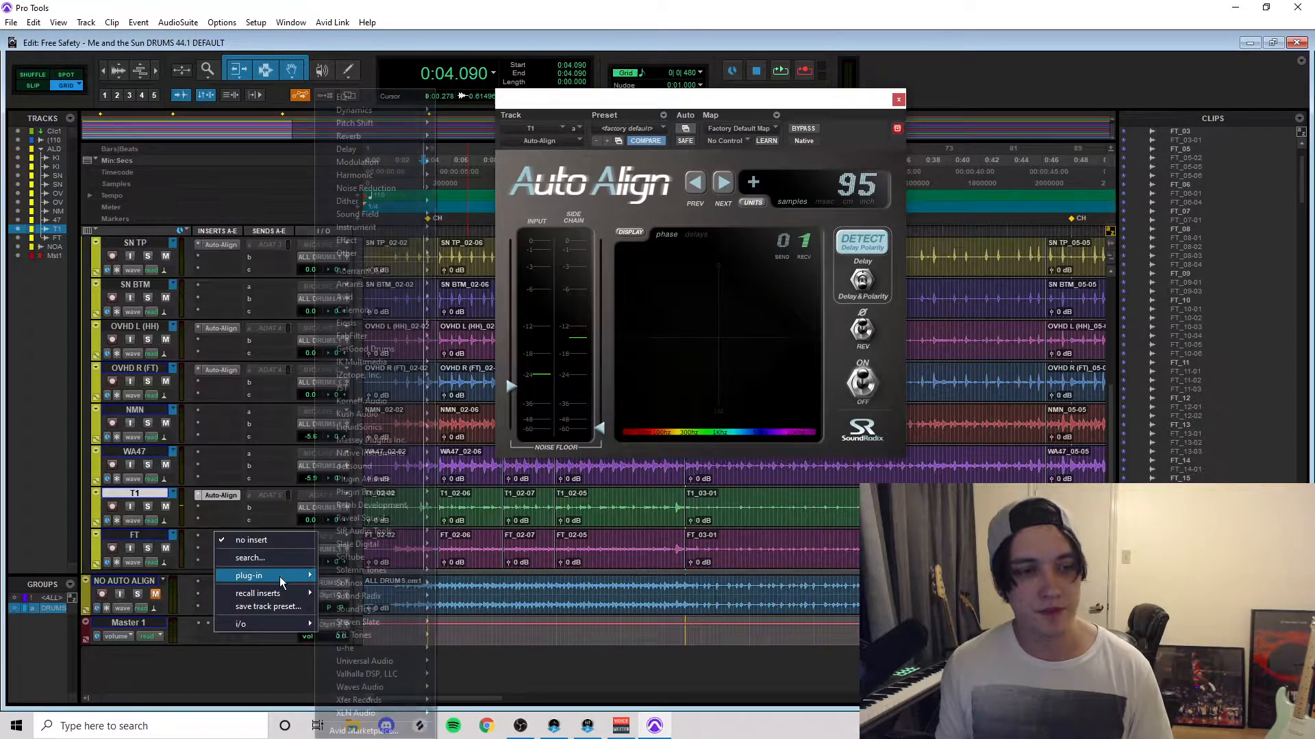
pyautogui.moveTo(280, 577)
pyautogui.moveTo(401, 608)
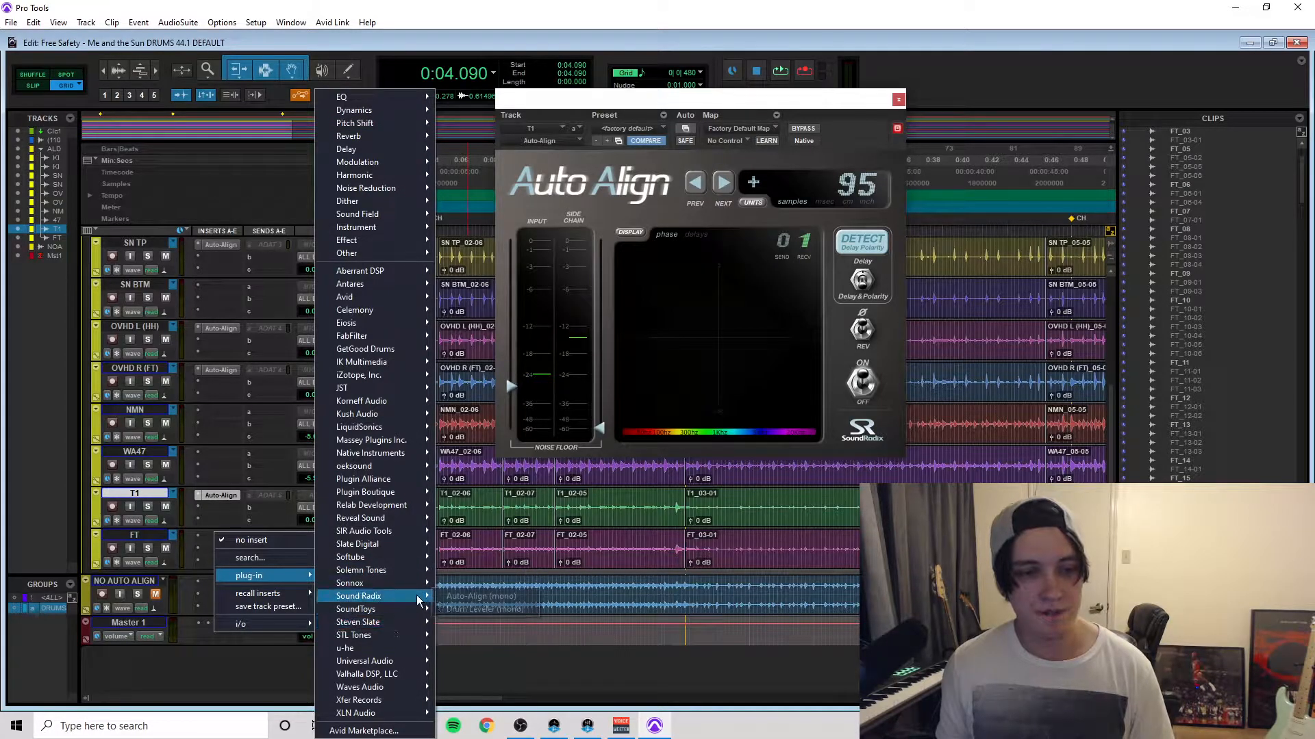
pyautogui.click(458, 597)
# Step: Set the FT receive to 1, raise its input noise floor to about -28 dB, detect delay and polarity during playback, and close the plug-in
pyautogui.press('space')
pyautogui.moveTo(508, 427); pyautogui.dragTo(516, 384)
pyautogui.press('space')
pyautogui.click(861, 242)
pyautogui.press('space')
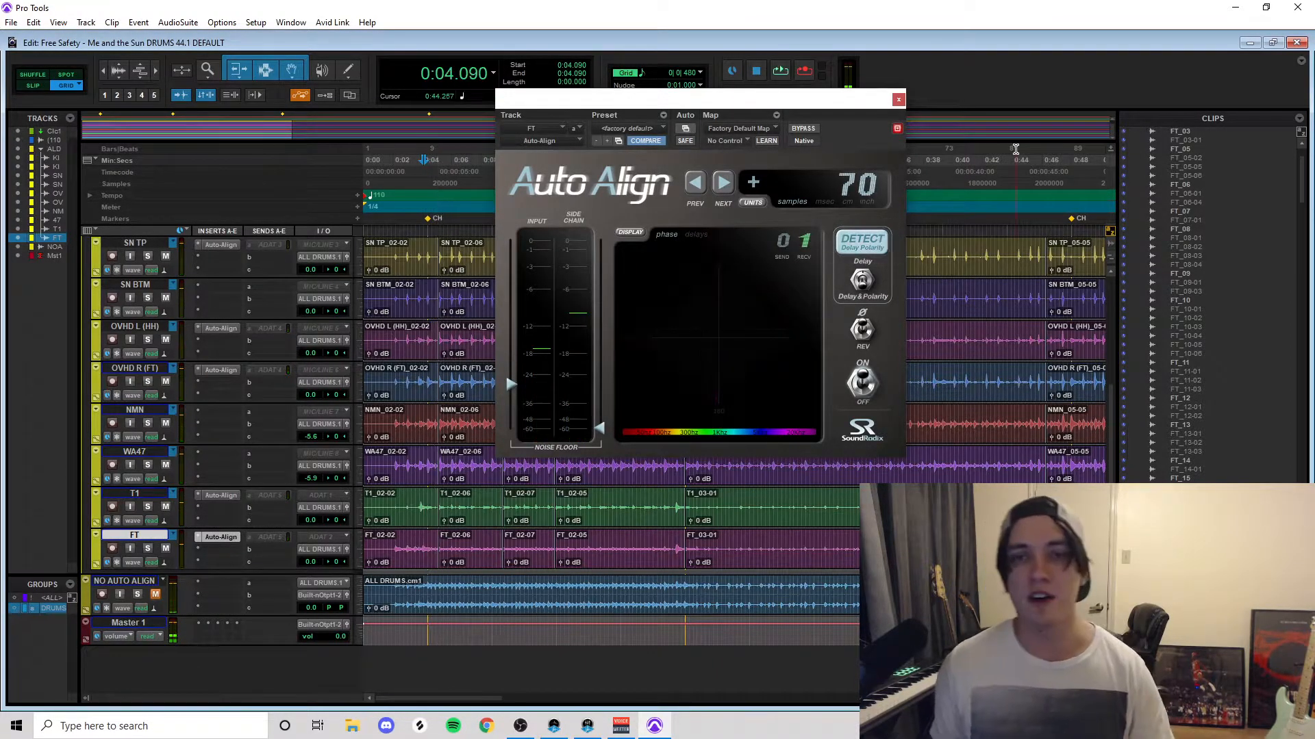
pyautogui.click(899, 99)
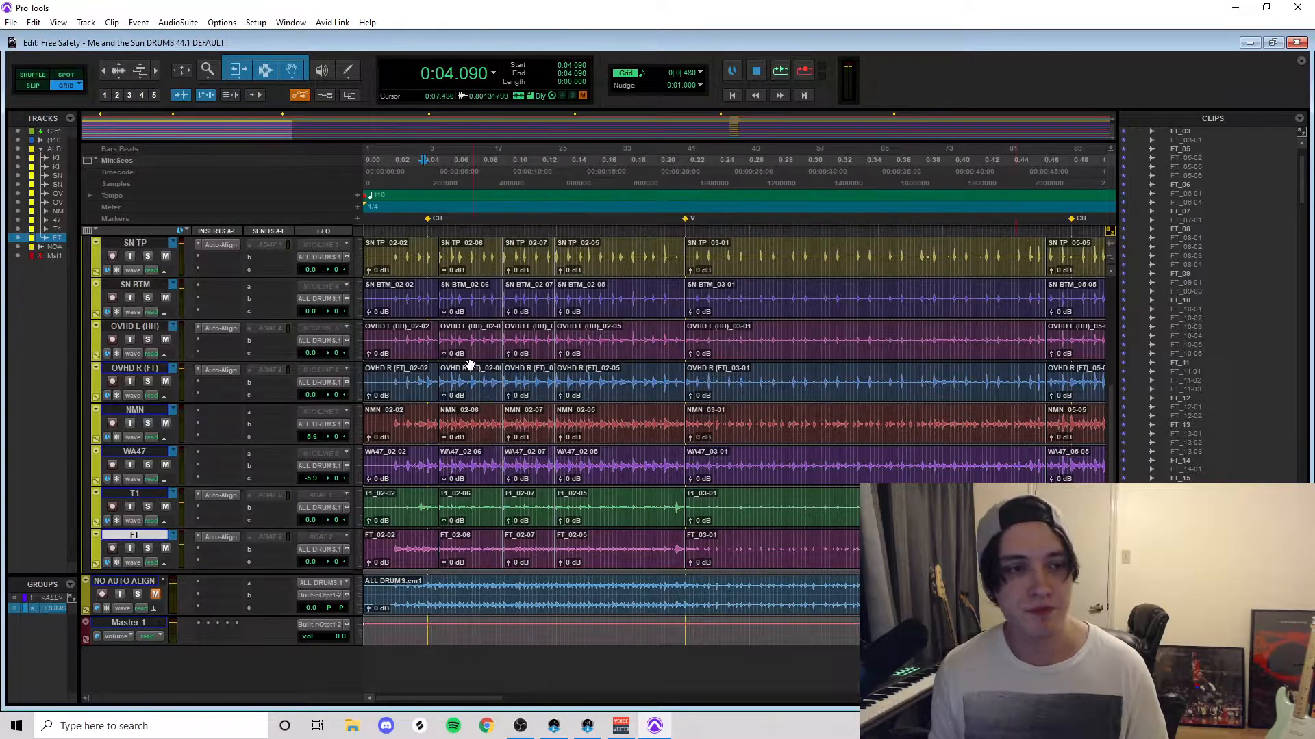
# Step: Insert Auto-Align on the KICK OUT track and set the send of the KICK IN track's Auto-Align to 2
pyautogui.scroll(5, 466, 374)
pyautogui.scroll(-1, 466, 374)
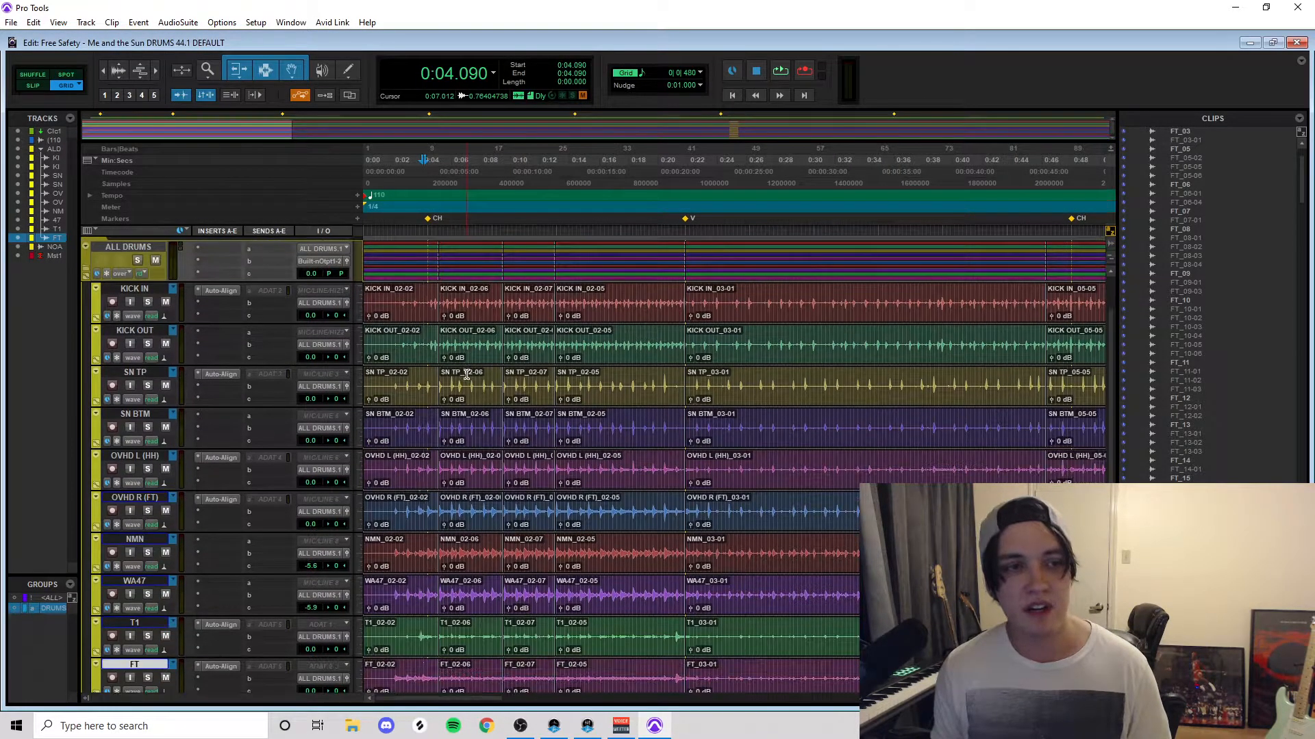
pyautogui.click(228, 335)
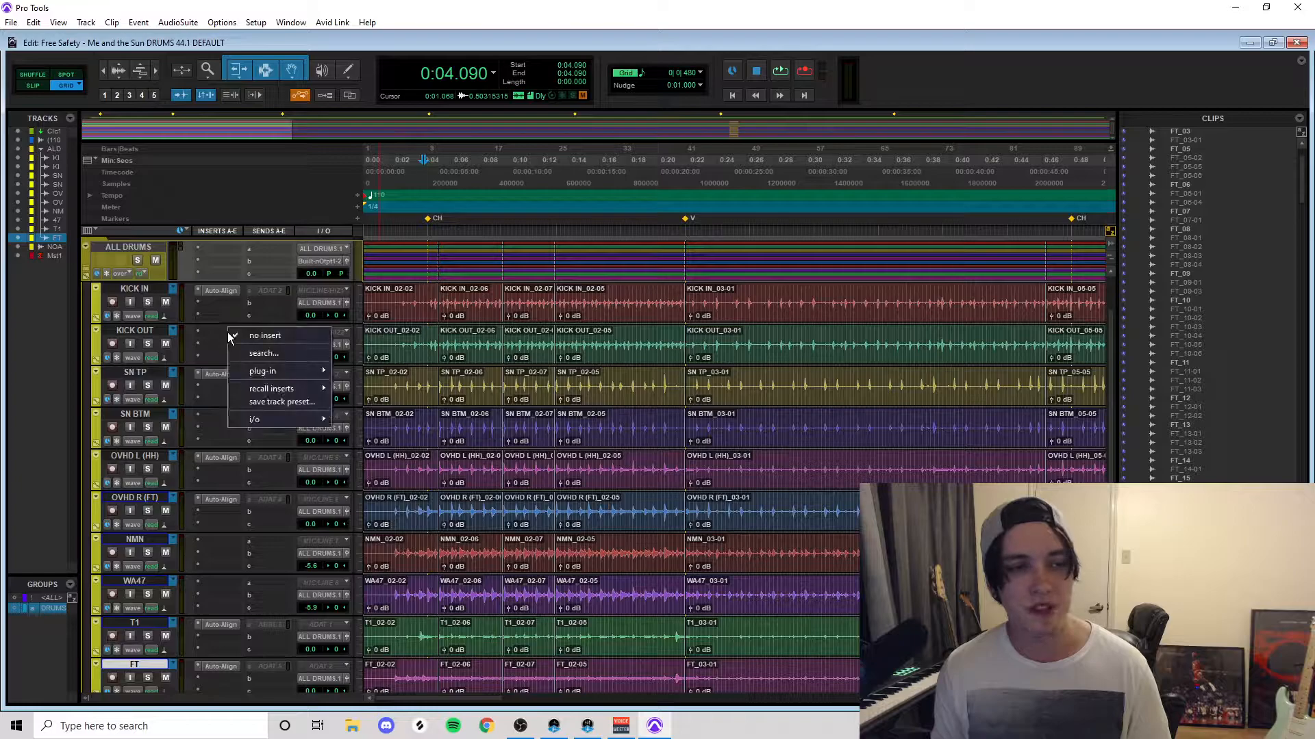
pyautogui.moveTo(286, 372)
pyautogui.moveTo(417, 599)
pyautogui.click(493, 597)
pyautogui.scroll(2, 453, 408)
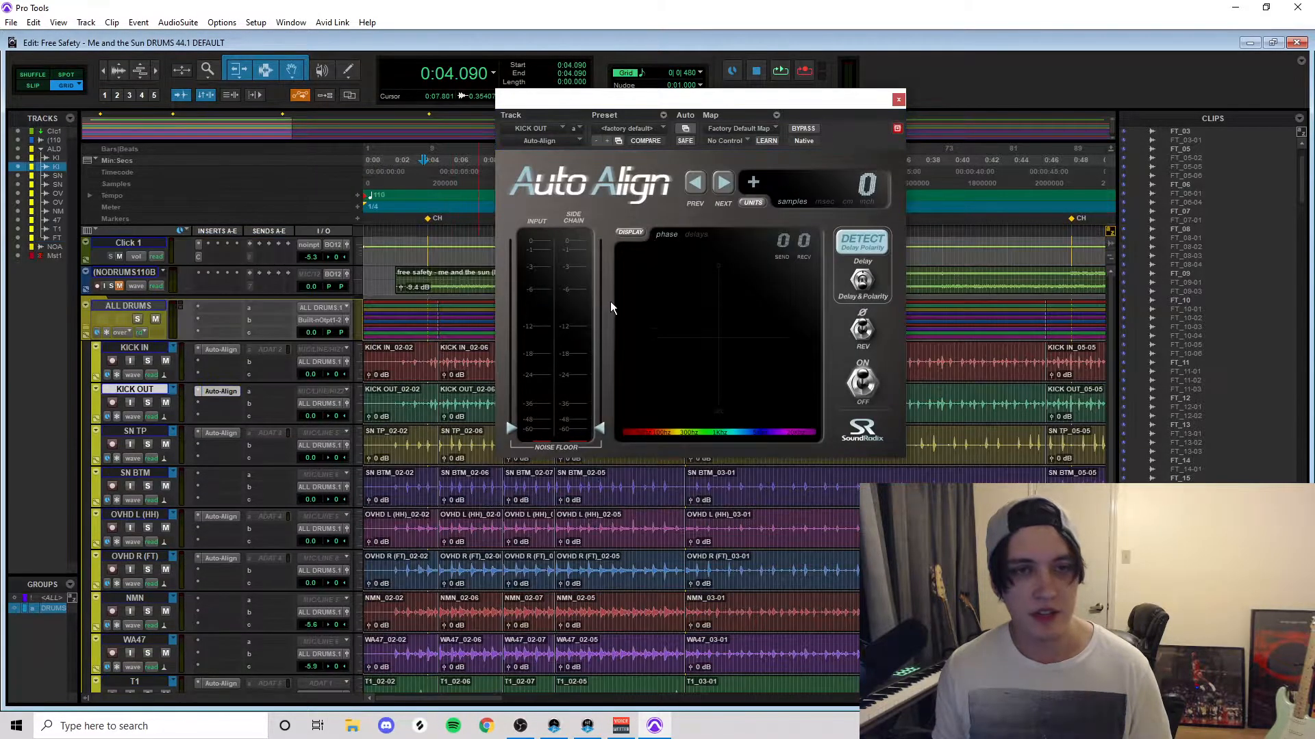
pyautogui.click(220, 350)
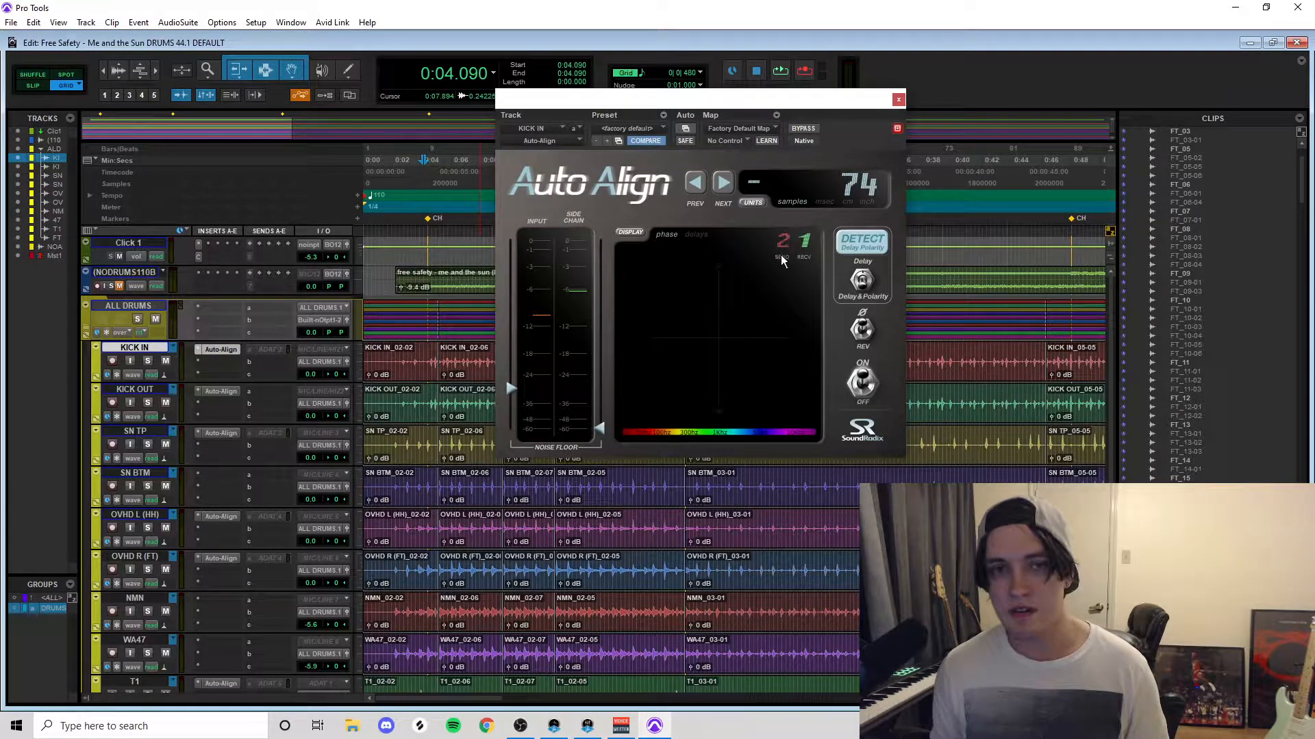
pyautogui.click(898, 100)
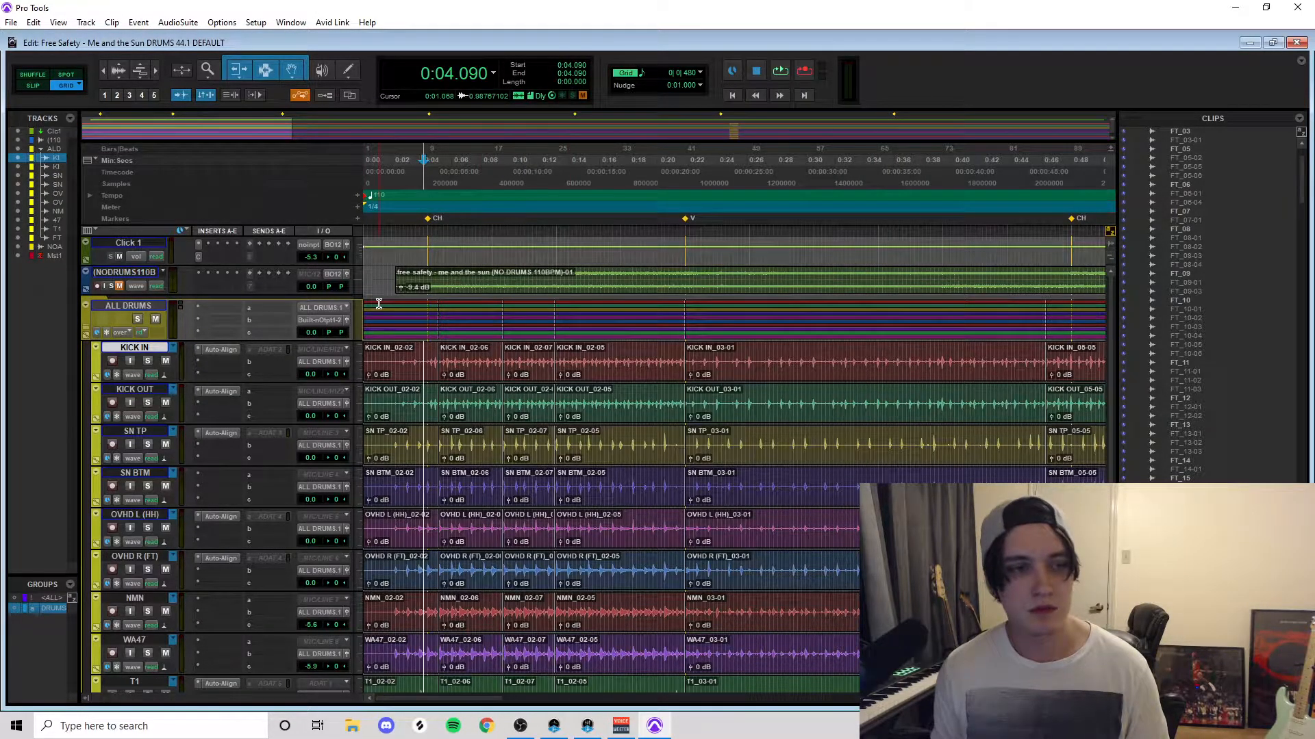
# Step: Set the KICK OUT receive to 2, raise its input noise floor to about -28 dB, and detect delay and polarity during playback
pyautogui.click(220, 391)
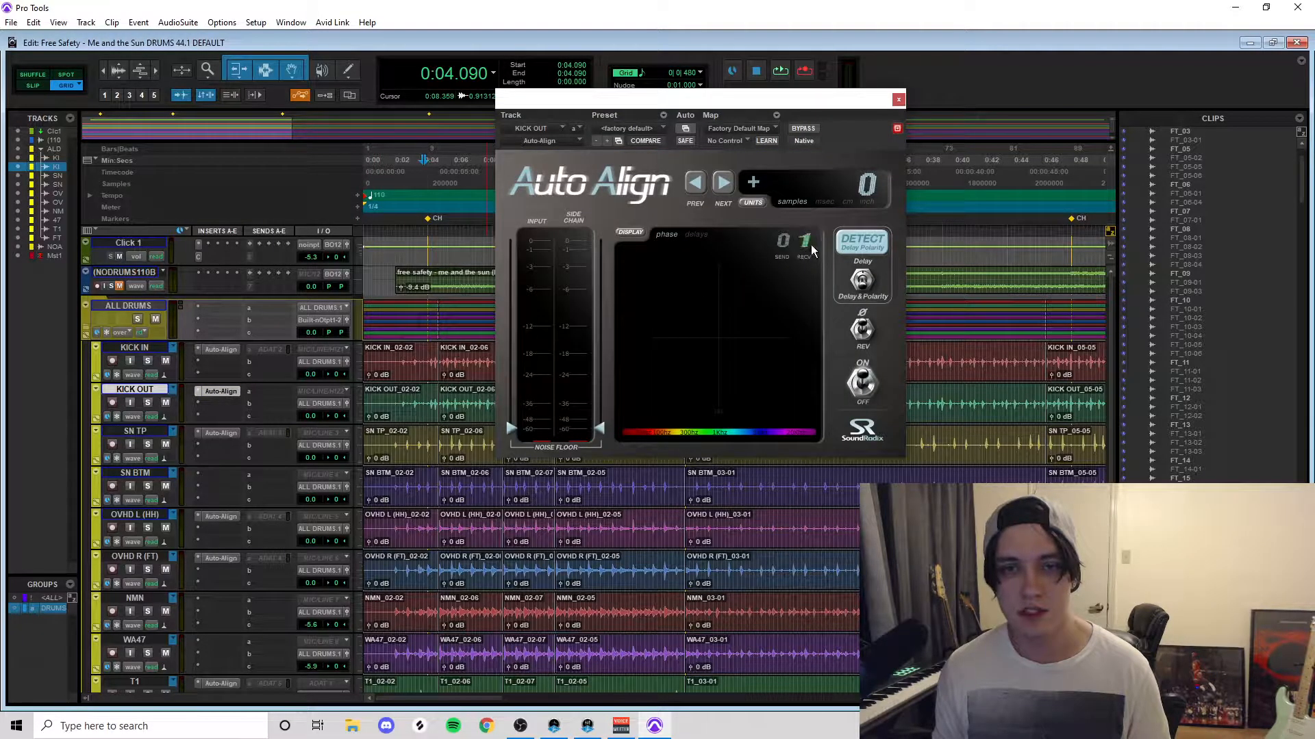
pyautogui.press('space')
pyautogui.moveTo(520, 428); pyautogui.dragTo(520, 384)
pyautogui.click(856, 248)
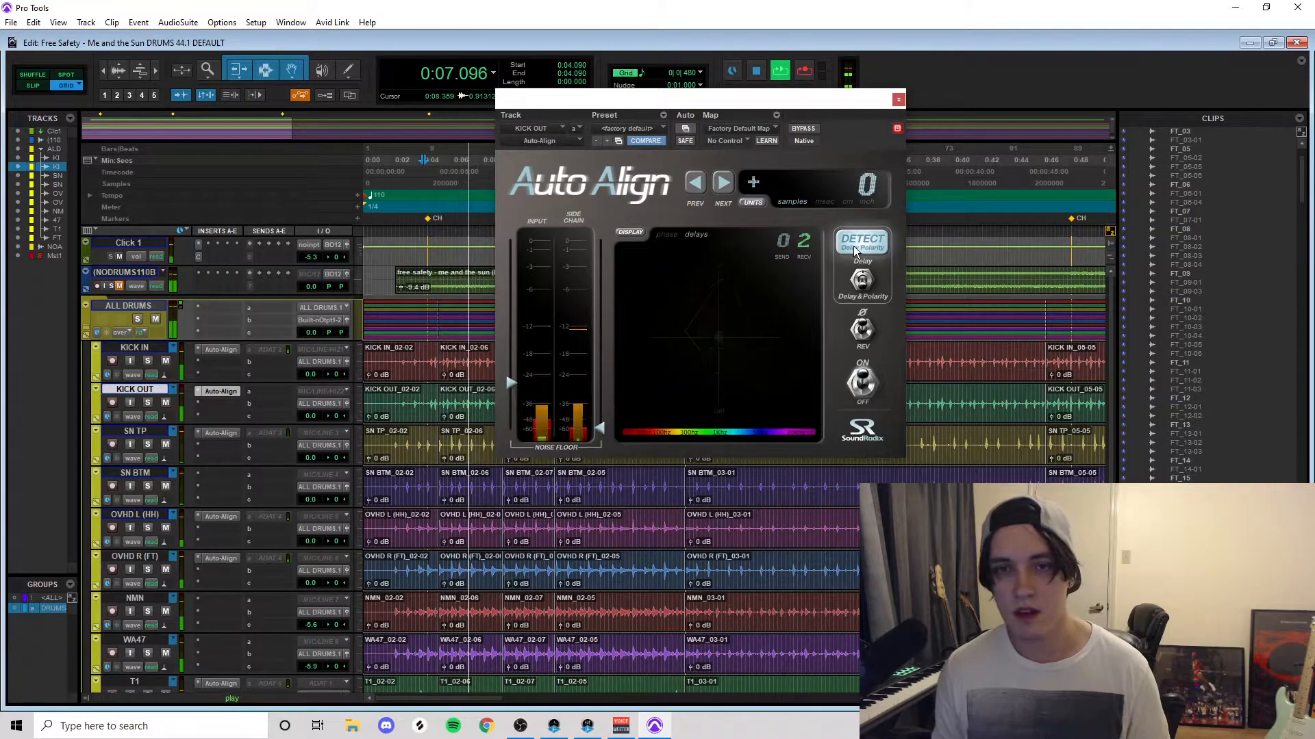
pyautogui.click(856, 248)
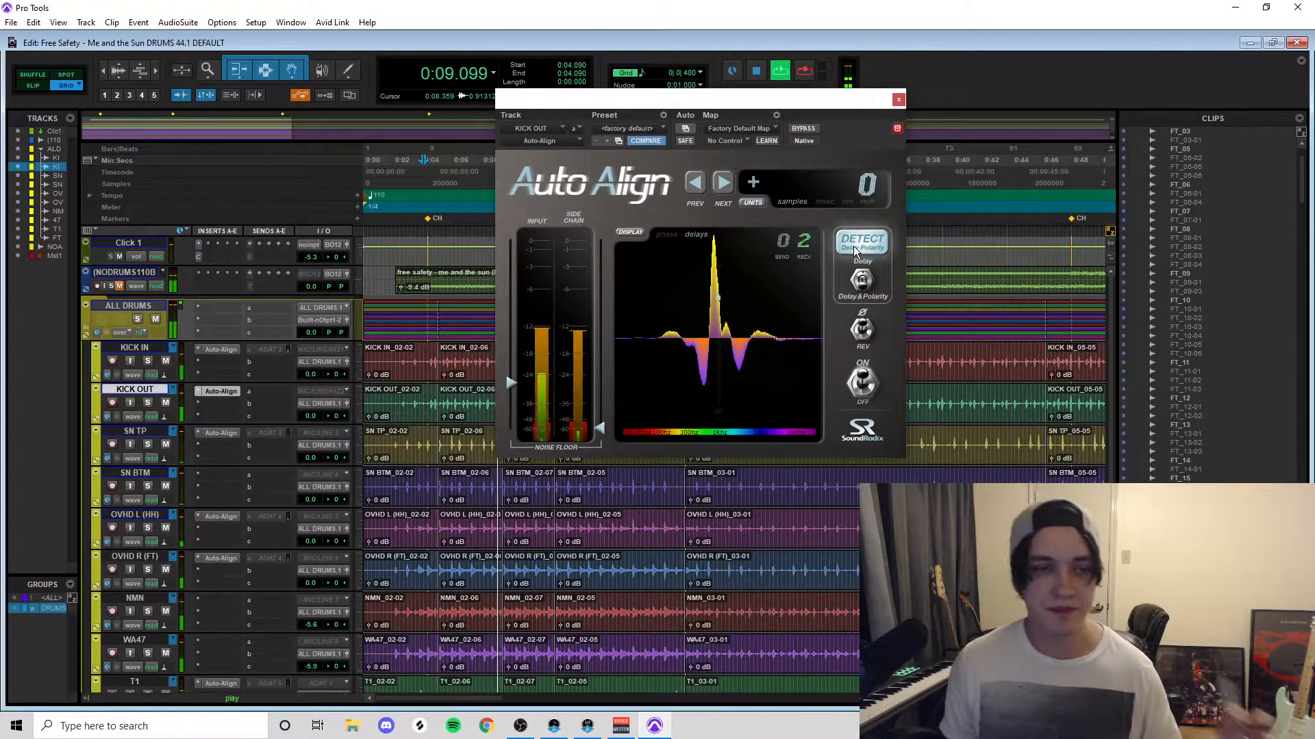
pyautogui.press('space')
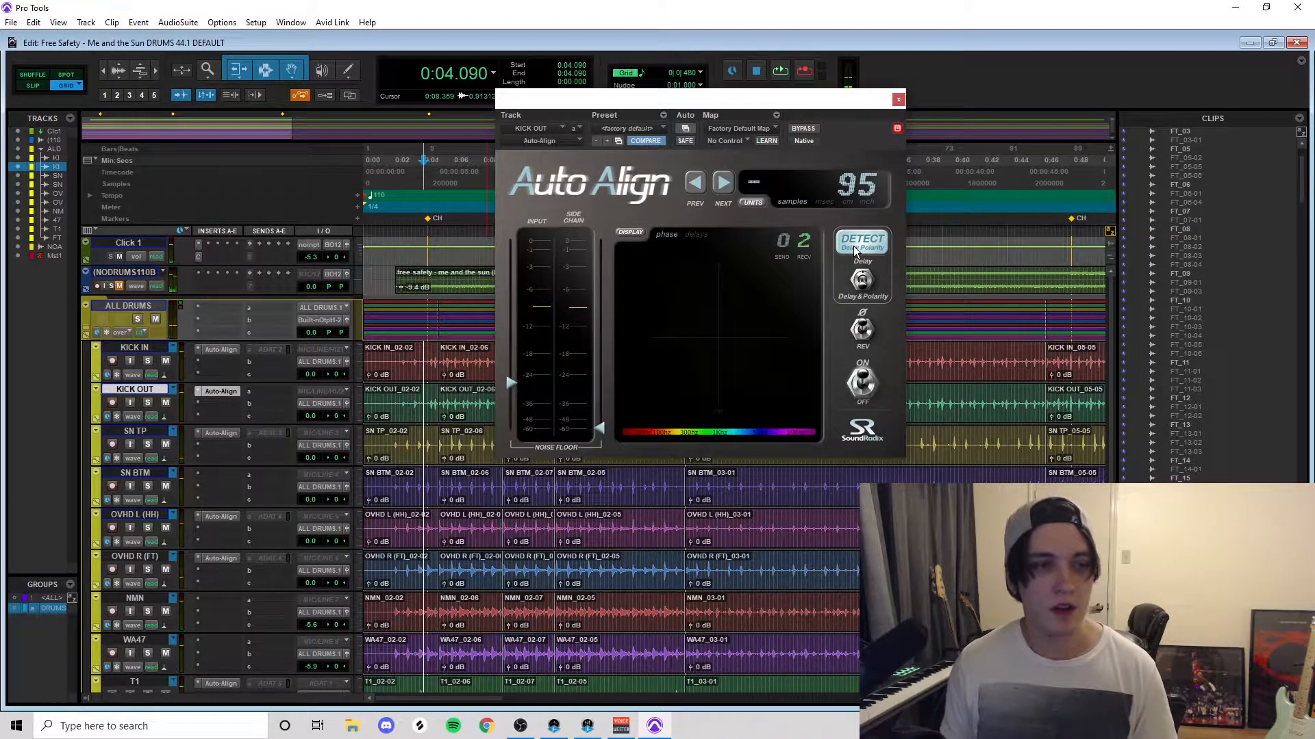
pyautogui.click(898, 100)
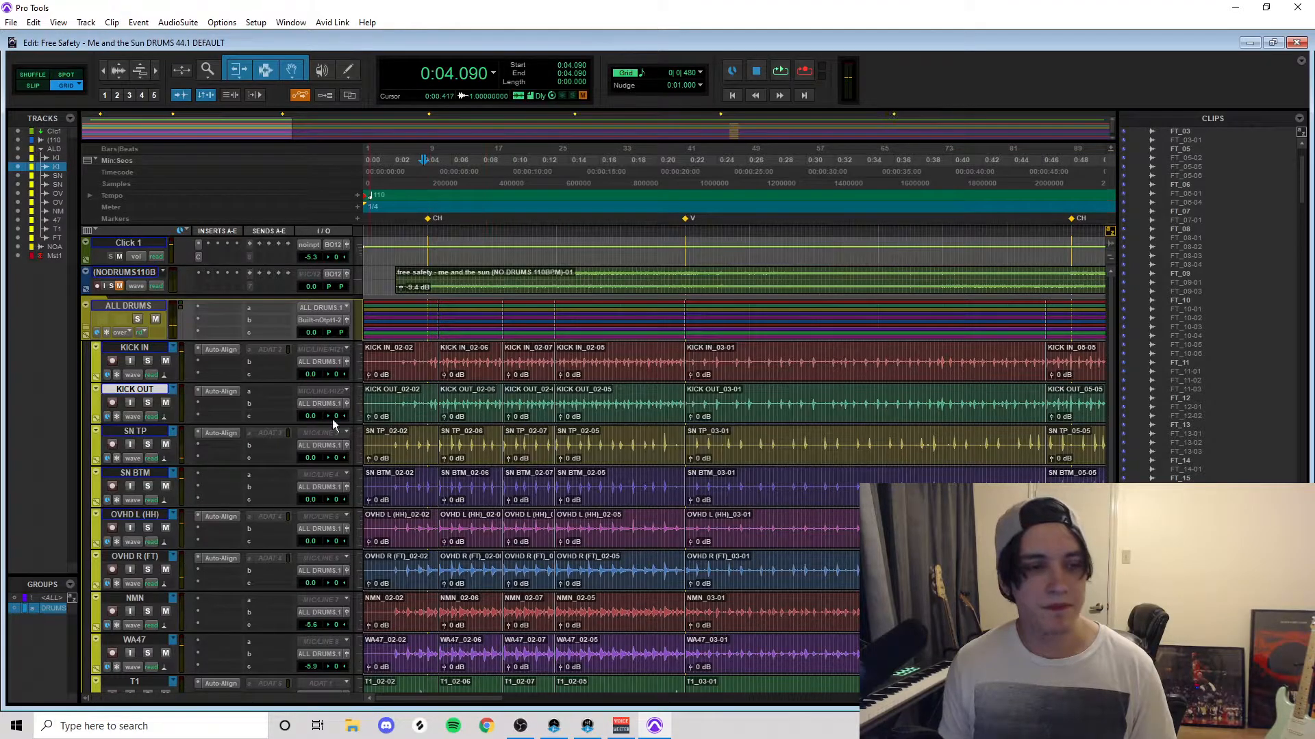
# Step: Insert Auto-Align on the SN BTM track and set the send of the SN TP track's Auto-Align to 3
pyautogui.click(215, 476)
pyautogui.moveTo(268, 518)
pyautogui.moveTo(371, 664)
pyautogui.click(472, 665)
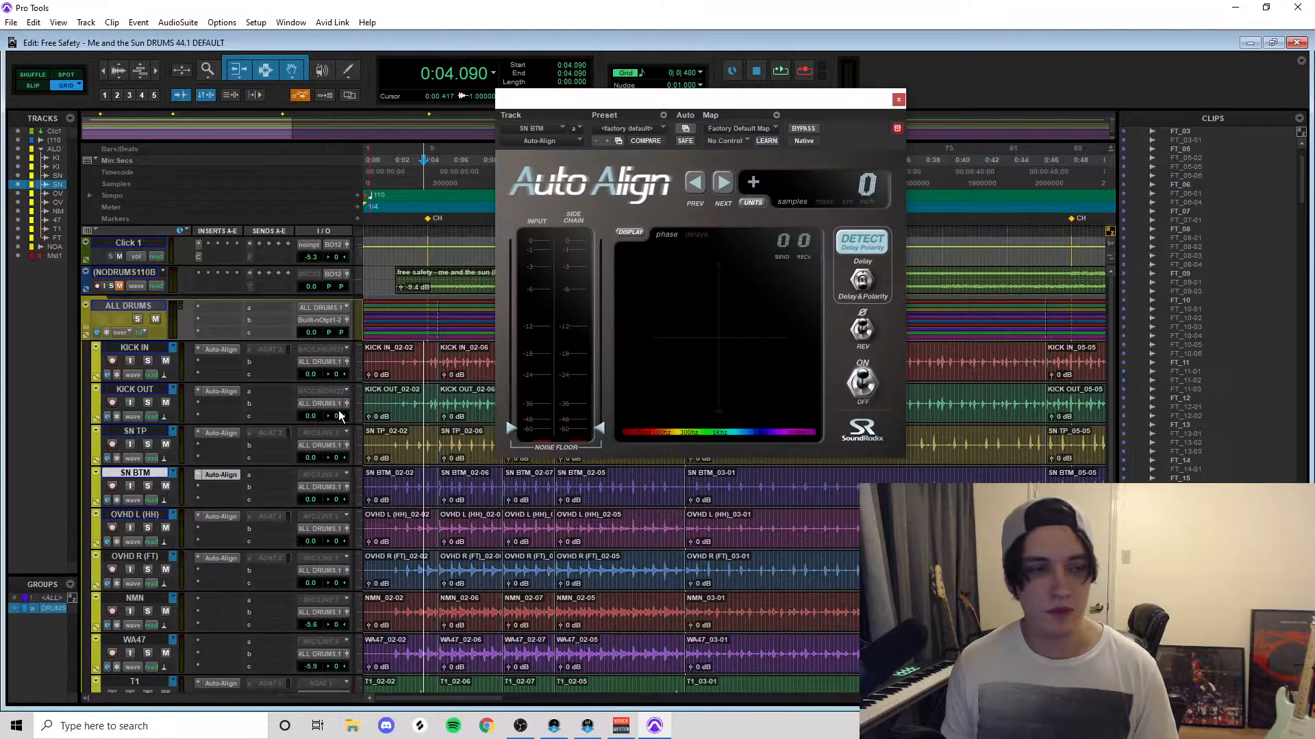
pyautogui.click(221, 434)
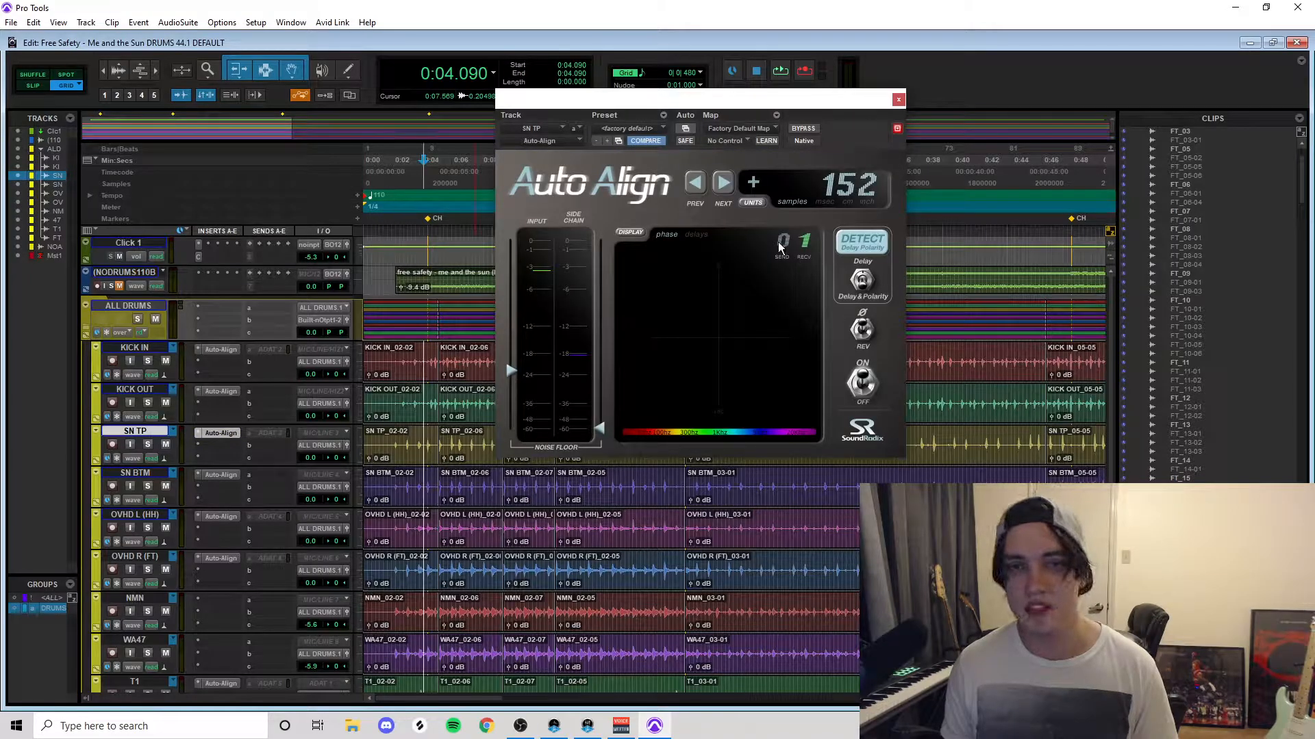
pyautogui.click(898, 100)
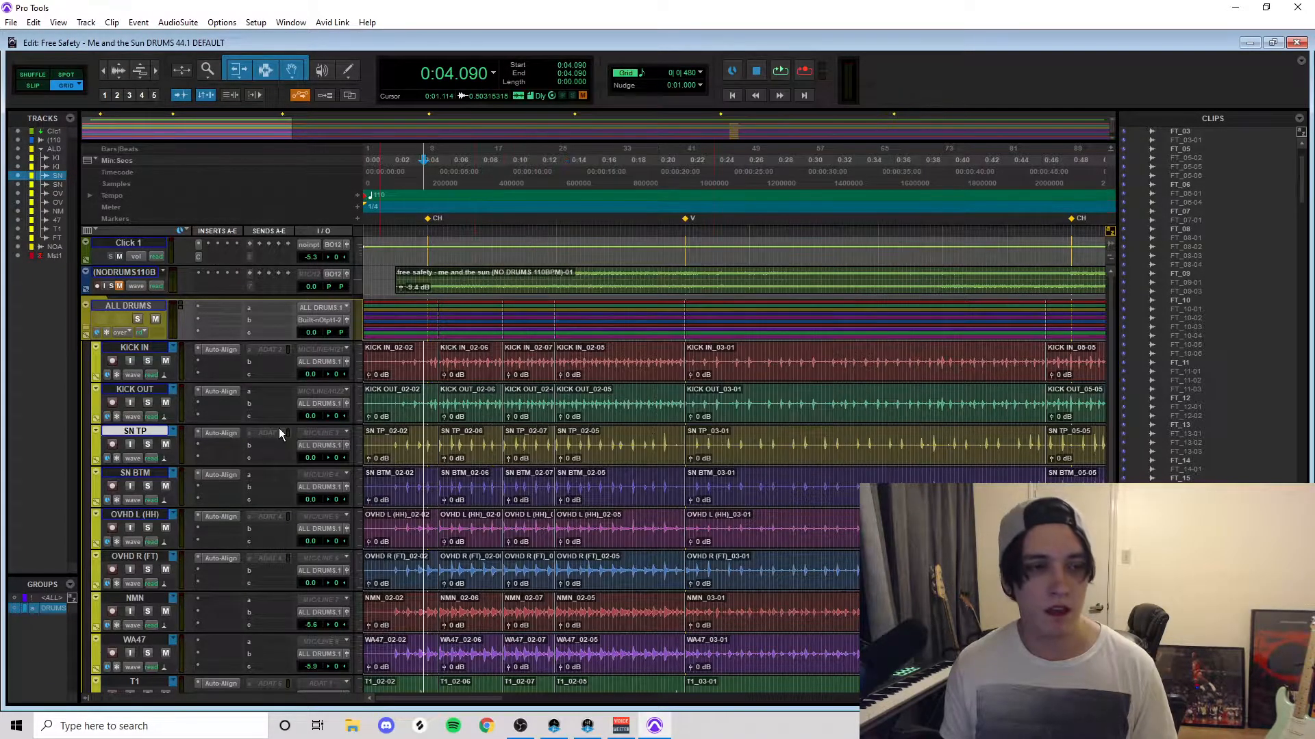
# Step: Set the SN BTM receive to 3, raise its input noise floor to about -26 dB, and detect delay and polarity during playback
pyautogui.click(217, 475)
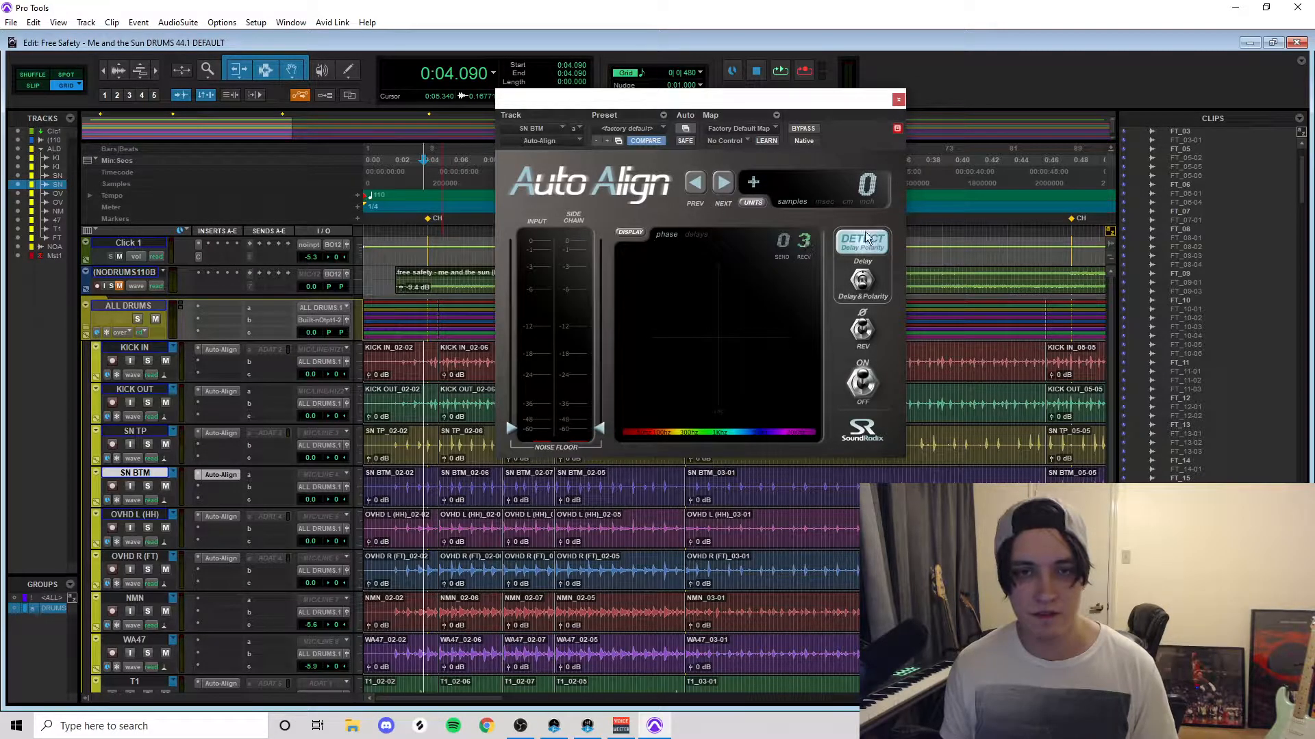
pyautogui.moveTo(513, 430); pyautogui.dragTo(518, 379)
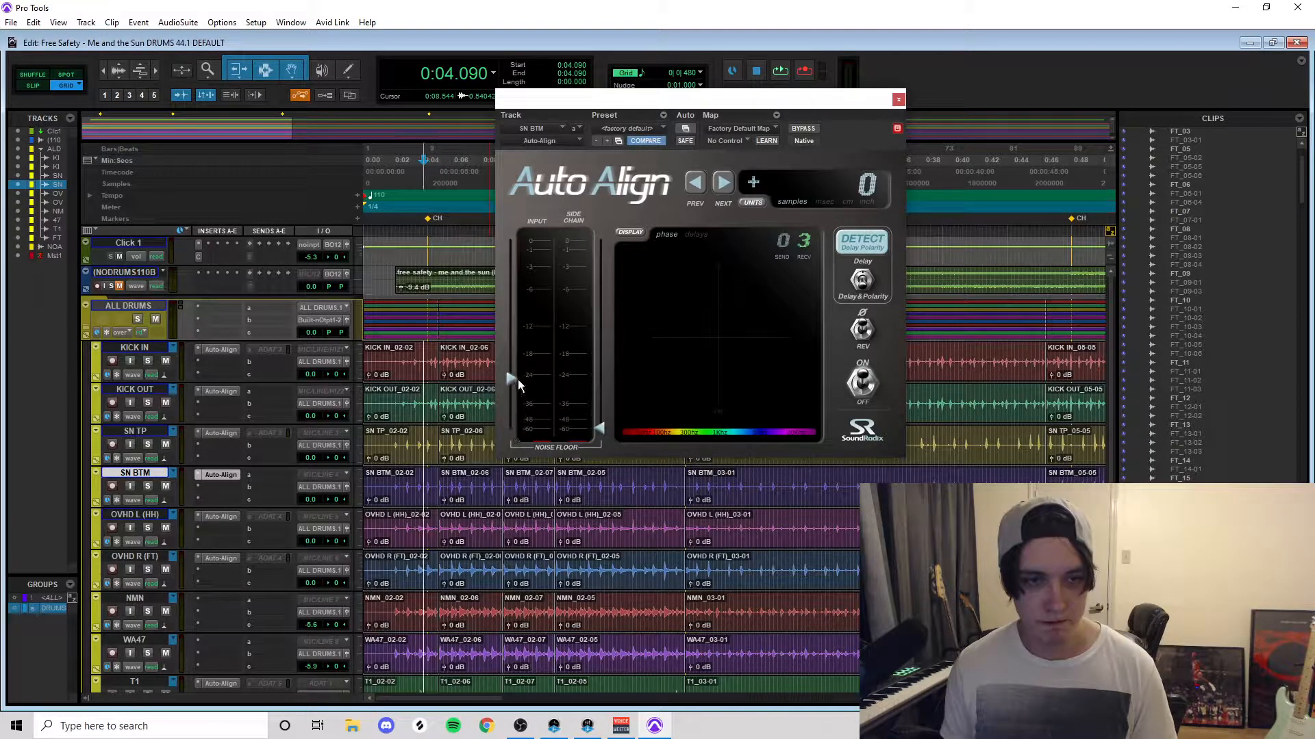
pyautogui.press('space')
pyautogui.click(877, 247)
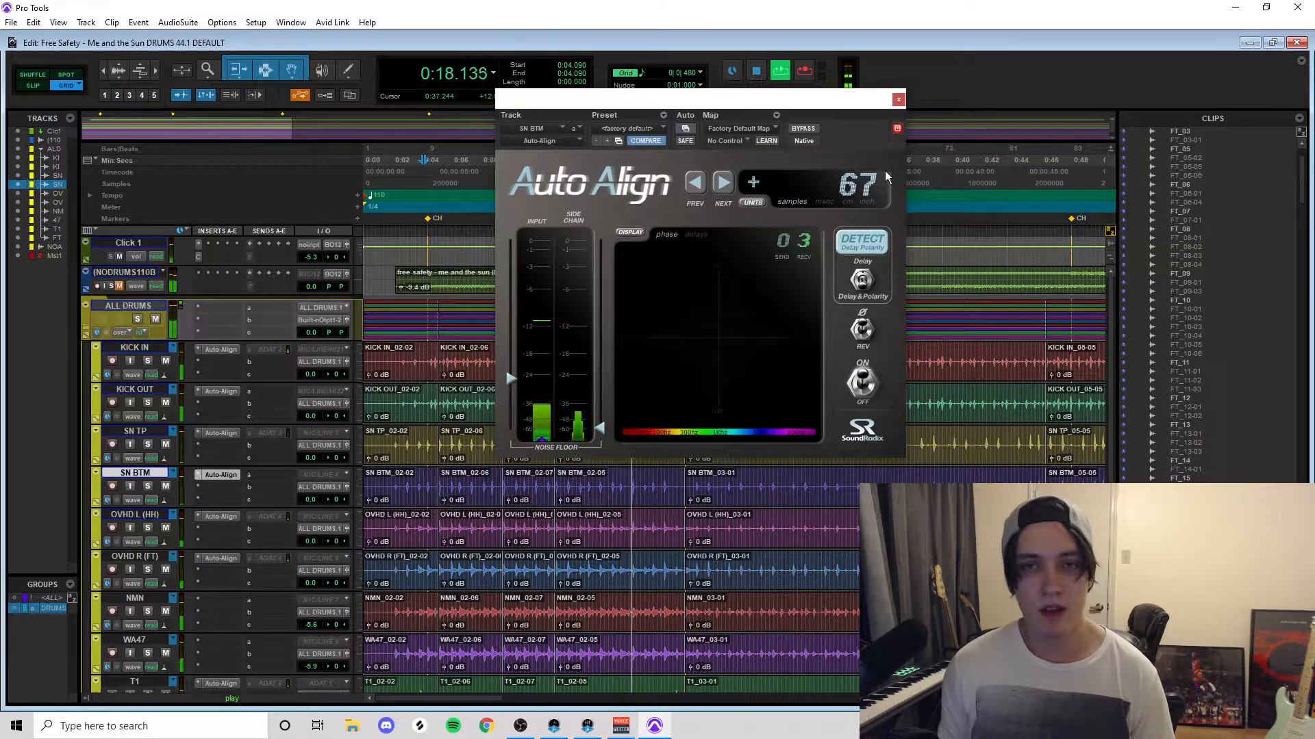
pyautogui.press('space')
pyautogui.click(898, 100)
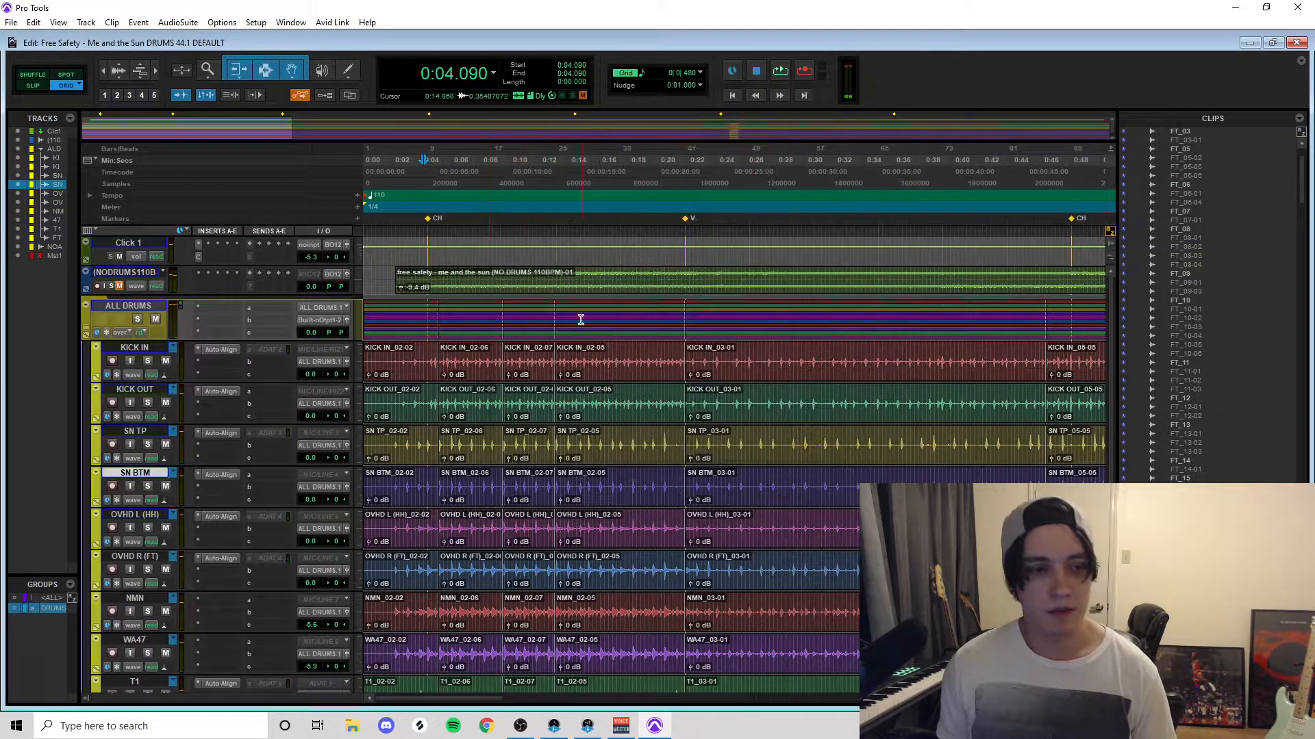
# Step: Try shifting the grouped 03-01 drum clips slightly earlier in the timeline, and undo the move
pyautogui.scroll(-5, 581, 332)
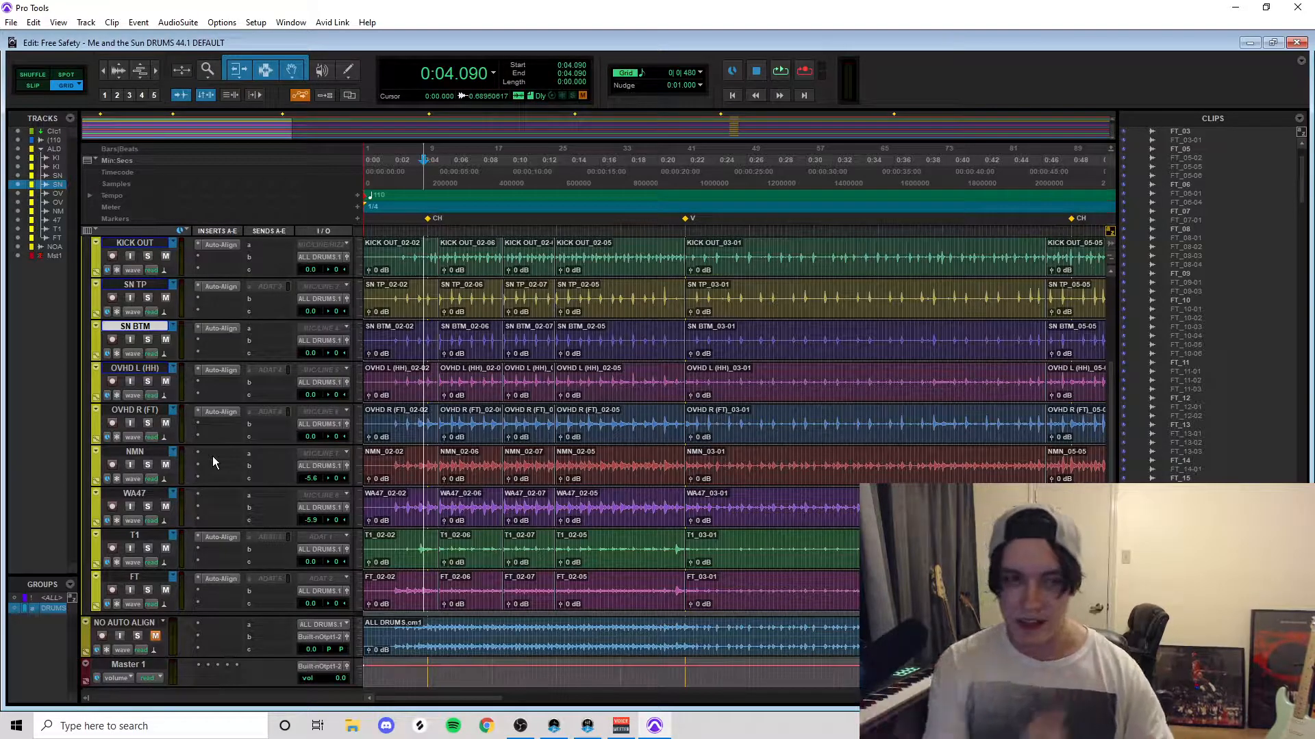
pyautogui.click(752, 483)
pyautogui.moveTo(753, 484); pyautogui.dragTo(731, 480)
pyautogui.hotkey('ctrl', 'z')
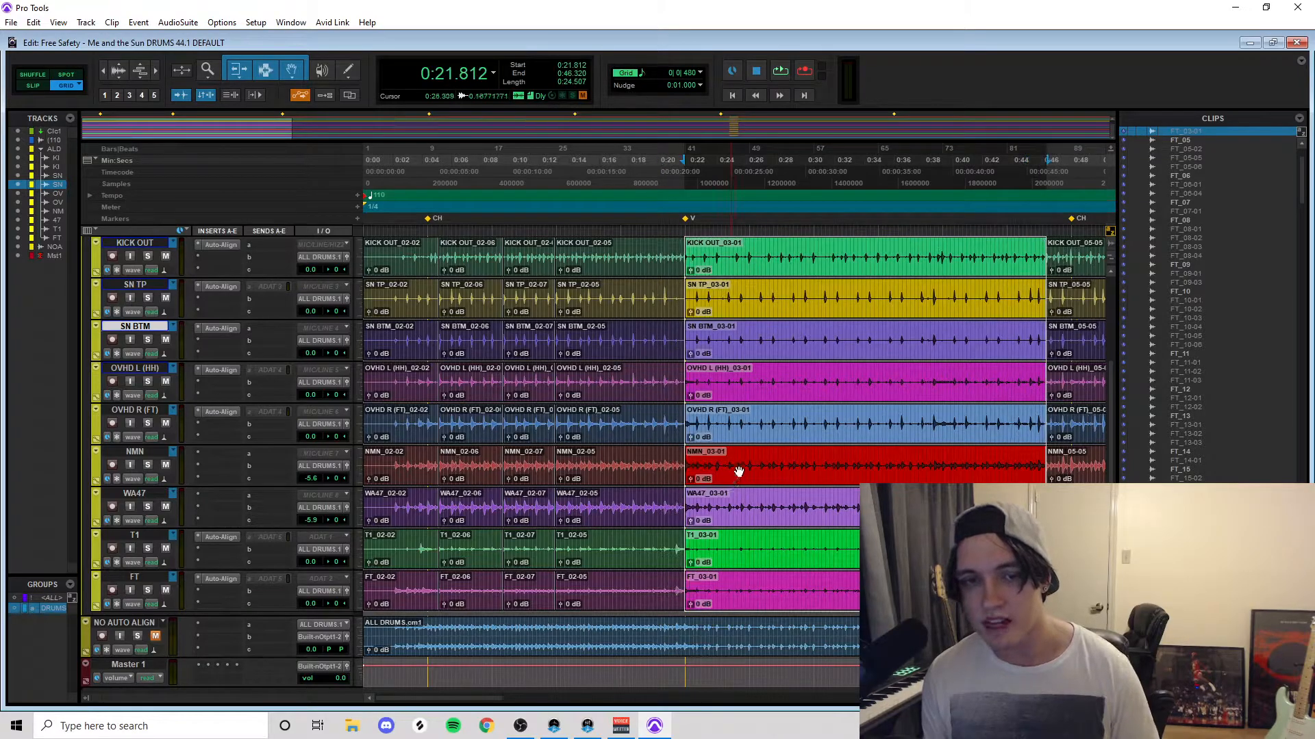
# Step: Place the playback start at 0:25.909 and insert the Sound Radix Auto-Align plug-in on the NMN track
pyautogui.click(746, 461)
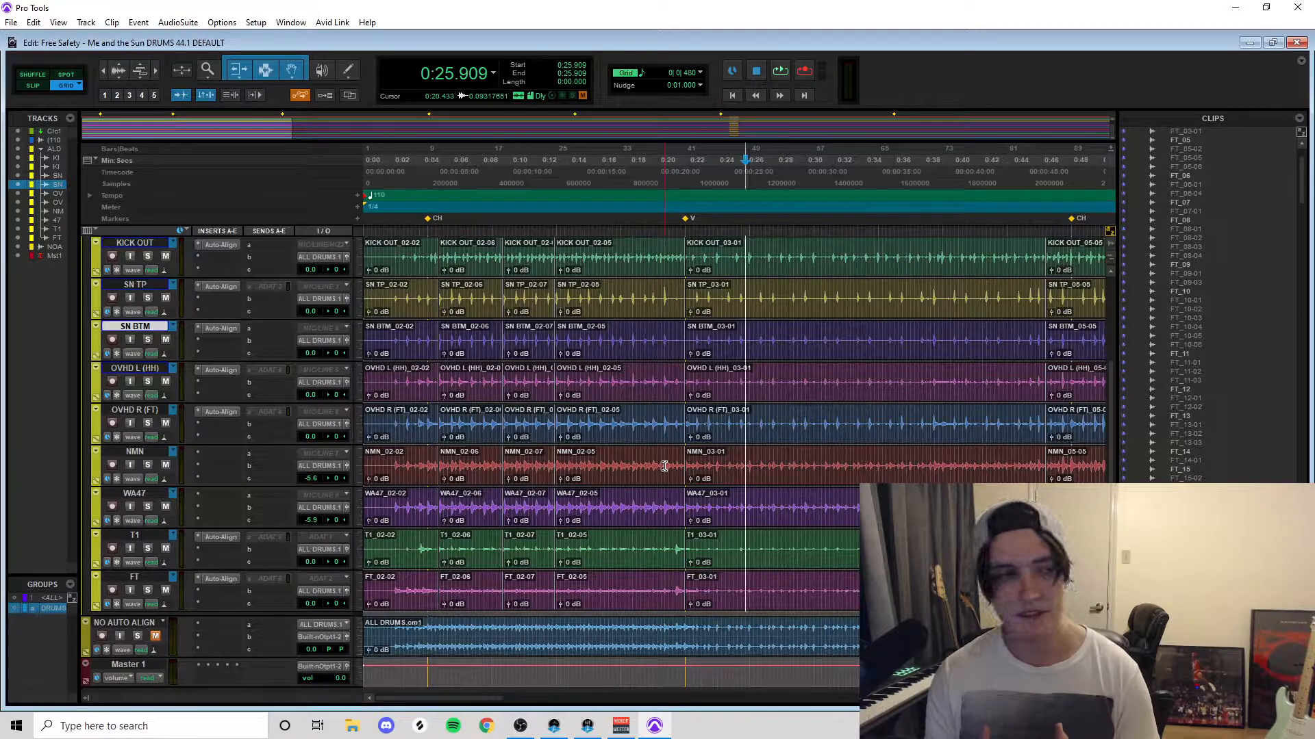
pyautogui.scroll(-2, 664, 465)
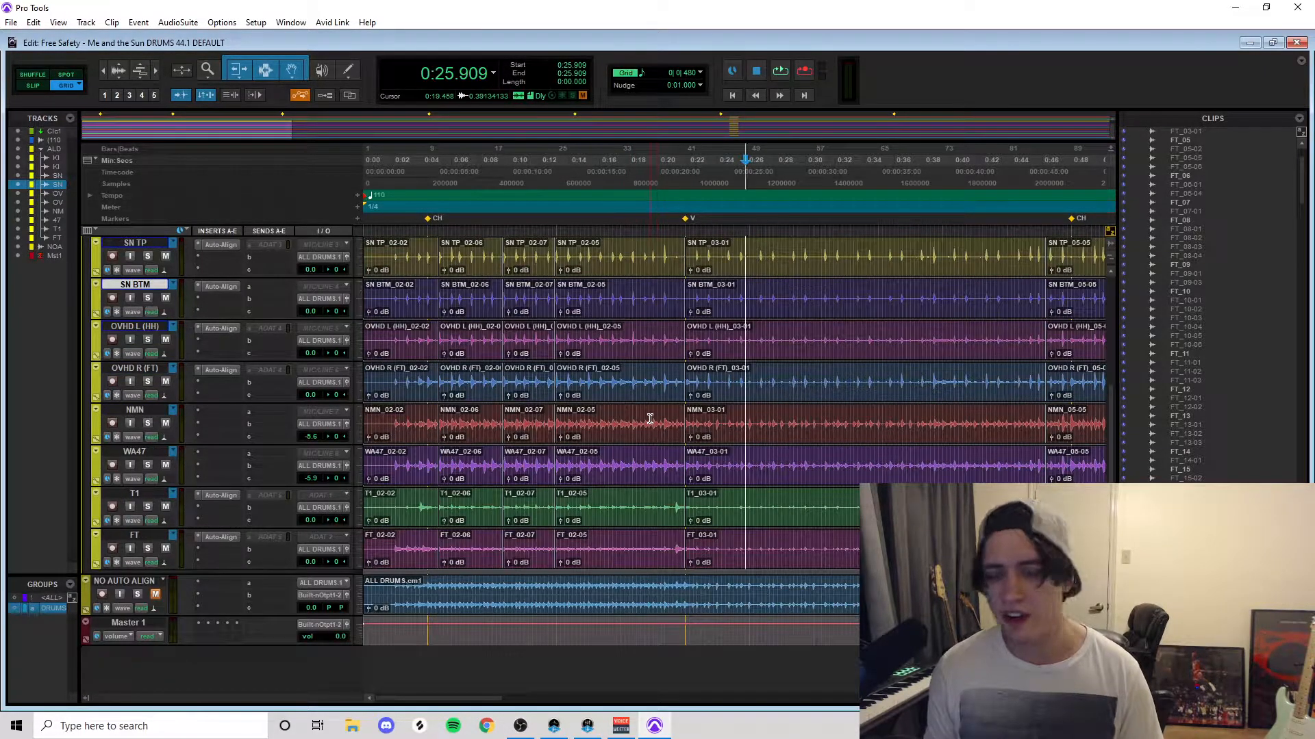
pyautogui.click(233, 413)
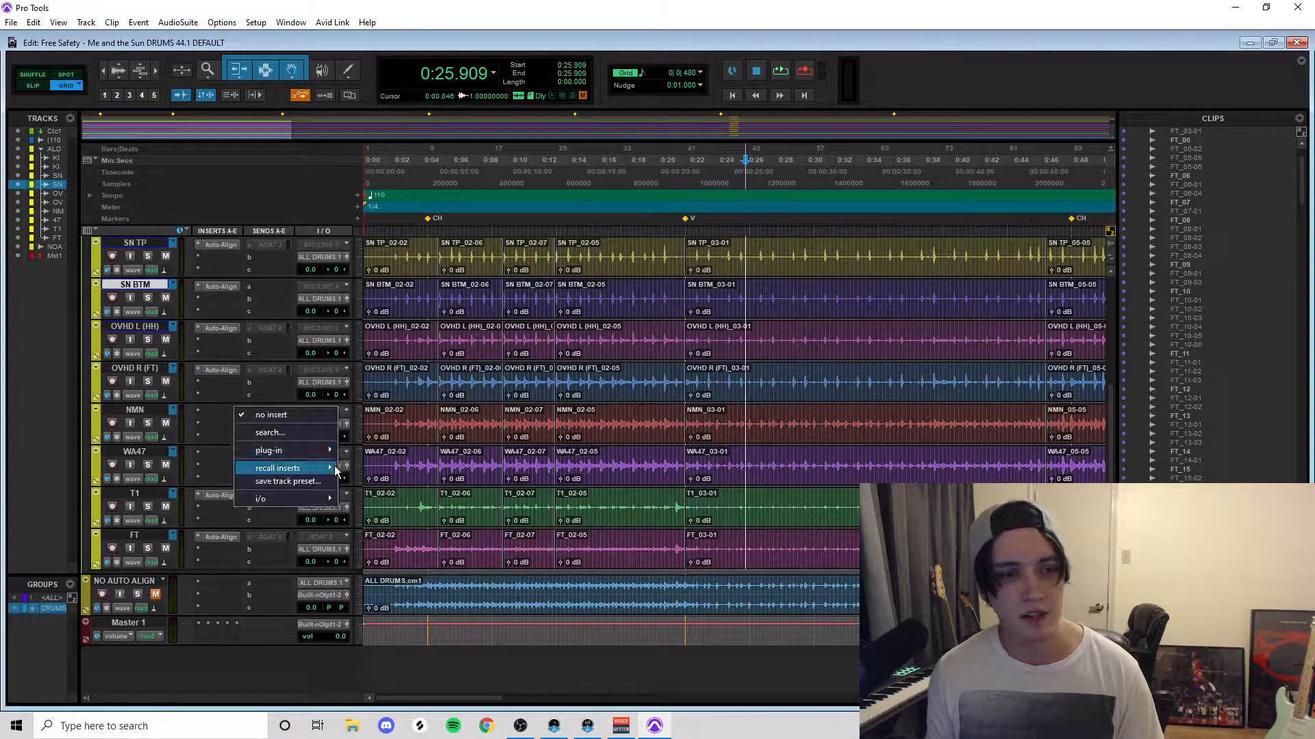
pyautogui.moveTo(317, 449)
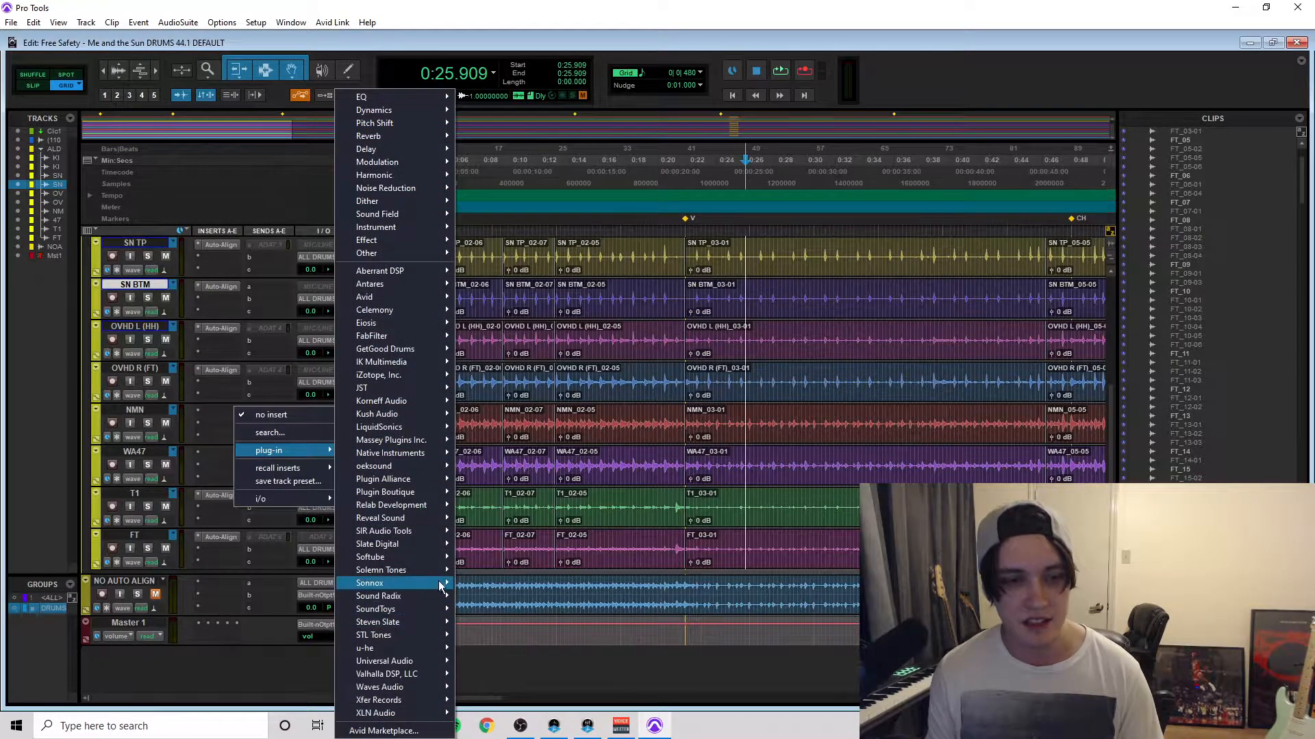
pyautogui.moveTo(424, 596)
pyautogui.click(528, 597)
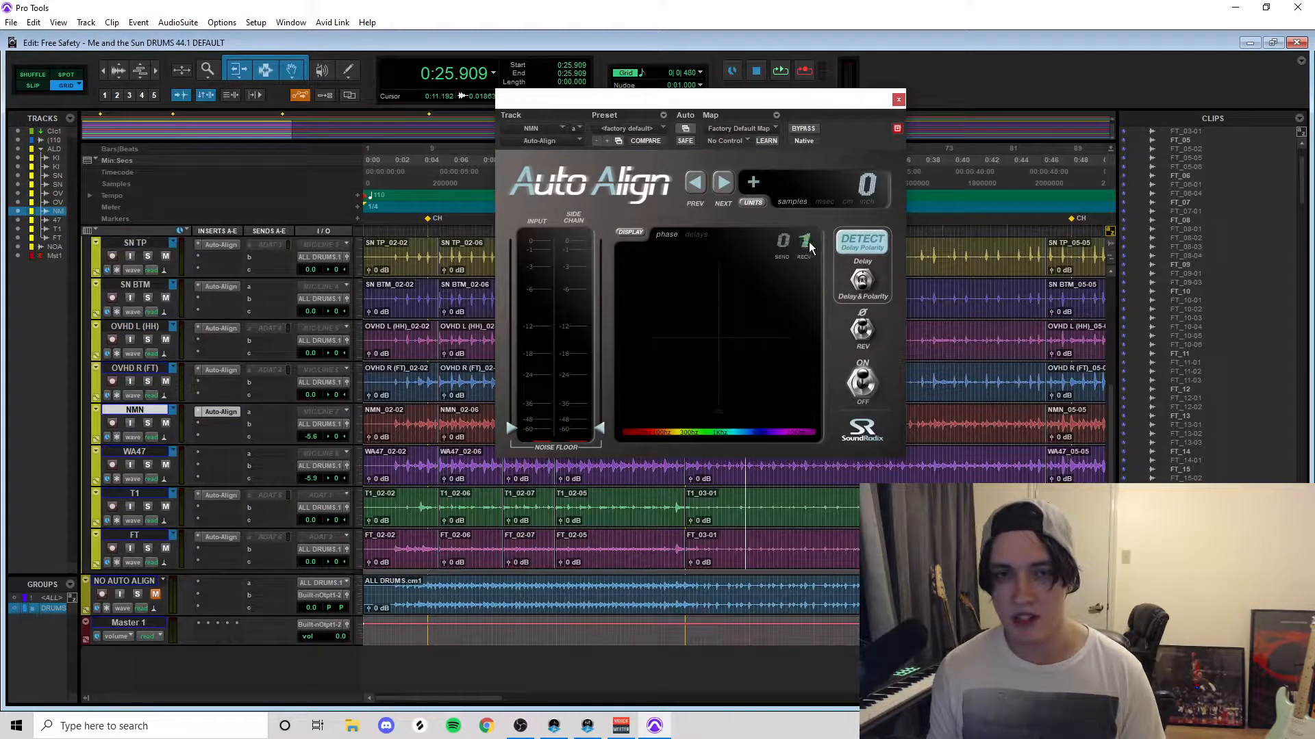
# Step: Set the NMN receive to 1, raise its input noise floor to about -29 dB, and detect delay and polarity during playback
pyautogui.press('space')
pyautogui.moveTo(516, 433); pyautogui.dragTo(529, 387)
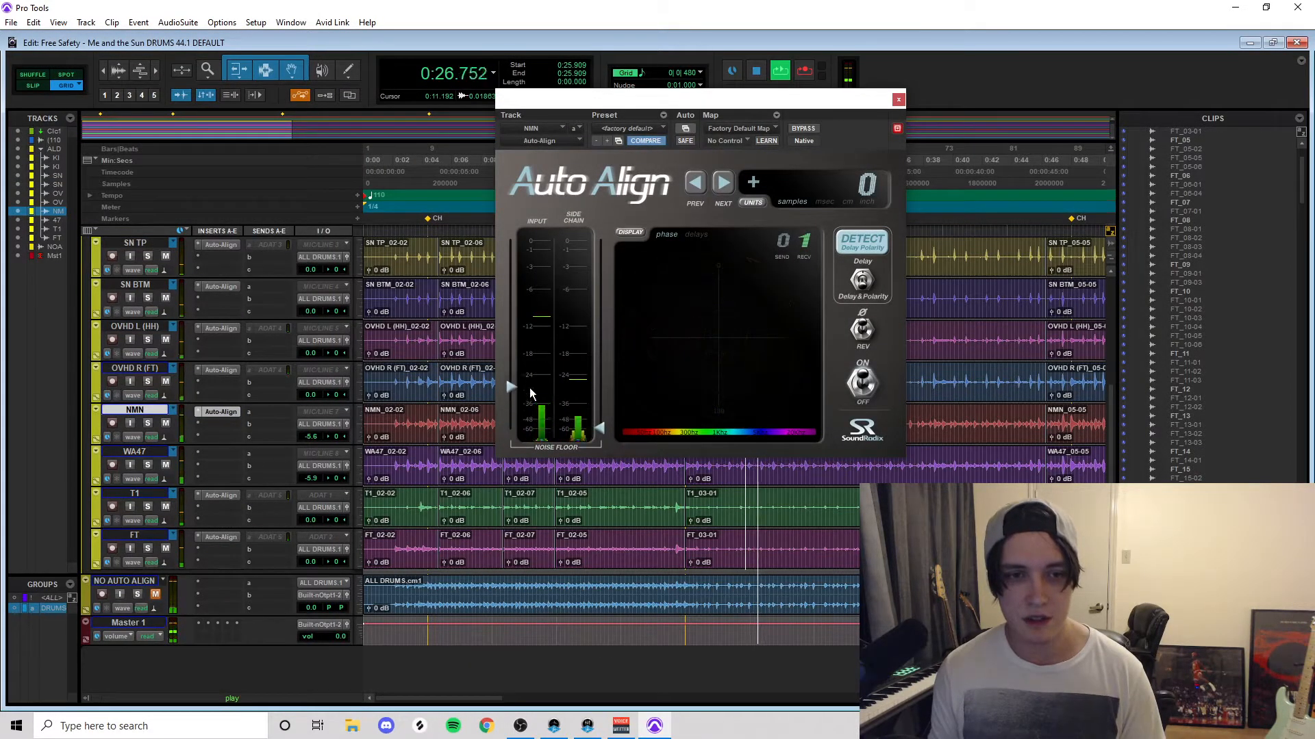
pyautogui.press('space')
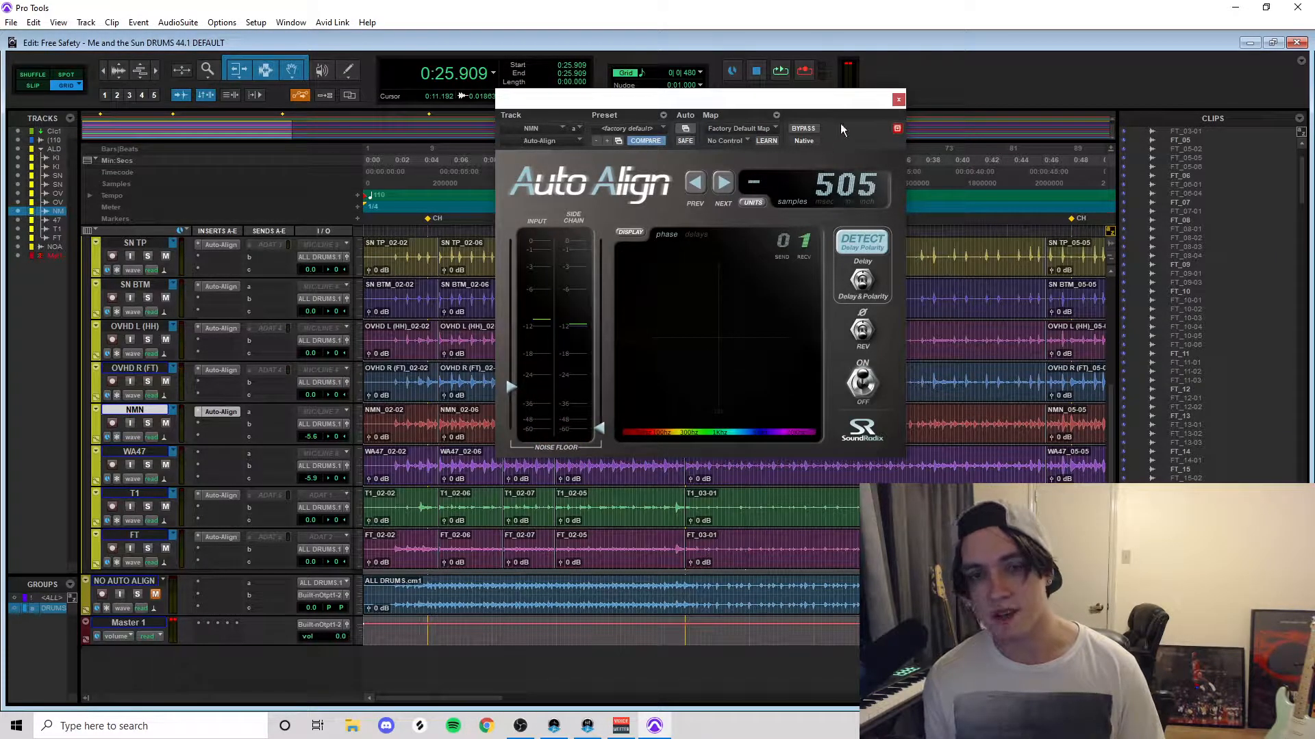
pyautogui.click(899, 99)
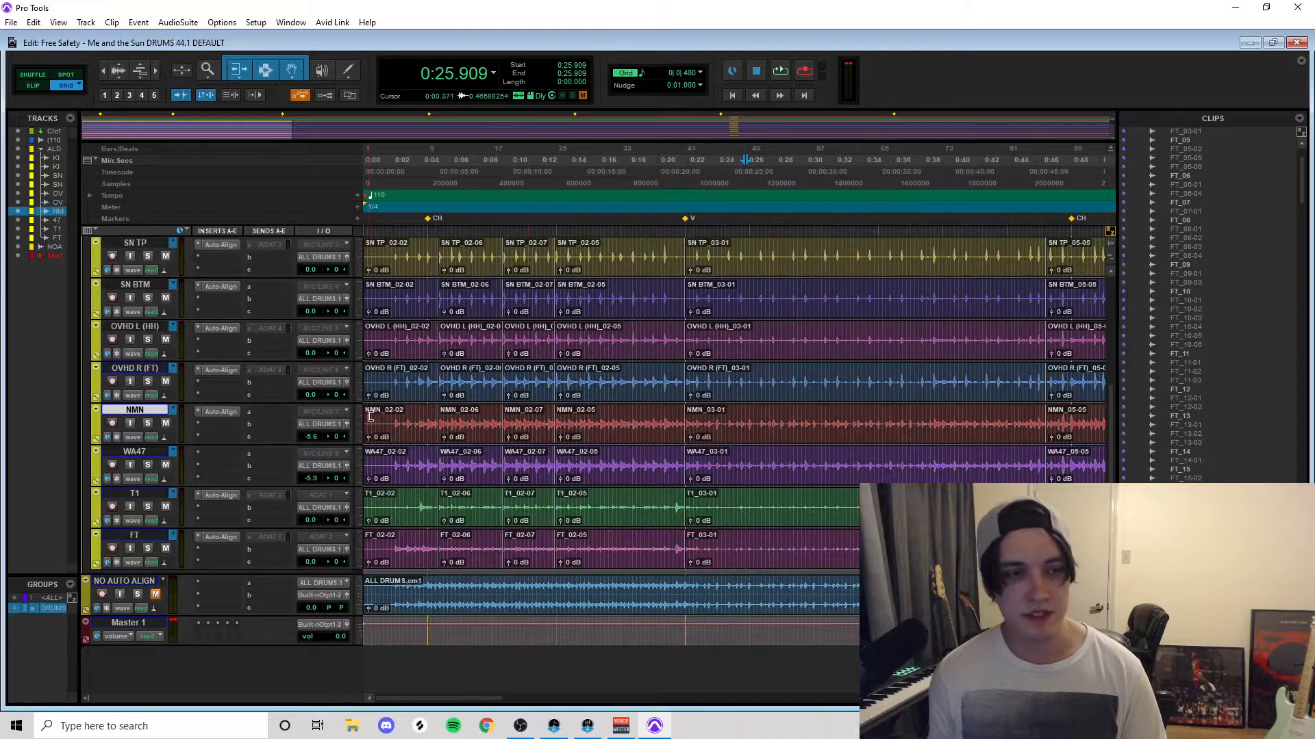
# Step: Insert Auto-Align on the WA47 track and detect its delay and polarity with receive 1 and an input noise floor of about -31 dB
pyautogui.click(229, 463)
pyautogui.moveTo(263, 492)
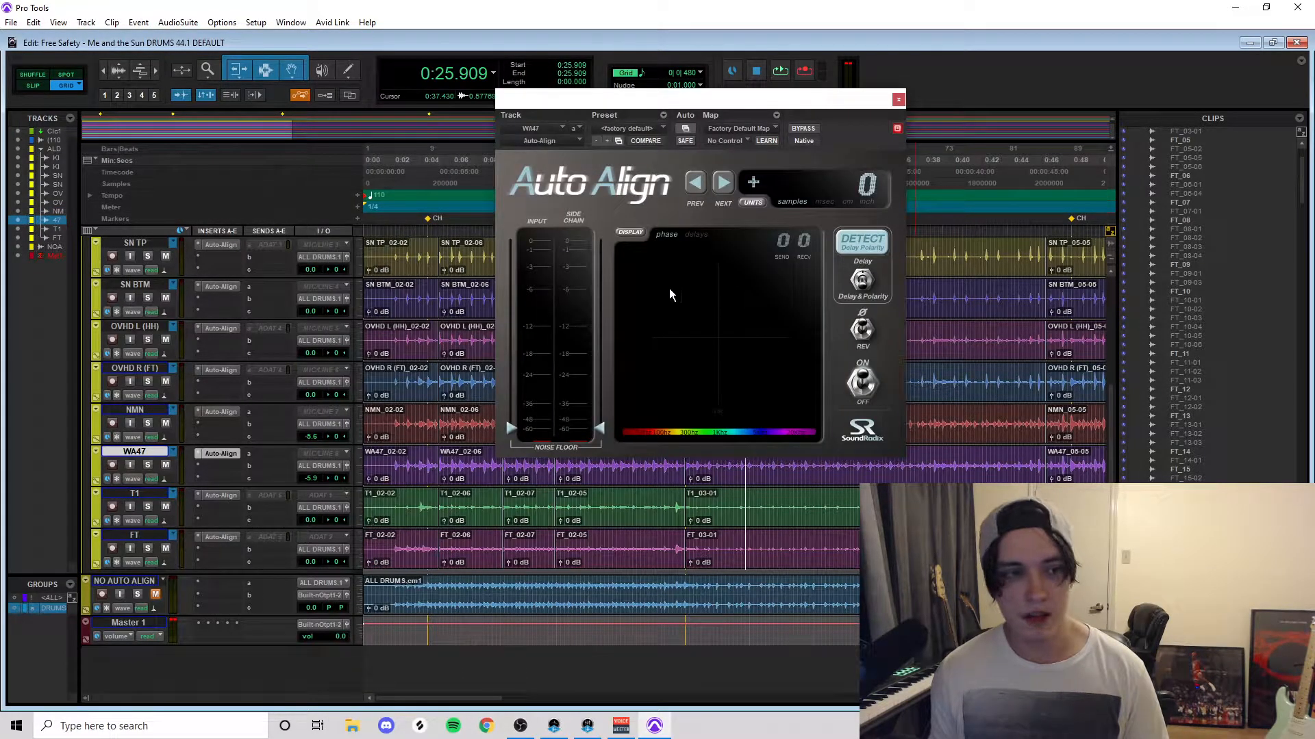
pyautogui.press('space')
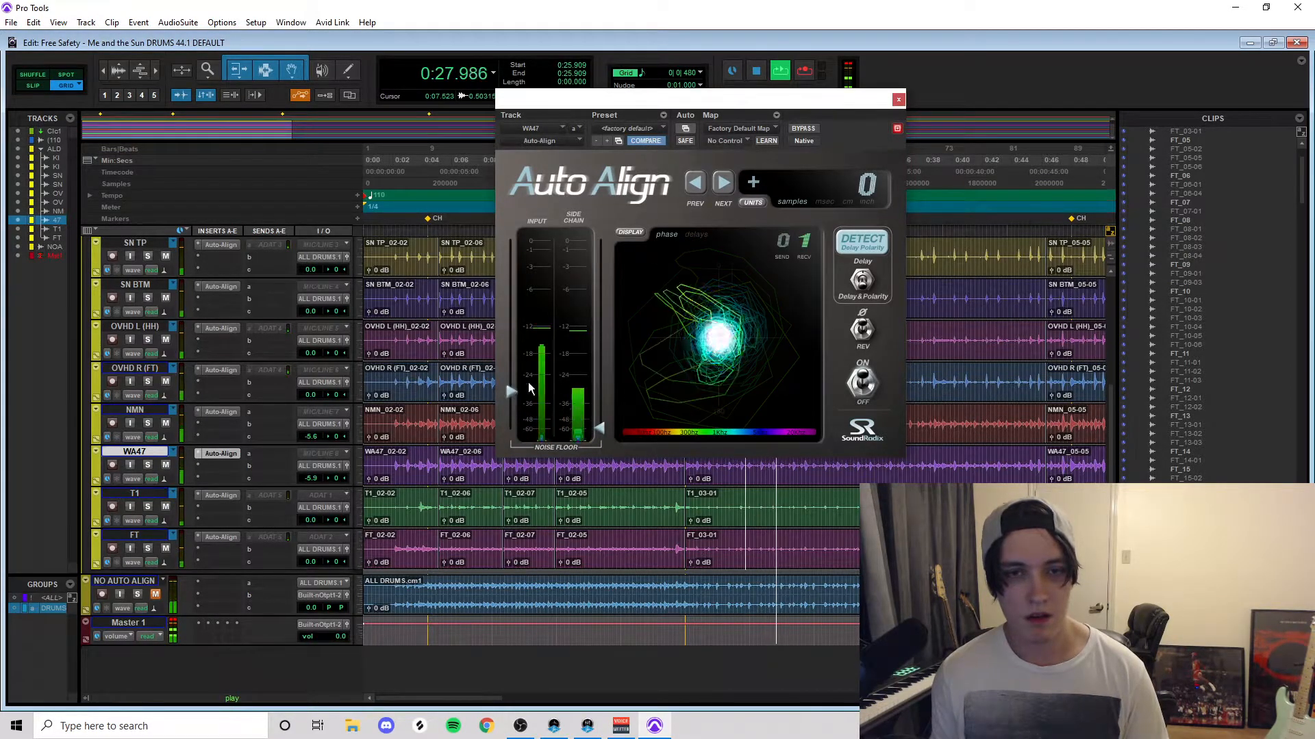
pyautogui.click(867, 245)
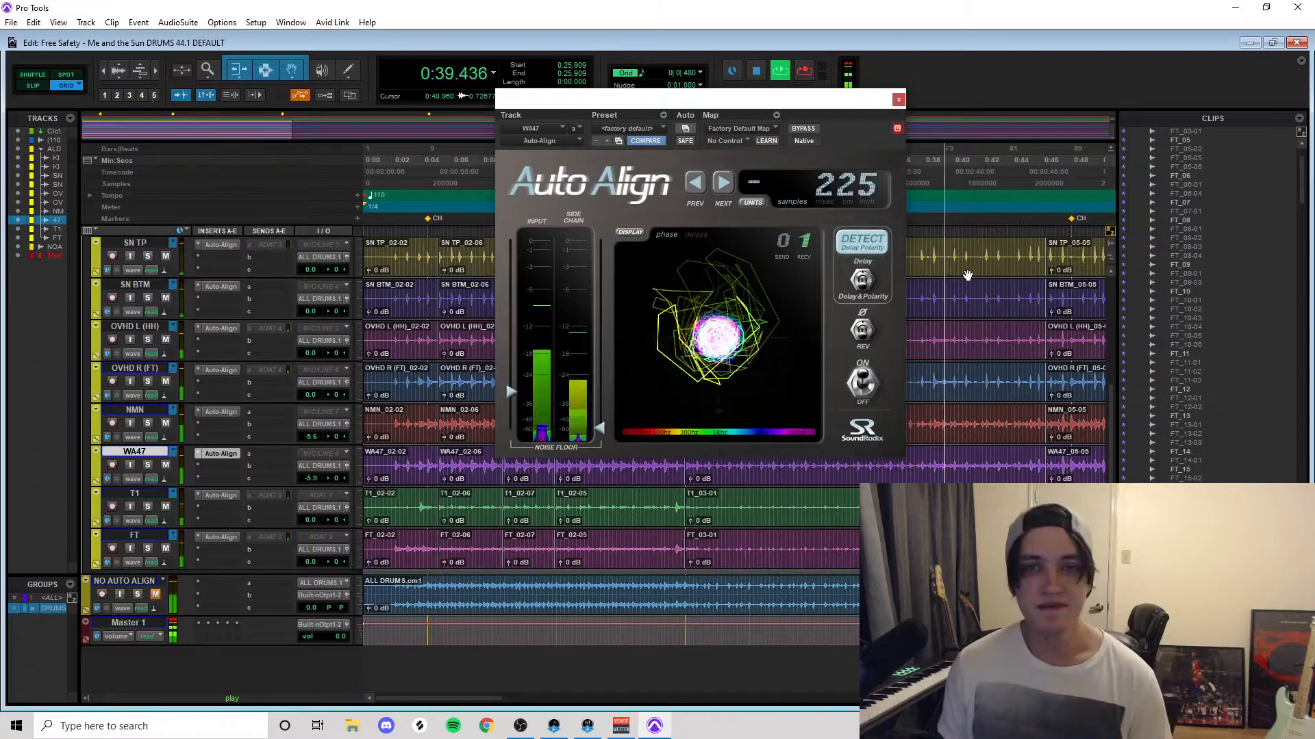
pyautogui.click(897, 102)
pyautogui.press('space')
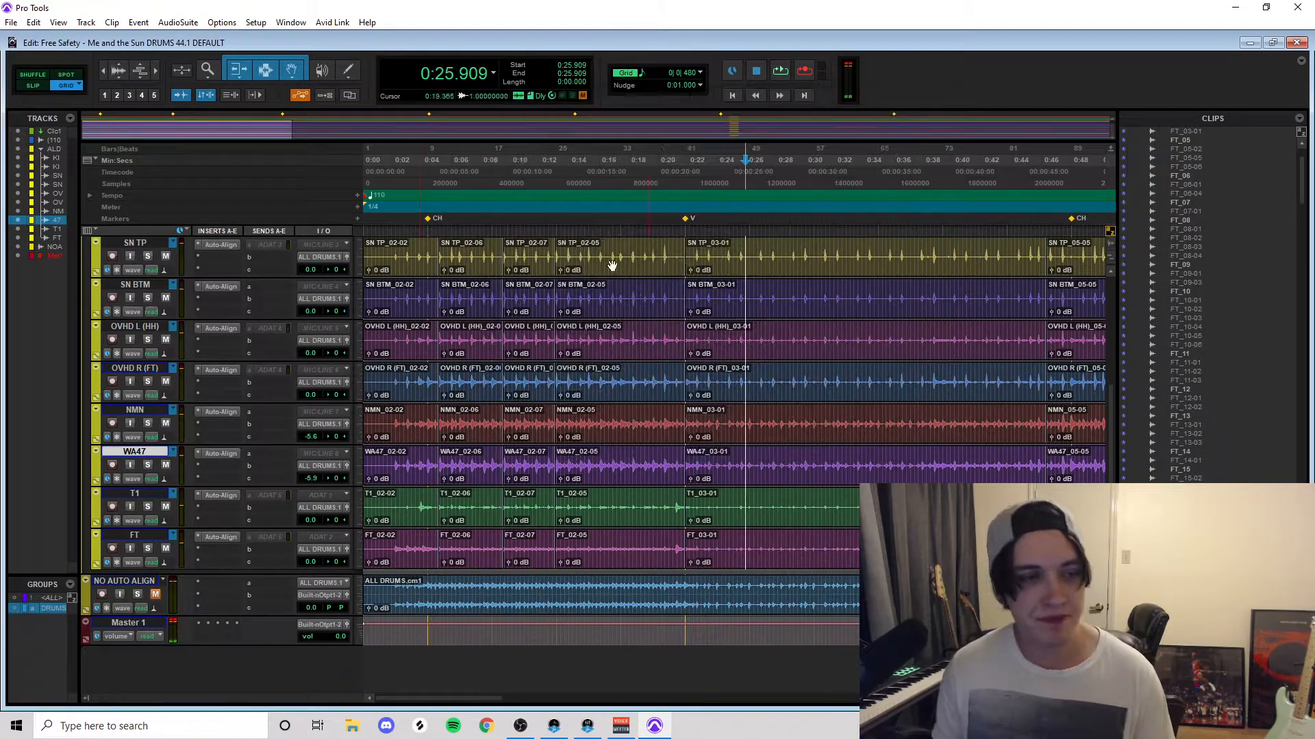
# Step: Play the soloed NO AUTO ALIGN track from 0:02.181, and unsolo it to play the aligned drum tracks for comparison
pyautogui.click(138, 595)
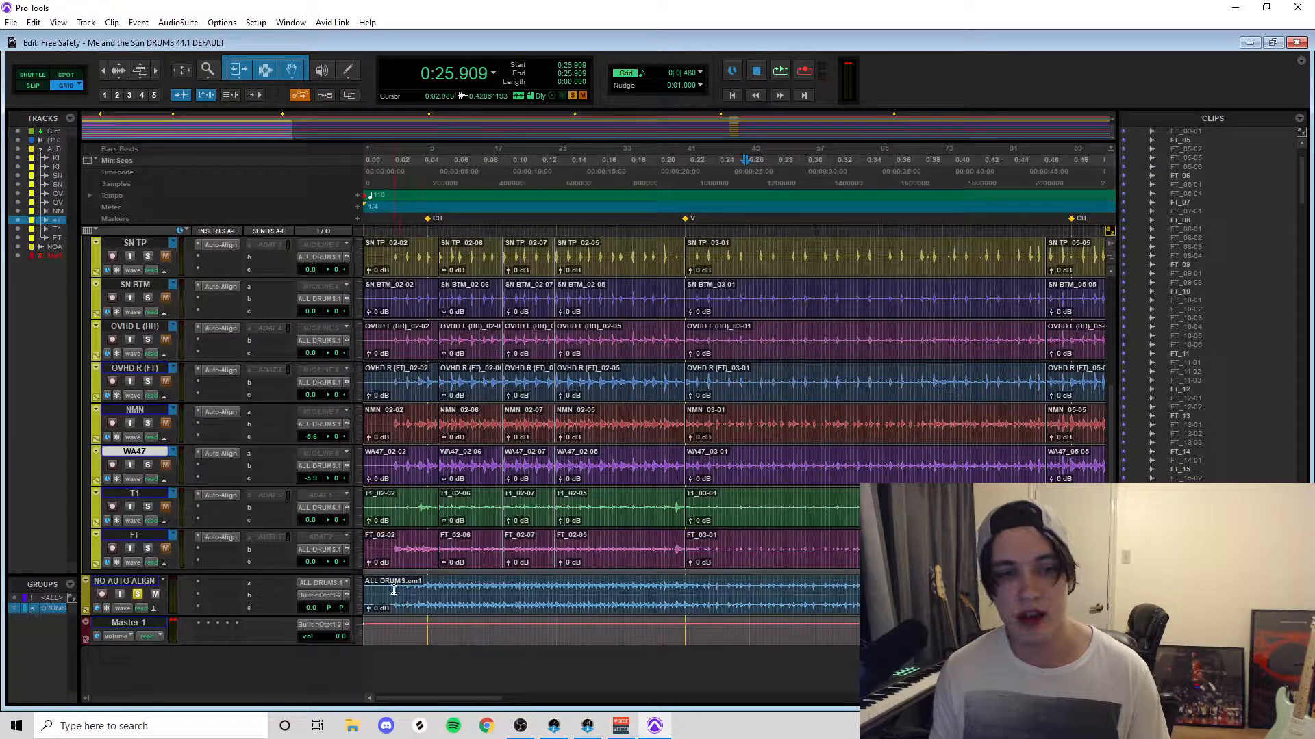
pyautogui.press('space')
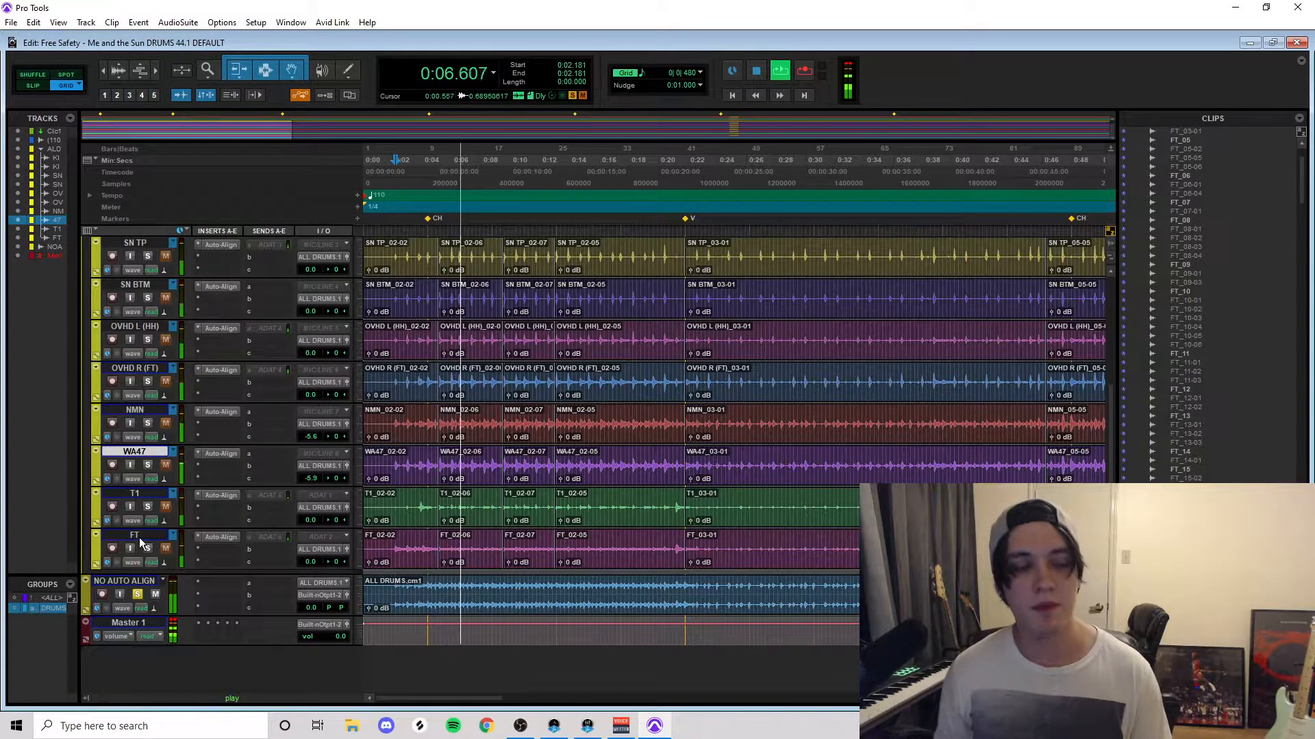
pyautogui.click(141, 595)
pyautogui.press('space')
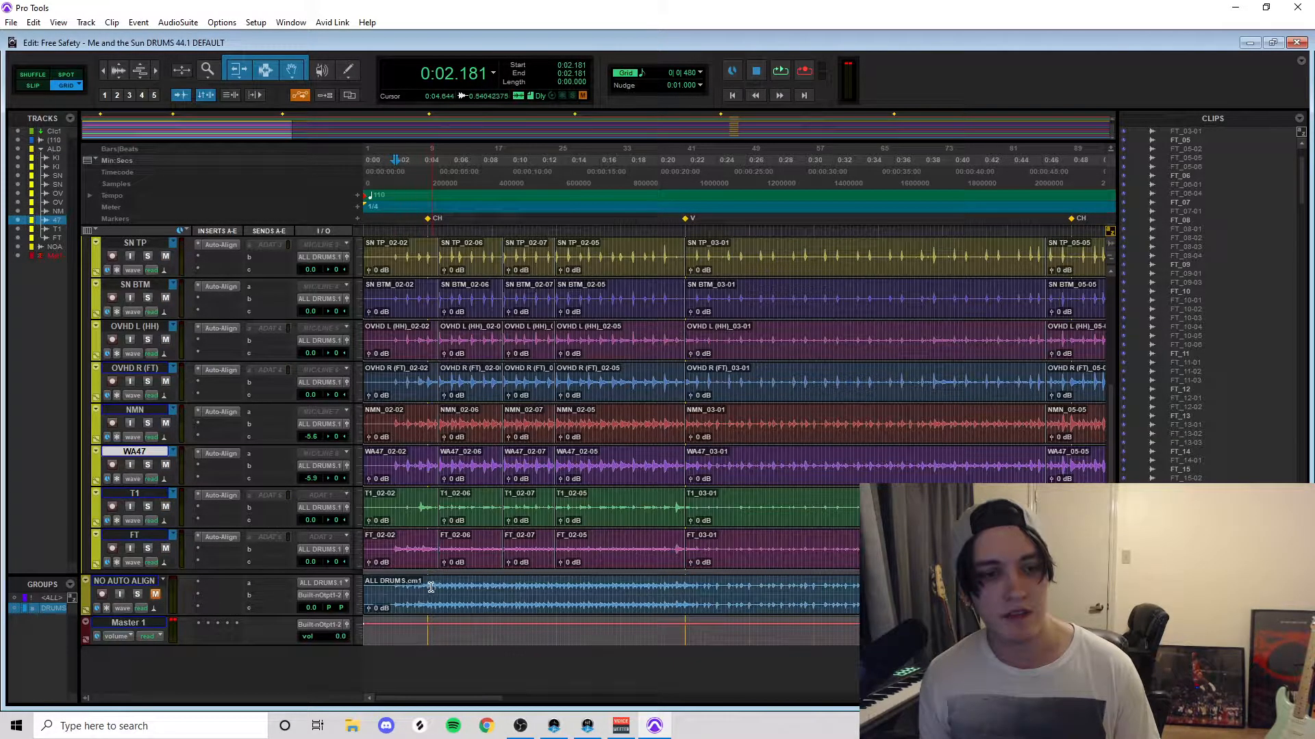
pyautogui.press('space')
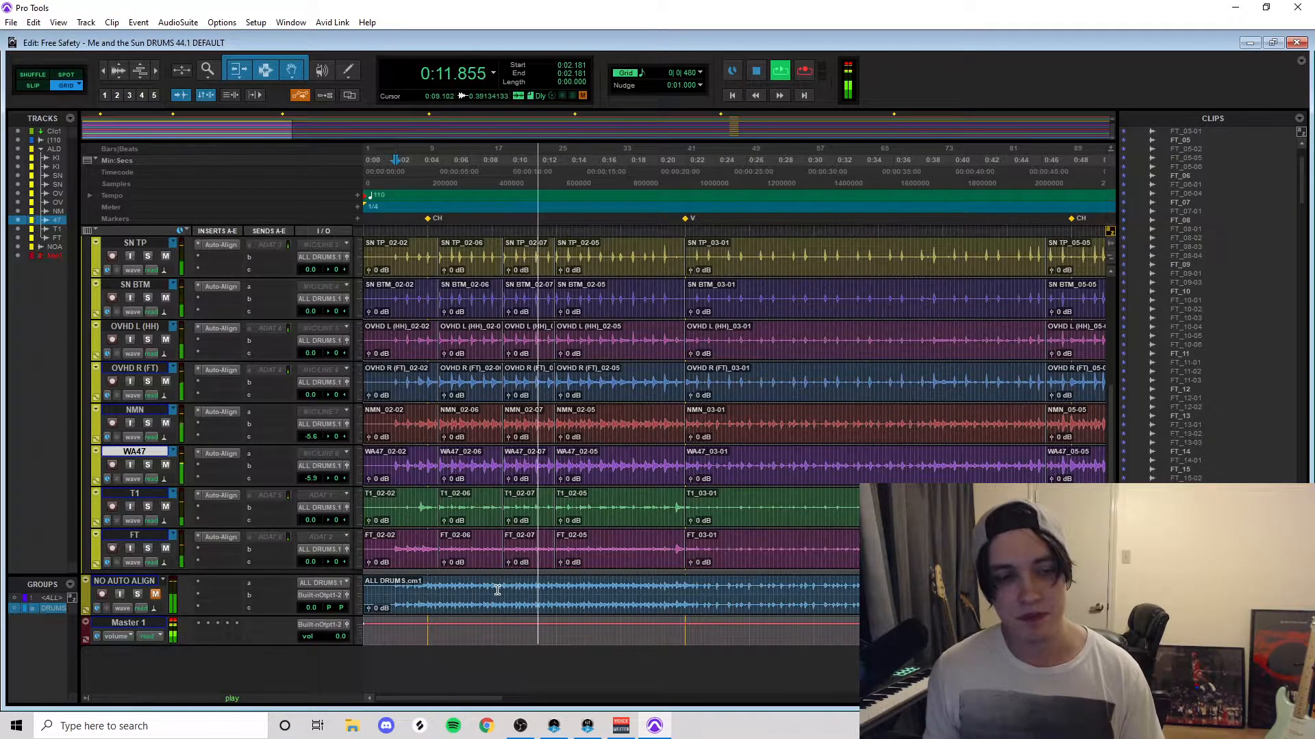
pyautogui.press('space')
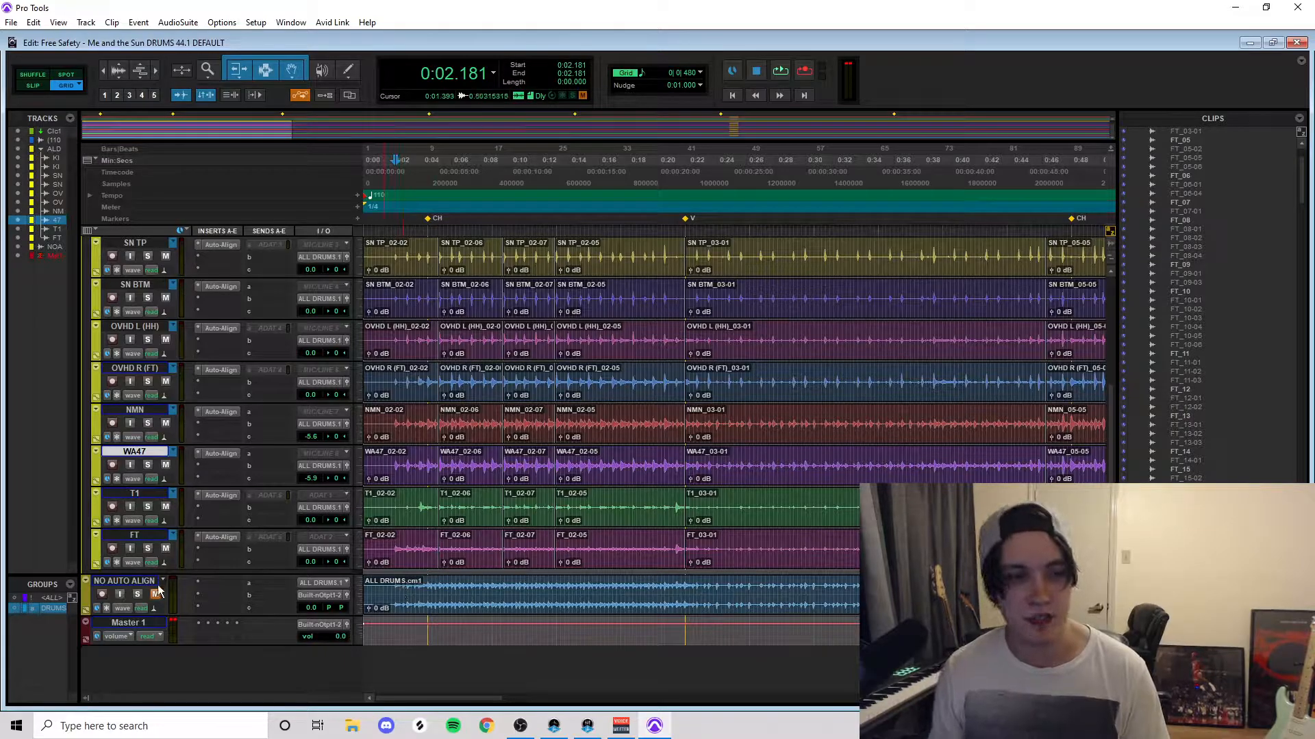
# Step: Compare unaligned and aligned drums during playback by toggling the NO AUTO ALIGN solo, leaving that track muted
pyautogui.press('space')
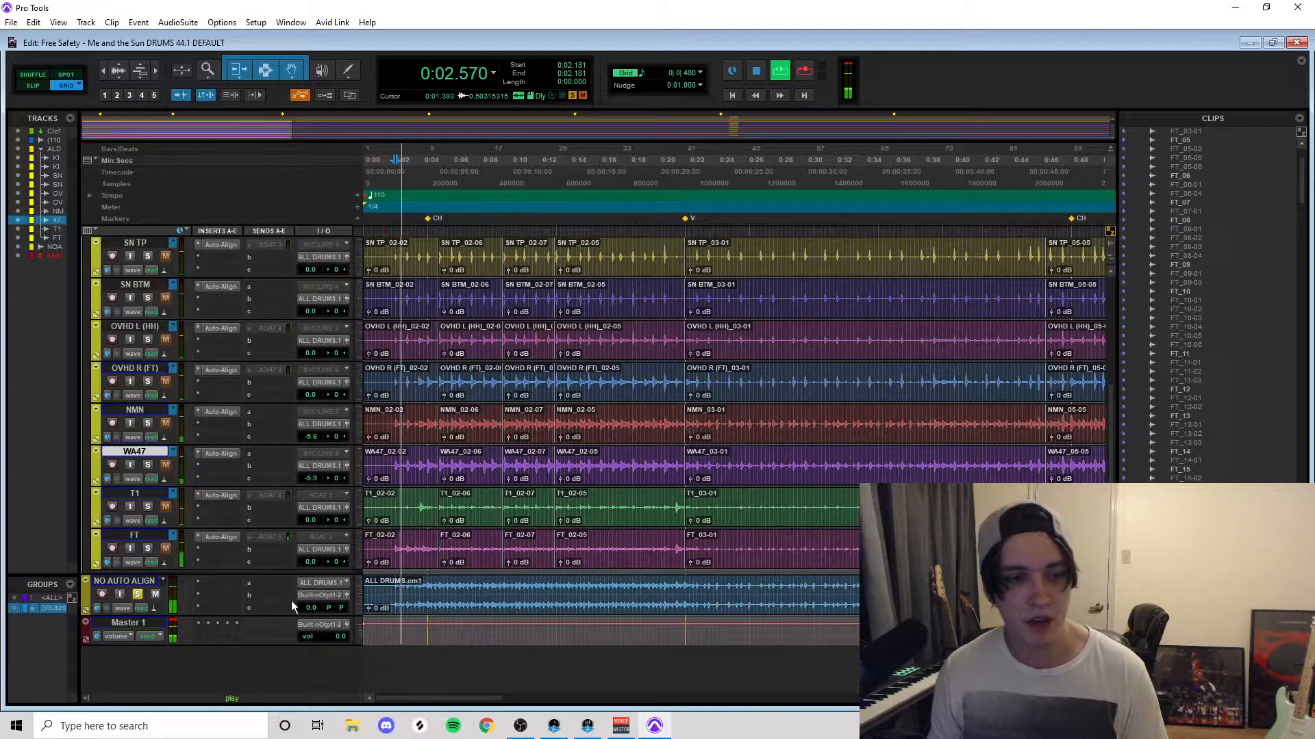
pyautogui.click(156, 594)
pyautogui.click(138, 594)
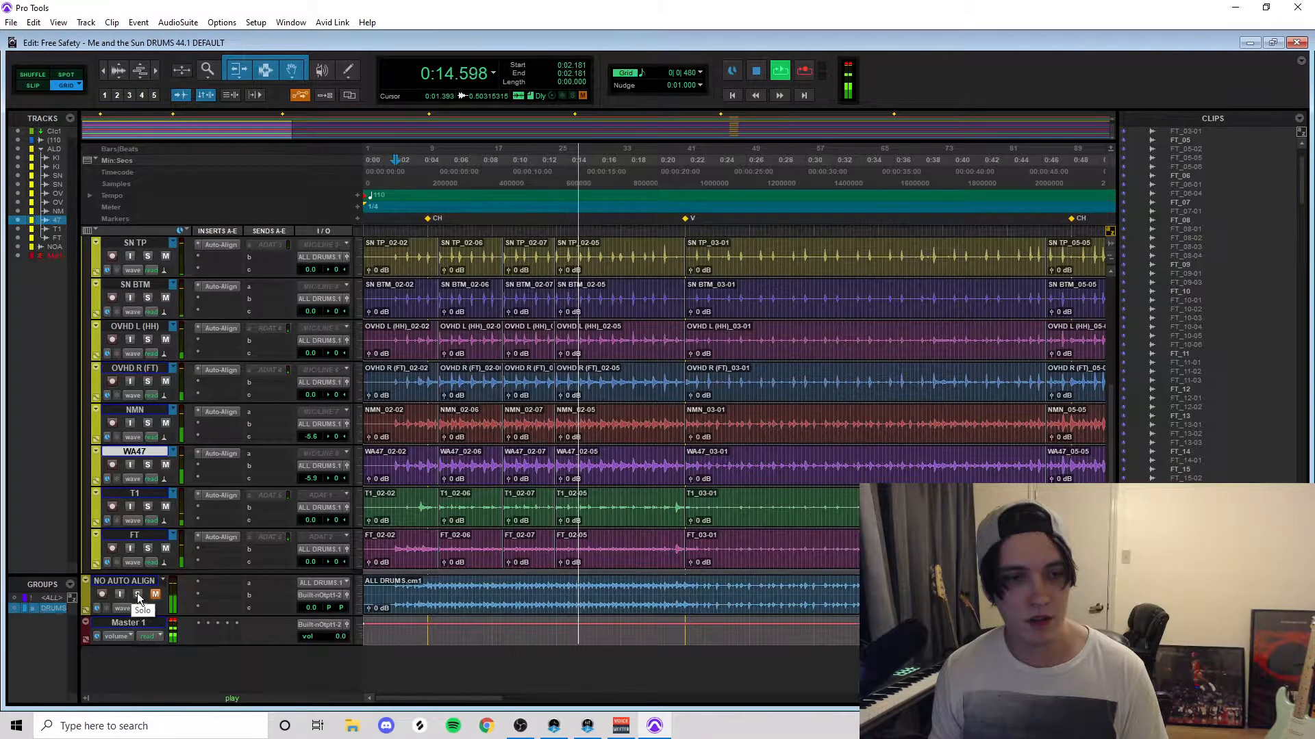
pyautogui.click(138, 595)
pyautogui.click(155, 594)
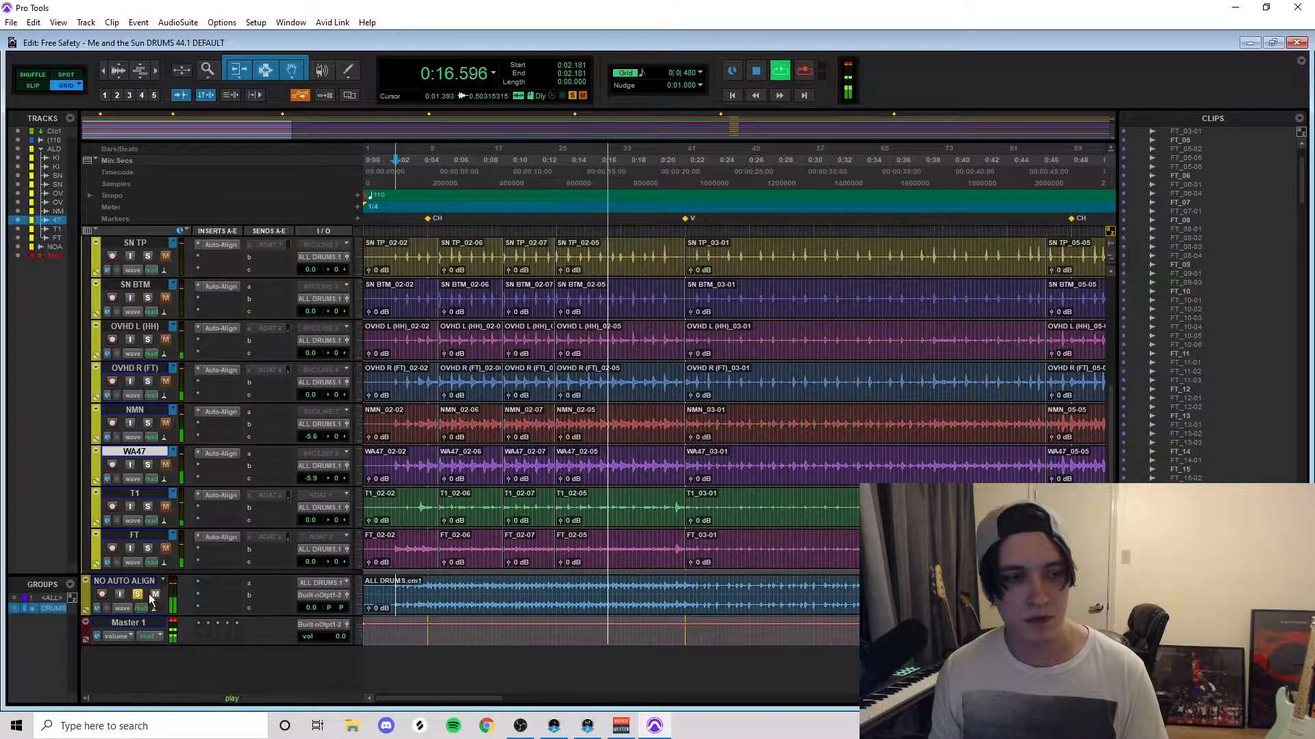
pyautogui.press('space')
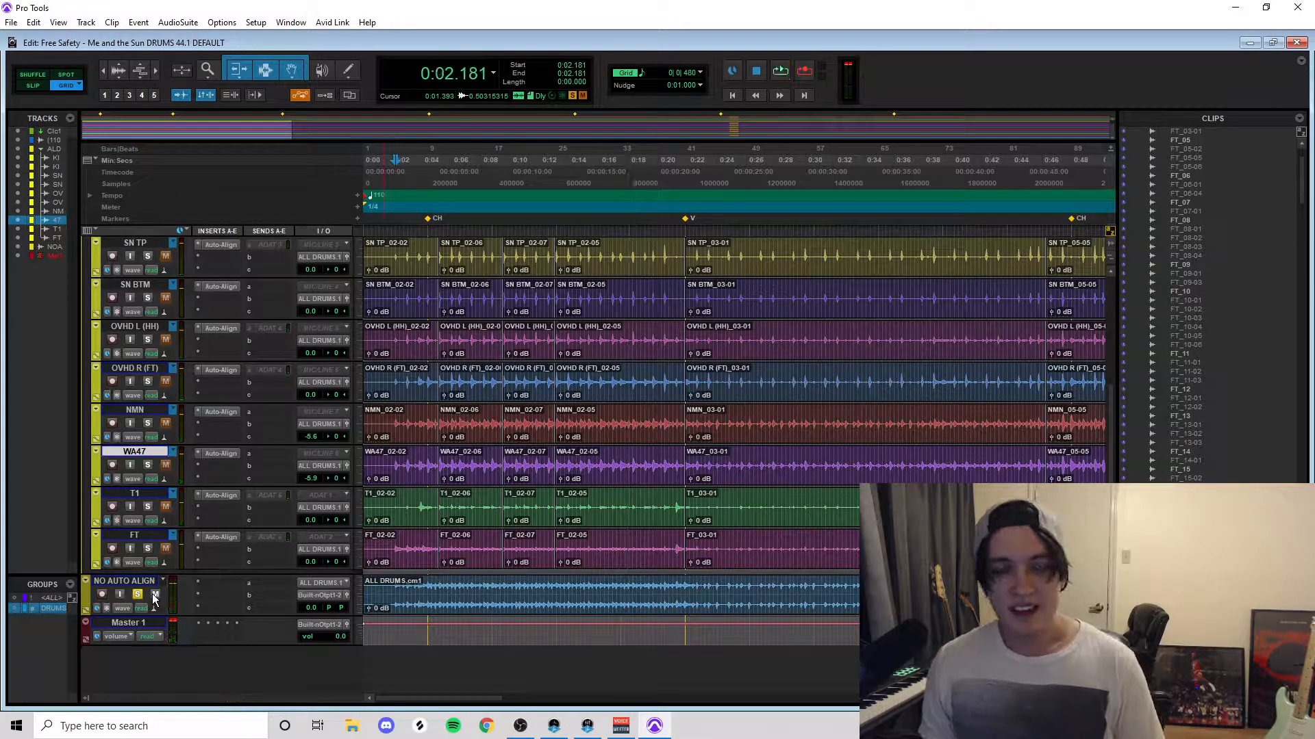
pyautogui.click(142, 598)
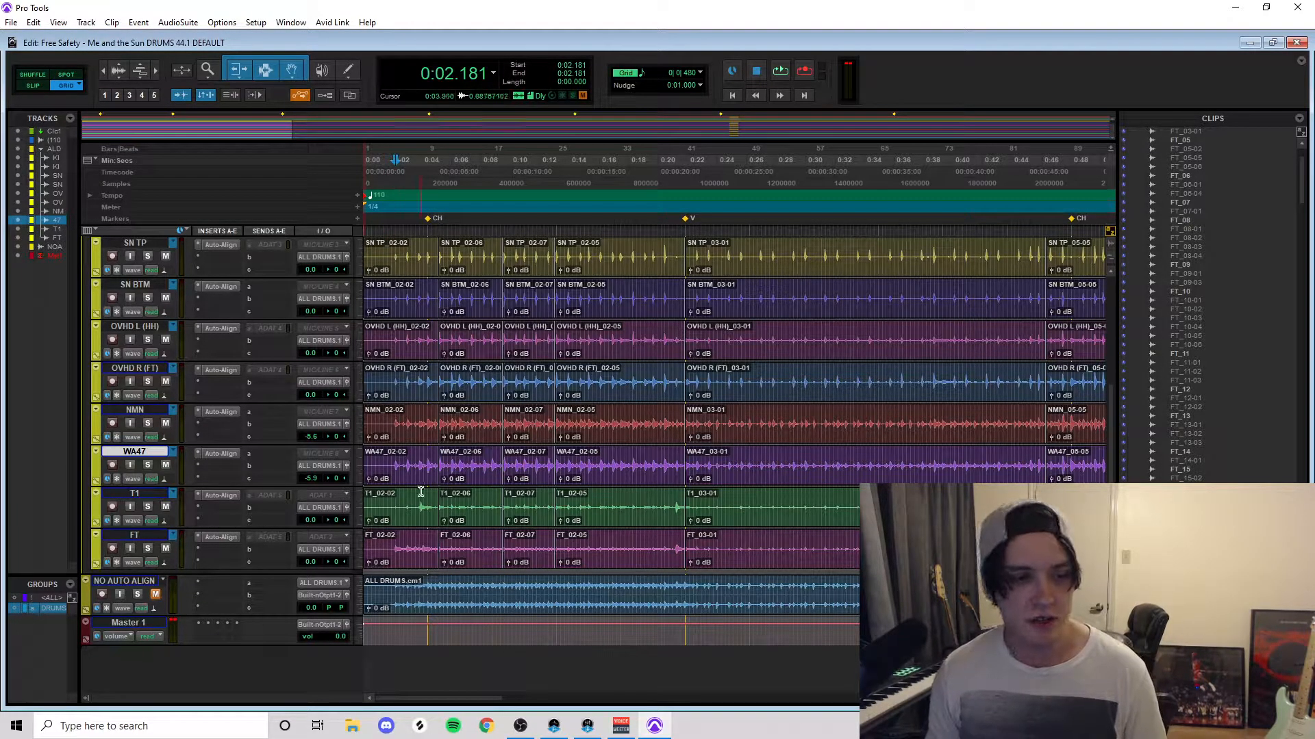
# Step: Play from 0:01.909 with the DRUMS group suspended and the room mics raised to +4.7 dB on NMN and +4.5 dB on WA47
pyautogui.scroll(3, 421, 492)
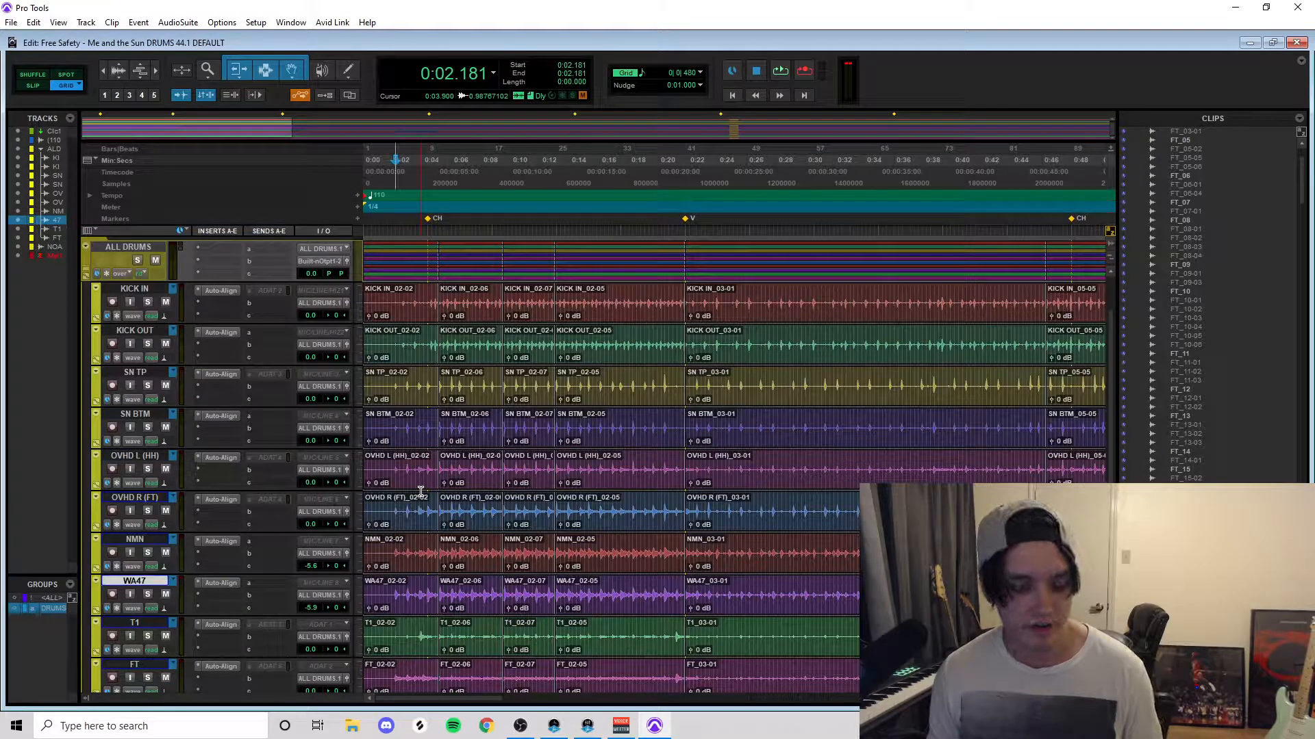
pyautogui.click(422, 502)
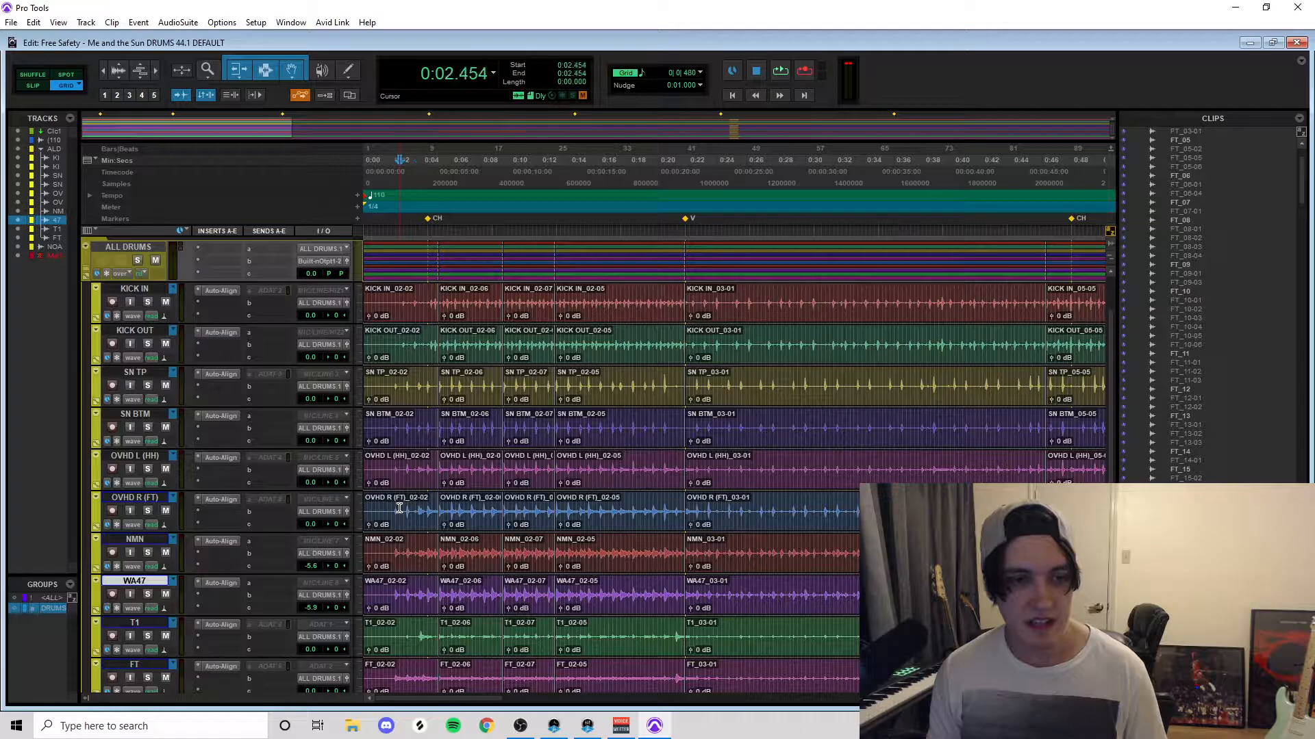
pyautogui.click(418, 550)
pyautogui.press('t')
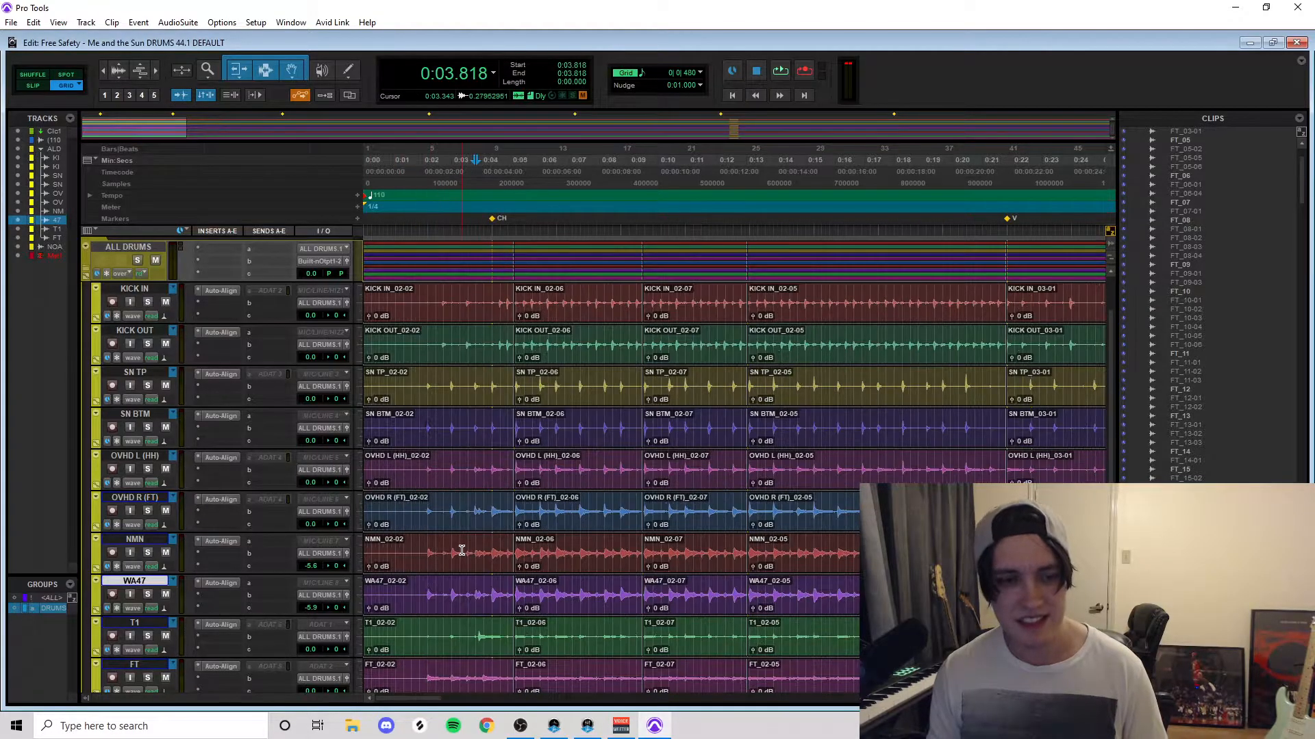
pyautogui.click(419, 545)
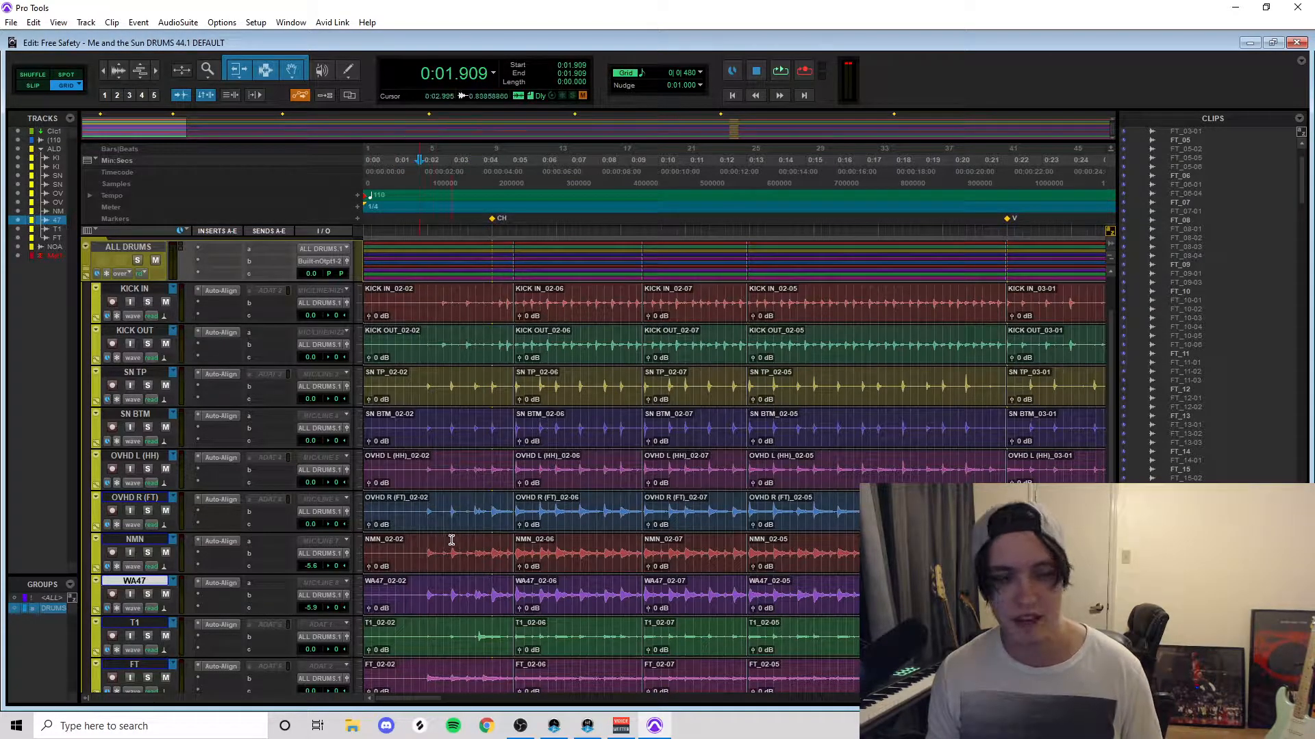
pyautogui.click(59, 608)
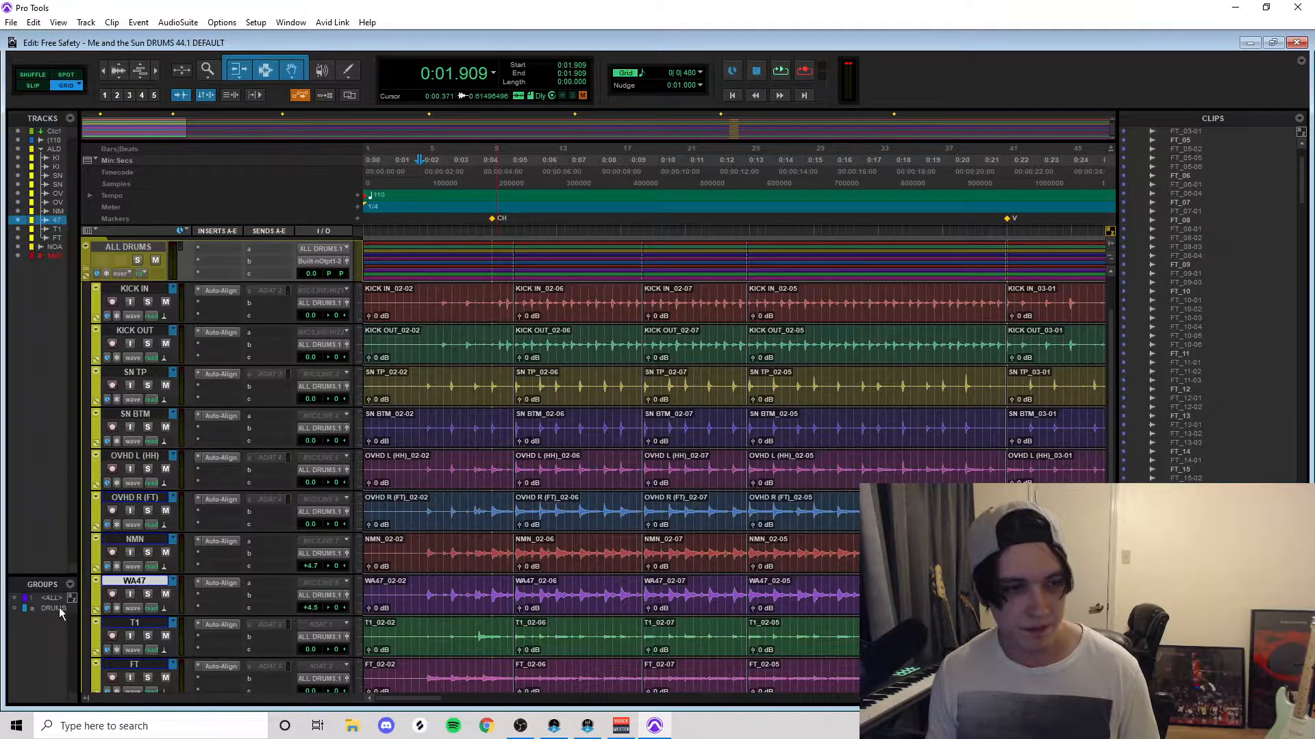
pyautogui.press('space')
pyautogui.click(48, 608)
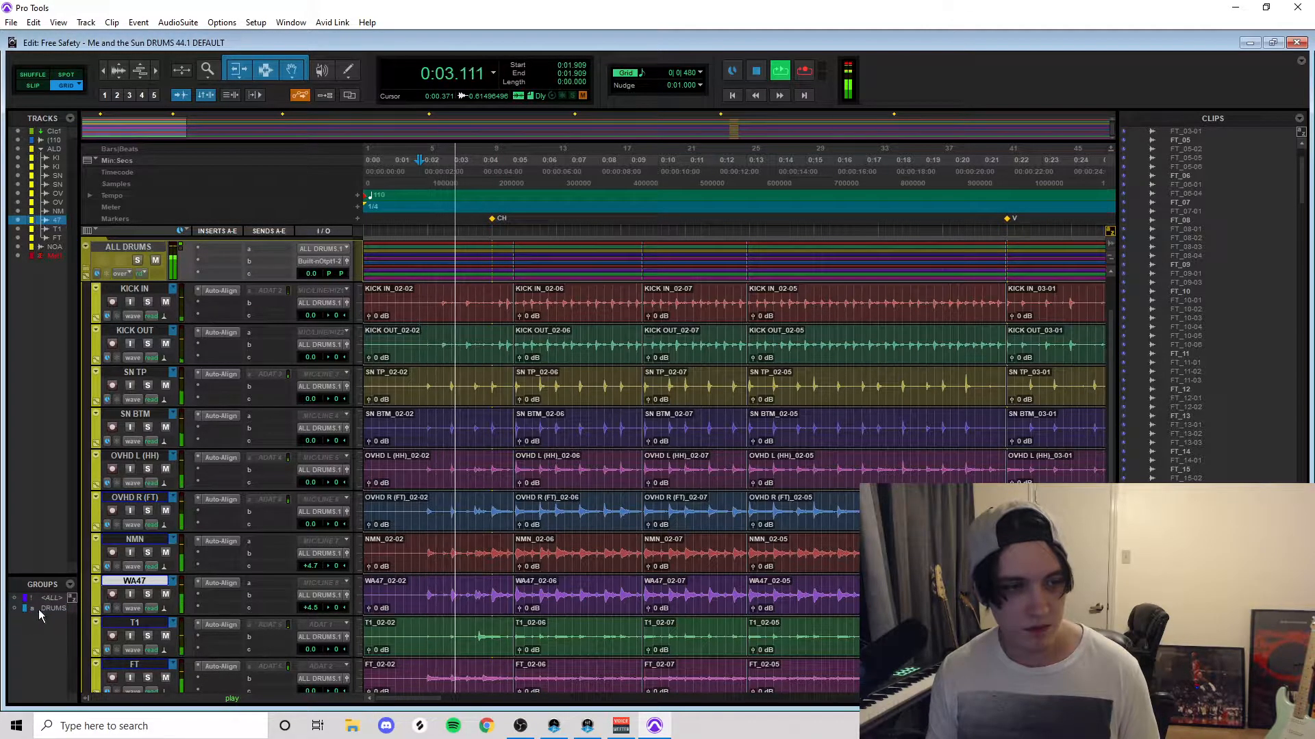
# Step: Toggle the Auto-Align bypass on NMN and WA47 around playback to compare the room mics with and without alignment
pyautogui.click(233, 542)
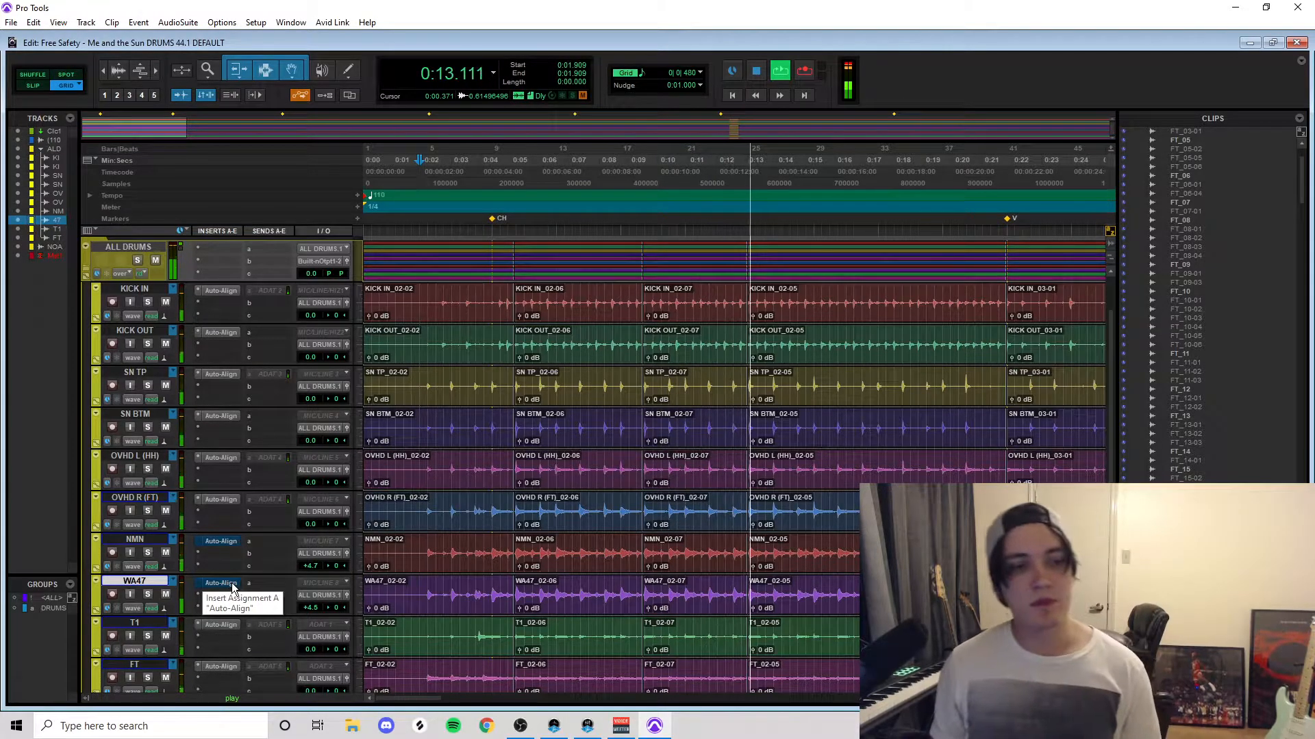
pyautogui.keyDown('ctrl'); pyautogui.click(230, 541); pyautogui.keyUp('ctrl')
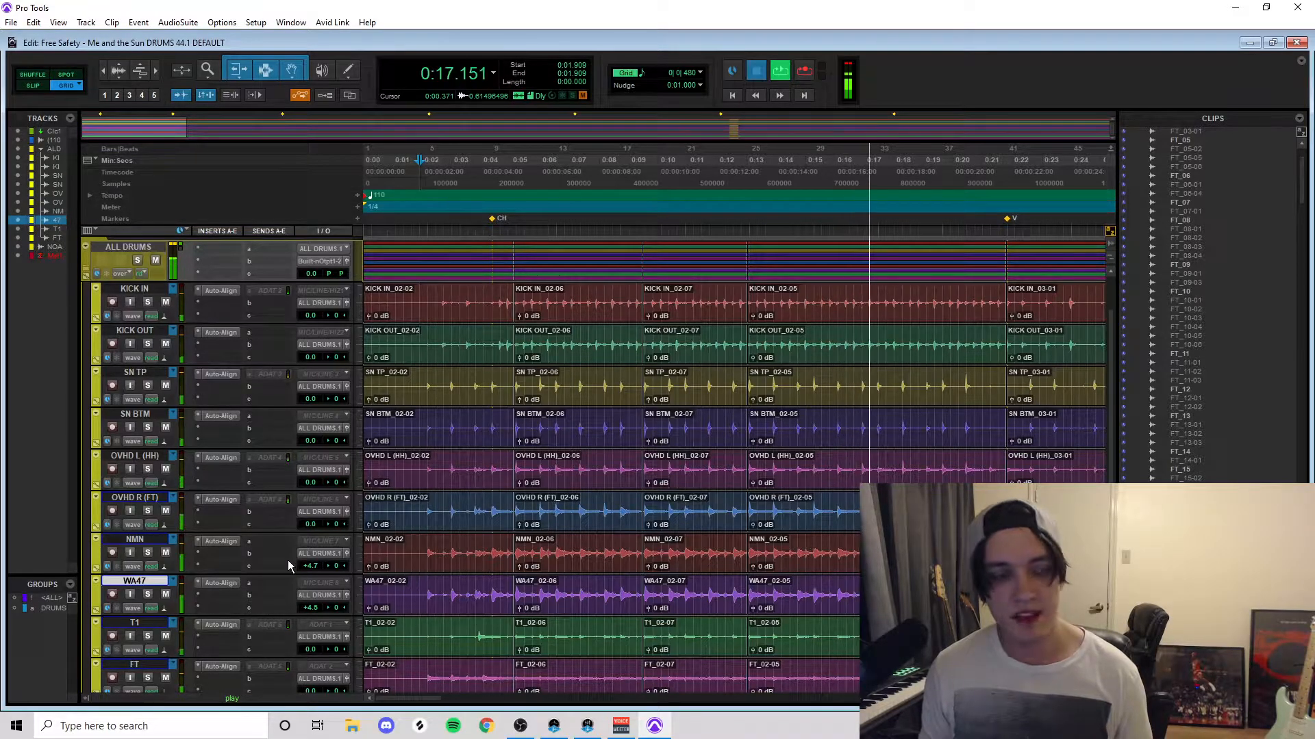
pyautogui.press('space')
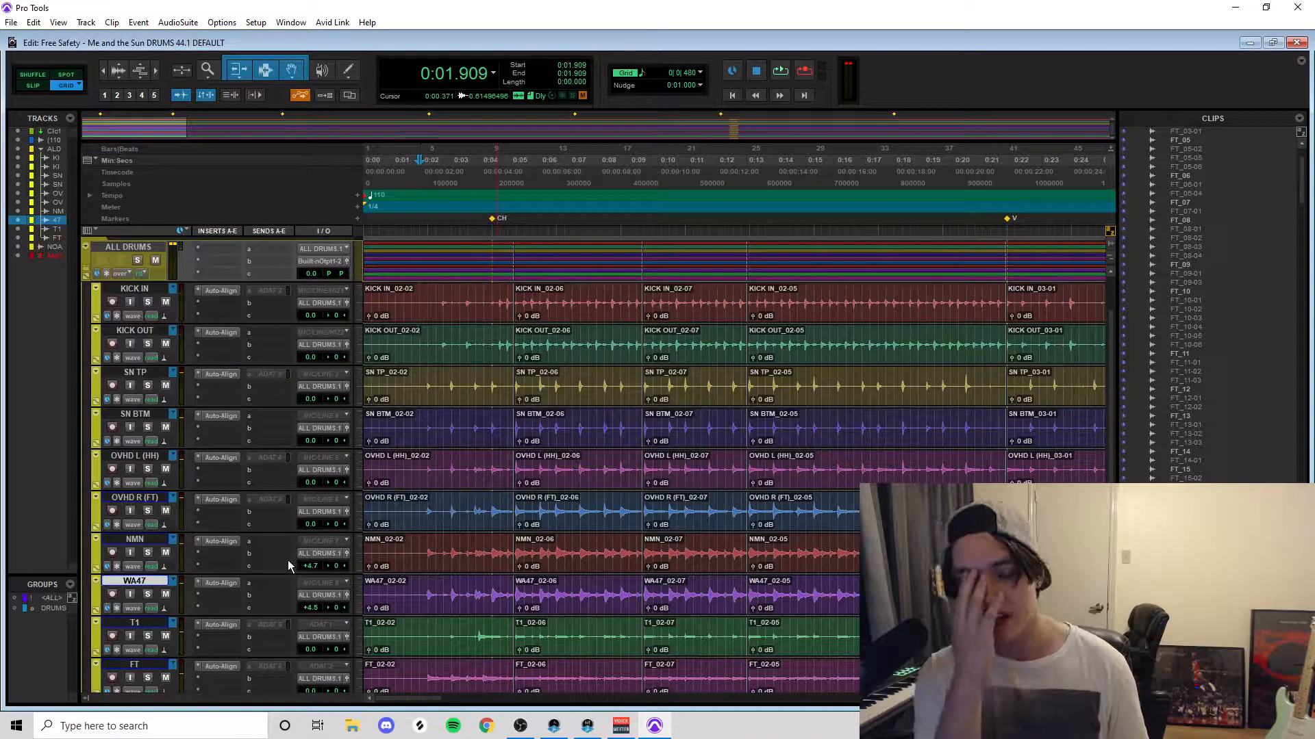
pyautogui.keyDown('ctrl'); pyautogui.click(236, 583); pyautogui.keyUp('ctrl')
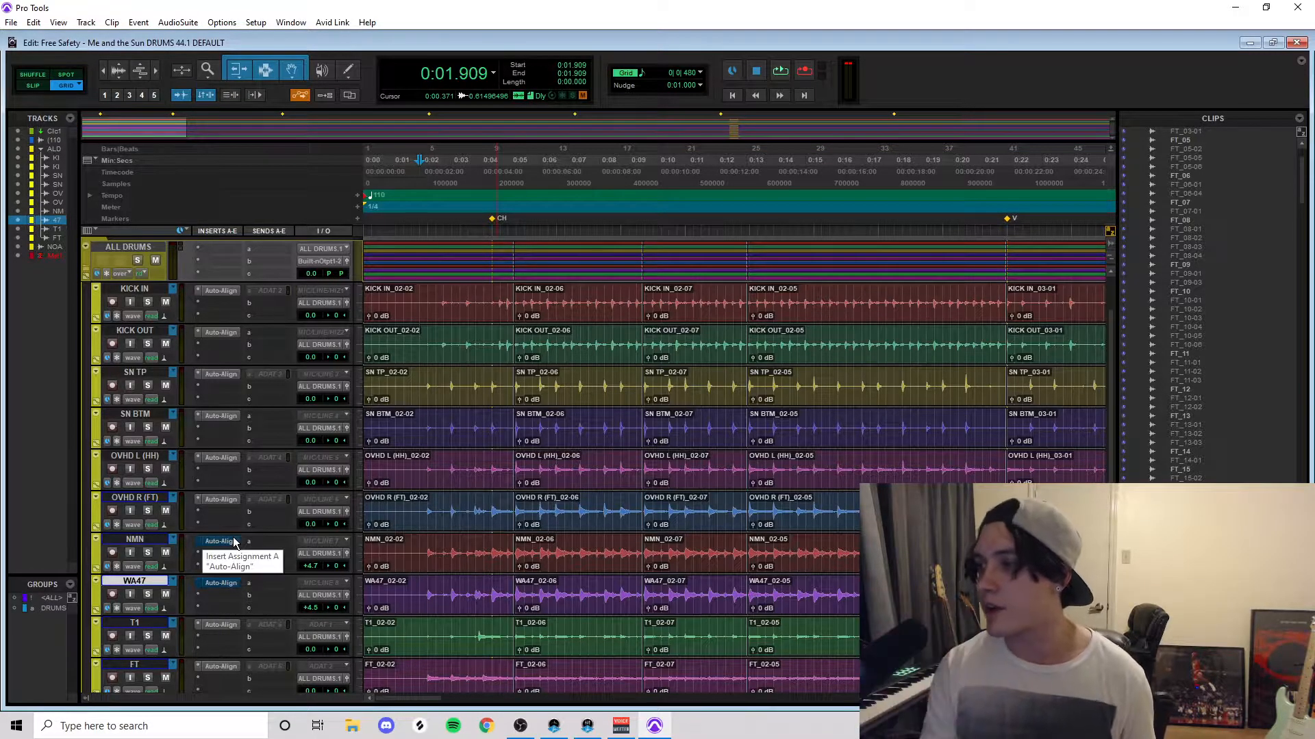
pyautogui.press('space')
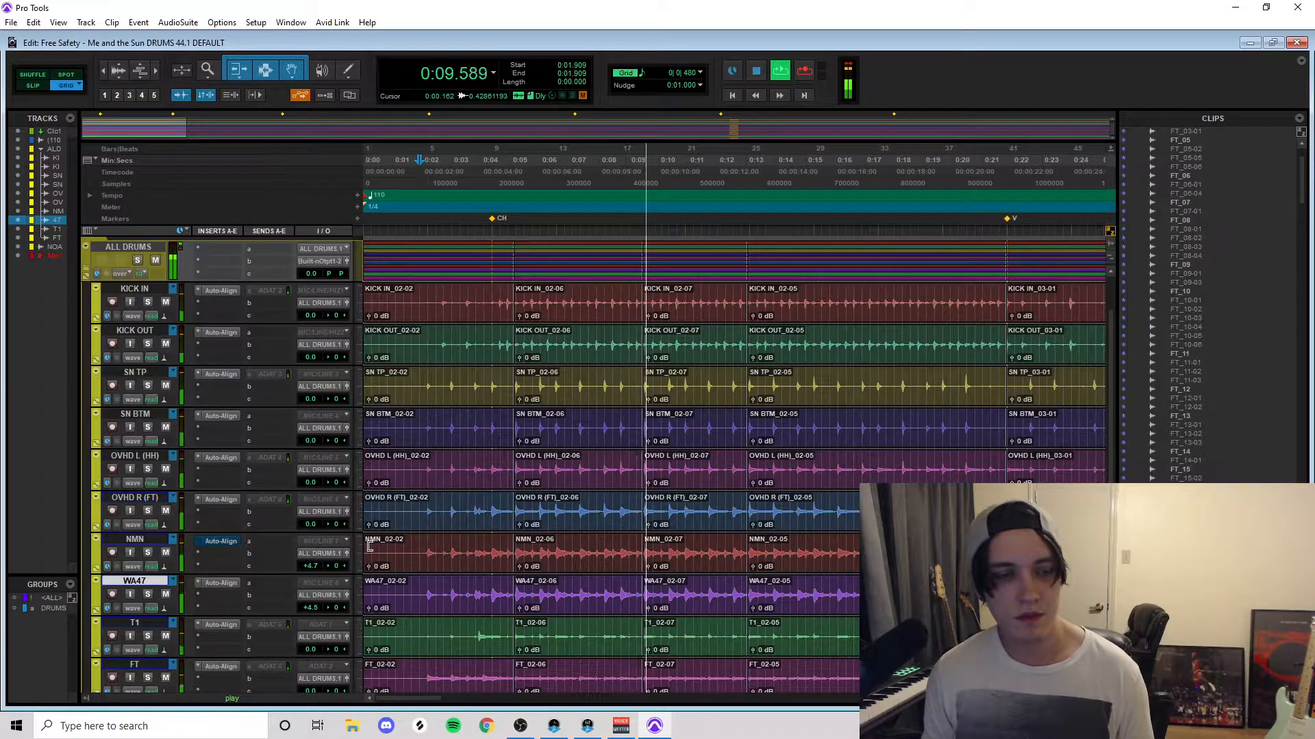
pyautogui.press('space')
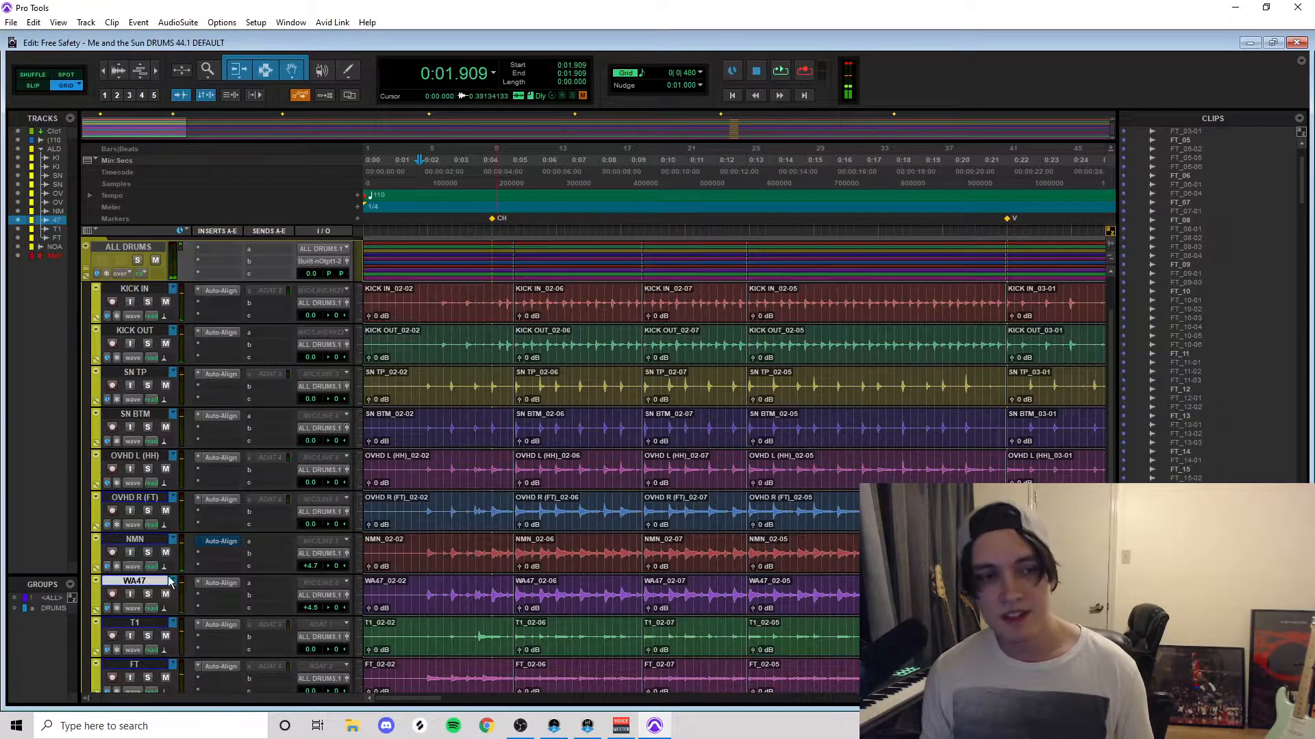
# Step: Lower NMN to -4.2 dB and WA47 to -4.1 dB, and reactivate the DRUMS group
pyautogui.click(164, 544)
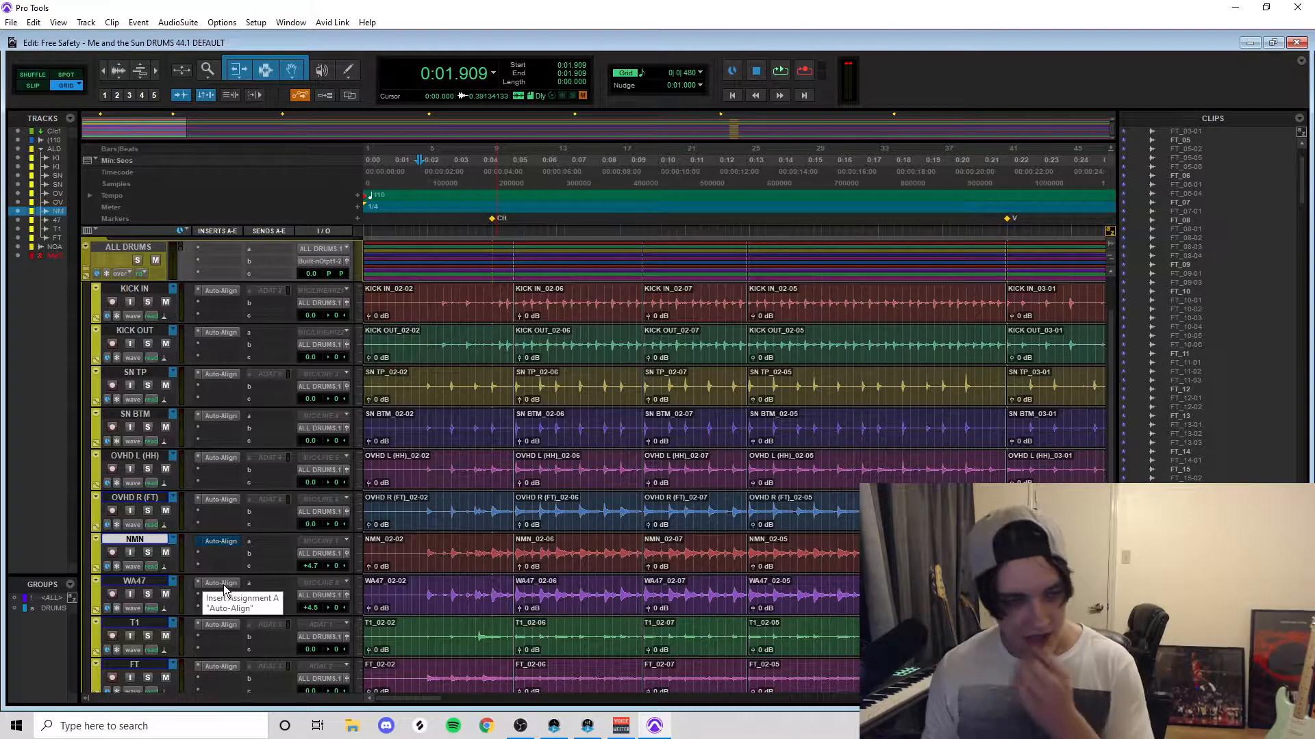
pyautogui.moveTo(315, 572); pyautogui.dragTo(314, 616)
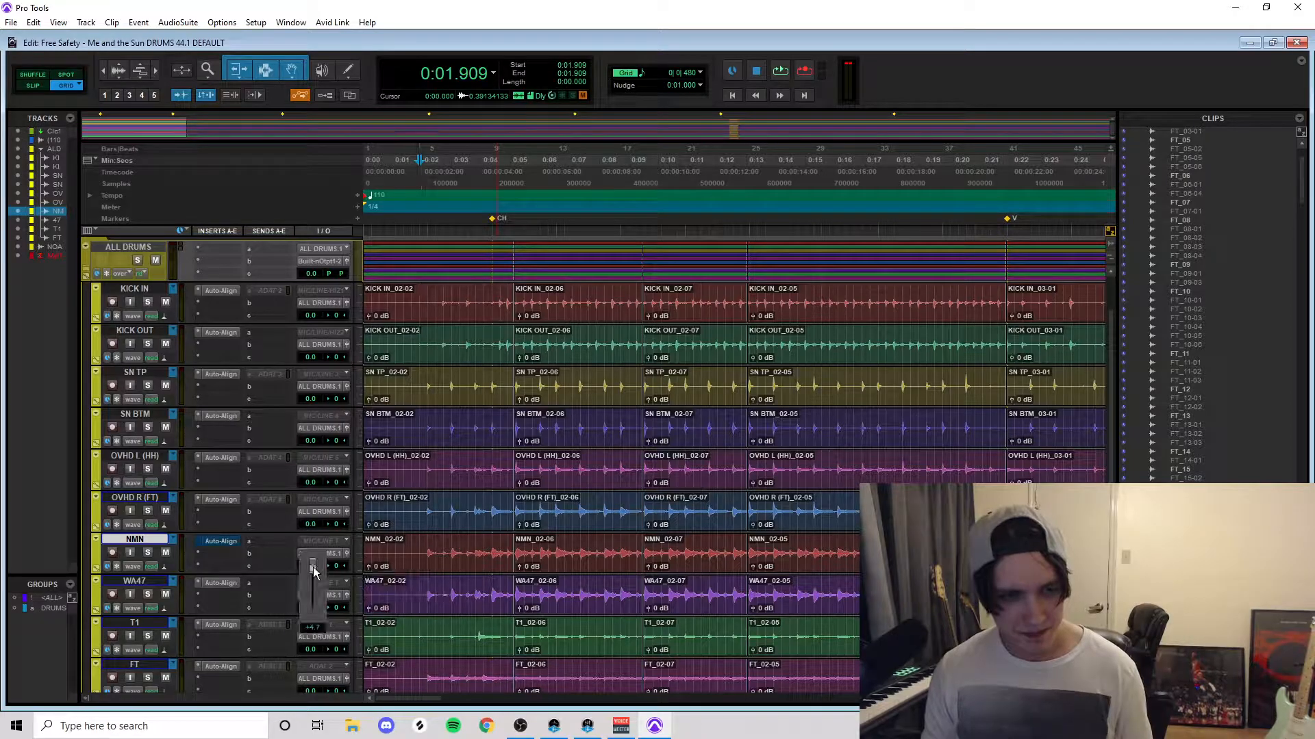
pyautogui.scroll(1, 417, 558)
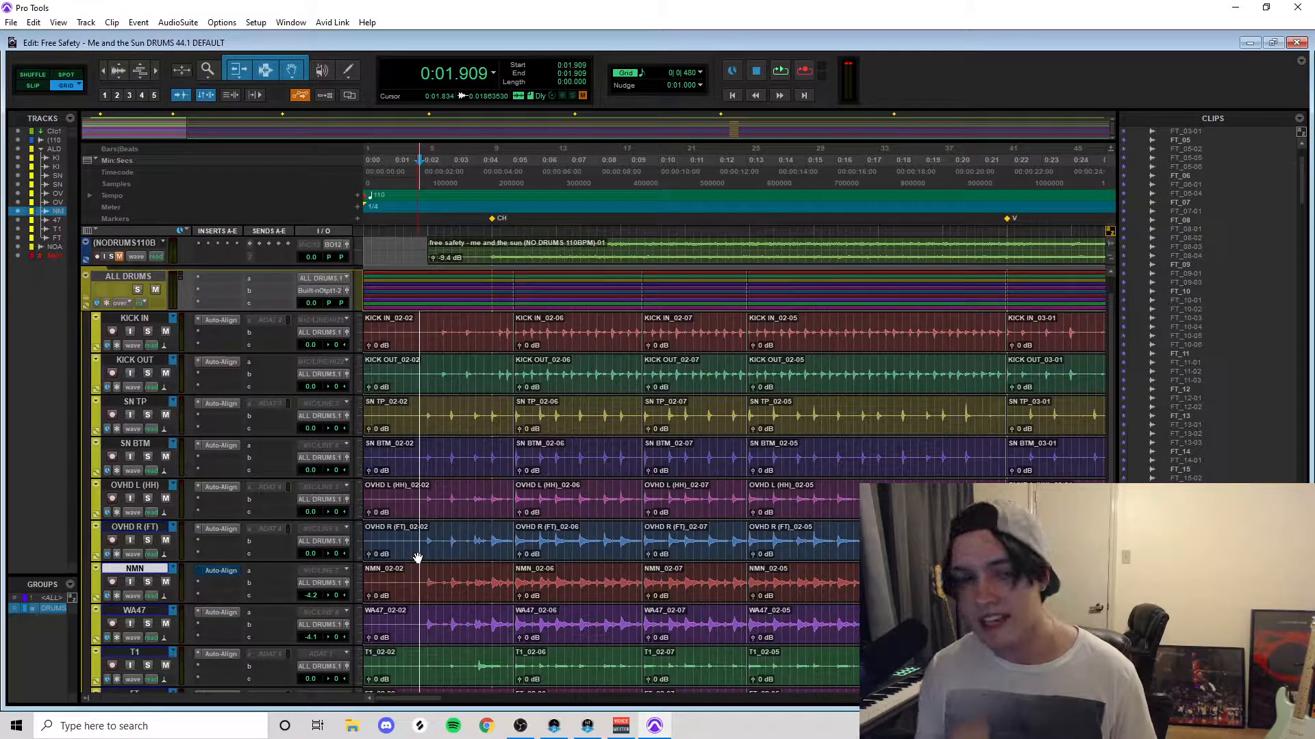
pyautogui.scroll(-6, 417, 558)
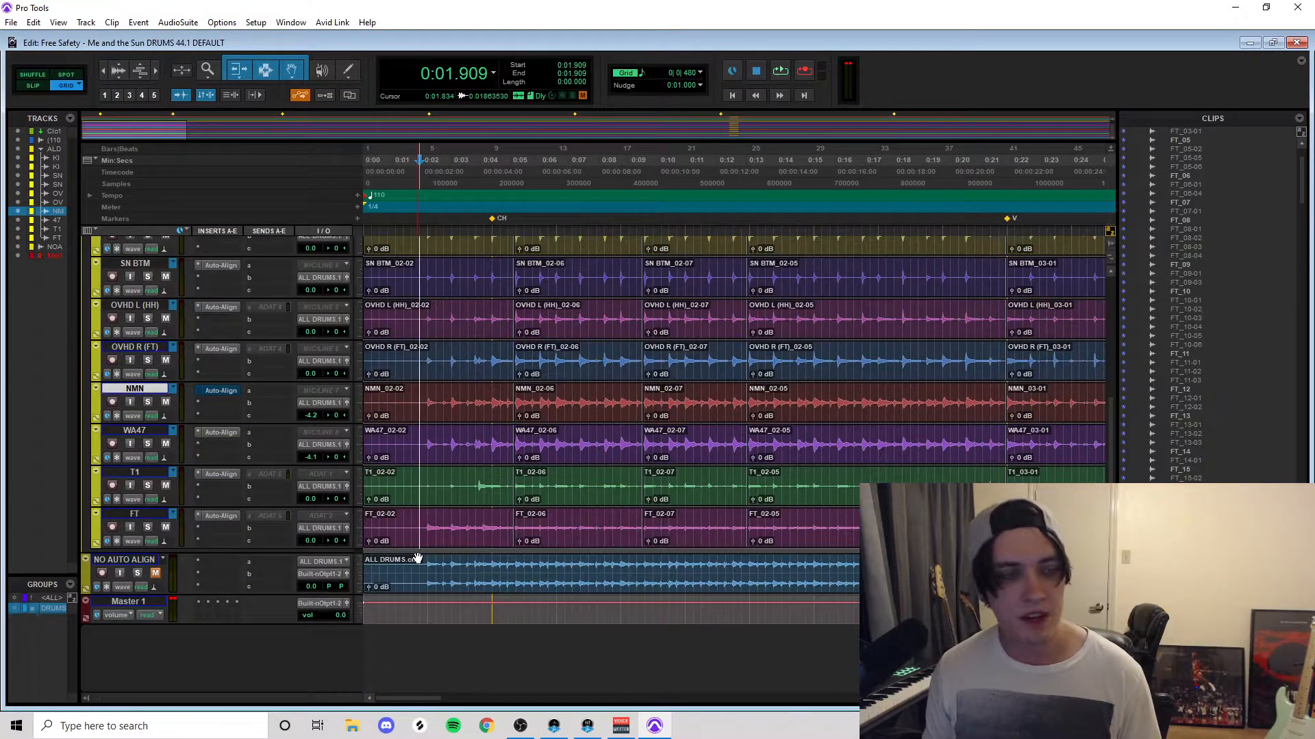
pyautogui.scroll(6, 417, 558)
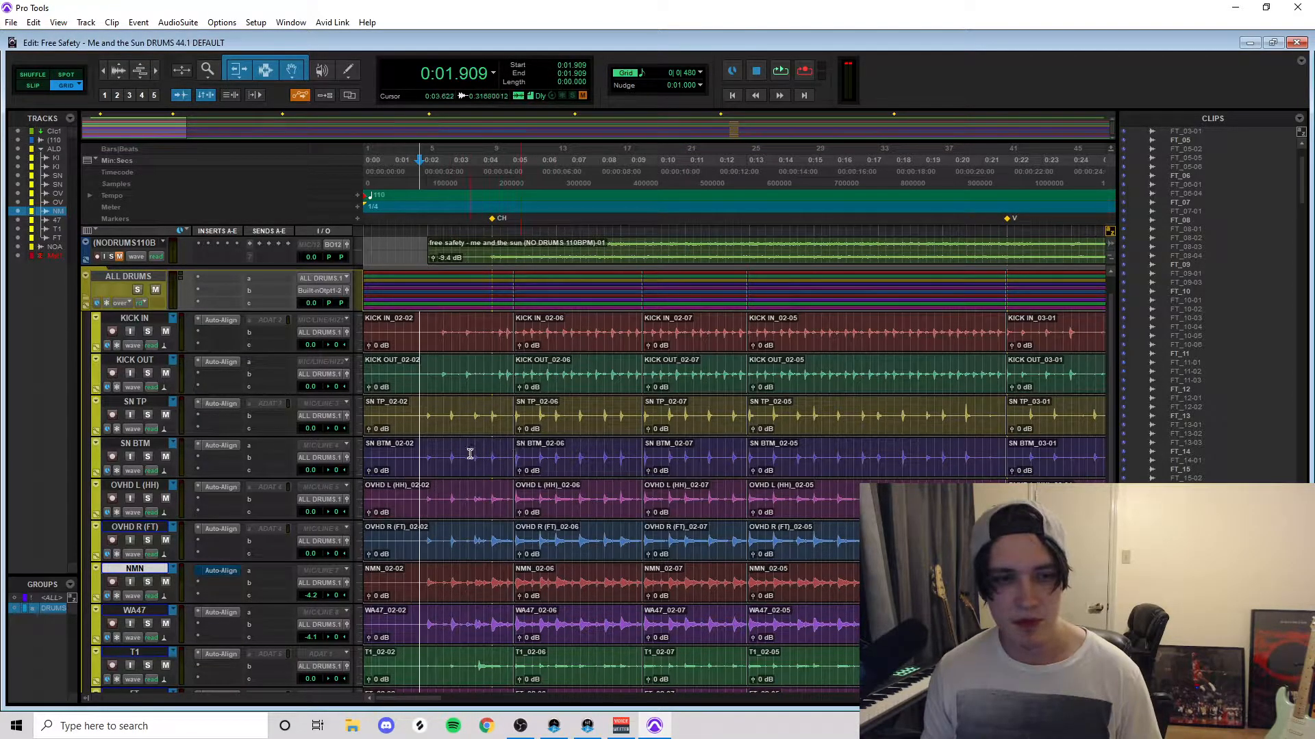
# Step: Zoom in on the snare hit at 0:02.182 to examine its timing across the drum tracks
pyautogui.click(438, 445)
pyautogui.click(425, 444)
pyautogui.click(417, 446)
pyautogui.press('t')
pyautogui.press('t')
pyautogui.press('t')
pyautogui.click(777, 462)
pyautogui.press('t')
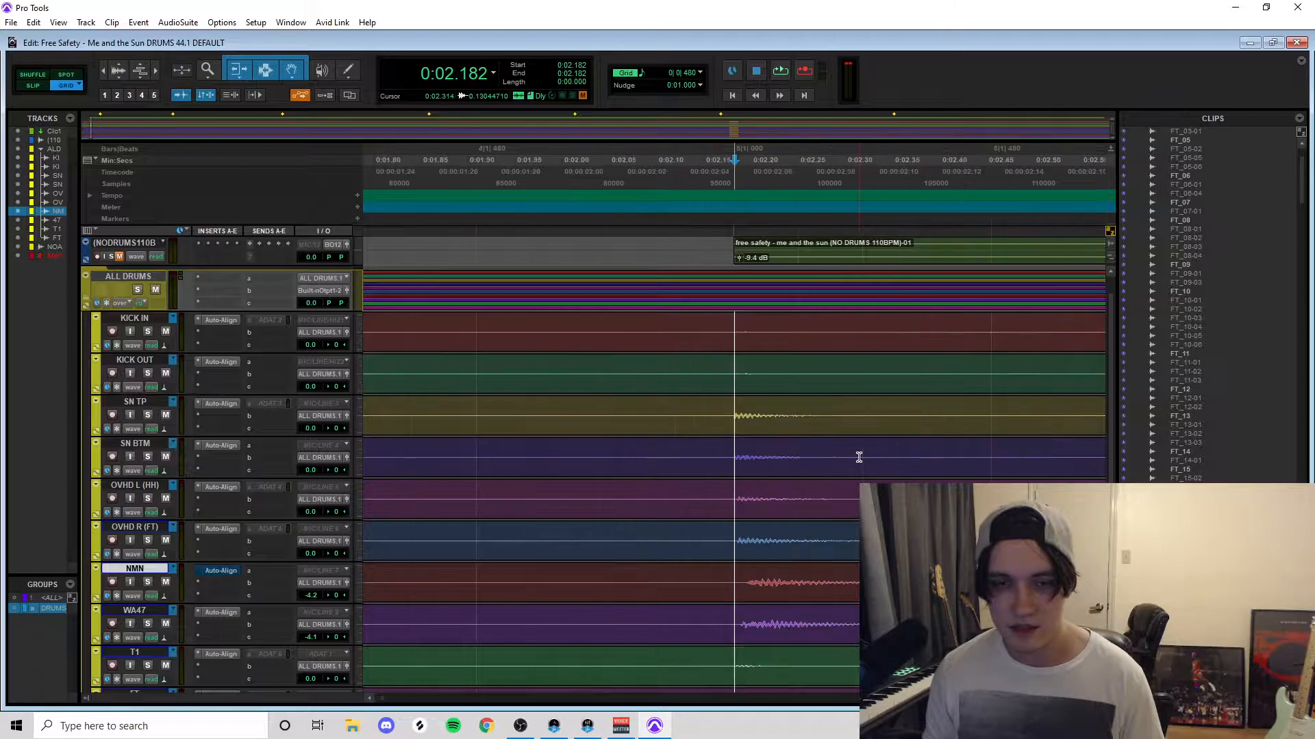
pyautogui.press('t')
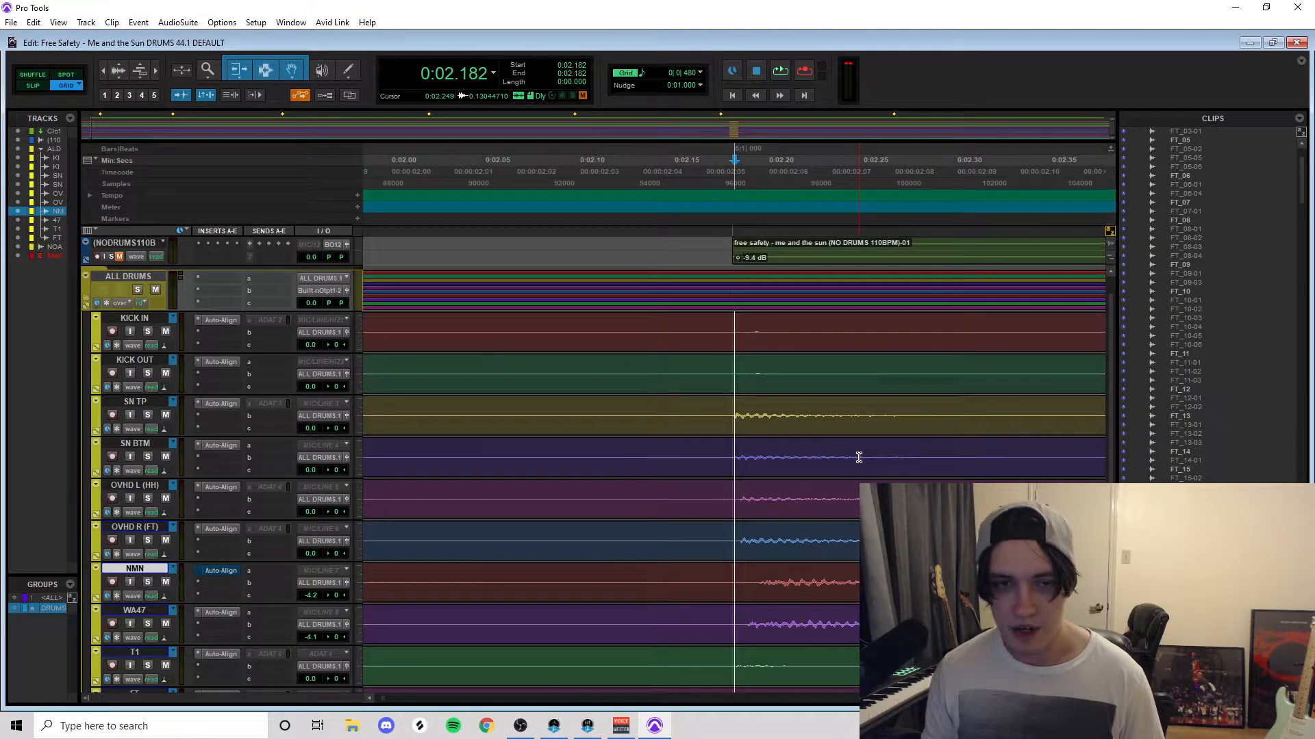
# Step: Split the grouped drum clips at the next kick transient and align the new clips to the grid at 0:02.727
pyautogui.press('r')
pyautogui.press('r')
pyautogui.press('Tab')
pyautogui.press('t')
pyautogui.press('t')
pyautogui.press('b')
pyautogui.moveTo(791, 387); pyautogui.dragTo(827, 385)
pyautogui.press('r')
pyautogui.press('r')
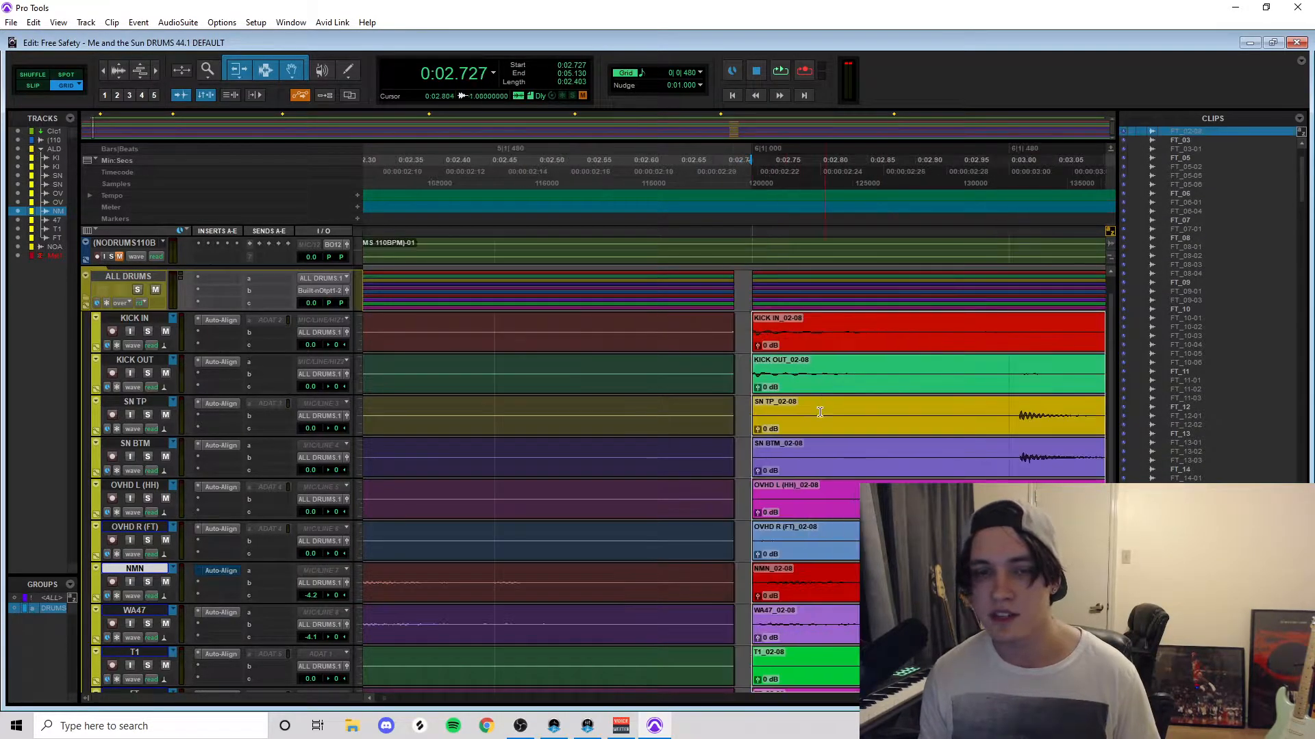
# Step: Split the grouped drum clips at the snare hit near 0:03.010 and move it onto the 6|1|480 grid line
pyautogui.click(871, 457)
pyautogui.press('b')
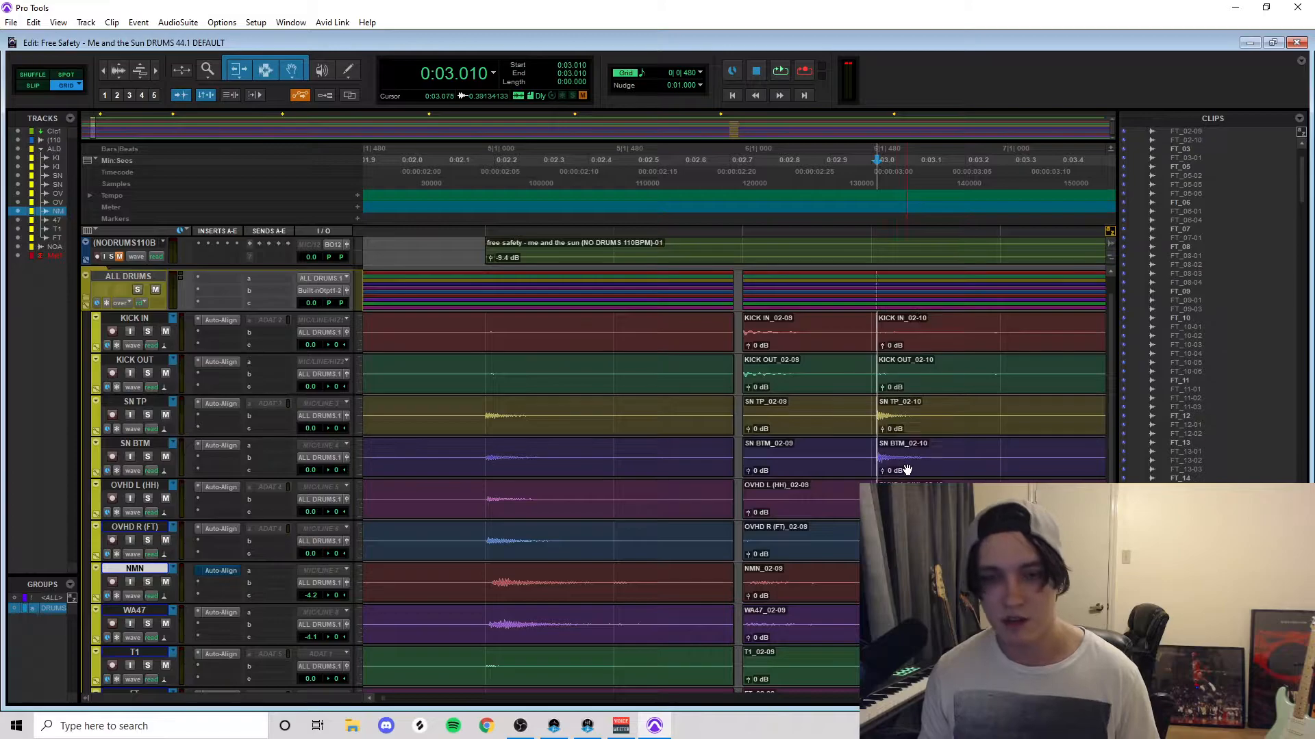
pyautogui.click(896, 468)
# Step: Split the grouped drum clips at the kick hit after 0:03.272 and align it to the 7|1|480 grid line
pyautogui.press('r')
pyautogui.click(876, 443)
pyautogui.press('t')
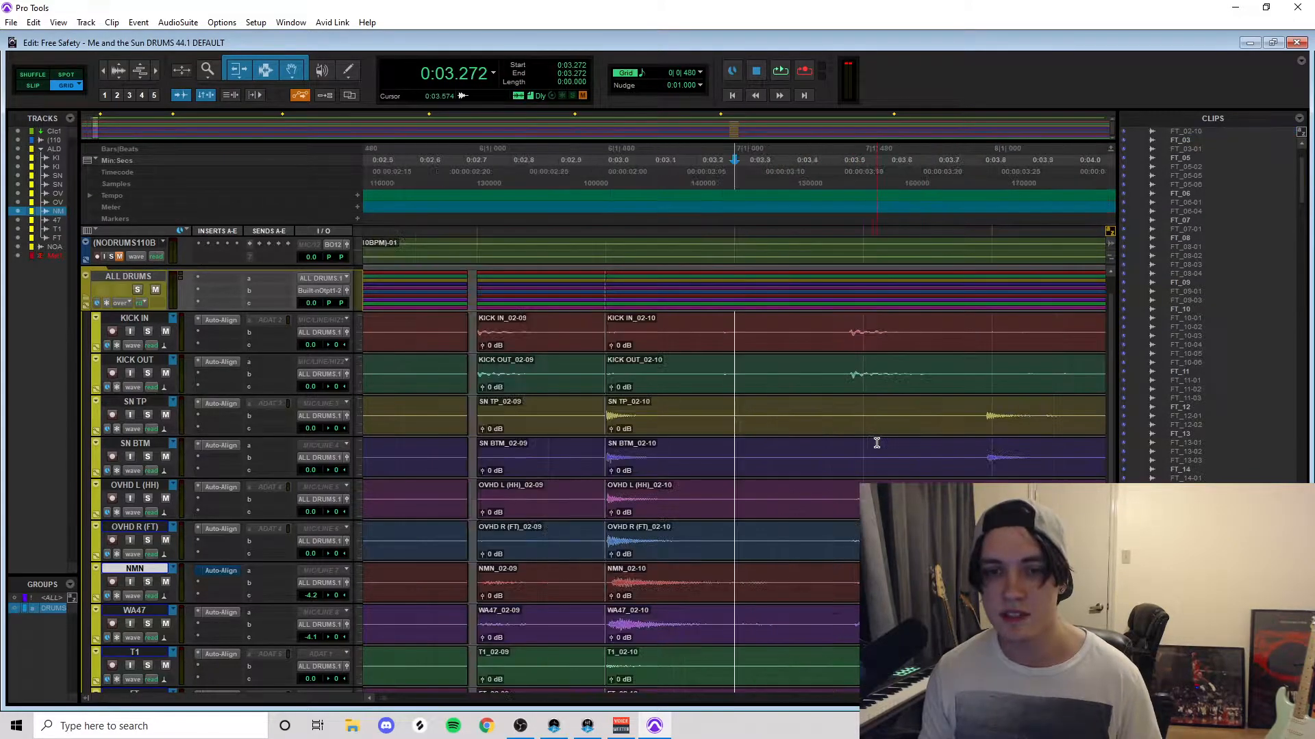
pyautogui.press('b')
pyautogui.moveTo(881, 471); pyautogui.dragTo(901, 470)
# Step: Split the grouped drum clips at the following snare transient and align it to the grid at 0:03.818
pyautogui.click(945, 455)
pyautogui.press('Tab')
pyautogui.press('b')
pyautogui.click(1046, 477)
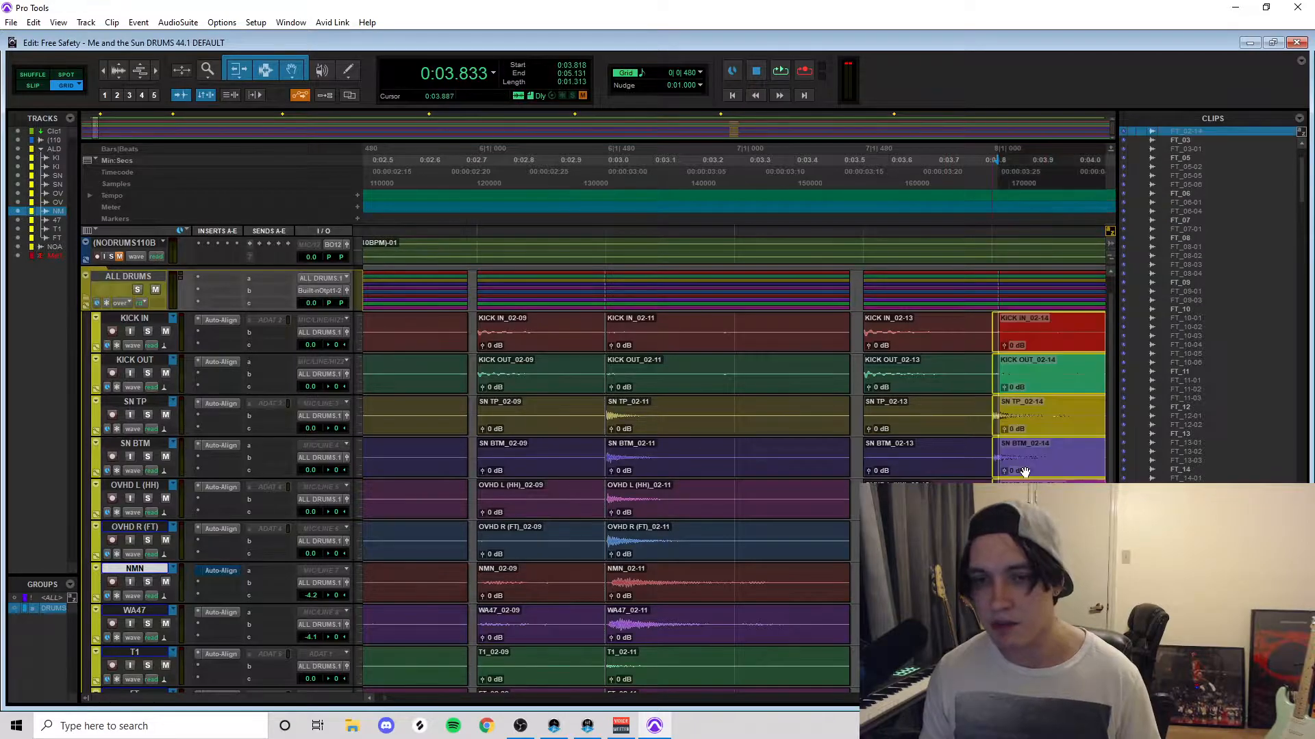
# Step: Split the grouped drum clips at the snare hit just after the CH marker and align it to the grid at 0:04.363
pyautogui.press('r')
pyautogui.press('r')
pyautogui.click(866, 455)
pyautogui.press('t')
pyautogui.press('t')
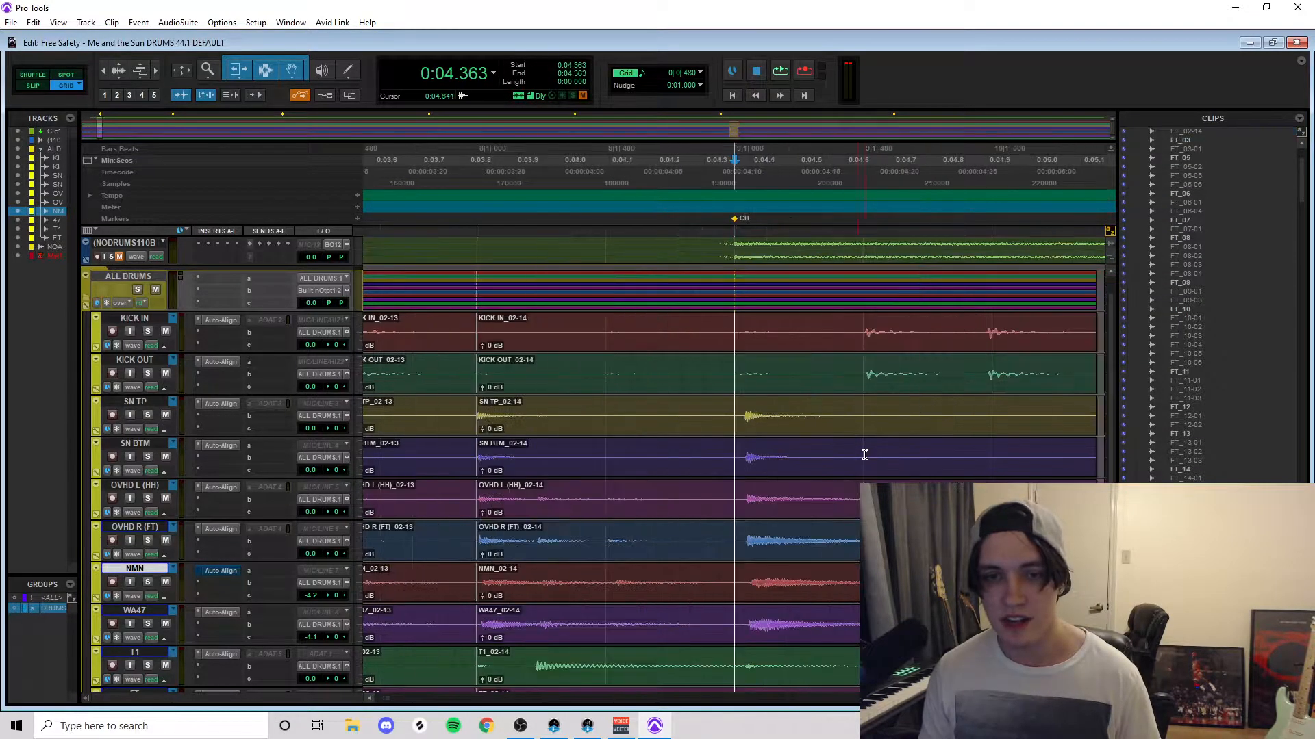
pyautogui.press('Tab')
pyautogui.press('b')
pyautogui.moveTo(786, 475); pyautogui.dragTo(760, 469)
# Step: Split the grouped drum clips at the next kick transient and align it to the 9|1|480 grid line
pyautogui.click(766, 445)
pyautogui.press('Tab')
pyautogui.press('Tab')
pyautogui.press('b')
pyautogui.moveTo(901, 467); pyautogui.dragTo(916, 464)
pyautogui.click(964, 447)
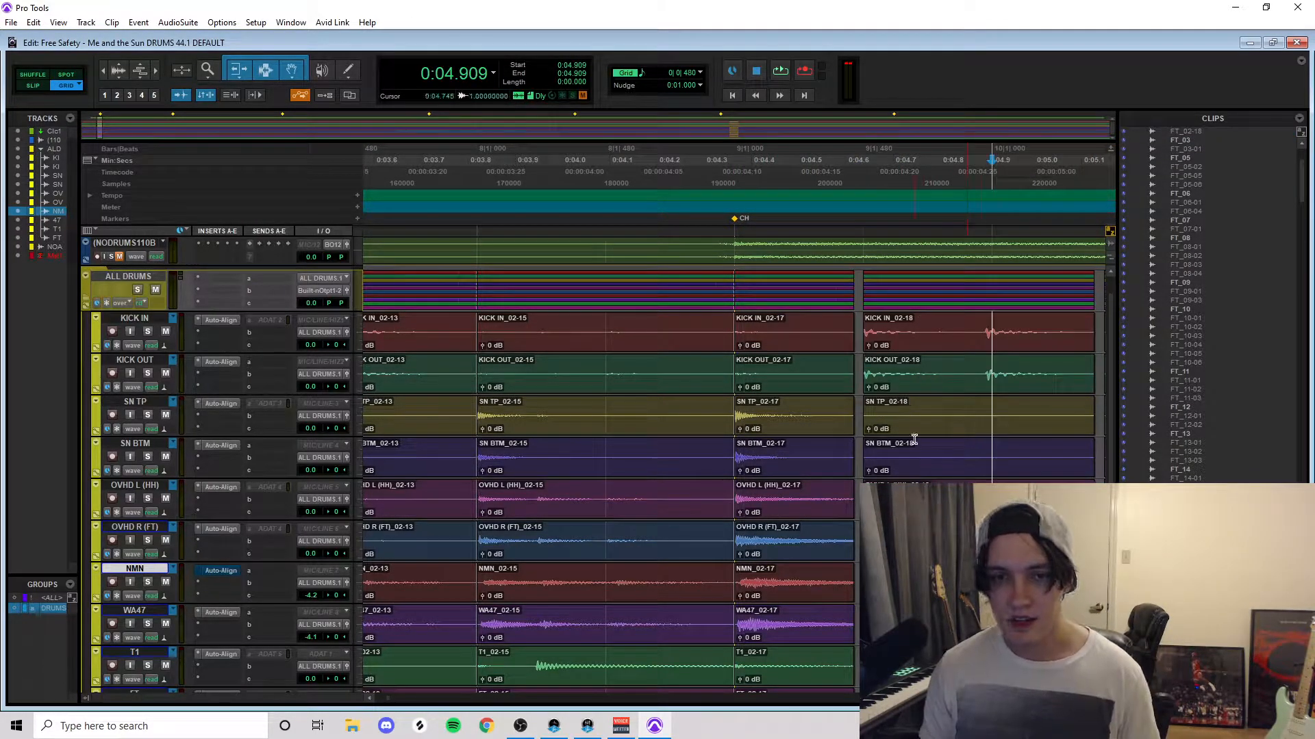
# Step: Split the grouped drum clips at the next kick hit, align it to the 10|1|000 grid line, and crossfade the edit before it
pyautogui.press('b')
pyautogui.moveTo(1012, 470); pyautogui.dragTo(1018, 470)
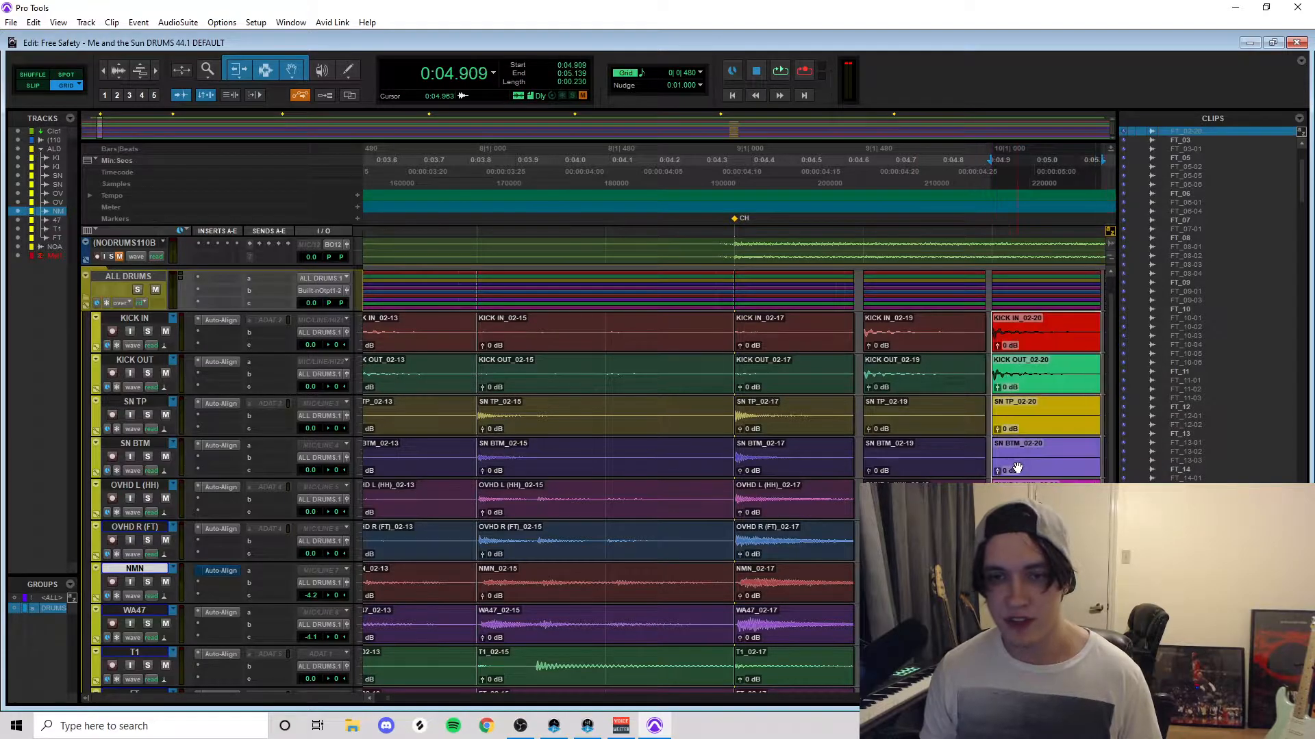
pyautogui.press('r')
pyautogui.press('r')
pyautogui.press('t')
pyautogui.press('t')
pyautogui.press('t')
pyautogui.moveTo(733, 435); pyautogui.dragTo(705, 434)
pyautogui.keyDown('shift'); pyautogui.click(691, 430); pyautogui.keyUp('shift')
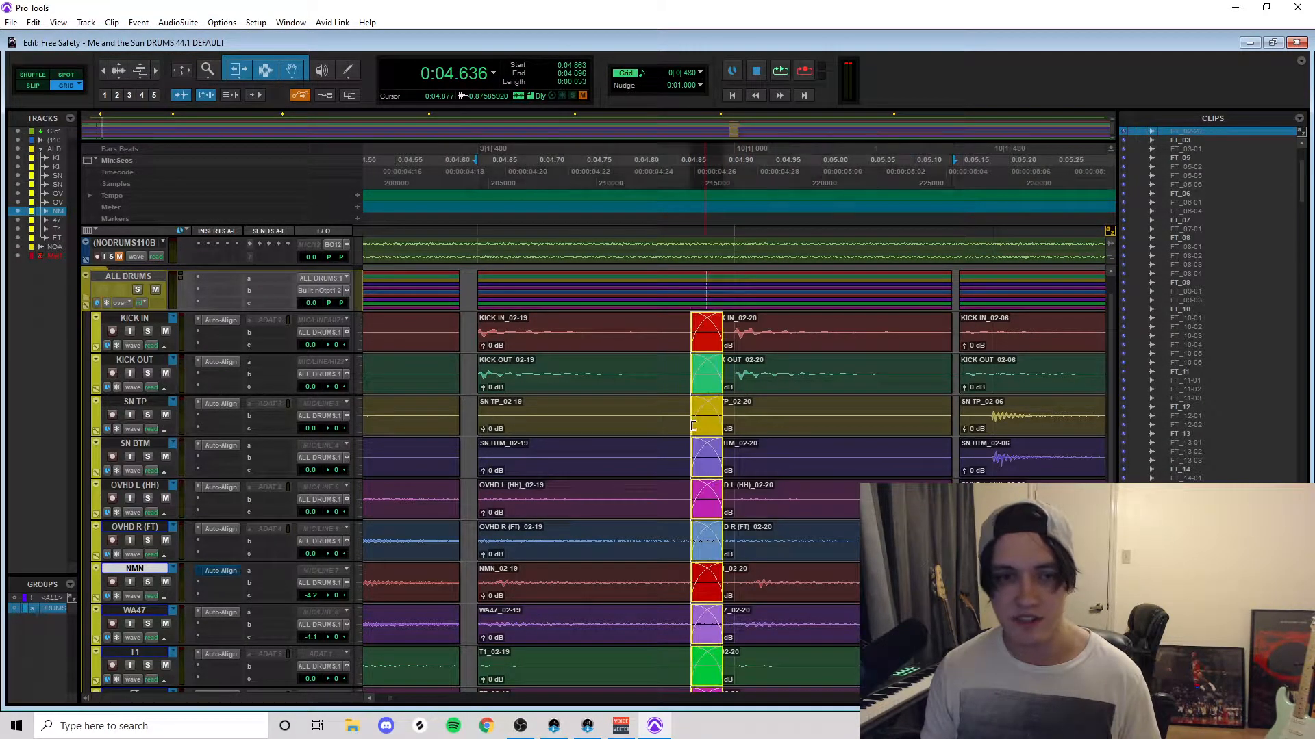
# Step: Undo the crossfade and all the manual drum splits and grid moves back to the unsplit clips
pyautogui.hotkey('ctrl', 'z')
pyautogui.press('r')
pyautogui.press('r')
pyautogui.press('r')
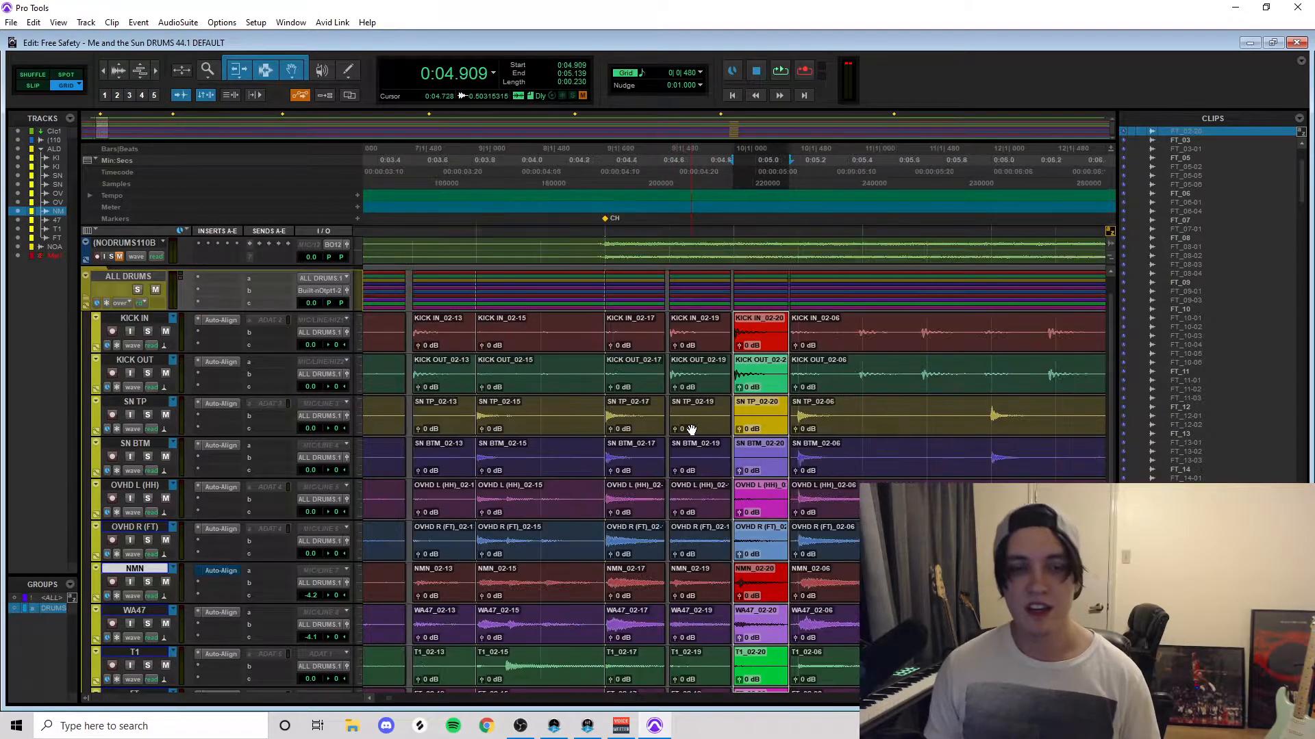
pyautogui.hotkey('ctrl', 'z')
pyautogui.hotkey('ctrl', 'z')
pyautogui.hotkey('ctrl', 'z')
pyautogui.hotkey('ctrl', 'z')
pyautogui.hotkey('ctrl', 'z')
pyautogui.hotkey('ctrl', 'z')
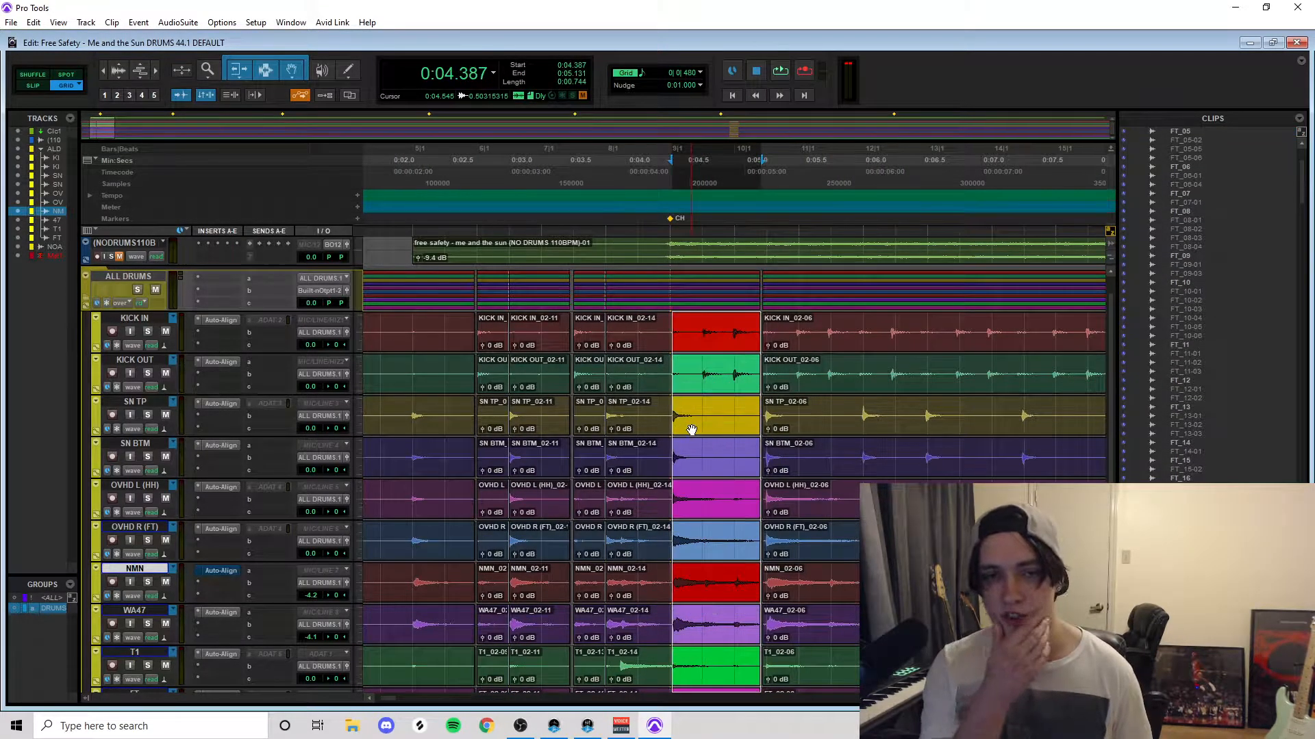
pyautogui.hotkey('ctrl', 'z')
pyautogui.hotkey('ctrl', 'z')
pyautogui.hotkey('ctrl', 'z')
pyautogui.hotkey('ctrl', 'z')
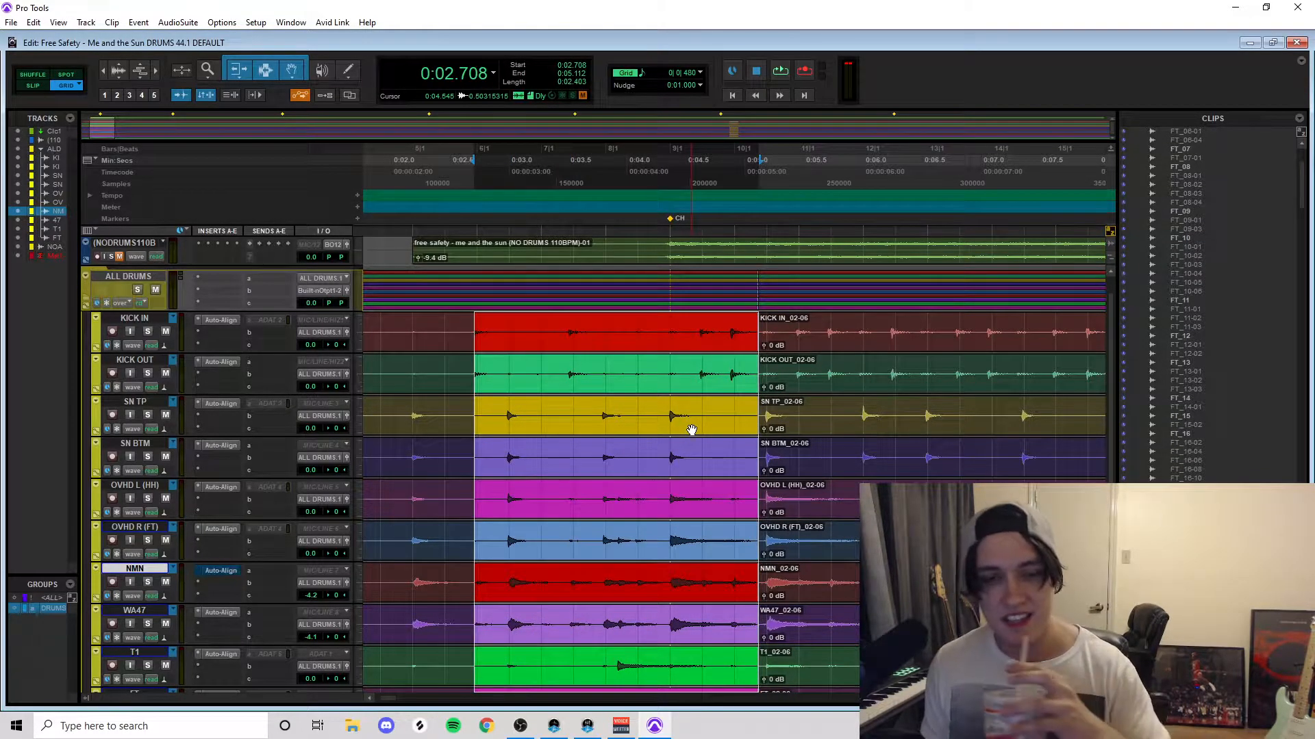
# Step: Select all grouped drum clips from the session start to the V marker
pyautogui.click(651, 442)
pyautogui.hotkey('ctrl', '[')
pyautogui.hotkey('ctrl', '[')
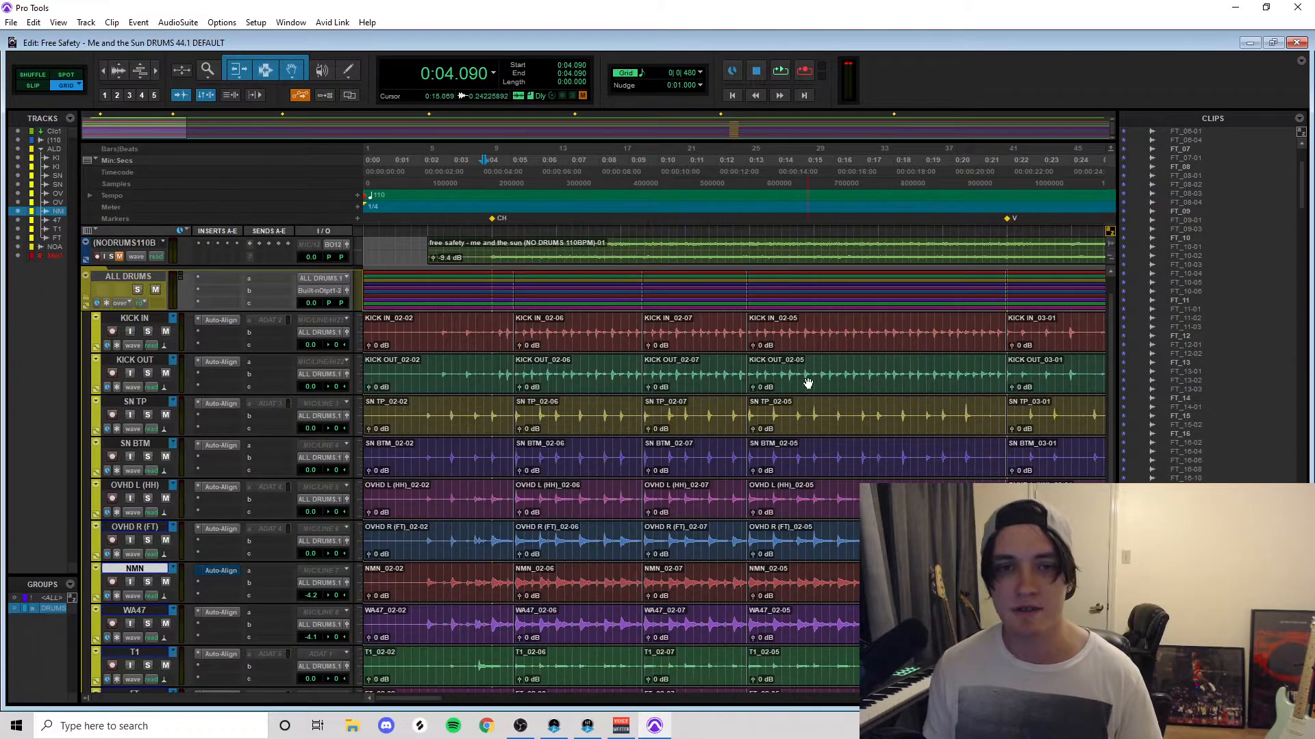
pyautogui.click(967, 341)
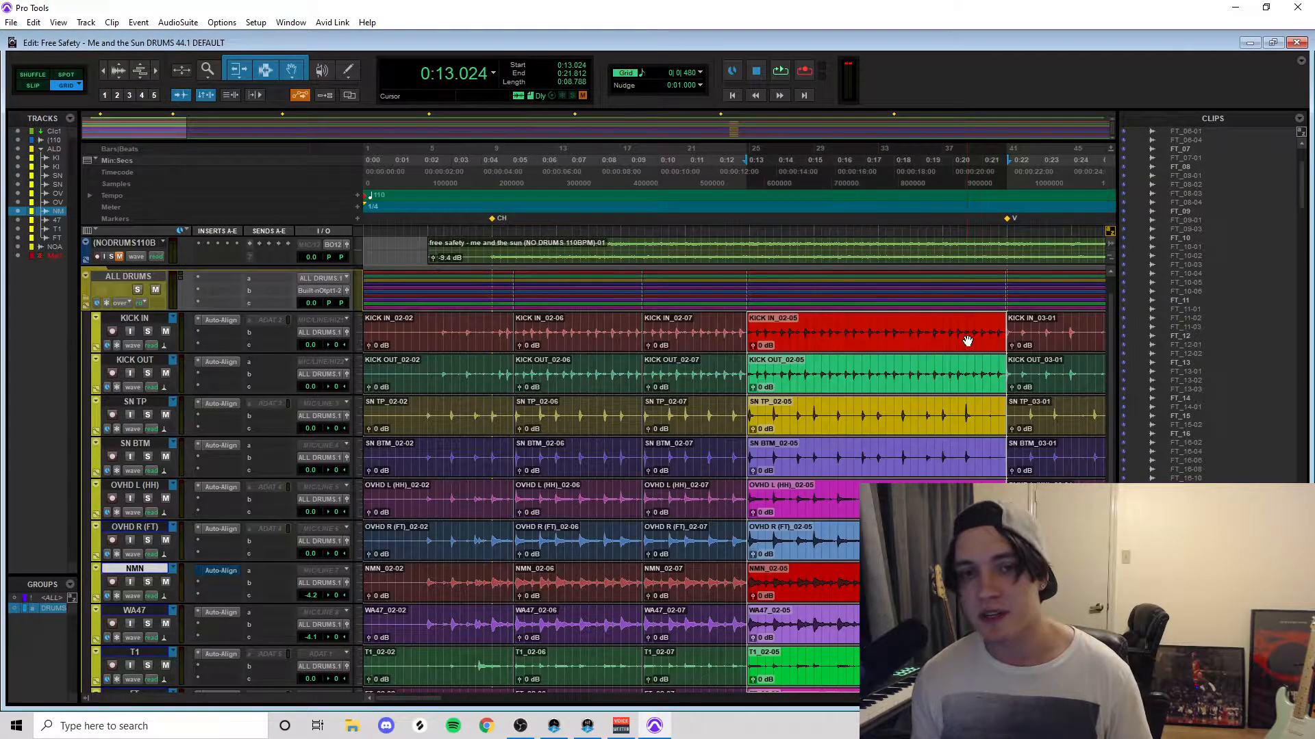
pyautogui.keyDown('shift'); pyautogui.click(491, 346); pyautogui.keyUp('shift')
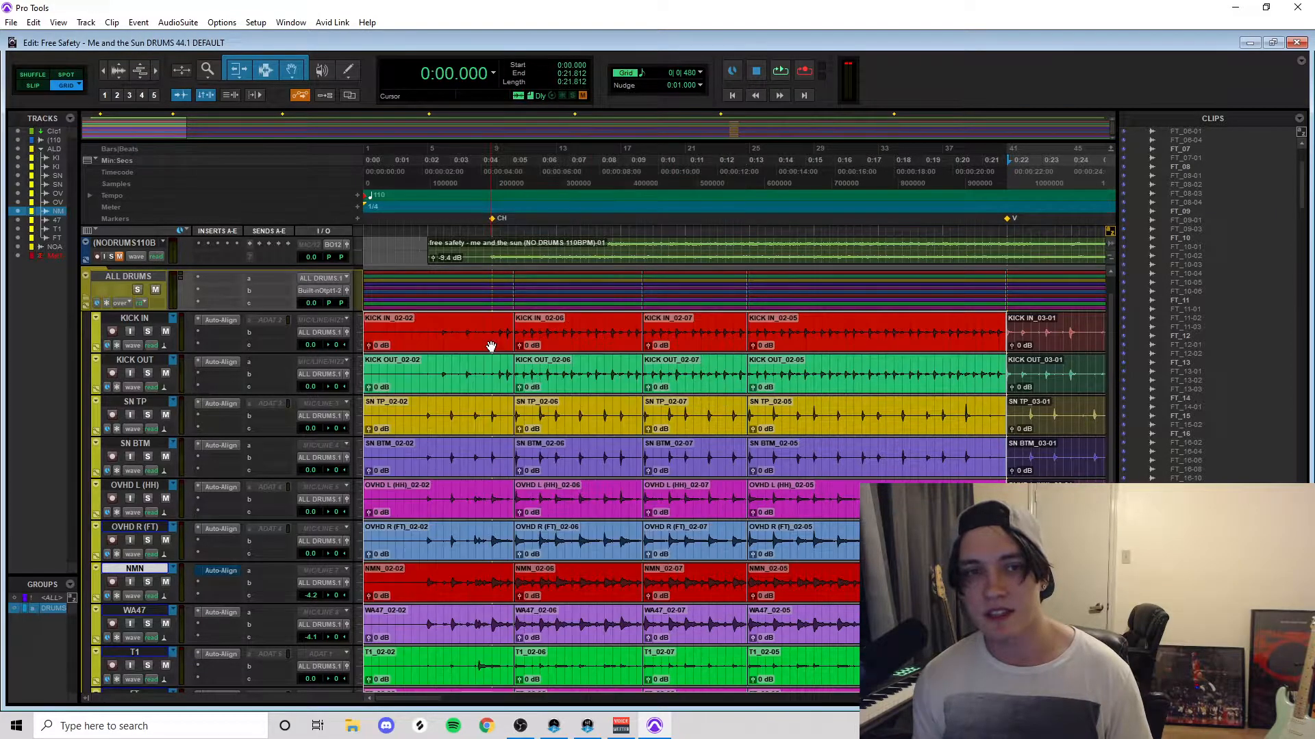
pyautogui.click(980, 320)
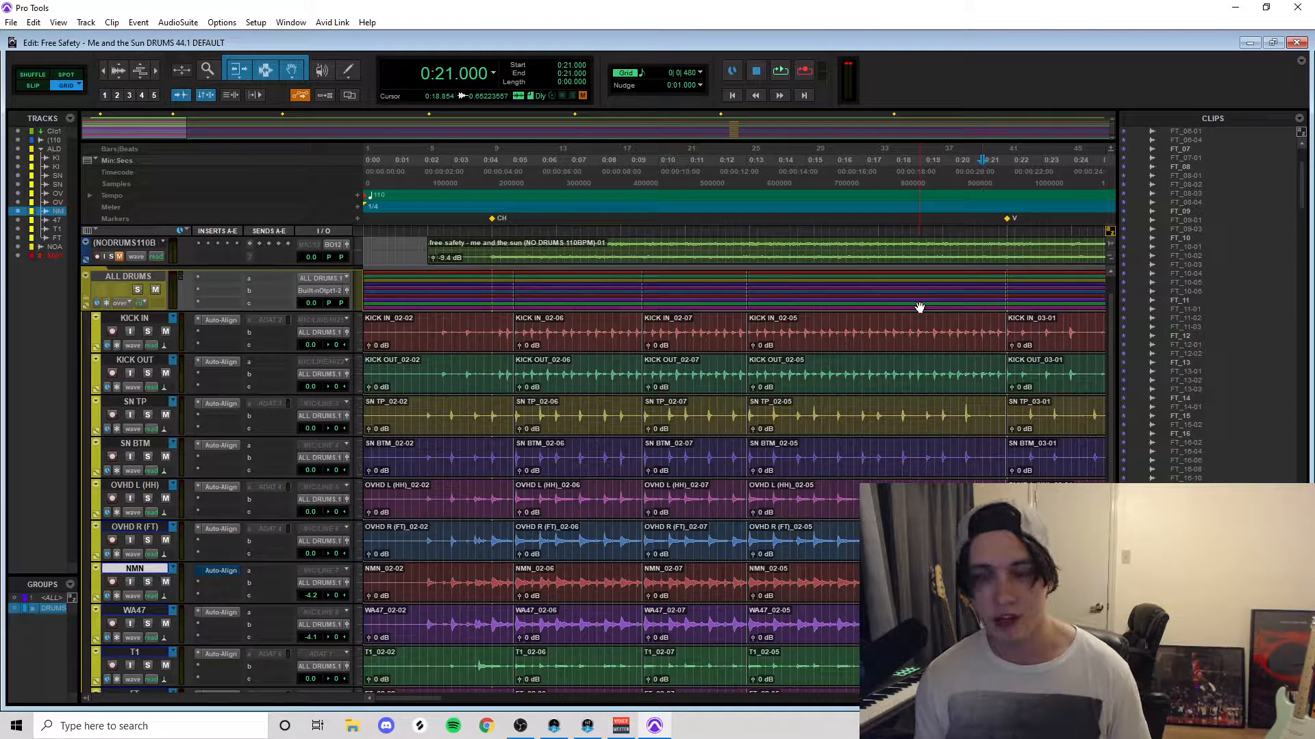
pyautogui.click(954, 343)
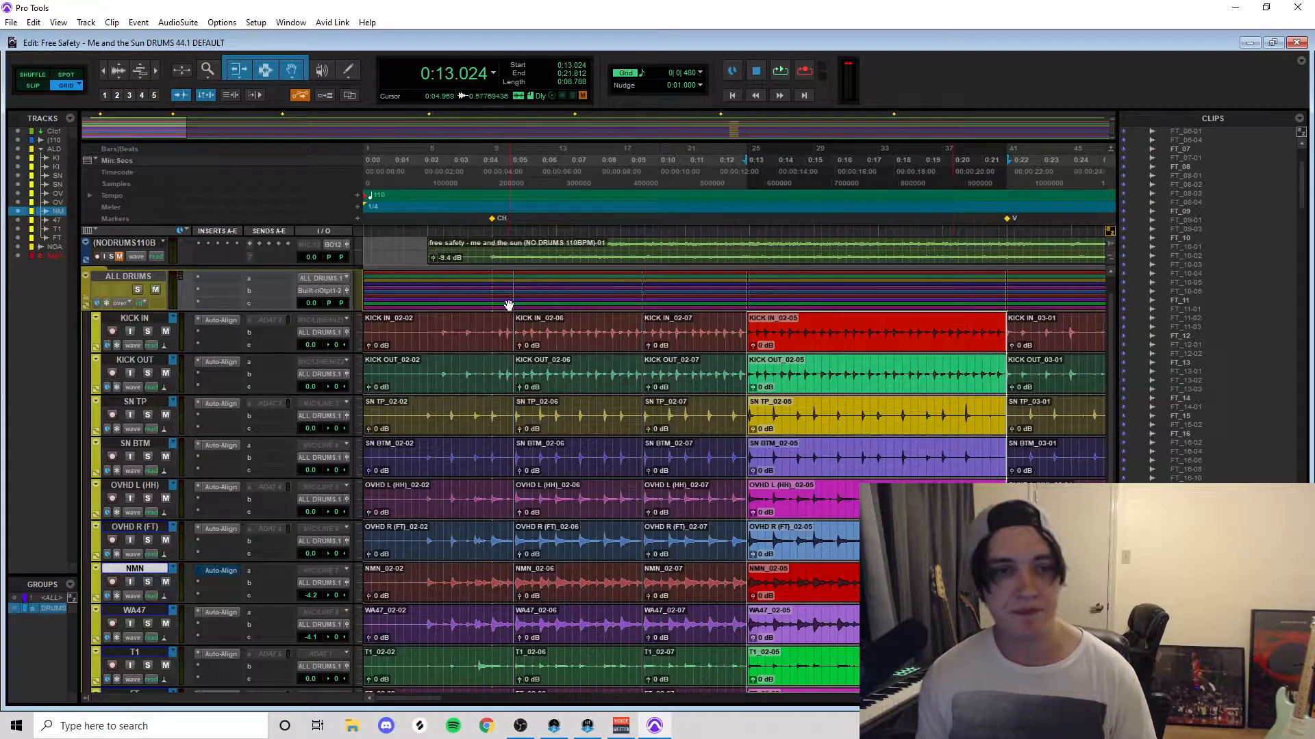
pyautogui.keyDown('shift'); pyautogui.click(480, 346); pyautogui.keyUp('shift')
# Step: Open Beat Detective in Clip Separation mode and turn off the DRUMS group
pyautogui.click(138, 22)
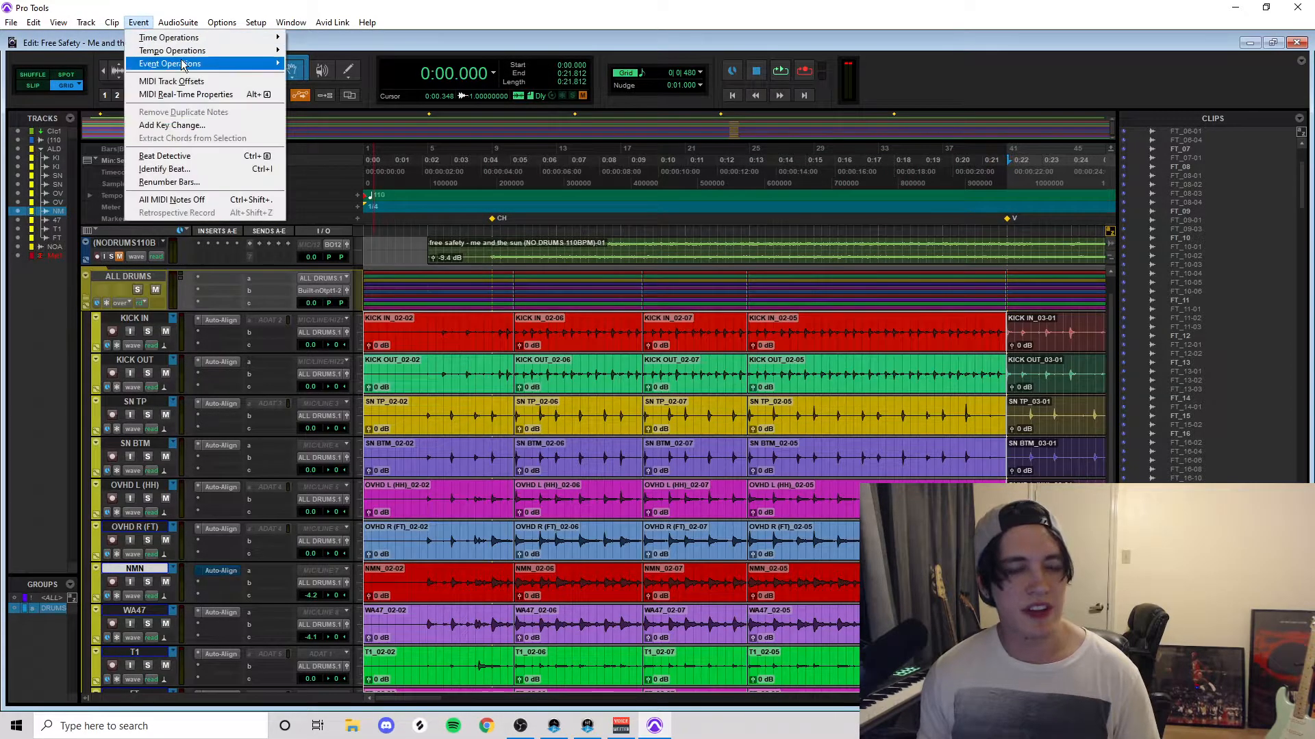
pyautogui.click(209, 157)
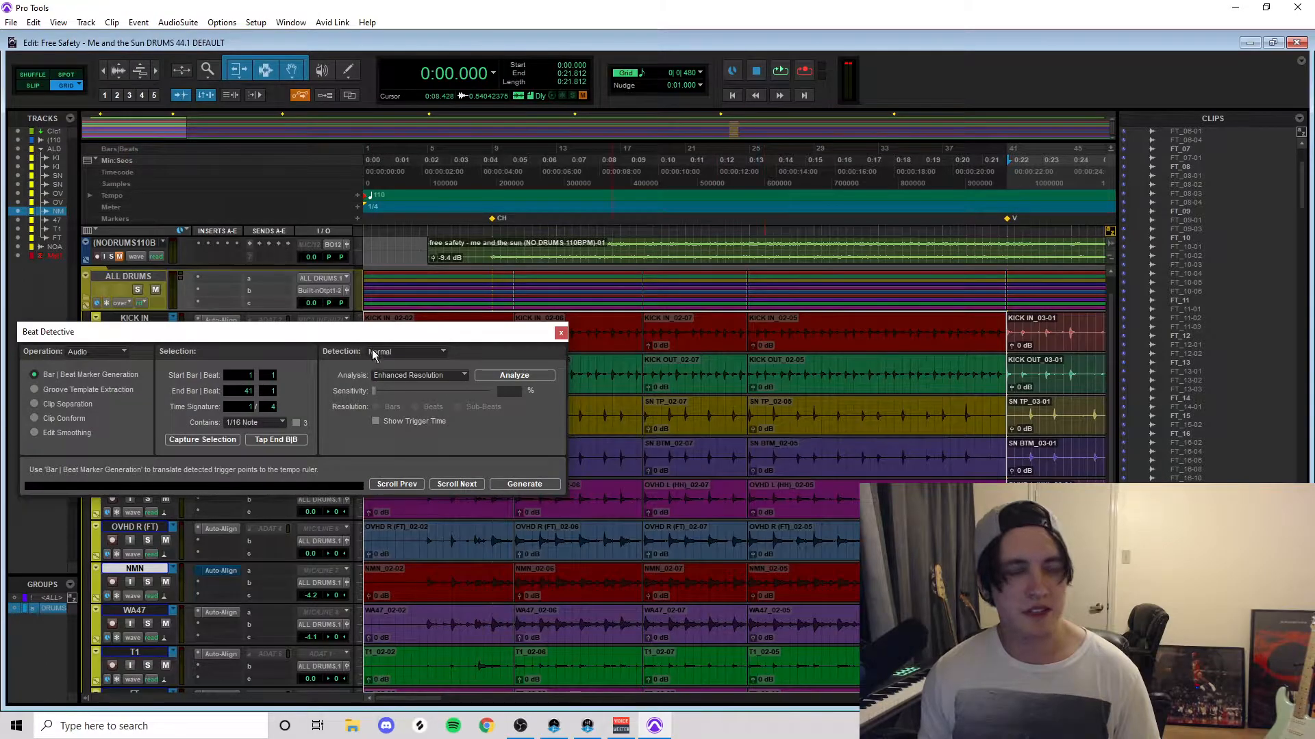
pyautogui.moveTo(347, 333); pyautogui.dragTo(616, 237)
pyautogui.moveTo(878, 101); pyautogui.dragTo(911, 95)
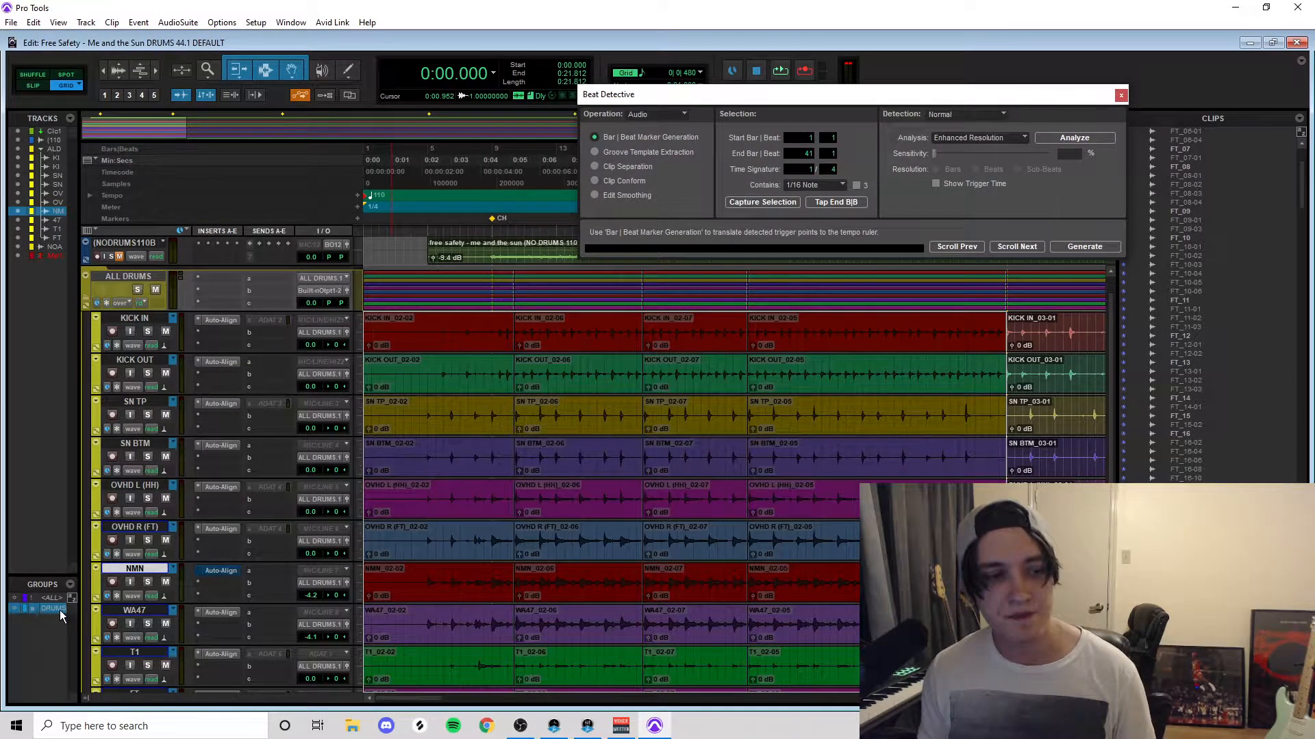
pyautogui.click(599, 165)
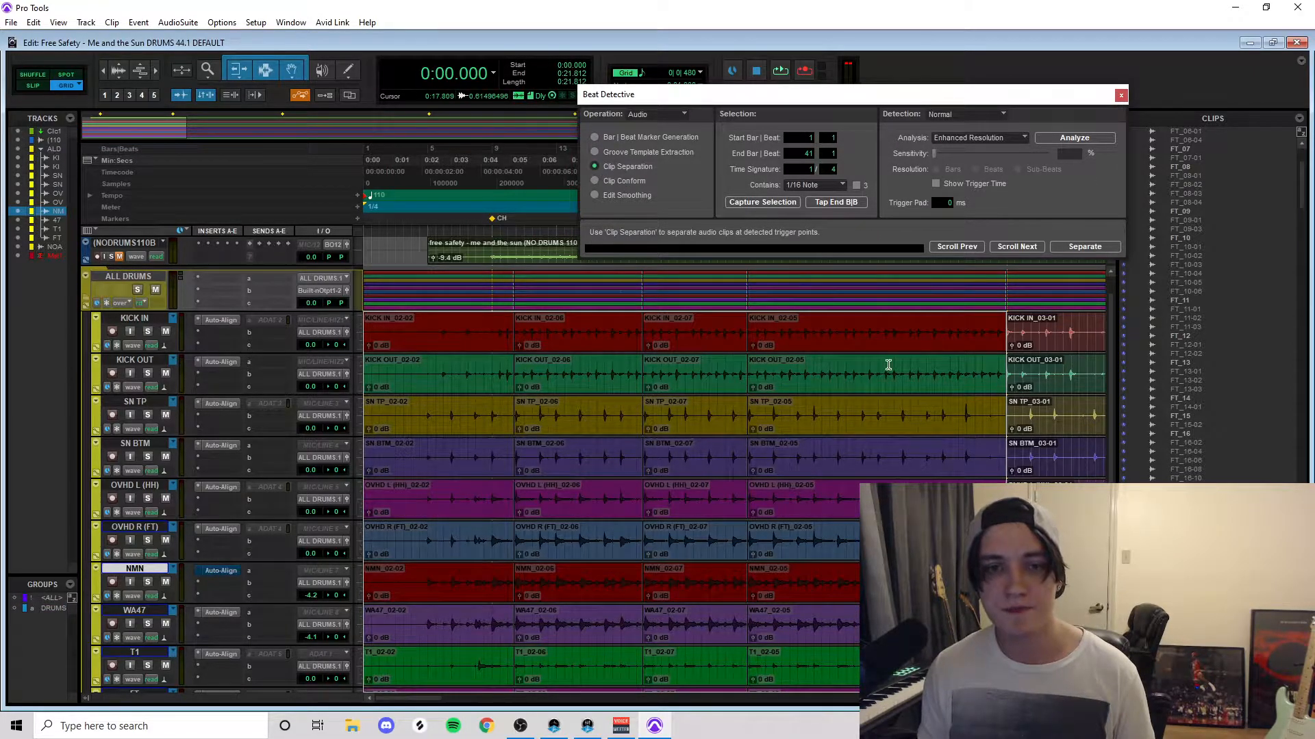
# Step: Select only the KICK IN clips from the session start to the V marker
pyautogui.click(888, 365)
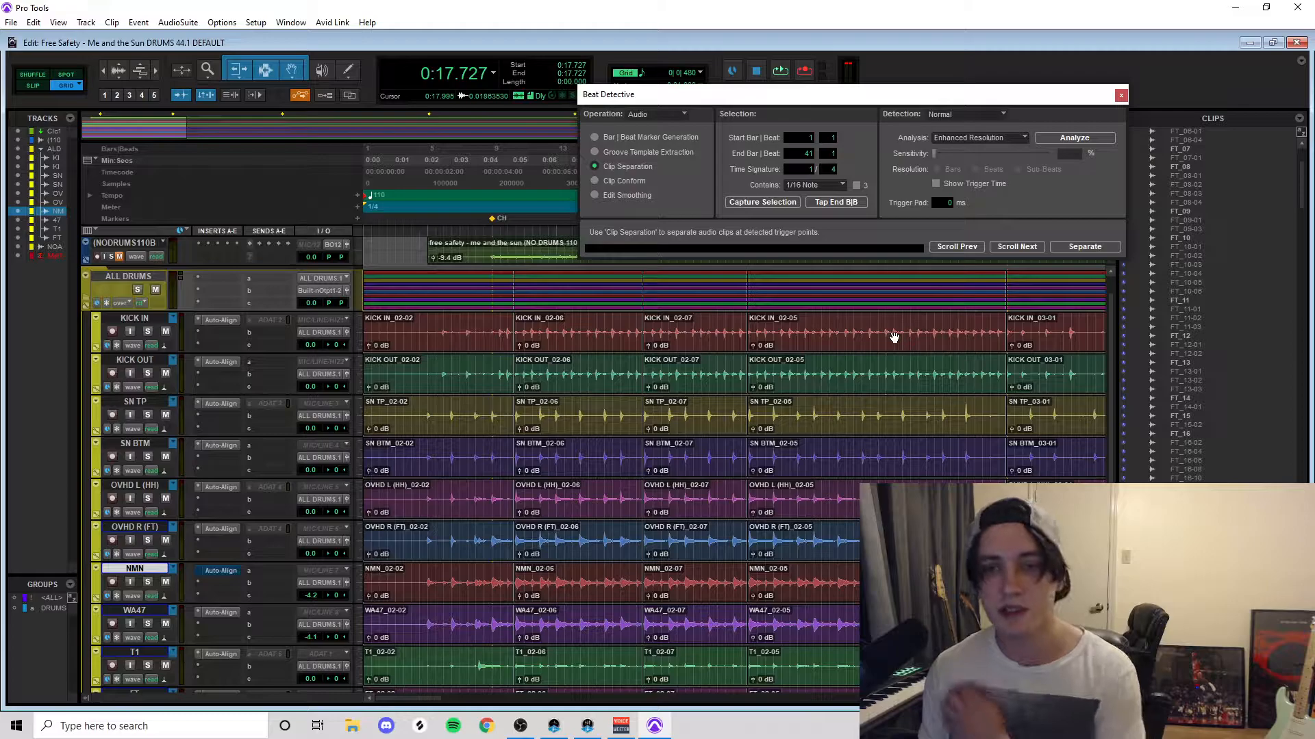
pyautogui.click(871, 338)
pyautogui.keyDown('shift'); pyautogui.click(448, 339); pyautogui.keyUp('shift')
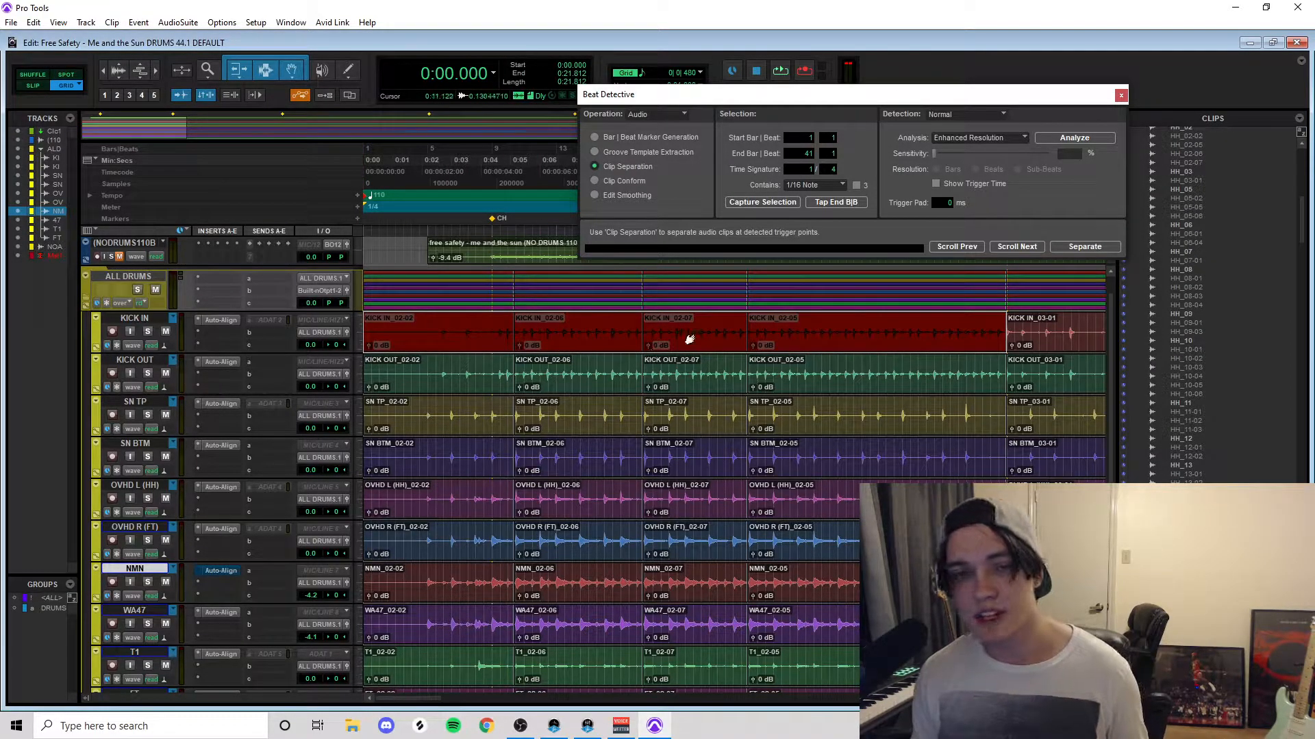
pyautogui.click(810, 414)
pyautogui.keyDown('shift'); pyautogui.click(420, 432); pyautogui.keyUp('shift')
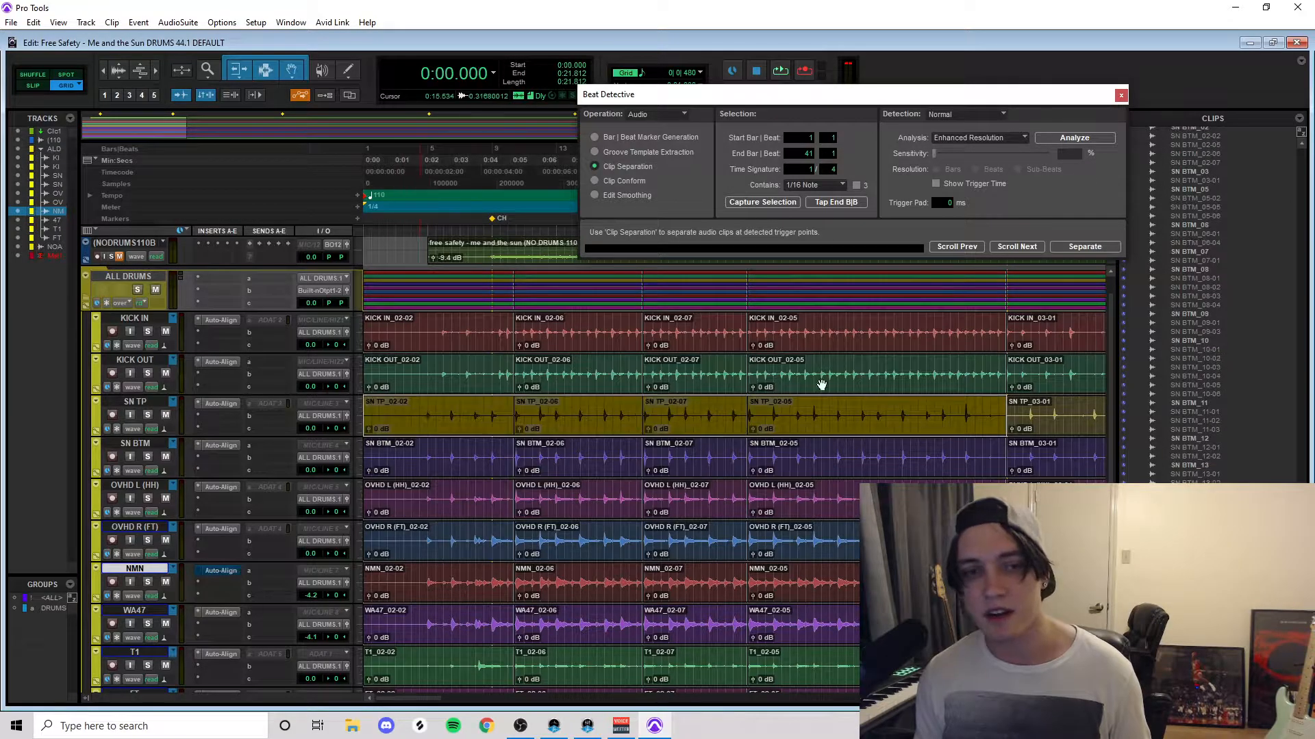
pyautogui.click(831, 348)
pyautogui.keyDown('shift'); pyautogui.click(484, 343); pyautogui.keyUp('shift')
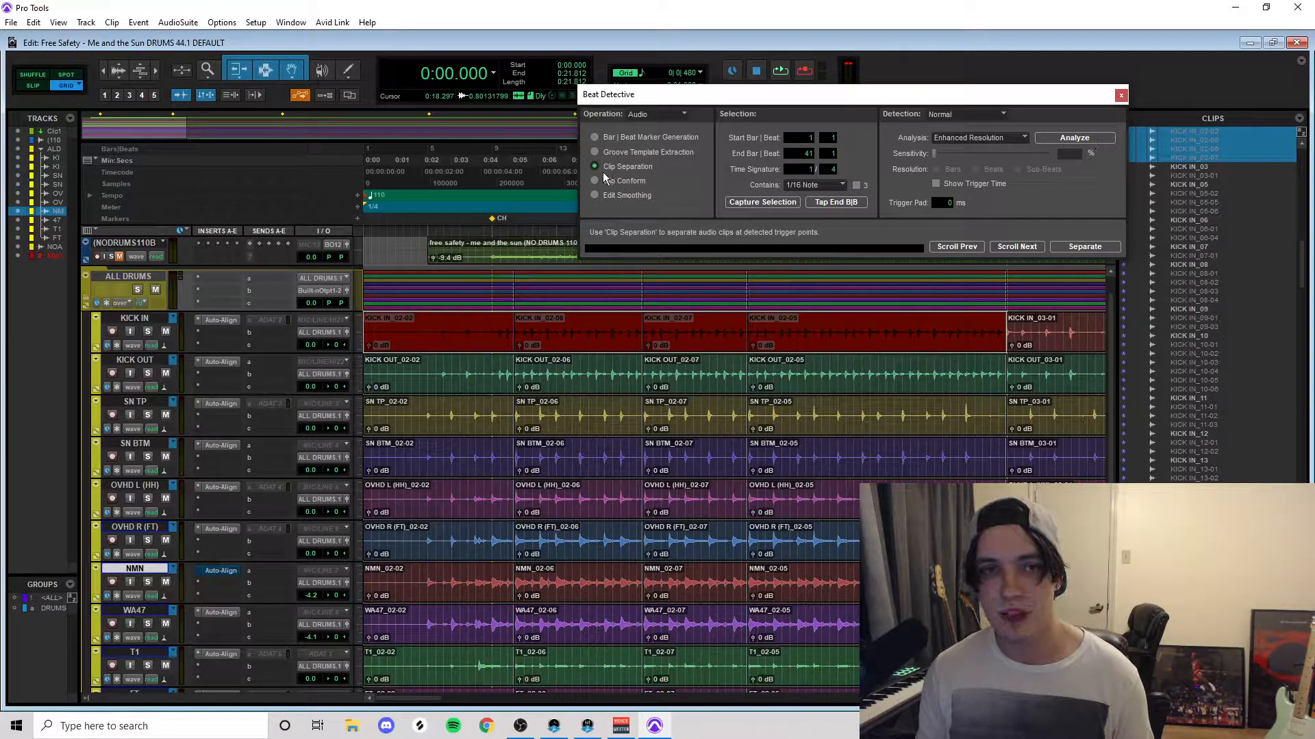
# Step: Analyze the selected KICK IN clips for triggers at 24% sensitivity and check the trigger lines in the last selected clip
pyautogui.click(1067, 139)
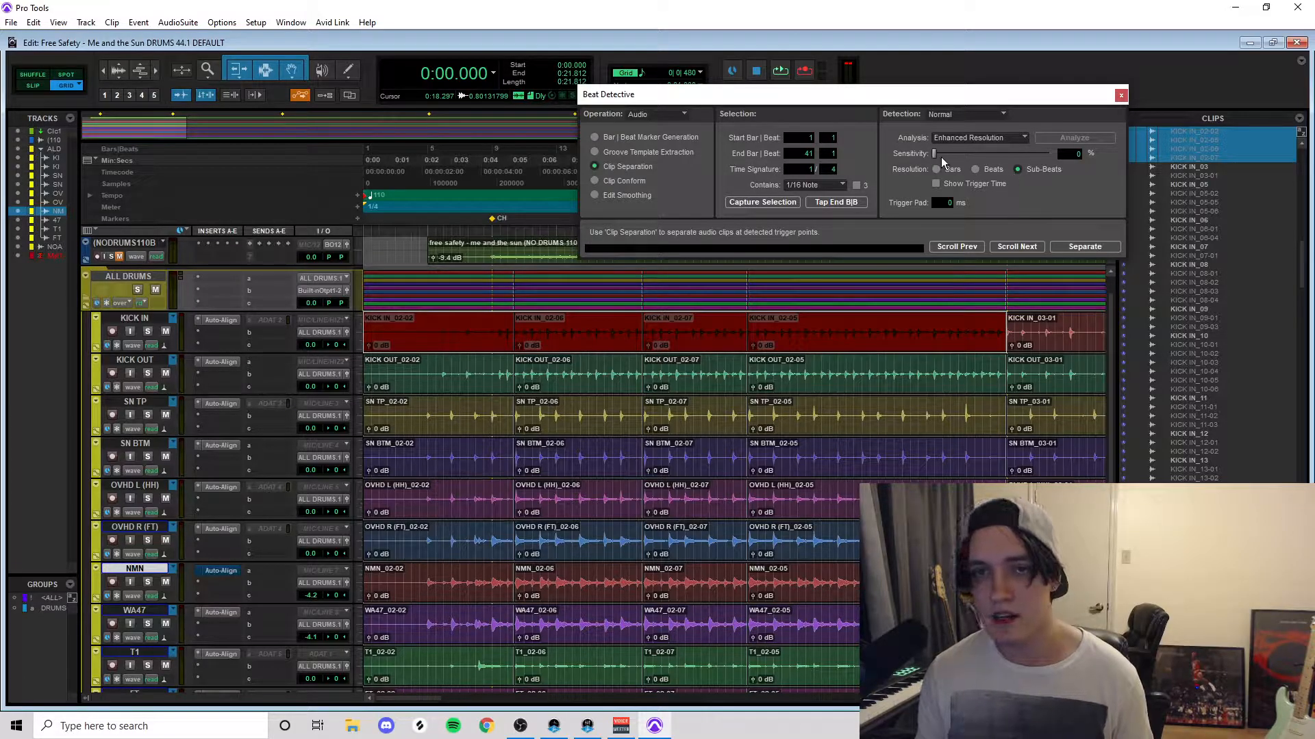
pyautogui.moveTo(935, 155); pyautogui.dragTo(961, 156)
pyautogui.click(868, 347)
pyautogui.press('t')
pyautogui.press('t')
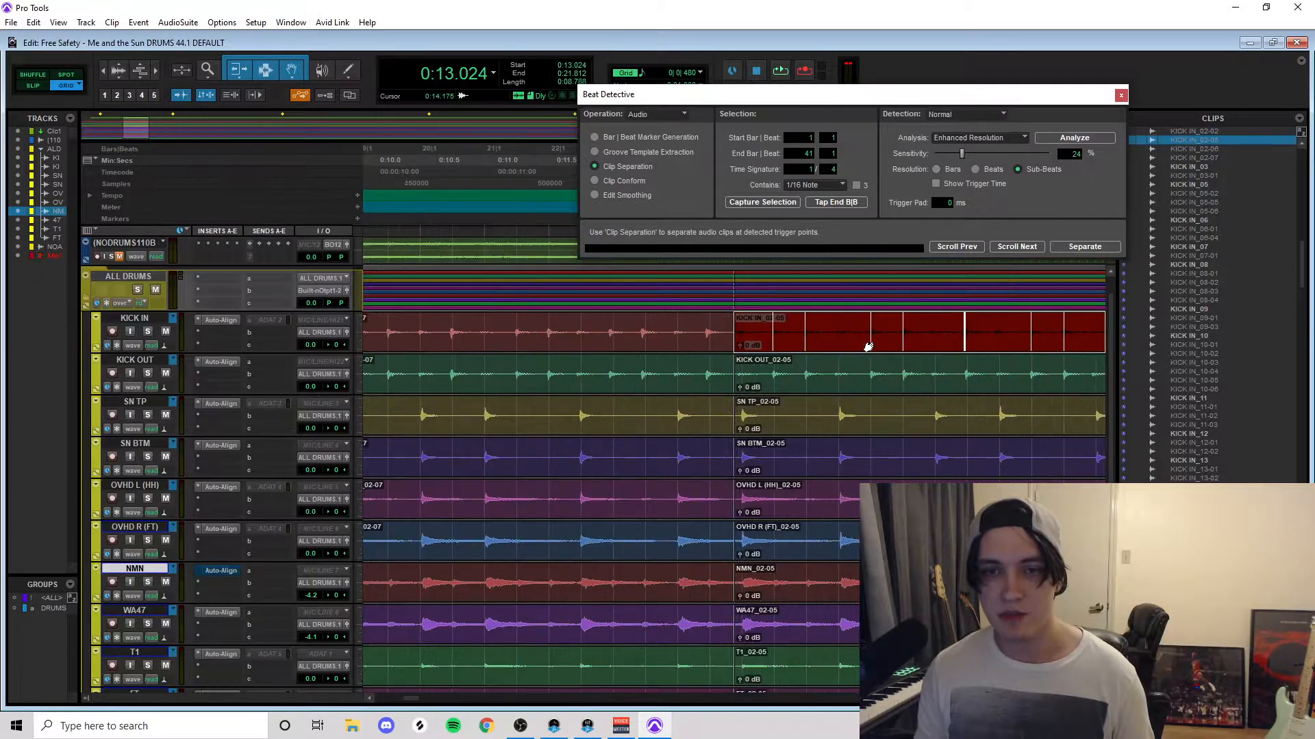
pyautogui.hscroll(6, 841, 469)
pyautogui.hscroll(-2, 841, 469)
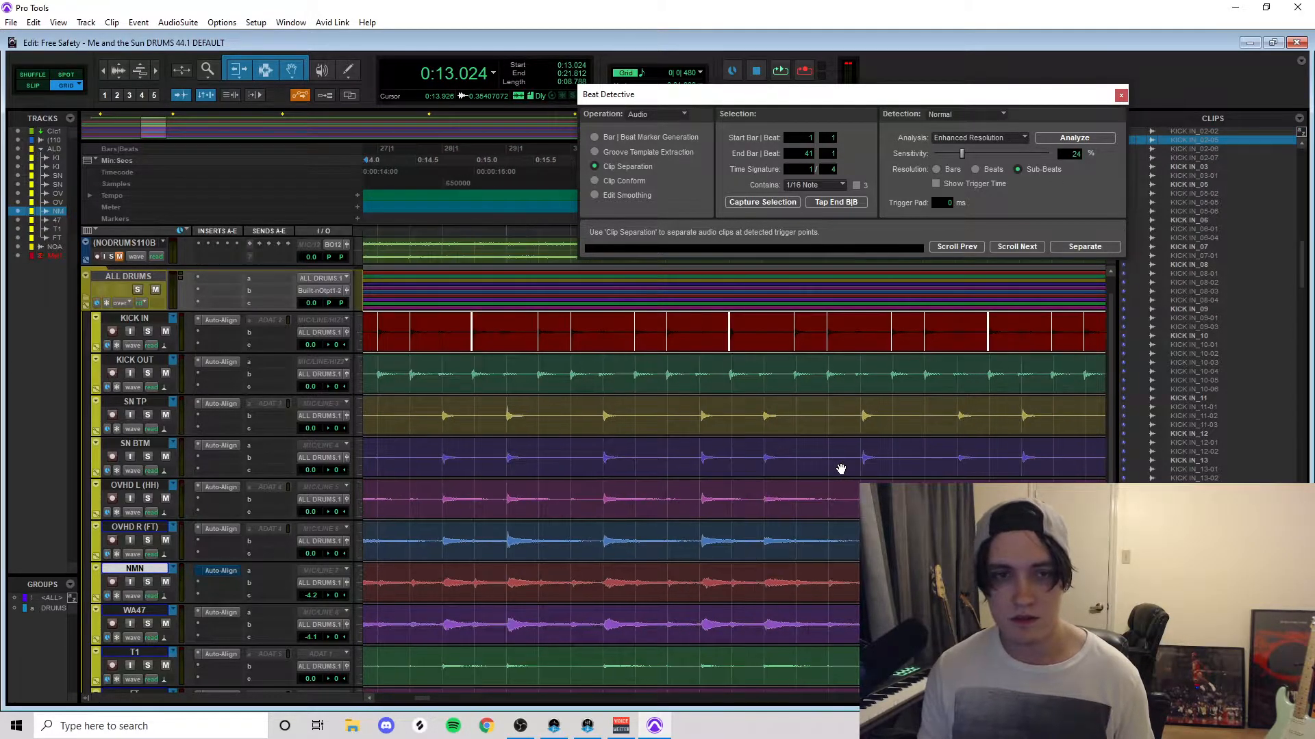
pyautogui.press('r')
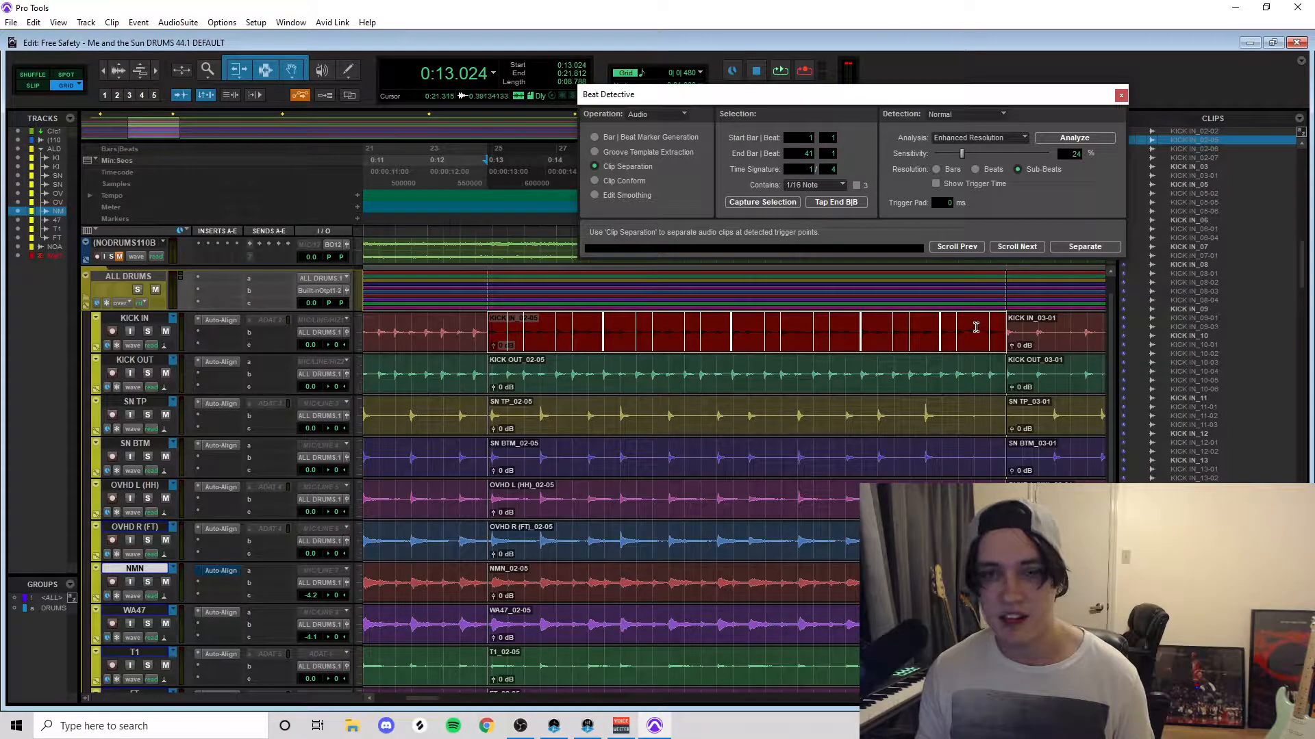
# Step: Set the trigger sensitivity to 34% and check the triggers across the second, third and fourth KICK IN clips
pyautogui.moveTo(962, 156); pyautogui.dragTo(974, 157)
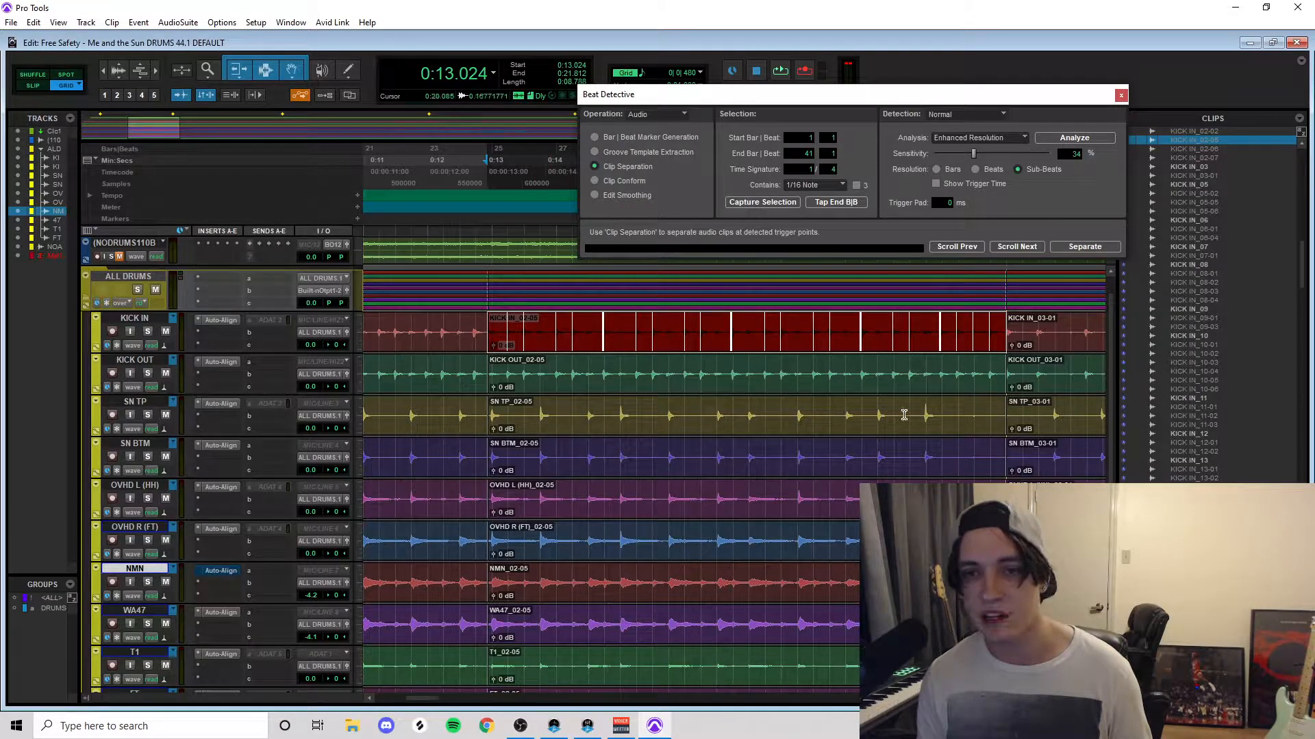
pyautogui.press('r')
pyautogui.click(568, 347)
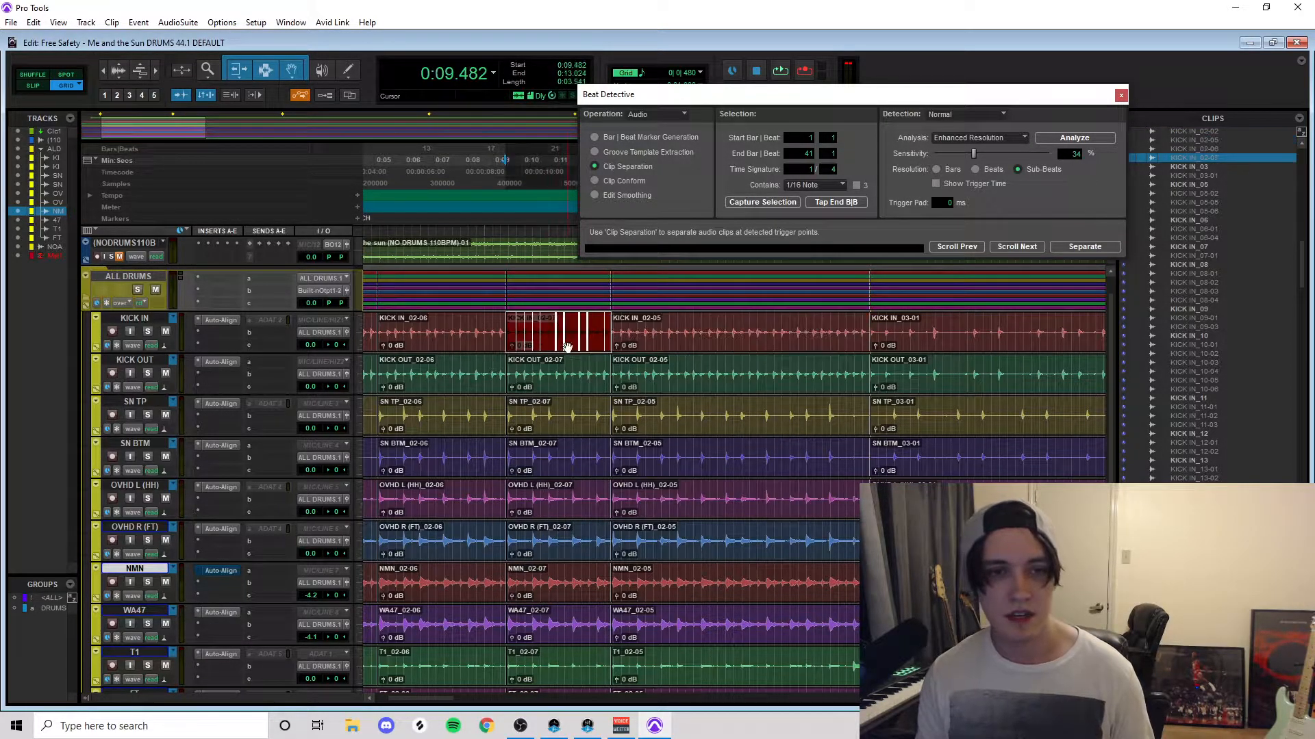
pyautogui.press('t')
pyautogui.press('t')
pyautogui.press('r')
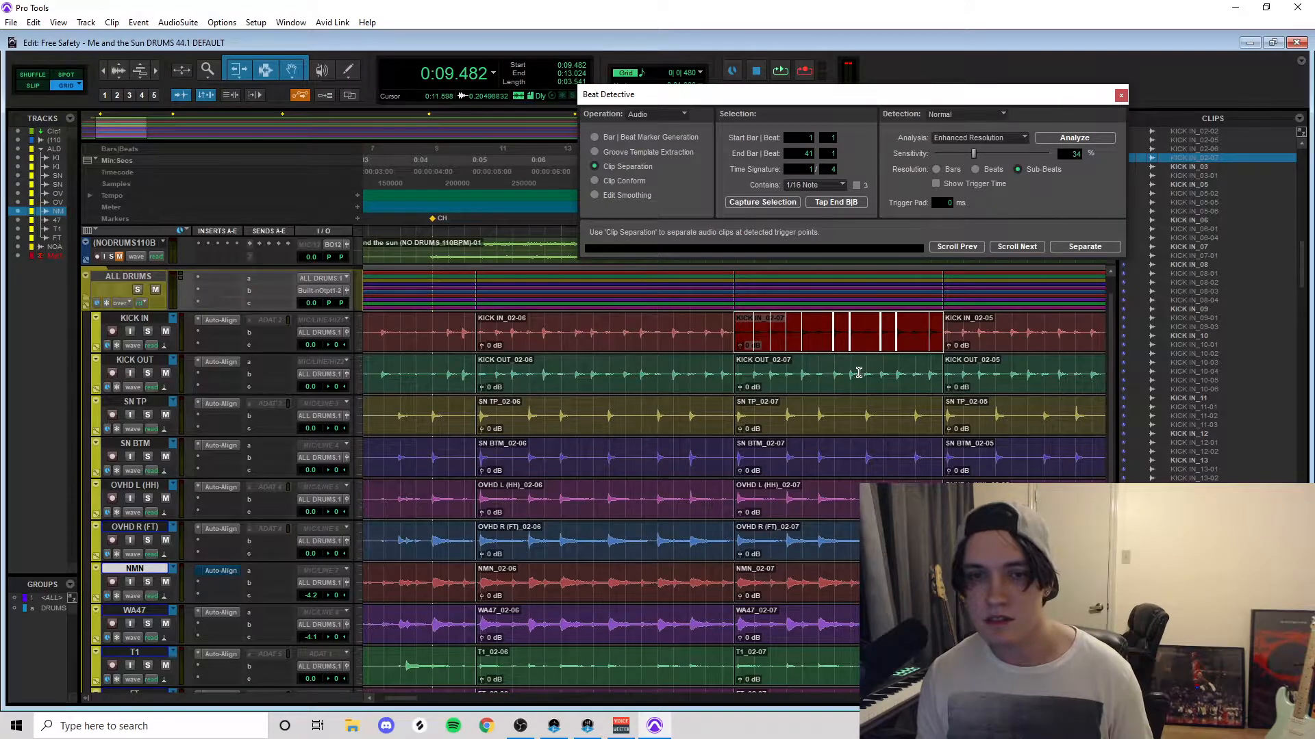
pyautogui.click(624, 349)
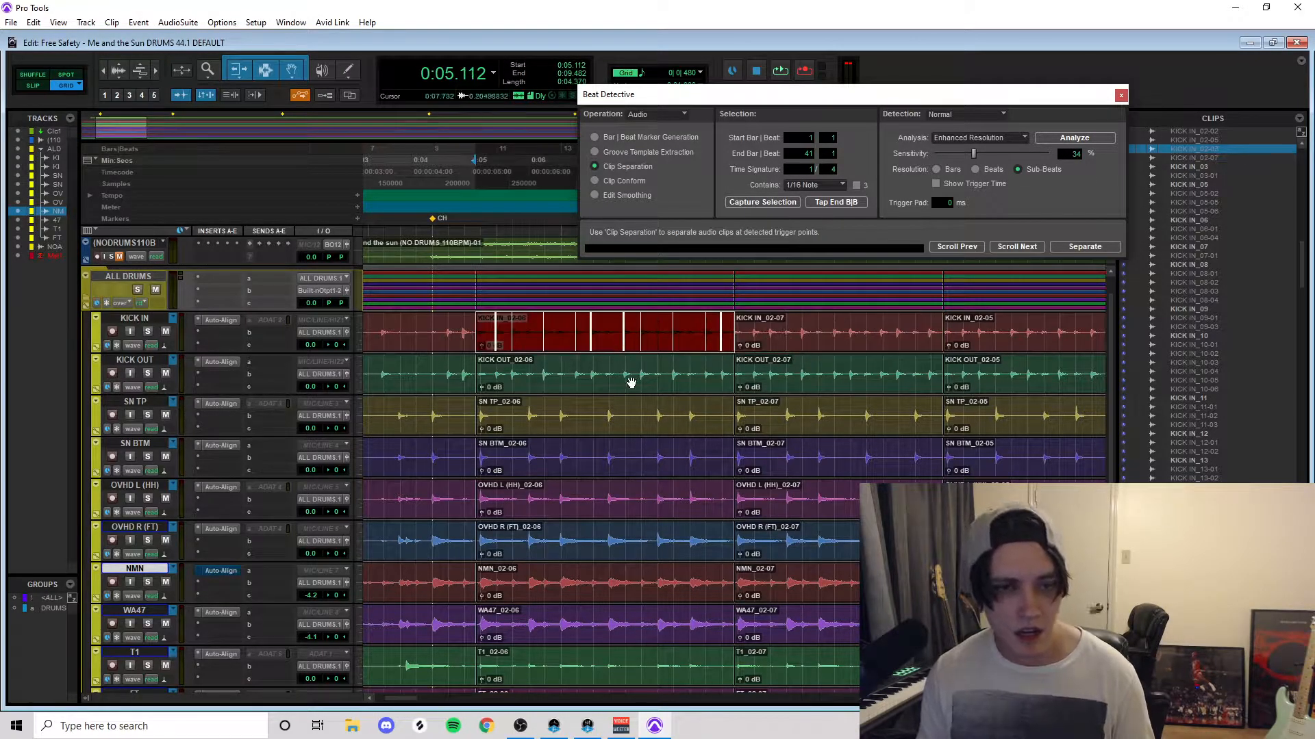
pyautogui.press('r')
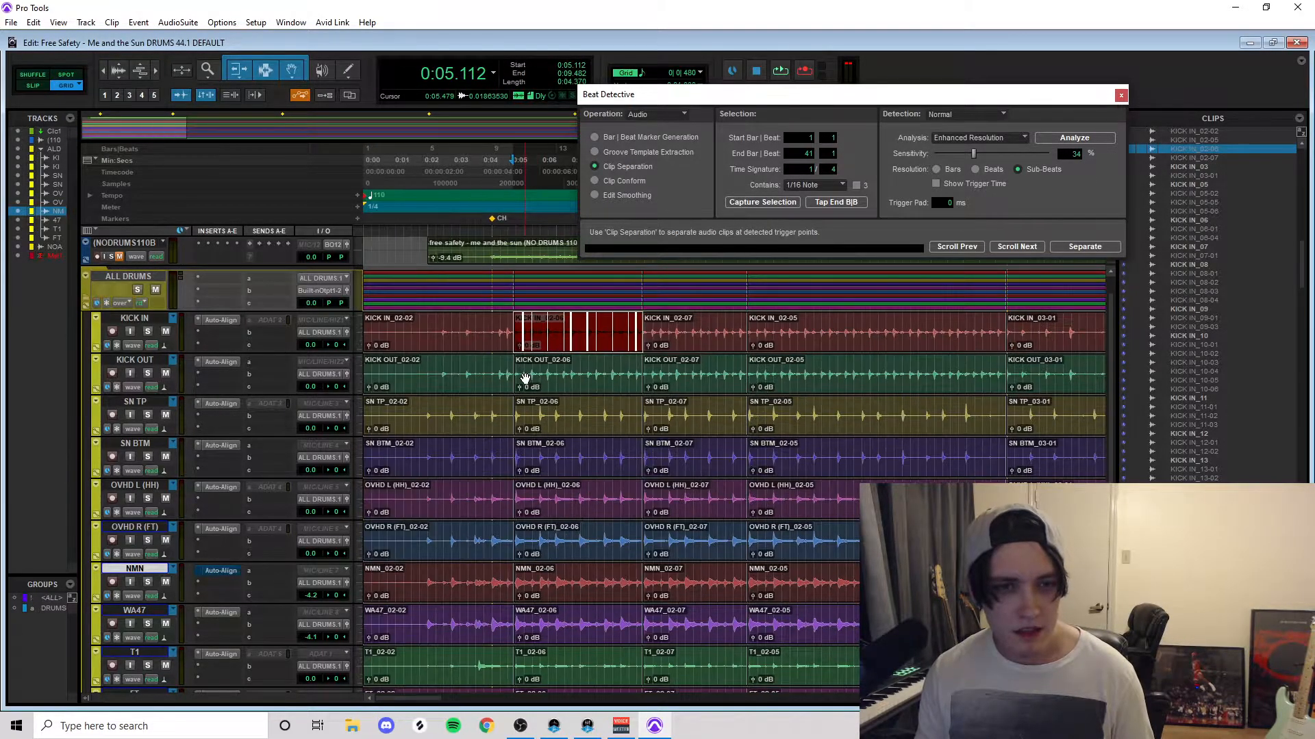
# Step: Delete the false trigger at about 0:03.0 in the first KICK IN clip and add a manual one at about 0:03.15
pyautogui.click(478, 342)
pyautogui.press('t')
pyautogui.press('t')
pyautogui.press('t')
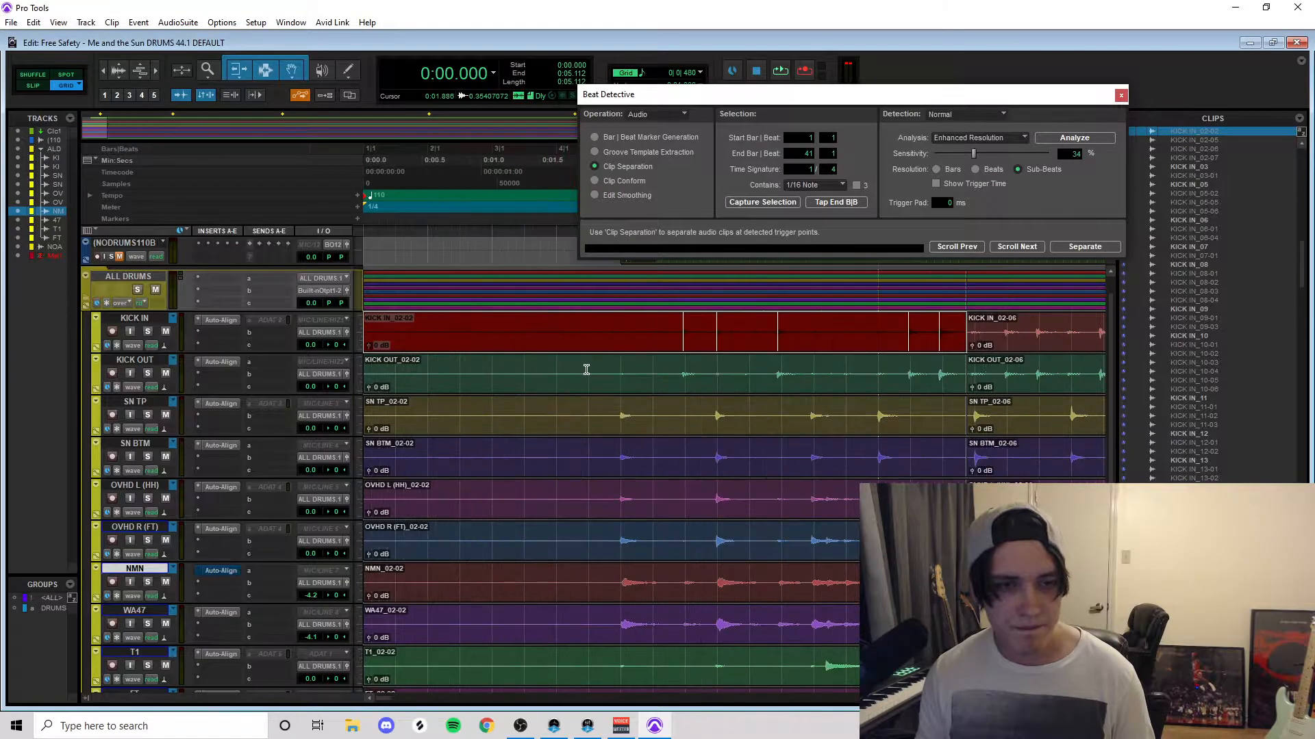
pyautogui.press('r')
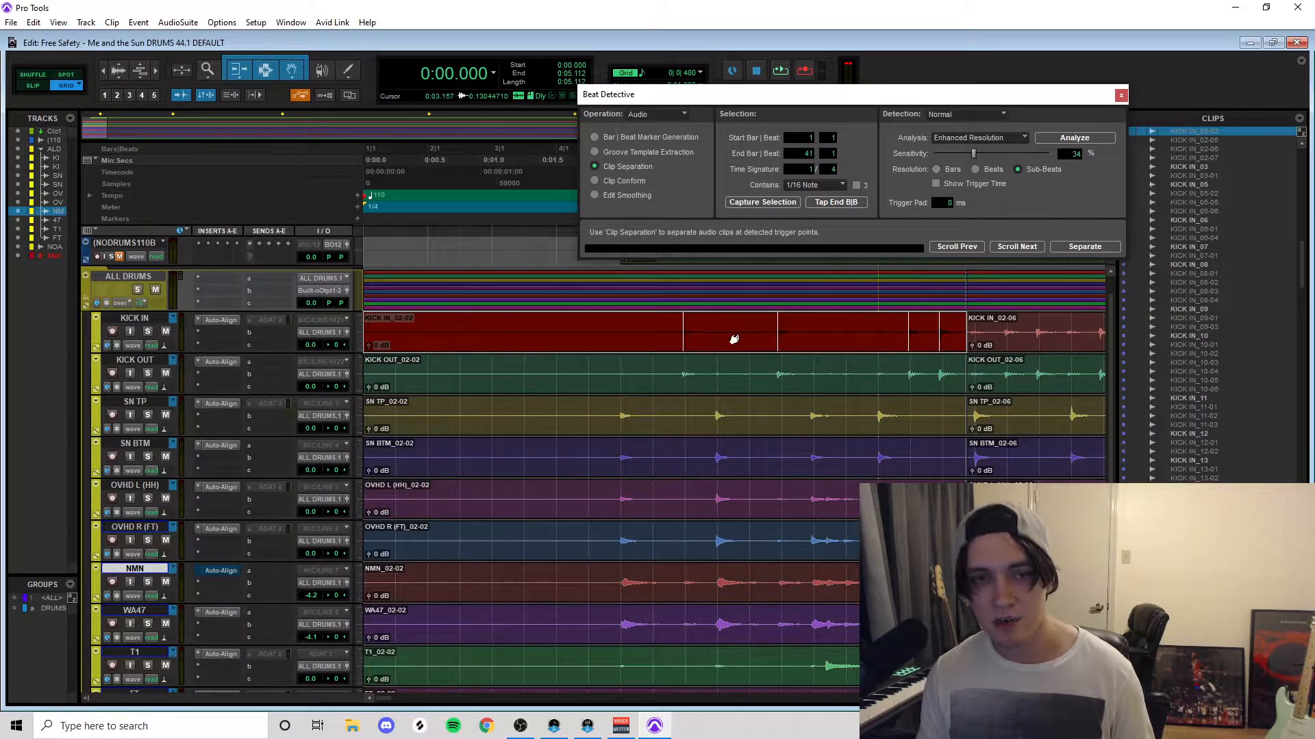
pyautogui.click(734, 339)
pyautogui.click(660, 275)
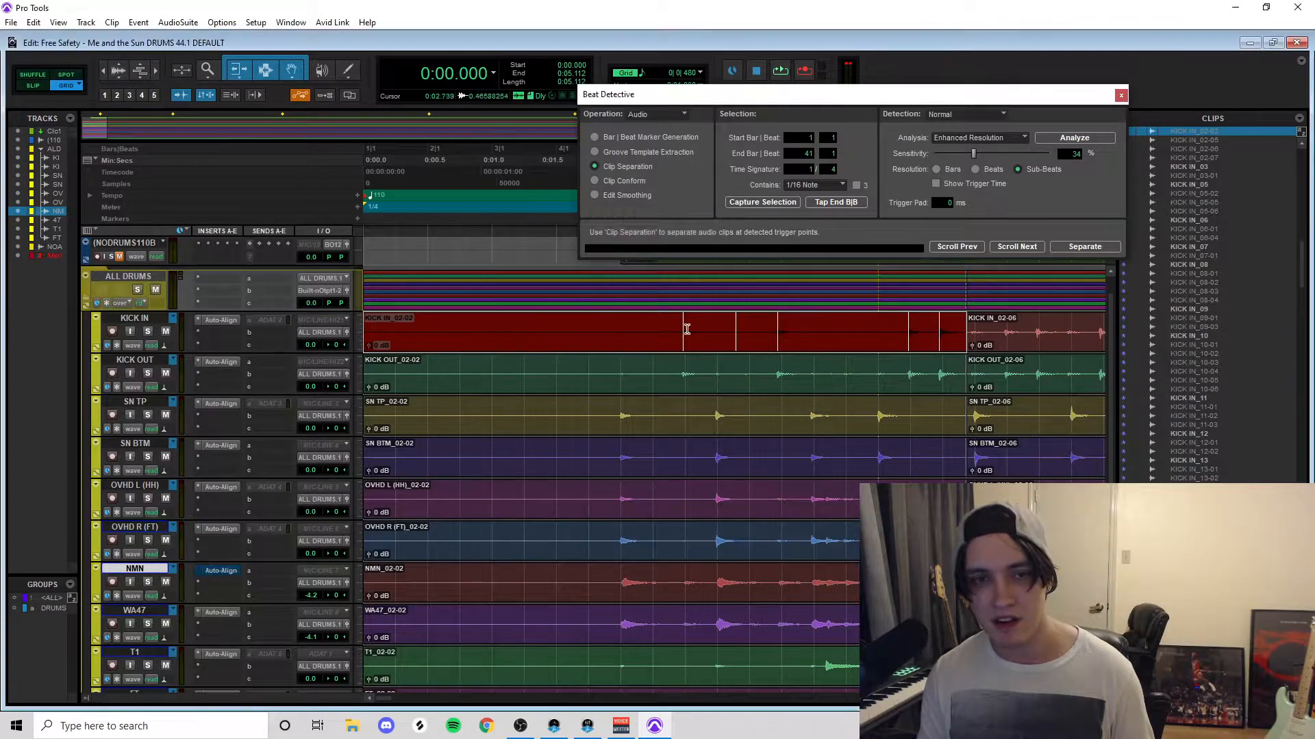
# Step: Reselect all KICK IN clips up to the V marker and add only their unique triggers to the Beat Detective collection
pyautogui.press('r')
pyautogui.press('r')
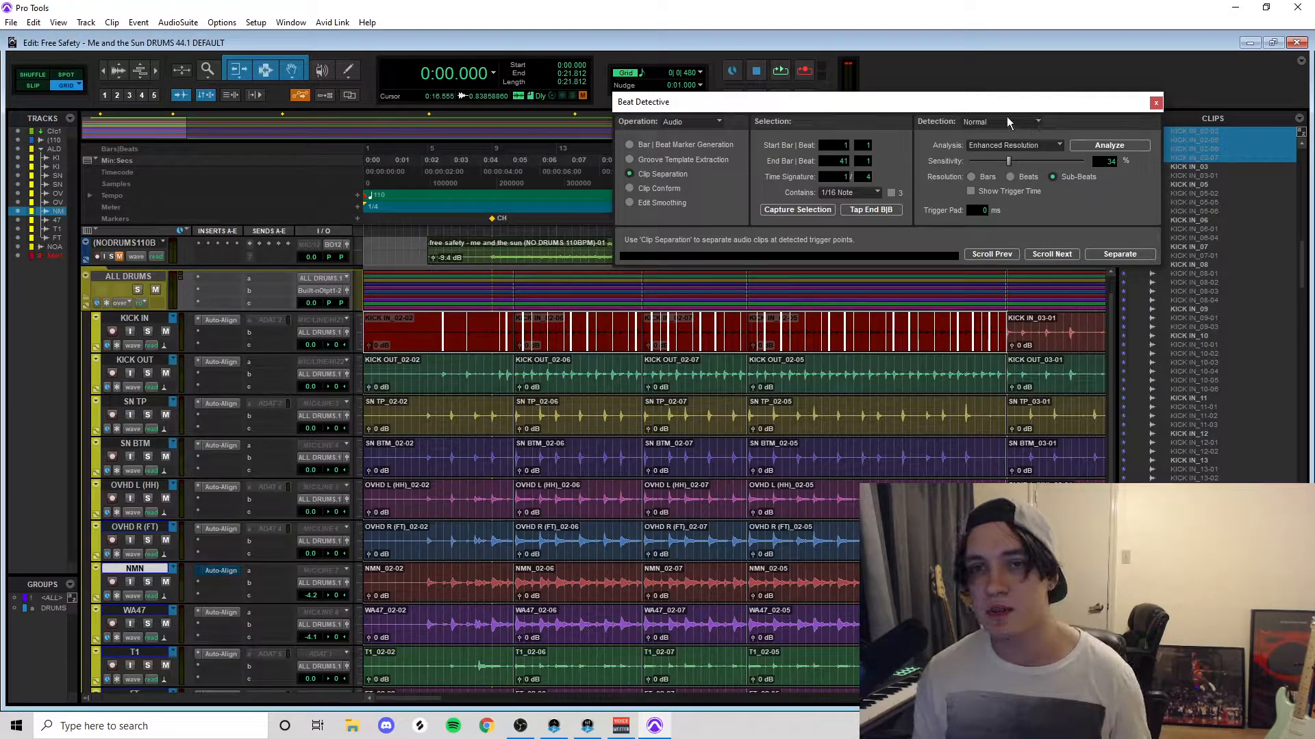
pyautogui.click(1008, 122)
pyautogui.click(1046, 133)
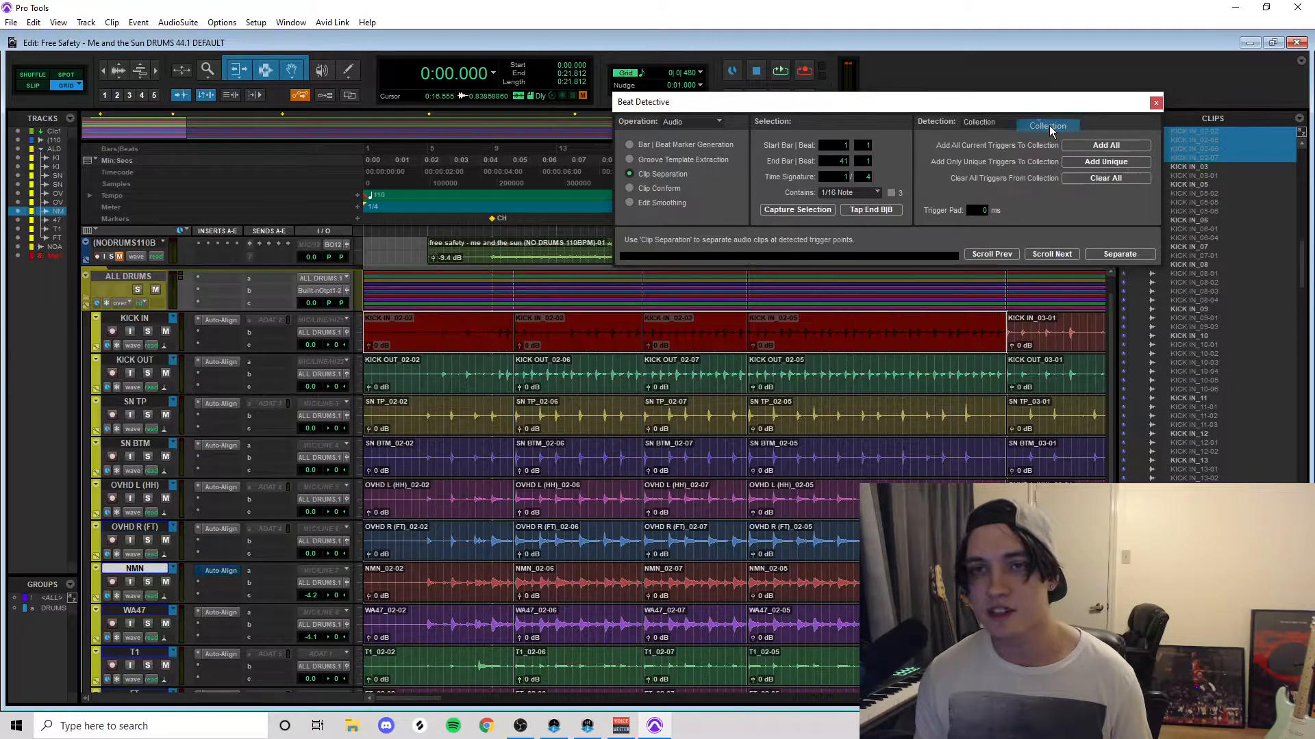
pyautogui.click(1113, 164)
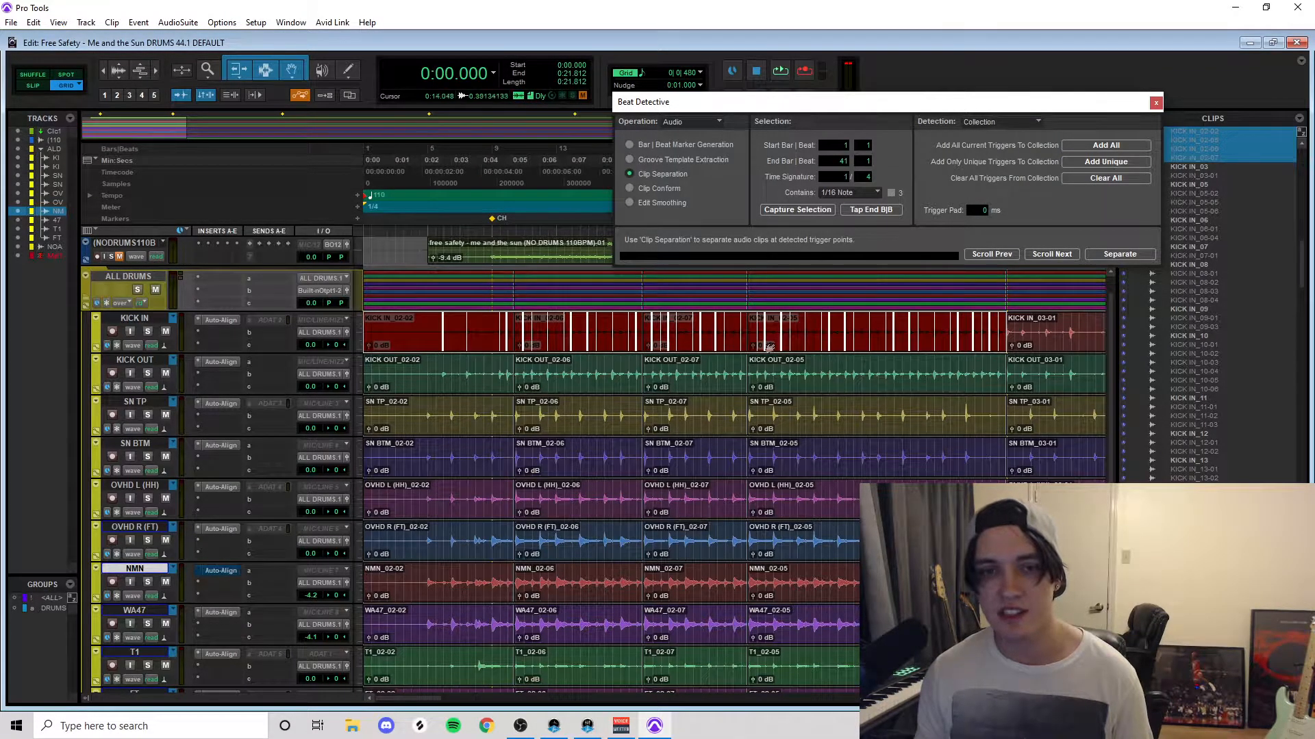
# Step: Return Beat Detective to Normal detection and analyze the first four SN TP clips with Enhanced Resolution at 34% sensitivity
pyautogui.click(1025, 123)
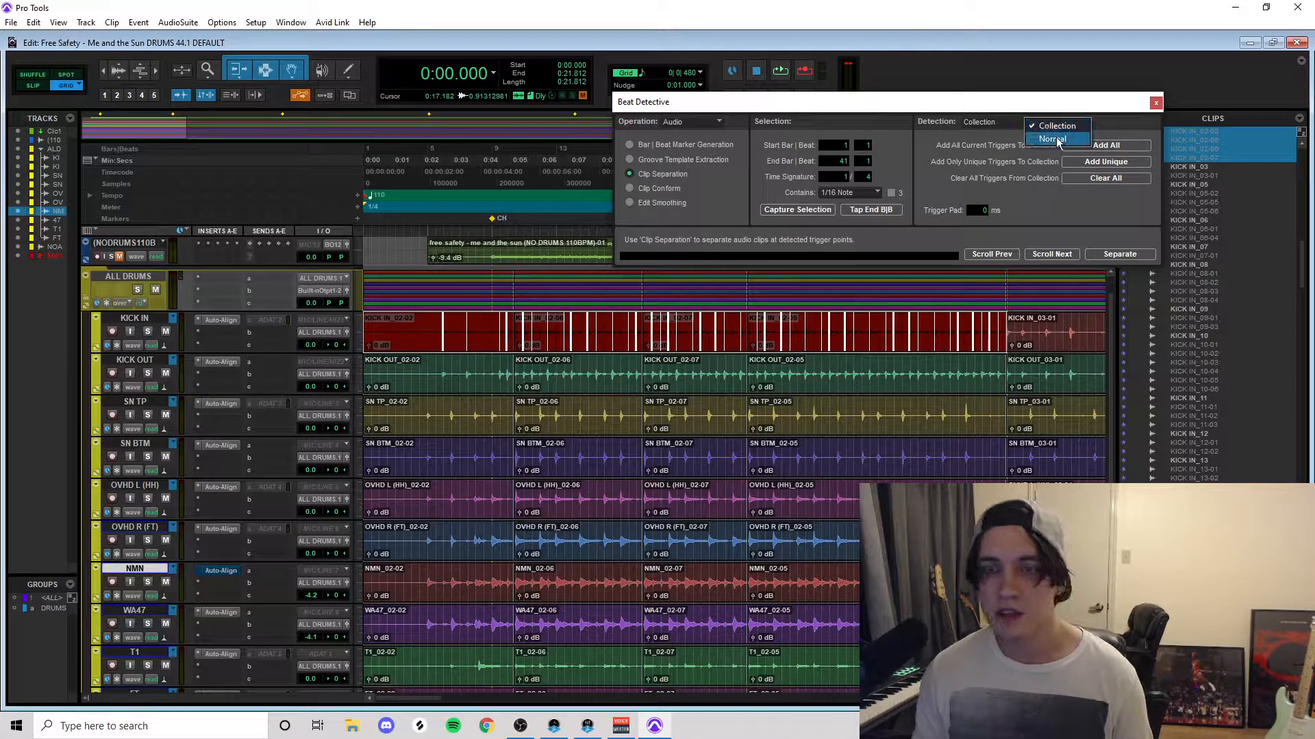
pyautogui.click(1058, 140)
pyautogui.click(856, 421)
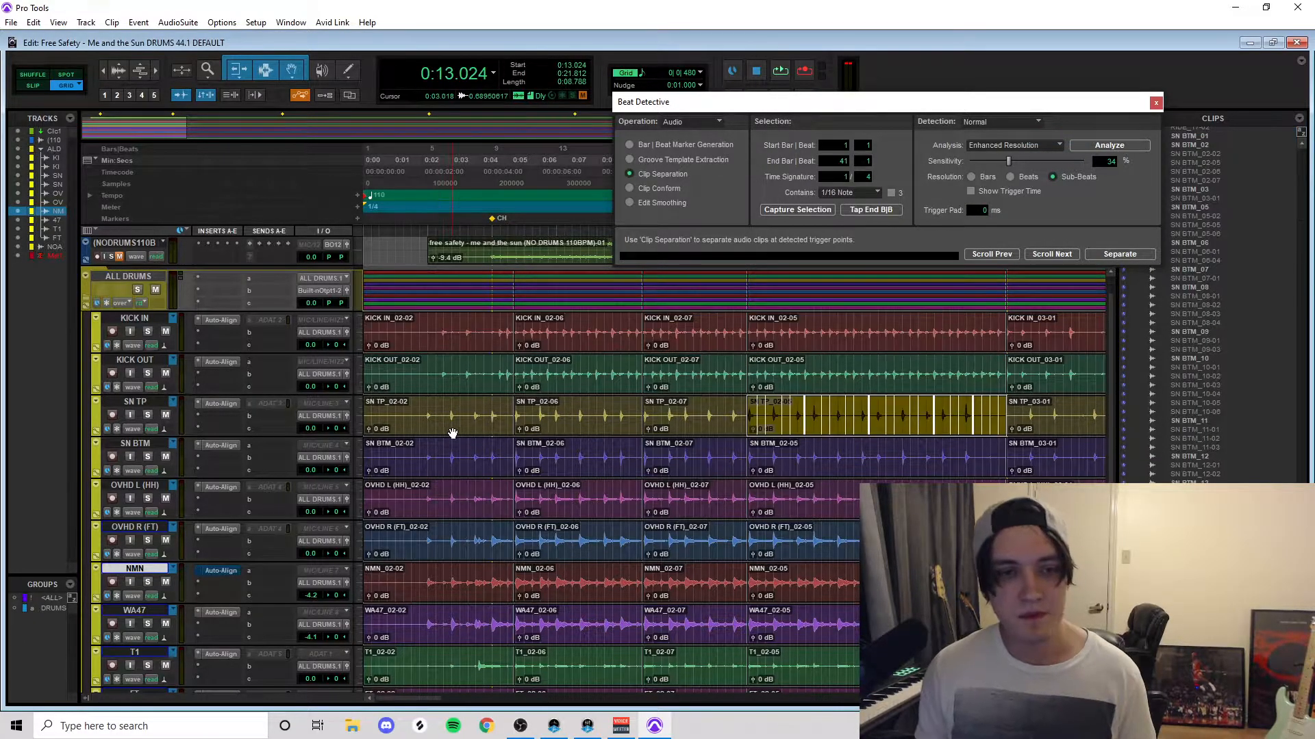
pyautogui.keyDown('shift'); pyautogui.click(450, 432); pyautogui.keyUp('shift')
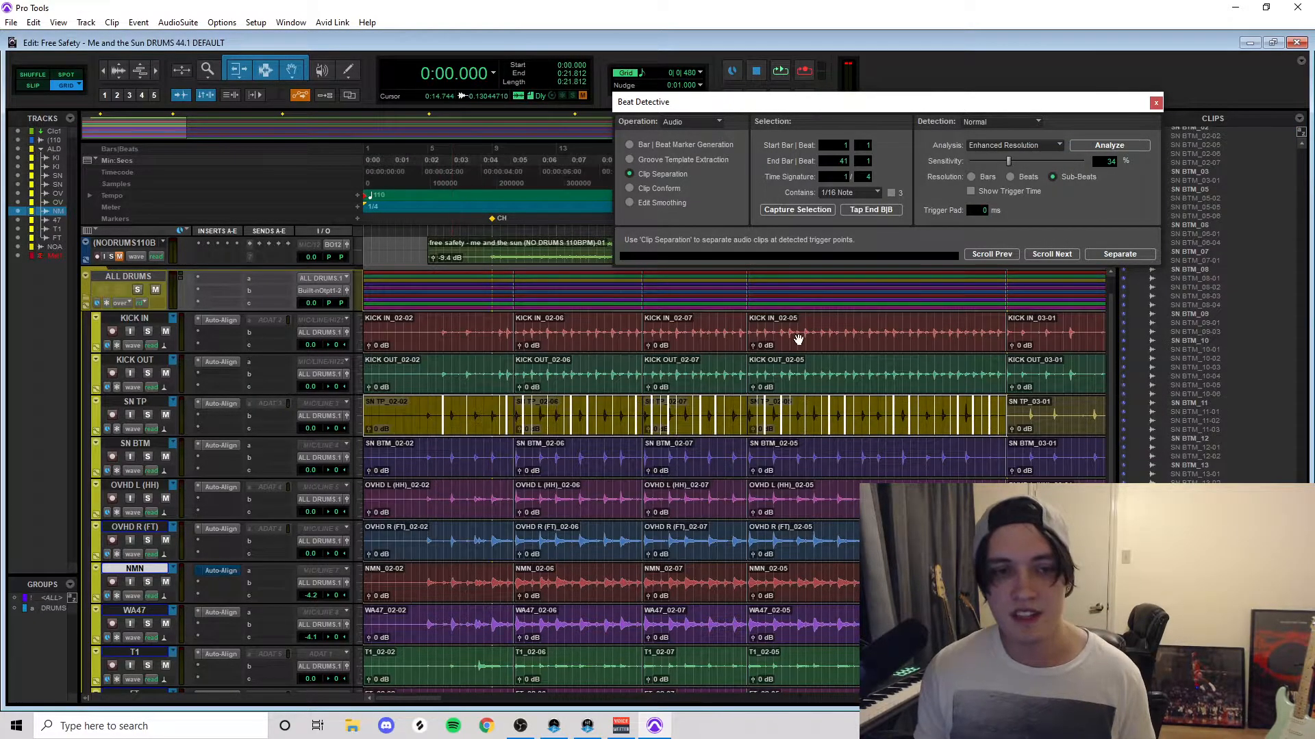
pyautogui.click(1079, 149)
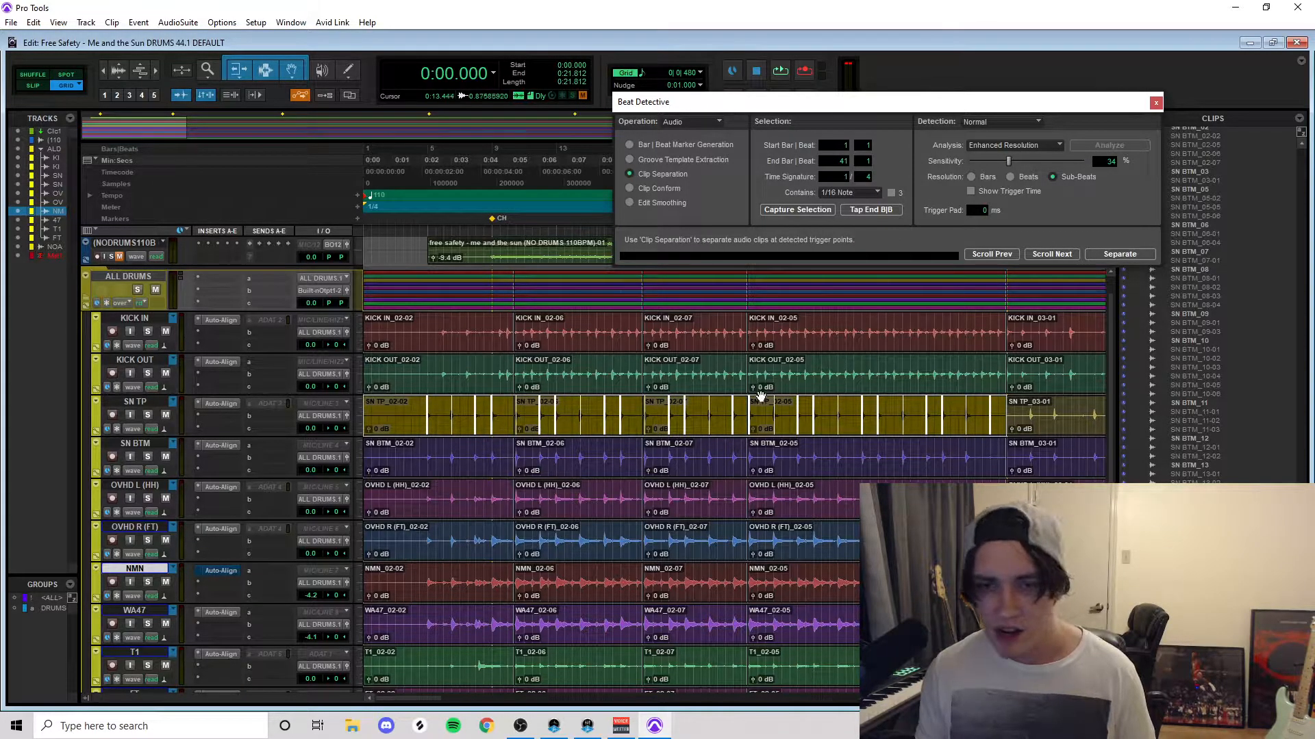
# Step: Check the snare trigger lines against the hits in the fourth SN TP clip
pyautogui.click(883, 424)
pyautogui.press('t')
pyautogui.press('r')
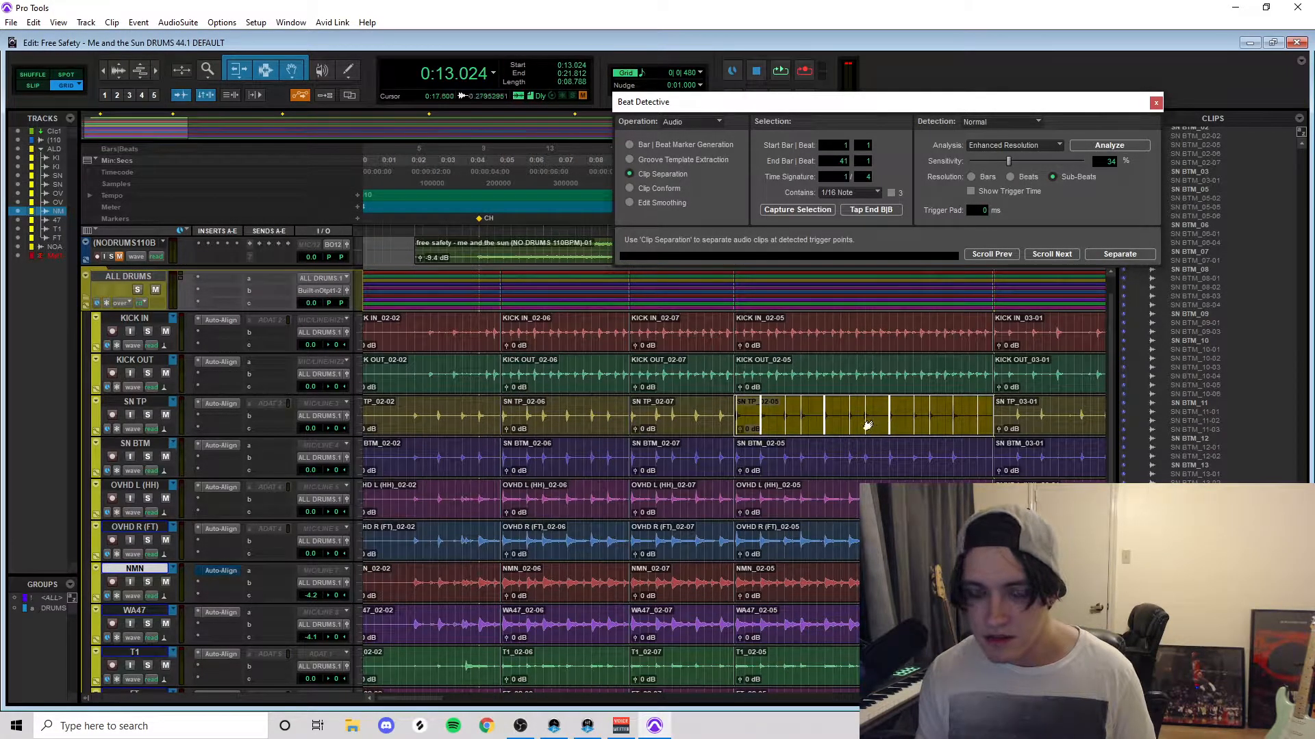
pyautogui.press('t')
pyautogui.press('t')
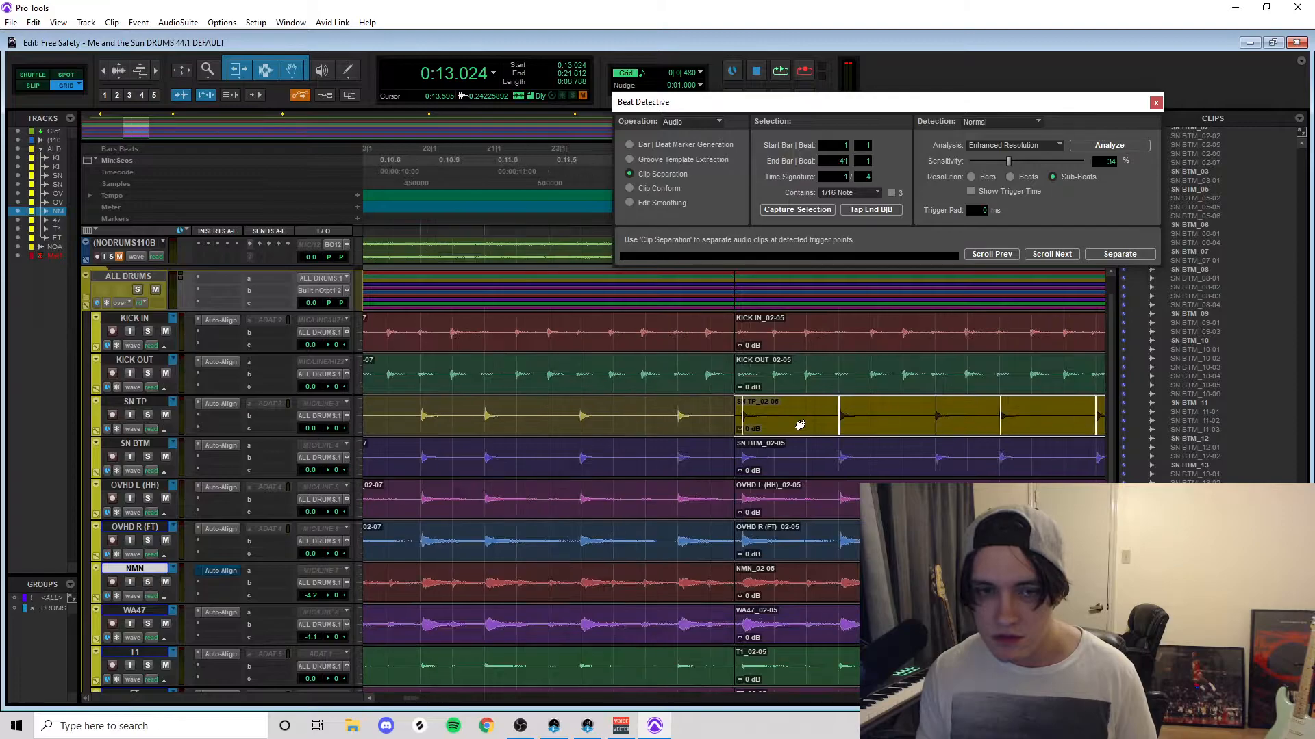
pyautogui.press('r')
pyautogui.press('r')
pyautogui.press('r')
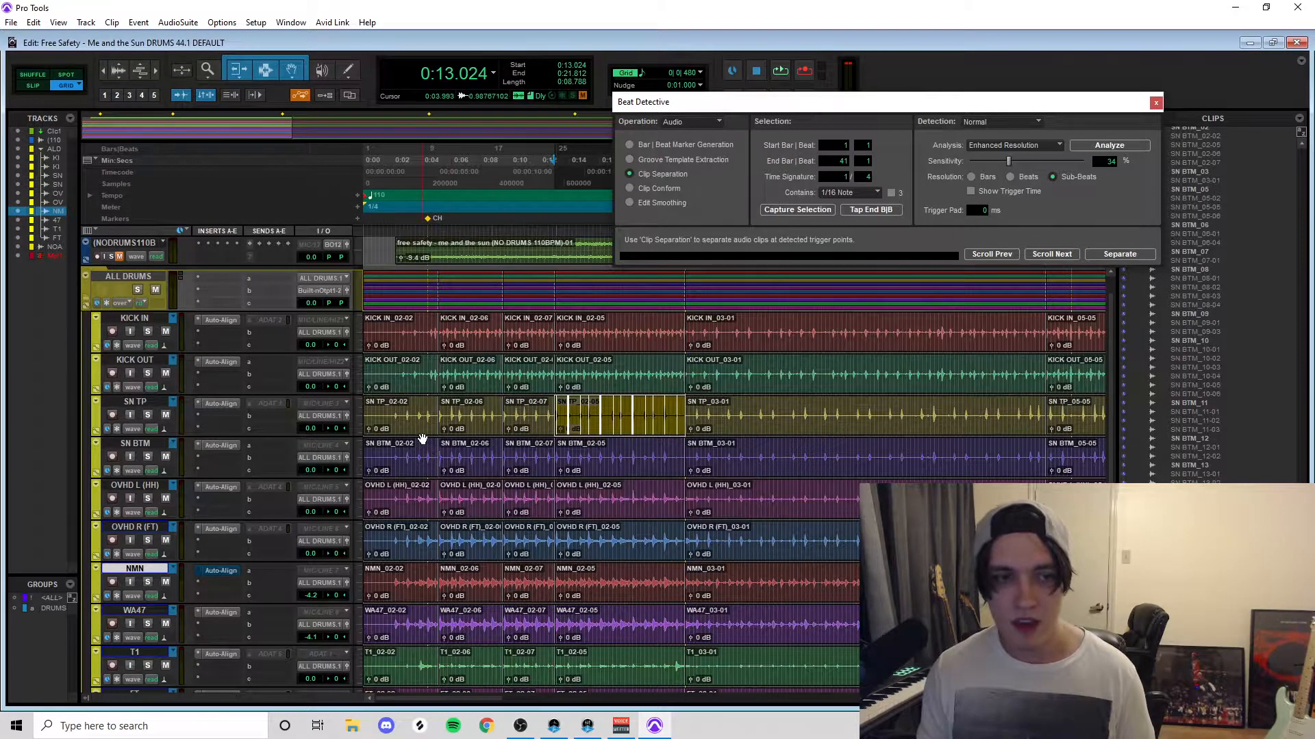
# Step: Reselect the SN TP clips back to the session start and add only their unique triggers to the Beat Detective collection
pyautogui.hotkey('shift', 'Return')
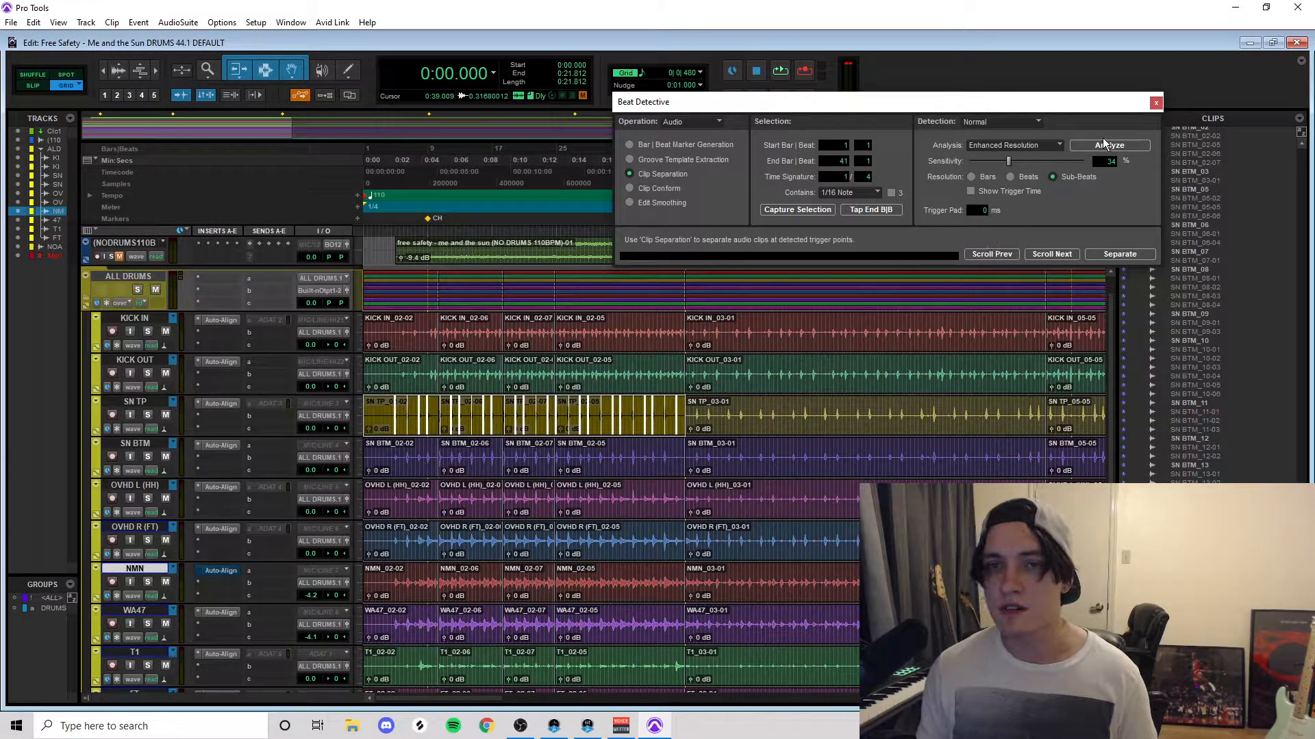
pyautogui.click(1007, 121)
pyautogui.click(1020, 134)
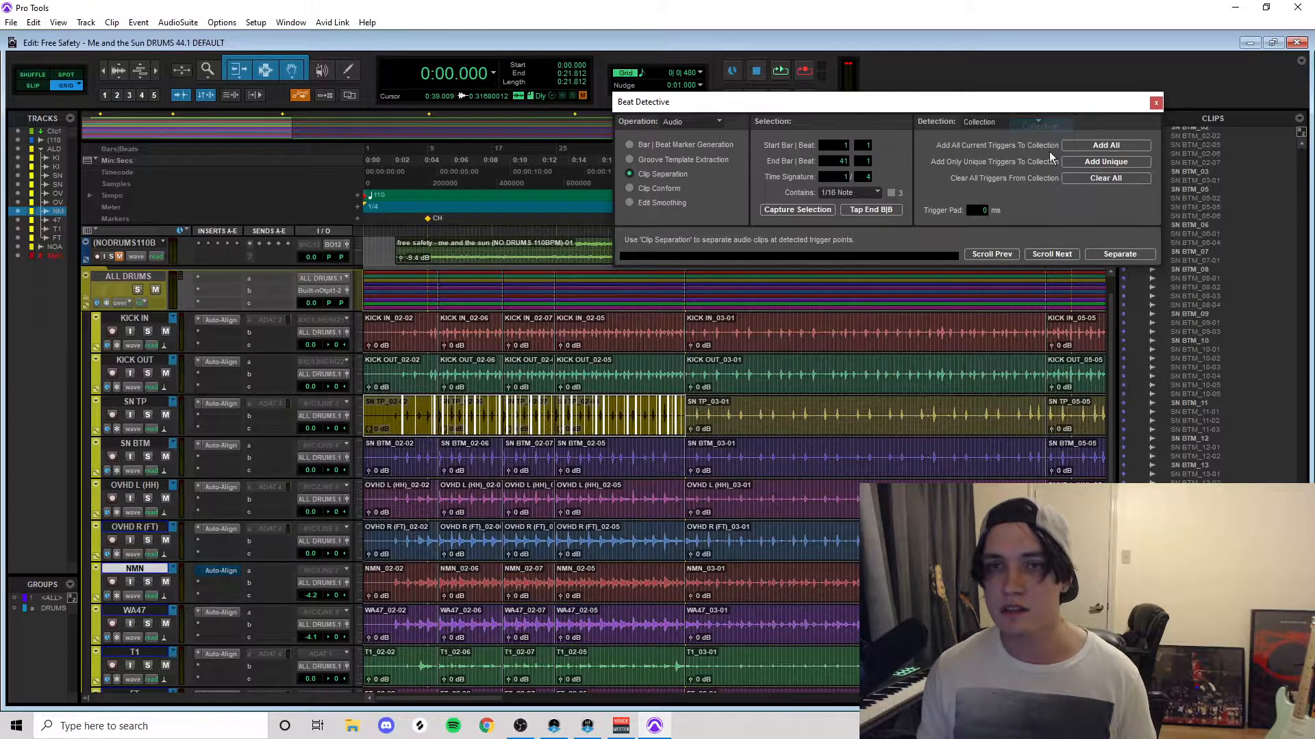
pyautogui.click(1103, 161)
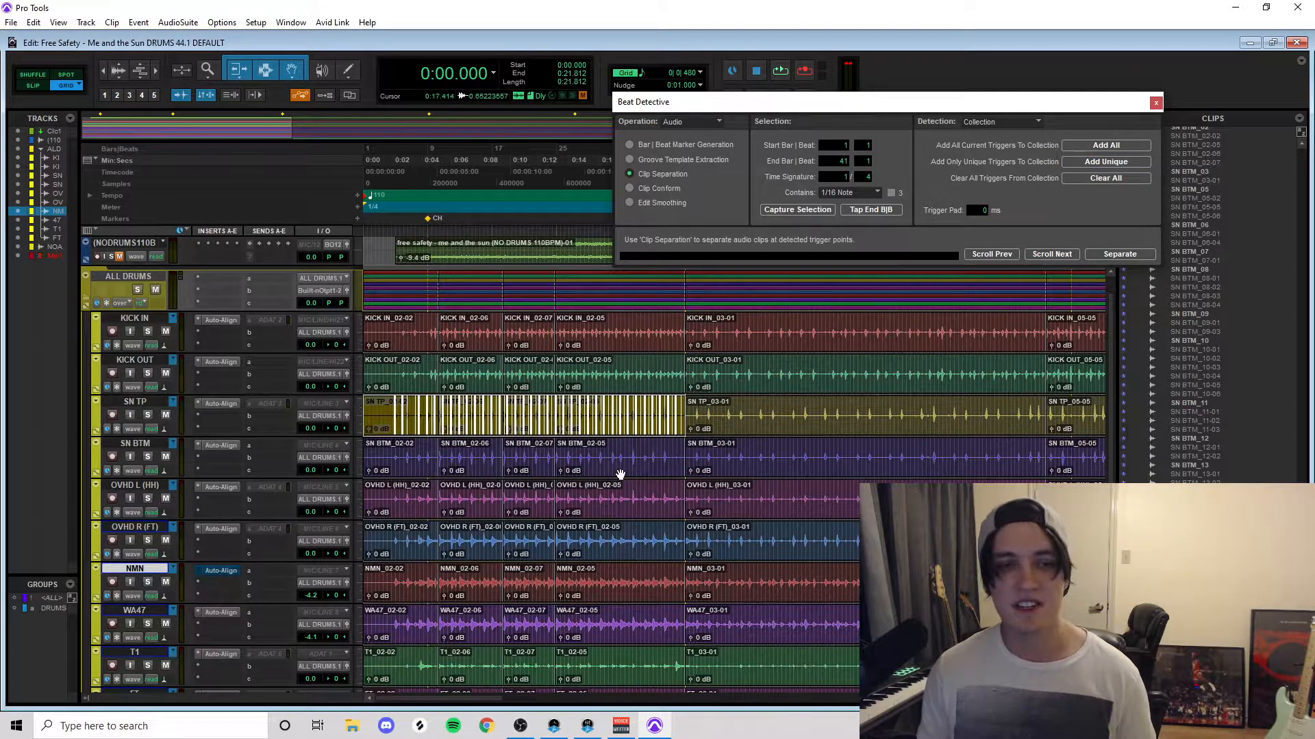
# Step: Check the combined kick and snare triggers on the fourth SN TP clip
pyautogui.click(616, 449)
pyautogui.press('t')
pyautogui.click(714, 424)
pyautogui.press('t')
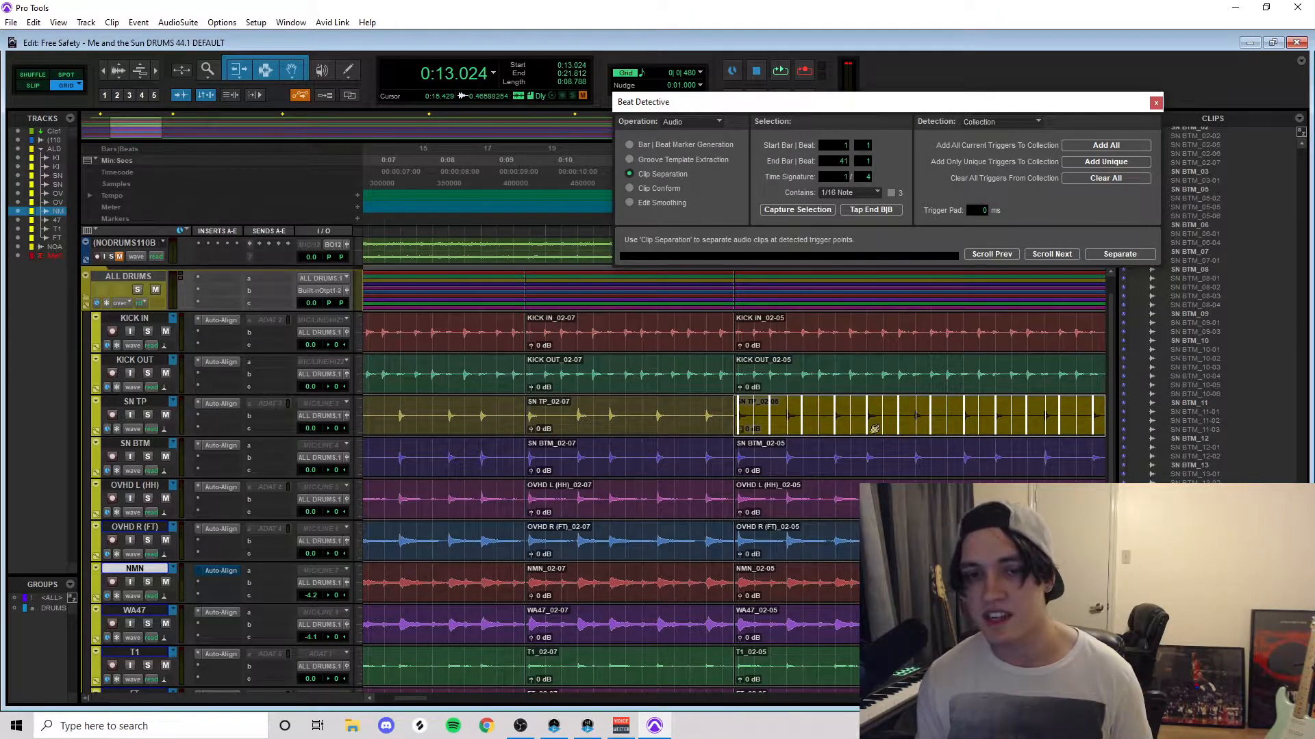
pyautogui.press('r')
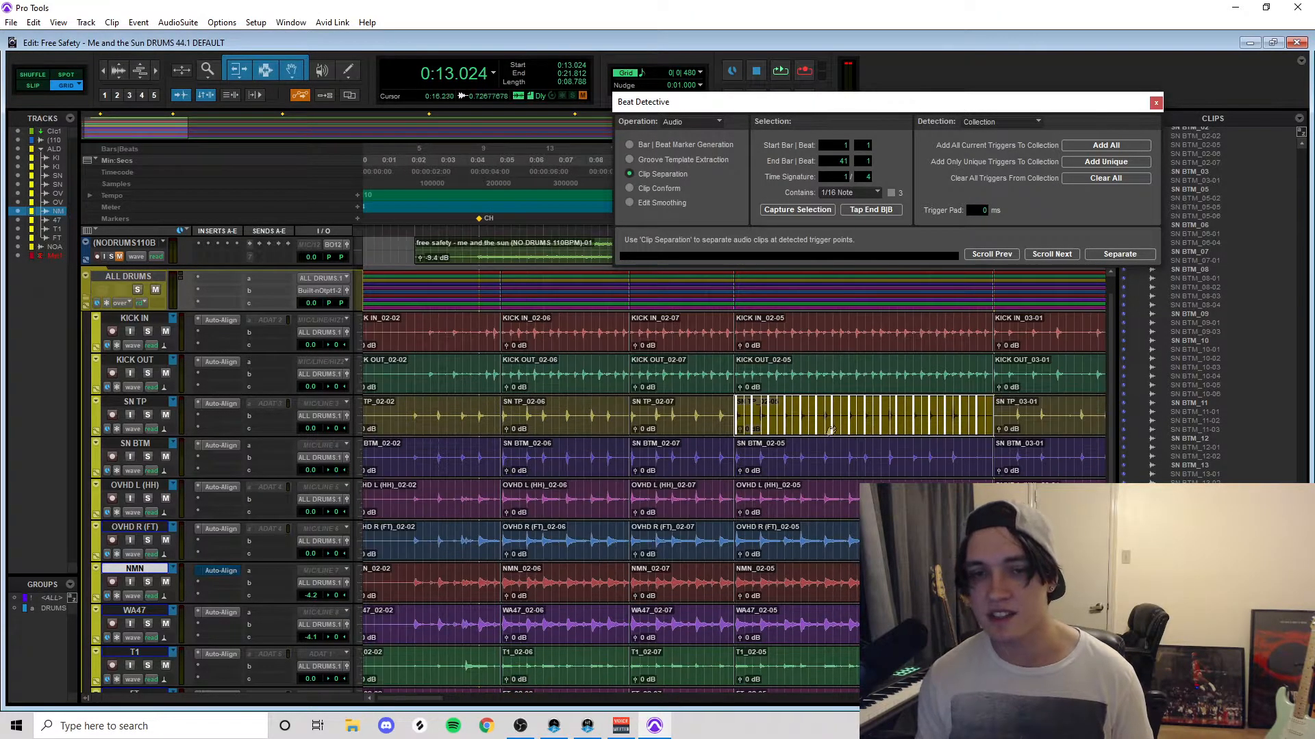
# Step: Enable the DRUMS group and select the first four clips across all drum tracks
pyautogui.click(462, 417)
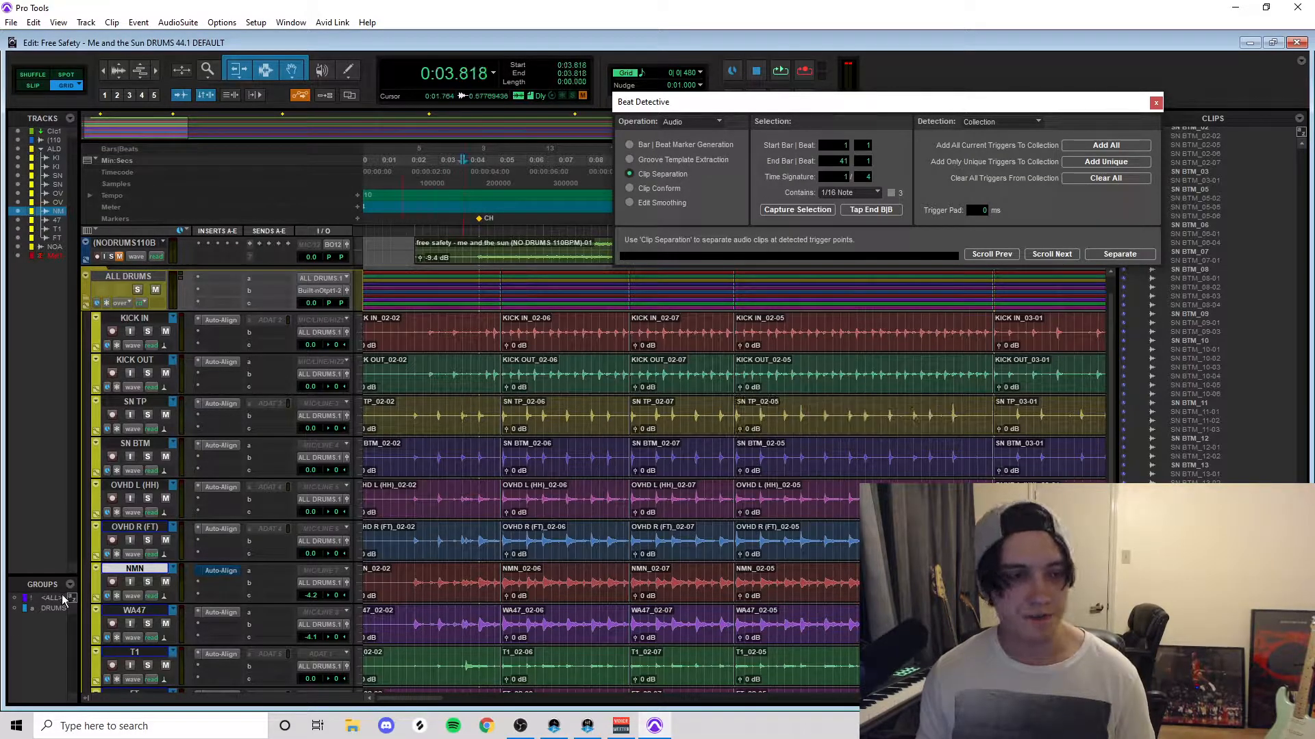
pyautogui.click(55, 609)
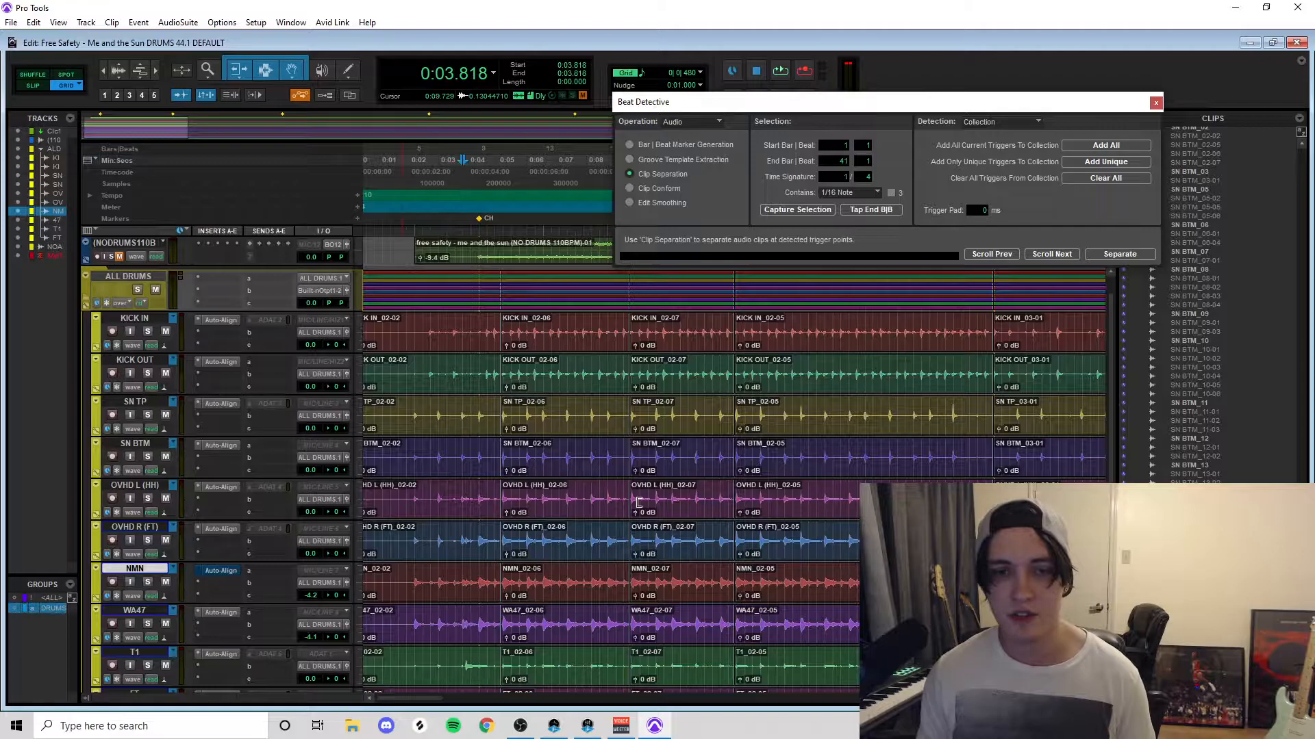
pyautogui.click(898, 378)
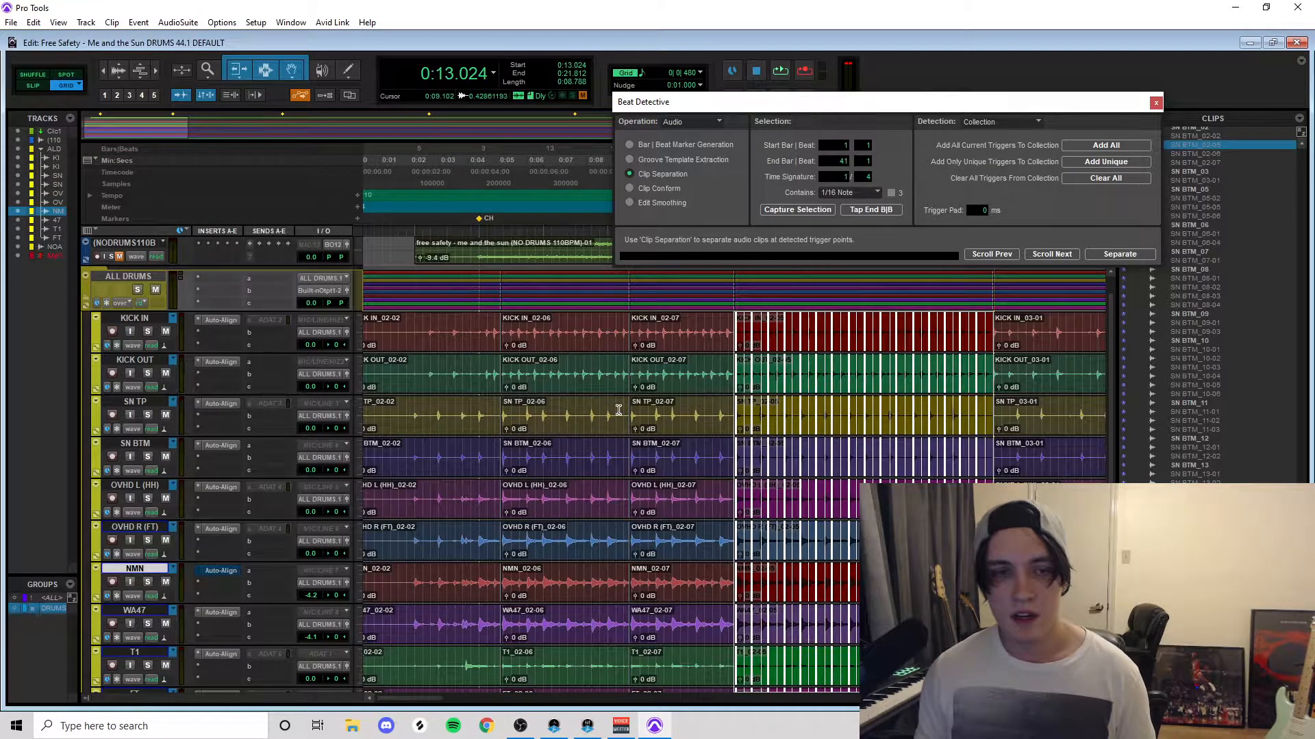
pyautogui.keyDown('shift'); pyautogui.click(442, 379); pyautogui.keyUp('shift')
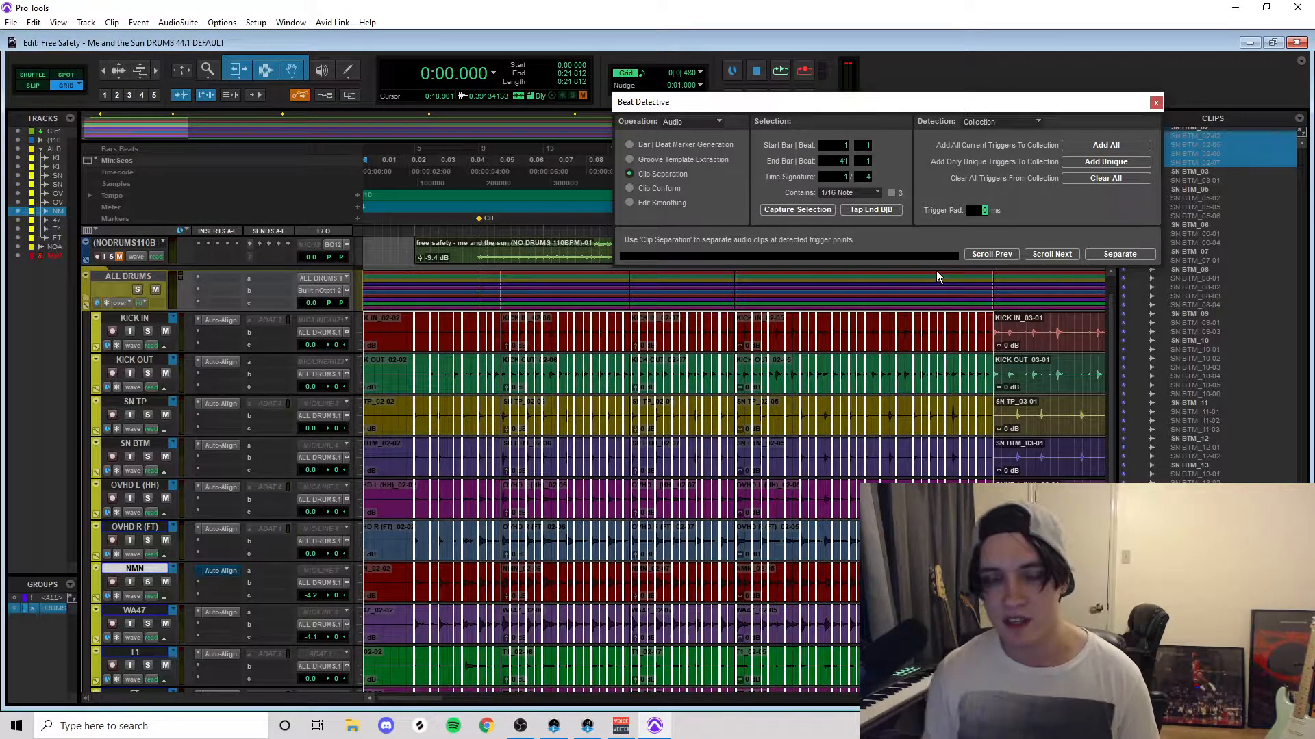
# Step: Examine how closely the collected trigger at about 0:18.8 sits to the kick transient across the drum tracks
pyautogui.click(905, 363)
pyautogui.press('t')
pyautogui.press('t')
pyautogui.press('t')
pyautogui.press('t')
pyautogui.press('t')
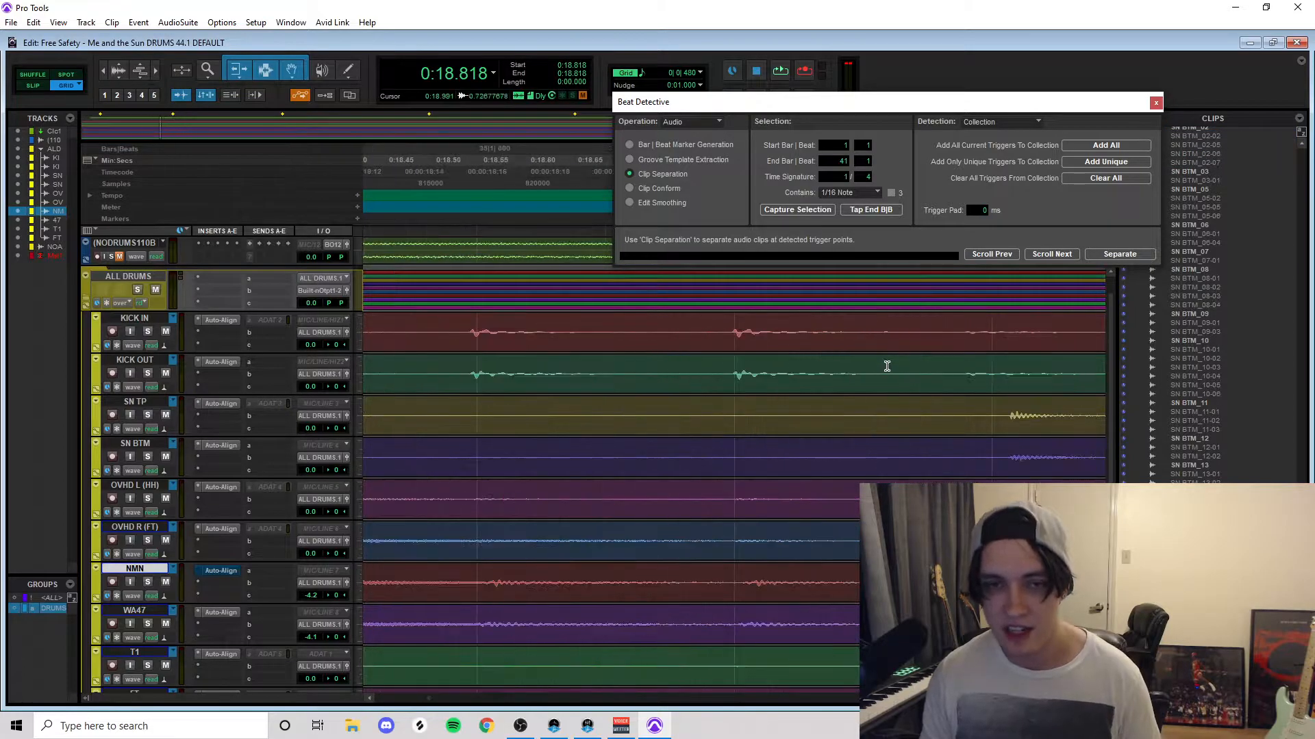
pyautogui.doubleClick(814, 385)
pyautogui.press('t')
pyautogui.press('t')
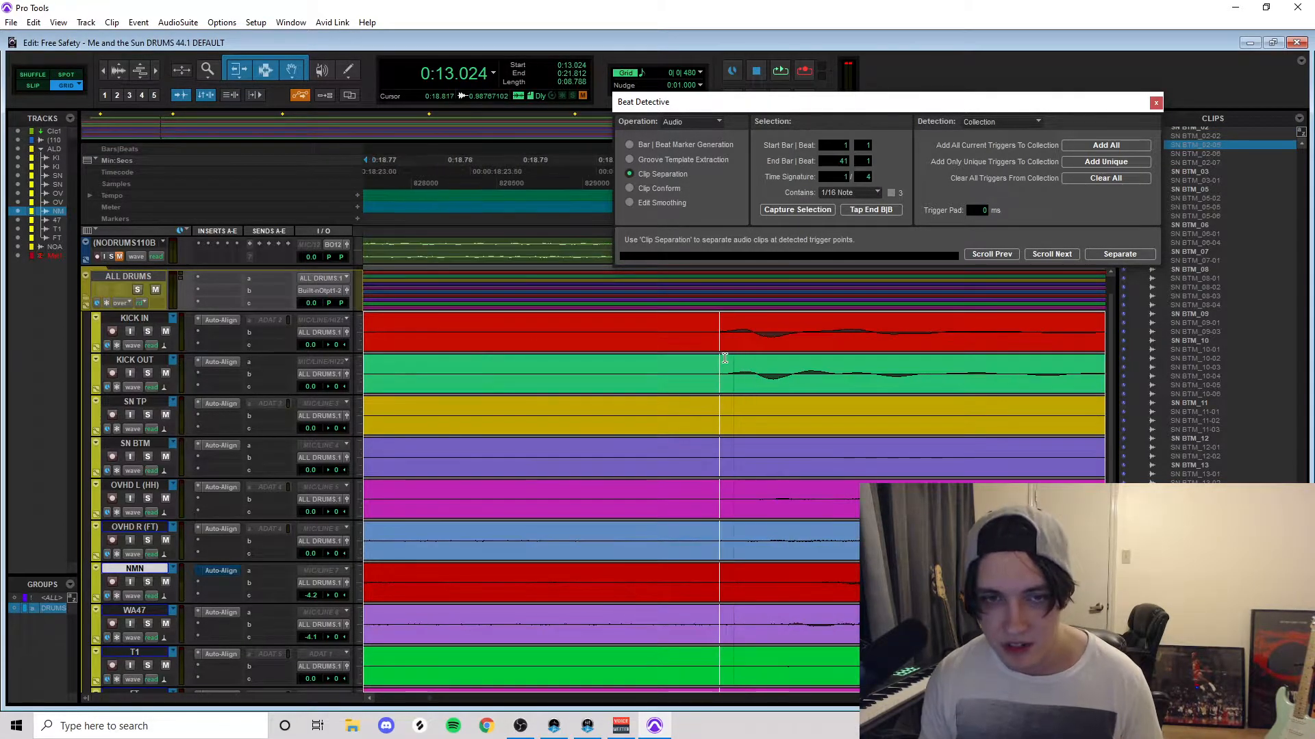
pyautogui.press('r')
pyautogui.press('r')
pyautogui.press('r')
pyautogui.press('r')
pyautogui.press('r')
pyautogui.press('r')
pyautogui.press('r')
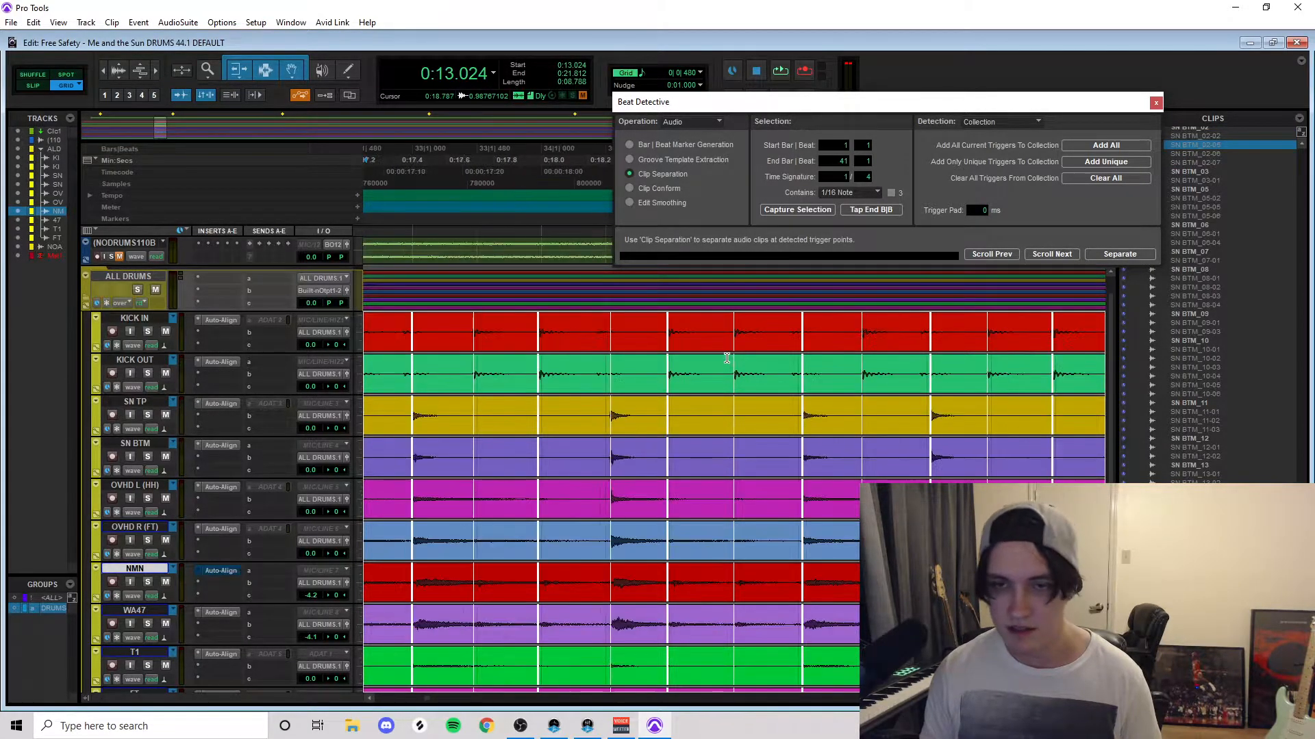
pyautogui.press('r')
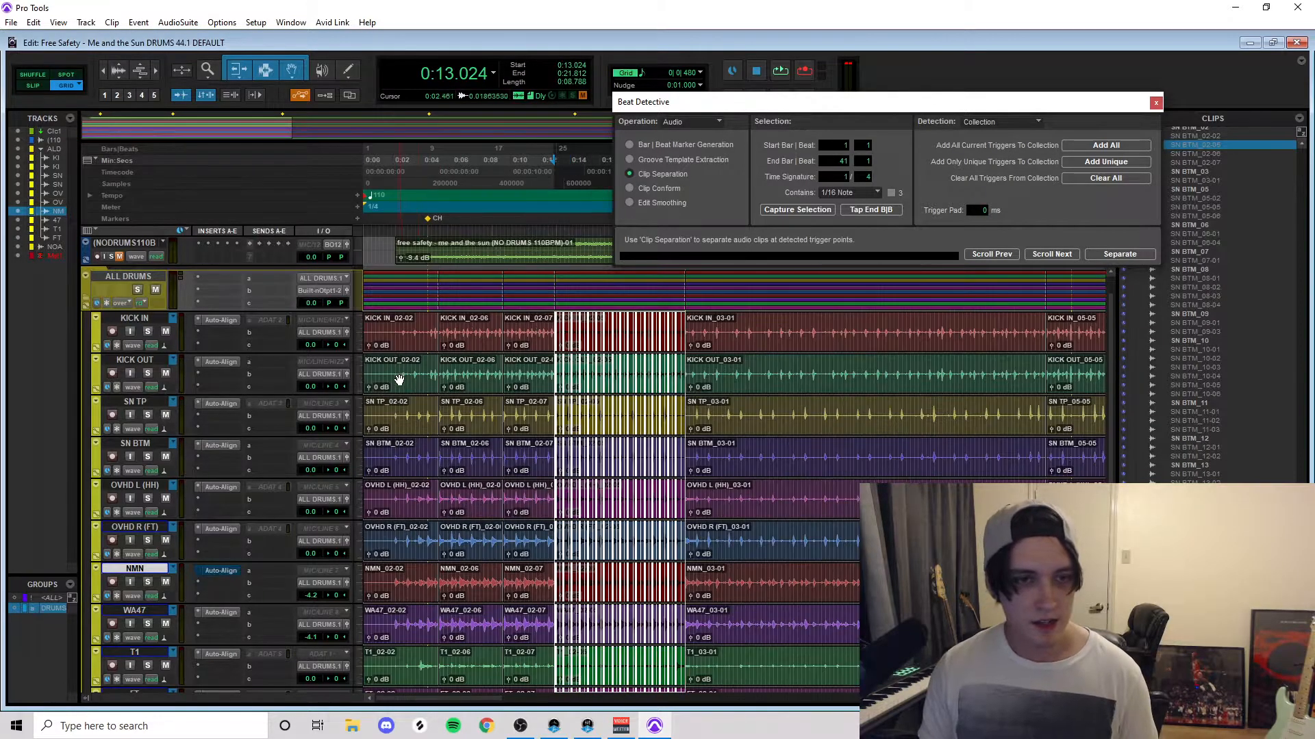
# Step: Reselect the first four clips on all drum tracks and try to separate them with a 15 ms trigger pad
pyautogui.keyDown('shift'); pyautogui.click(399, 380); pyautogui.keyUp('shift')
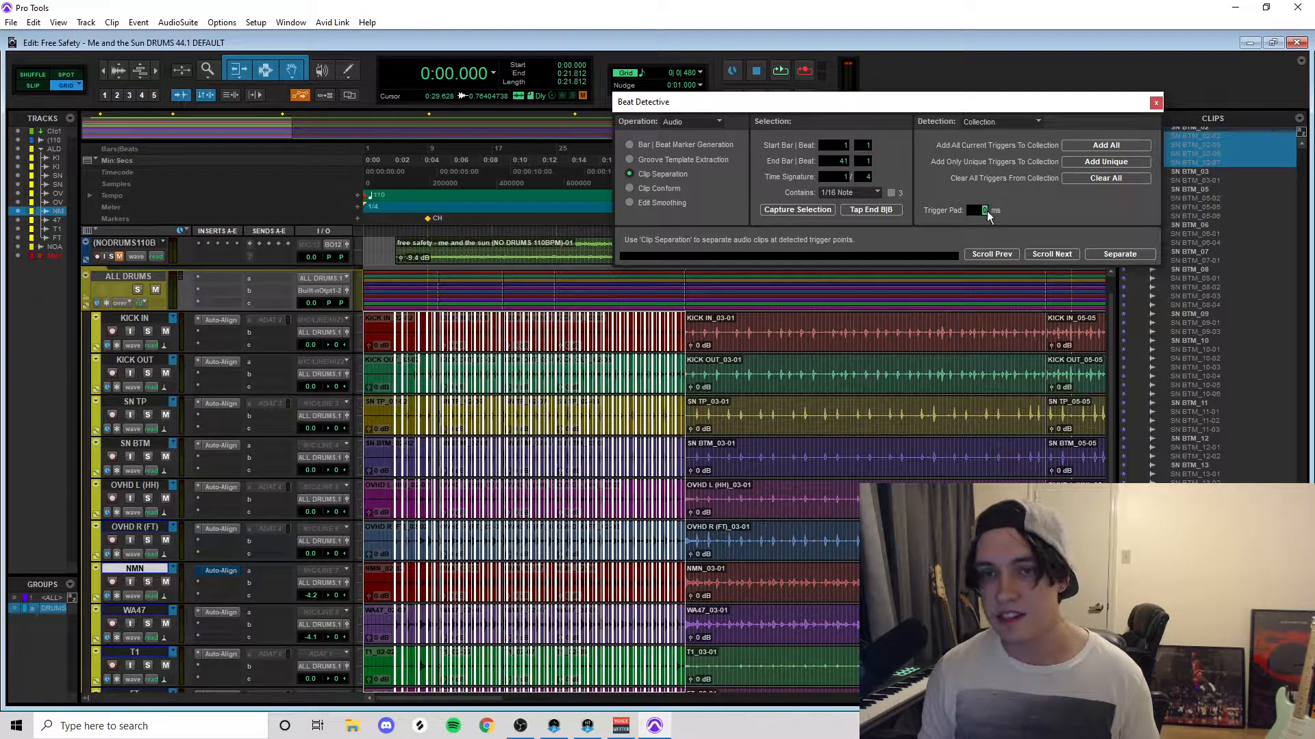
pyautogui.write('15')
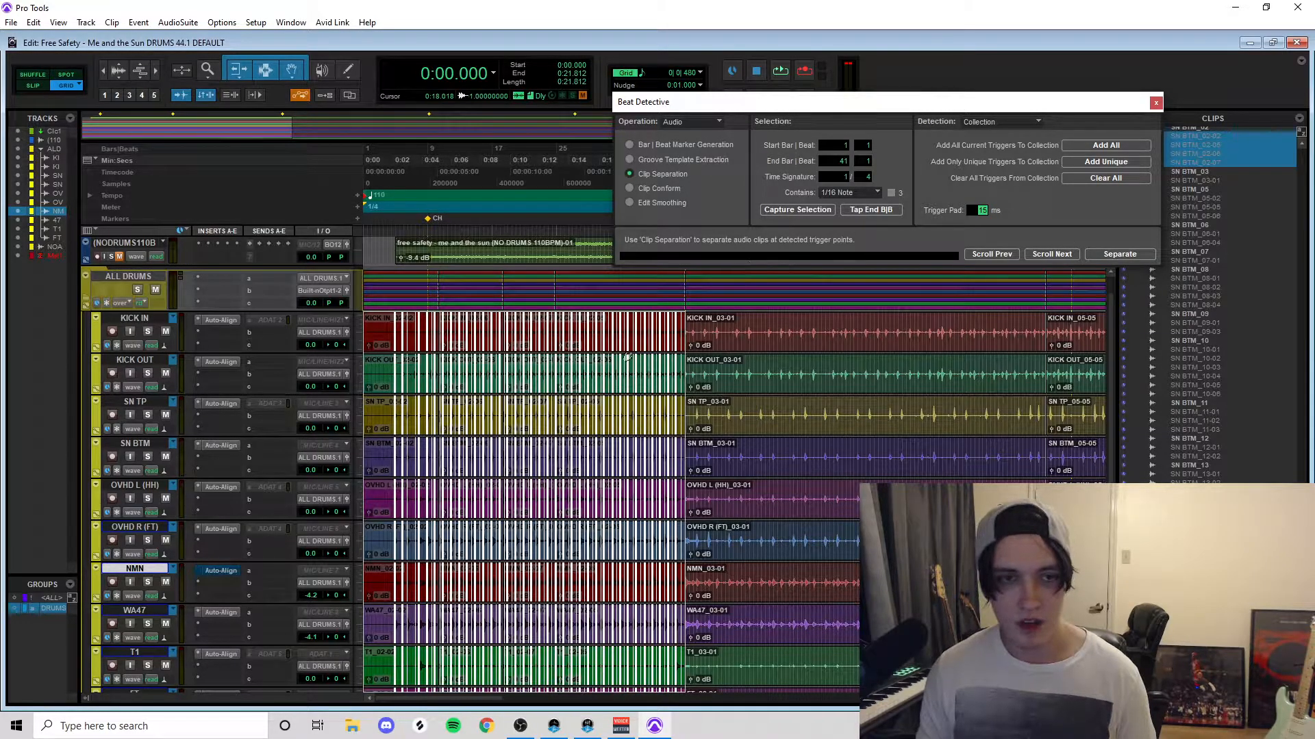
pyautogui.click(1103, 254)
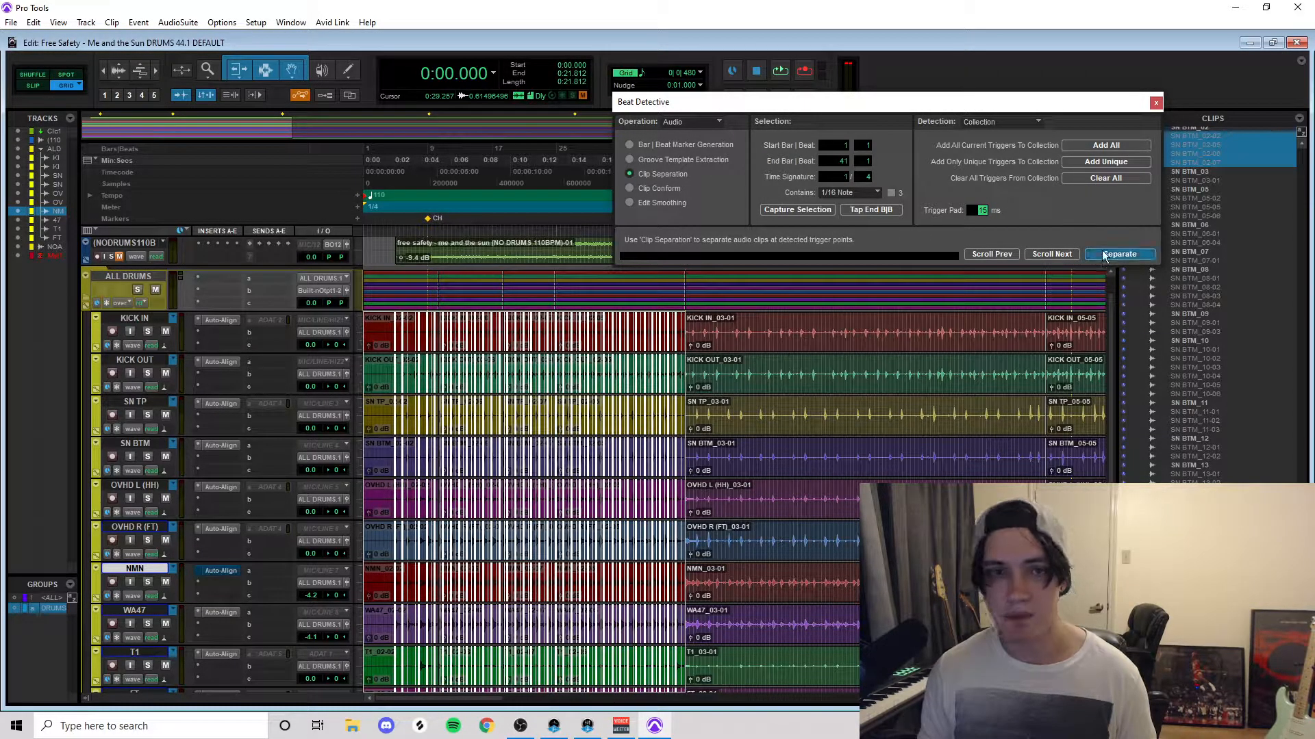
# Step: Examine the clip boundary at about 0:18.8 against the start of the kick transient
pyautogui.click(641, 369)
pyautogui.press('t')
pyautogui.press('t')
pyautogui.press('t')
pyautogui.press('t')
pyautogui.press('t')
pyautogui.click(774, 387)
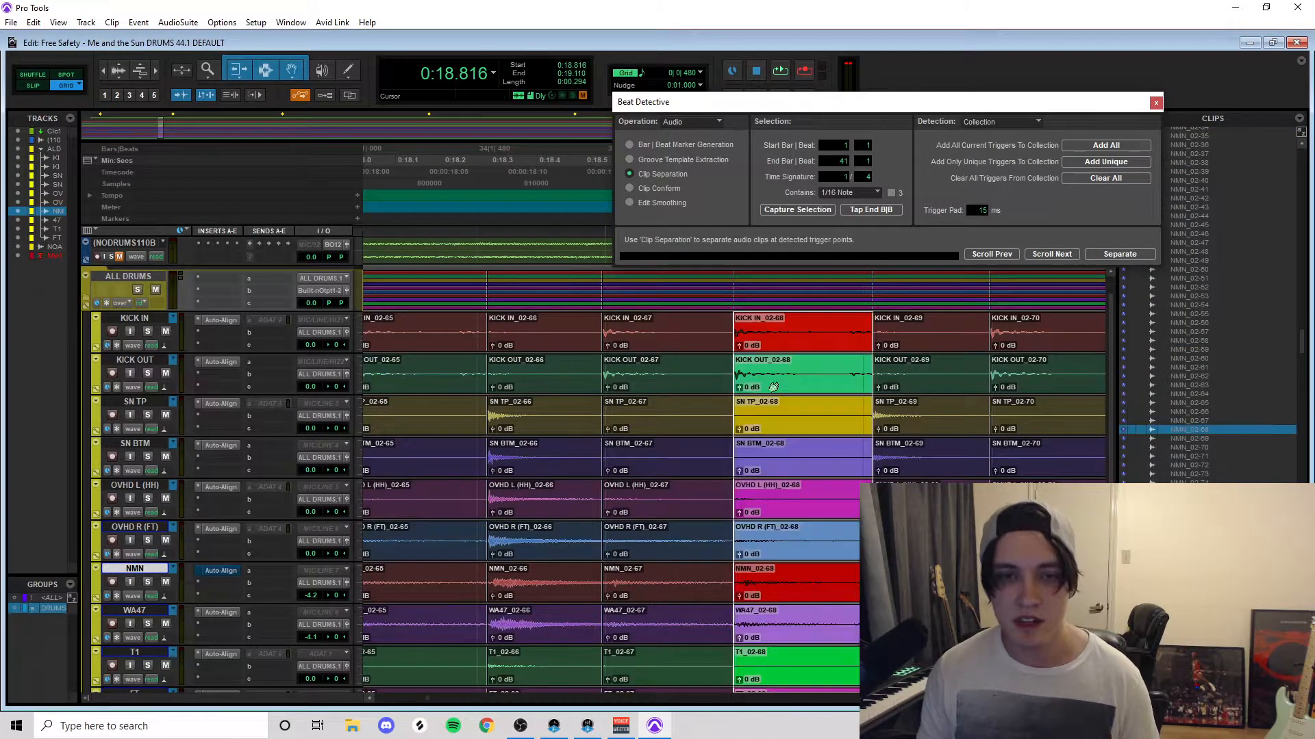
pyautogui.press('t')
pyautogui.press('t')
pyautogui.press('t')
pyautogui.press('t')
pyautogui.press('t')
pyautogui.press('r')
pyautogui.press('r')
pyautogui.press('r')
pyautogui.press('r')
pyautogui.press('r')
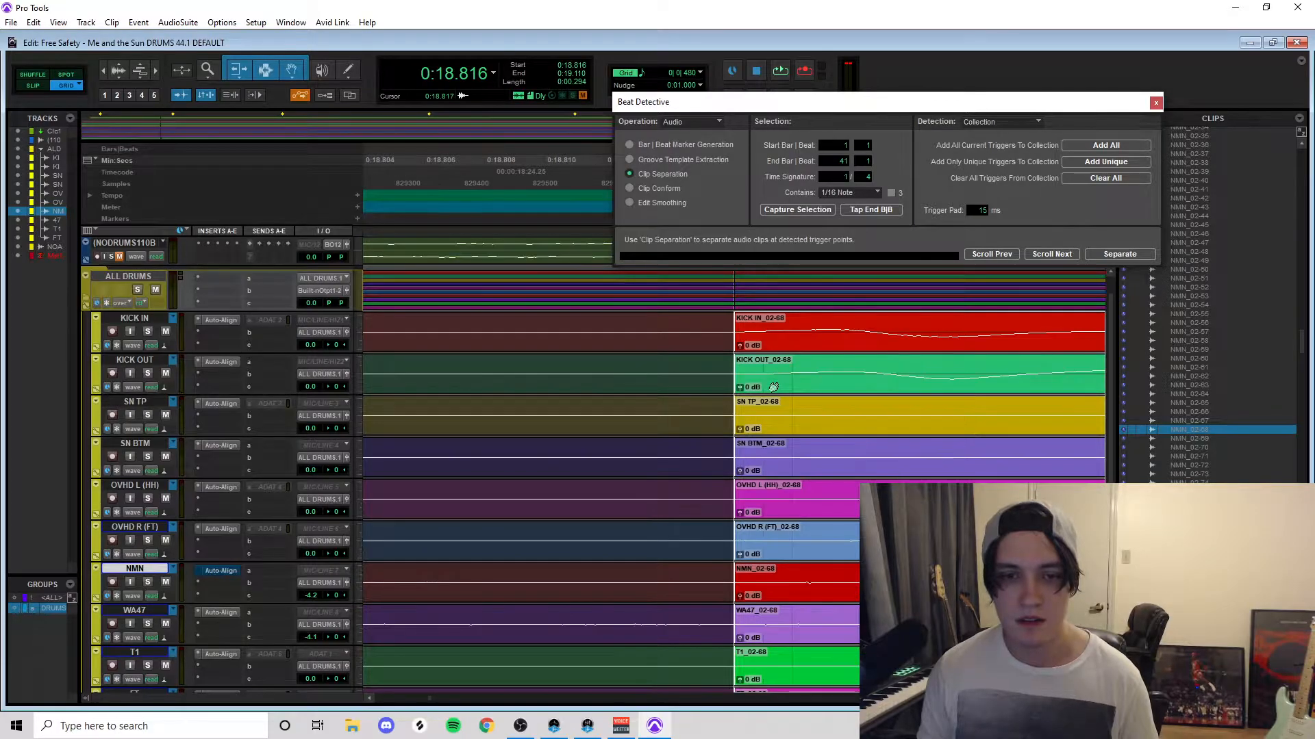
pyautogui.press('r')
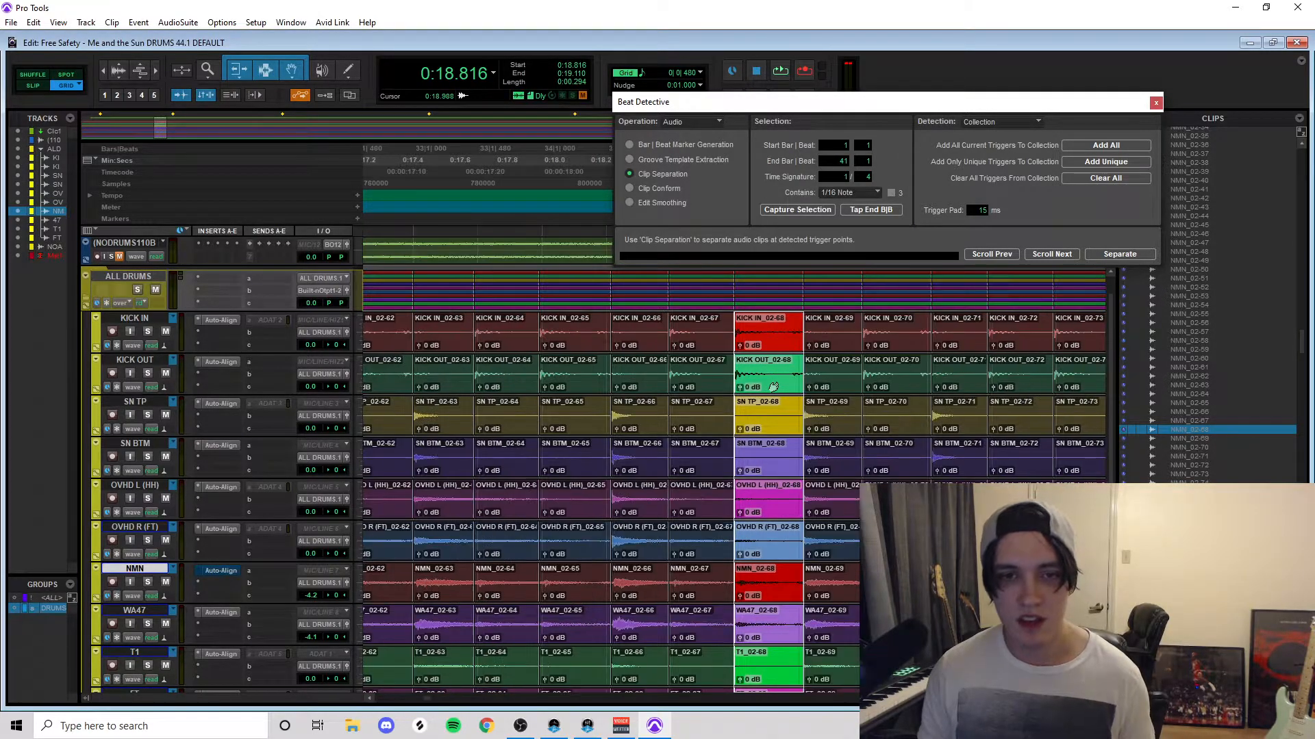
# Step: Undo the clip separation on the drum tracks
pyautogui.press('r')
pyautogui.press('r')
pyautogui.press('r')
pyautogui.press('r')
pyautogui.press('r')
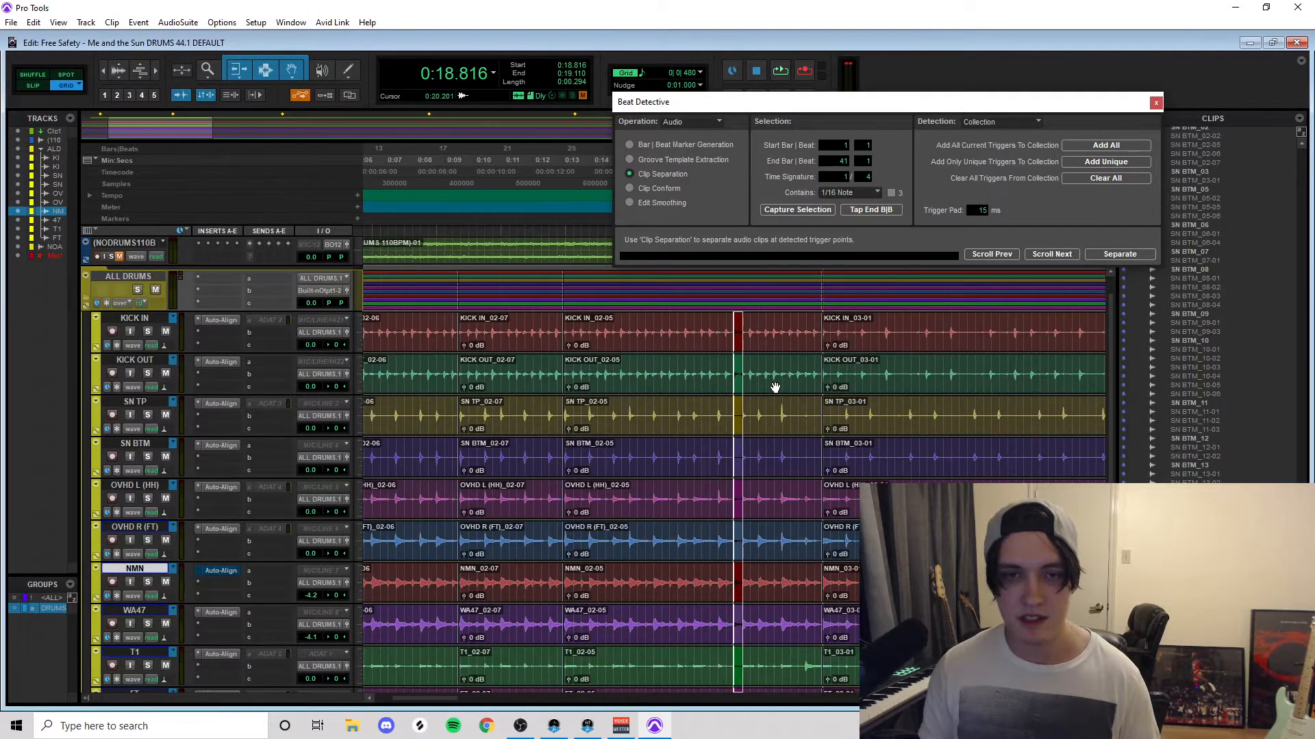
# Step: Reselect the first four clips on all drum tracks and separate them at the collected triggers with a 15 ms trigger pad
pyautogui.click(661, 386)
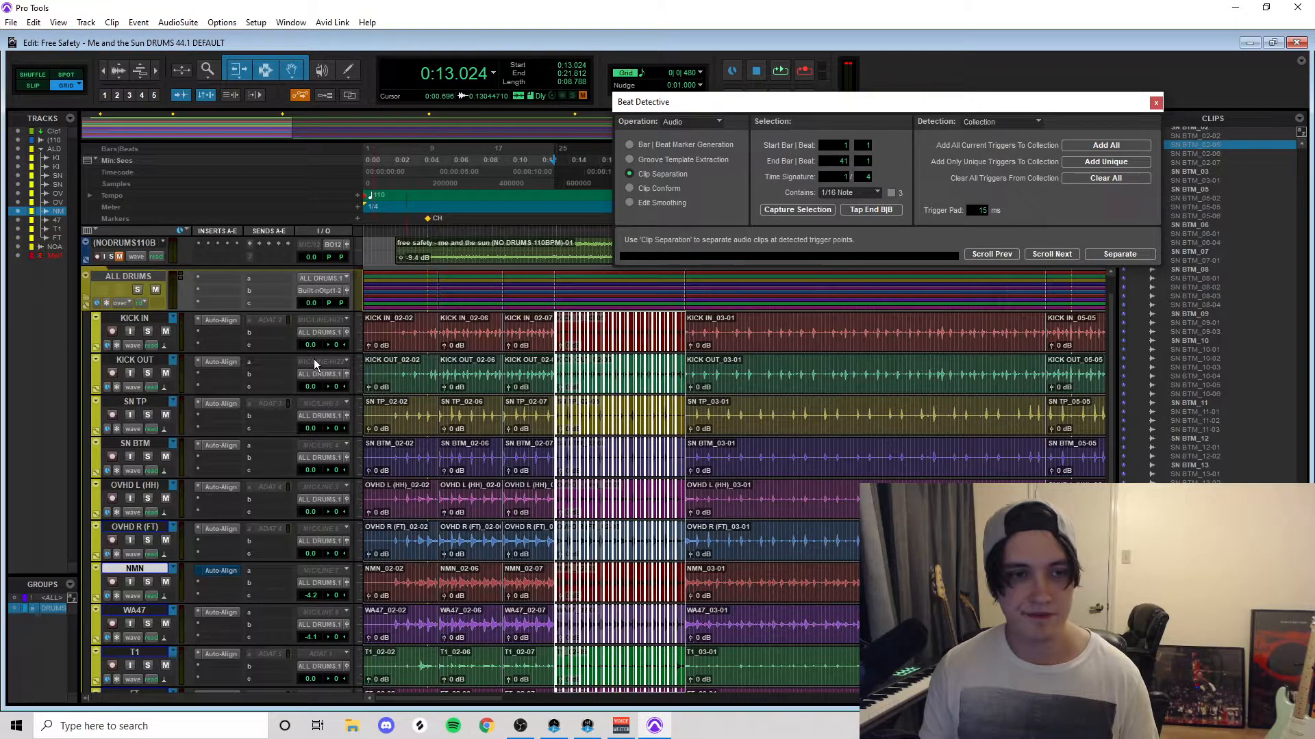
pyautogui.keyDown('shift'); pyautogui.click(394, 388); pyautogui.keyUp('shift')
pyautogui.click(986, 211)
pyautogui.write('11')
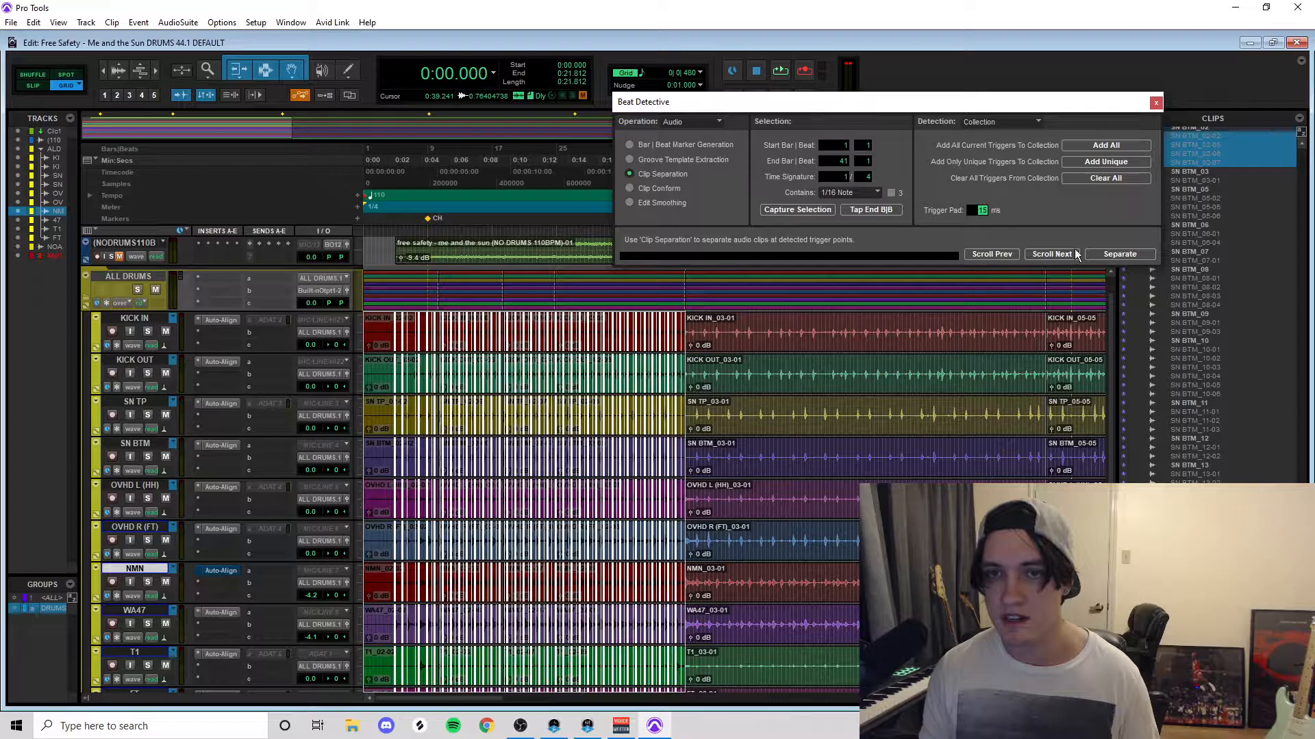
pyautogui.click(1121, 256)
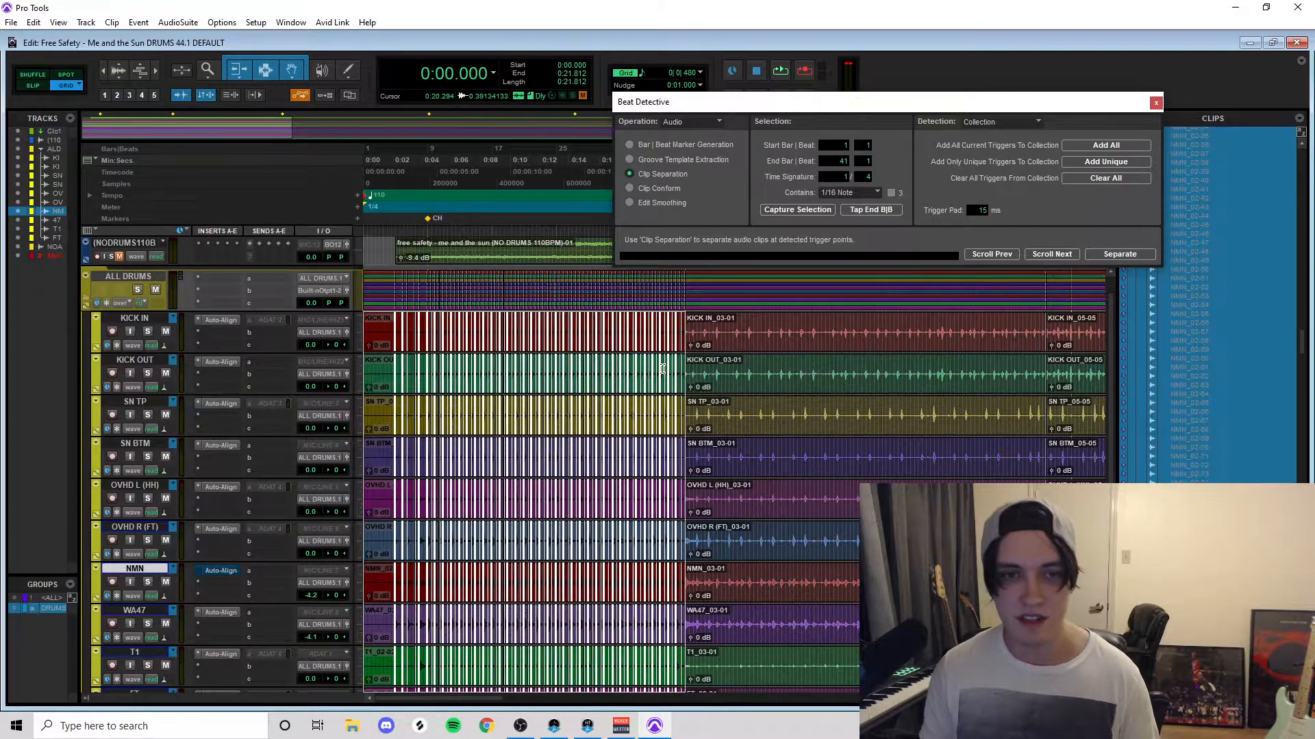
# Step: Examine the separated clip at about 0:20.15 and the gap between its cut and the kick transient
pyautogui.click(662, 369)
pyautogui.press('t')
pyautogui.press('t')
pyautogui.press('t')
pyautogui.press('t')
pyautogui.press('t')
pyautogui.press('t')
pyautogui.press('t')
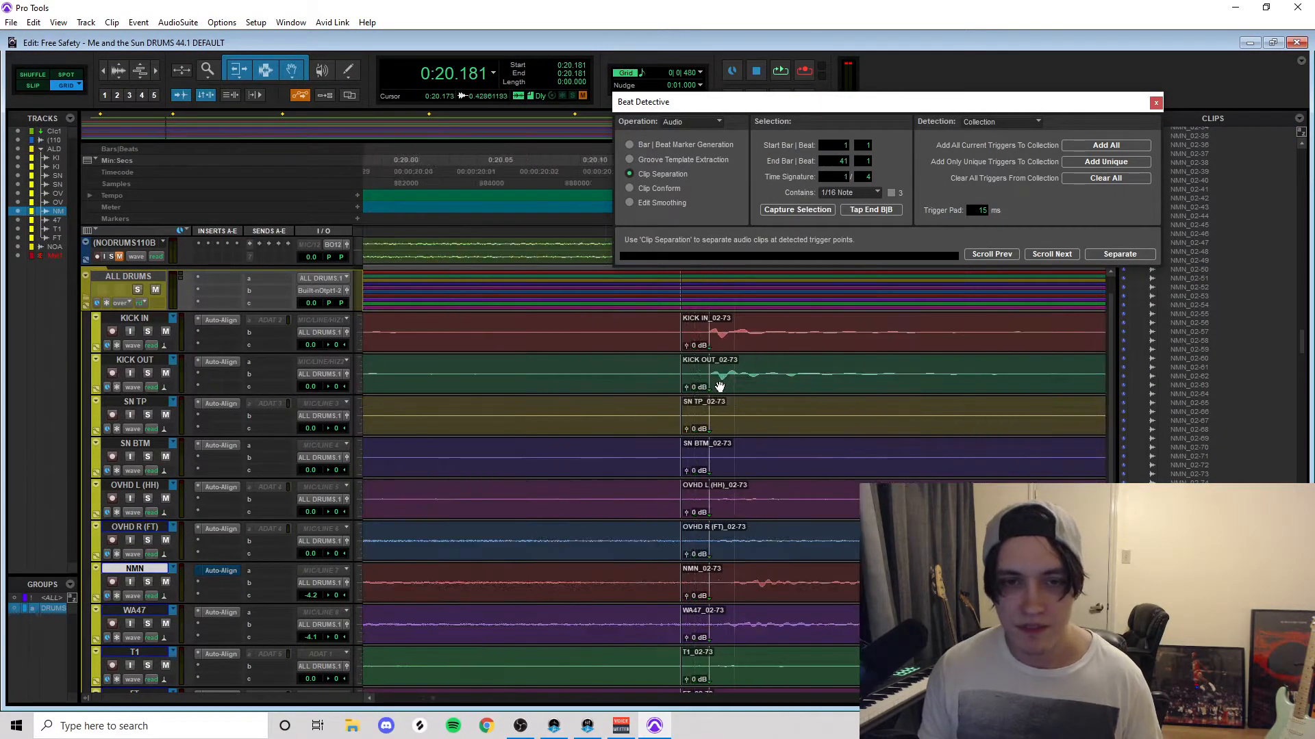
pyautogui.click(753, 382)
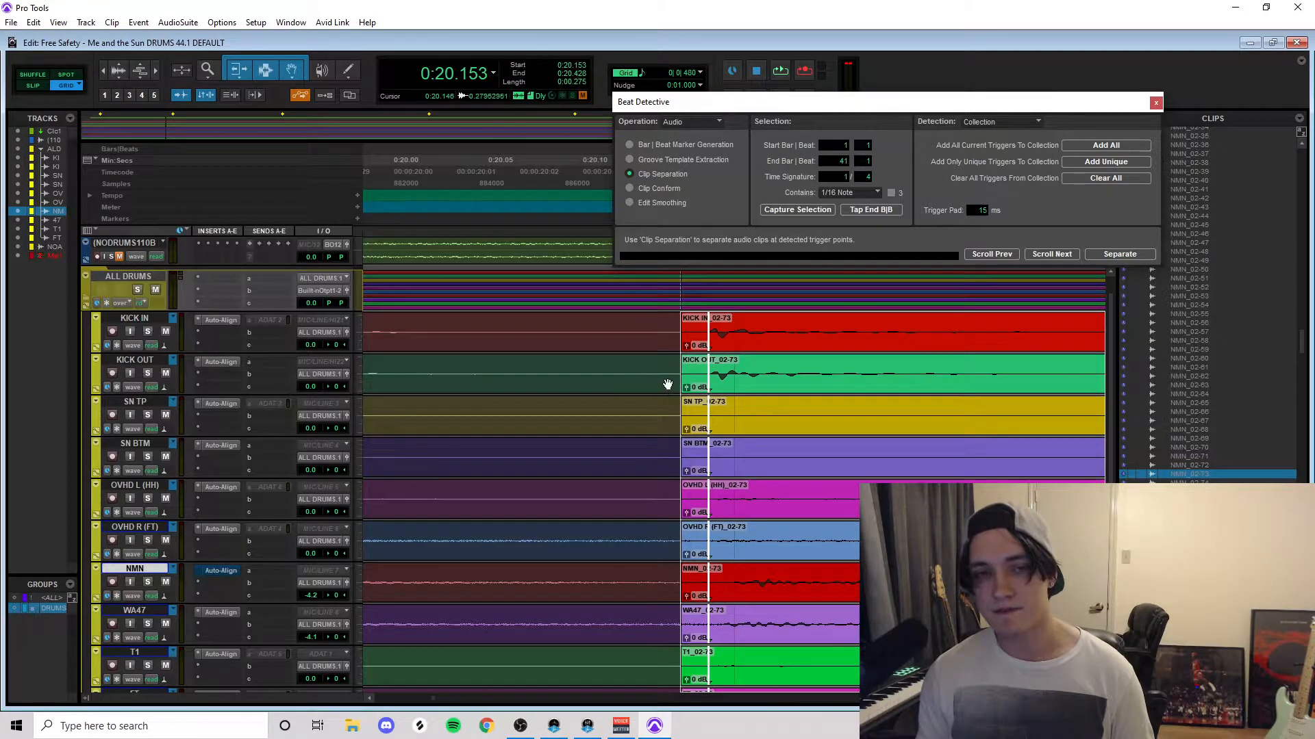
# Step: Select the separated clips on all drum tracks from the session start up to the V marker
pyautogui.click(603, 363)
pyautogui.press('r')
pyautogui.press('r')
pyautogui.press('r')
pyautogui.press('r')
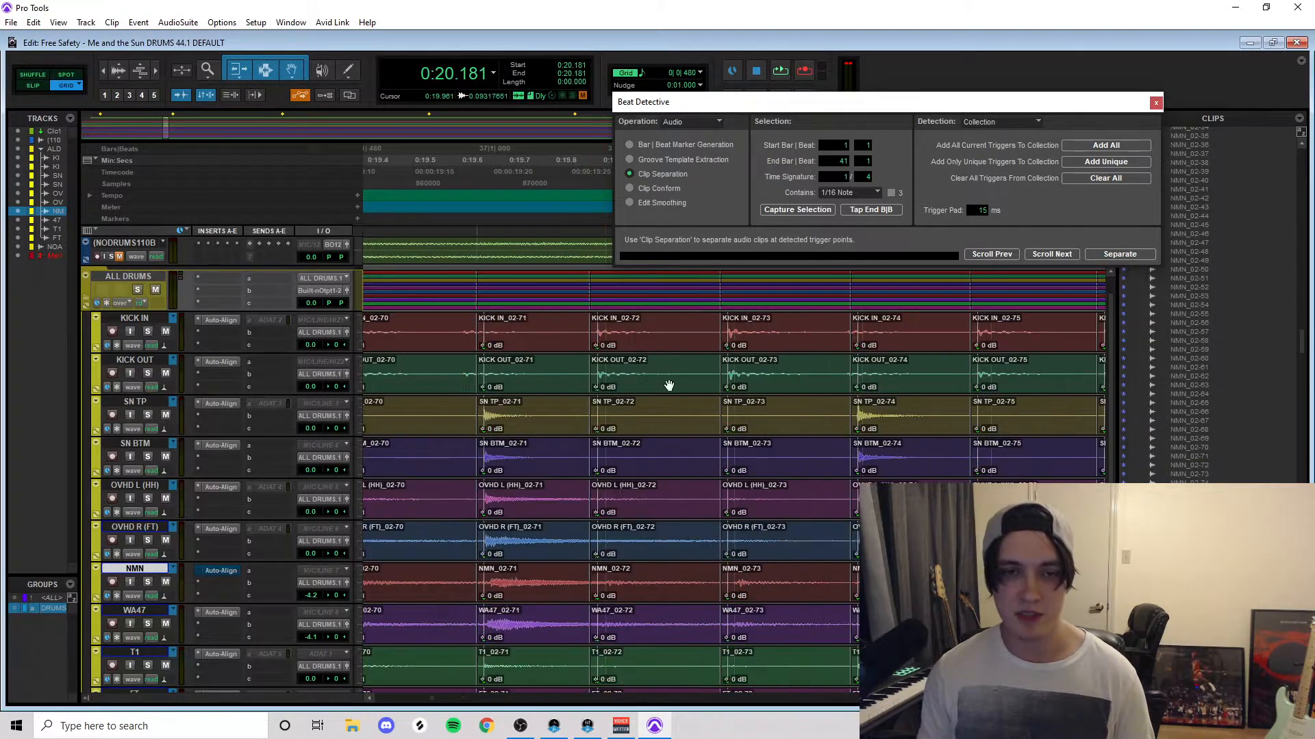
pyautogui.press('r')
pyautogui.press('r')
pyautogui.press('r')
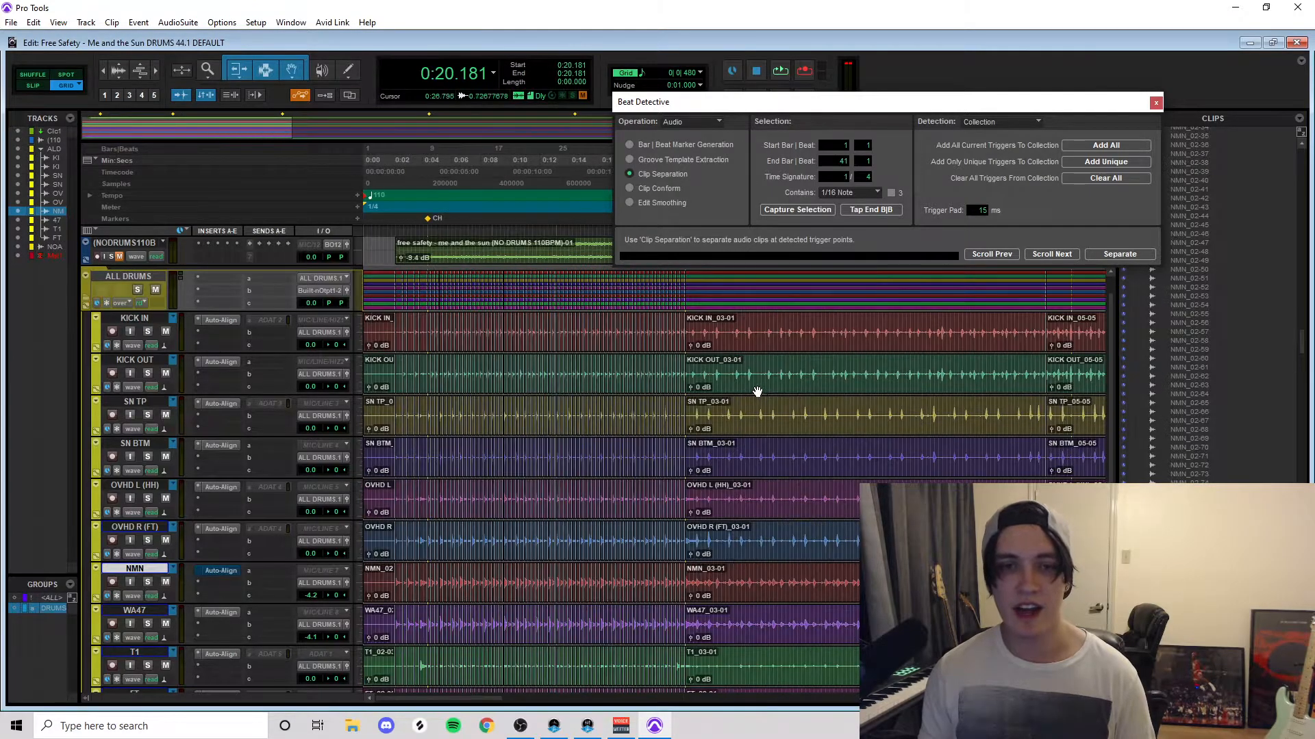
pyautogui.moveTo(681, 392); pyautogui.dragTo(686, 390)
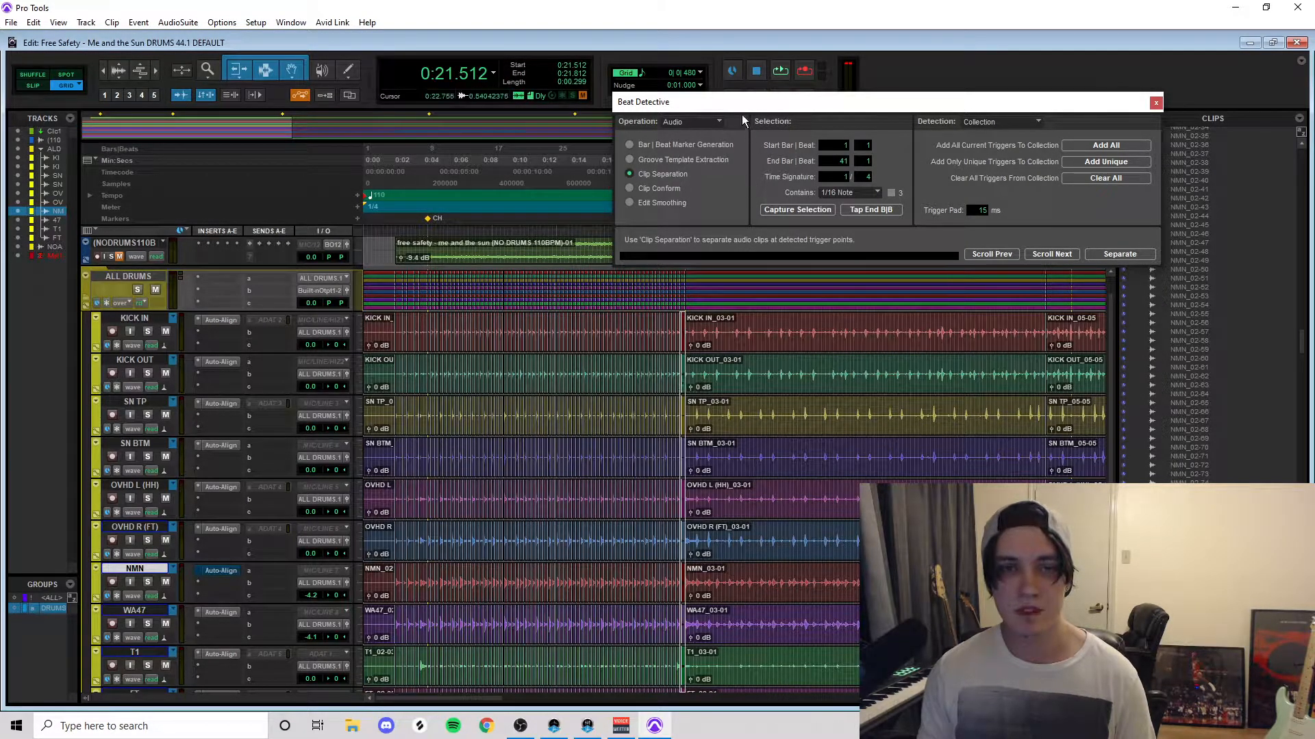
pyautogui.moveTo(742, 103); pyautogui.dragTo(853, 39)
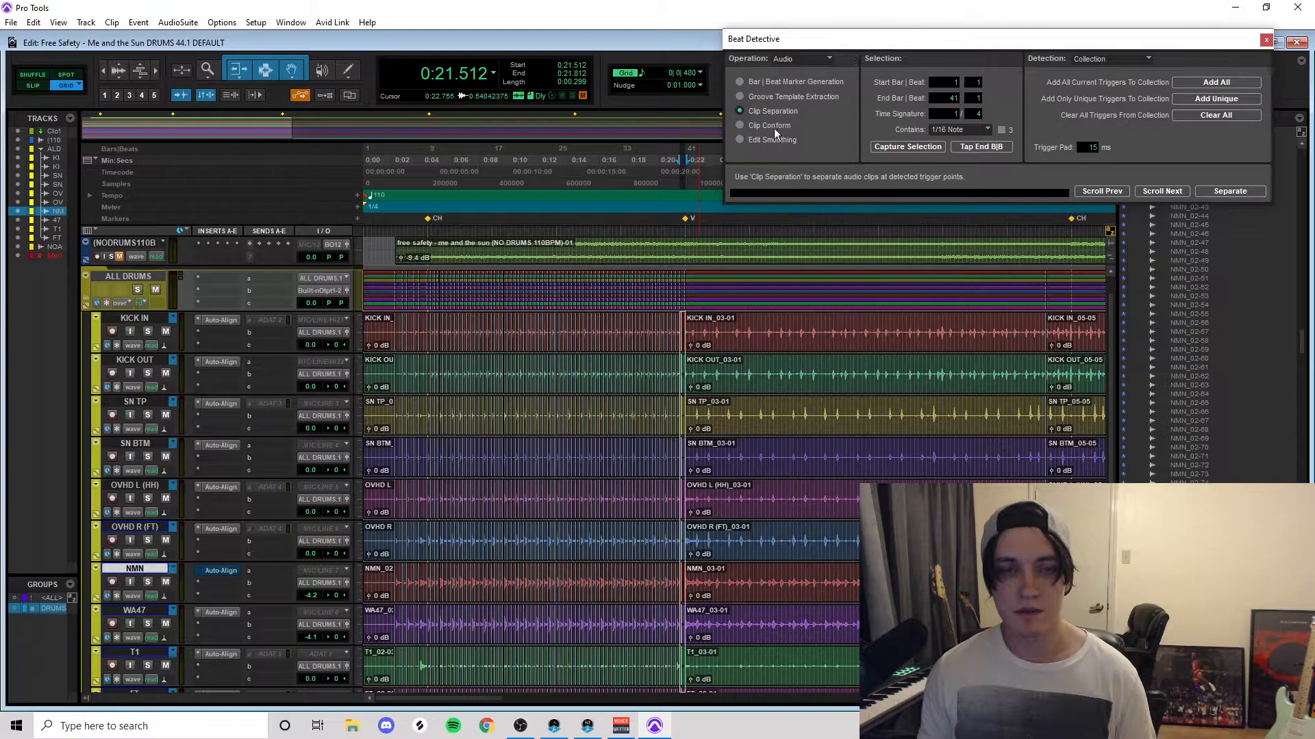
pyautogui.keyDown('shift'); pyautogui.click(382, 348); pyautogui.keyUp('shift')
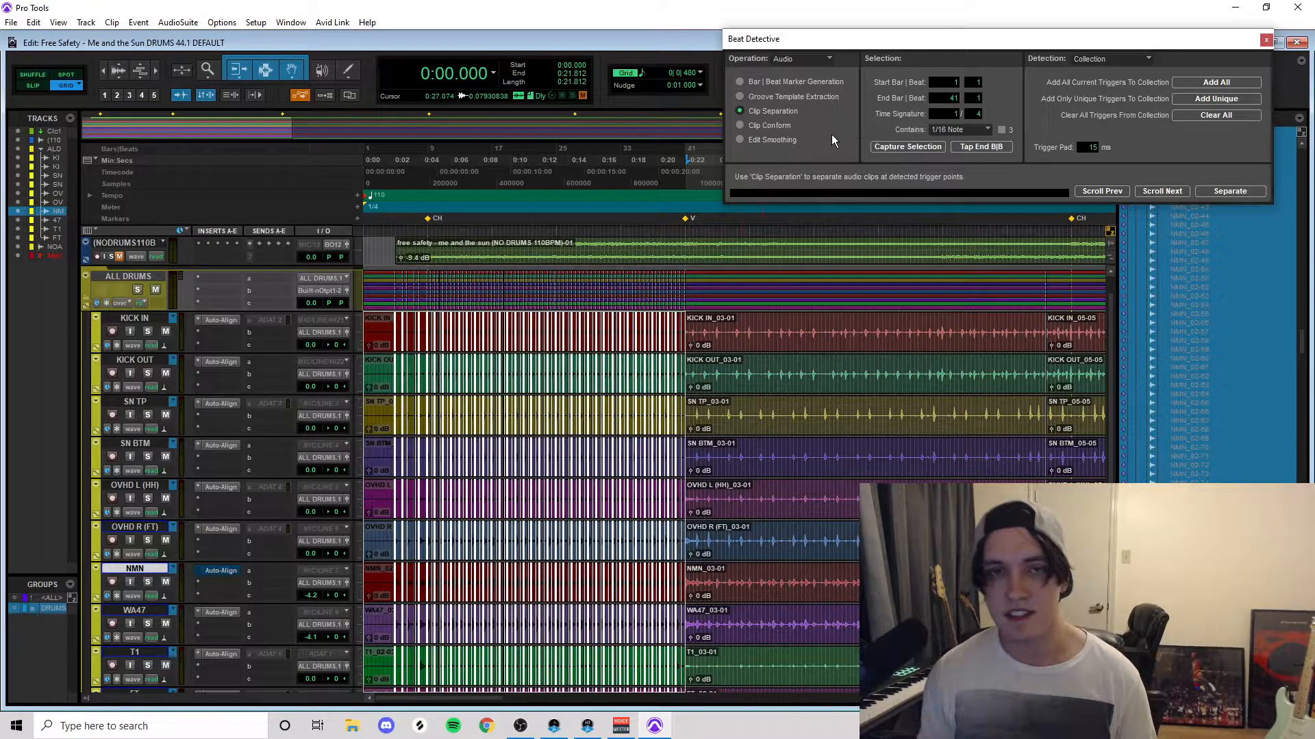
# Step: Conform the selected drum clips in Beat Detective with Clip Conform, using Standard mode and 100% strength
pyautogui.click(740, 126)
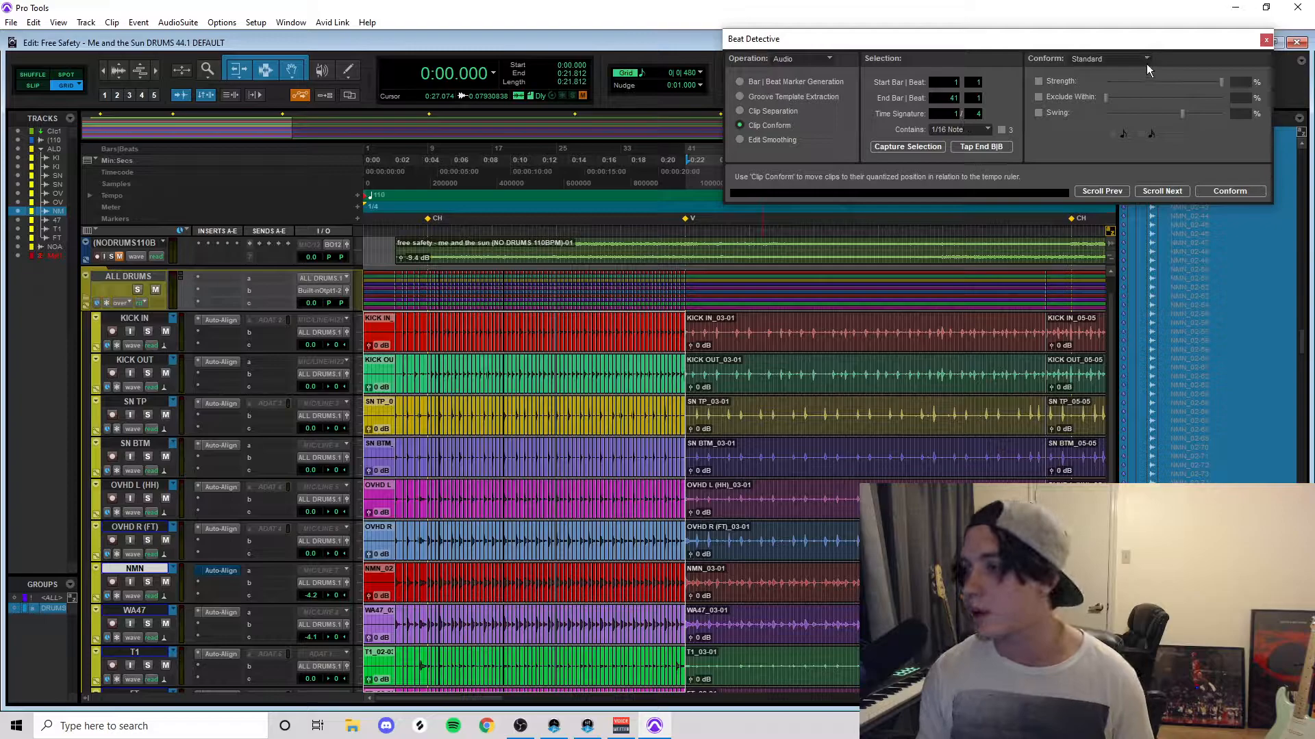
pyautogui.click(1039, 81)
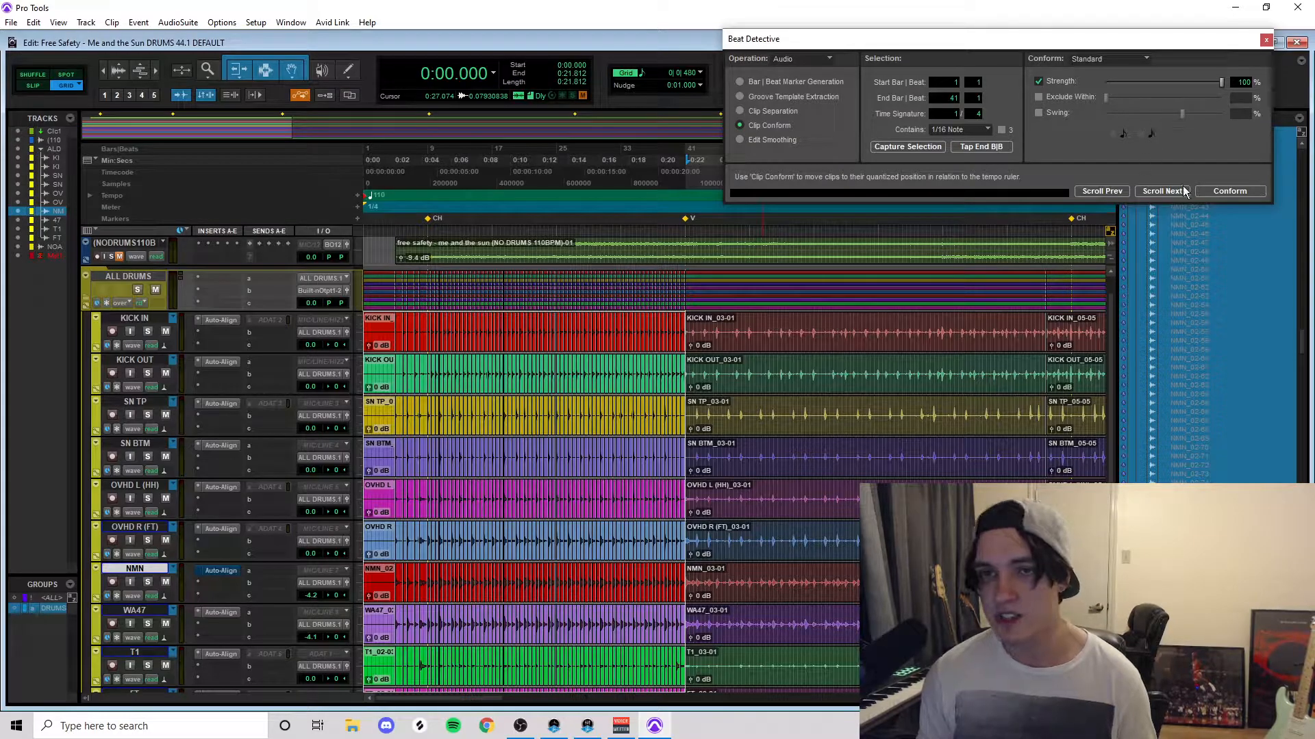
pyautogui.click(1229, 192)
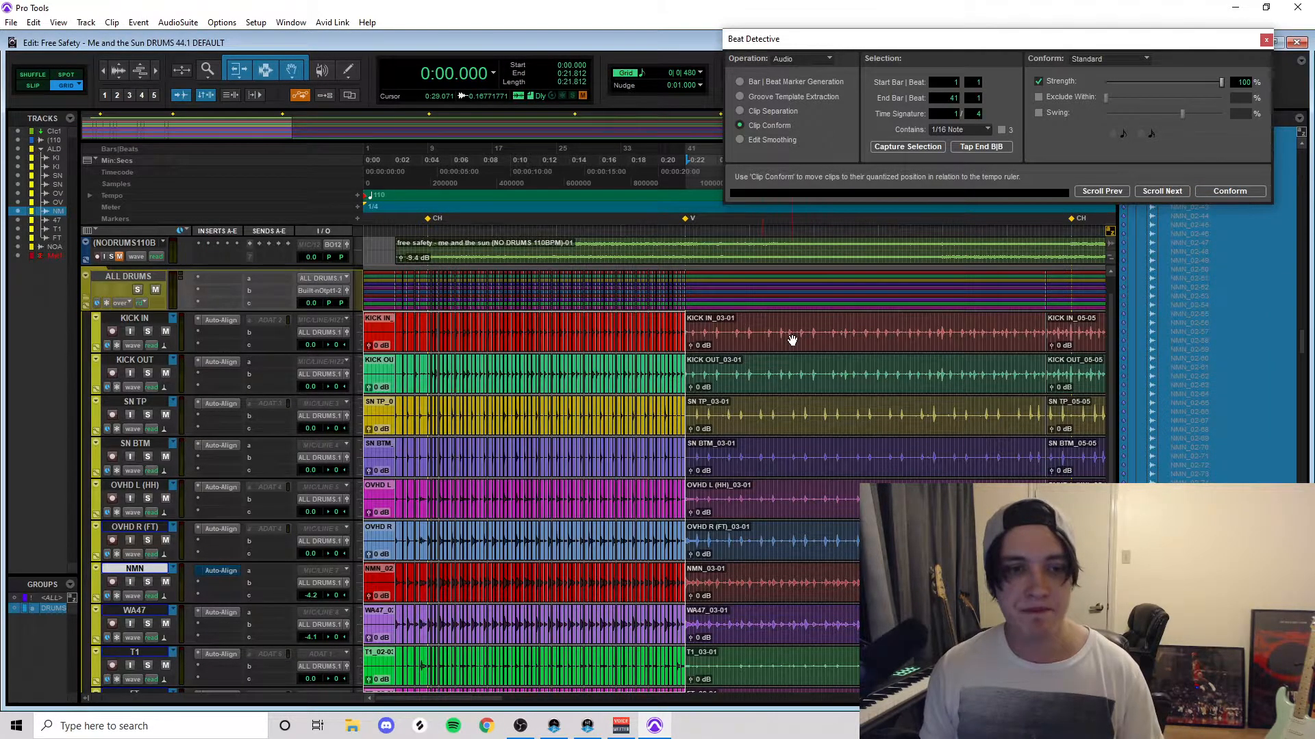
# Step: Examine the spacing of the conformed drum clips around 0:09
pyautogui.click(469, 408)
pyautogui.press('t')
pyautogui.click(627, 411)
pyautogui.press('t')
pyautogui.press('t')
pyautogui.press('t')
pyautogui.press('t')
pyautogui.press('r')
pyautogui.press('r')
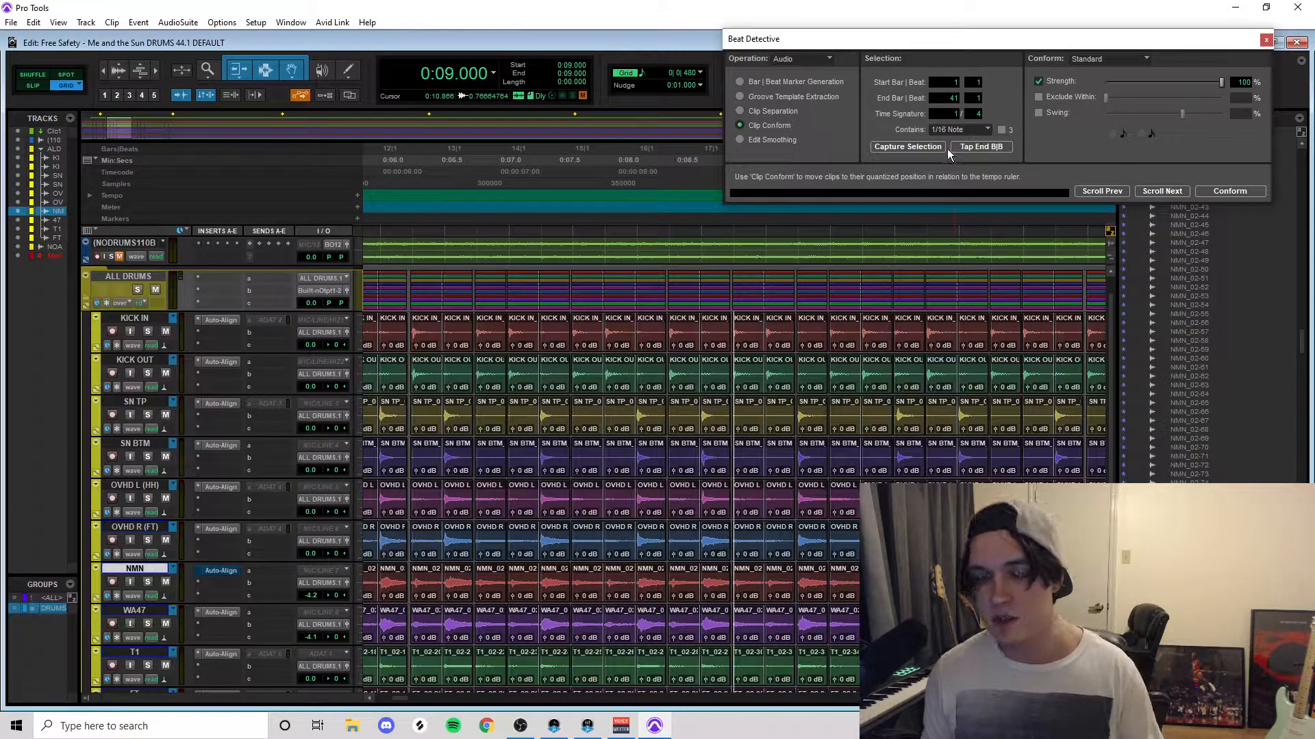
# Step: Examine the kick and snare transients against the grid lines at about 0:10.6
pyautogui.click(942, 415)
pyautogui.press('t')
pyautogui.press('t')
pyautogui.press('t')
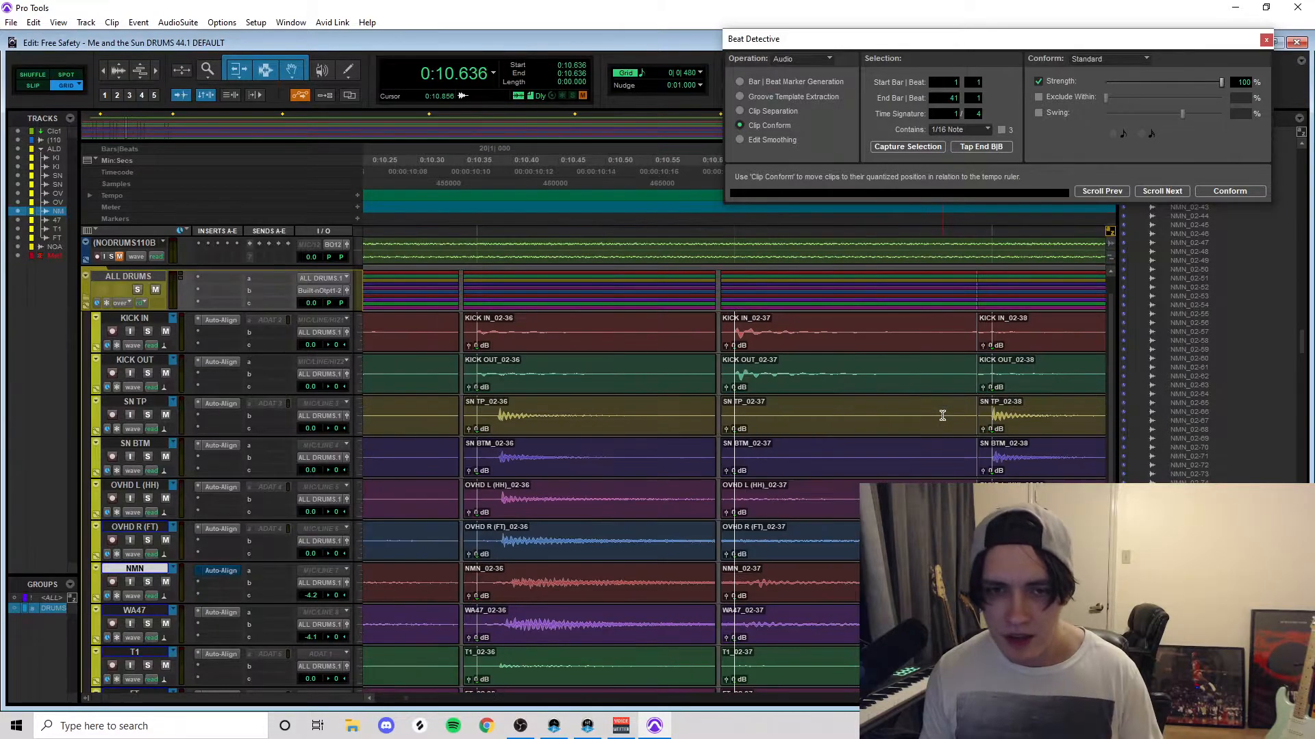
pyautogui.press('r')
pyautogui.press('r')
pyautogui.press('r')
pyautogui.press('r')
pyautogui.press('r')
pyautogui.press('r')
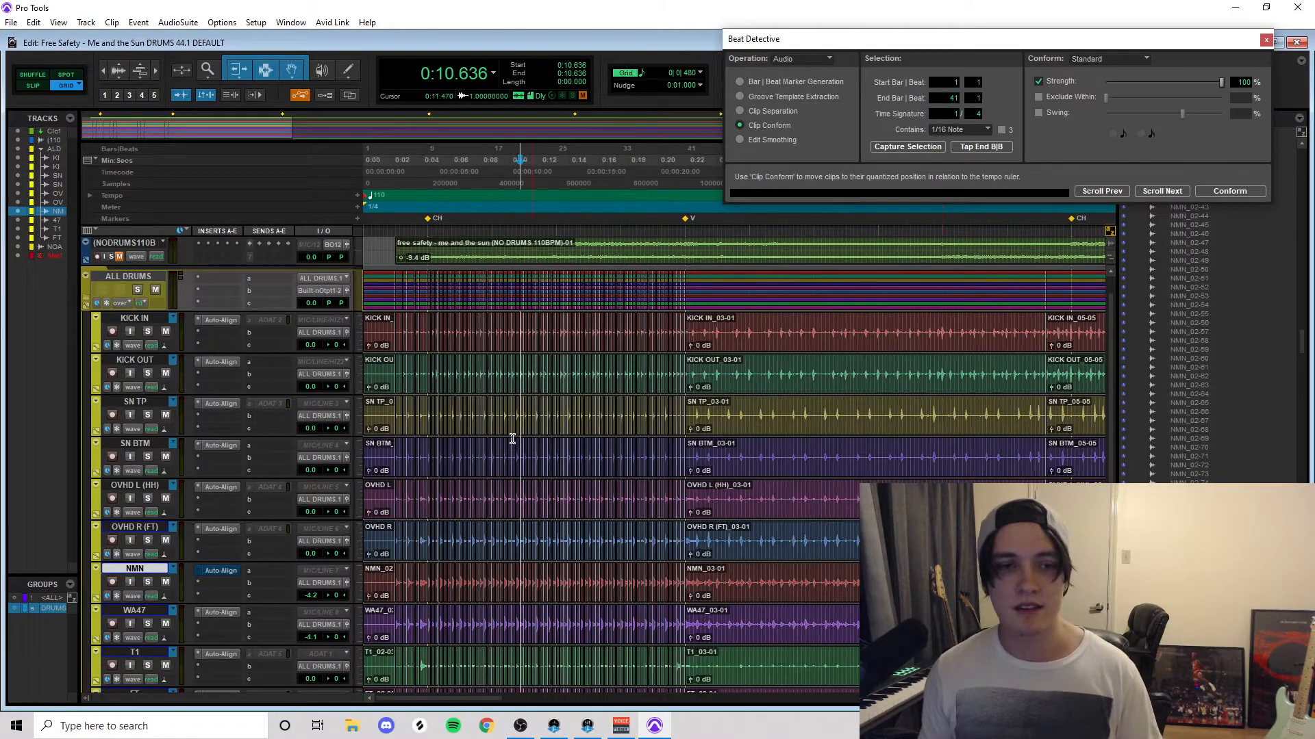
# Step: Play the conformed drums from about 0:01.6 to hear the quantized timing
pyautogui.click(387, 363)
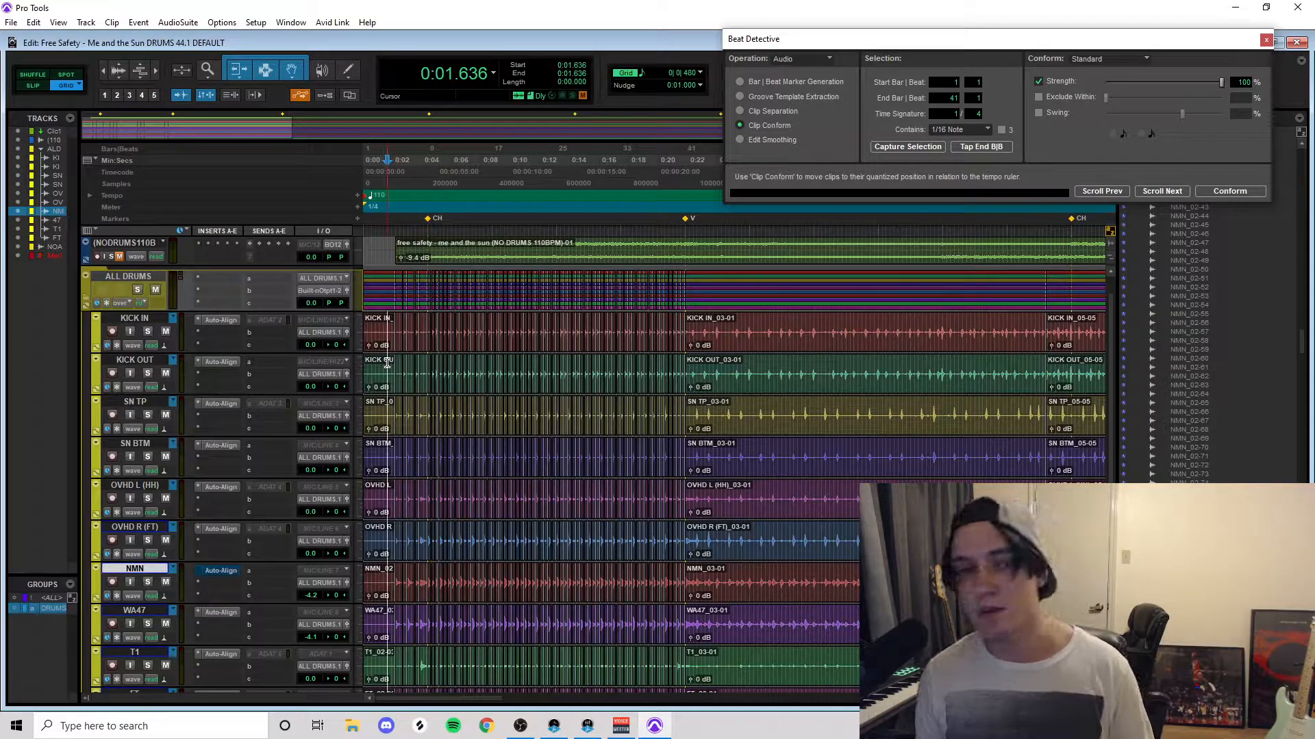
pyautogui.scroll(1, 387, 364)
pyautogui.press('space')
pyautogui.moveTo(314, 257); pyautogui.dragTo(322, 168)
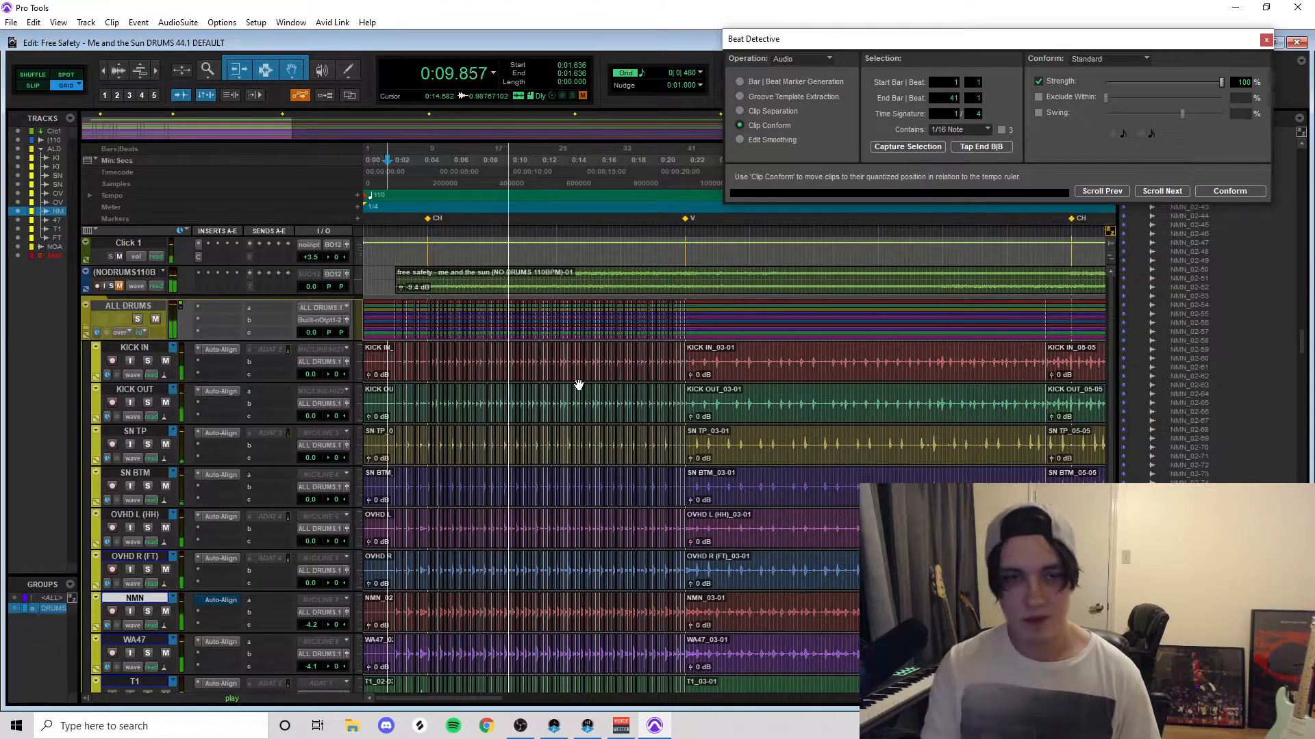
pyautogui.press('space')
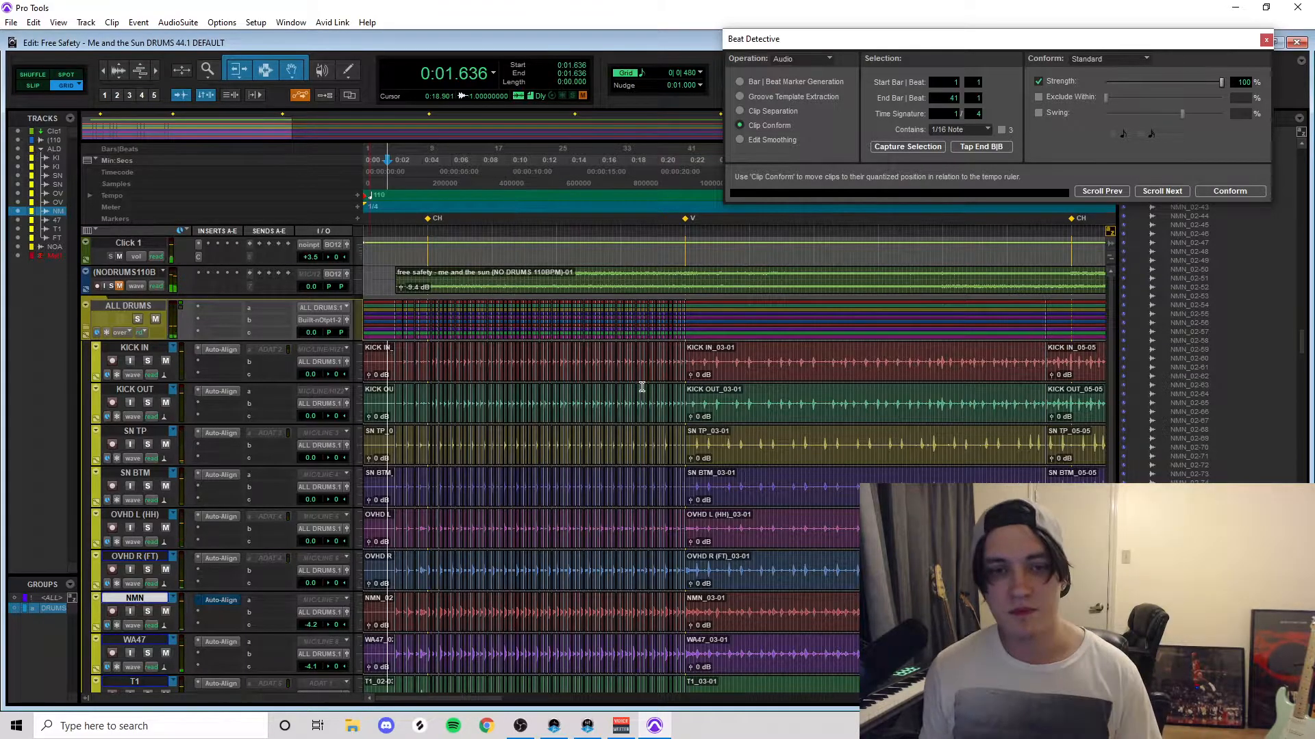
# Step: Inspect the gaps between the conformed clips near the start and play the drums from the first CH marker
pyautogui.click(684, 373)
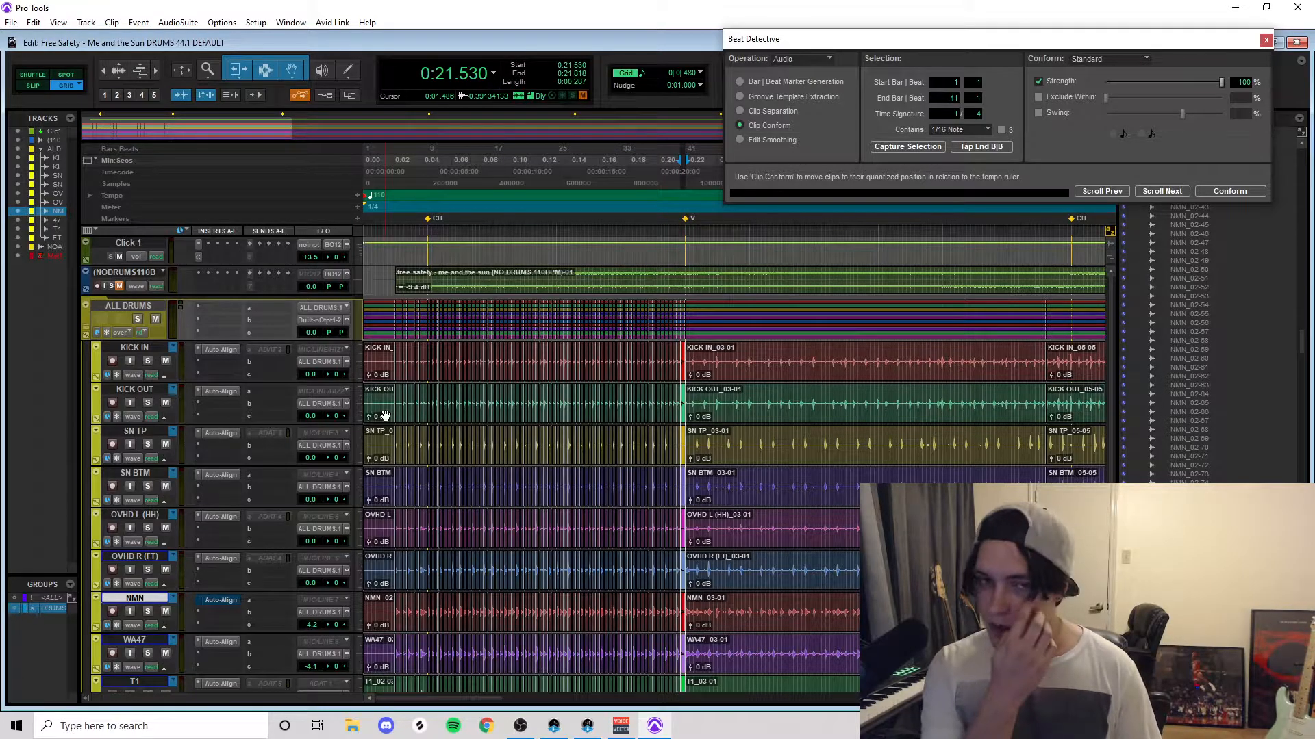
pyautogui.keyDown('shift'); pyautogui.click(385, 415); pyautogui.keyUp('shift')
pyautogui.press('t')
pyautogui.press('t')
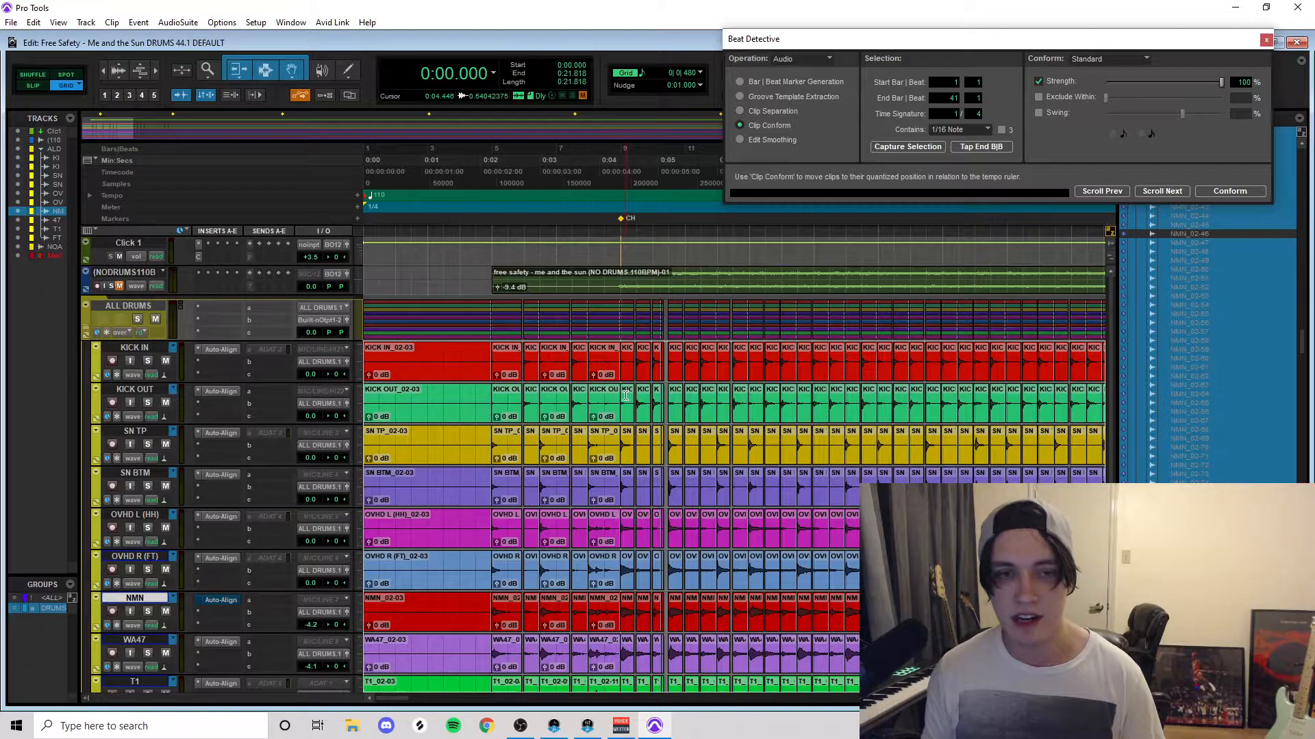
pyautogui.click(625, 395)
pyautogui.press('space')
pyautogui.press('r')
pyautogui.press('r')
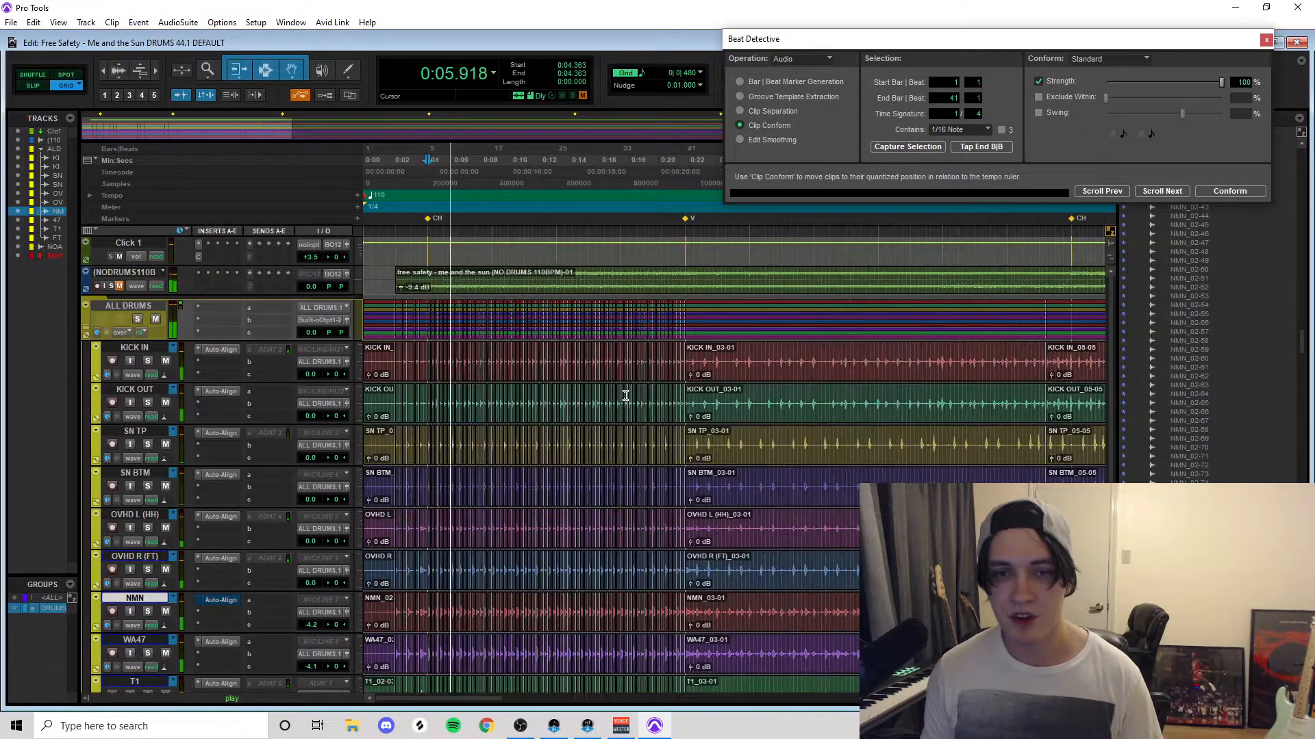
pyautogui.press('space')
# Step: Reselect the conformed drum clips up to the V marker and smooth them with Fill And Crossfade at 5 ms
pyautogui.moveTo(682, 417); pyautogui.dragTo(685, 417)
pyautogui.click(387, 417)
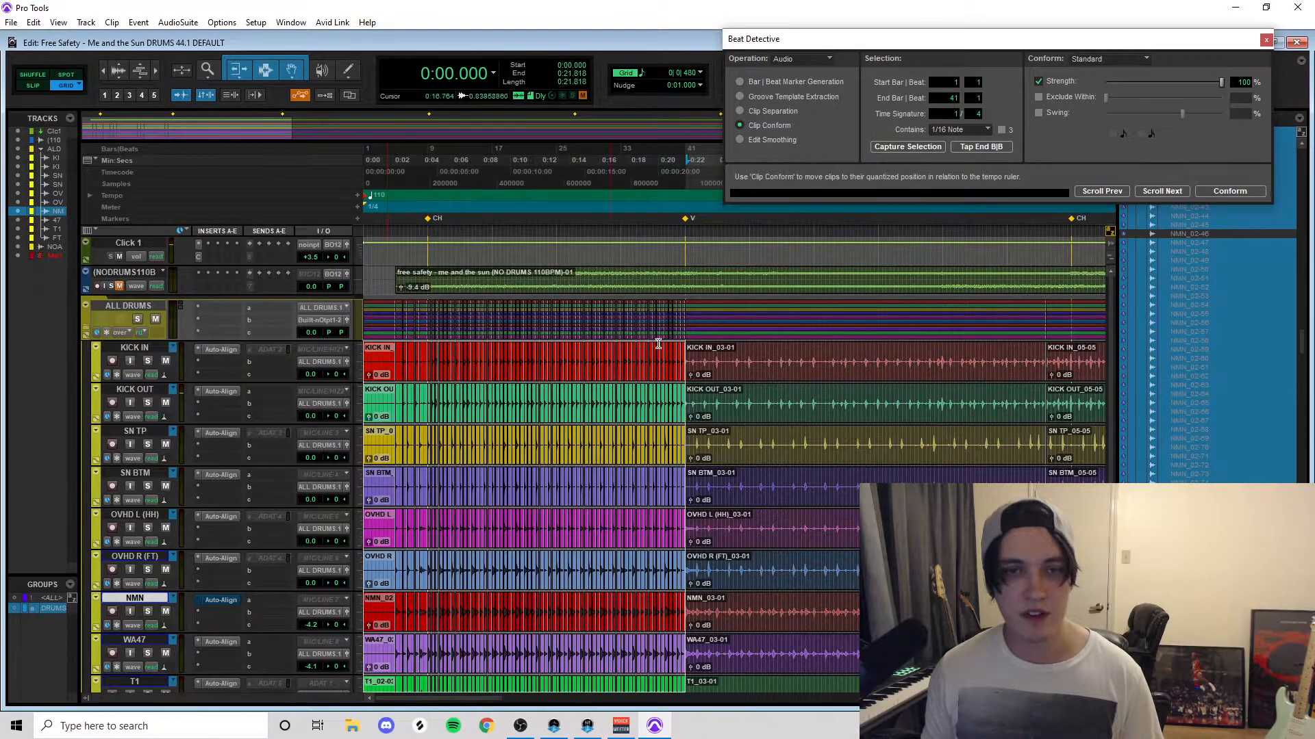
pyautogui.click(741, 138)
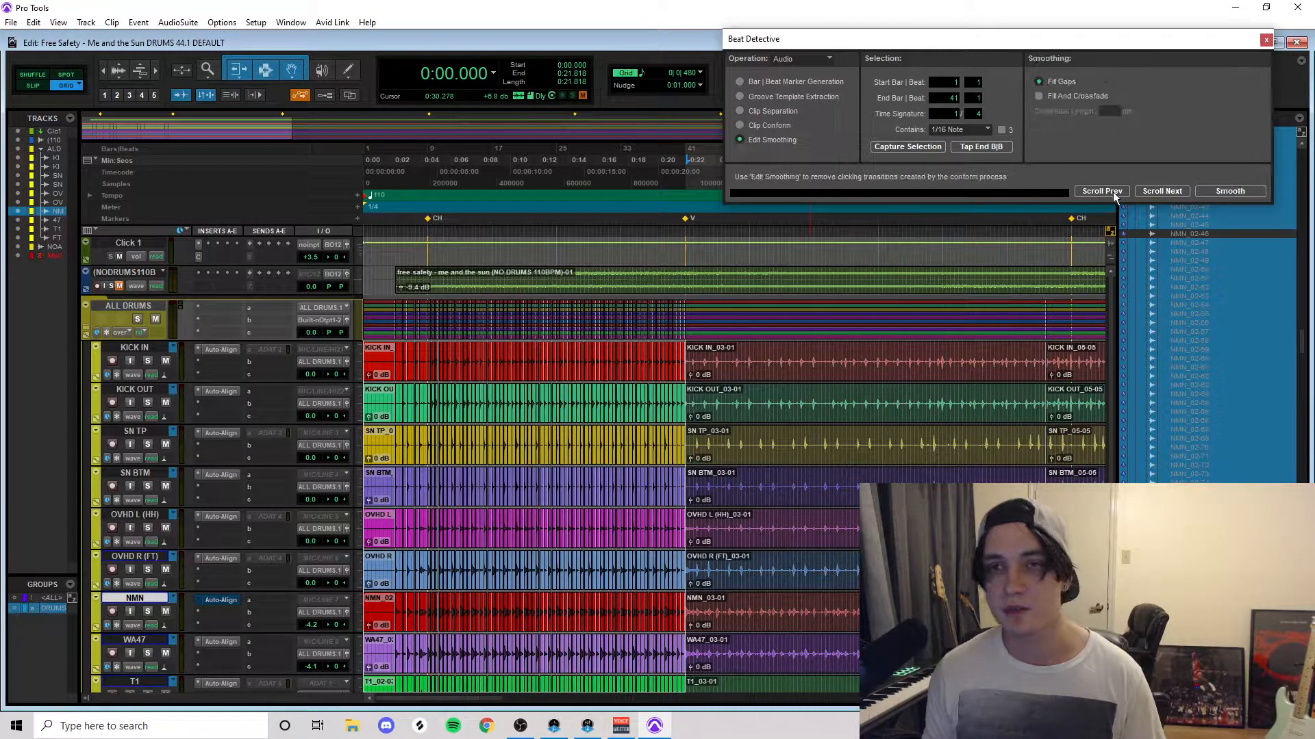
pyautogui.click(1038, 97)
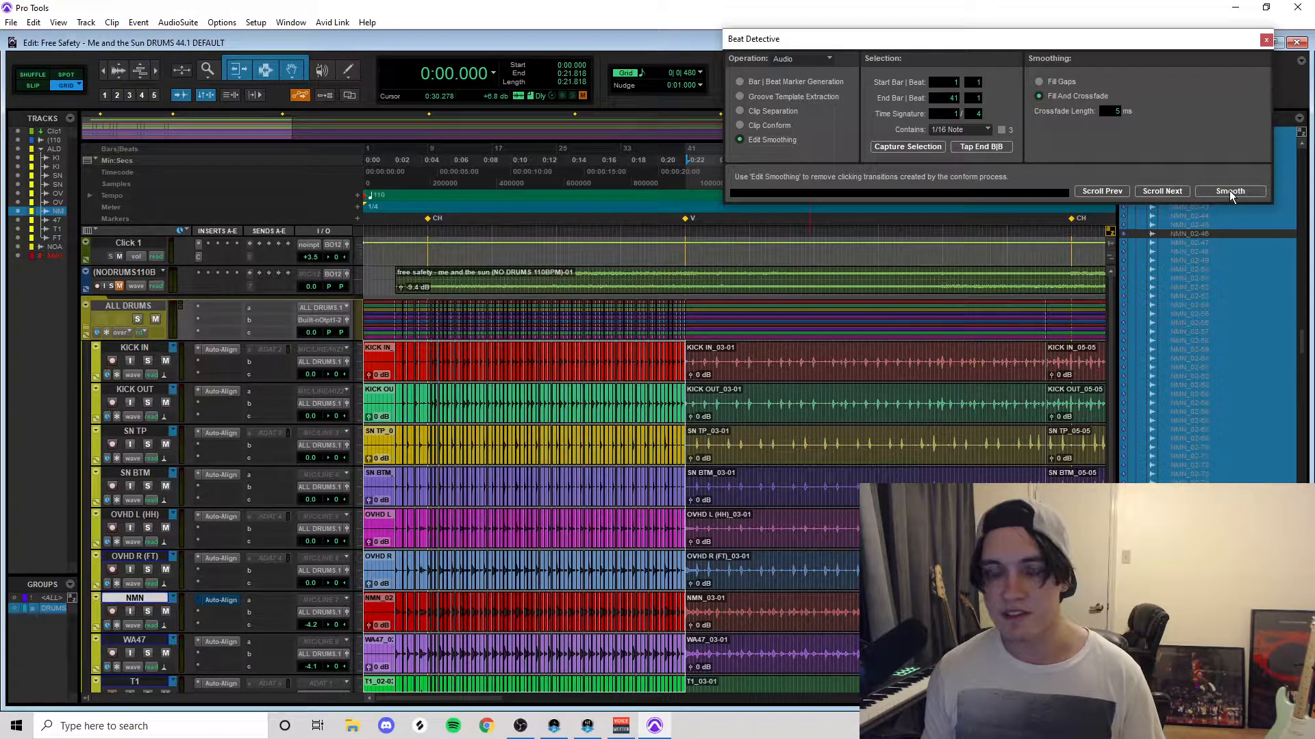
pyautogui.click(1230, 190)
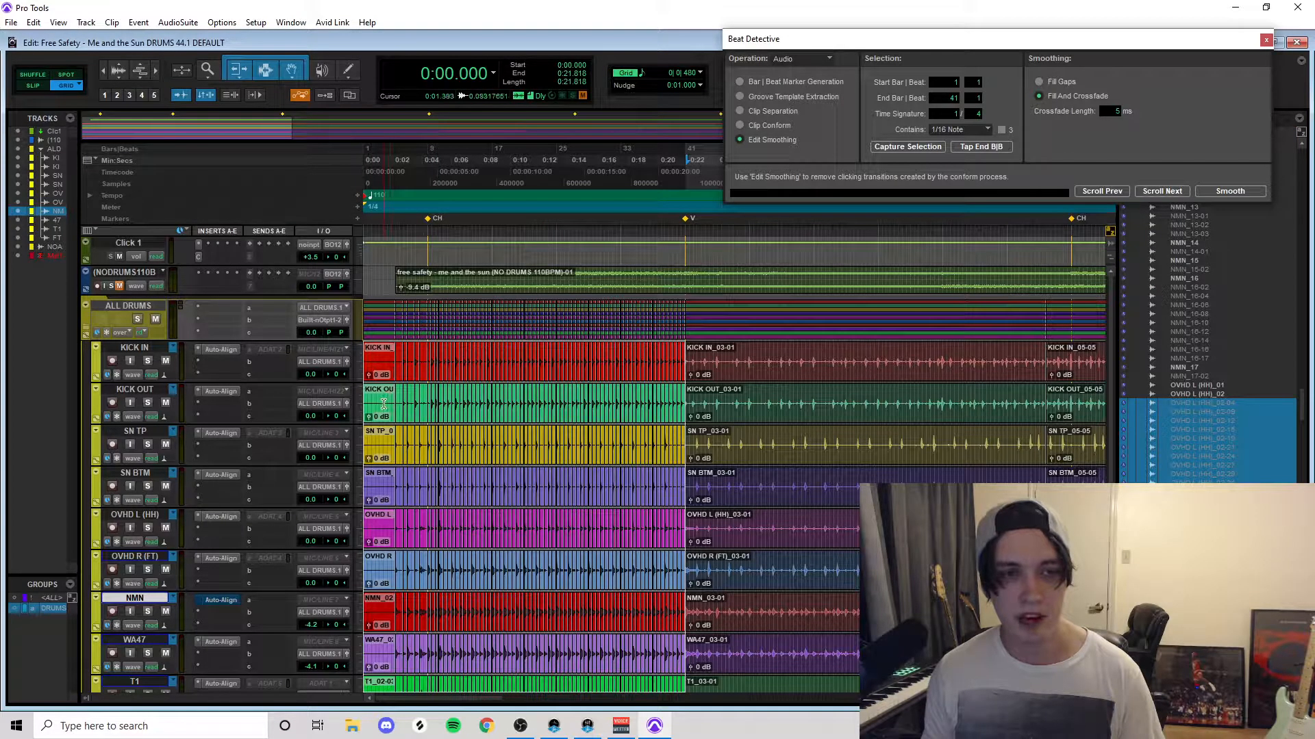
# Step: Examine the filled clip boundaries on the drum tracks around 0:05.4
pyautogui.click(463, 399)
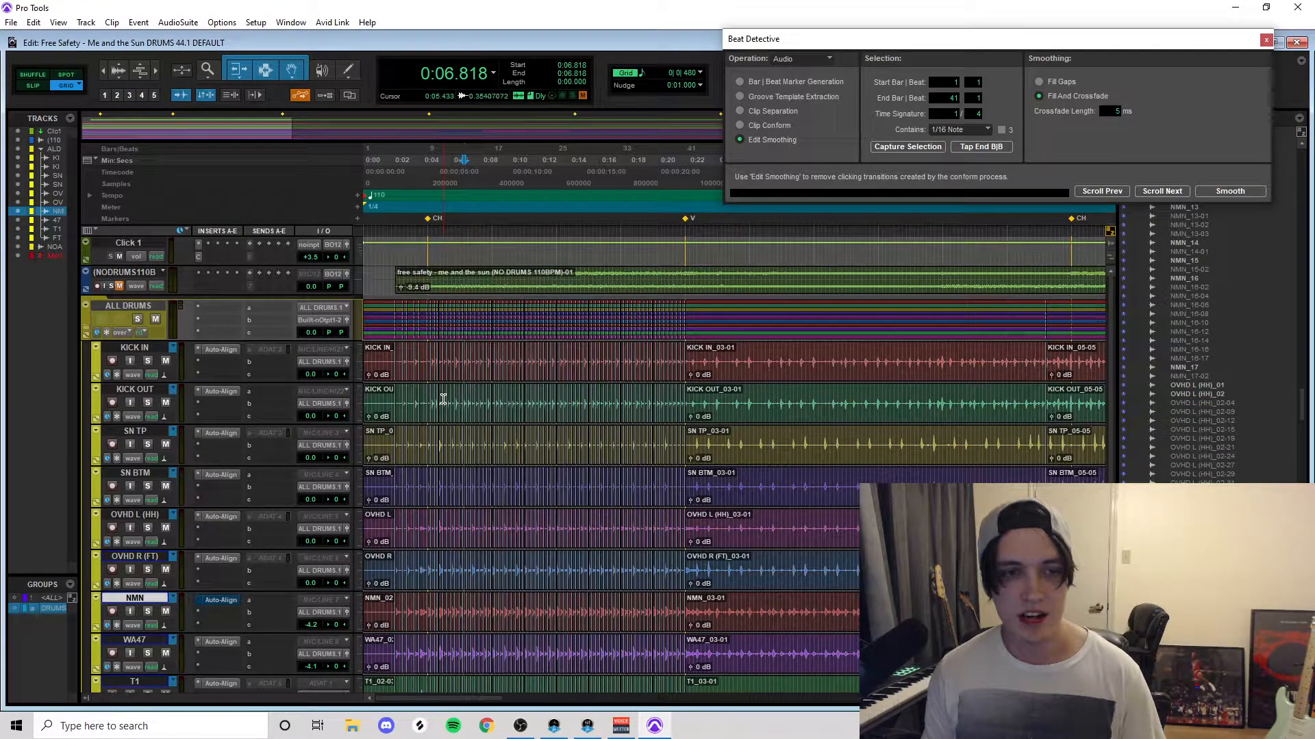
pyautogui.click(443, 399)
pyautogui.press('t')
pyautogui.press('t')
pyautogui.press('t')
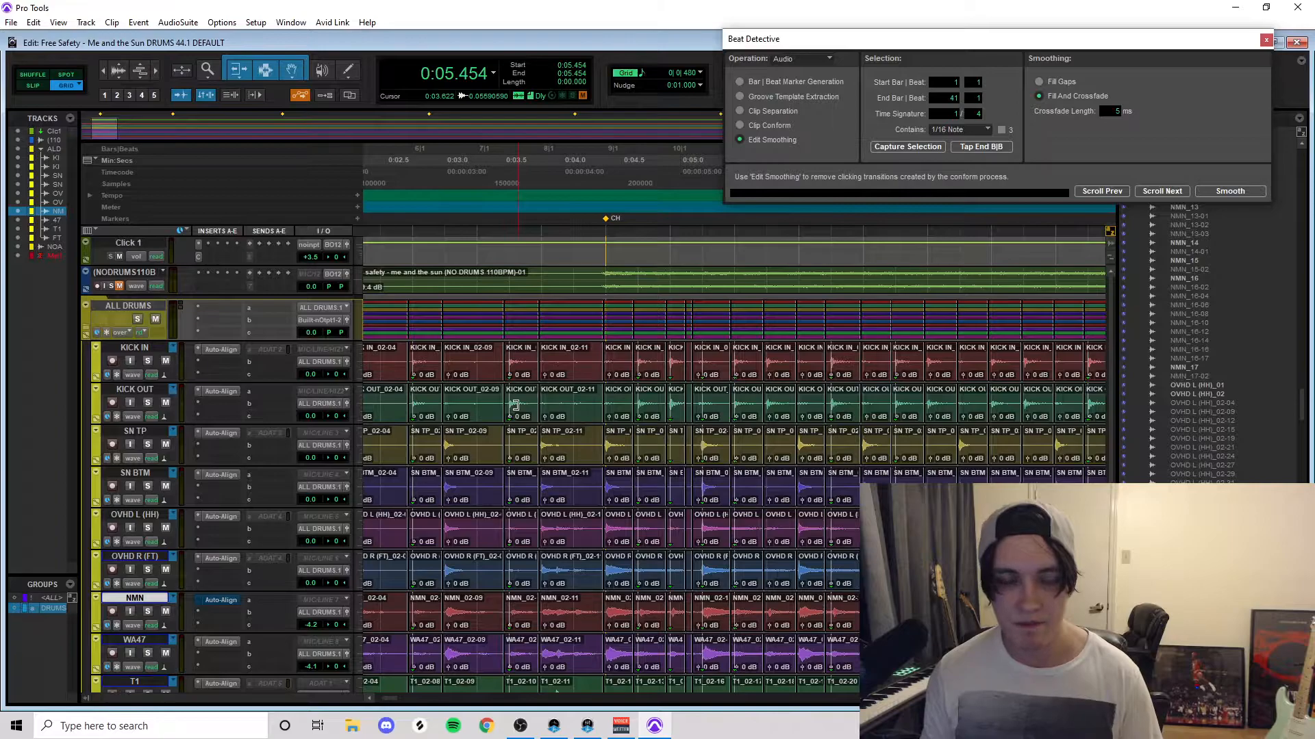
pyautogui.press('r')
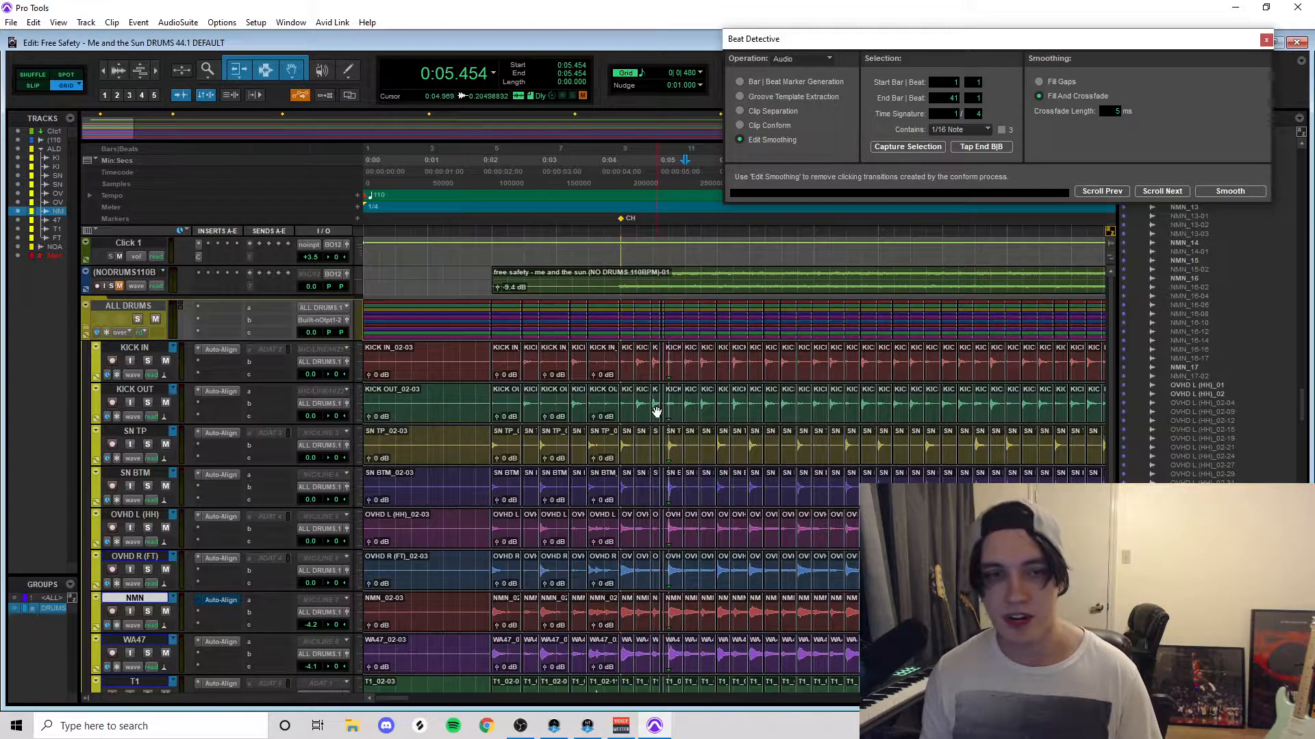
# Step: Examine the crossfade ahead of the kick transient at about 0:07.6
pyautogui.click(819, 415)
pyautogui.press('t')
pyautogui.press('t')
pyautogui.press('t')
pyautogui.press('t')
pyautogui.press('t')
pyautogui.press('t')
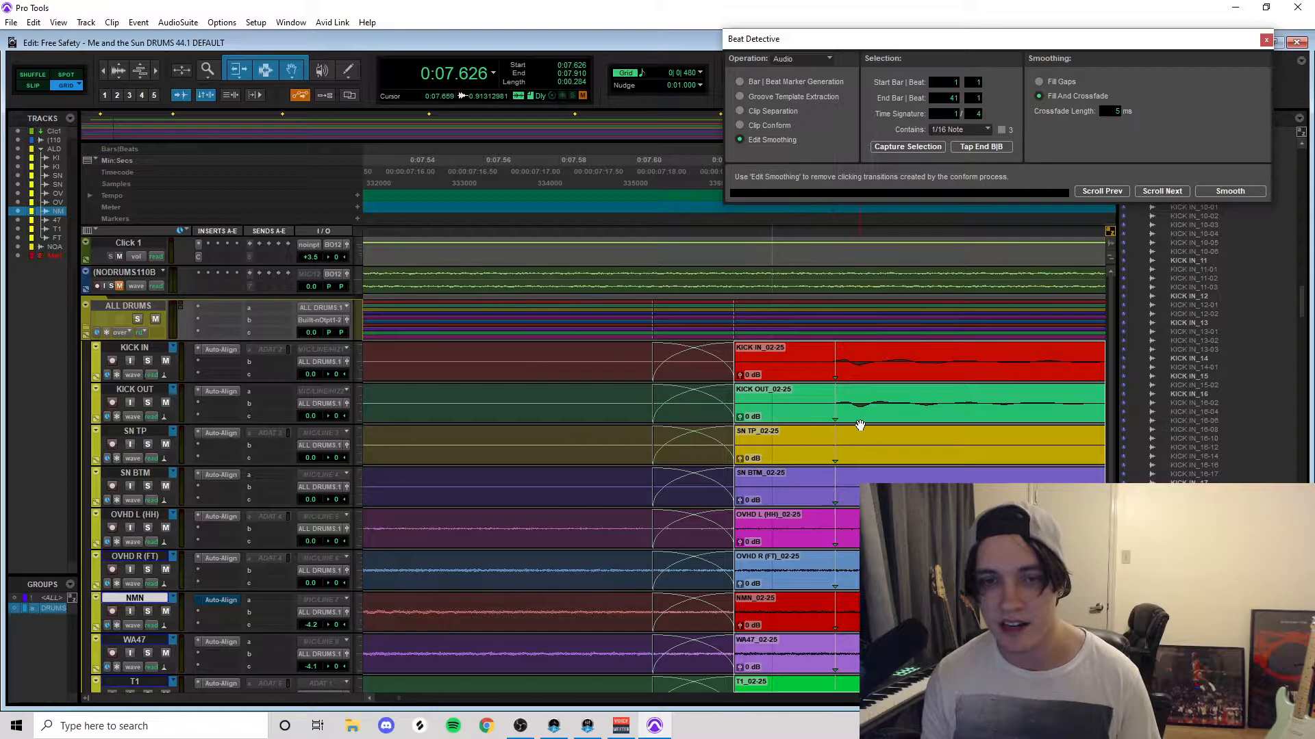
# Step: Try shifting the drum clips at about 0:07.6 along the timeline and undo the move
pyautogui.moveTo(860, 426); pyautogui.dragTo(795, 419)
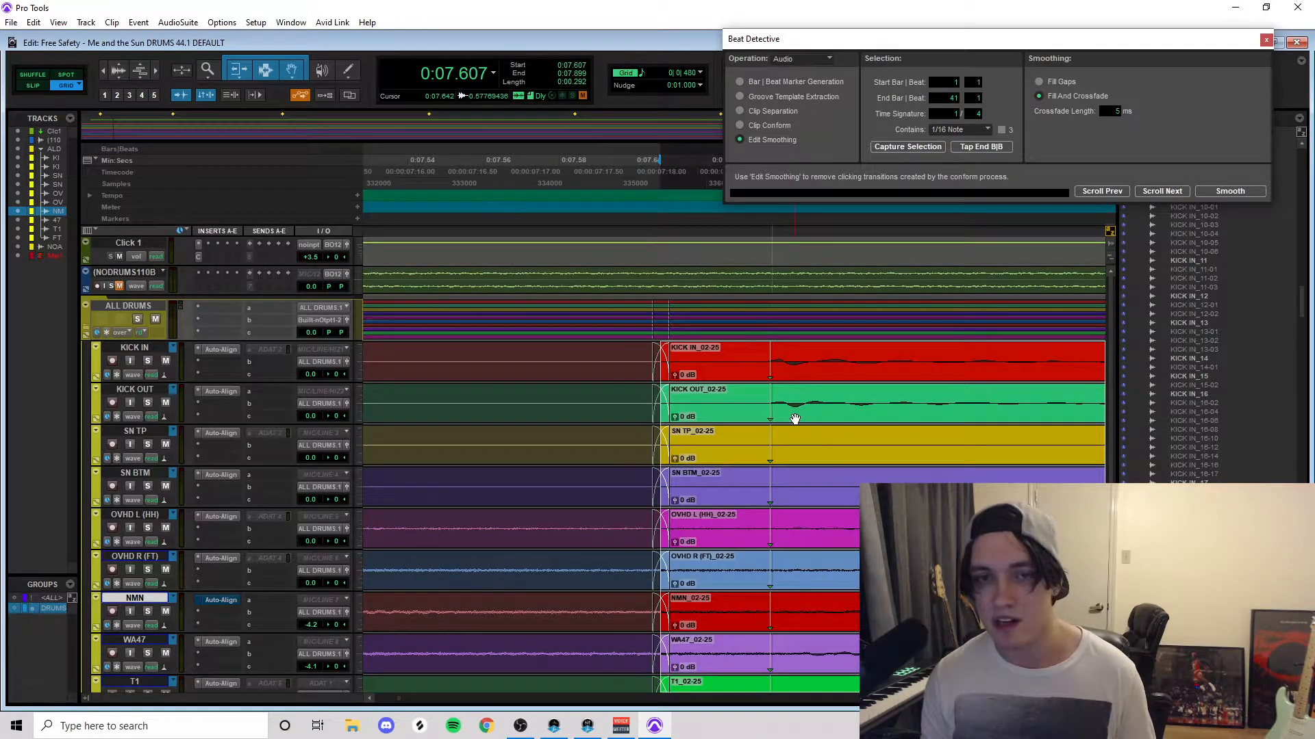
pyautogui.hotkey('ctrl', 'z')
pyautogui.hotkey('ctrl', 'shift', 'z')
# Step: Select all smoothed drum clips from the session start up to the V marker
pyautogui.press('r')
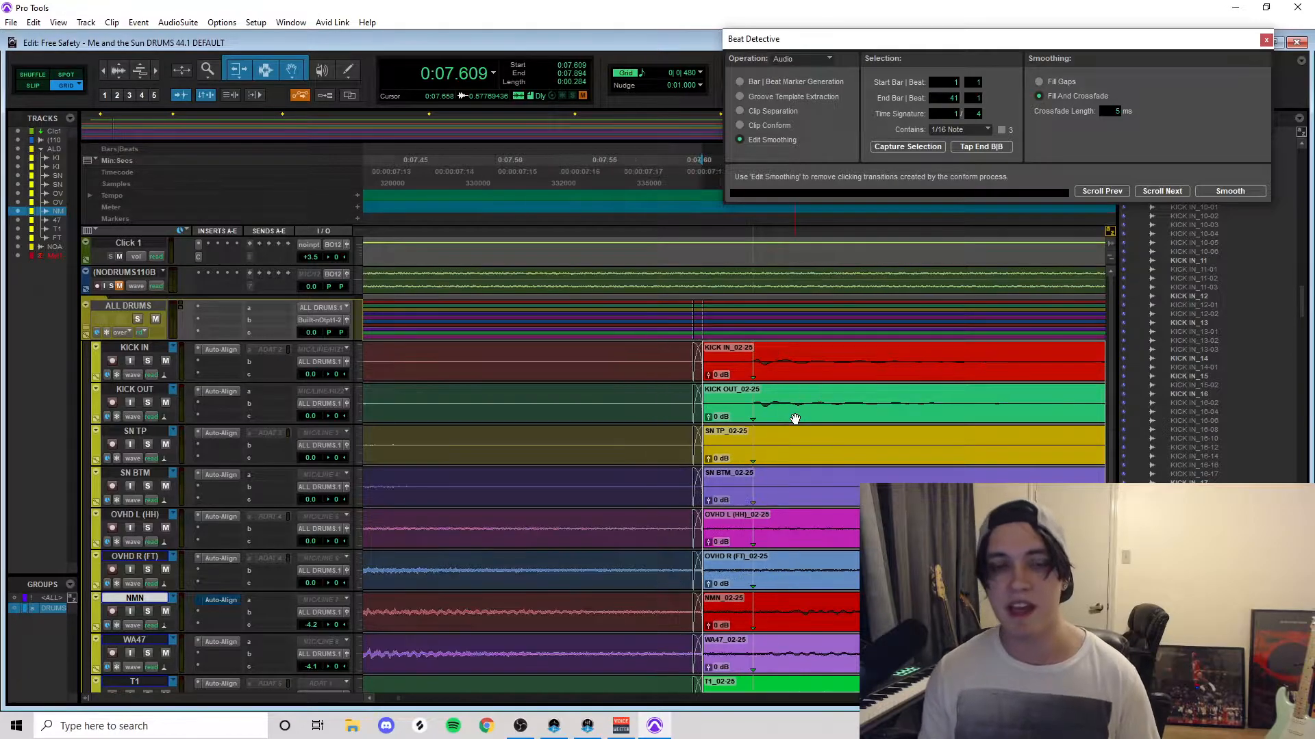
pyautogui.press('r')
pyautogui.press('r')
pyautogui.press('r')
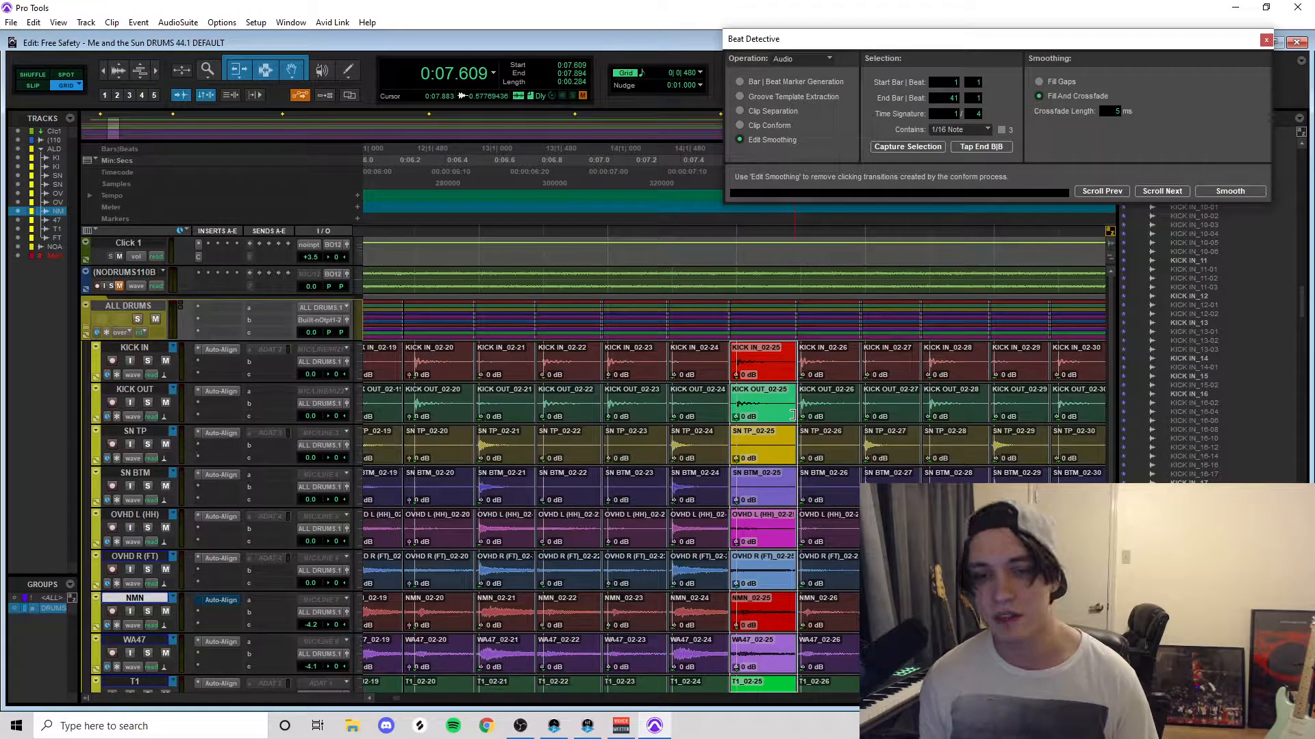
pyautogui.press('r')
pyautogui.press('r')
pyautogui.press('r')
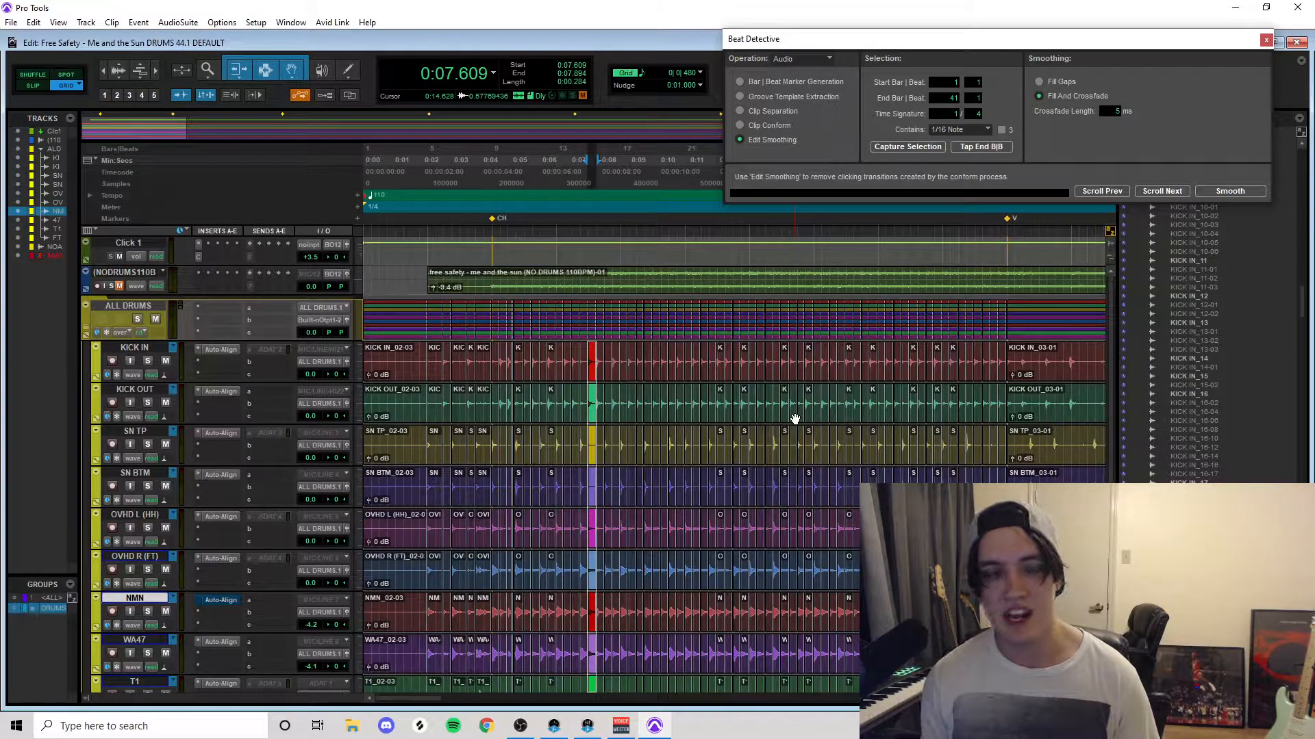
pyautogui.click(400, 410)
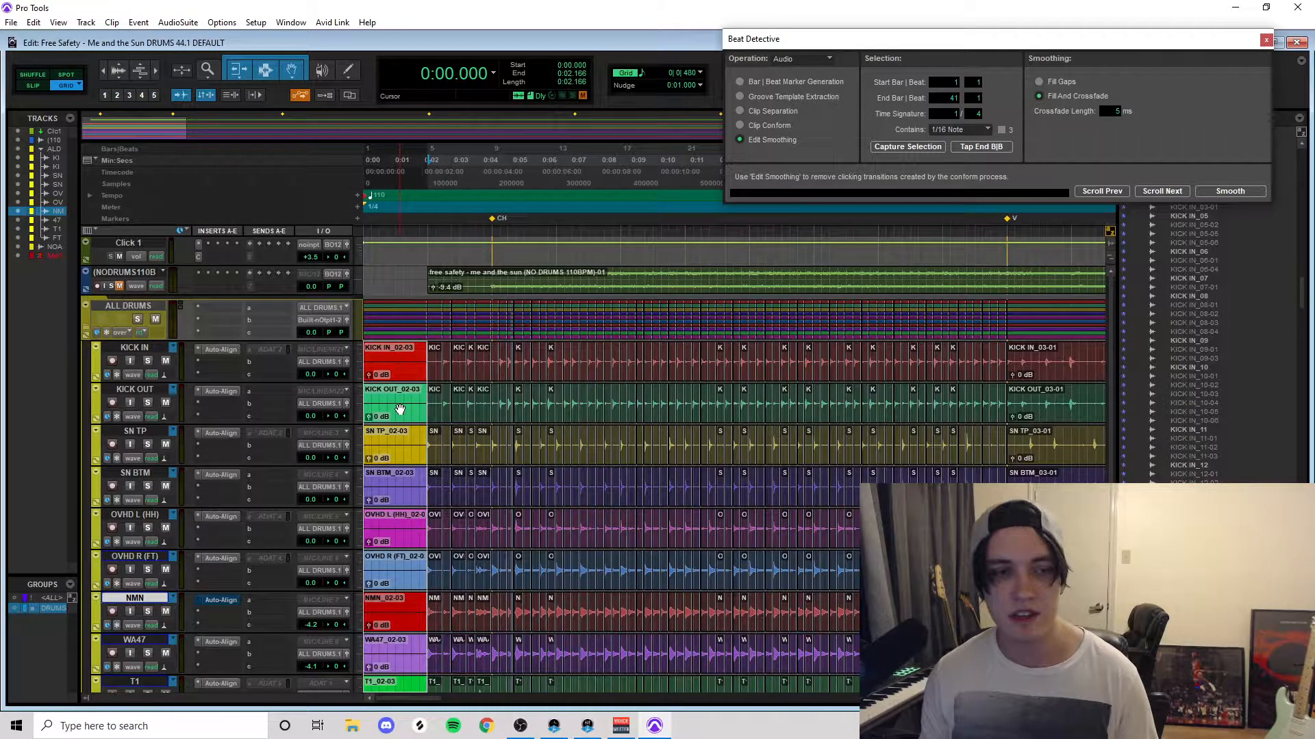
pyautogui.keyDown('shift'); pyautogui.click(1003, 420); pyautogui.keyUp('shift')
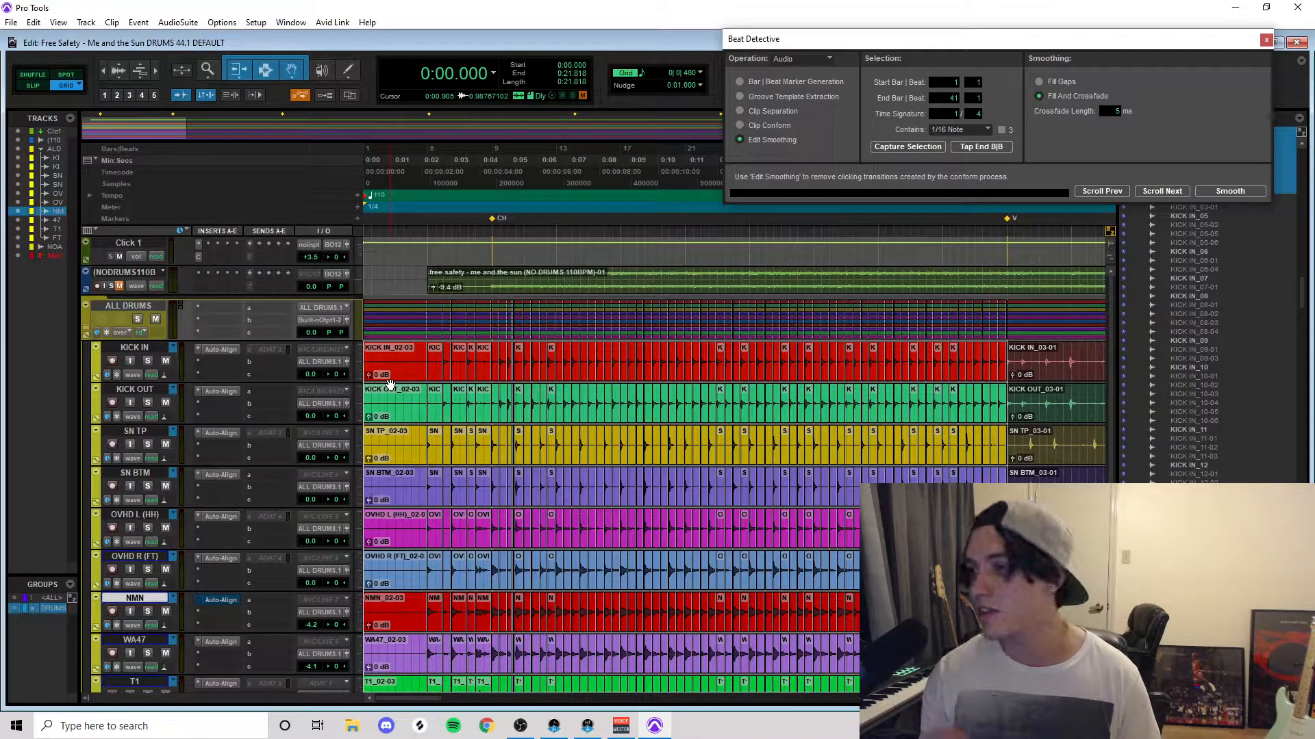
# Step: Play the smoothed drums from about 0:01.4, view the lower tracks, and place the edit cursor at about 0:03.8
pyautogui.click(406, 396)
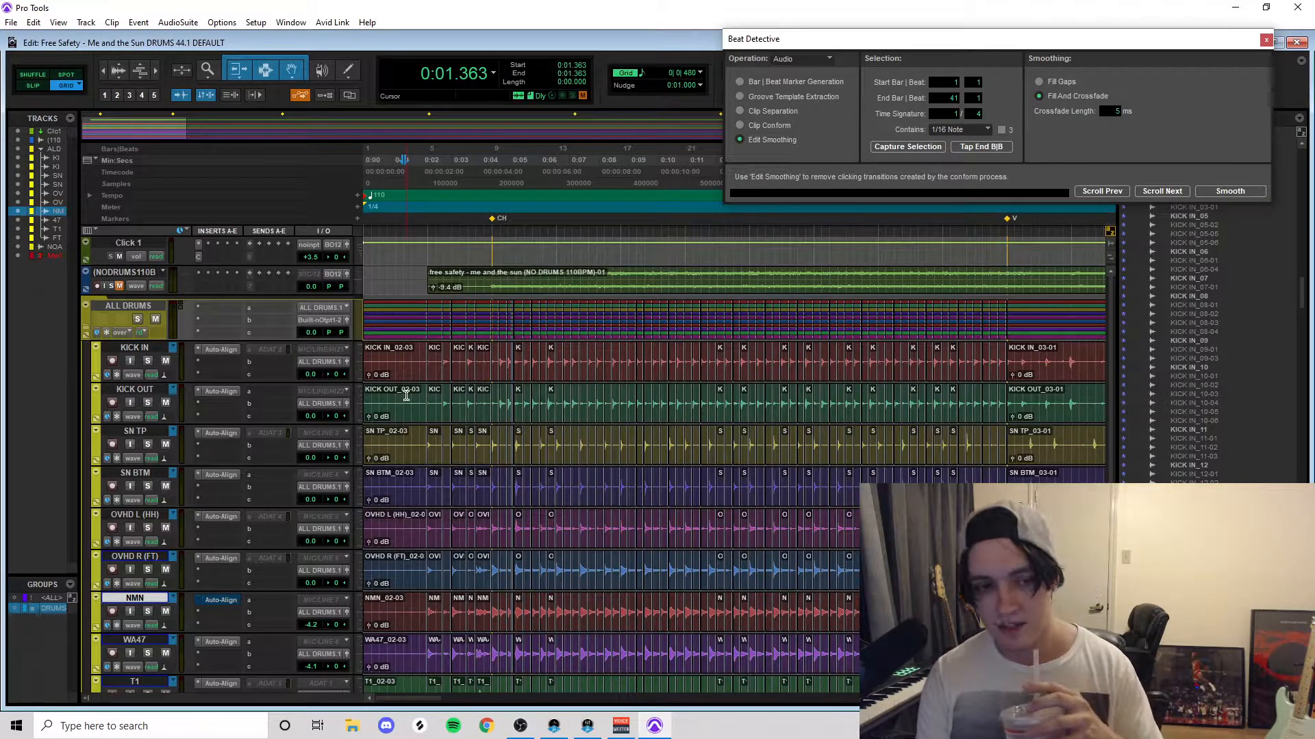
pyautogui.press('space')
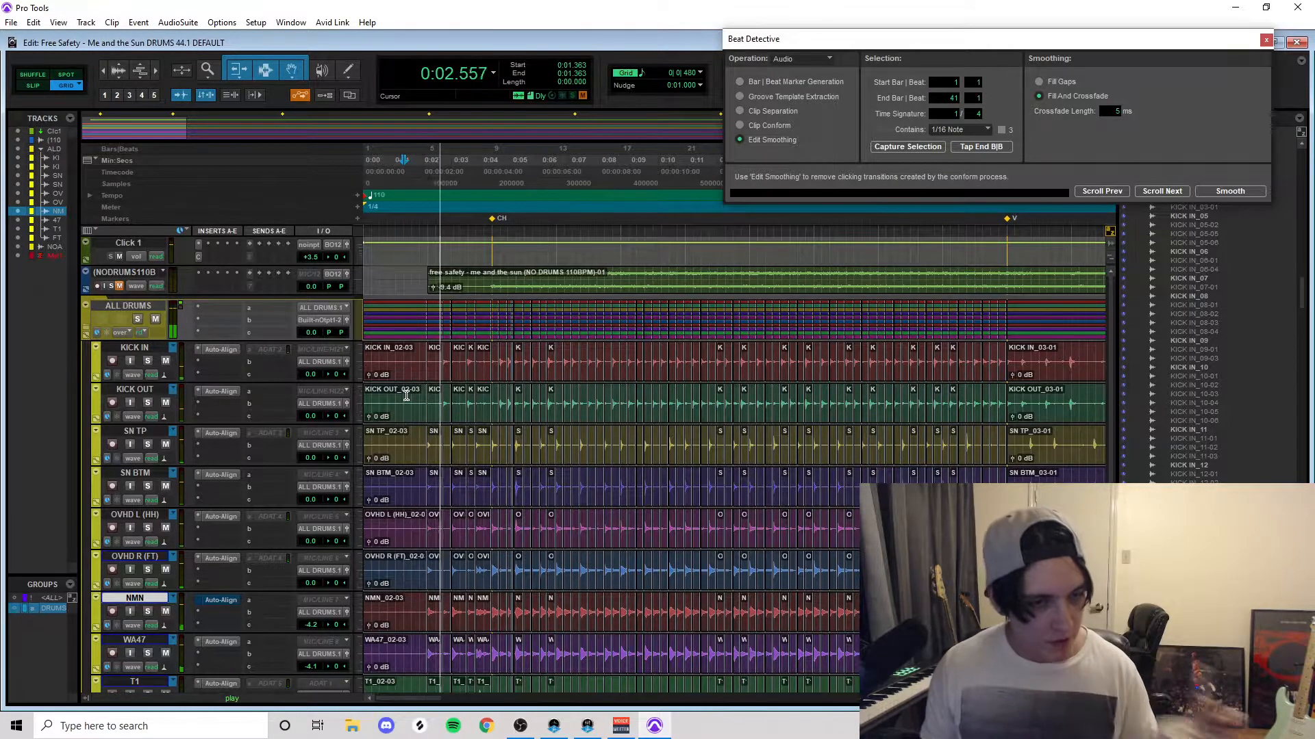
pyautogui.scroll(-3, 589, 473)
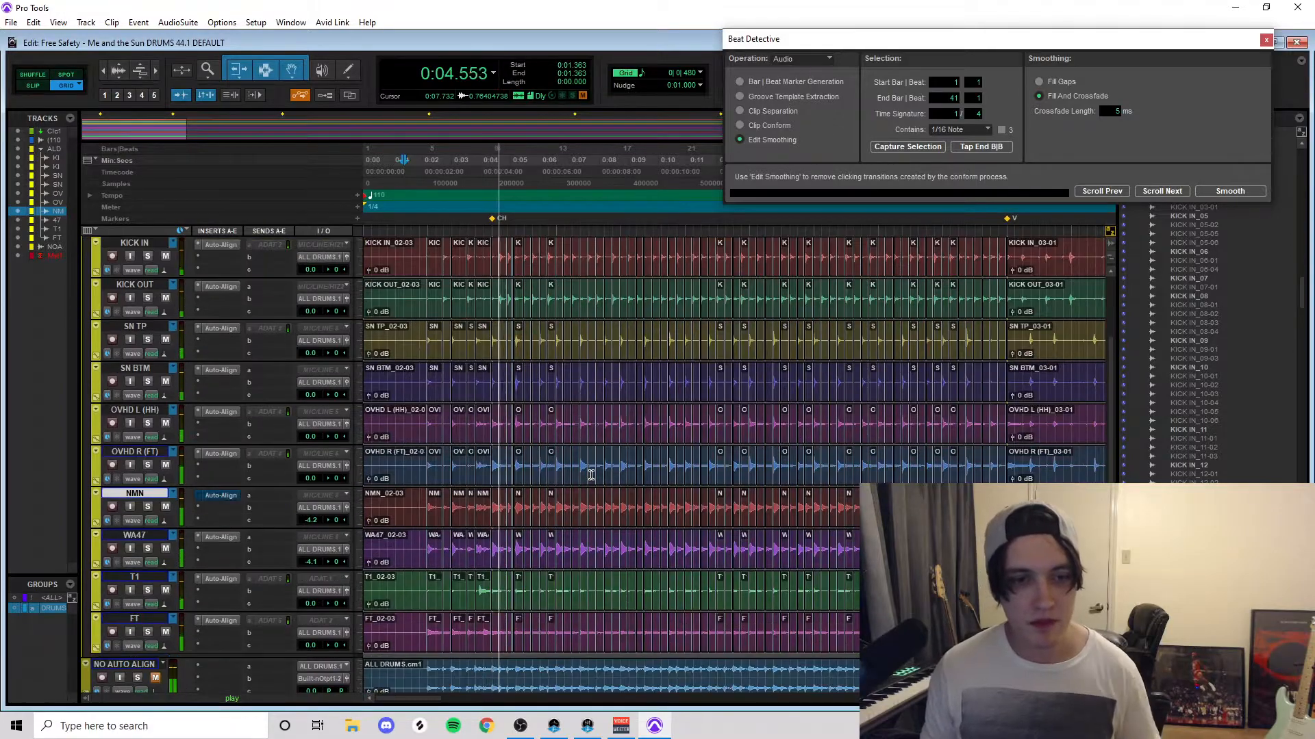
pyautogui.scroll(-2, 591, 474)
pyautogui.press('space')
pyautogui.click(478, 502)
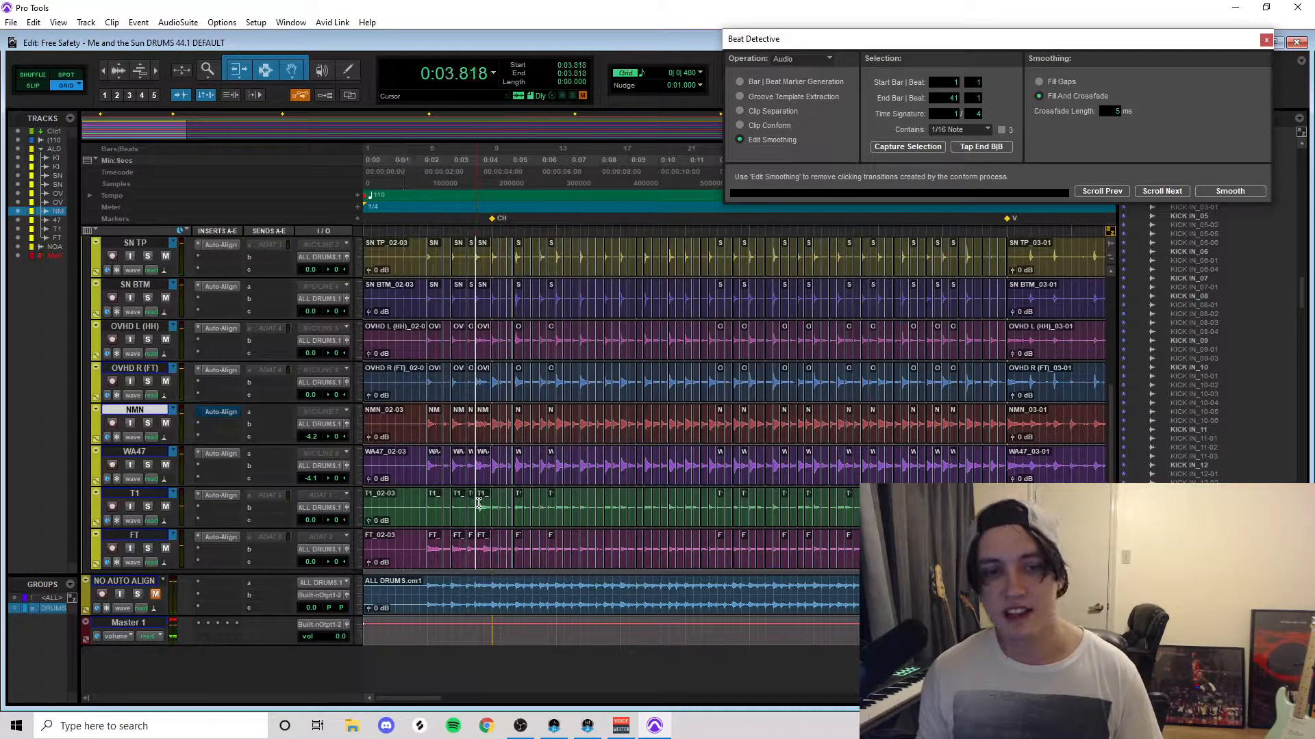
# Step: Move Beat Detective clear of the transport and set the grid value to 1/16 notes (0|0|240)
pyautogui.press('t')
pyautogui.press('t')
pyautogui.press('t')
pyautogui.press('t')
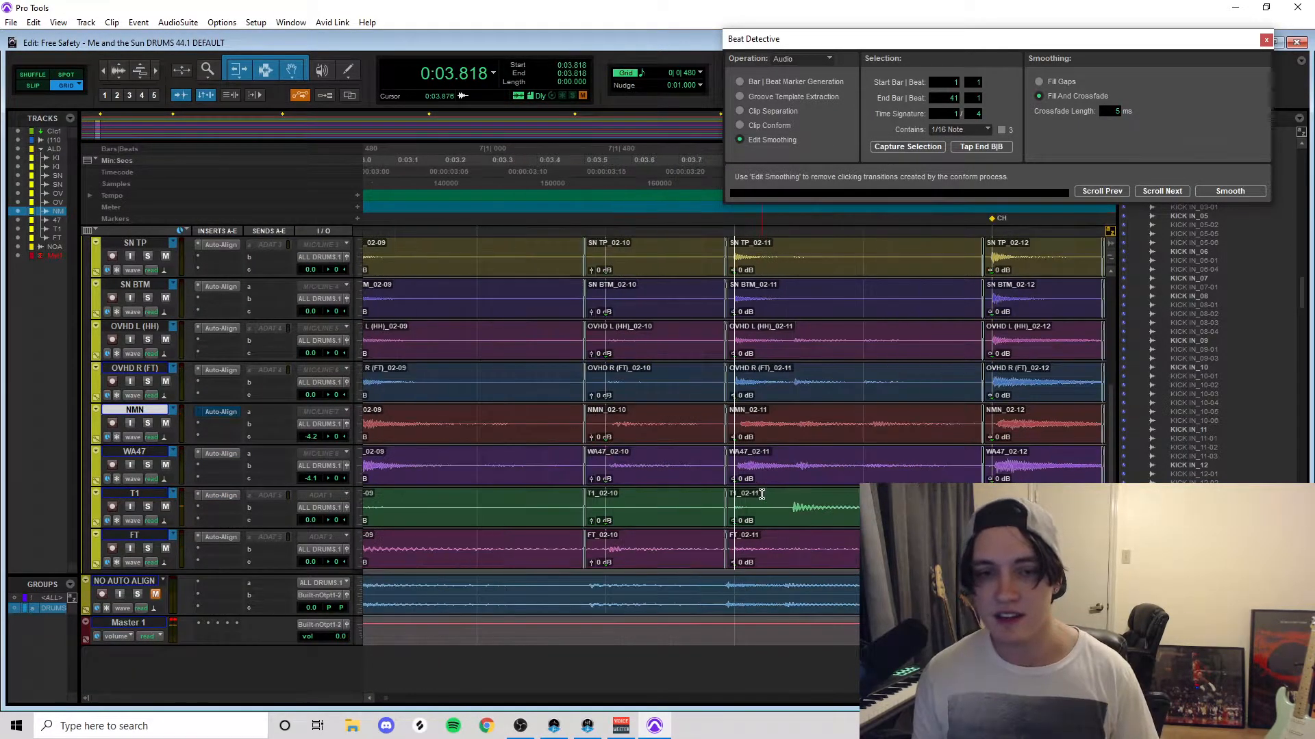
pyautogui.moveTo(875, 41); pyautogui.dragTo(1128, 15)
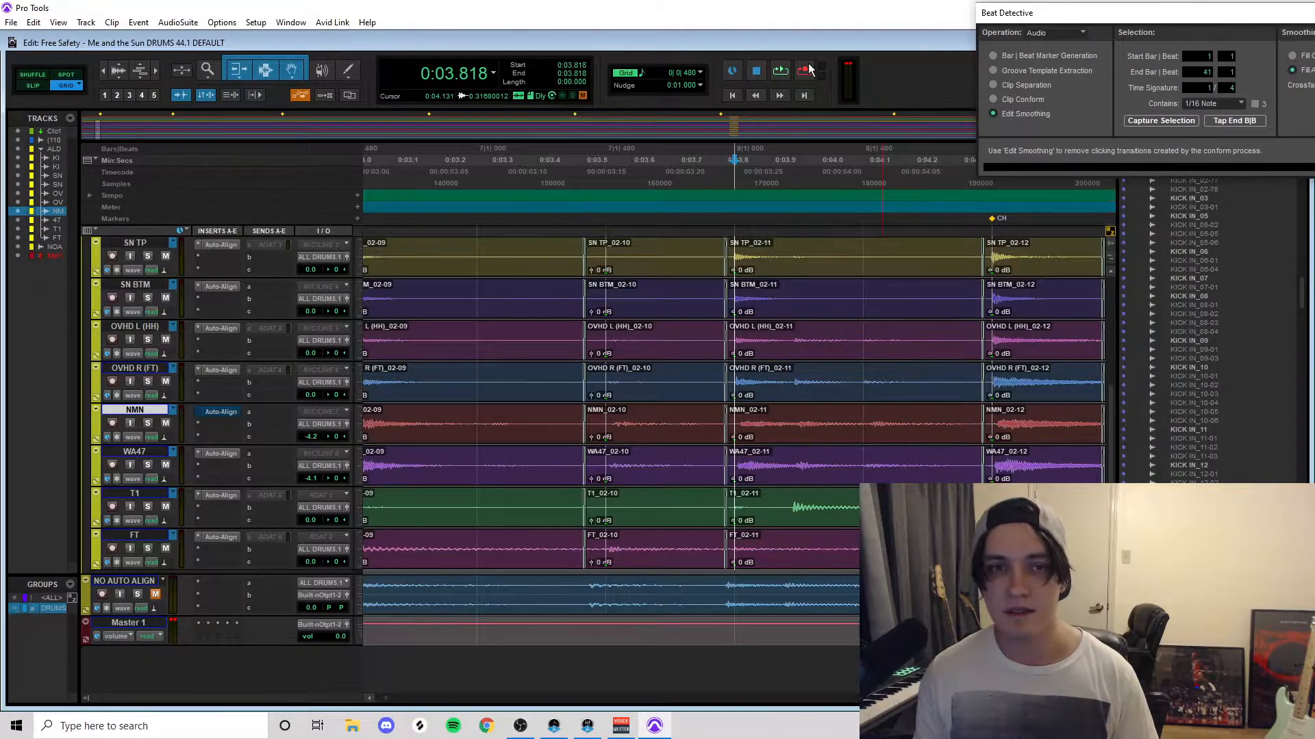
pyautogui.click(645, 72)
pyautogui.click(704, 130)
# Step: Split the drum clips at the T1 hit just after 0:03.9 and snap the hit to 8|1|240
pyautogui.click(767, 476)
pyautogui.press('Tab')
pyautogui.press('b')
pyautogui.moveTo(828, 518); pyautogui.dragTo(841, 516)
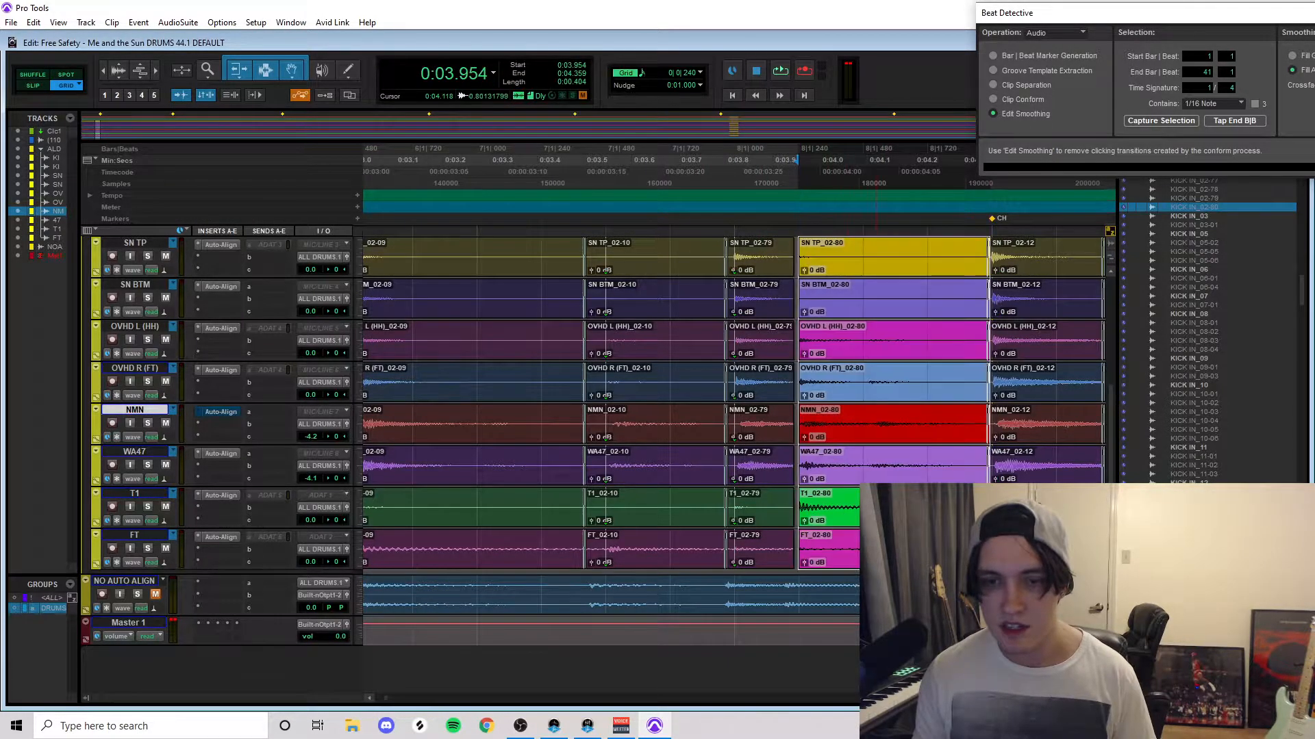
# Step: Split the drum clips at the following floor tom hit and snap that hit to the 8|1|480 grid line
pyautogui.click(853, 544)
pyautogui.press('Tab')
pyautogui.press('b')
pyautogui.moveTo(879, 556); pyautogui.dragTo(870, 555)
# Step: Close the gap before the moved T1 hit and crossfade both tom edits, at about 0:03.925 and 0:04.056
pyautogui.click(819, 500)
pyautogui.press('t')
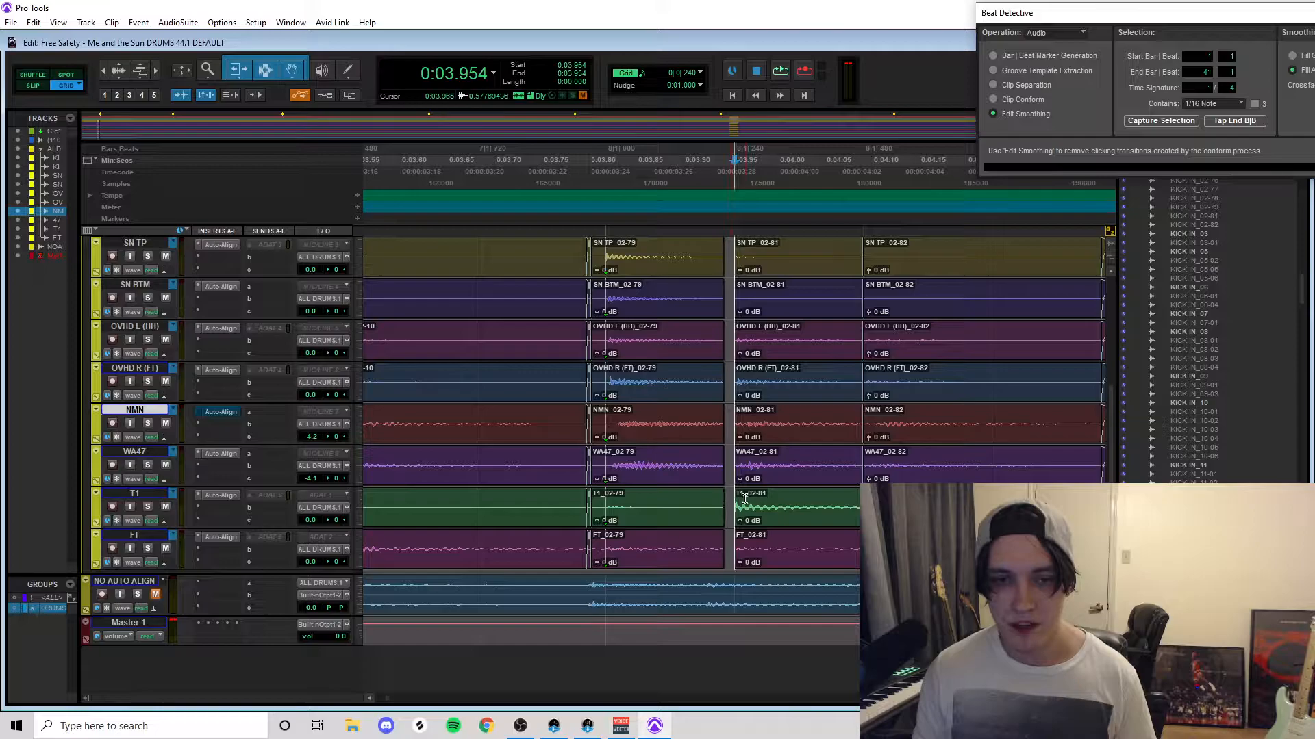
pyautogui.moveTo(738, 495); pyautogui.dragTo(706, 519)
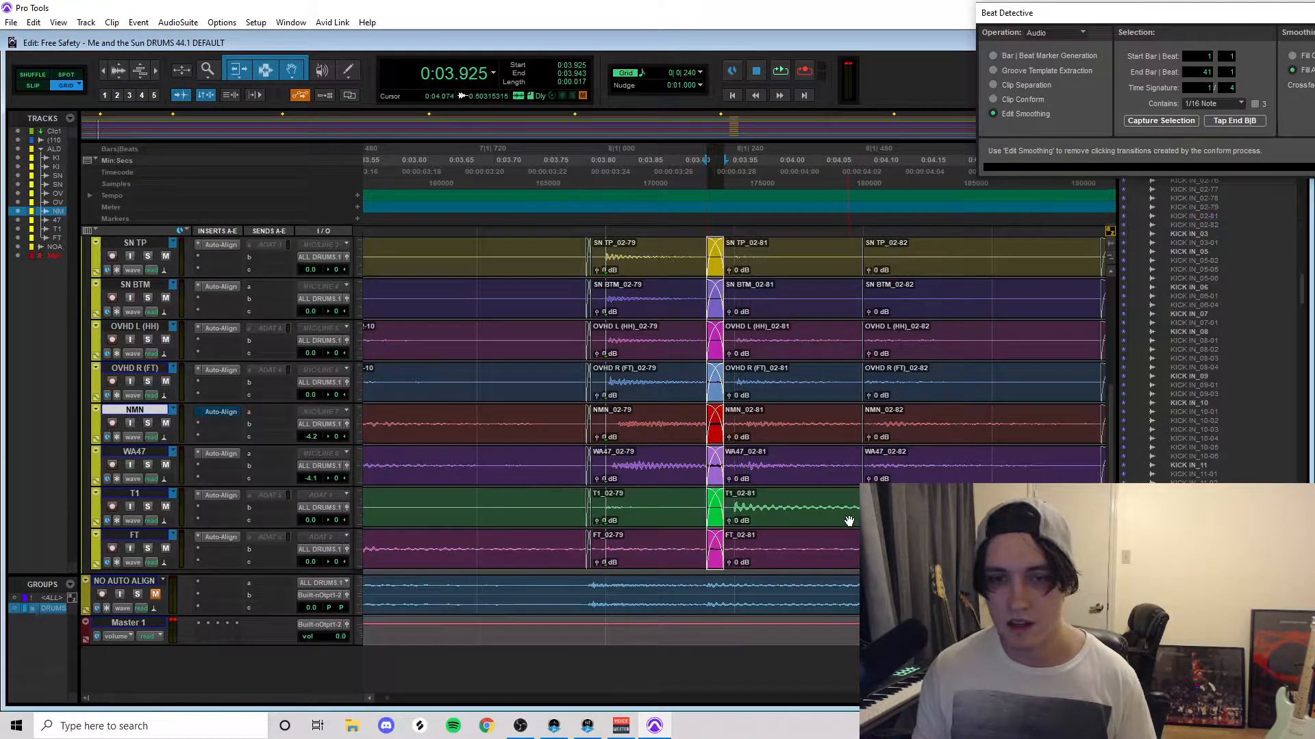
pyautogui.moveTo(864, 524); pyautogui.dragTo(832, 522)
pyautogui.press('r')
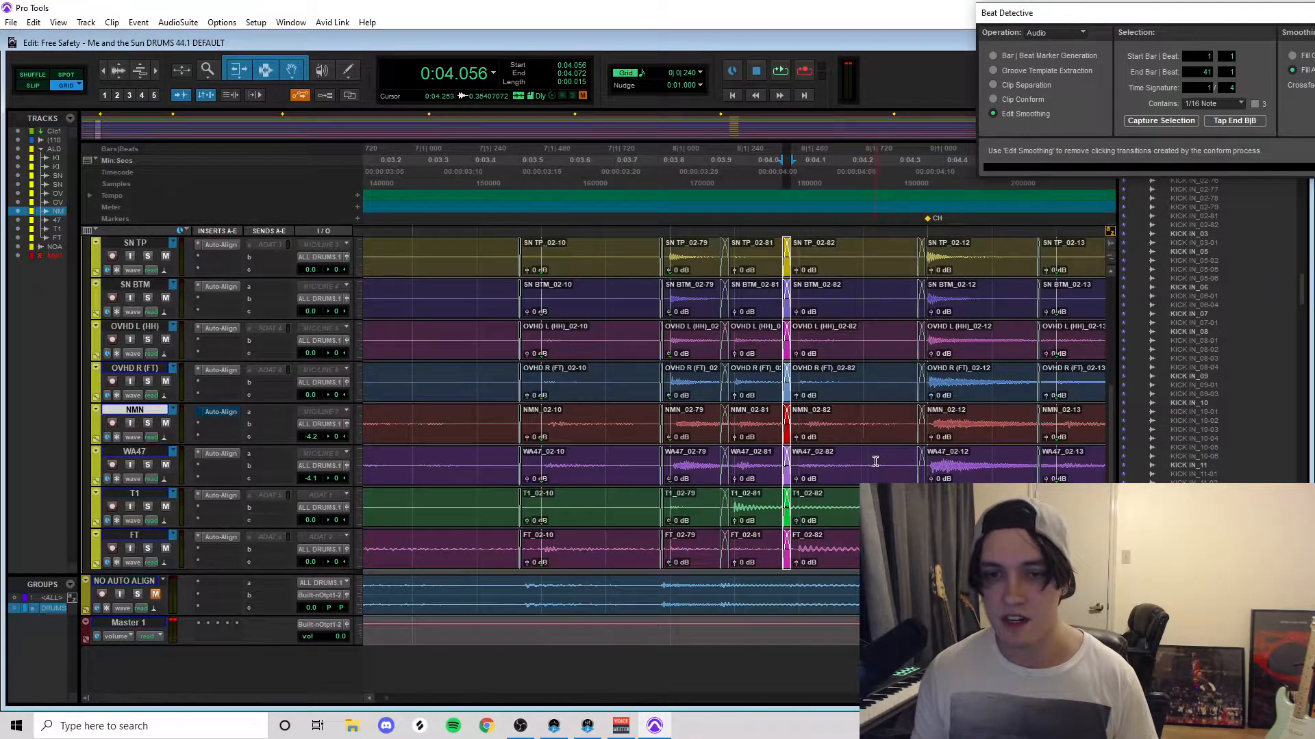
# Step: Move the crossfade just ahead of the CH marker earlier, so that it starts at 0:04.329
pyautogui.click(875, 463)
pyautogui.press('t')
pyautogui.press('t')
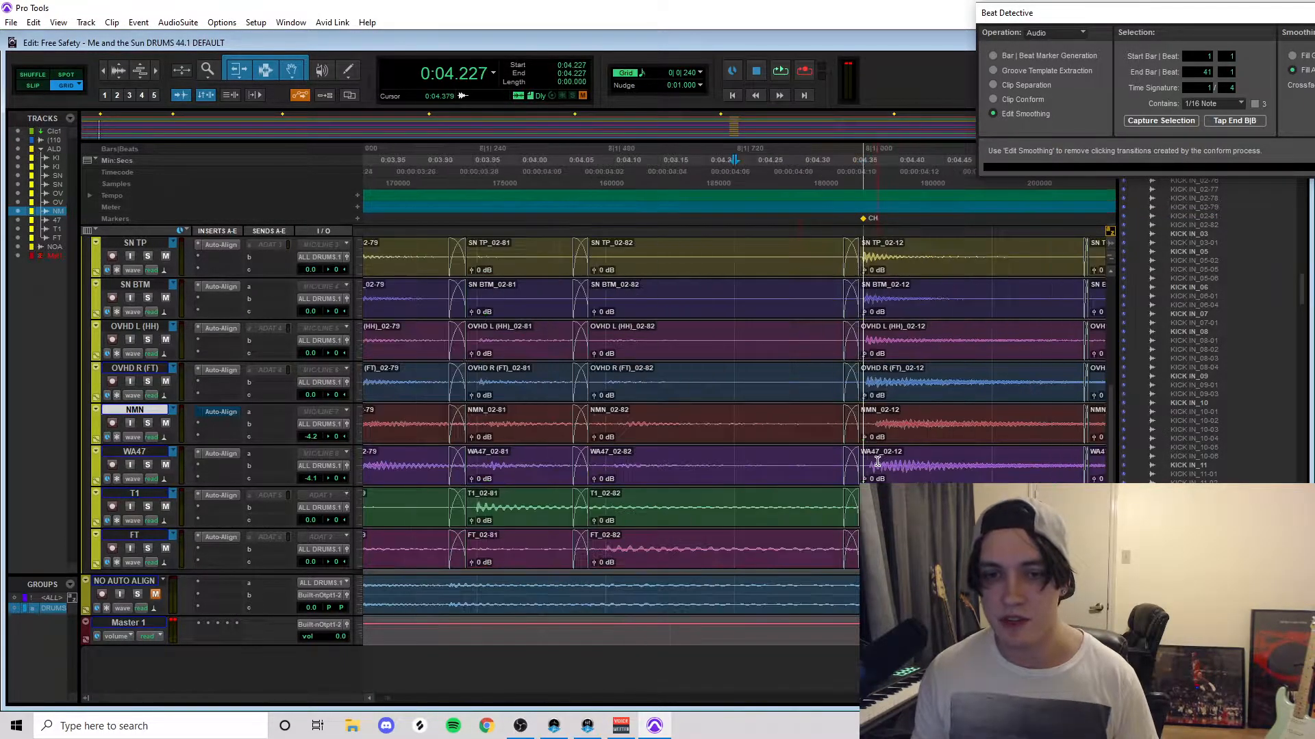
pyautogui.click(967, 480)
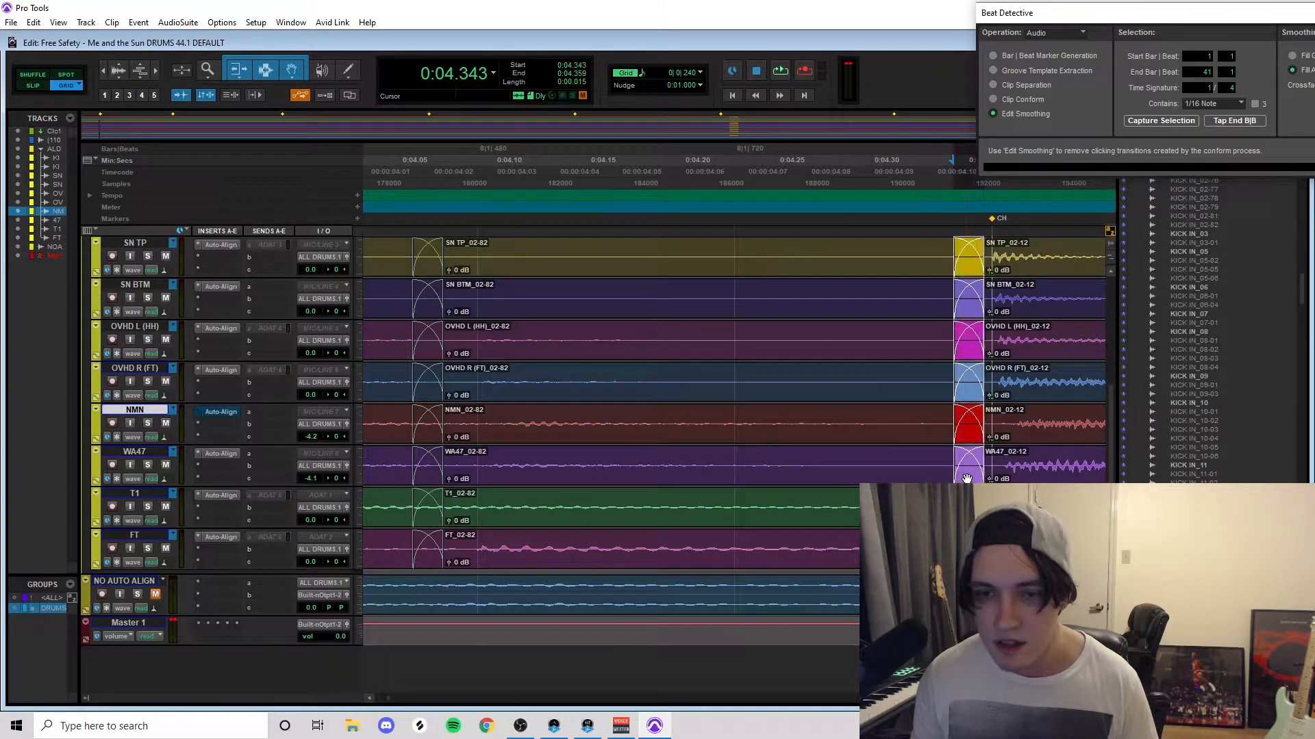
pyautogui.moveTo(967, 480); pyautogui.dragTo(938, 479)
pyautogui.press('r')
pyautogui.press('r')
pyautogui.press('r')
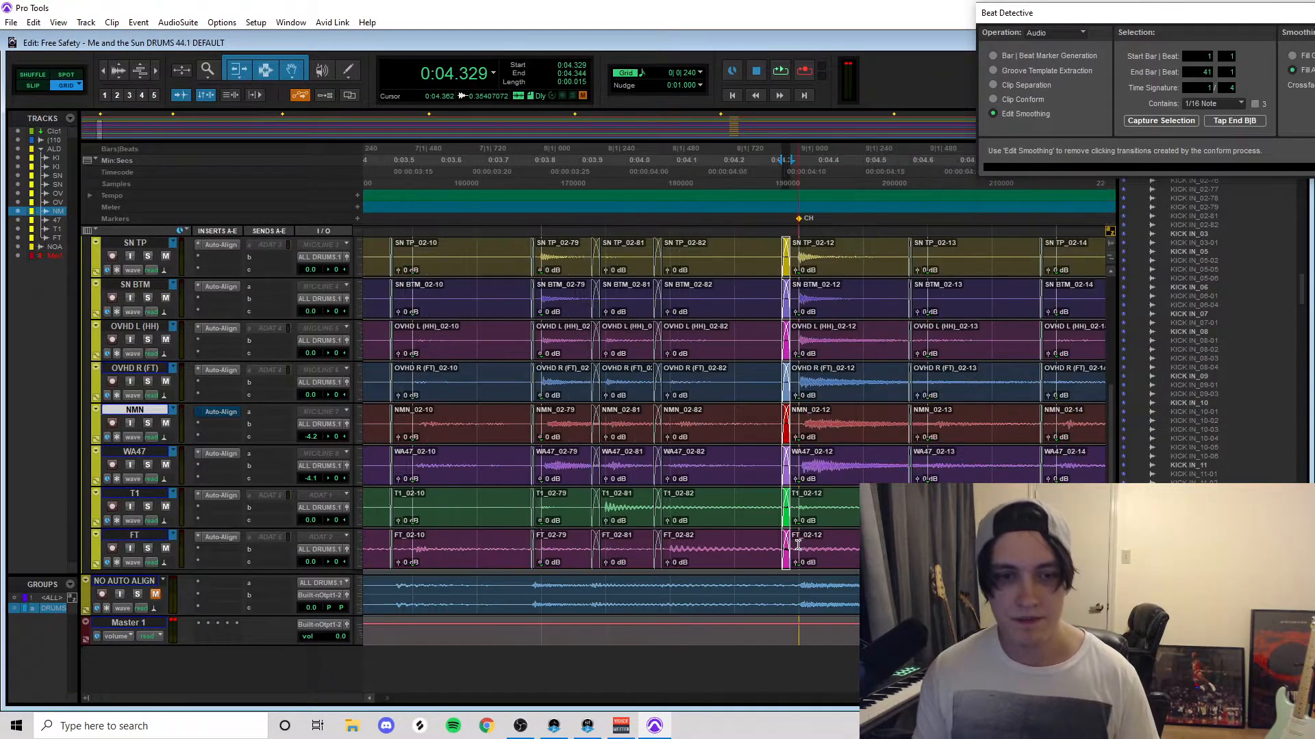
# Step: Play the edited tom fill and the start of the chorus from 0:03.136
pyautogui.click(477, 494)
pyautogui.press('space')
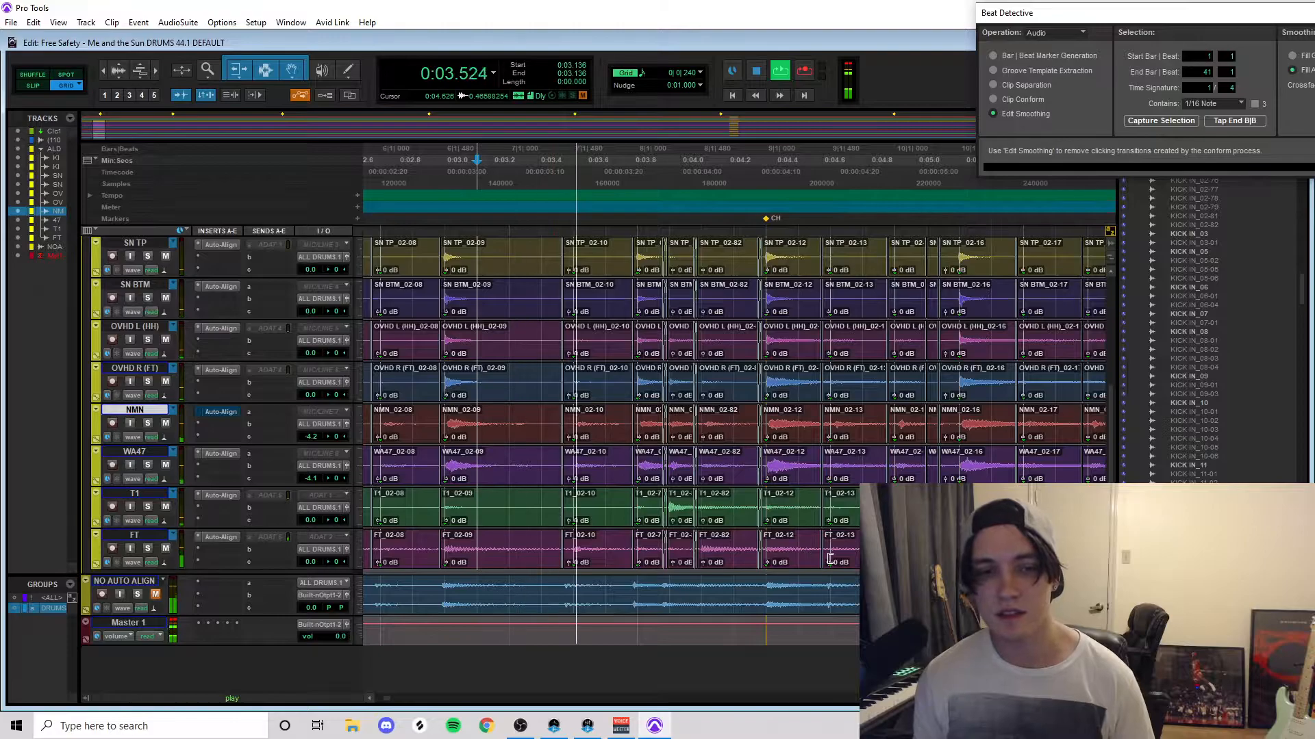
pyautogui.press('r')
pyautogui.press('r')
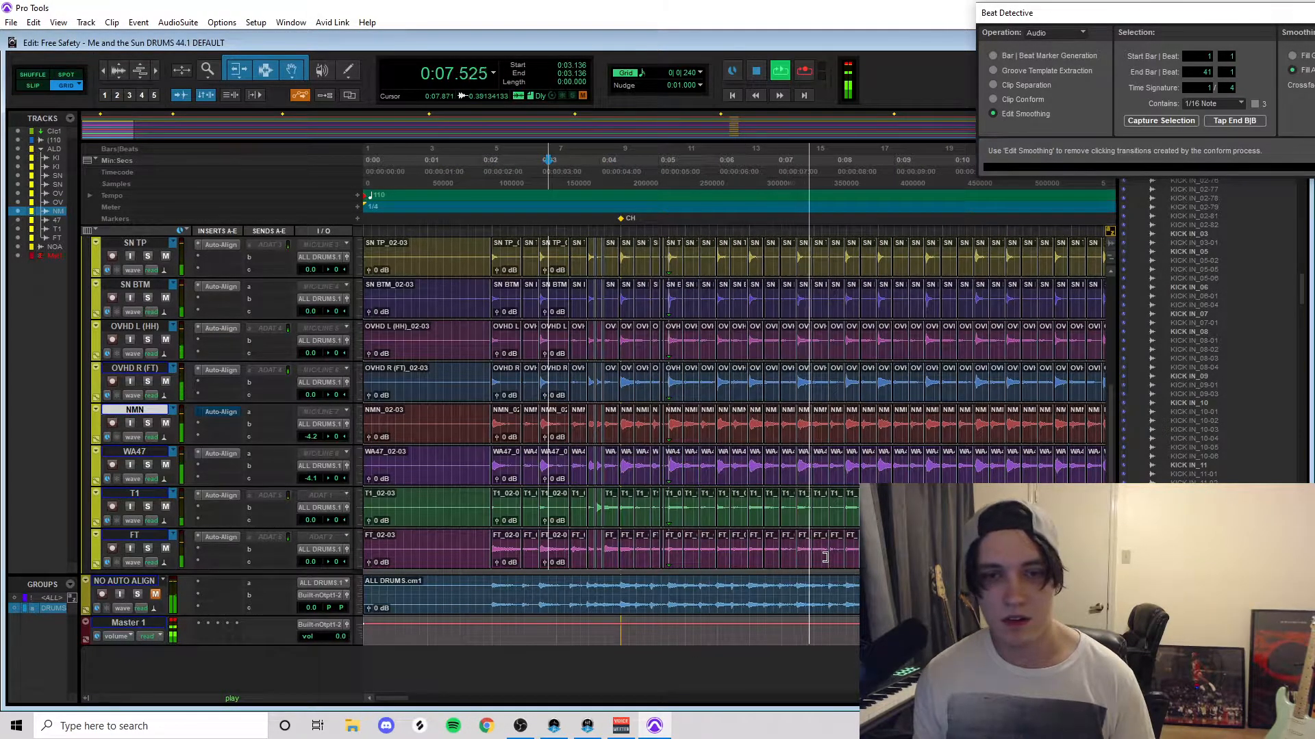
pyautogui.press('r')
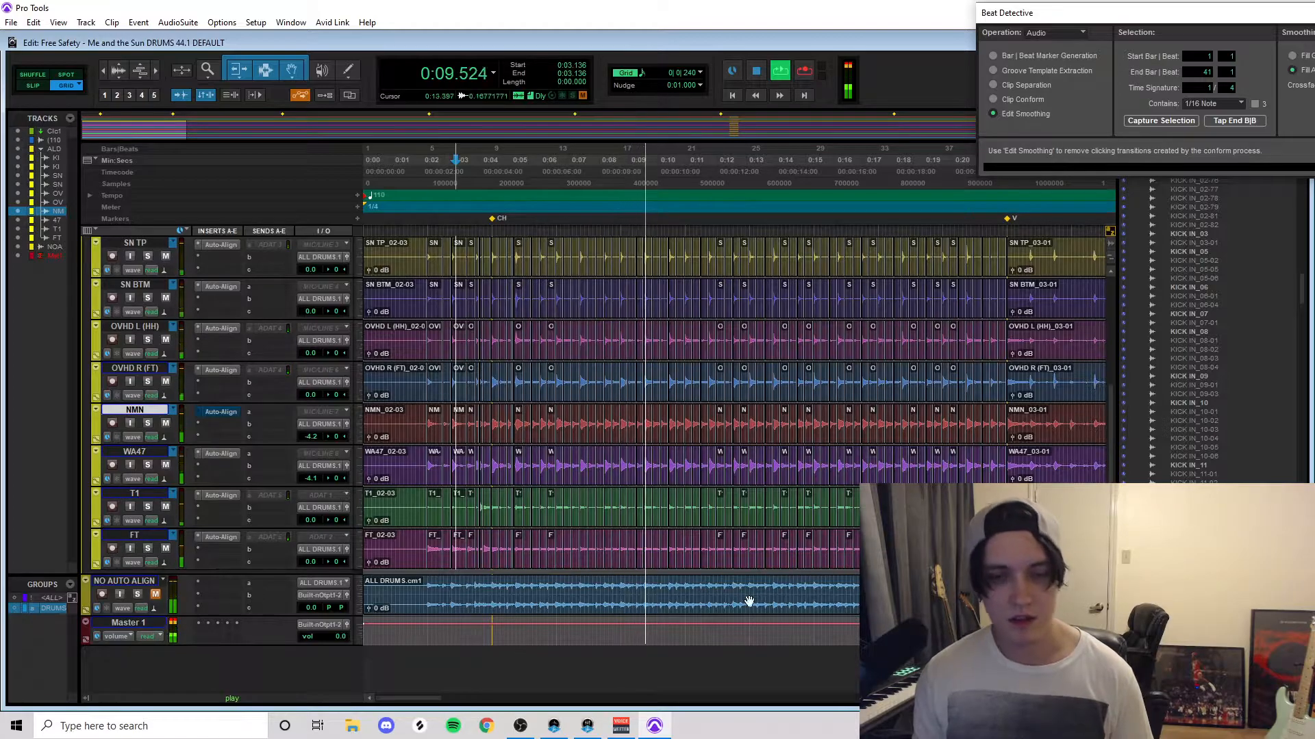
pyautogui.press('space')
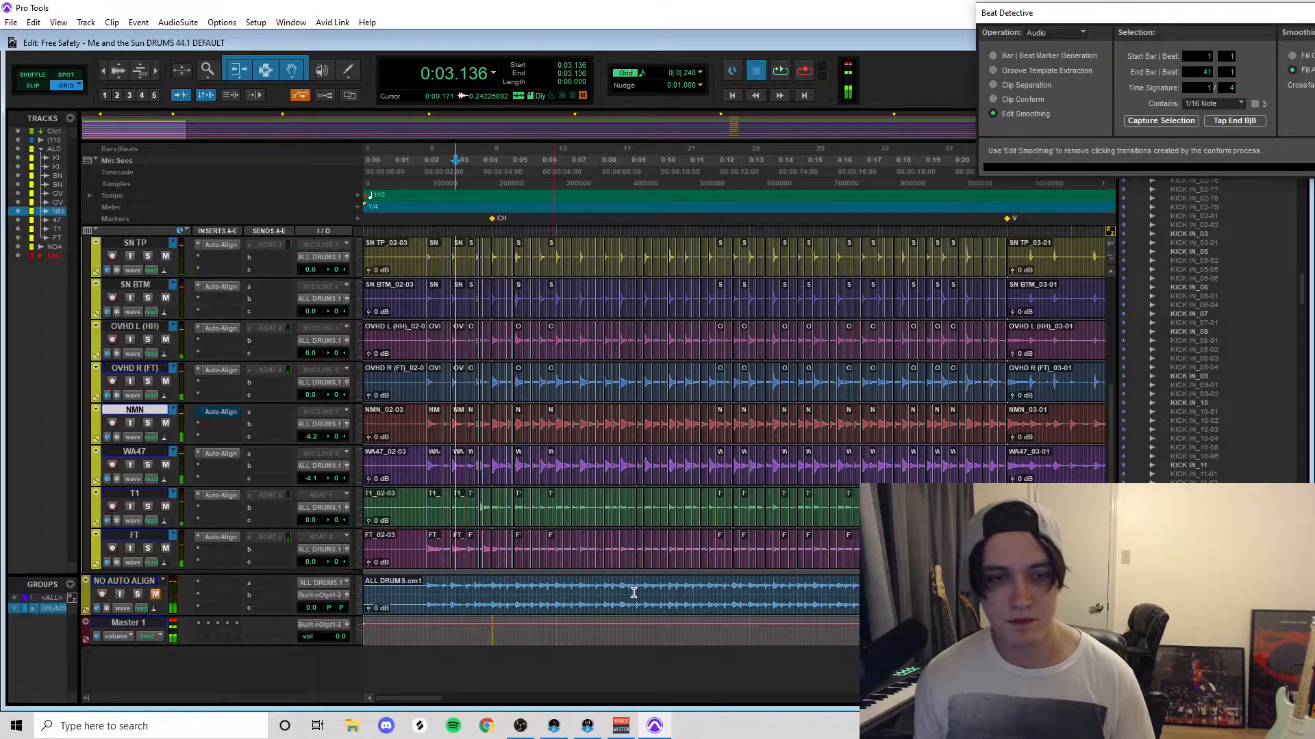
# Step: Play the chorus drums from 0:07.772 to check their timing
pyautogui.click(632, 593)
pyautogui.press('t')
pyautogui.press('t')
pyautogui.press('space')
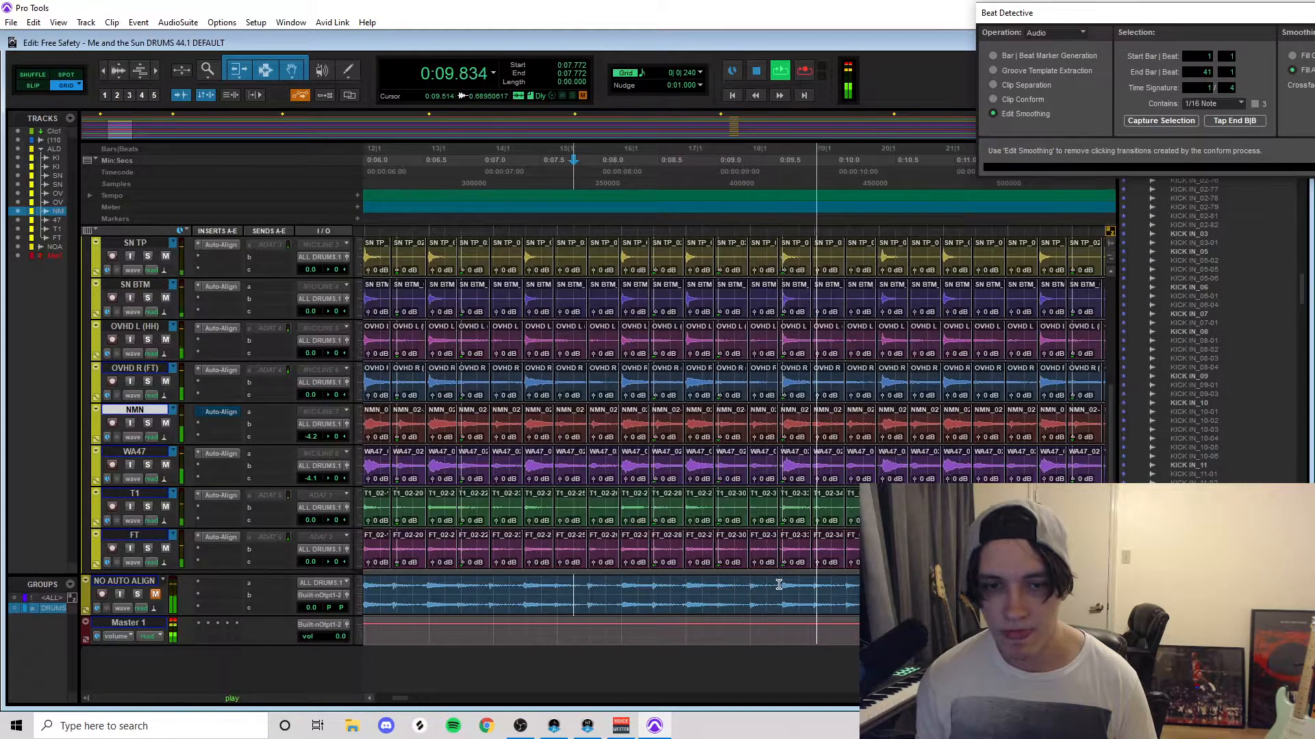
pyautogui.press('space')
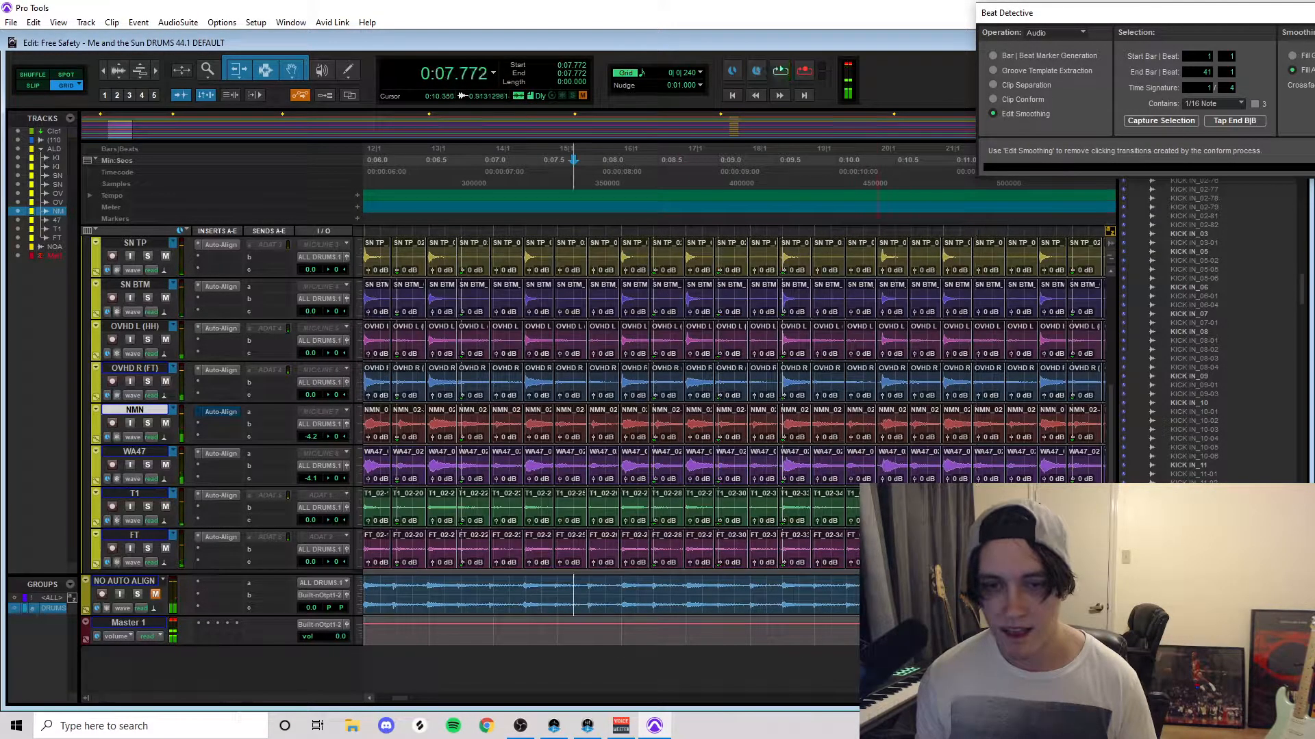
# Step: Move the drum clips at bar 20 earlier so they start at 0:10.321 and the snare hit meets the grid line
pyautogui.click(899, 477)
pyautogui.press('t')
pyautogui.press('t')
pyautogui.press('t')
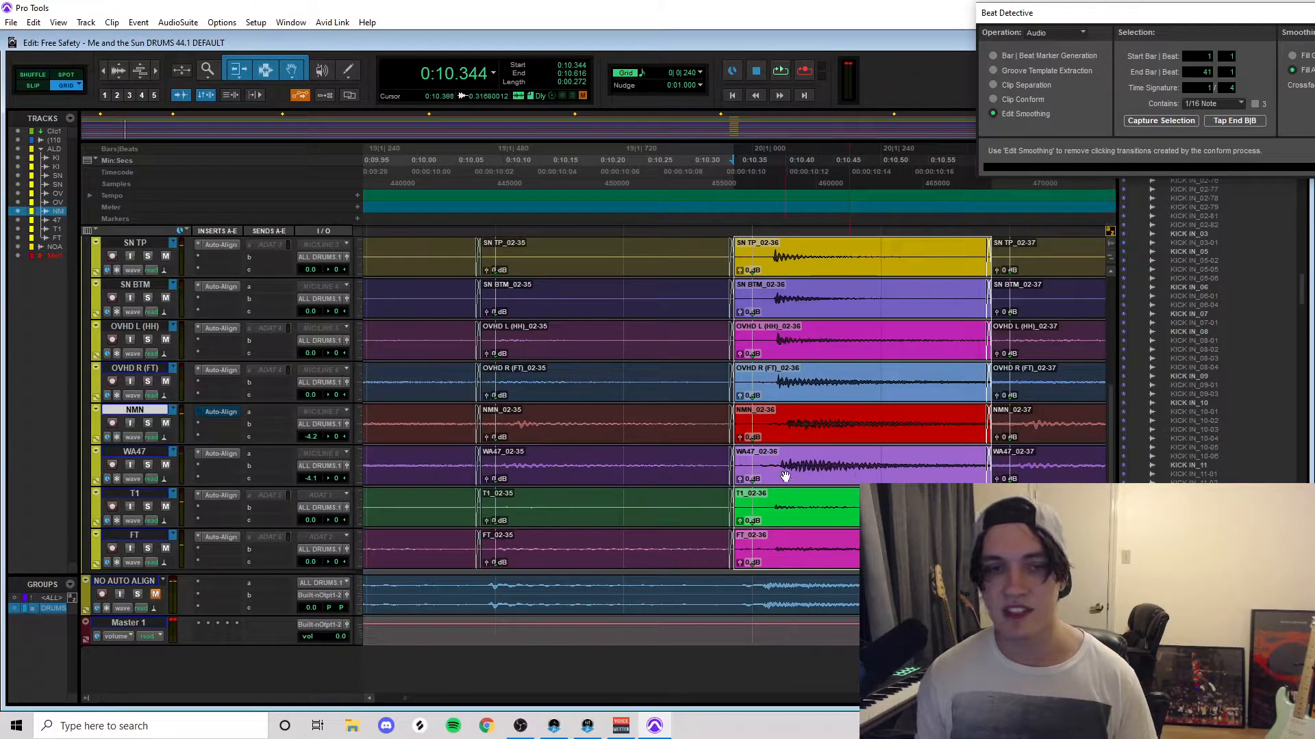
pyautogui.scroll(5, 785, 477)
pyautogui.press('t')
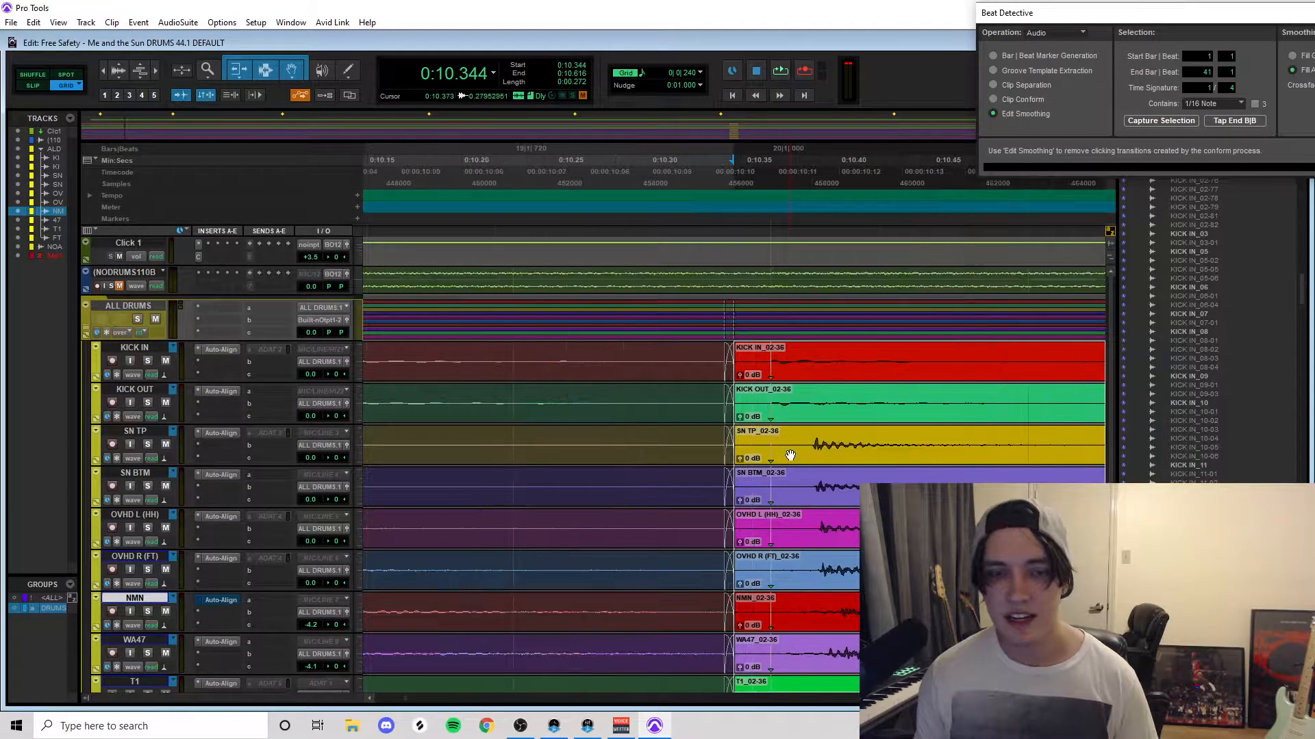
pyautogui.click(811, 440)
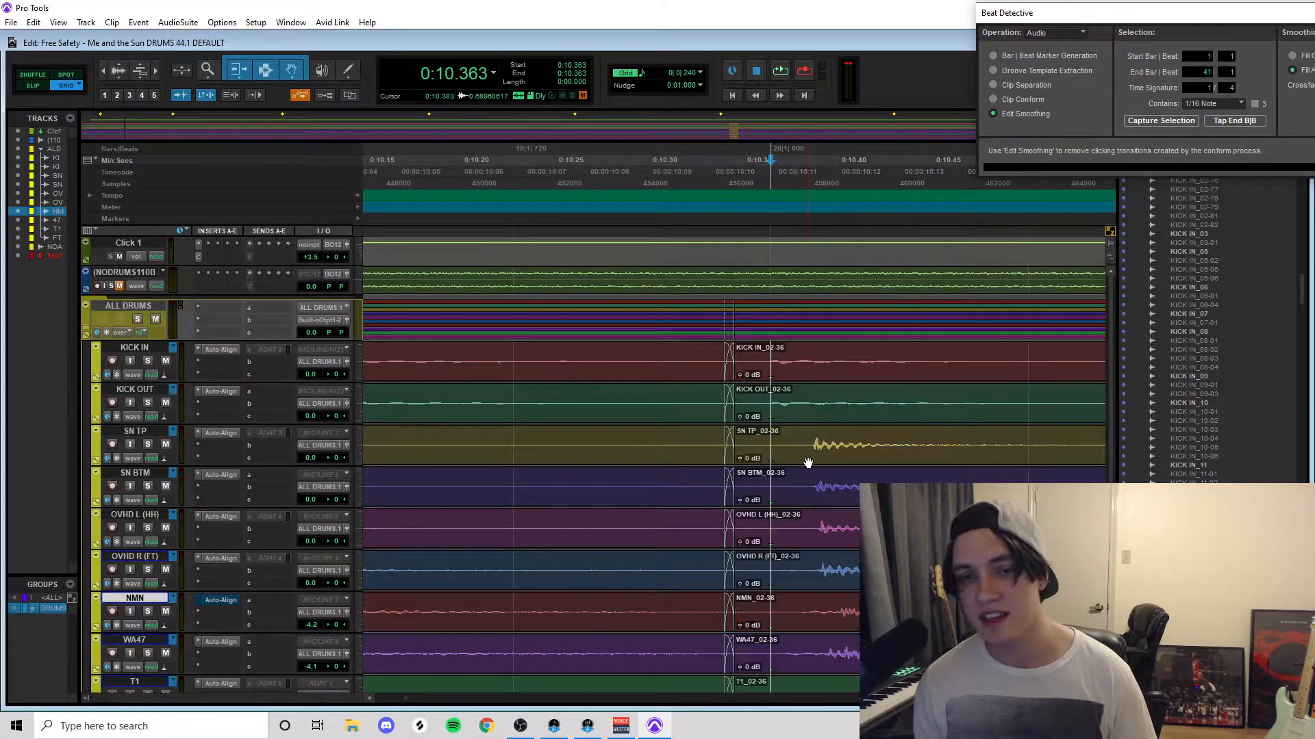
pyautogui.moveTo(811, 461); pyautogui.dragTo(762, 446)
pyautogui.press('t')
pyautogui.press('t')
pyautogui.moveTo(1026, 462); pyautogui.dragTo(1012, 446)
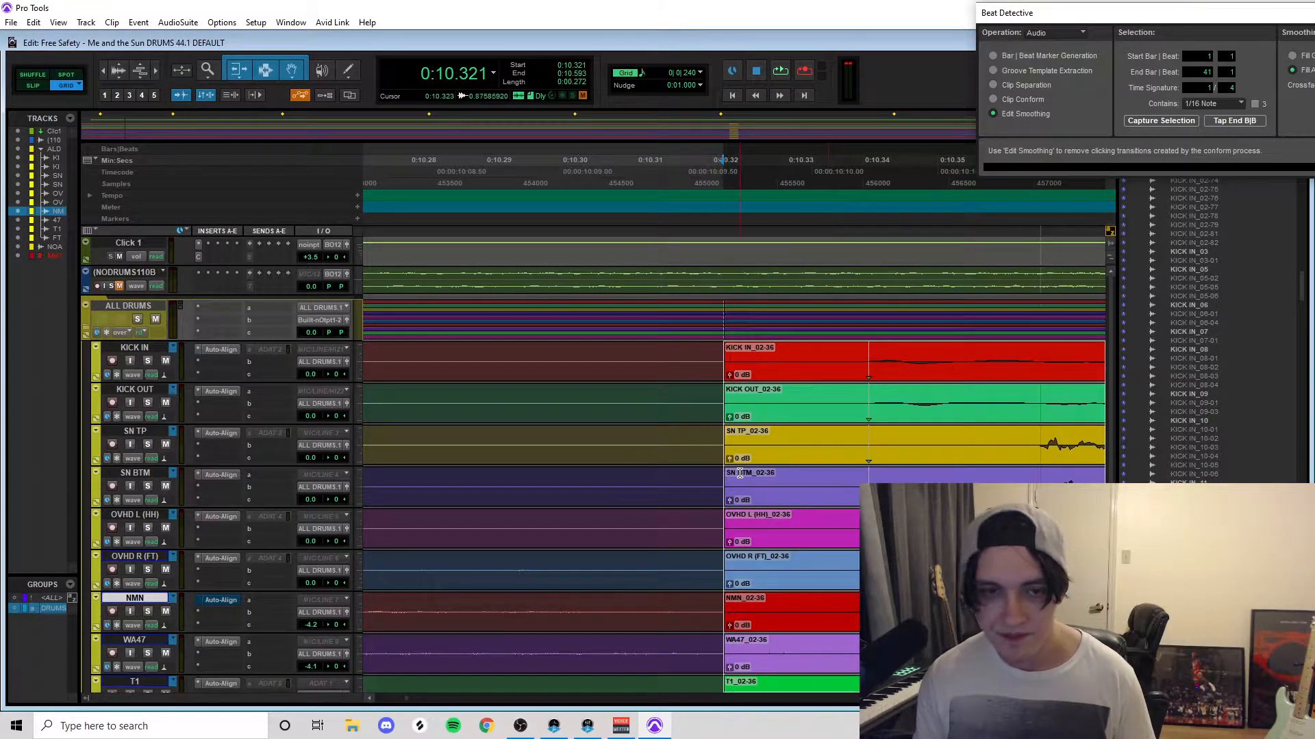
# Step: Crossfade the start of the moved bar 20 drum clips at 0:10.318
pyautogui.moveTo(727, 465); pyautogui.dragTo(706, 462)
pyautogui.press('r')
pyautogui.press('r')
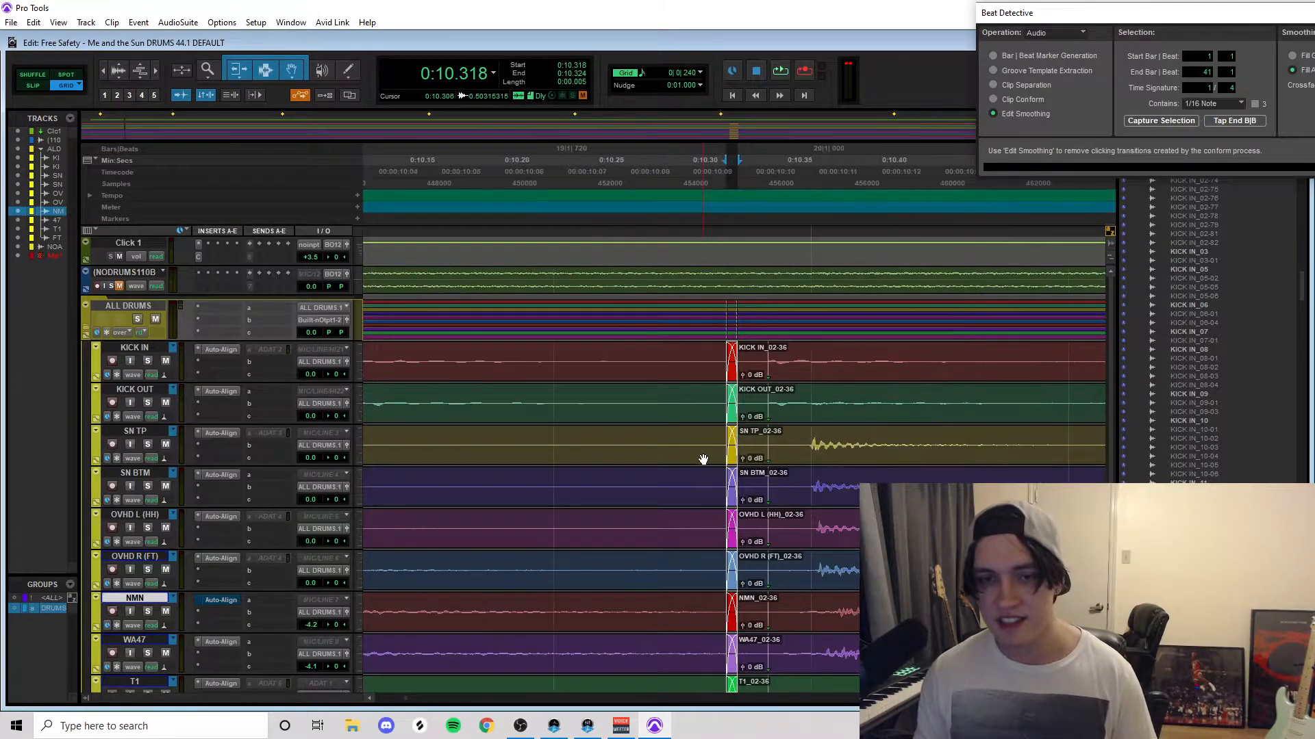
pyautogui.press('r')
pyautogui.press('r')
pyautogui.press('r')
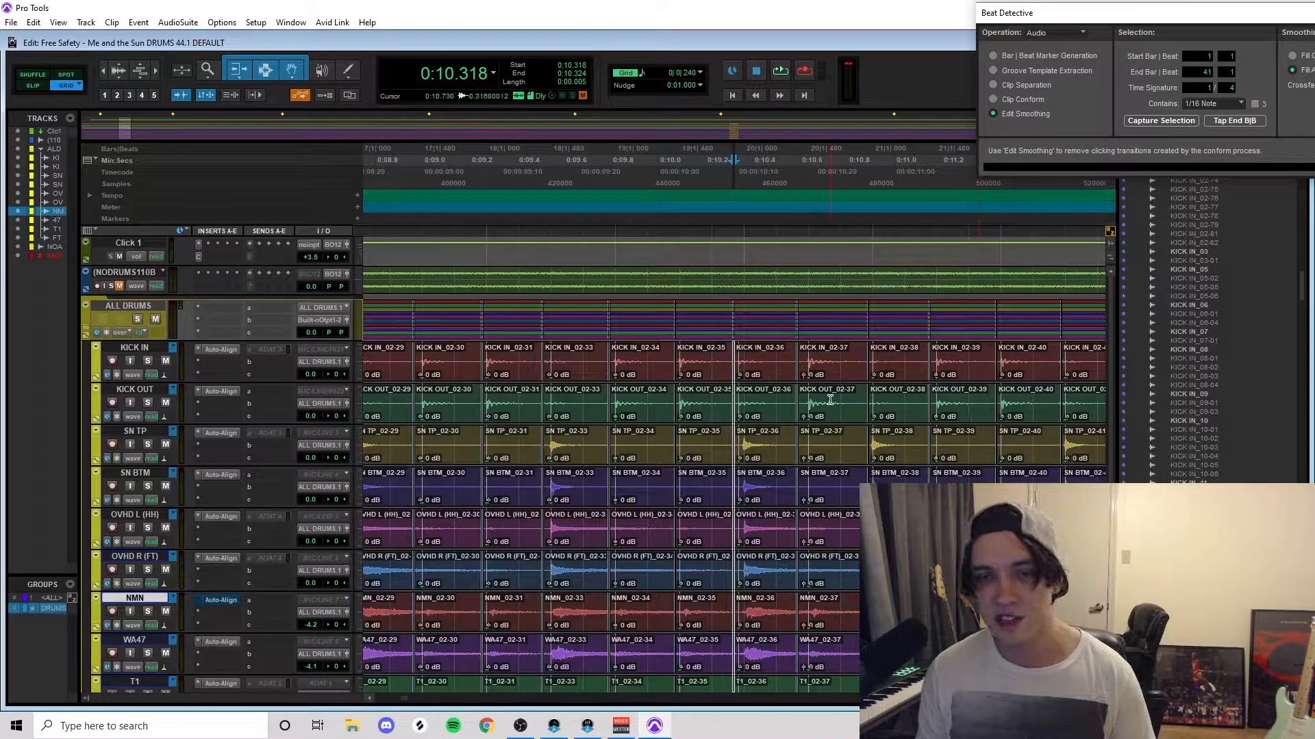
# Step: Examine the kick hit at 20|1|480 and the corrected snare hit at bar 20 against the grid
pyautogui.click(829, 400)
pyautogui.press('t')
pyautogui.press('t')
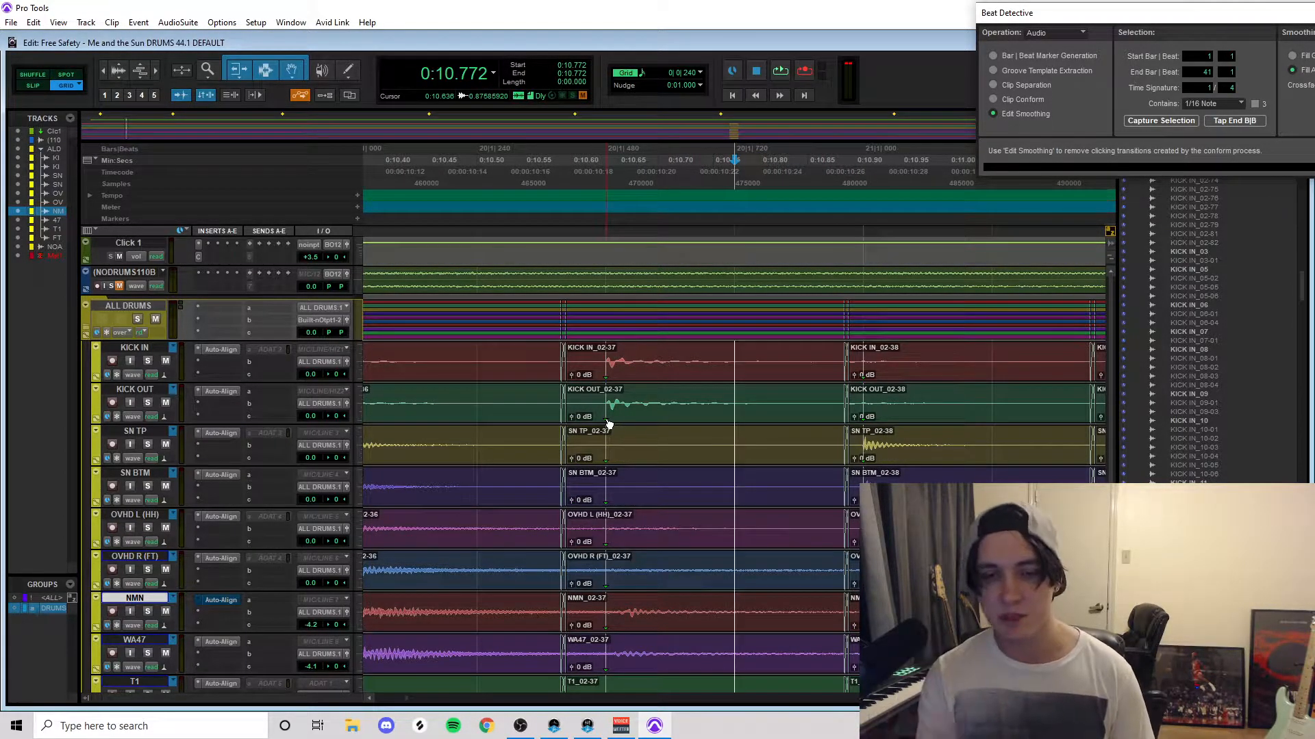
pyautogui.press('r')
pyautogui.press('r')
pyautogui.click(653, 396)
pyautogui.press('t')
pyautogui.press('t')
# Step: Try the TCE Trim tool on the drum clips around bar 20 and return to the Standard Trim tool
pyautogui.click(235, 73)
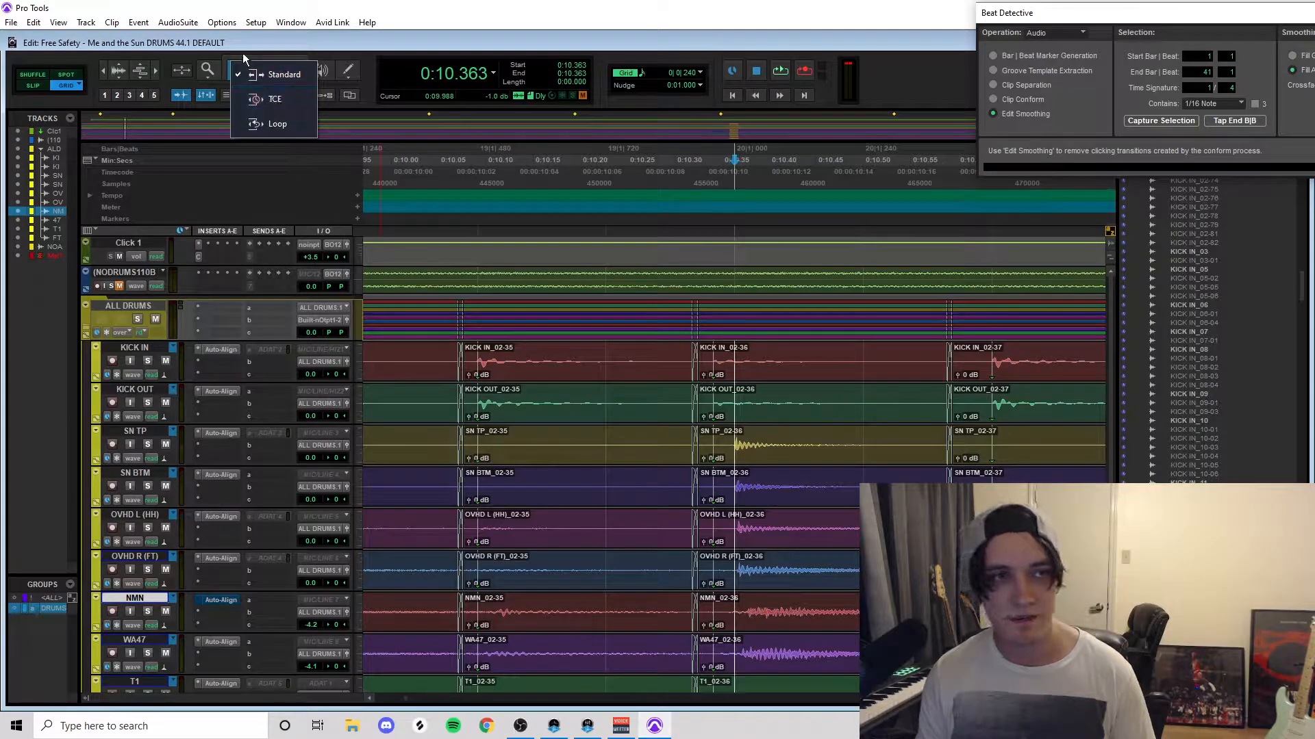
pyautogui.click(274, 102)
pyautogui.moveTo(689, 371); pyautogui.dragTo(783, 372)
pyautogui.click(756, 295)
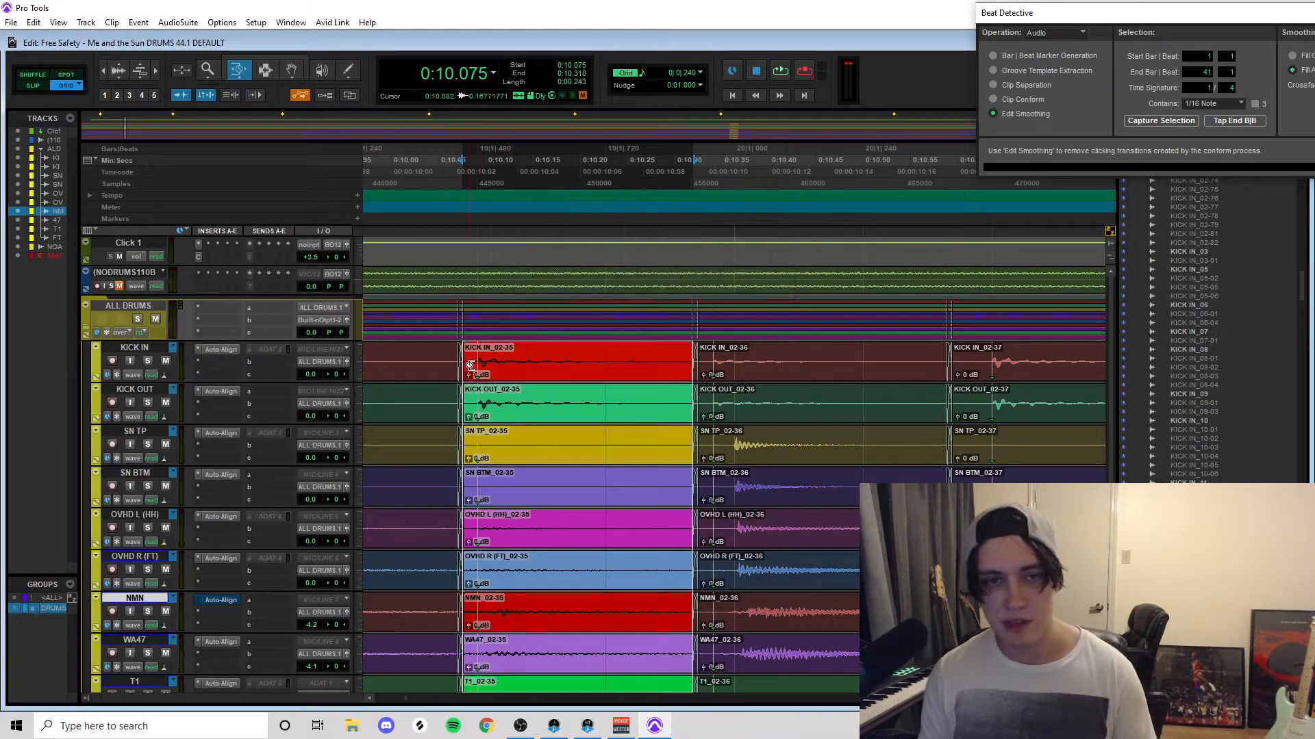
pyautogui.click(230, 70)
pyautogui.scroll(-6, 541, 338)
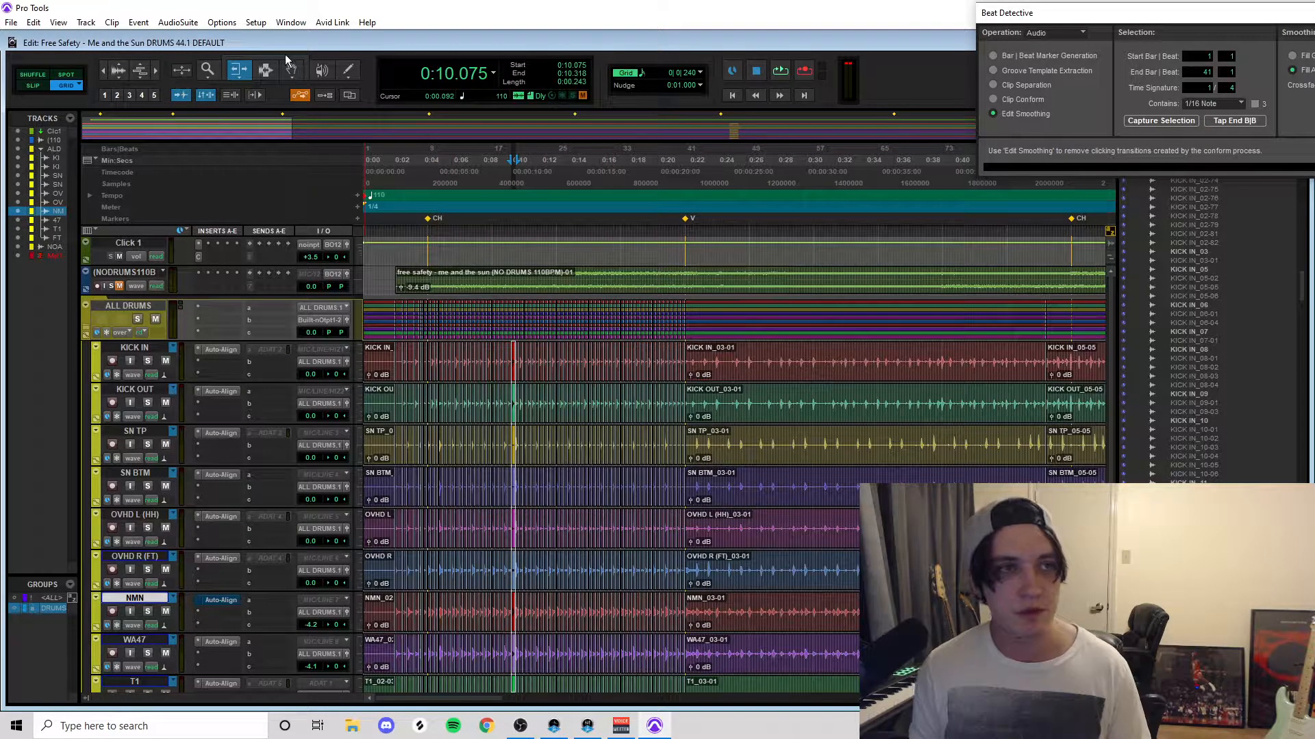
# Step: Play the quantized chorus drums from 0:04.090
pyautogui.click(425, 249)
pyautogui.press('space')
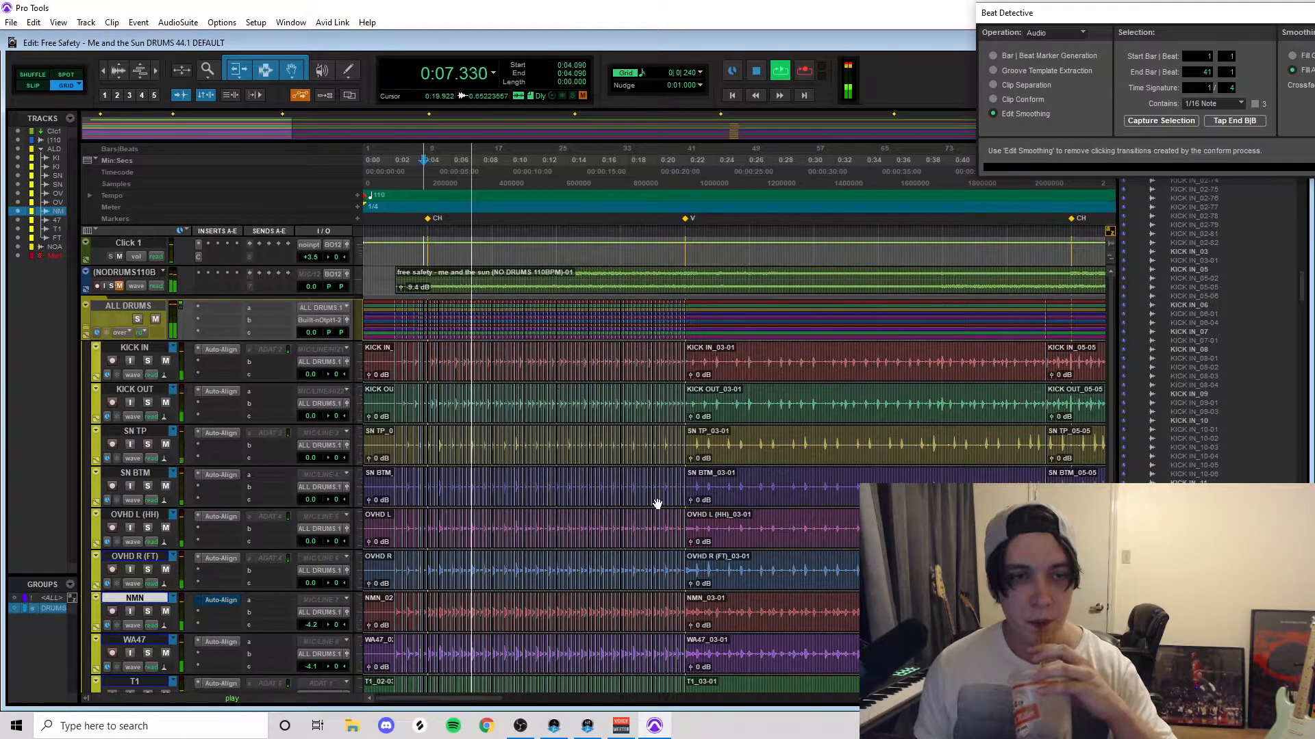
pyautogui.scroll(-1, 658, 505)
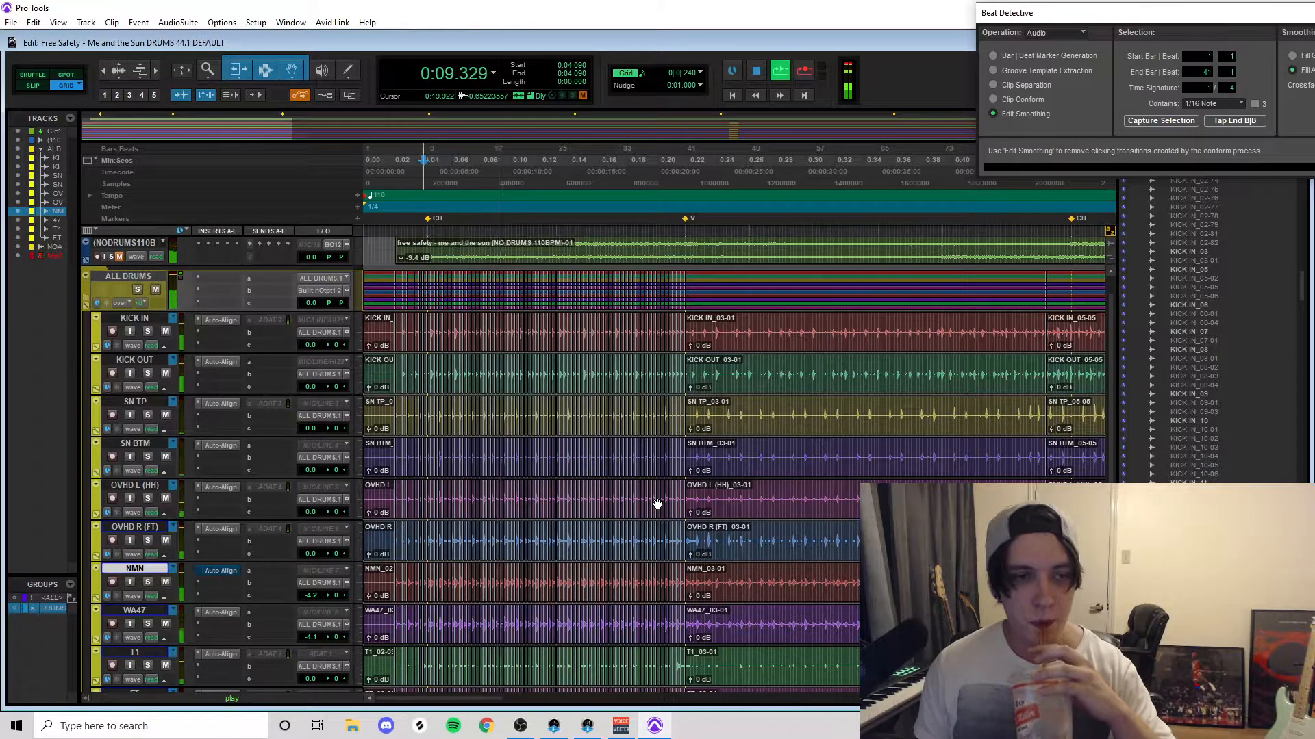
pyautogui.press('space')
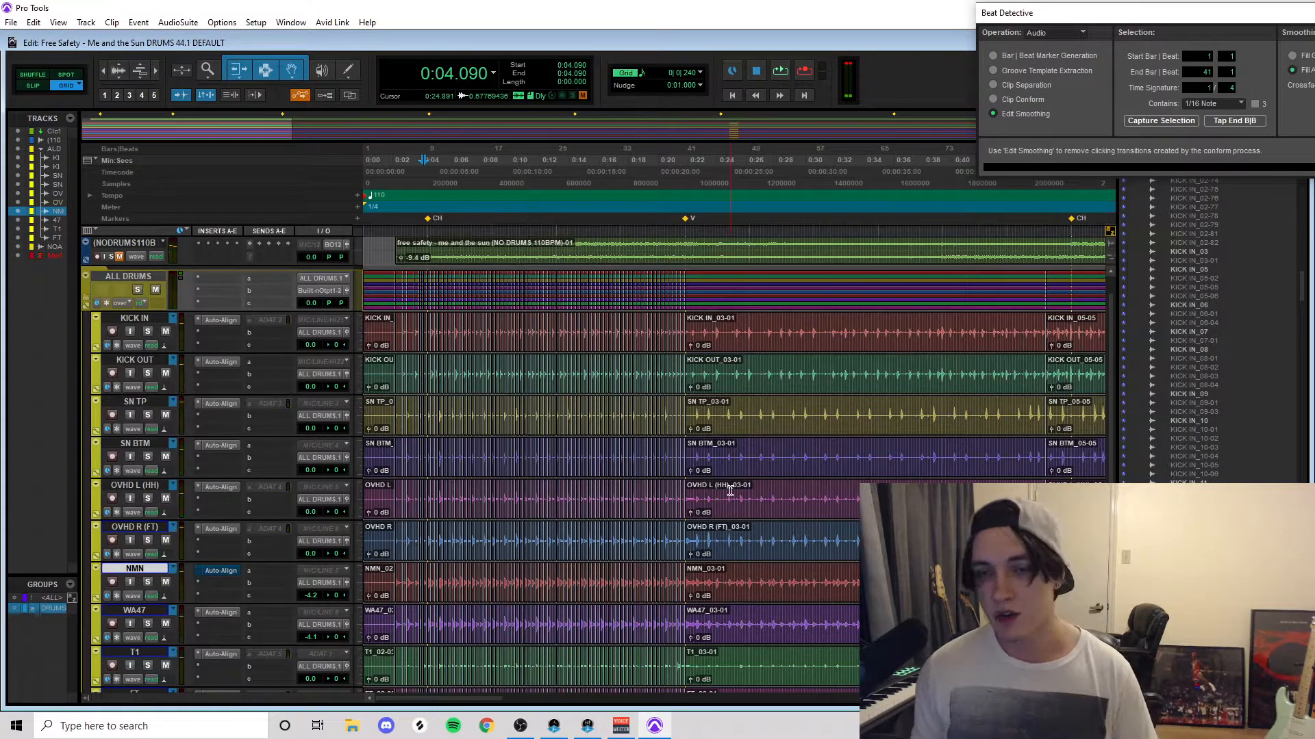
# Step: Set Beat Detective to Clip Separation for the drum section after the V marker and save the session
pyautogui.moveTo(1131, 22); pyautogui.dragTo(841, 24)
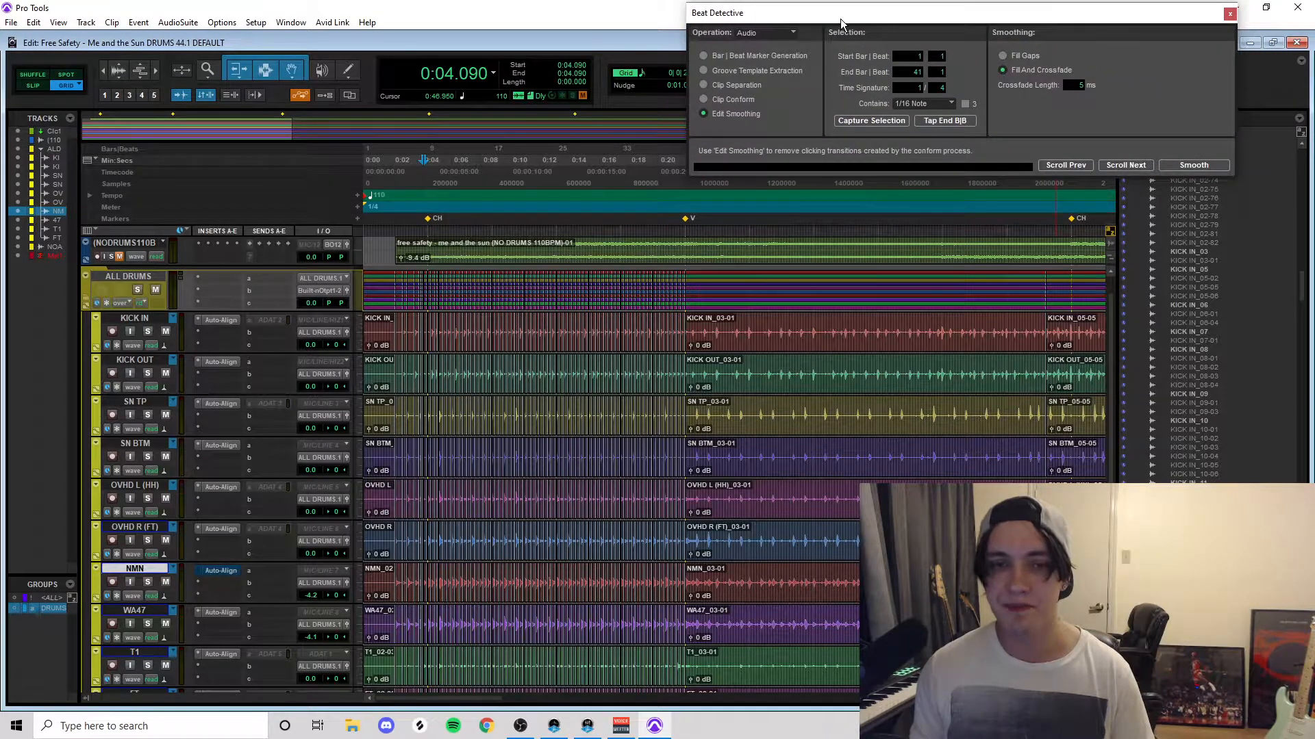
pyautogui.click(948, 343)
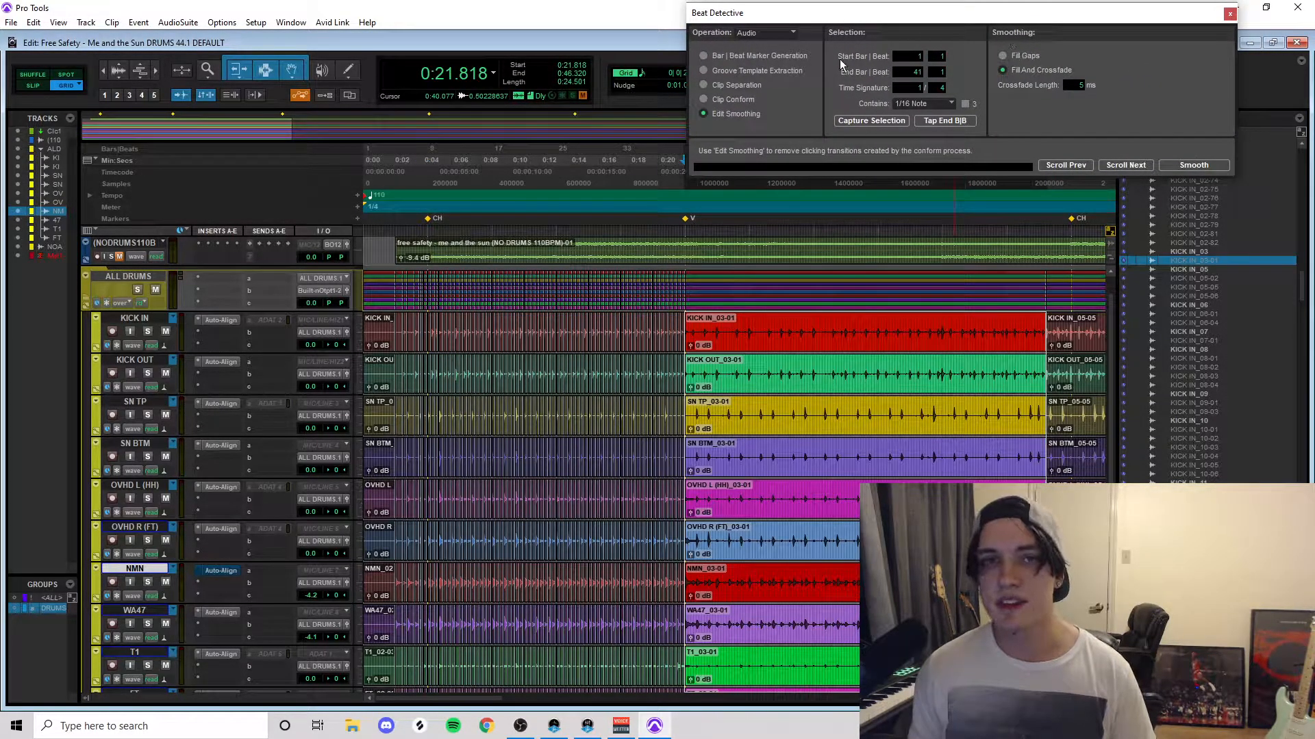
pyautogui.click(706, 84)
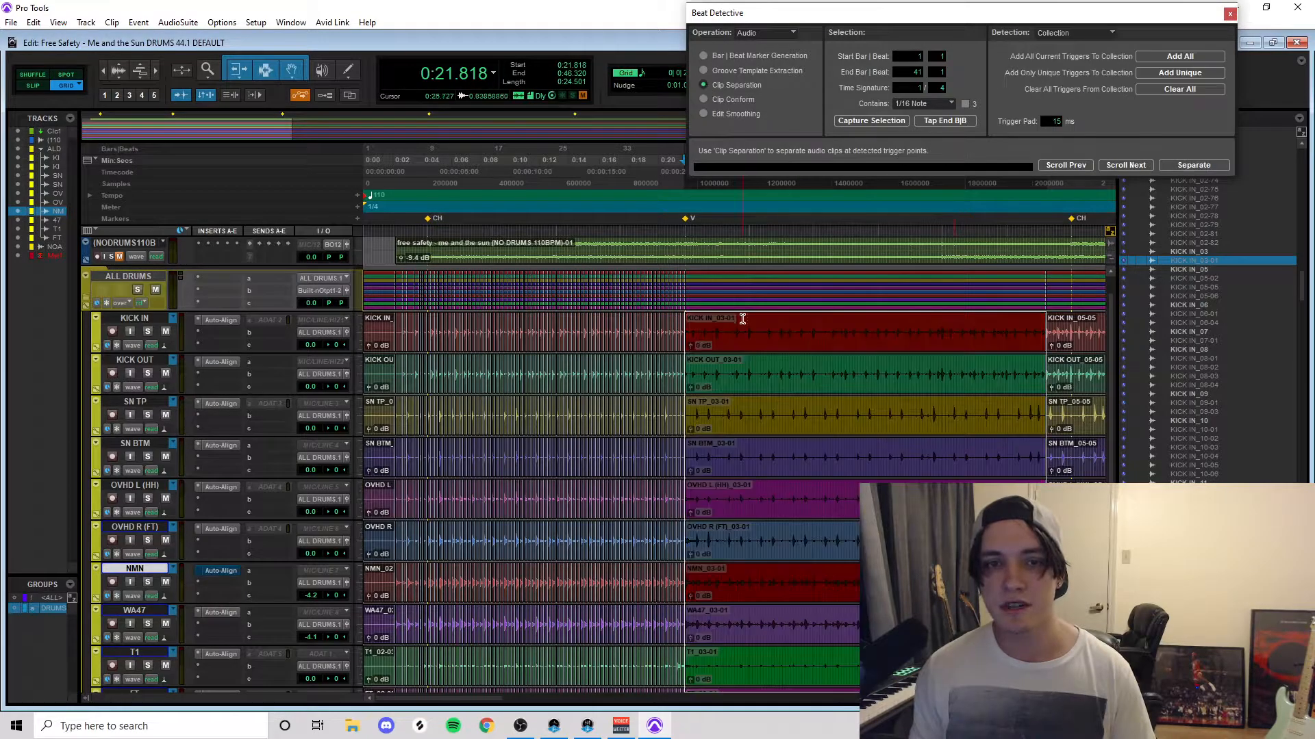
pyautogui.click(785, 365)
pyautogui.click(11, 22)
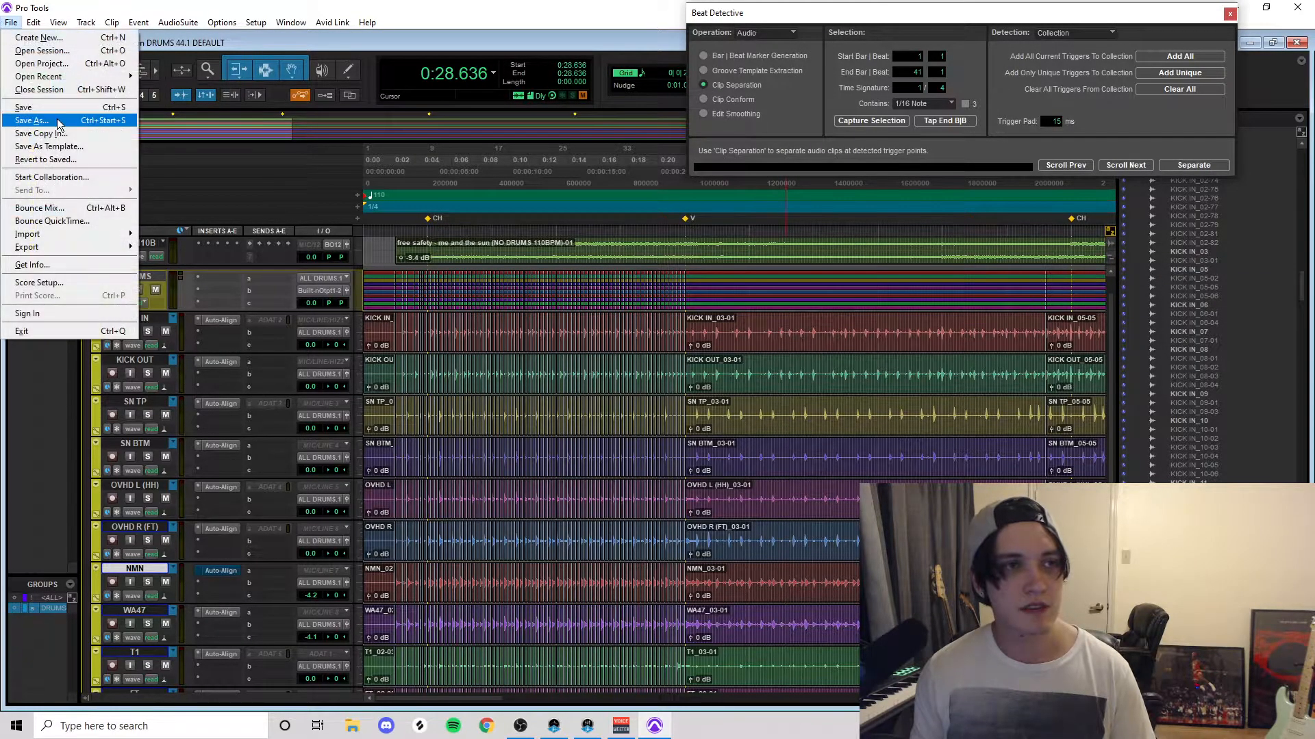
pyautogui.click(56, 109)
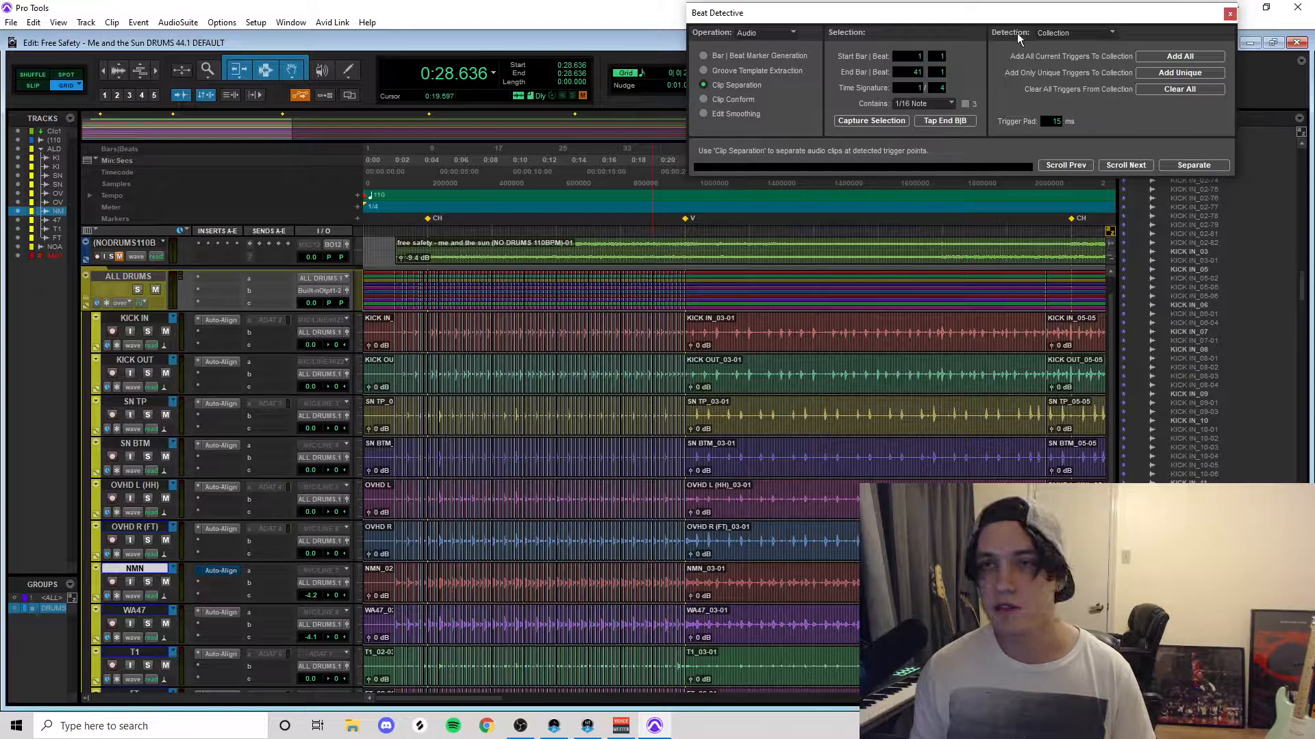
# Step: Switch Beat Detective's detection mode to Normal and back to Collection
pyautogui.click(1071, 32)
pyautogui.click(1109, 52)
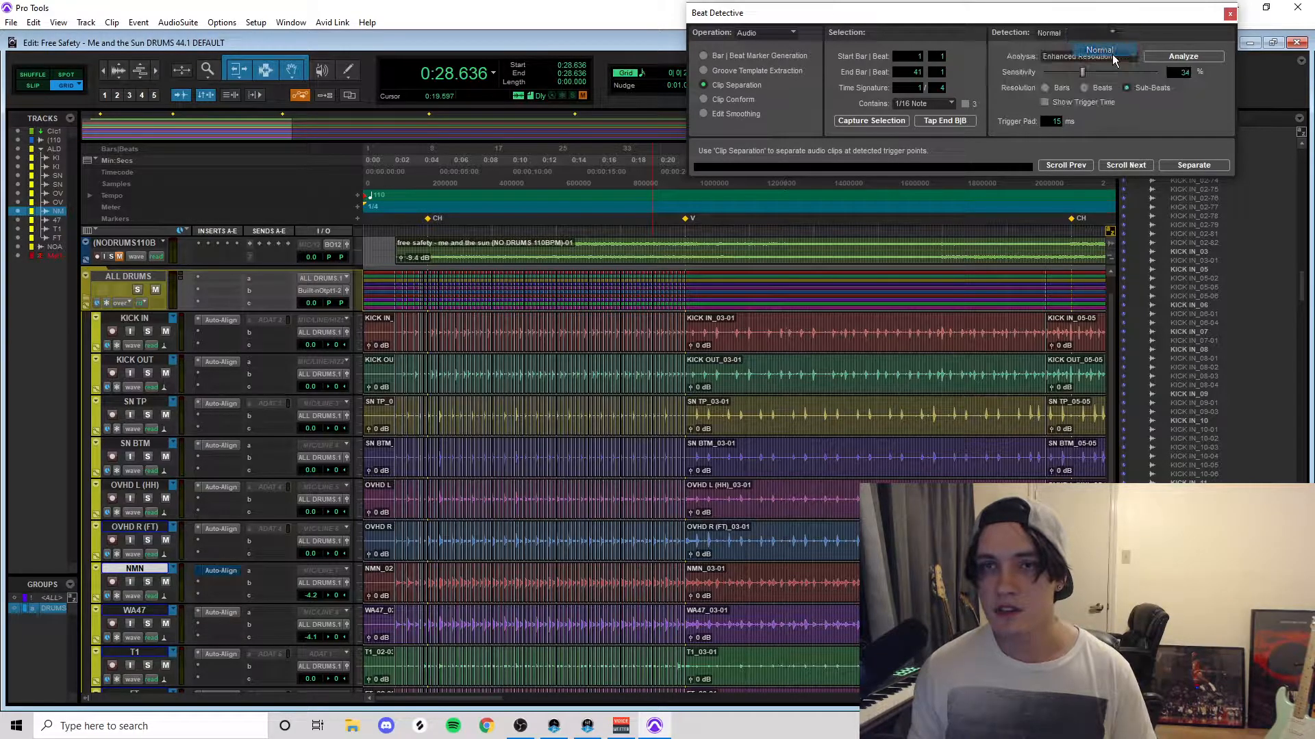
pyautogui.click(1050, 32)
pyautogui.click(1104, 36)
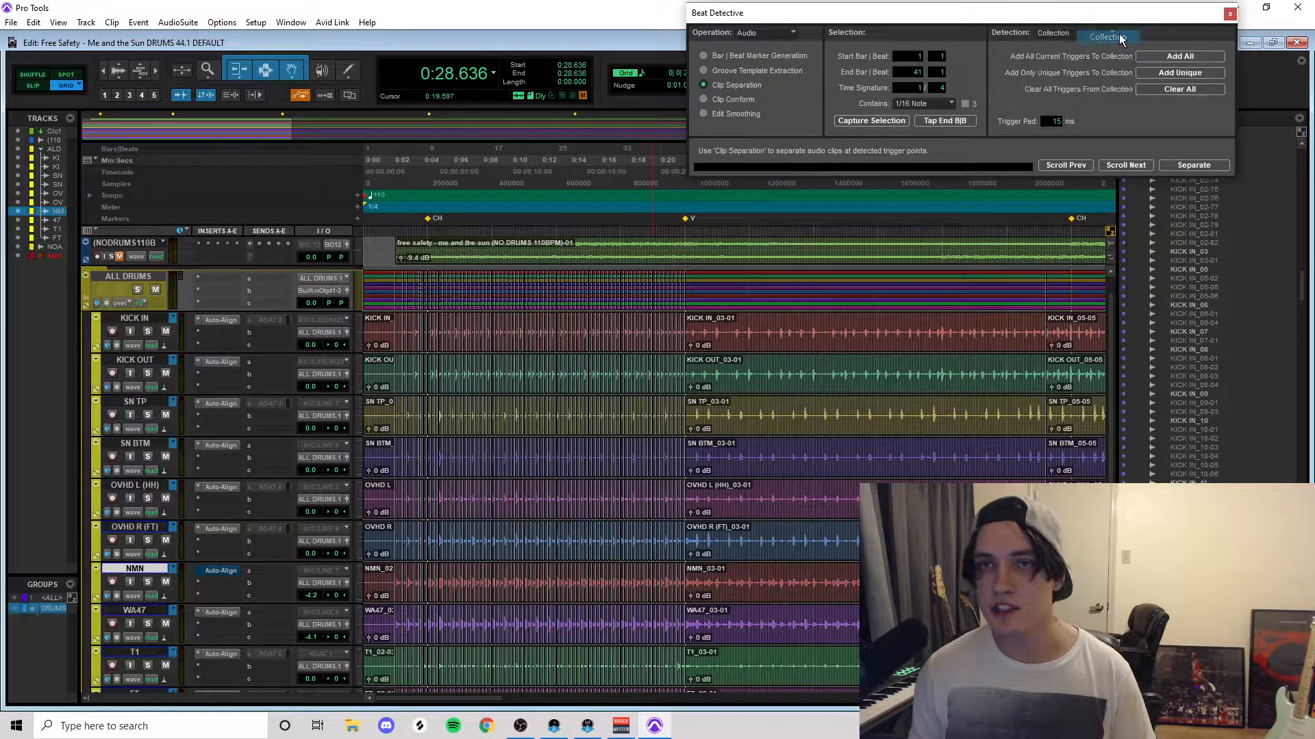
# Step: Clear all triggers from the Beat Detective collection and set the detection mode to Normal
pyautogui.click(1188, 90)
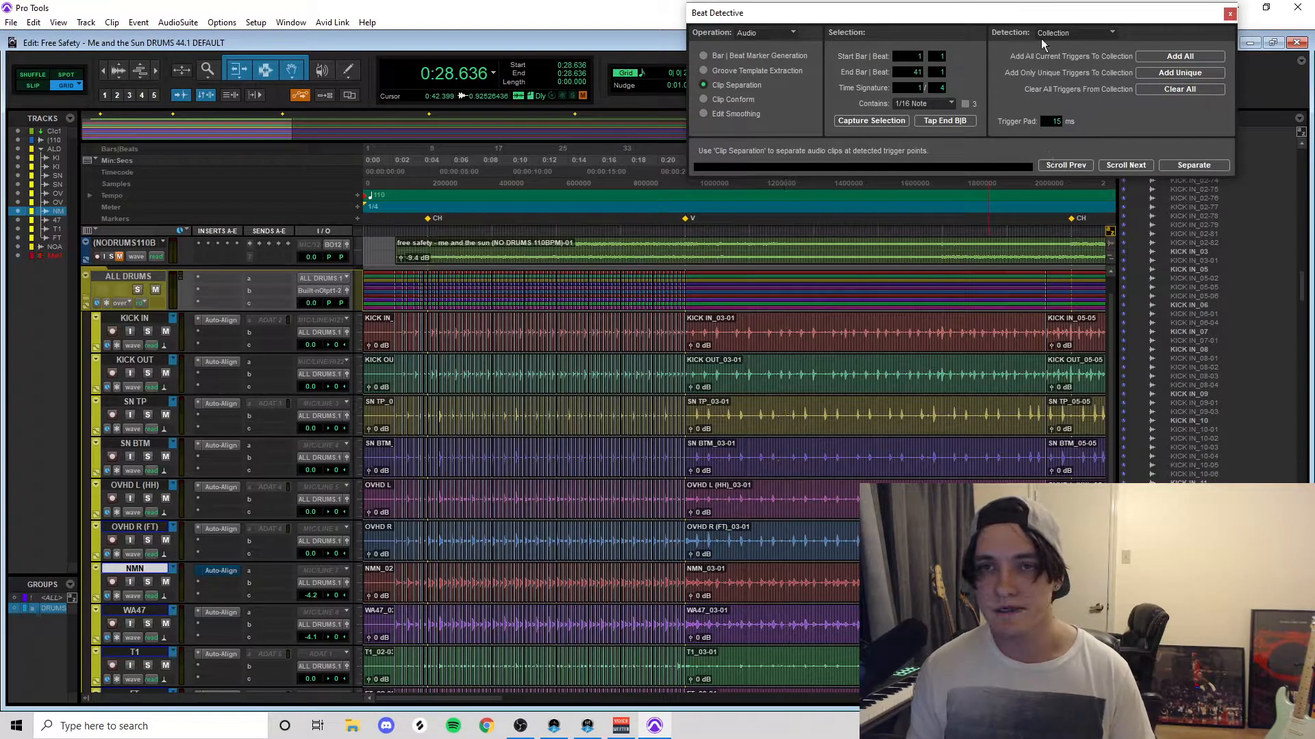
pyautogui.click(1070, 31)
pyautogui.click(1098, 49)
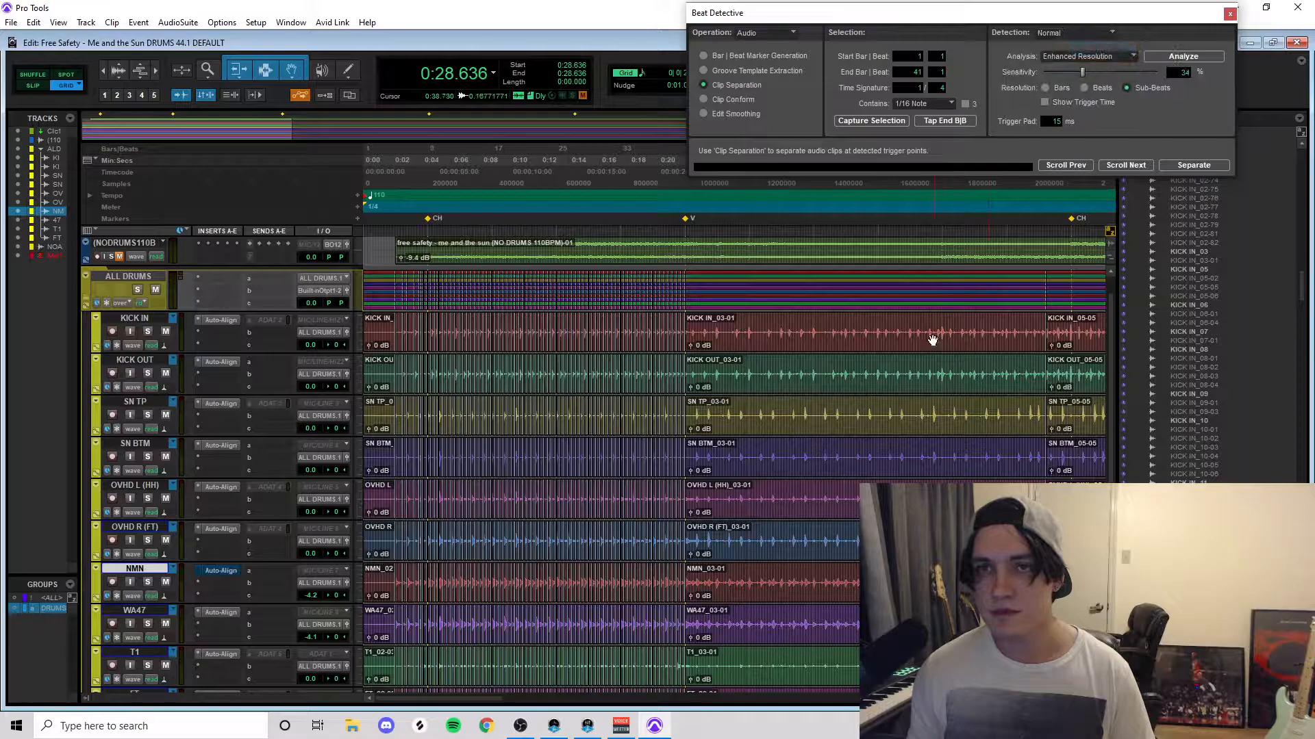
# Step: With the DRUMS group off, select only the KICK IN clip after the V marker and analyze it for Beat Detective triggers
pyautogui.doubleClick(946, 358)
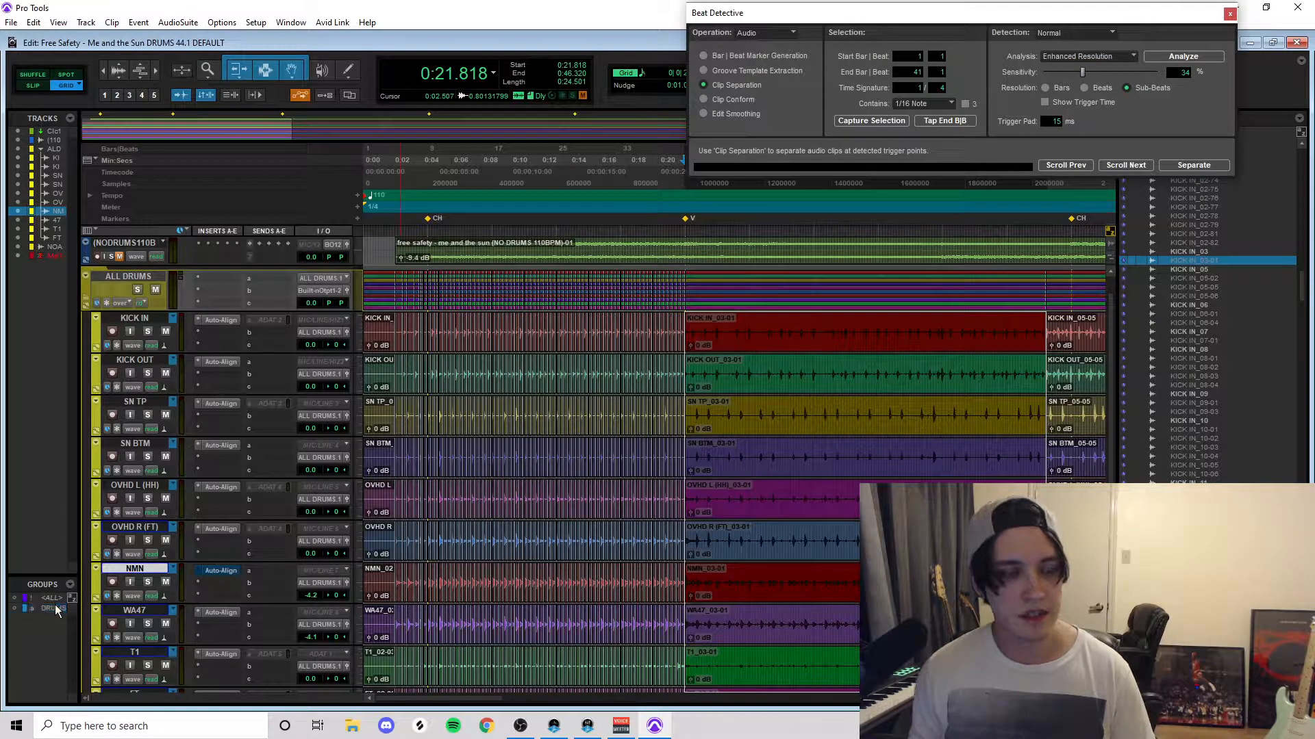
pyautogui.click(784, 361)
pyautogui.click(816, 342)
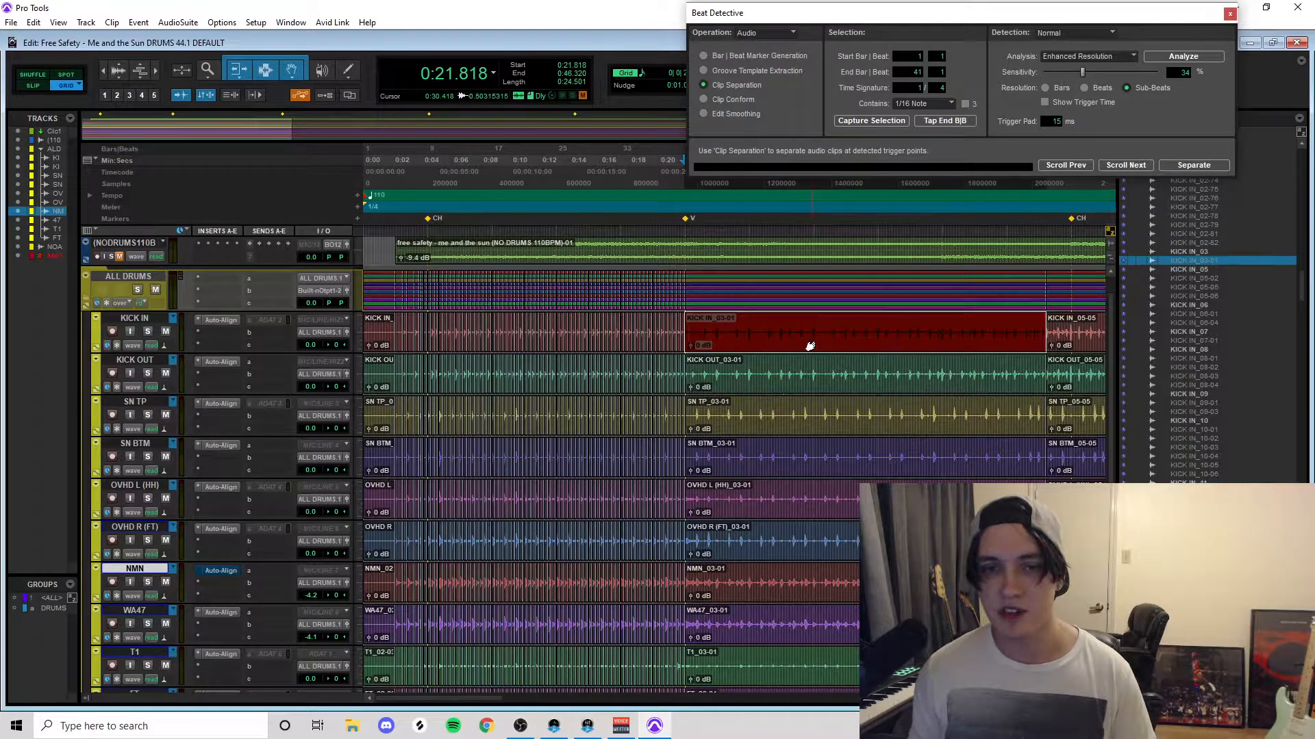
pyautogui.click(1175, 62)
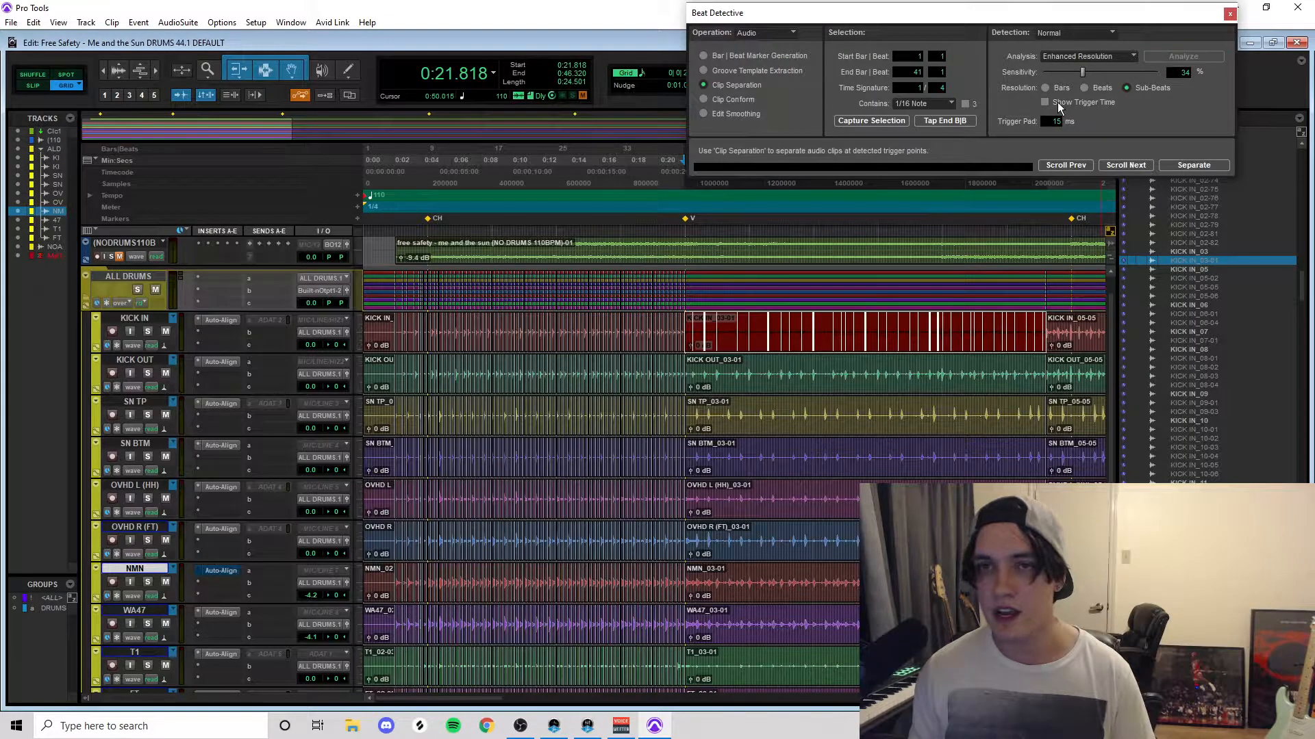
# Step: Reselect the KICK IN verse clip and examine its detected triggers up close before the second CH marker
pyautogui.click(942, 328)
pyautogui.press('t')
pyautogui.press('t')
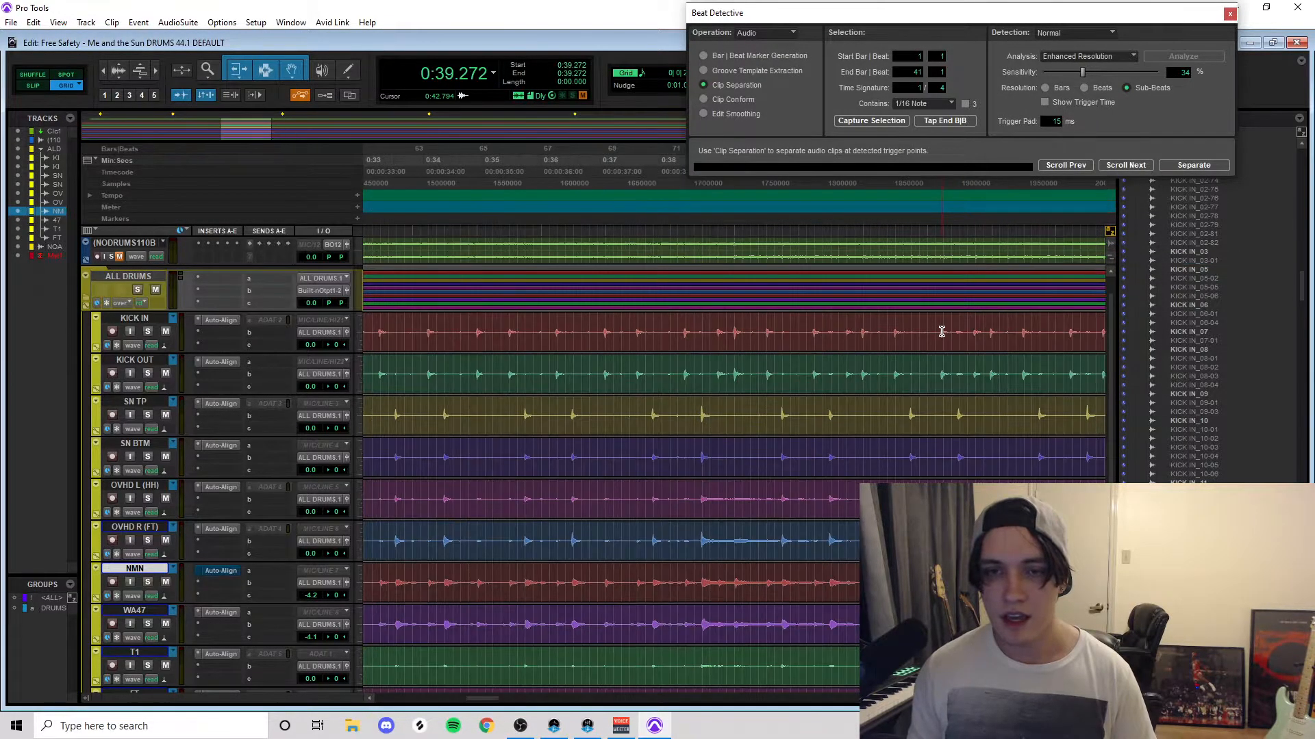
pyautogui.click(899, 351)
pyautogui.hscroll(5, 836, 371)
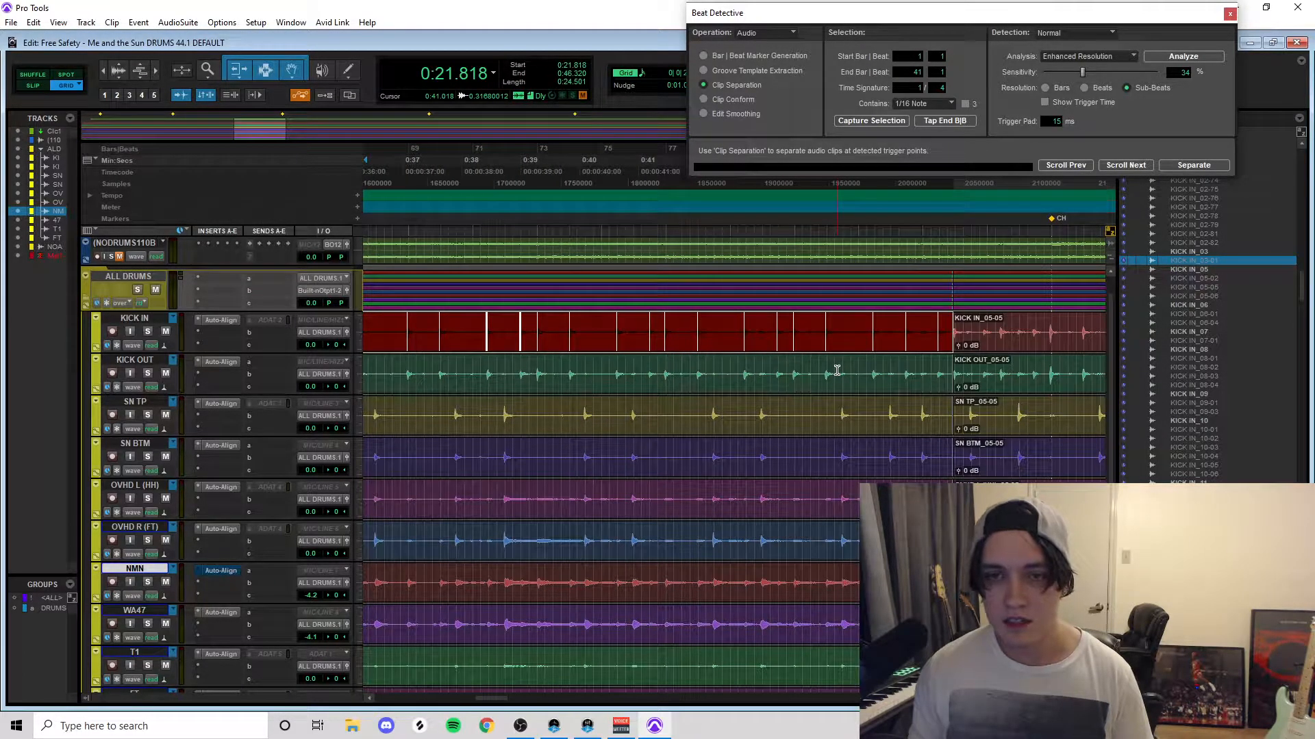
# Step: Try to move the crossfade at the verse marker earlier on the KICK IN track alone, and undo it
pyautogui.hscroll(-10, 837, 371)
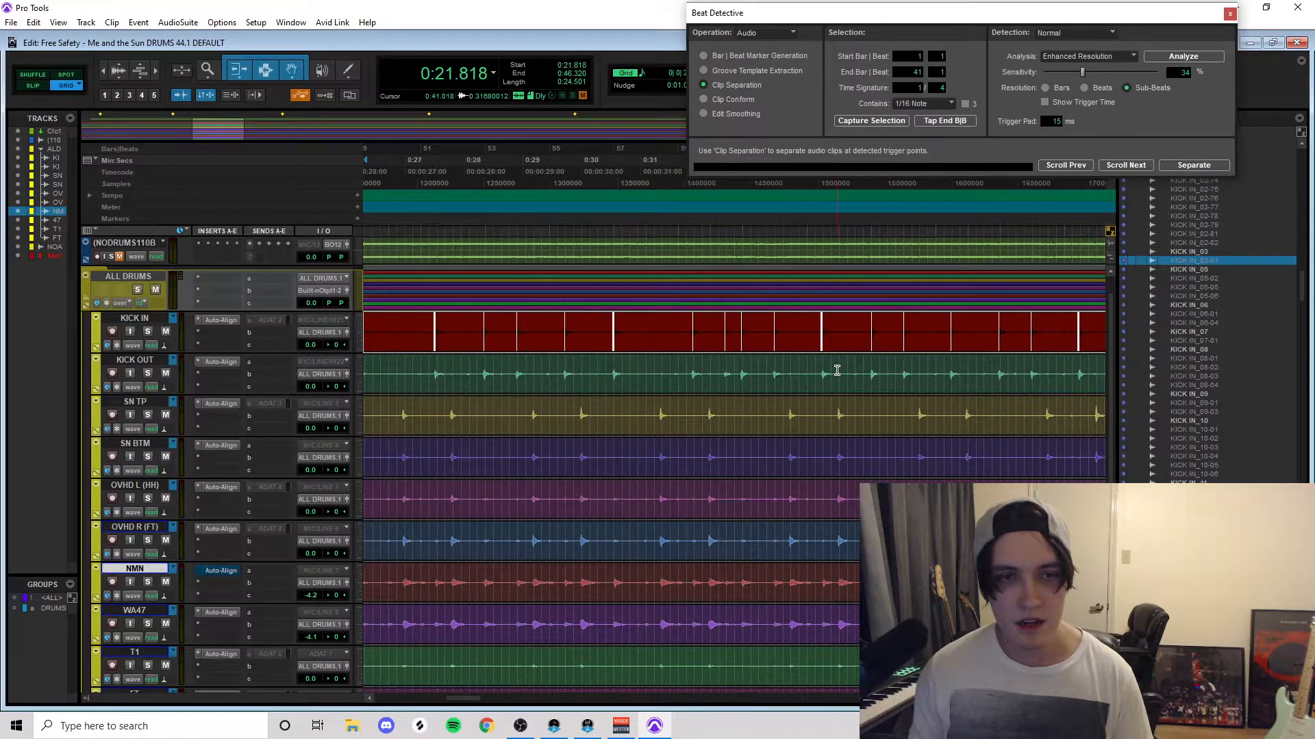
pyautogui.hscroll(-5, 837, 370)
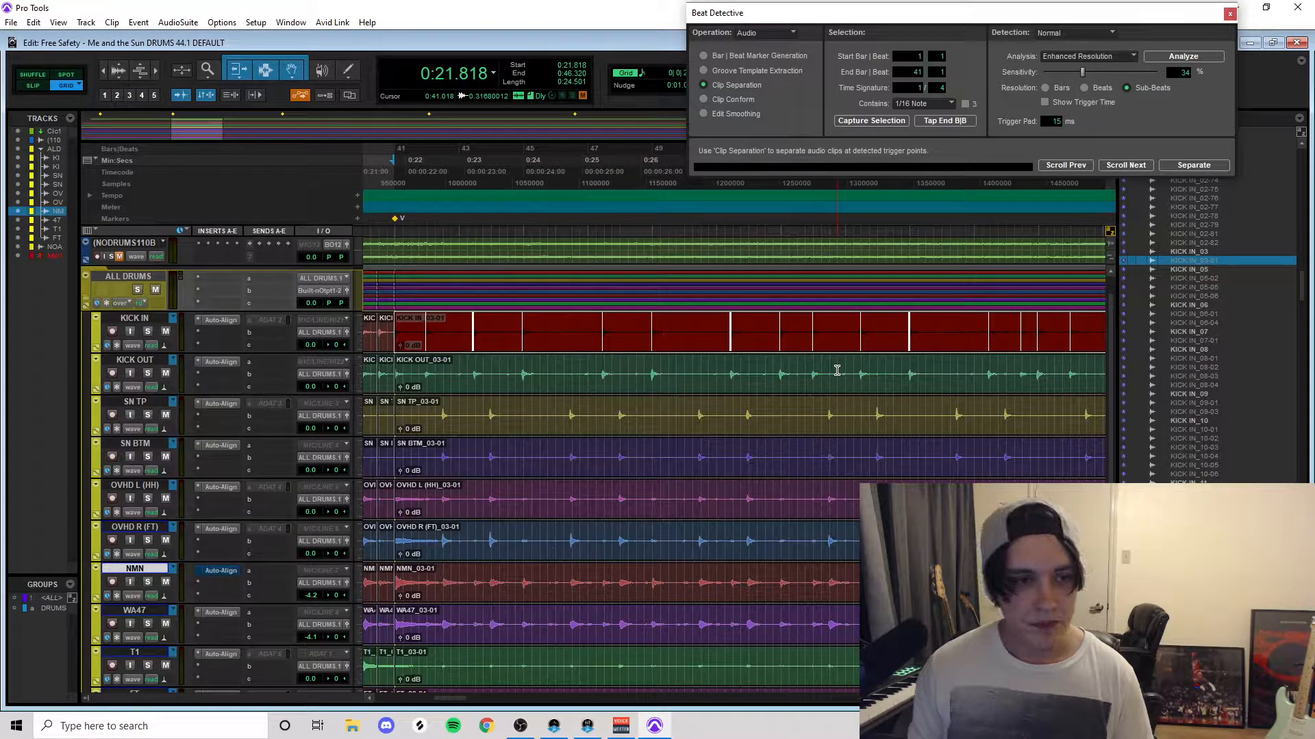
pyautogui.hscroll(-3, 606, 370)
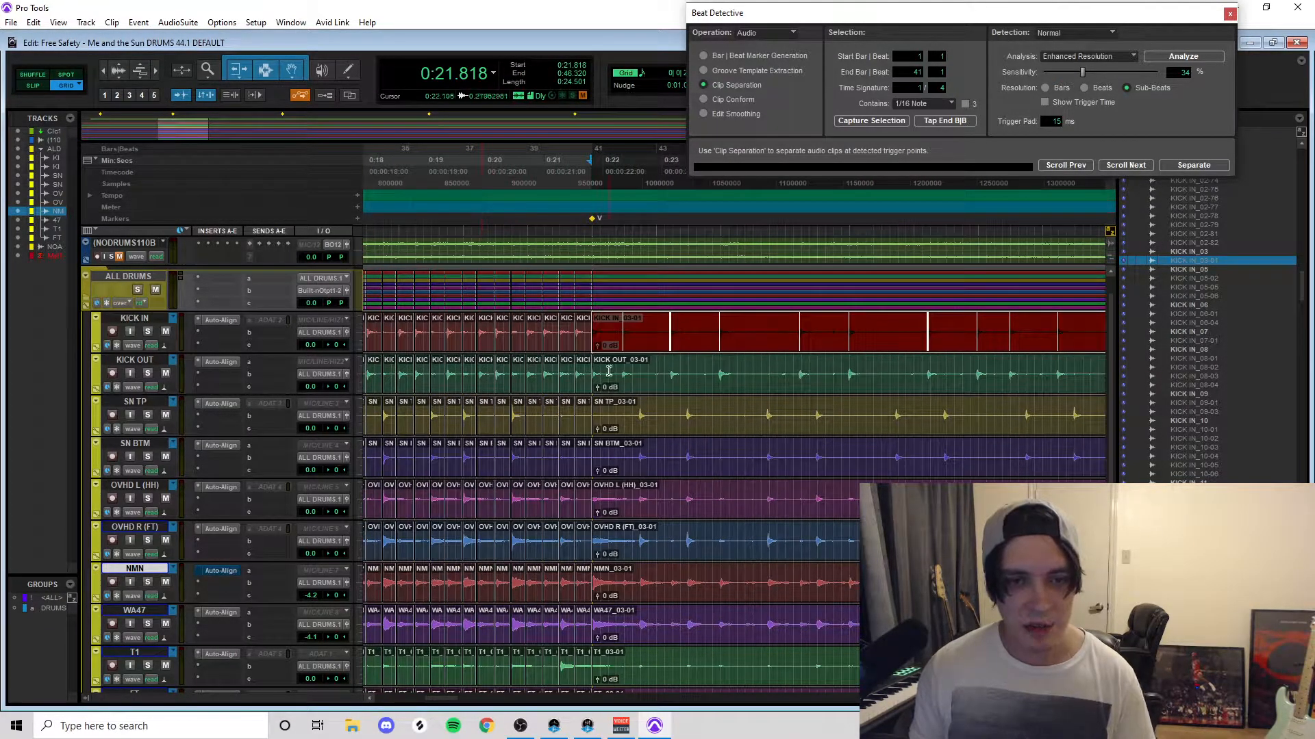
pyautogui.click(609, 371)
pyautogui.press('t')
pyautogui.press('t')
pyautogui.click(683, 348)
pyautogui.press('t')
pyautogui.press('t')
pyautogui.press('t')
pyautogui.moveTo(728, 345); pyautogui.dragTo(660, 341)
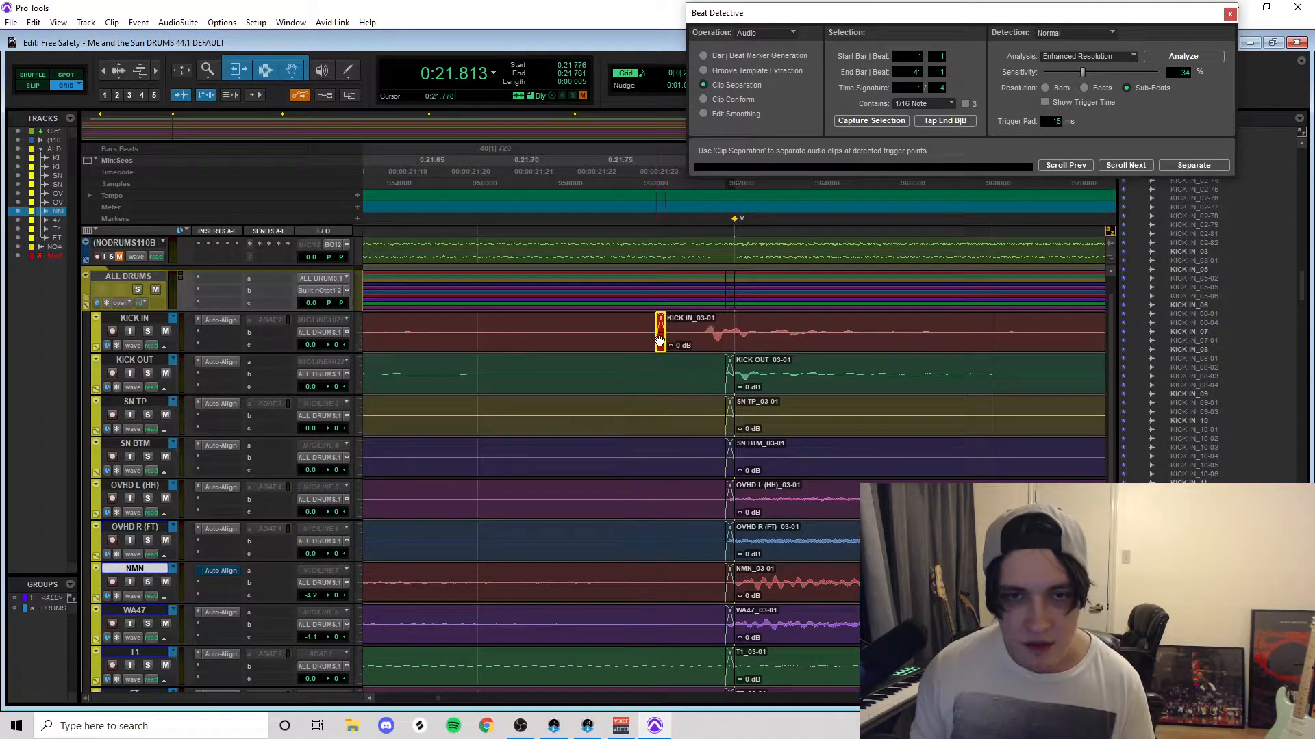
pyautogui.hotkey('ctrl', 'z')
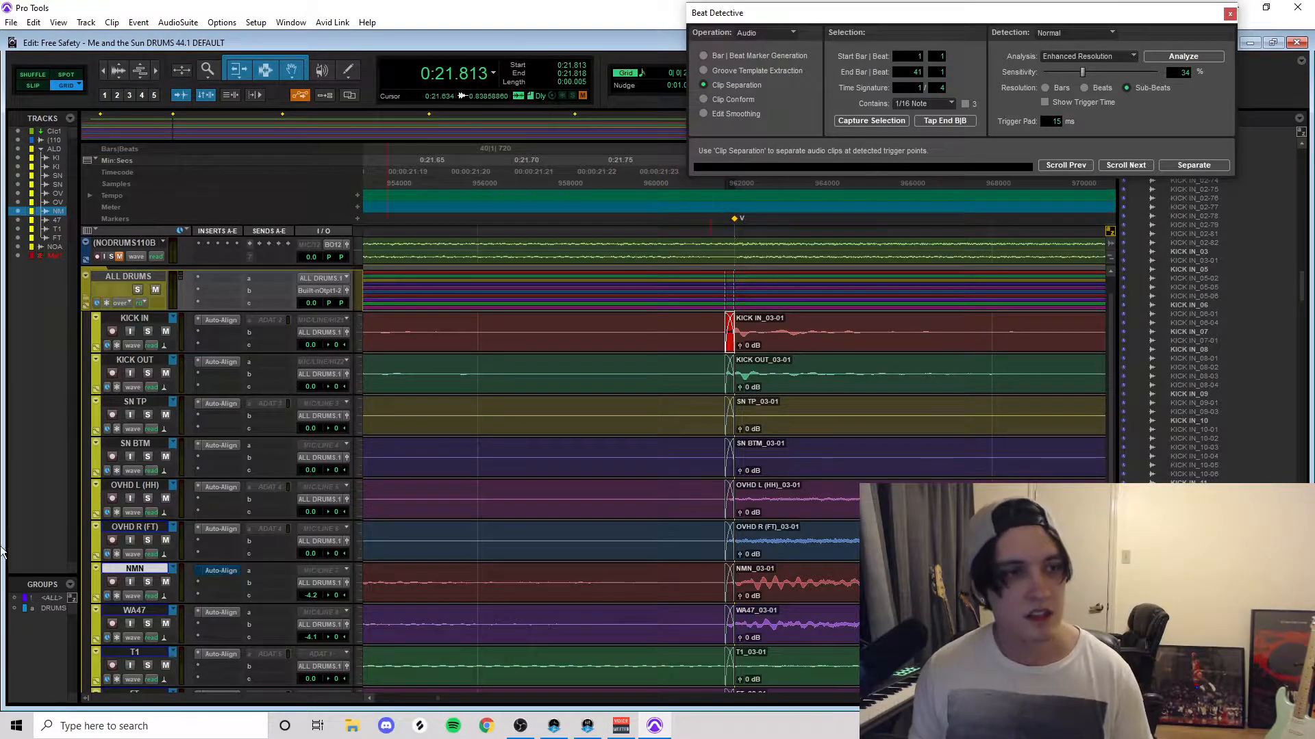
# Step: Activate the DRUMS group and move the crossfade at the verse marker earlier, ahead of the first kick, on all drum tracks
pyautogui.click(60, 608)
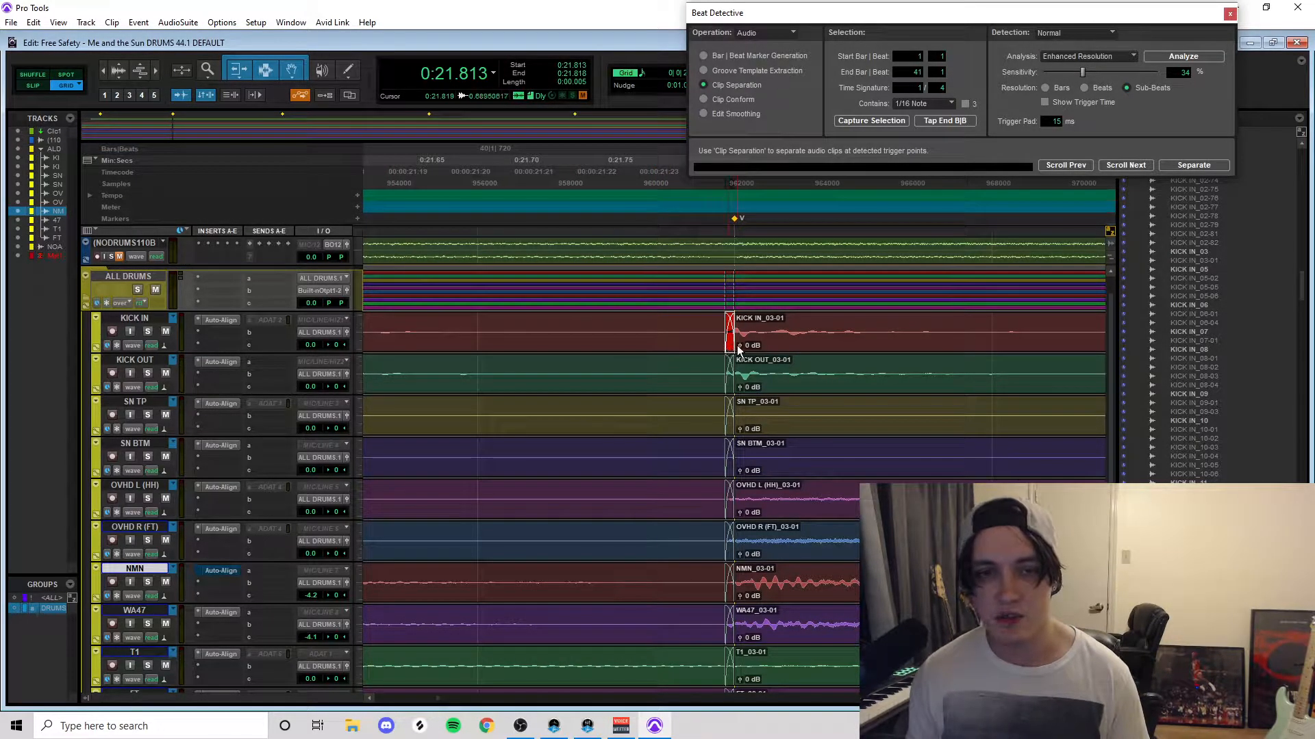
pyautogui.click(797, 316)
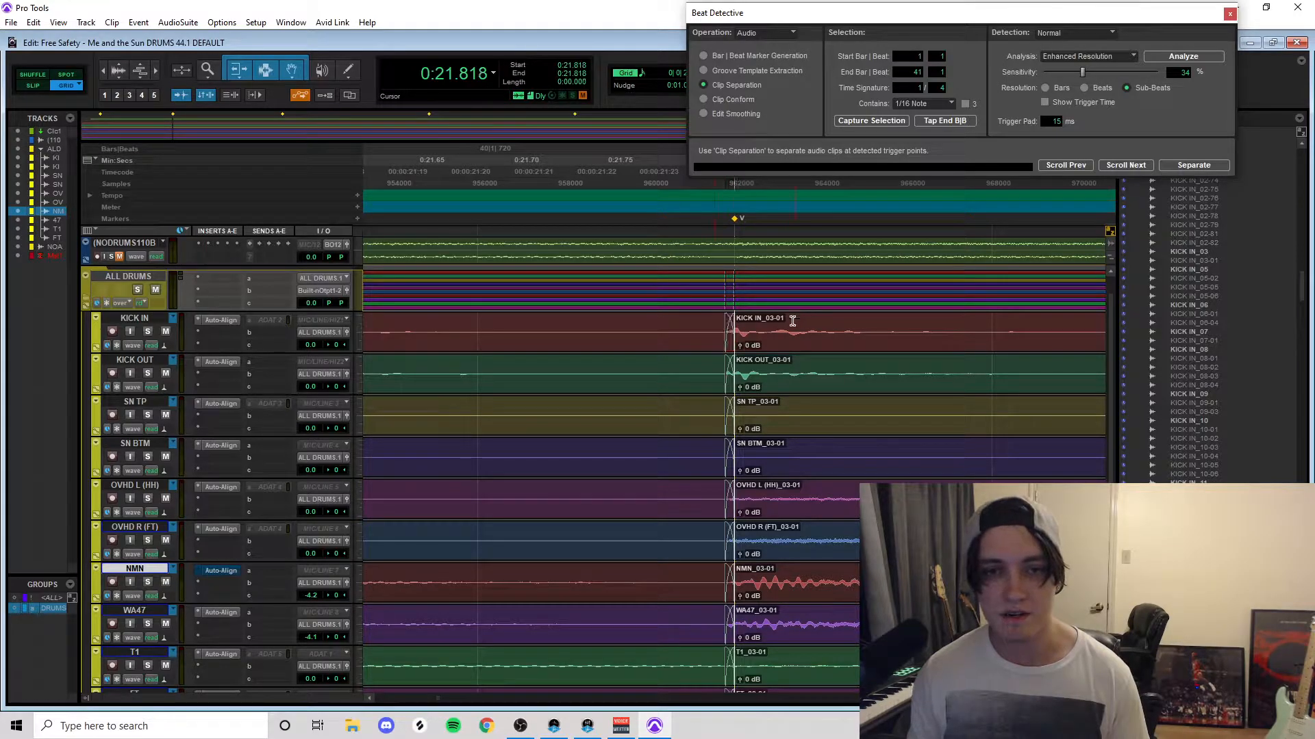
pyautogui.click(791, 384)
pyautogui.moveTo(730, 392); pyautogui.dragTo(653, 384)
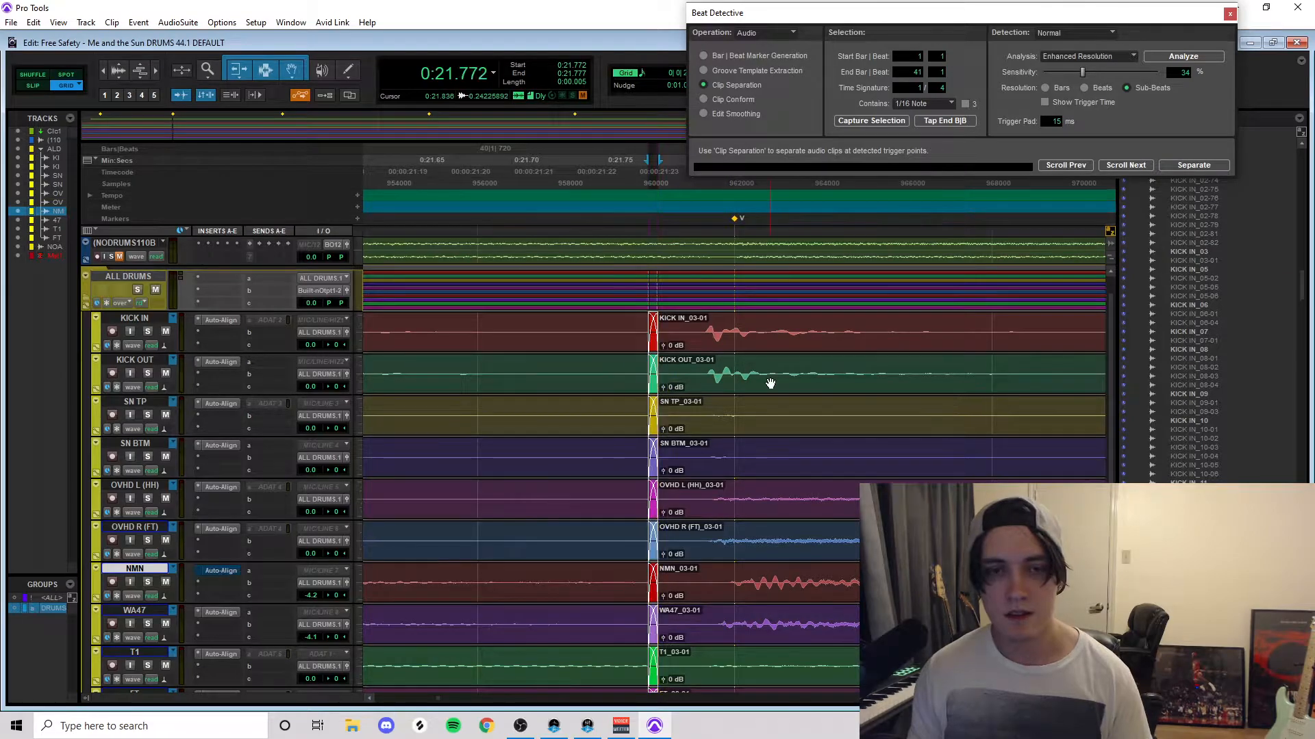
# Step: With the DRUMS group off, add a Beat Detective trigger at the first kick transient of the KICK IN verse clip and accept its location
pyautogui.click(770, 384)
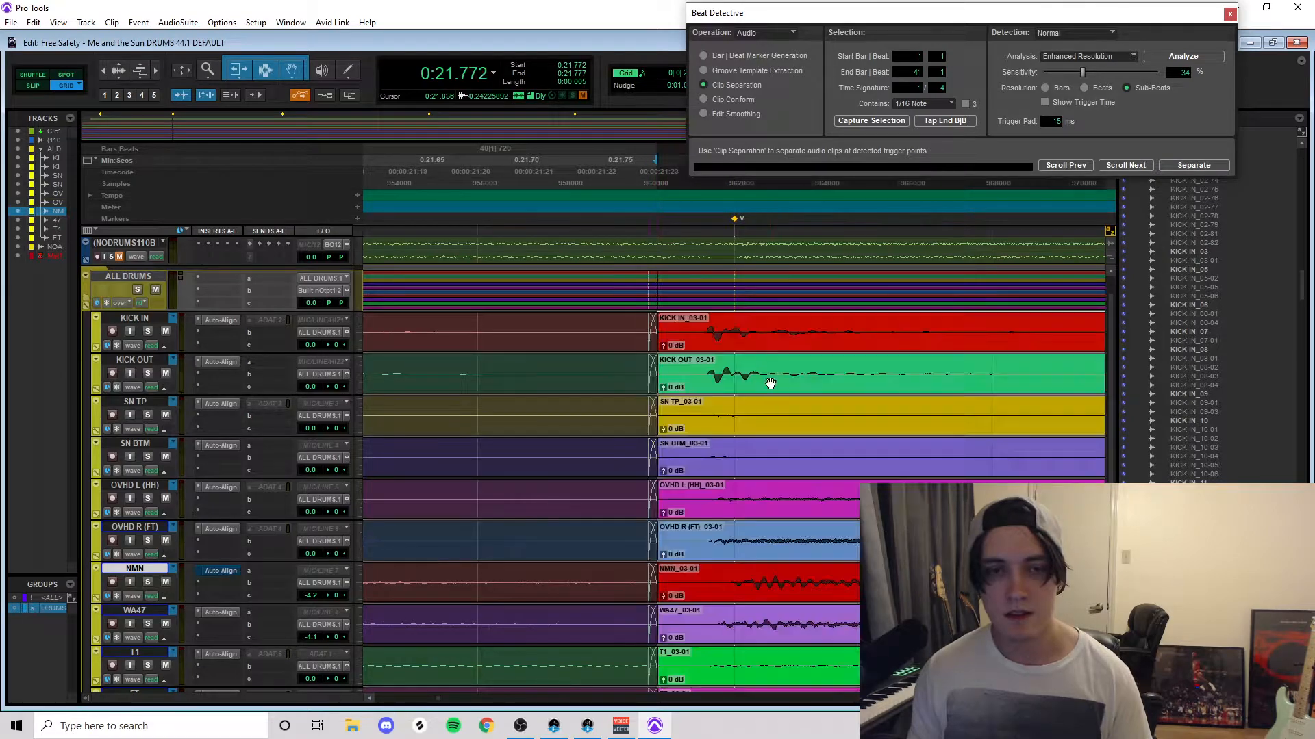
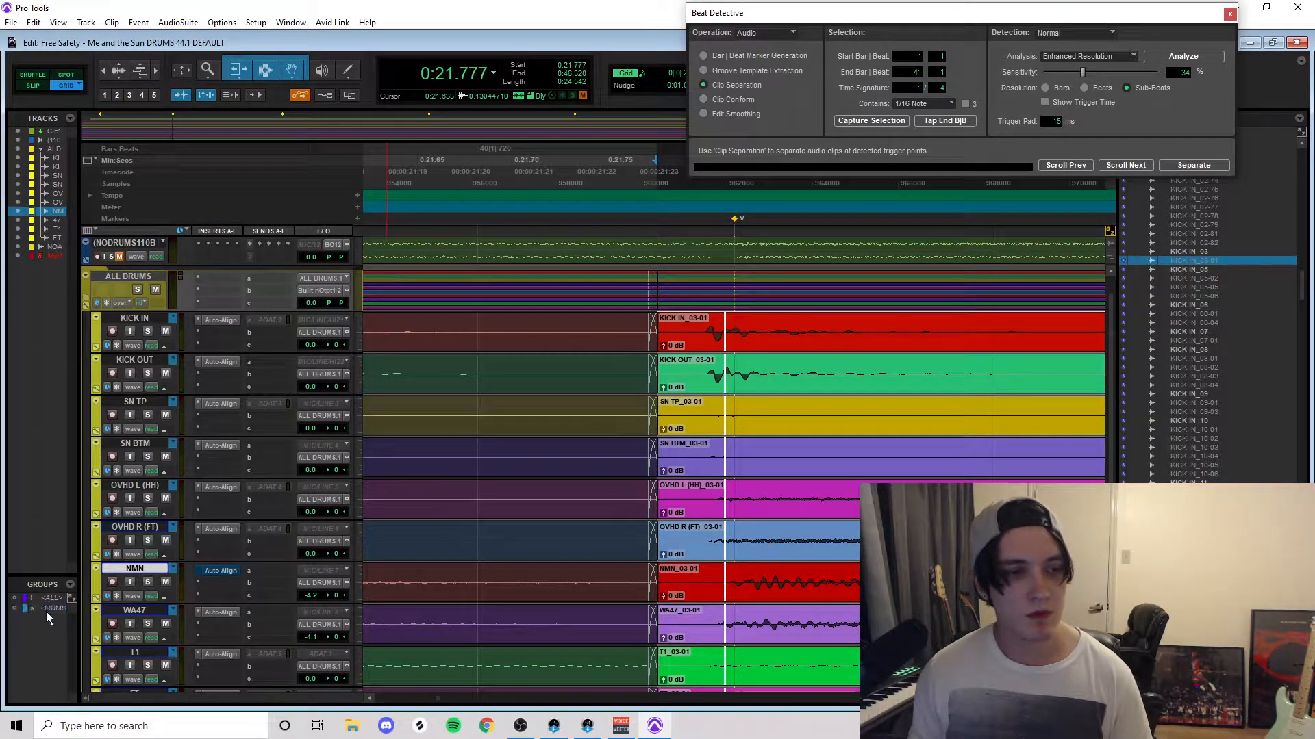
pyautogui.click(740, 327)
pyautogui.click(749, 348)
pyautogui.press('t')
pyautogui.press('t')
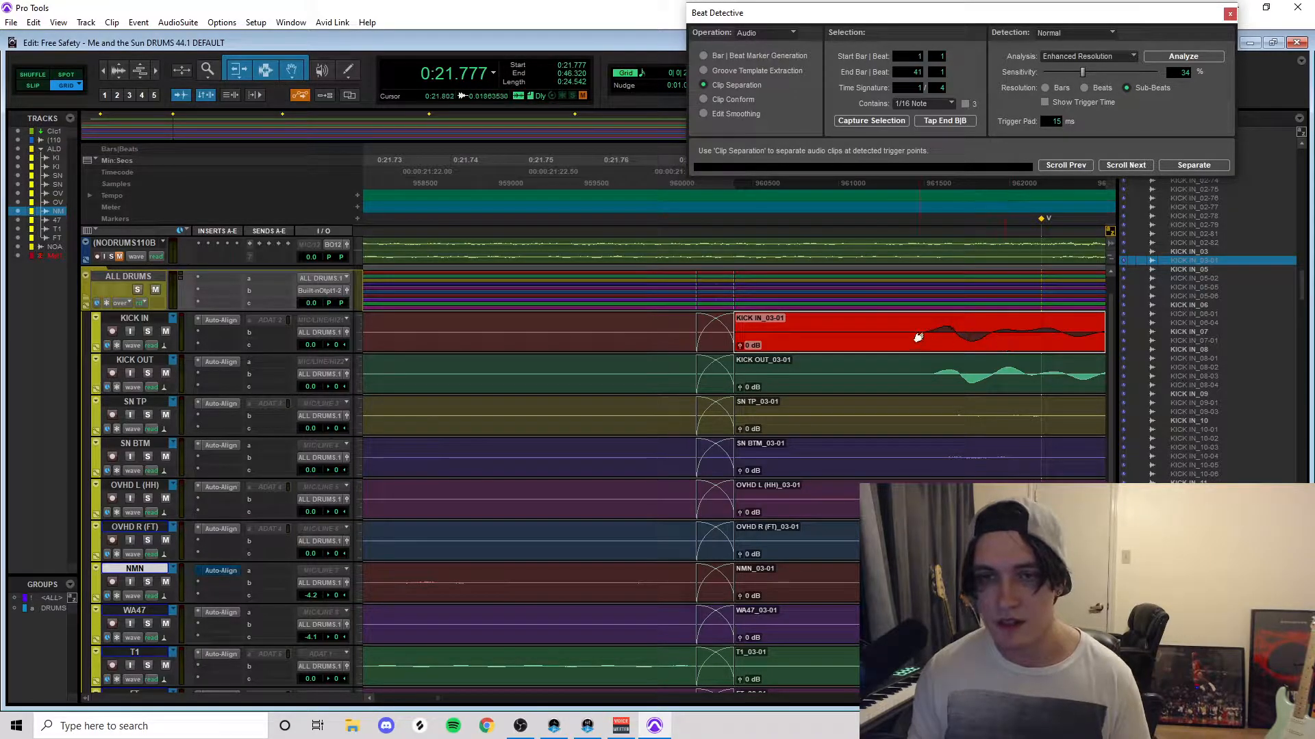
pyautogui.doubleClick(926, 337)
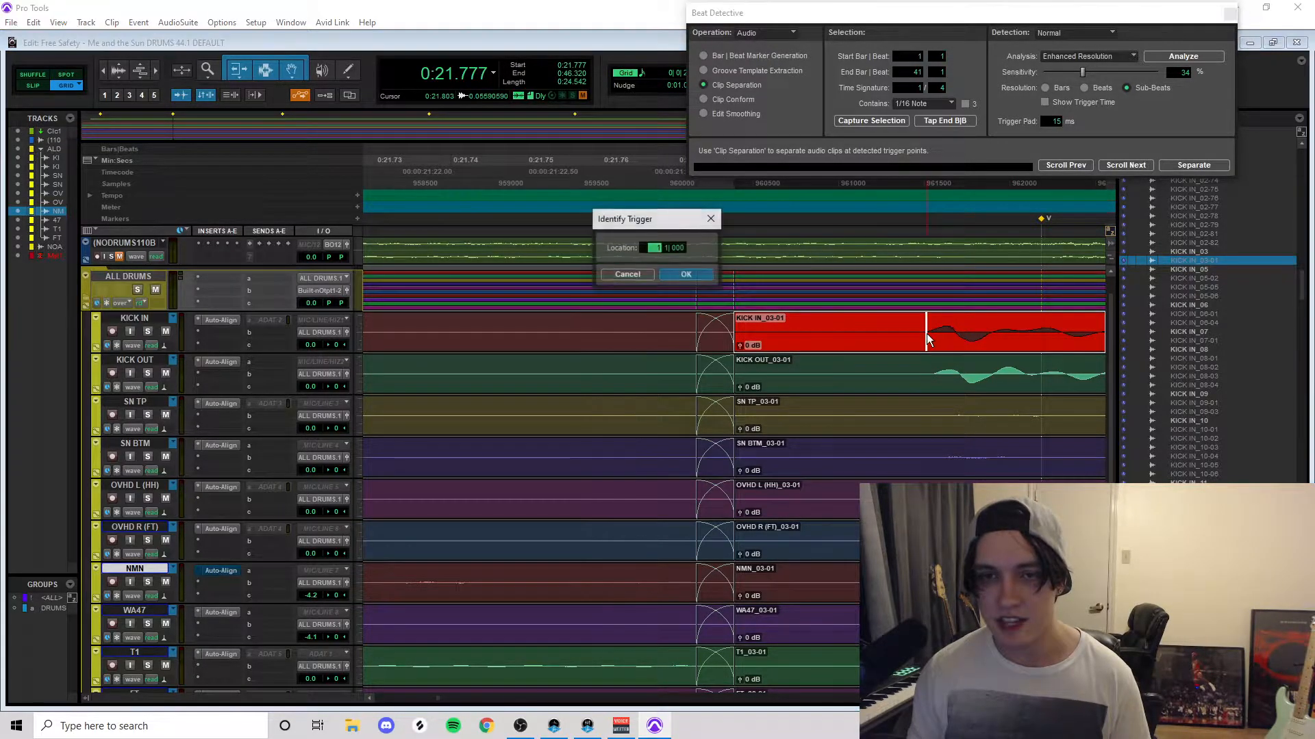
pyautogui.click(687, 276)
# Step: Examine the detected kick triggers along the whole KICK IN verse clip
pyautogui.press('r')
pyautogui.press('r')
pyautogui.press('r')
pyautogui.press('r')
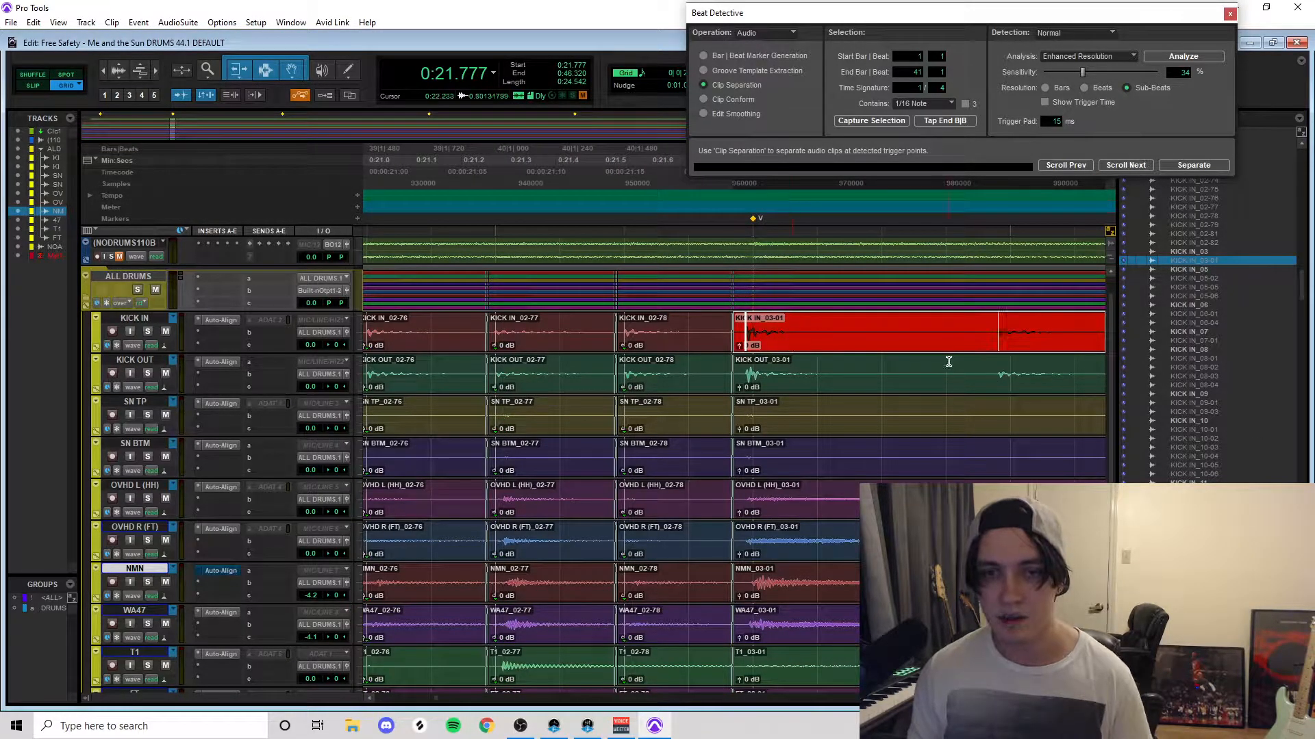
pyautogui.press('r')
pyautogui.press('r')
pyautogui.press('r')
pyautogui.press('r')
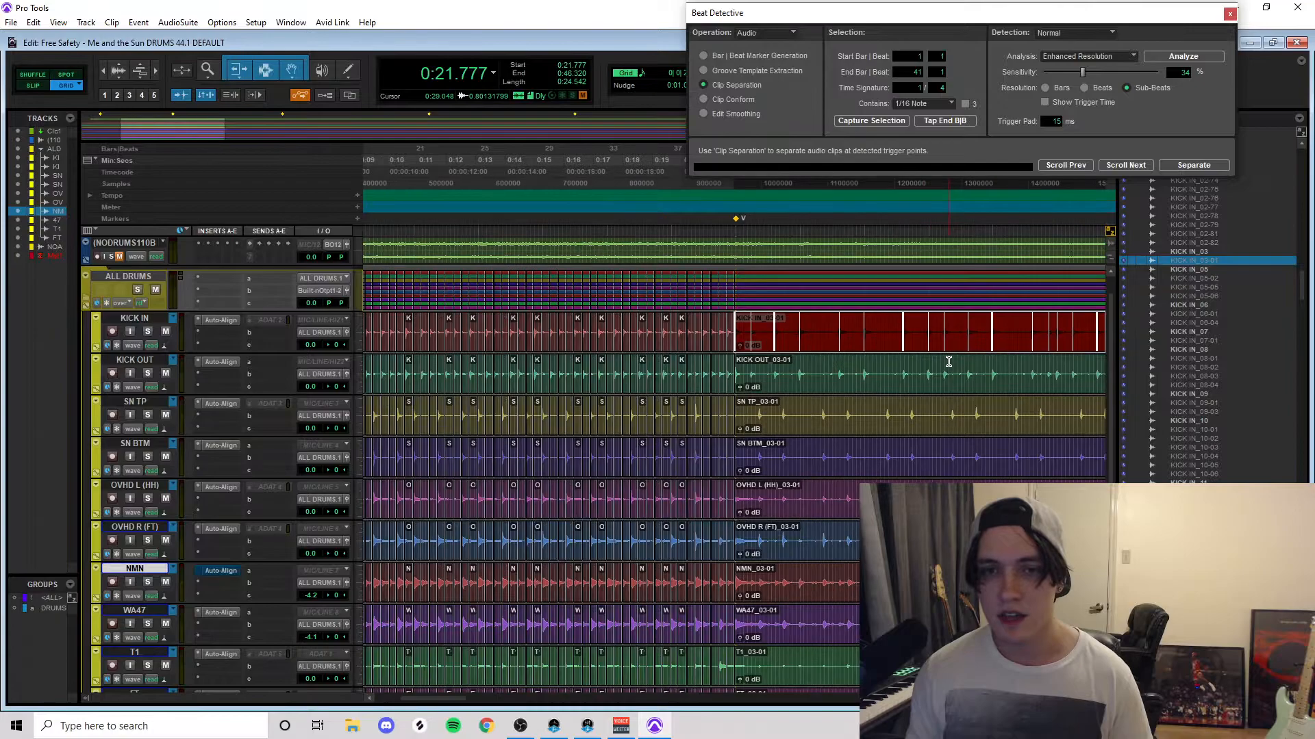
pyautogui.hscroll(10, 944, 370)
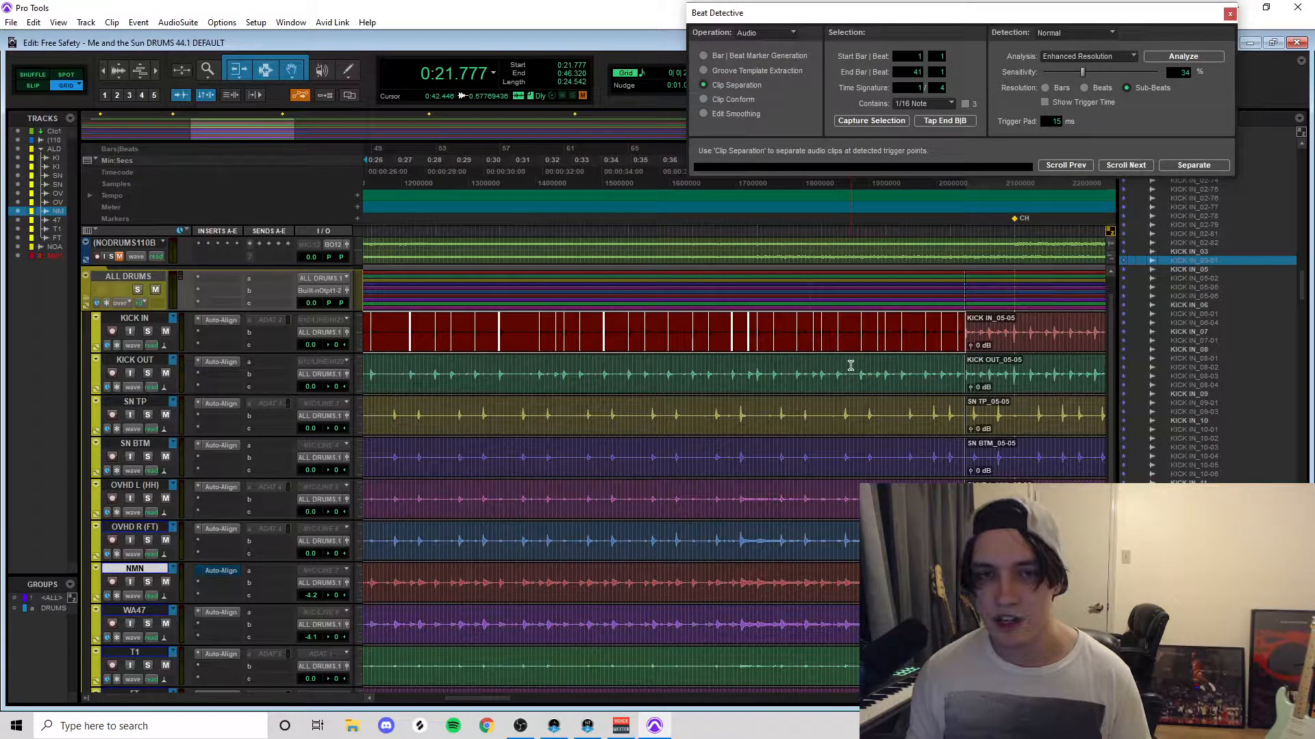
pyautogui.hscroll(-4, 851, 366)
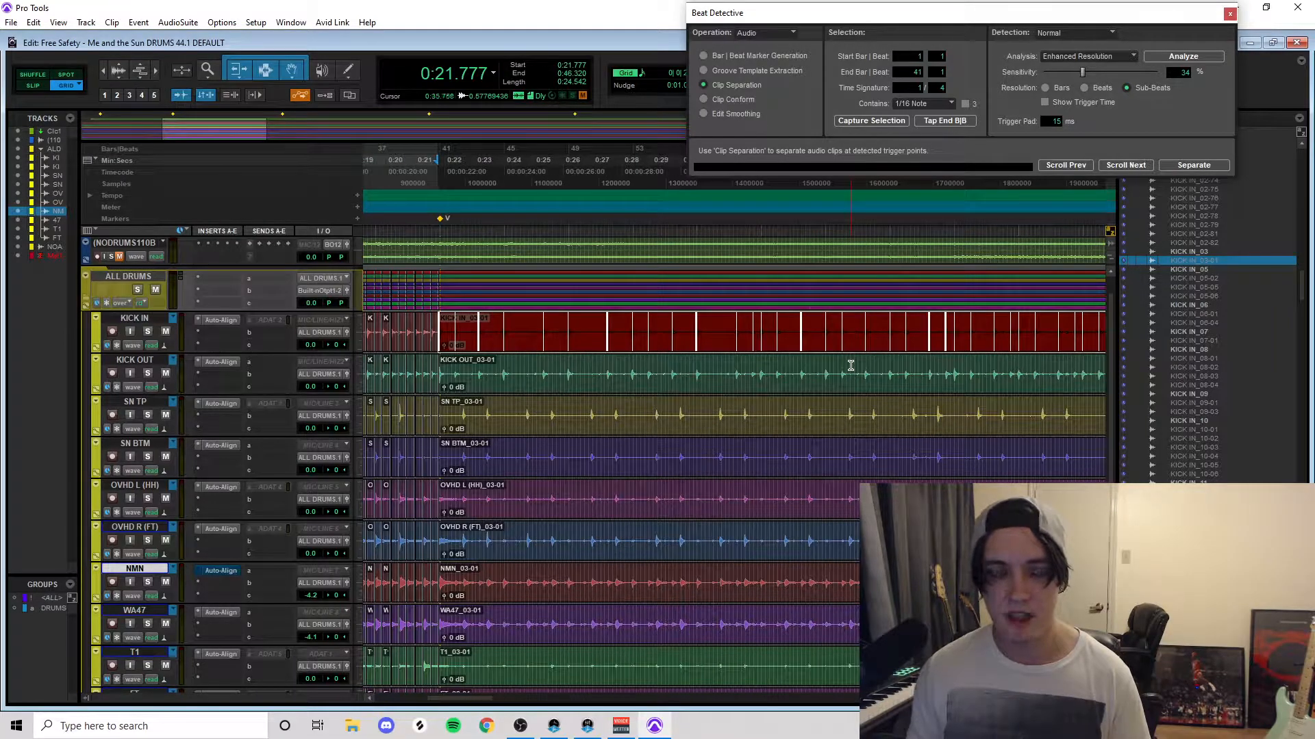
pyautogui.press('r')
# Step: Switch Beat Detective's detection to Collection and add only the unique KICK IN triggers to the collection
pyautogui.click(1079, 38)
pyautogui.click(1113, 48)
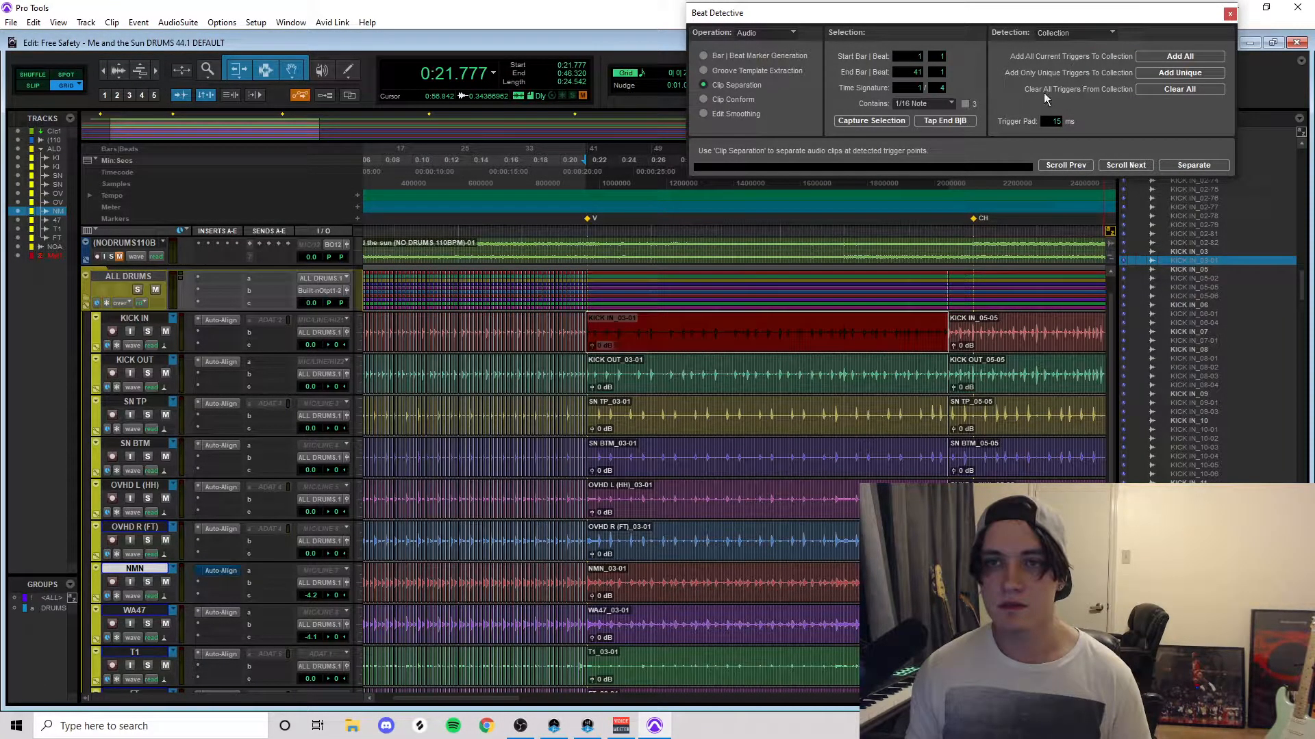
pyautogui.click(1209, 74)
# Step: Select the SN TP verse clip, set the detection back to Normal, and analyze the clip
pyautogui.click(852, 419)
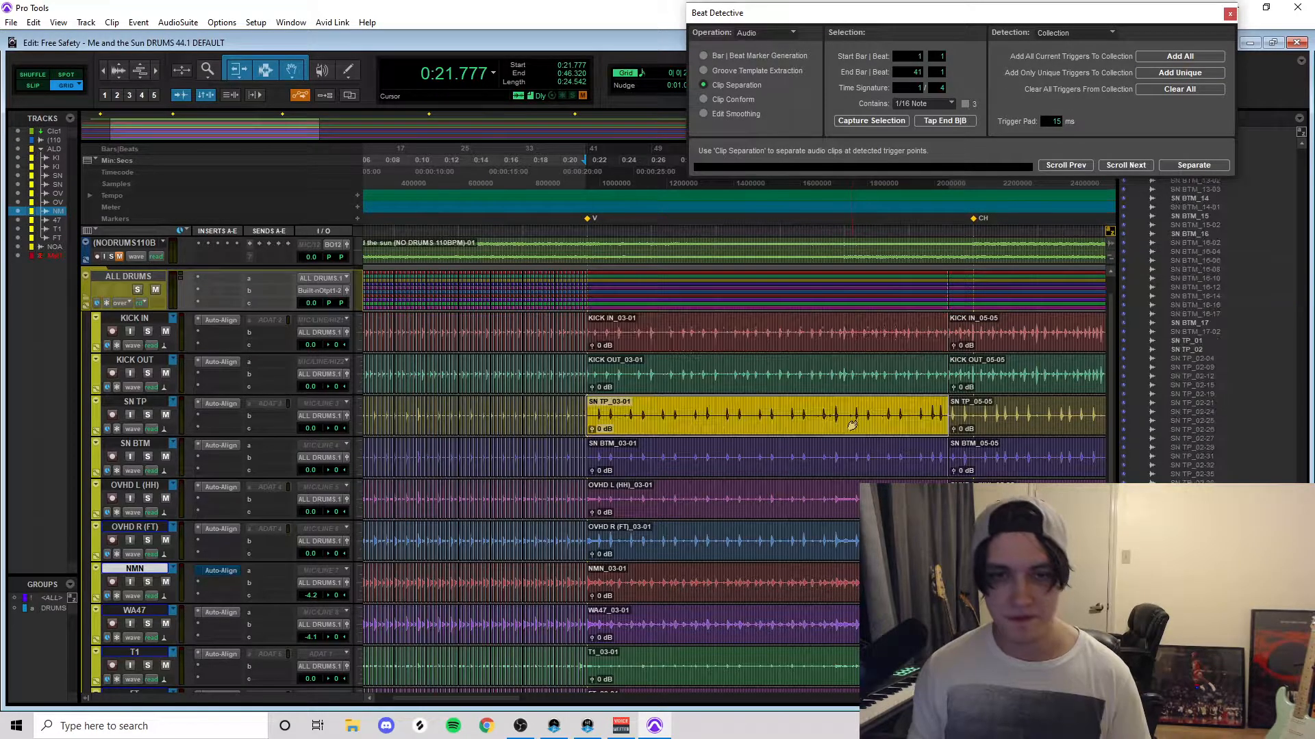
pyautogui.click(1096, 38)
pyautogui.click(1099, 31)
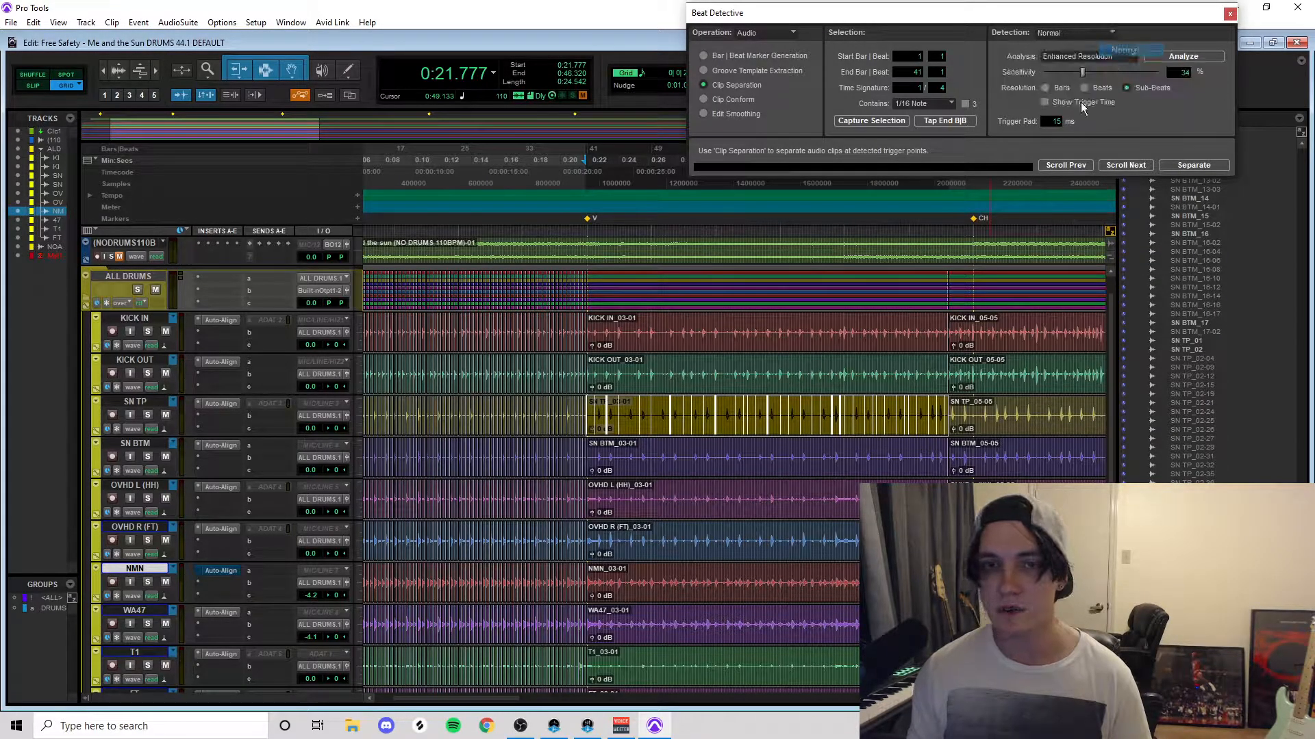
pyautogui.click(869, 452)
pyautogui.click(880, 427)
pyautogui.press('t')
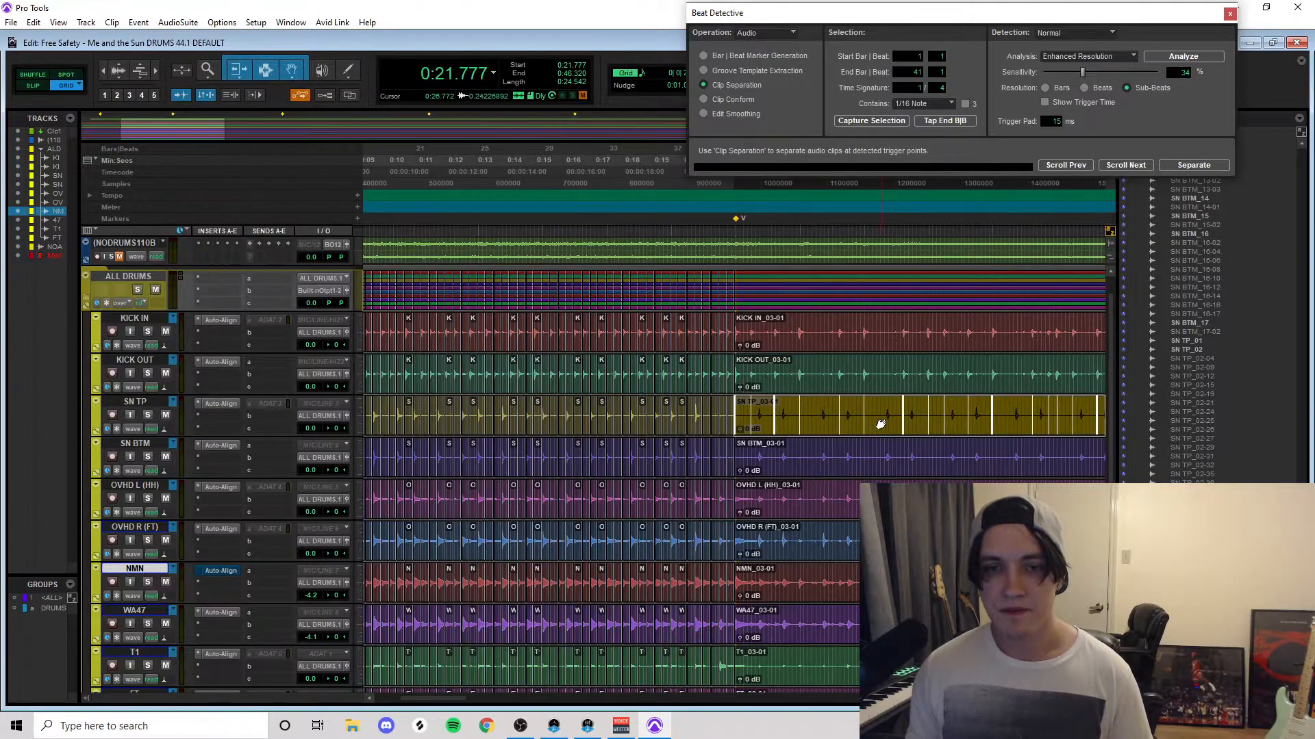
pyautogui.press('r')
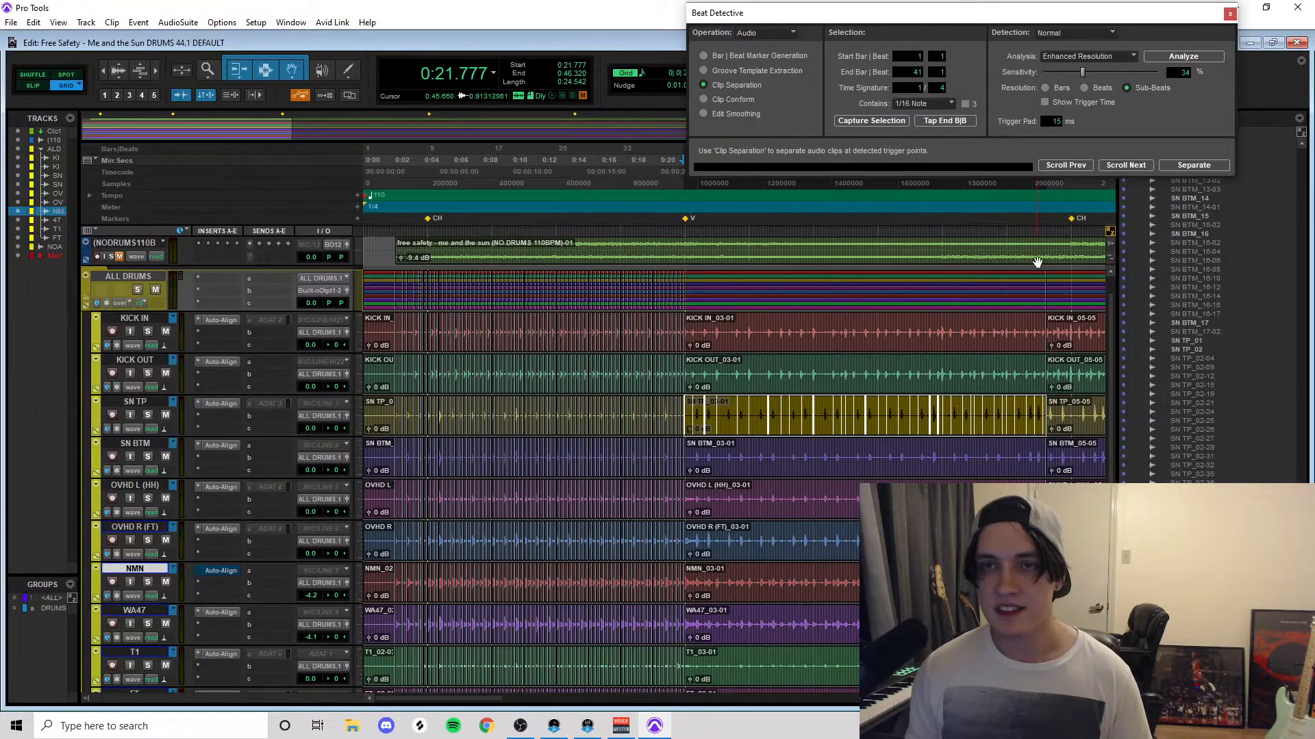
pyautogui.click(1178, 56)
# Step: Check the SN TP triggers against the snare hits and lower the detection sensitivity to 17%
pyautogui.click(975, 404)
pyautogui.press('t')
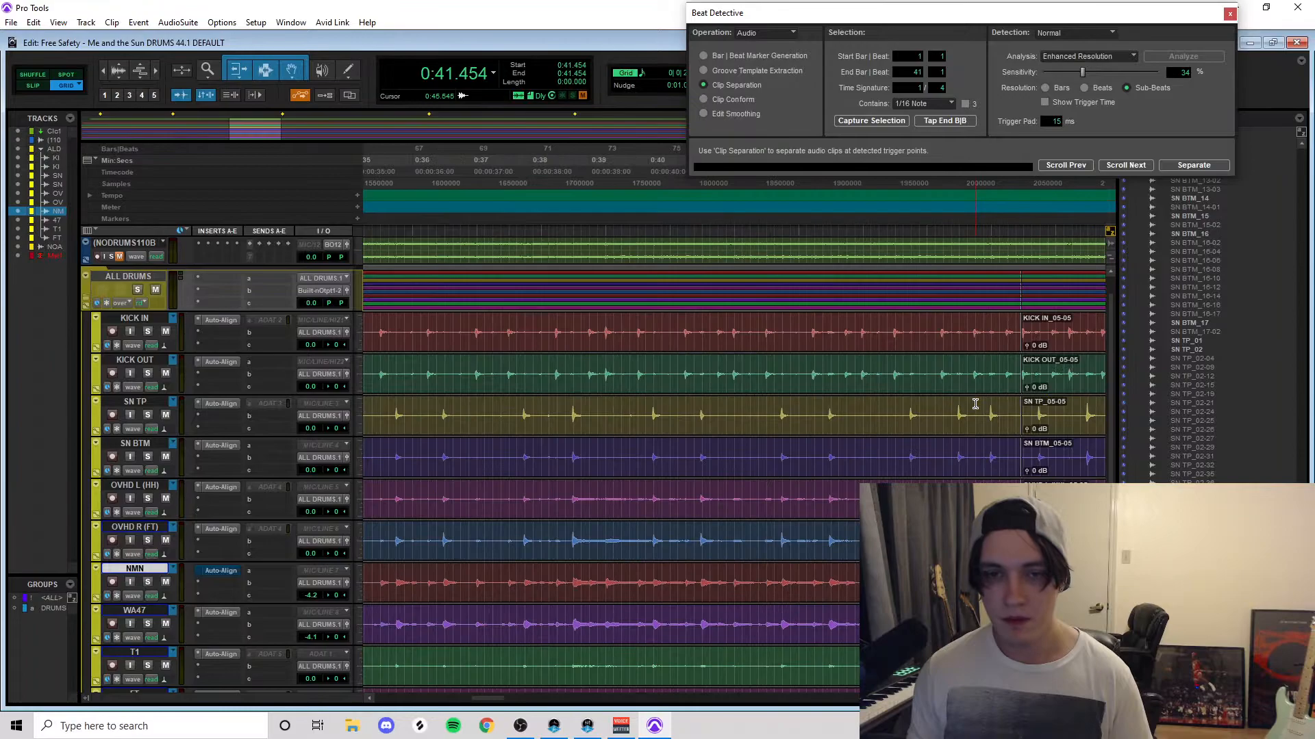
pyautogui.doubleClick(975, 404)
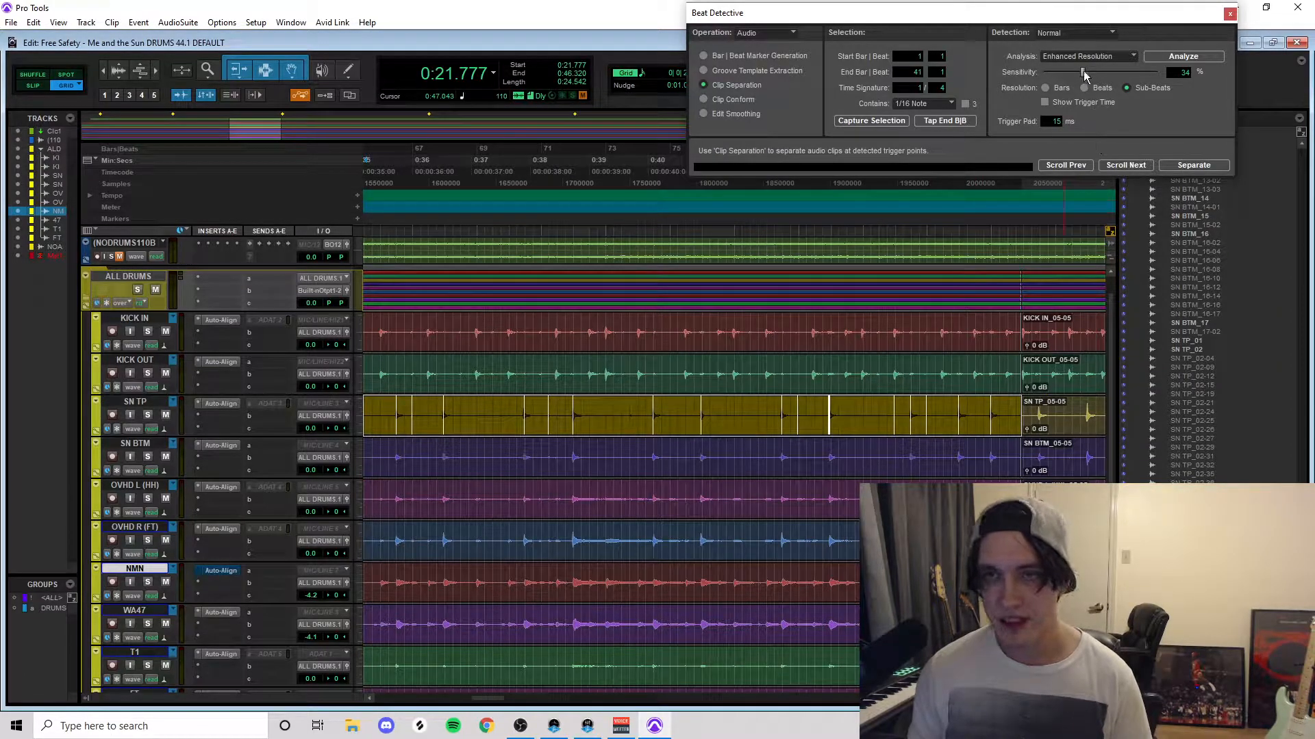
pyautogui.click(922, 411)
pyautogui.press('t')
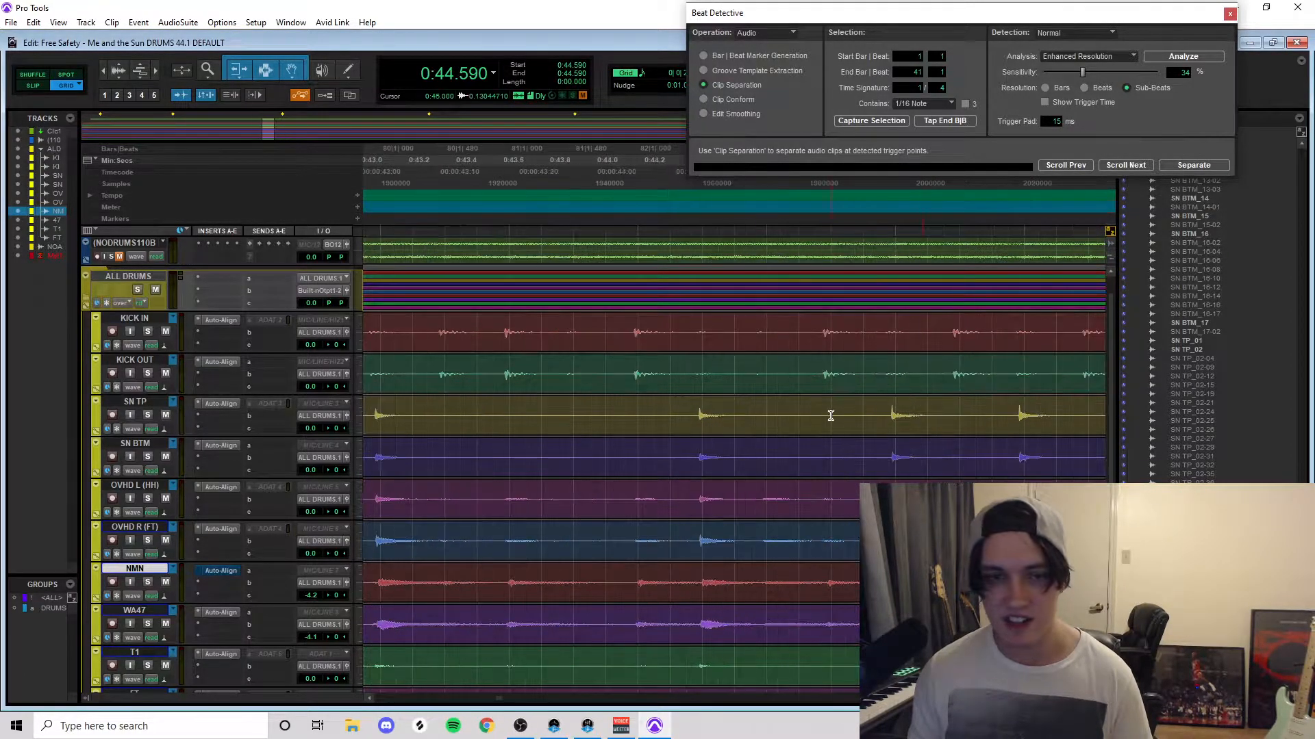
pyautogui.click(740, 428)
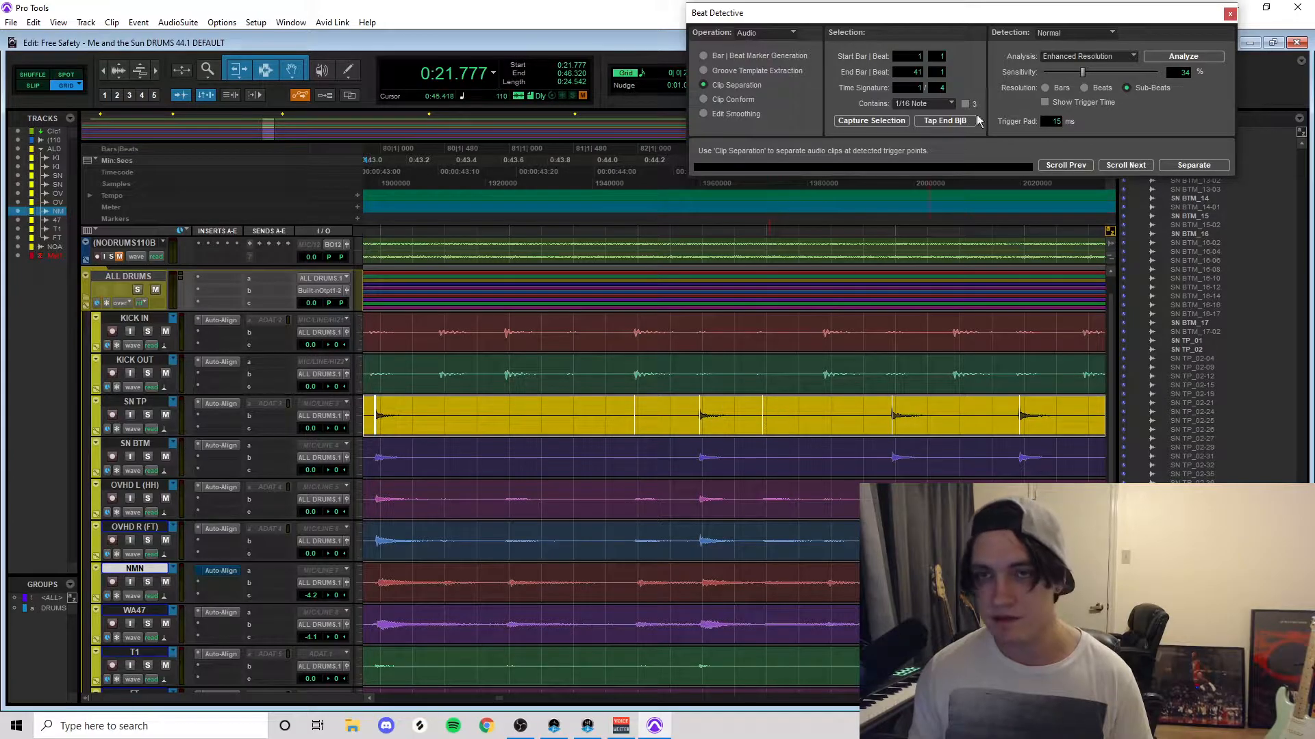
pyautogui.moveTo(1082, 76); pyautogui.dragTo(1072, 76)
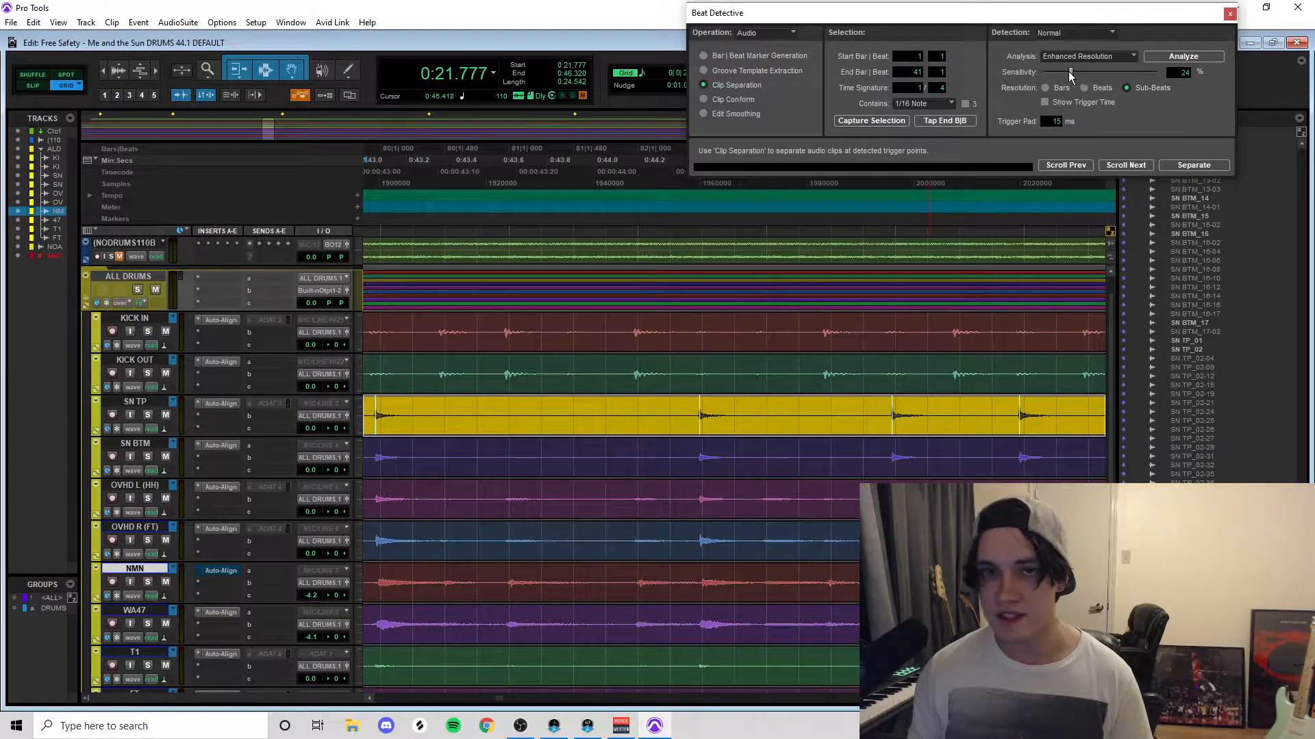
pyautogui.press('r')
pyautogui.press('r')
pyautogui.press('r')
pyautogui.press('r')
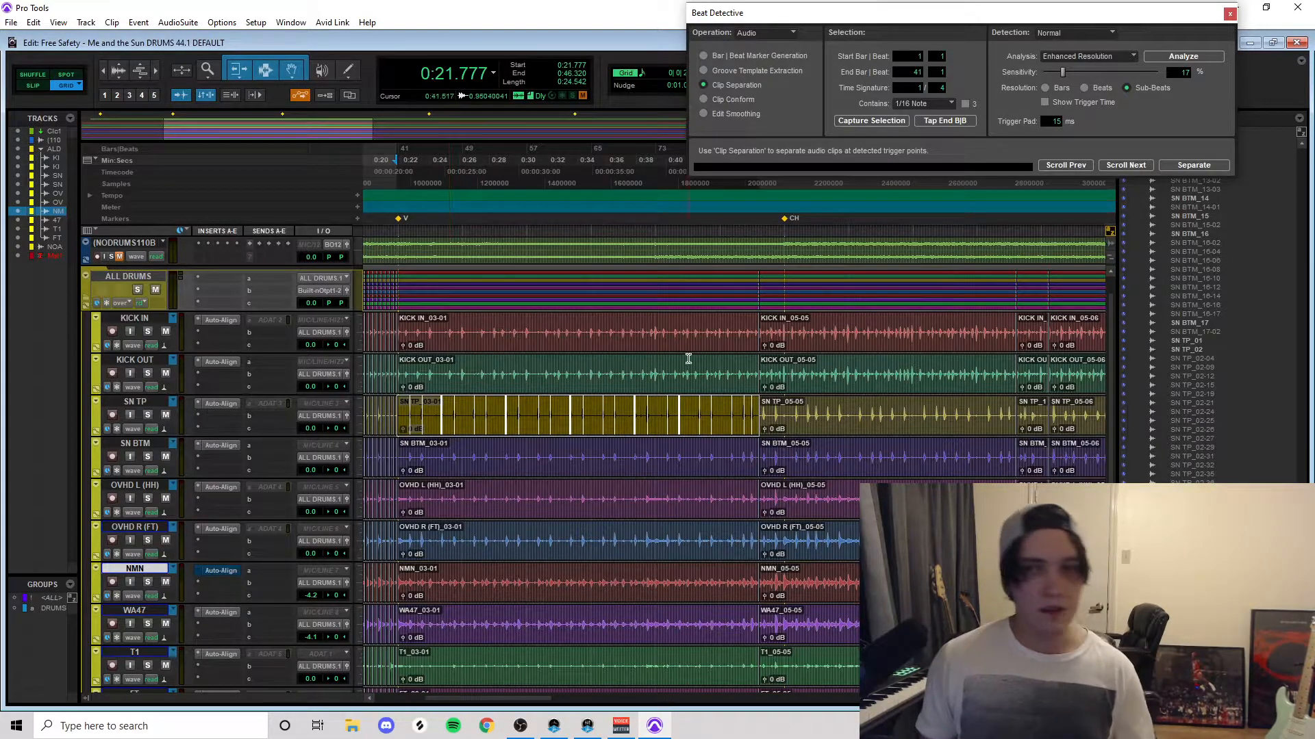
# Step: Set the detection to Collection and add the unique SN TP triggers to the collected kick triggers
pyautogui.click(1065, 34)
pyautogui.click(1097, 37)
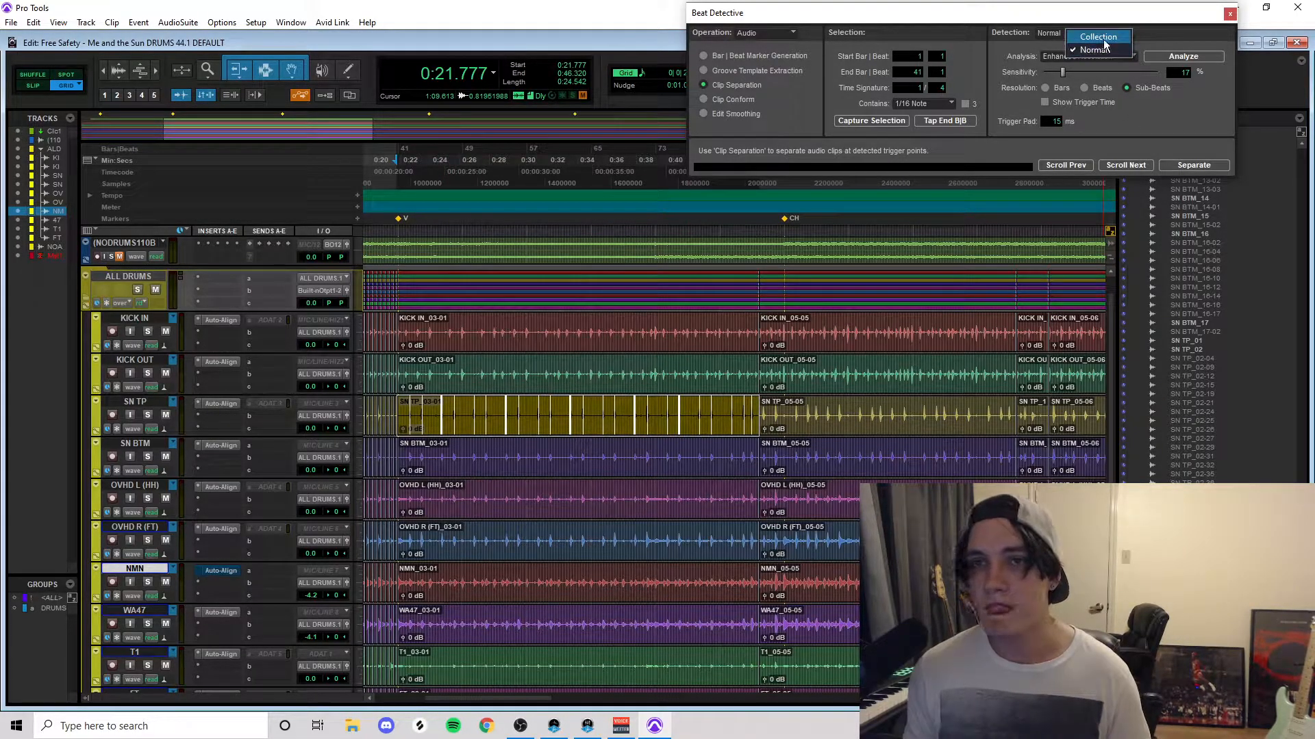
pyautogui.click(1198, 71)
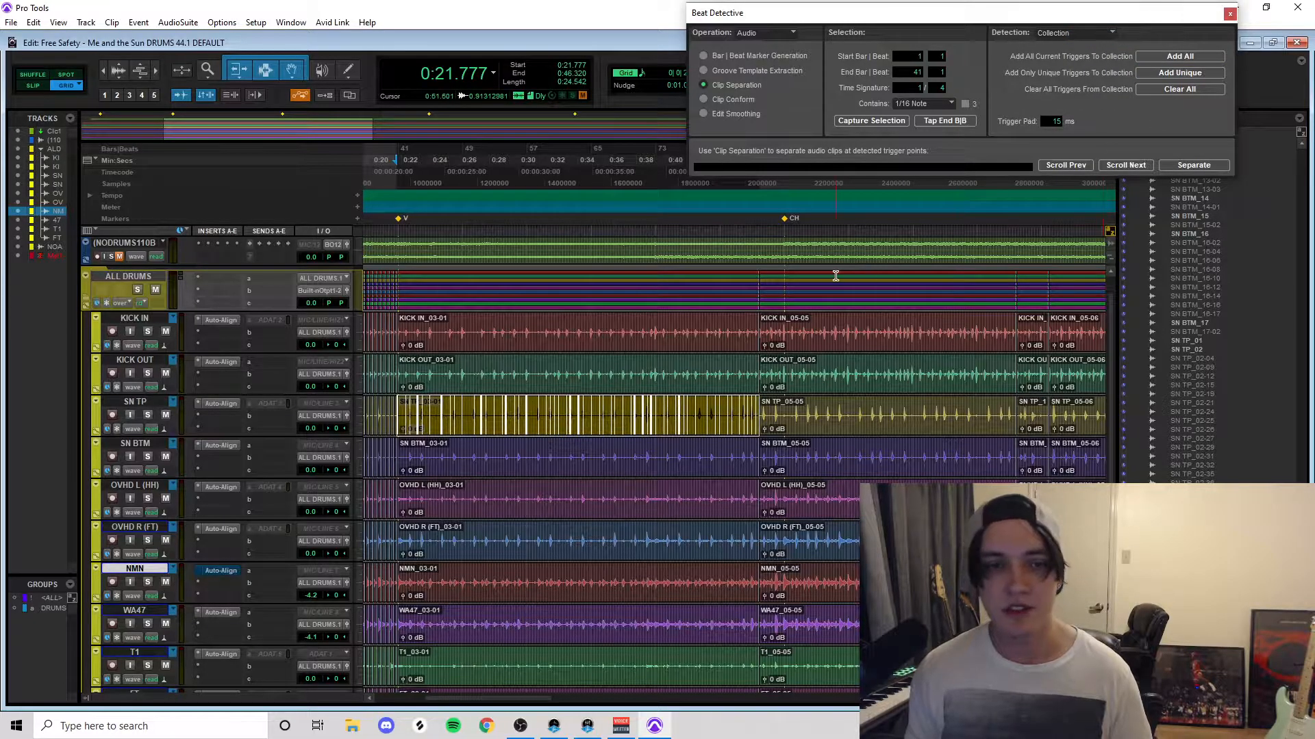
# Step: With the DRUMS group active, select the verse clips on all drum tracks and separate them at the collected triggers
pyautogui.click(620, 382)
pyautogui.click(637, 349)
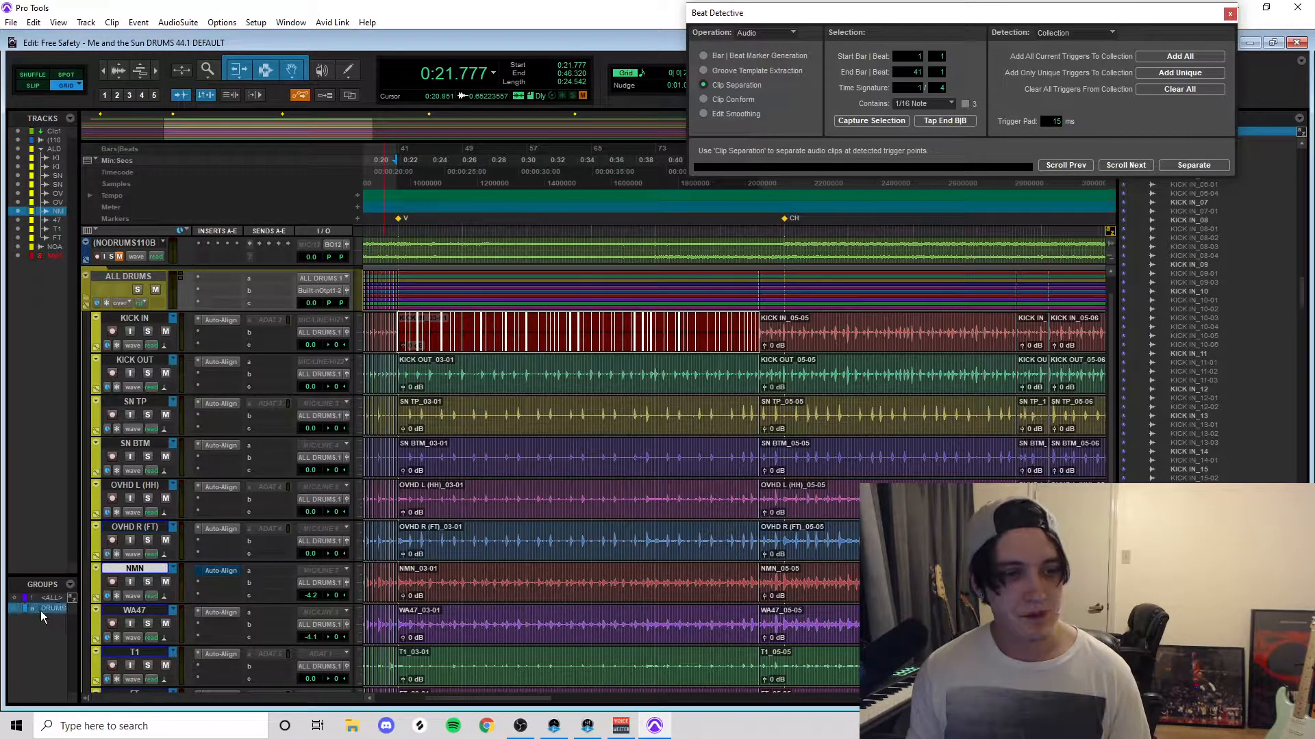
pyautogui.click(623, 369)
pyautogui.click(652, 340)
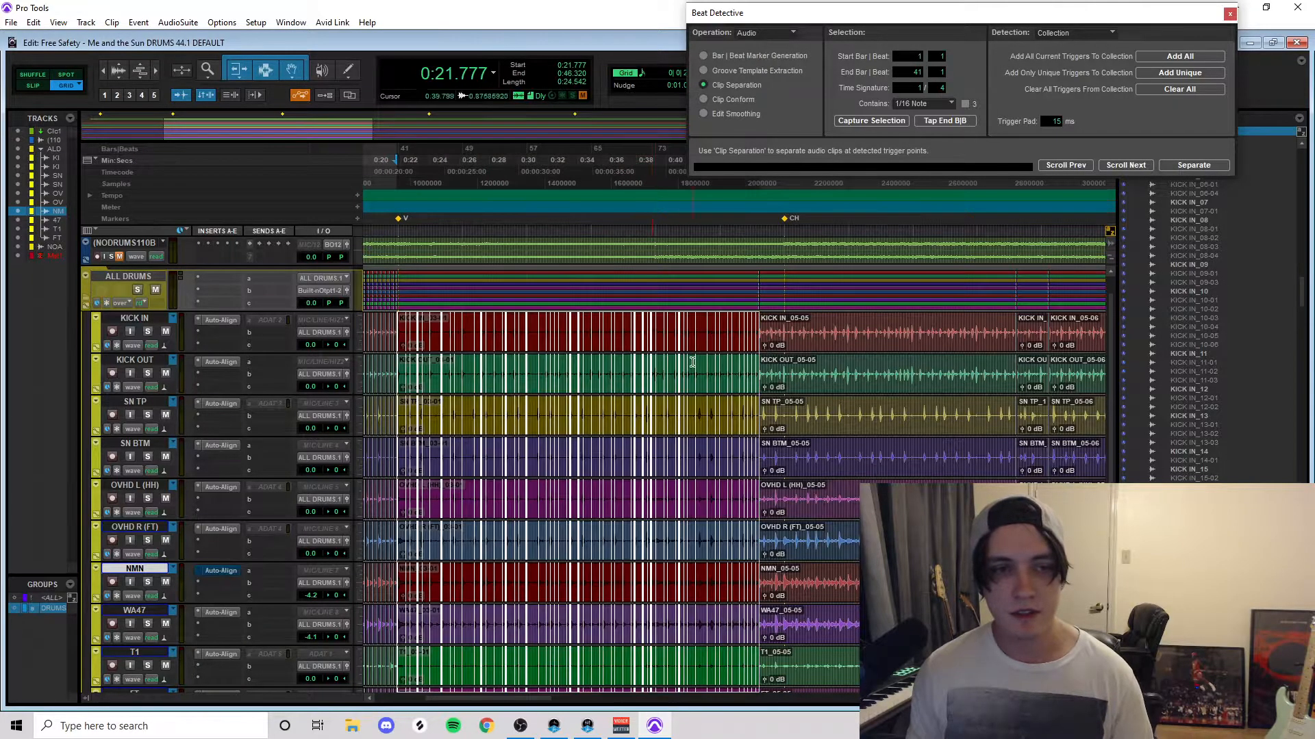
pyautogui.press('t')
pyautogui.press('r')
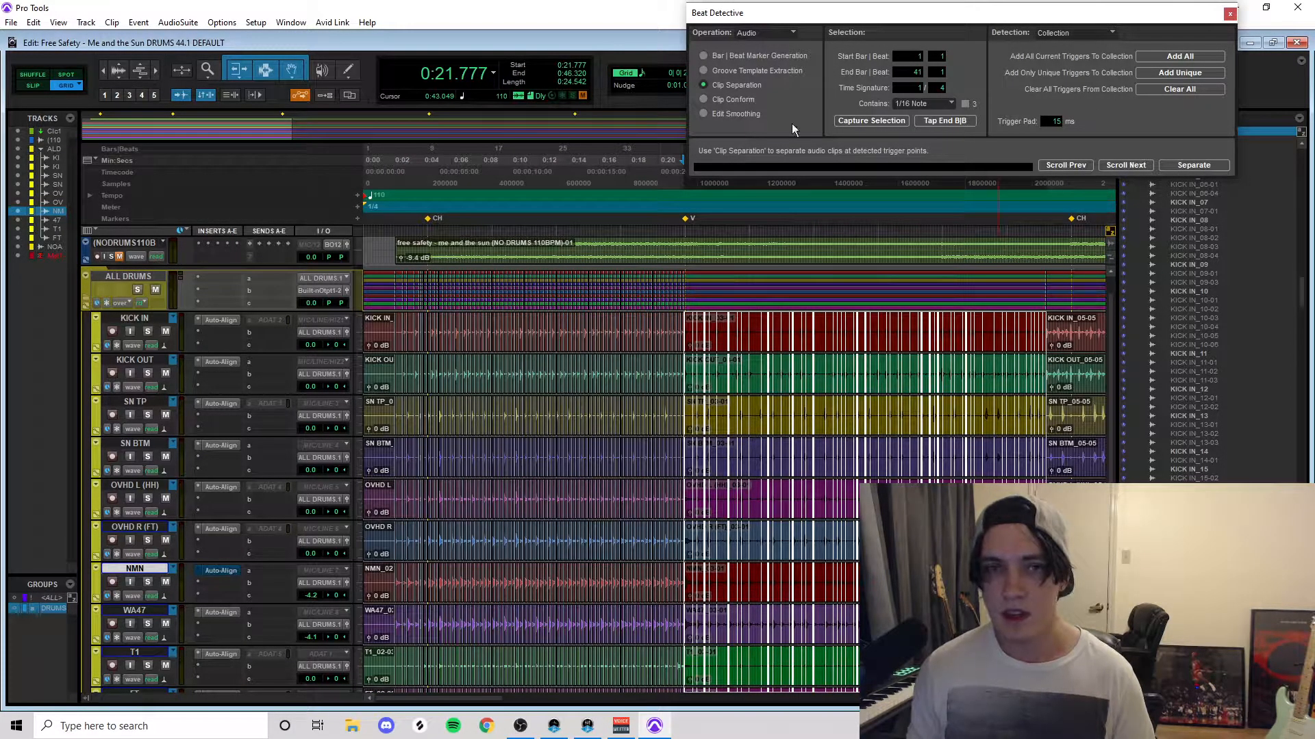
pyautogui.click(1216, 168)
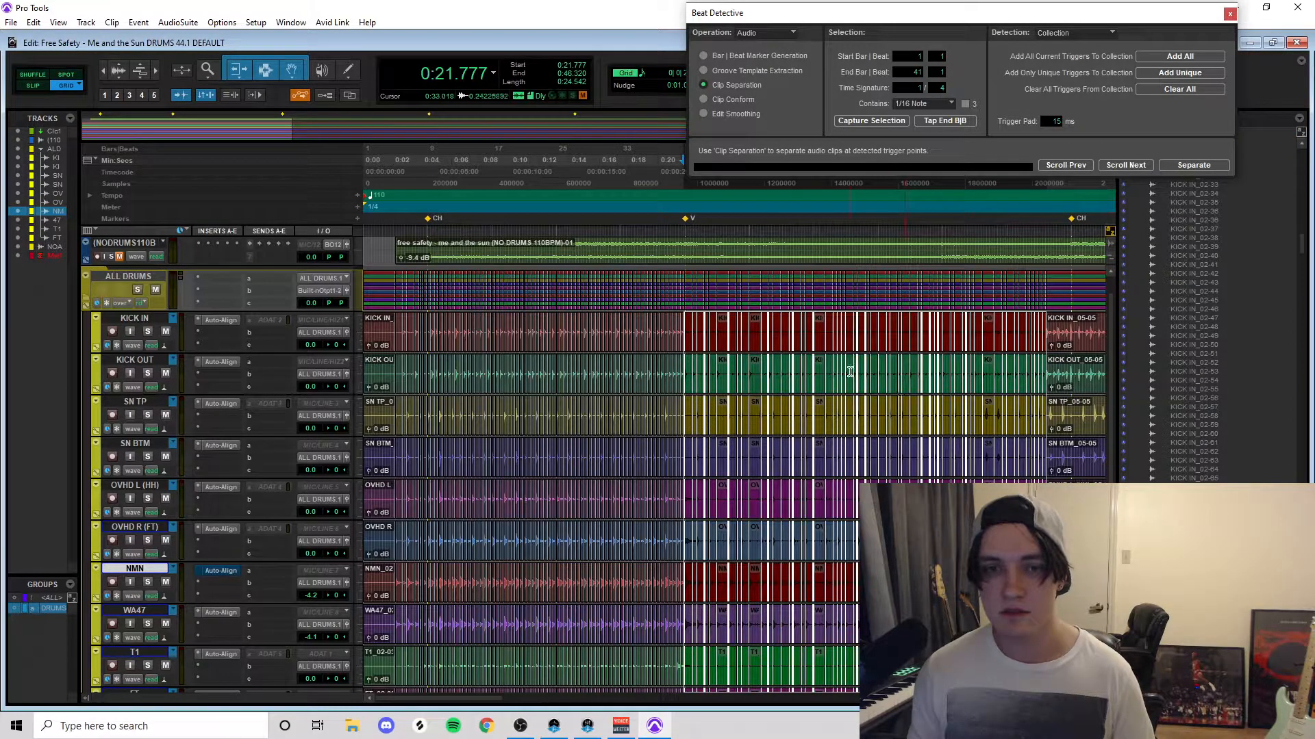
# Step: Inspect the new clip boundaries around bar 51 against the kick and snare transients
pyautogui.click(769, 374)
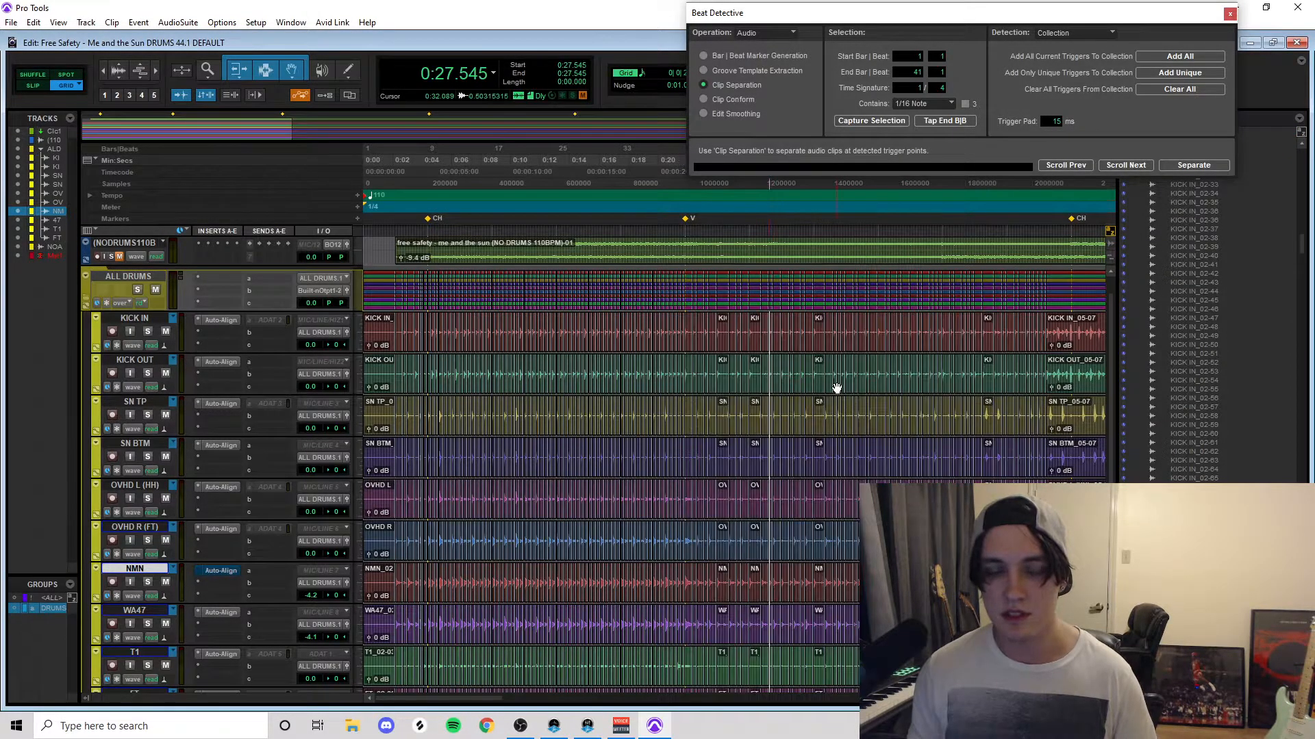
pyautogui.press('t')
pyautogui.press('t')
pyautogui.press('t')
pyautogui.press('t')
pyautogui.press('t')
pyautogui.press('t')
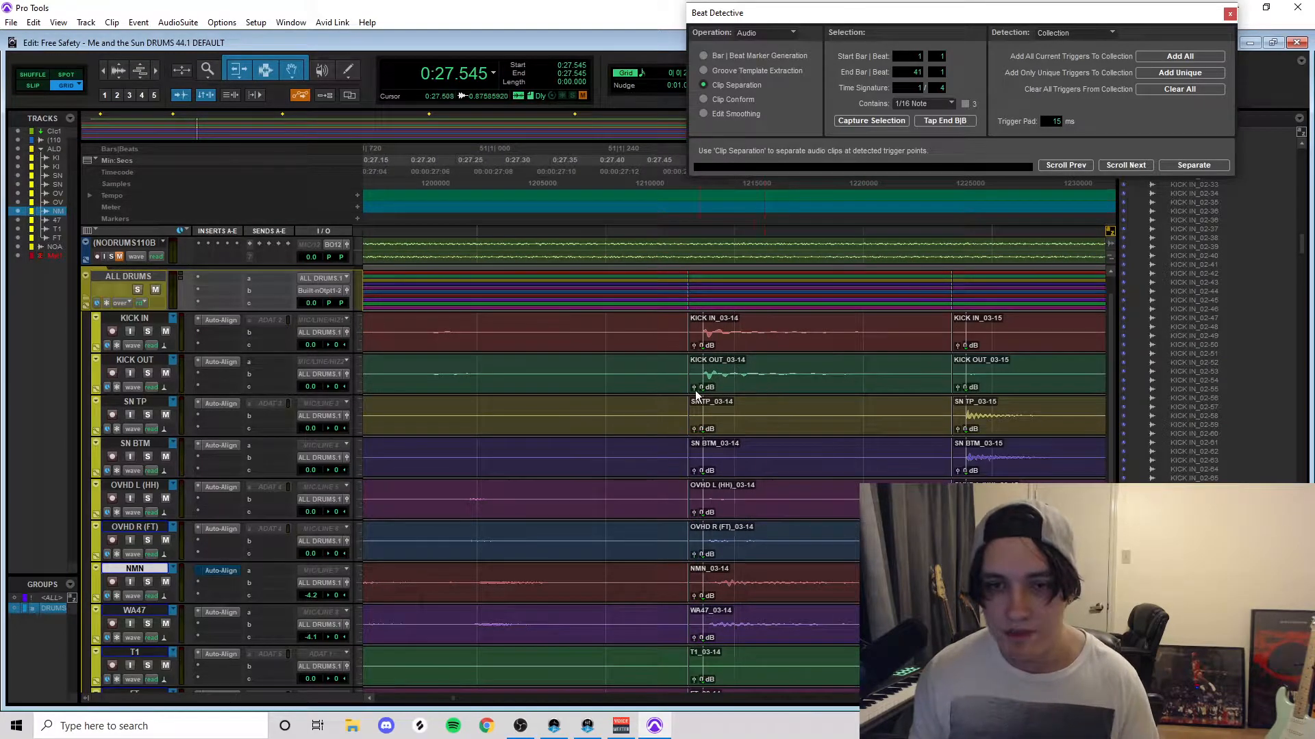
# Step: Select all separated verse clips on the drum tracks, from the V marker up to the following CH marker
pyautogui.press('r')
pyautogui.press('r')
pyautogui.press('r')
pyautogui.press('r')
pyautogui.press('r')
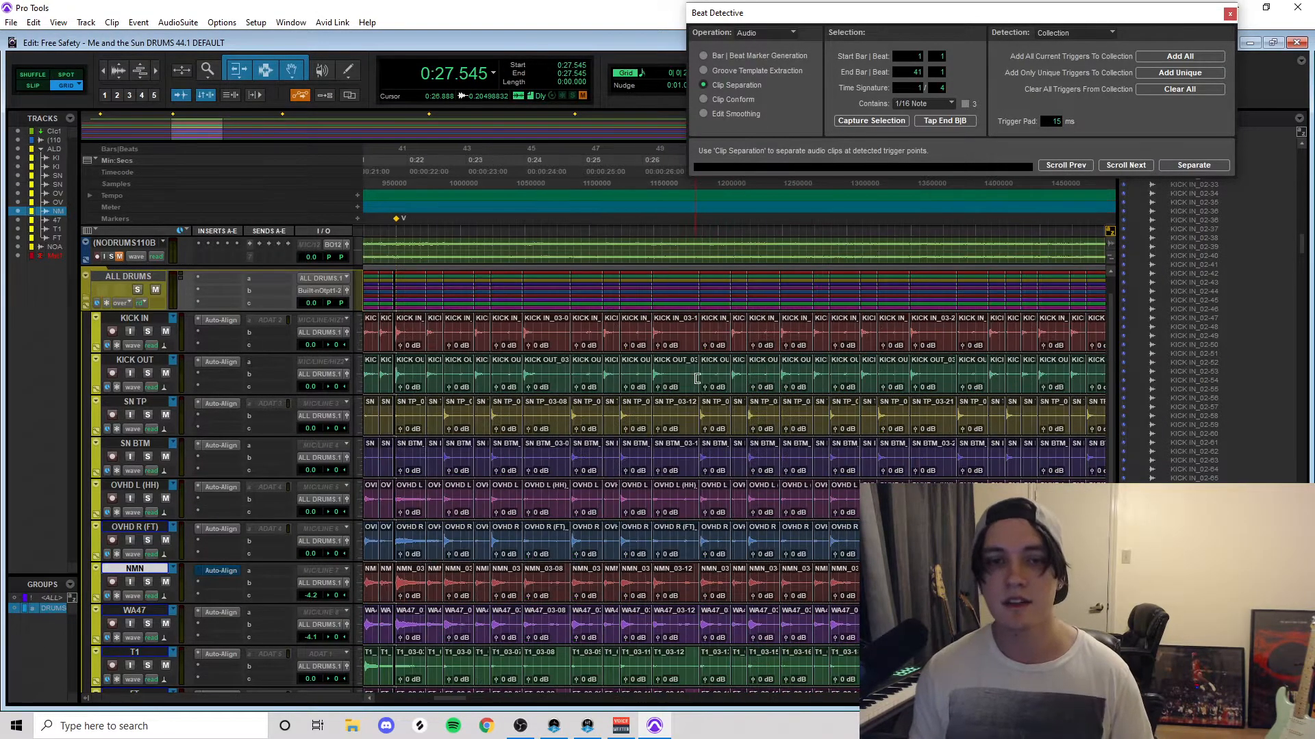
pyautogui.click(573, 350)
pyautogui.press('r')
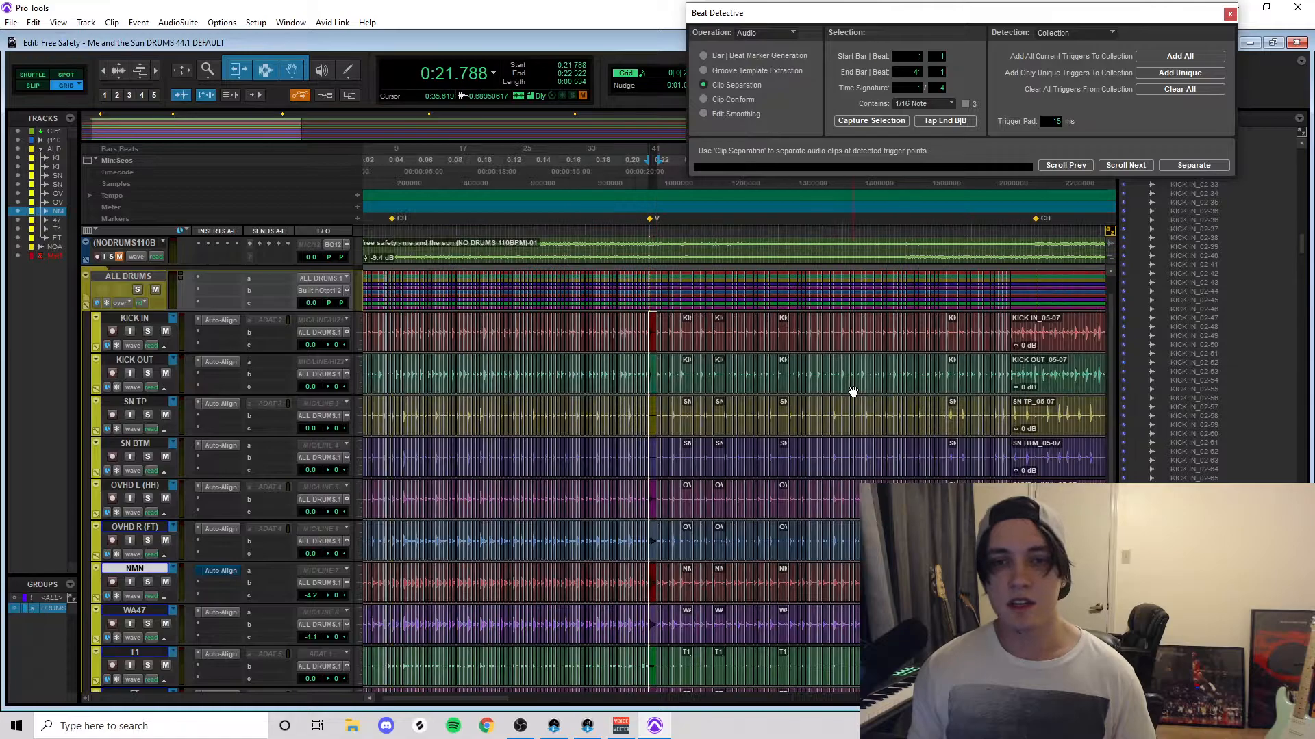
pyautogui.keyDown('shift'); pyautogui.click(1010, 349); pyautogui.keyUp('shift')
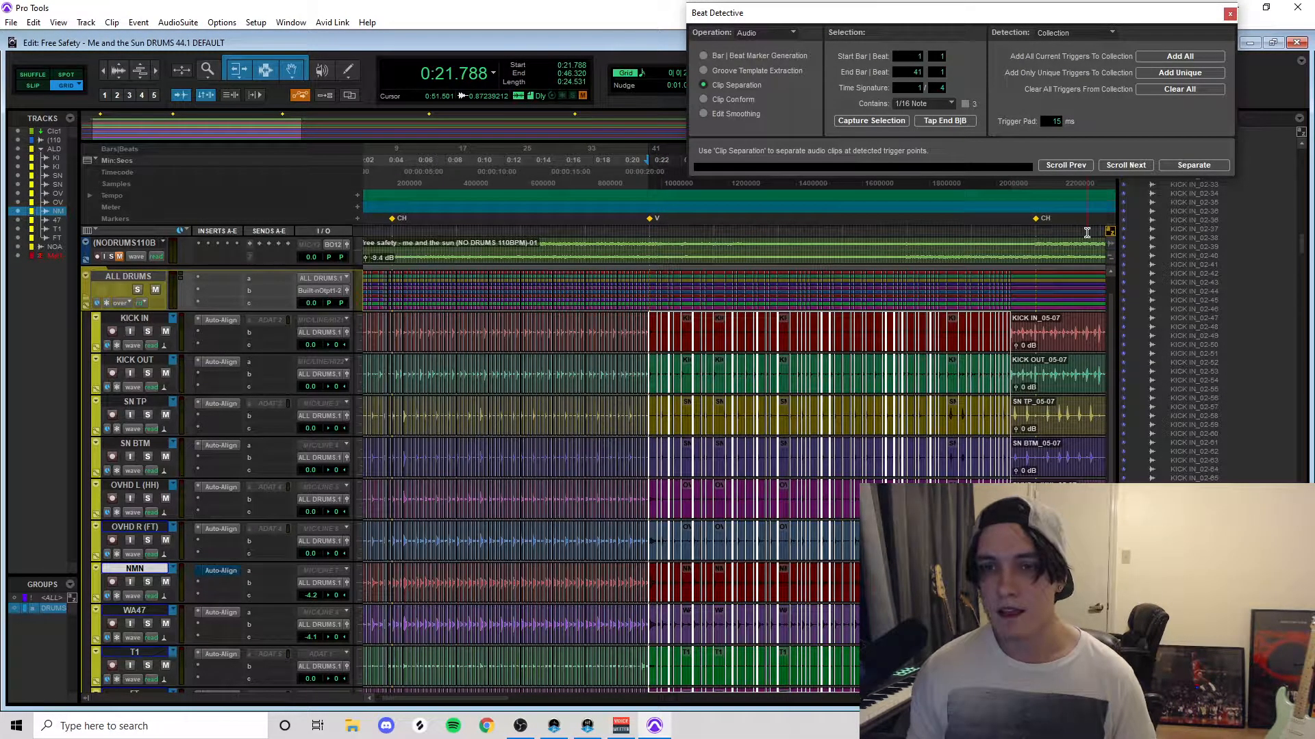
pyautogui.press('t')
pyautogui.press('r')
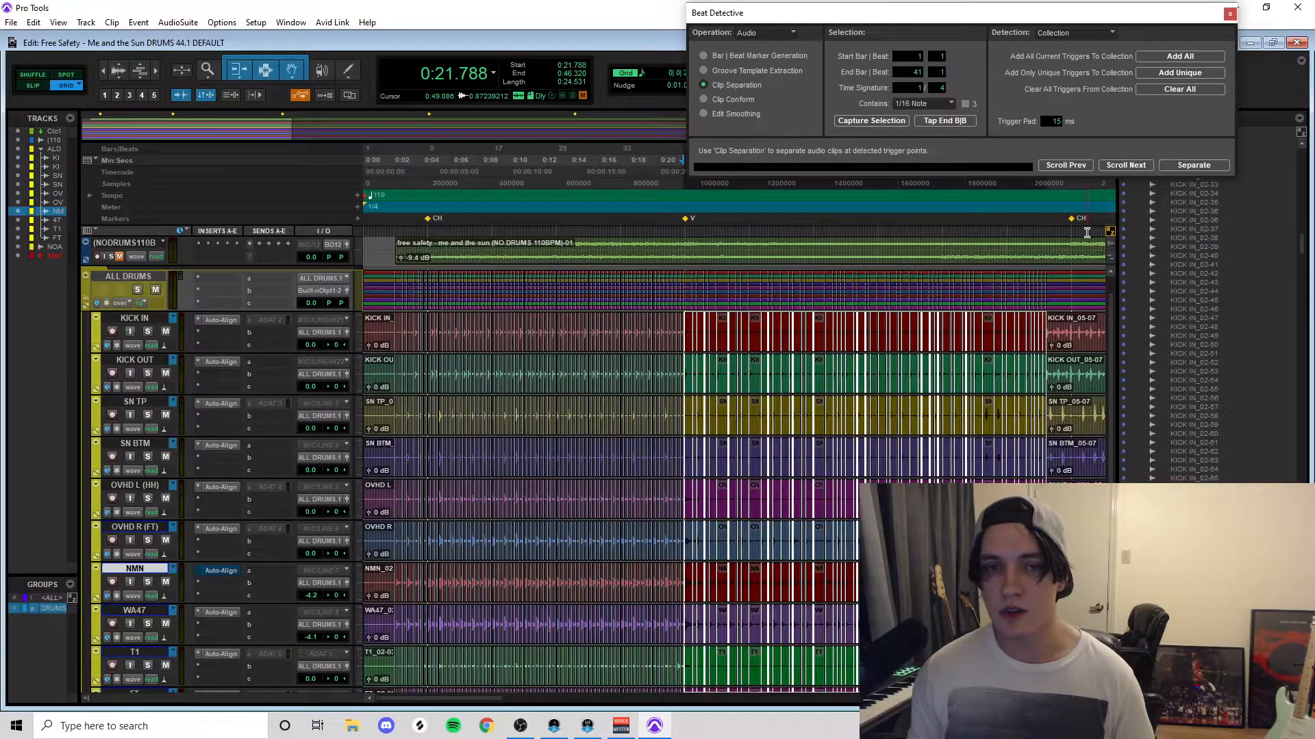
# Step: Switch Beat Detective to Clip Conform and conform the selected verse clips at 100% strength
pyautogui.click(704, 99)
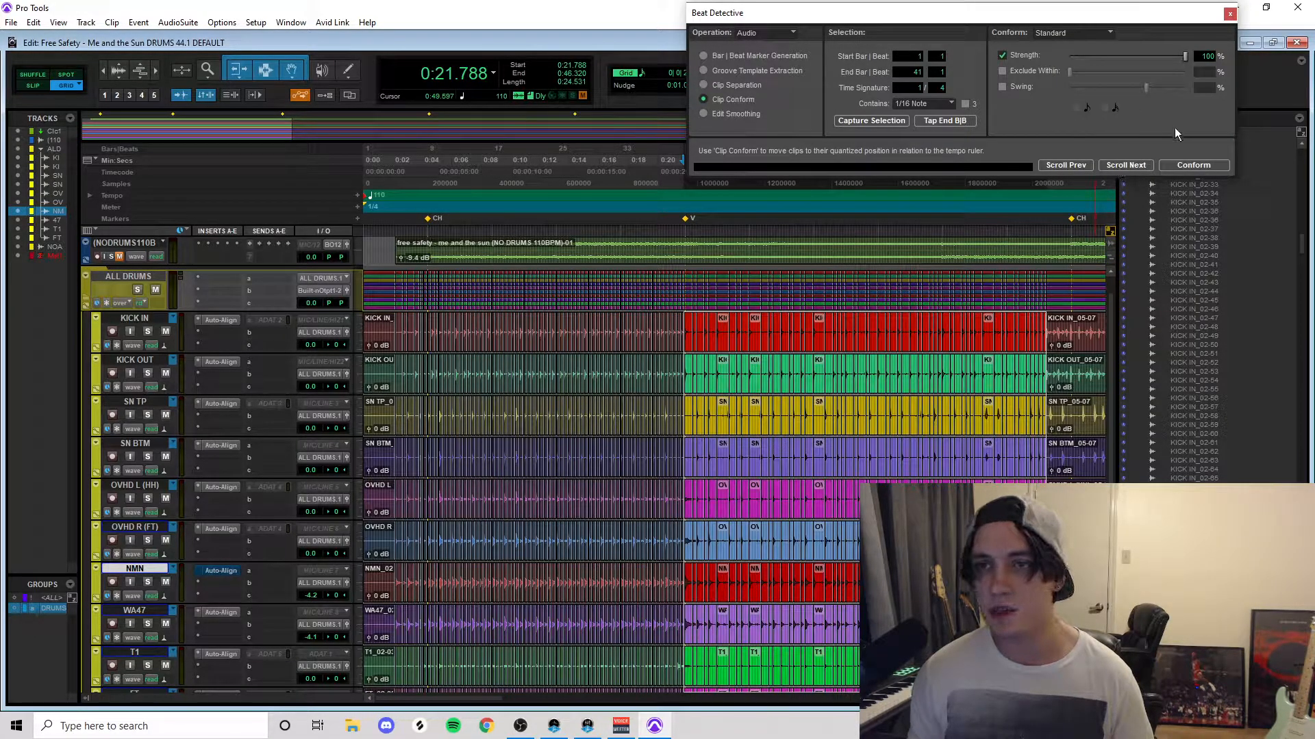
pyautogui.click(1195, 166)
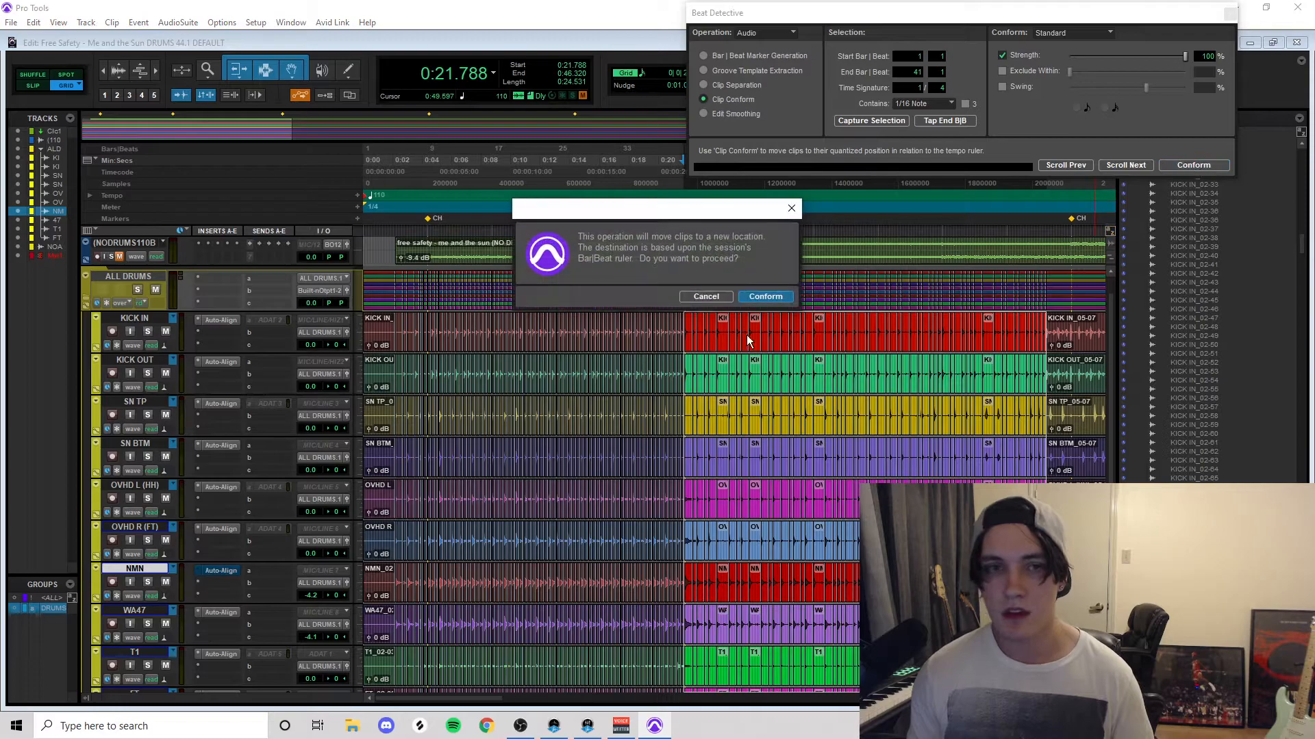
pyautogui.click(781, 300)
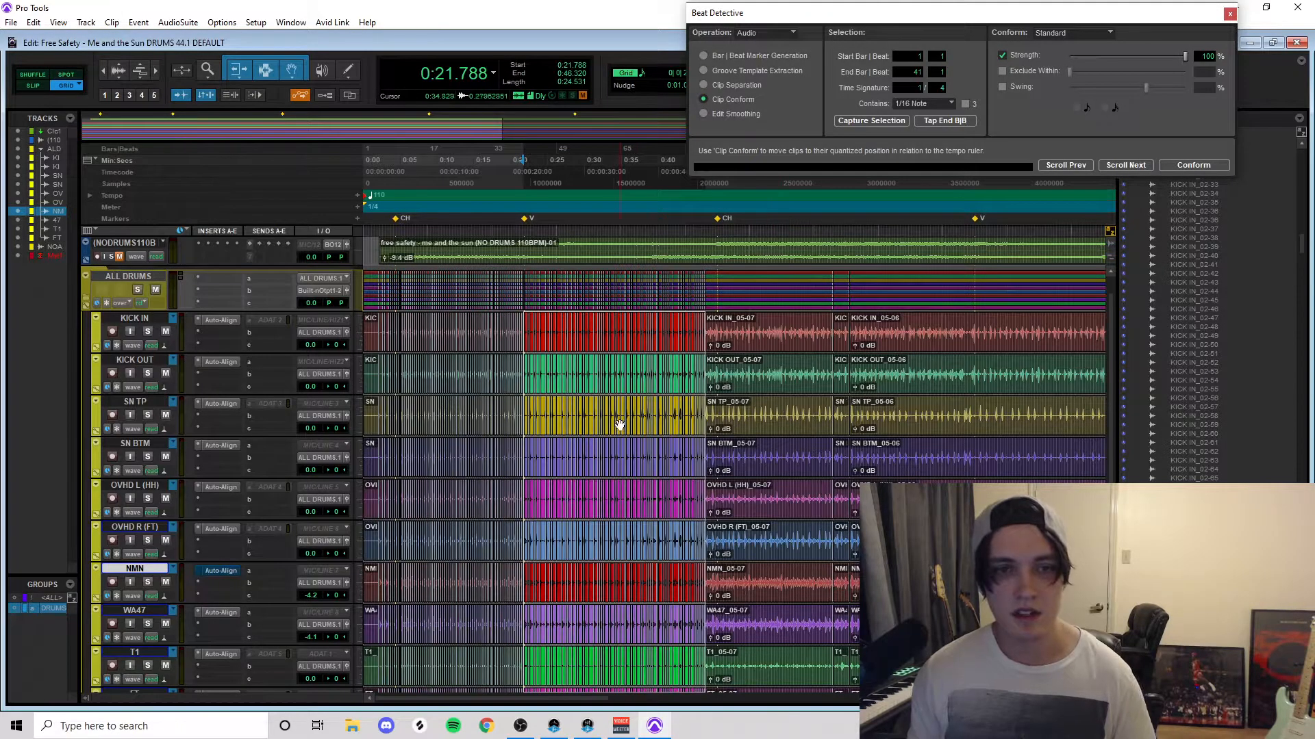
# Step: Capture the verse selection as bars 41 to 86 and conform its clips to 1/16 notes at 100% strength
pyautogui.press('t')
pyautogui.press('t')
pyautogui.press('t')
pyautogui.press('t')
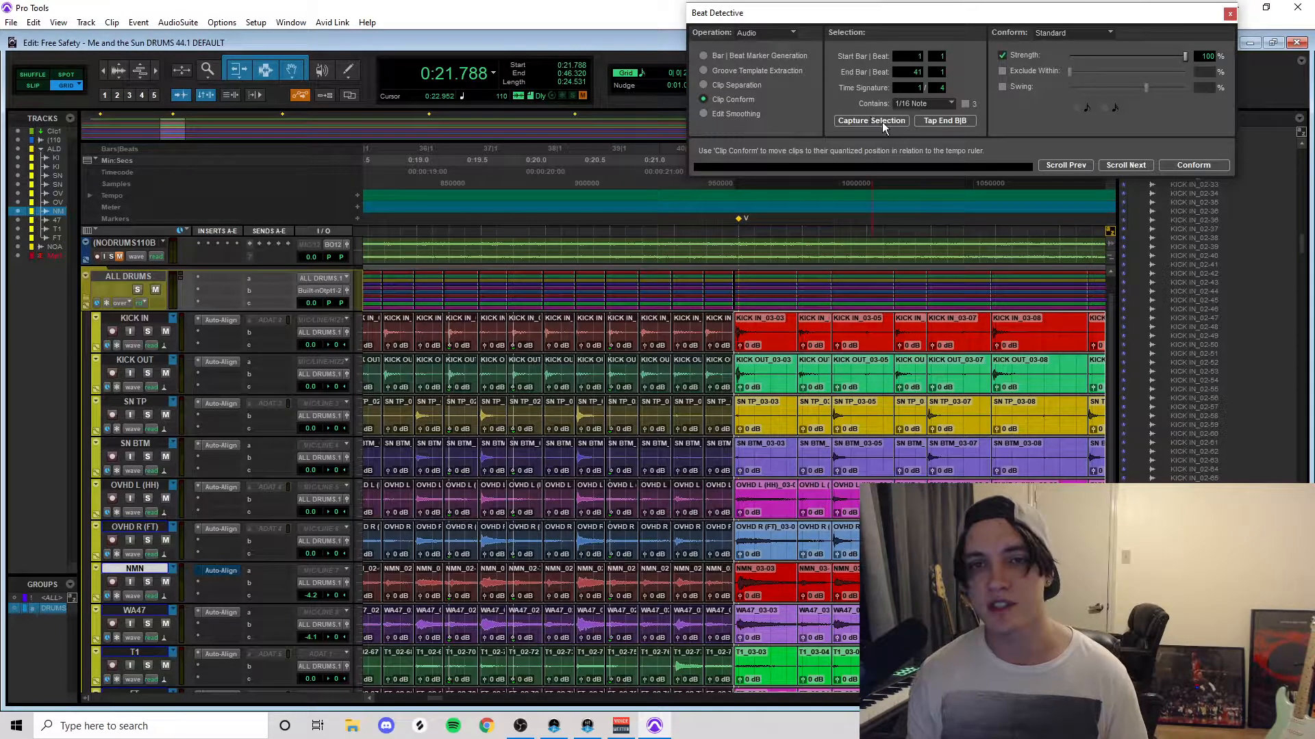
pyautogui.press('r')
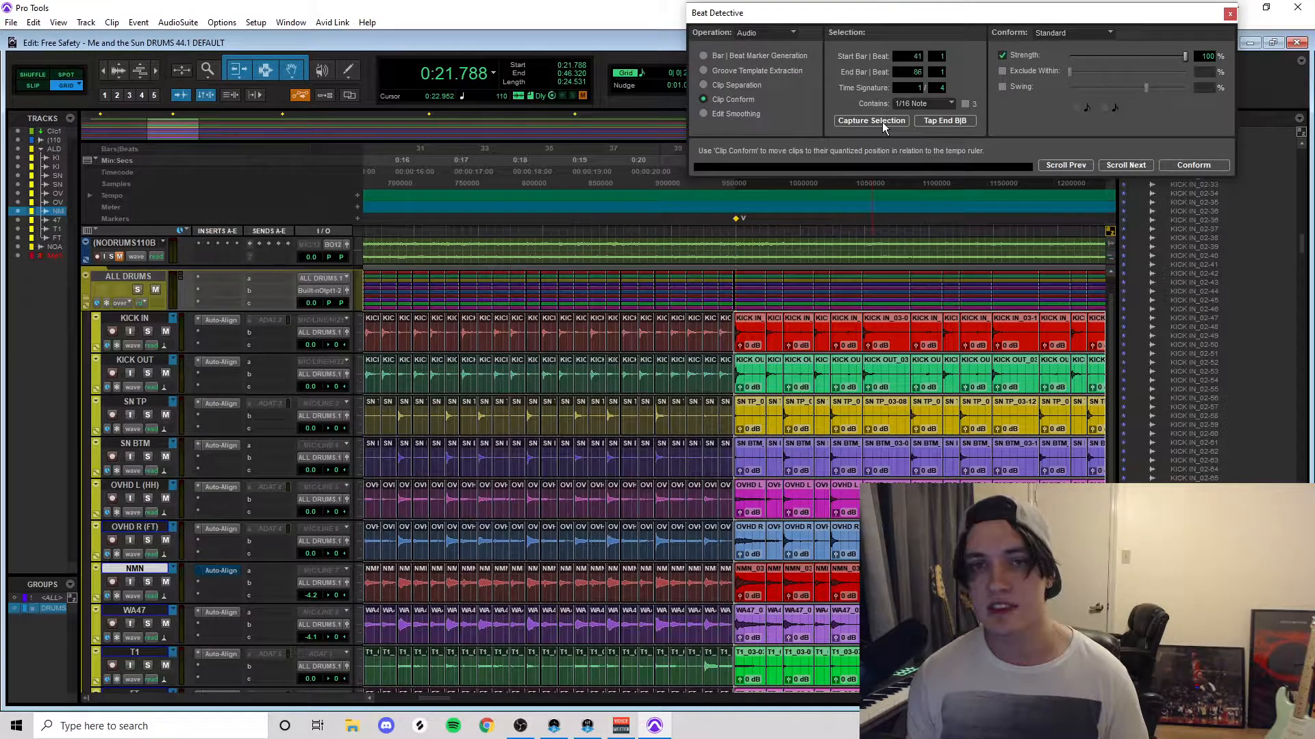
pyautogui.click(1189, 169)
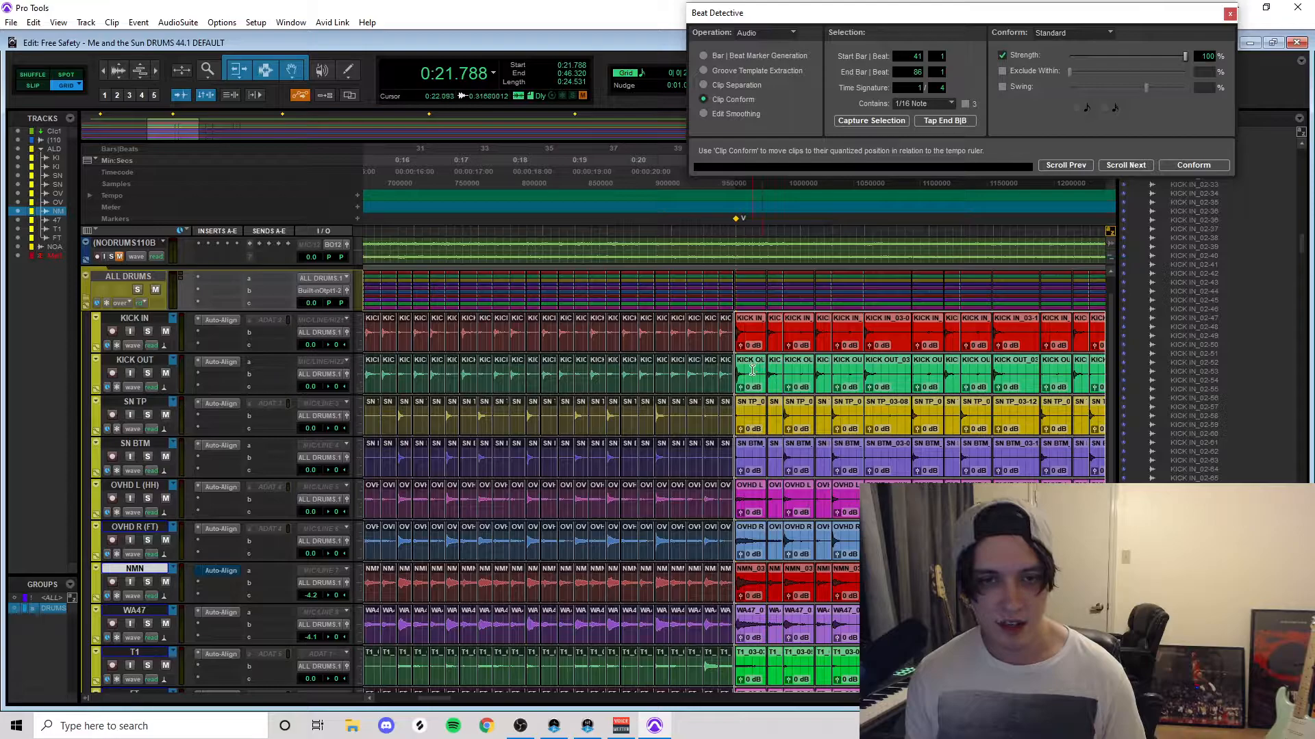
# Step: Play the conformed drums from just before the verse to check their timing
pyautogui.click(721, 374)
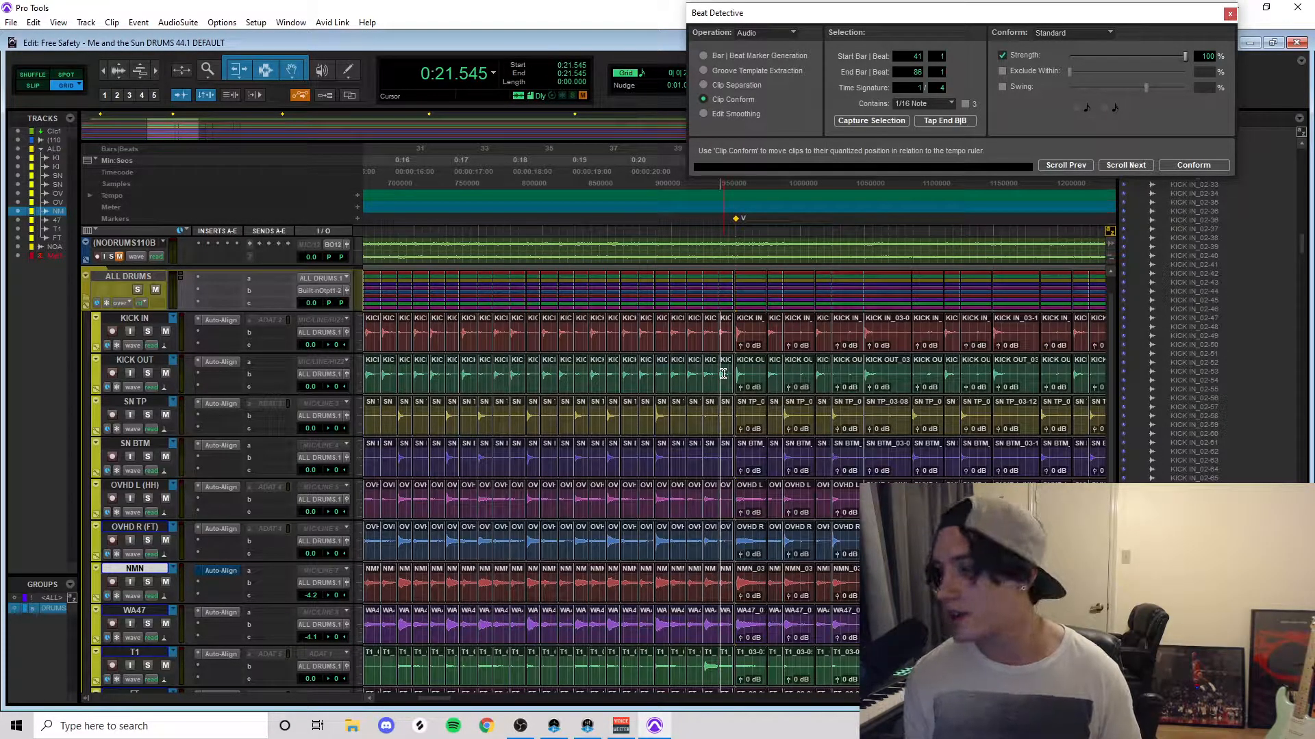
pyautogui.press('space')
pyautogui.press('r')
pyautogui.press('r')
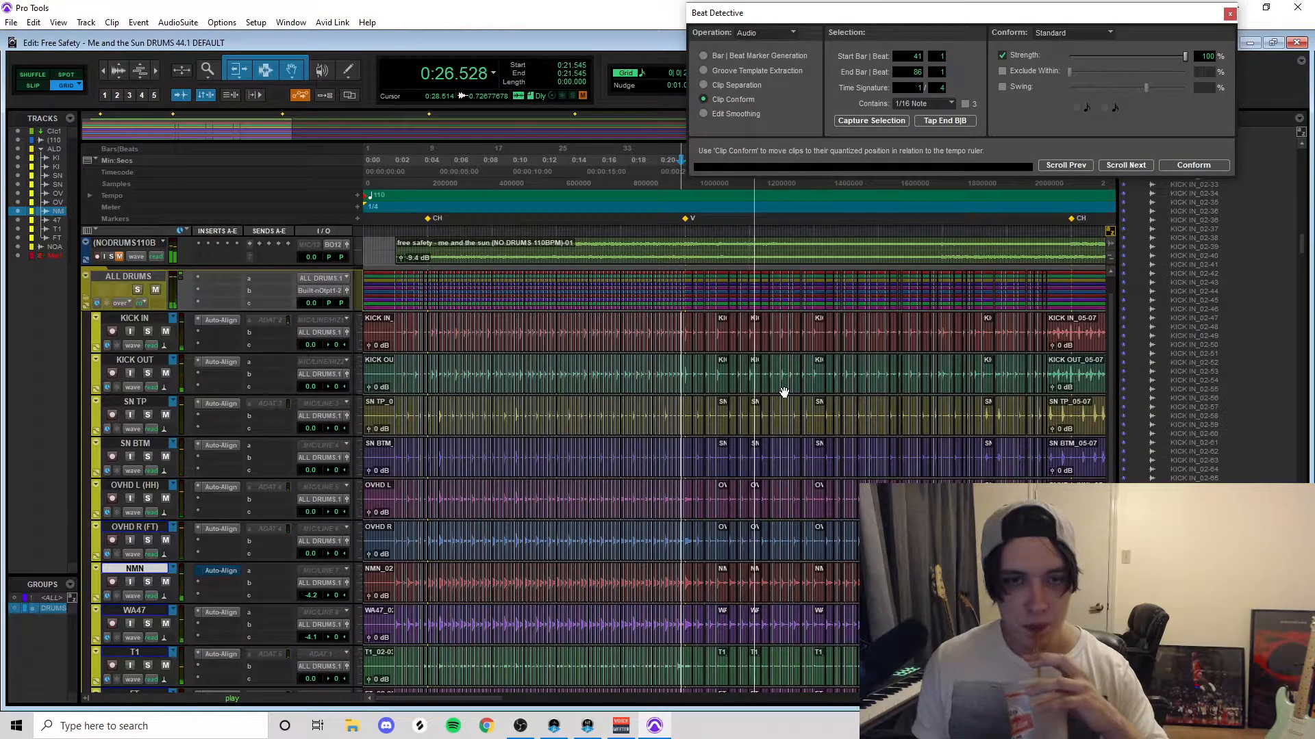
pyautogui.press('space')
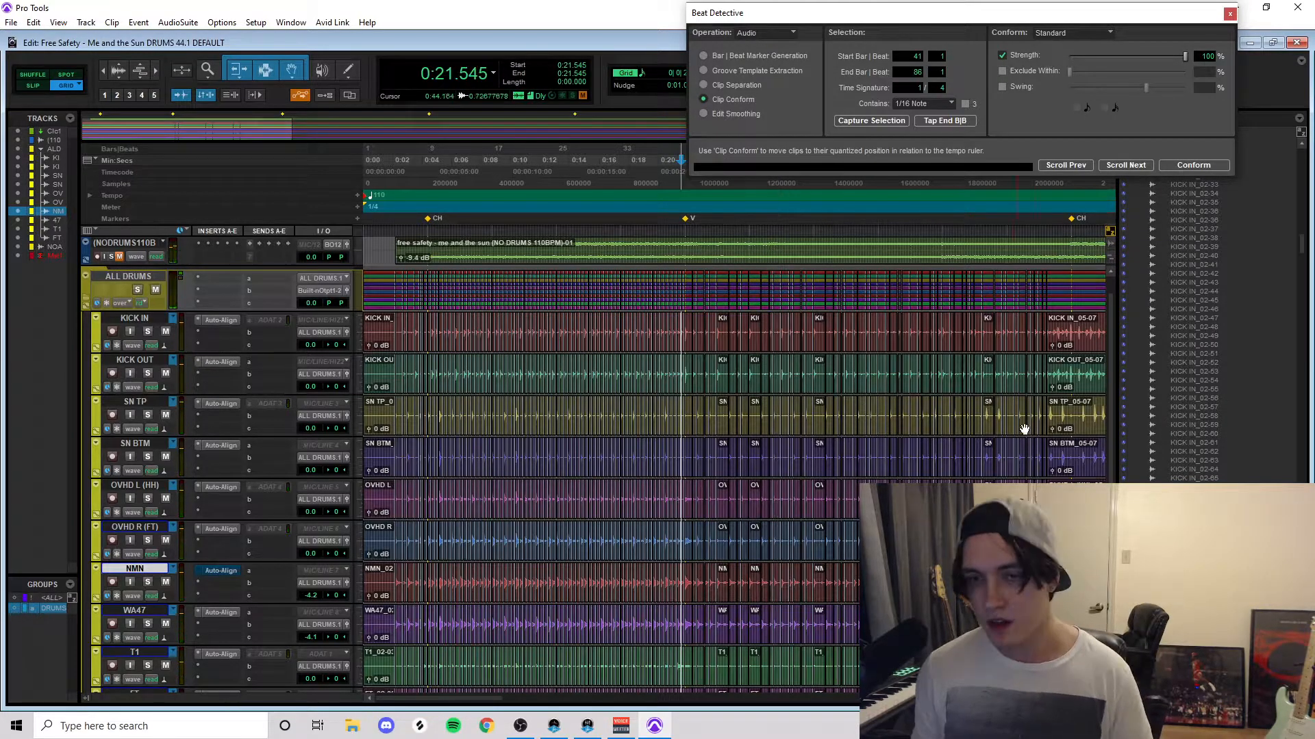
# Step: Reselect the verse clips on all drum tracks and apply Edit Smoothing with Fill And Crossfade at 5 ms
pyautogui.click(1043, 425)
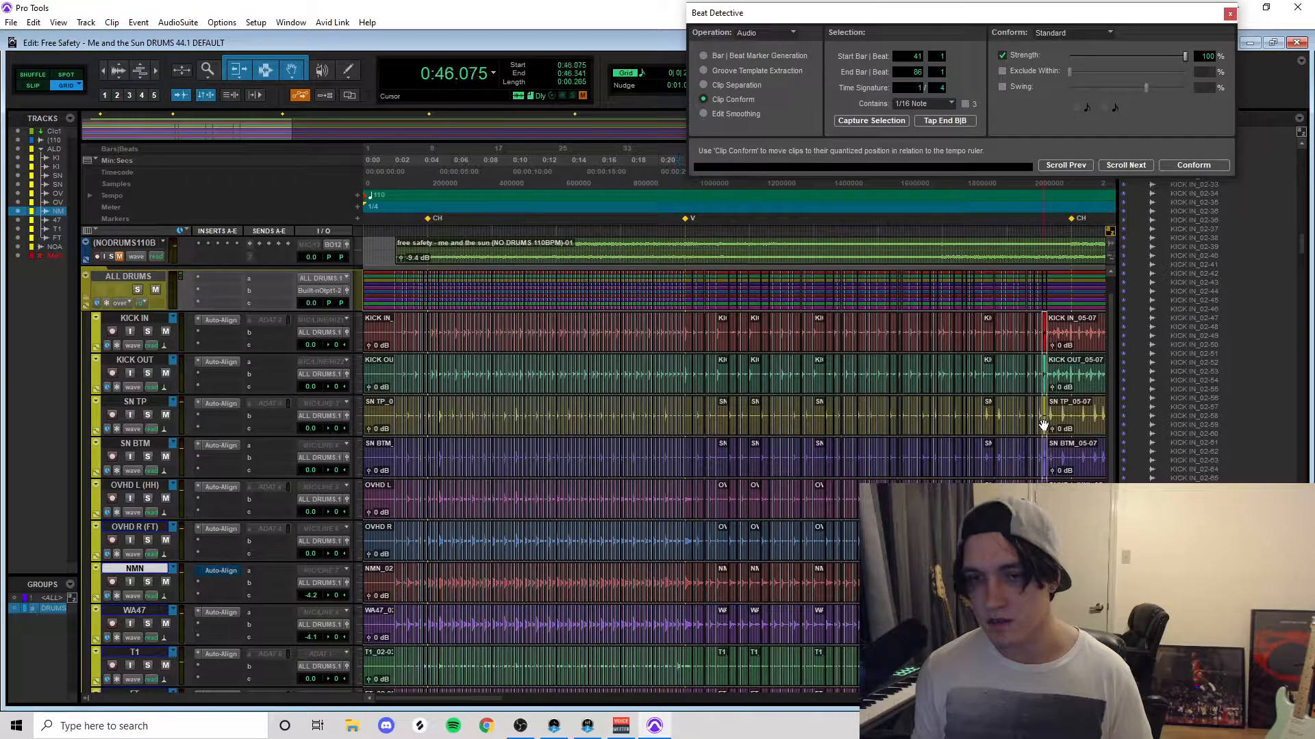
pyautogui.keyDown('shift'); pyautogui.click(688, 424); pyautogui.keyUp('shift')
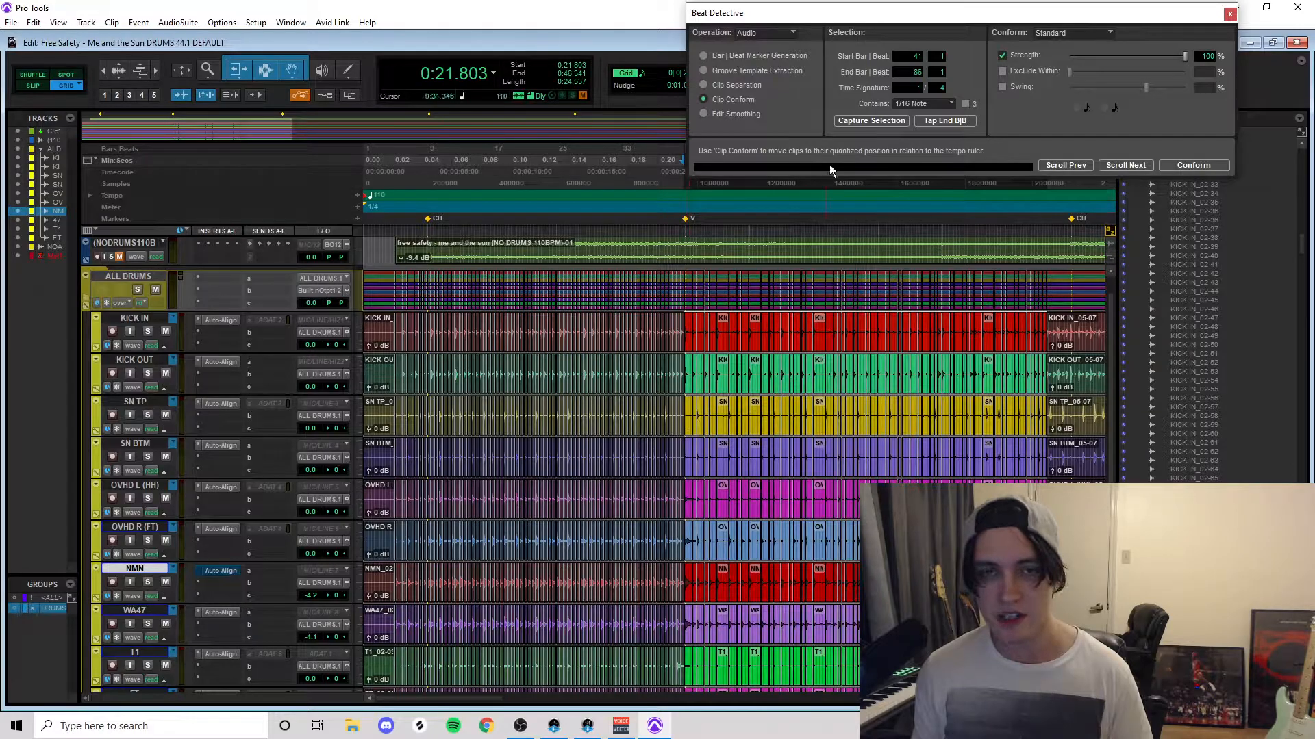
pyautogui.click(708, 113)
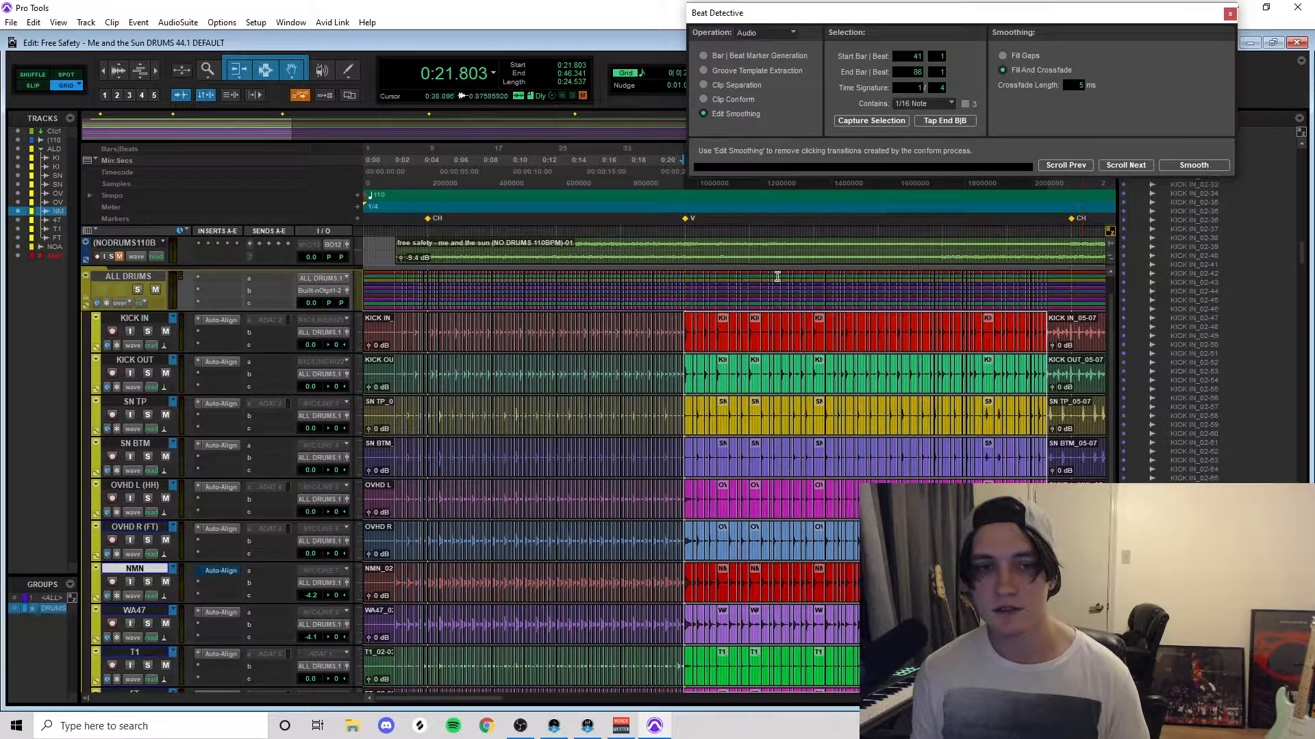
# Step: Play the smoothed drums across the start of the verse and locate that transition
pyautogui.click(674, 328)
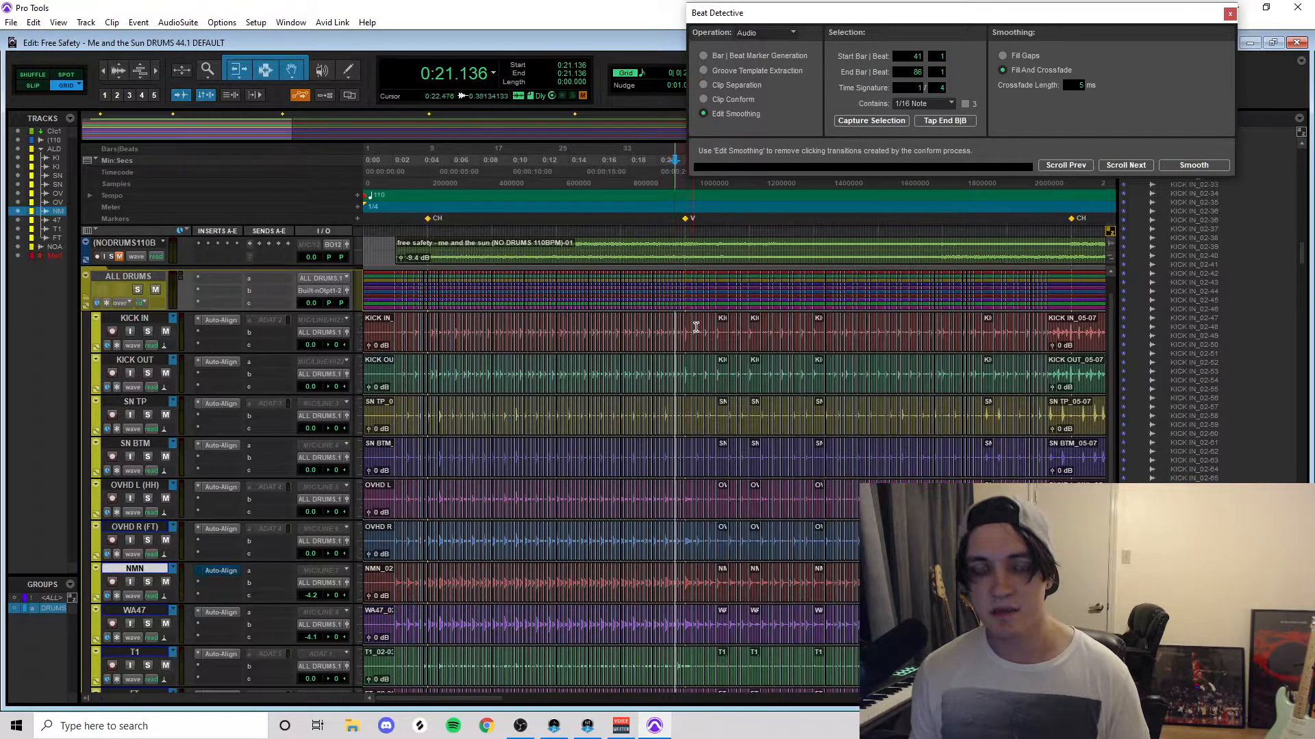
pyautogui.press('space')
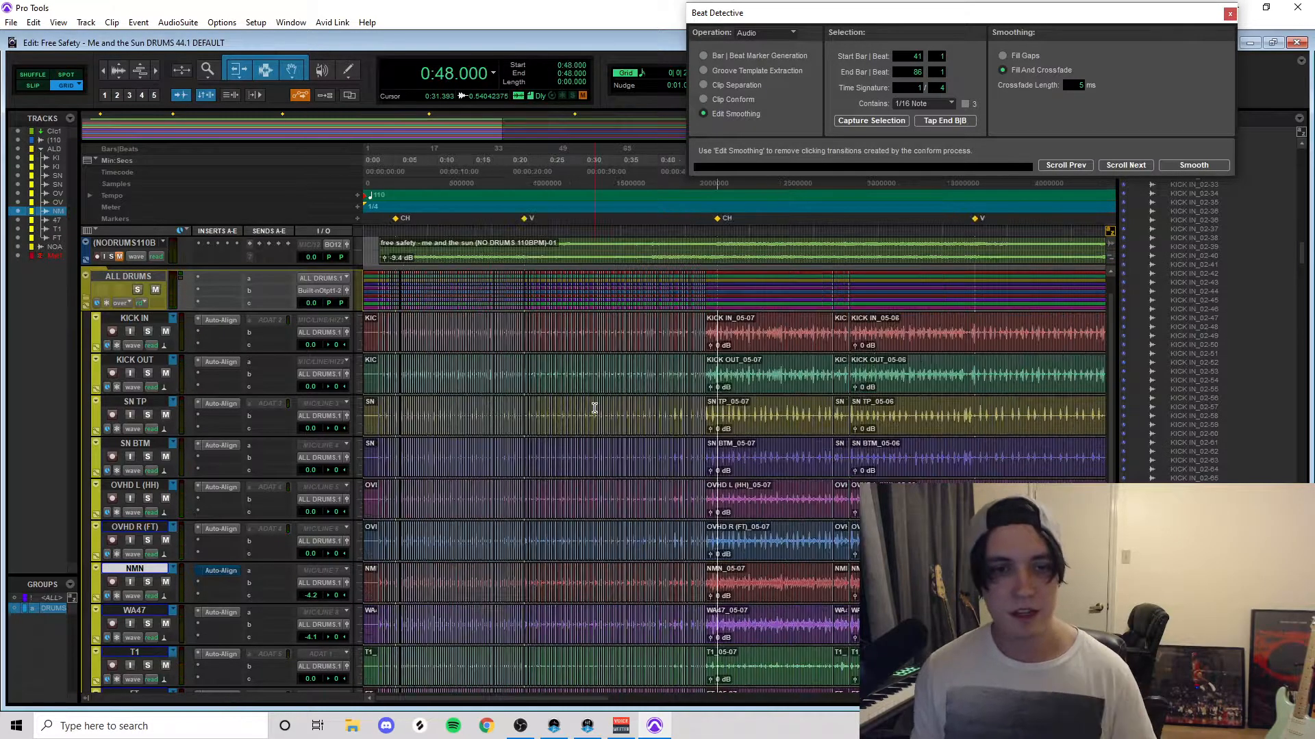
pyautogui.click(594, 408)
pyautogui.click(530, 406)
pyautogui.press('t')
pyautogui.press('t')
pyautogui.press('t')
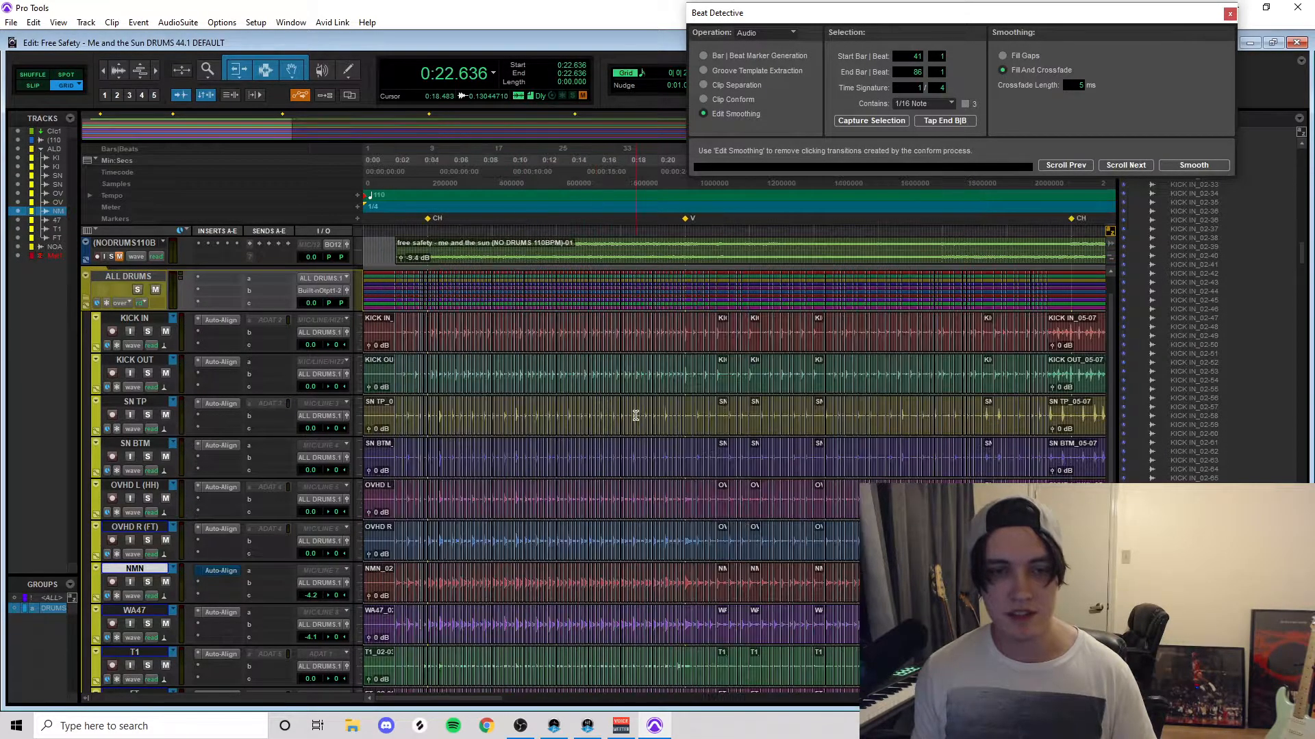
# Step: Fill the gap before the first verse clips at bar 41 and crossfade them with the preceding clips on all drum tracks
pyautogui.click(692, 413)
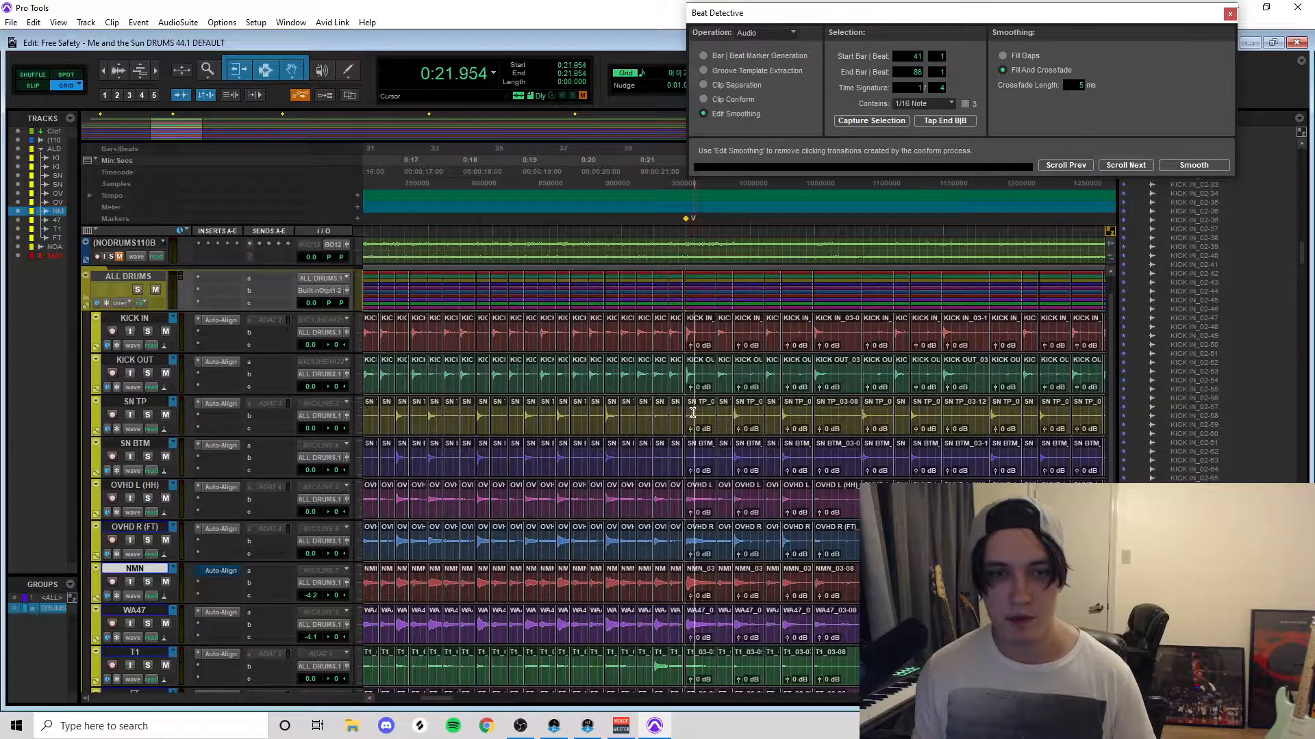
pyautogui.press('t')
pyautogui.press('t')
pyautogui.press('t')
pyautogui.click(671, 412)
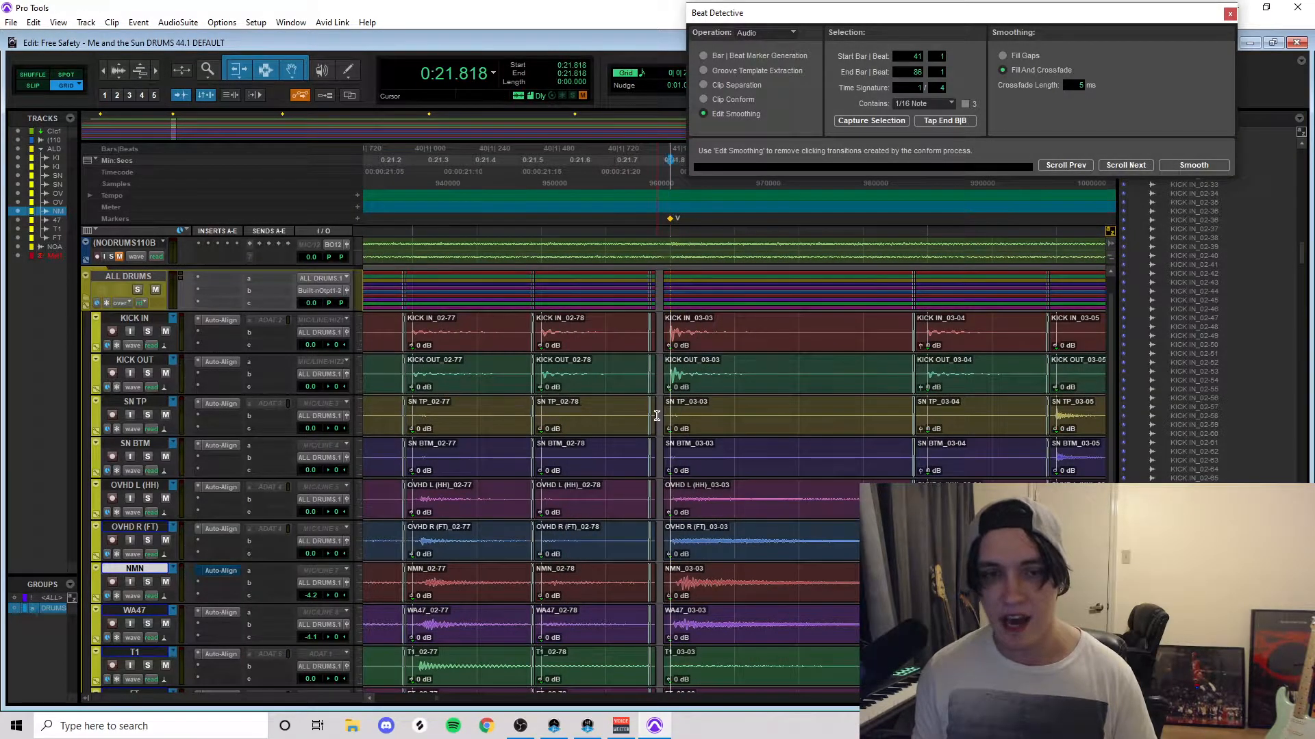
pyautogui.press('t')
pyautogui.moveTo(727, 409); pyautogui.dragTo(683, 411)
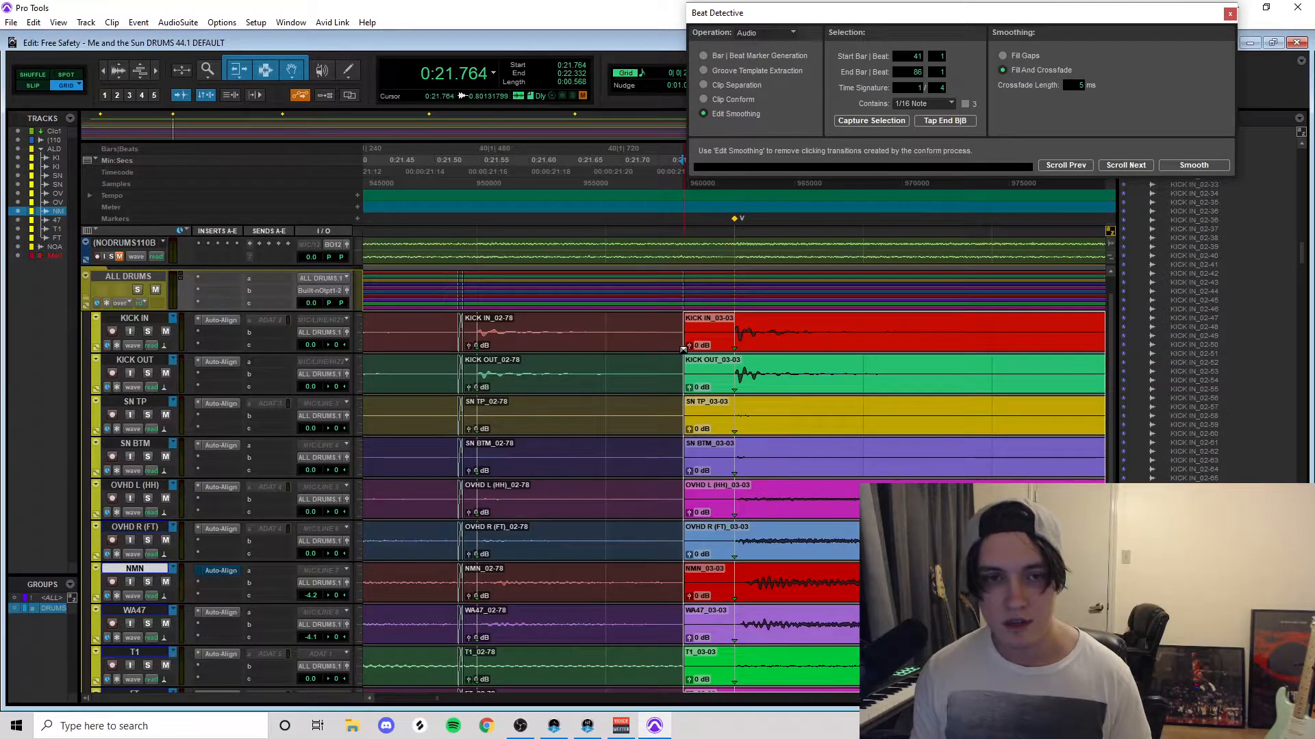
pyautogui.moveTo(683, 349); pyautogui.dragTo(699, 350)
pyautogui.press('r')
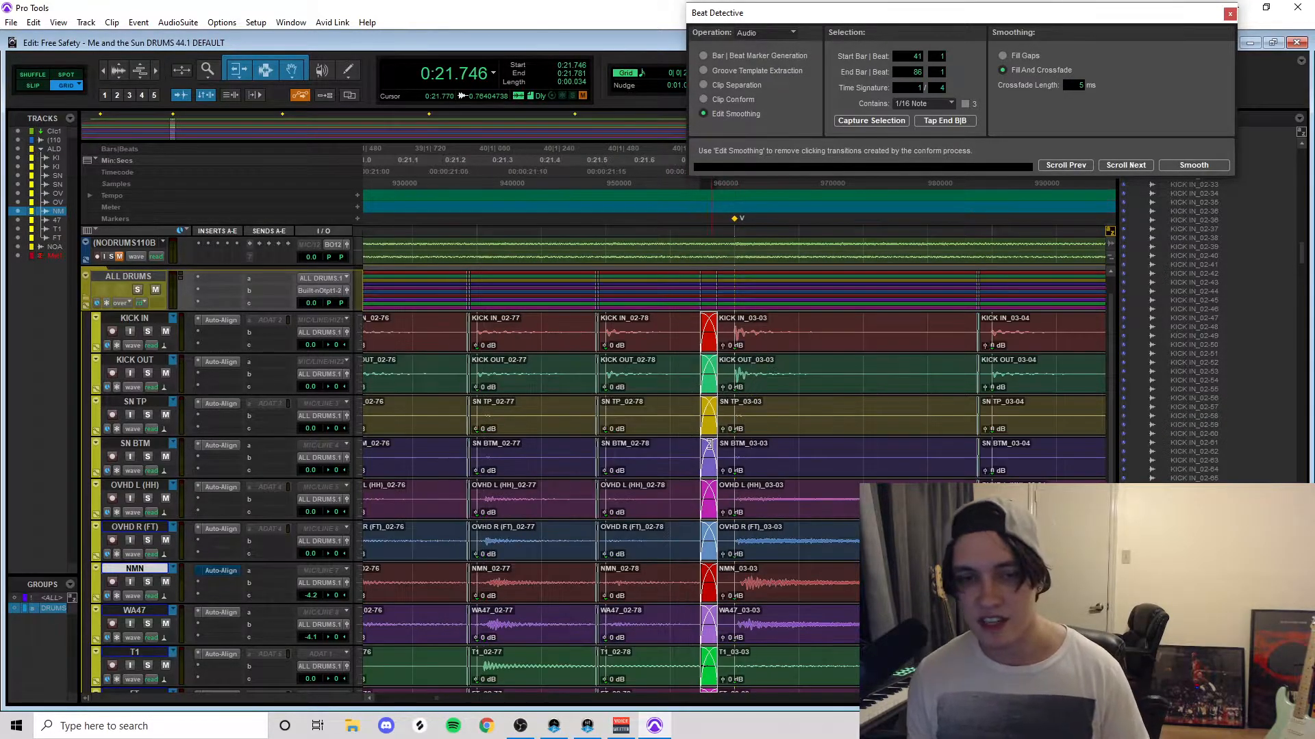
# Step: Play across the new crossfade at bar 41 to check the transition into the verse
pyautogui.press('r')
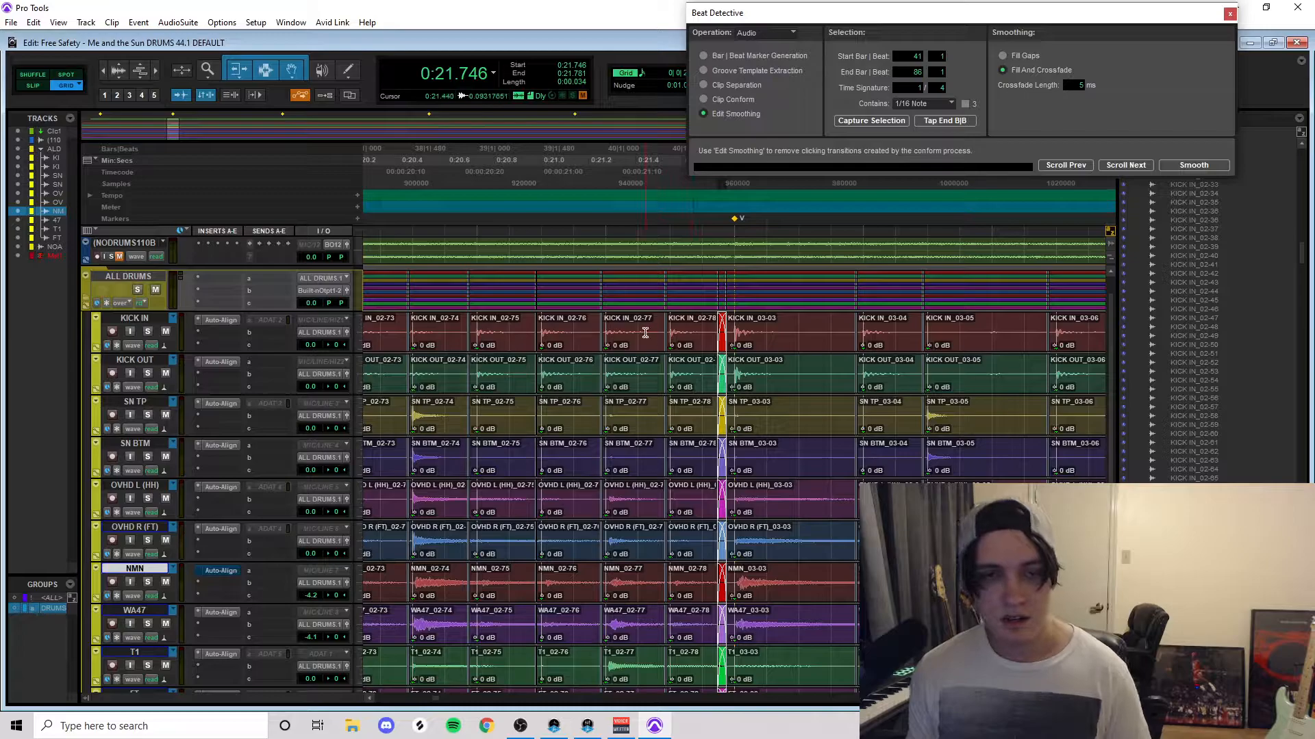
pyautogui.click(637, 332)
pyautogui.press('space')
pyautogui.press('space')
pyautogui.click(573, 324)
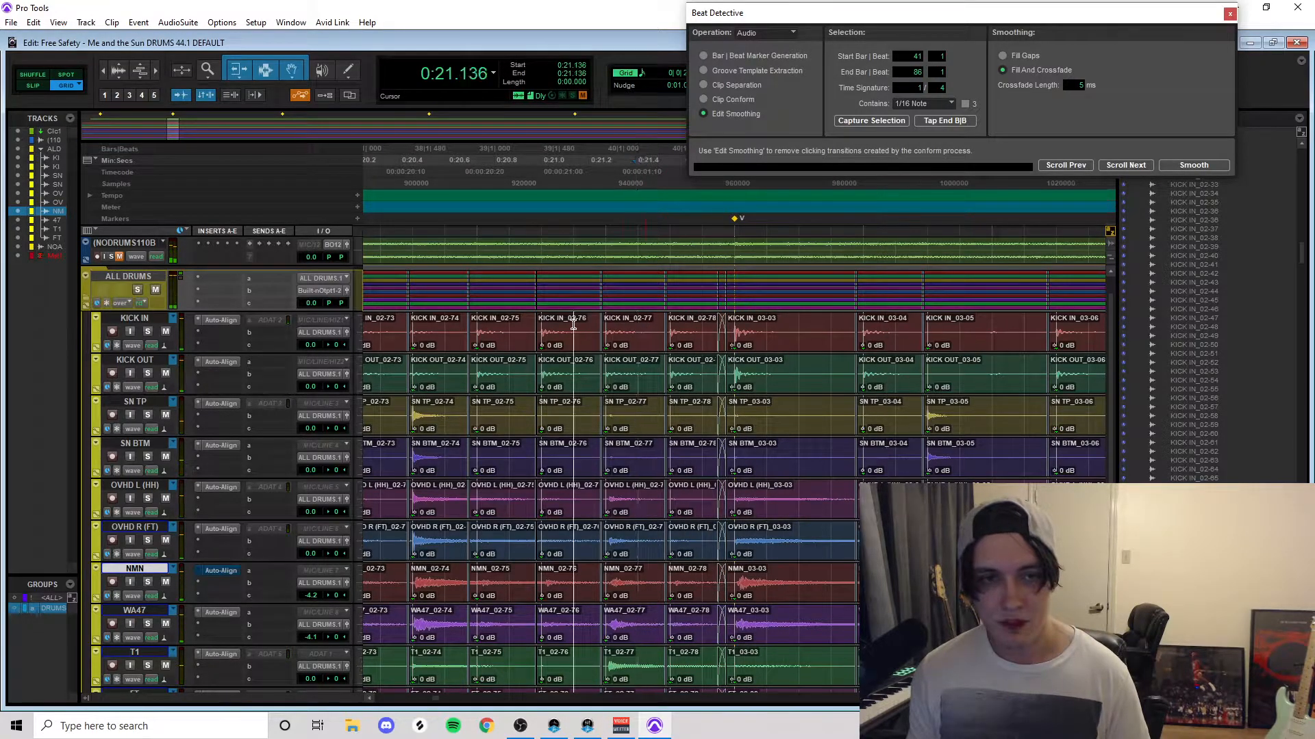
pyautogui.press('space')
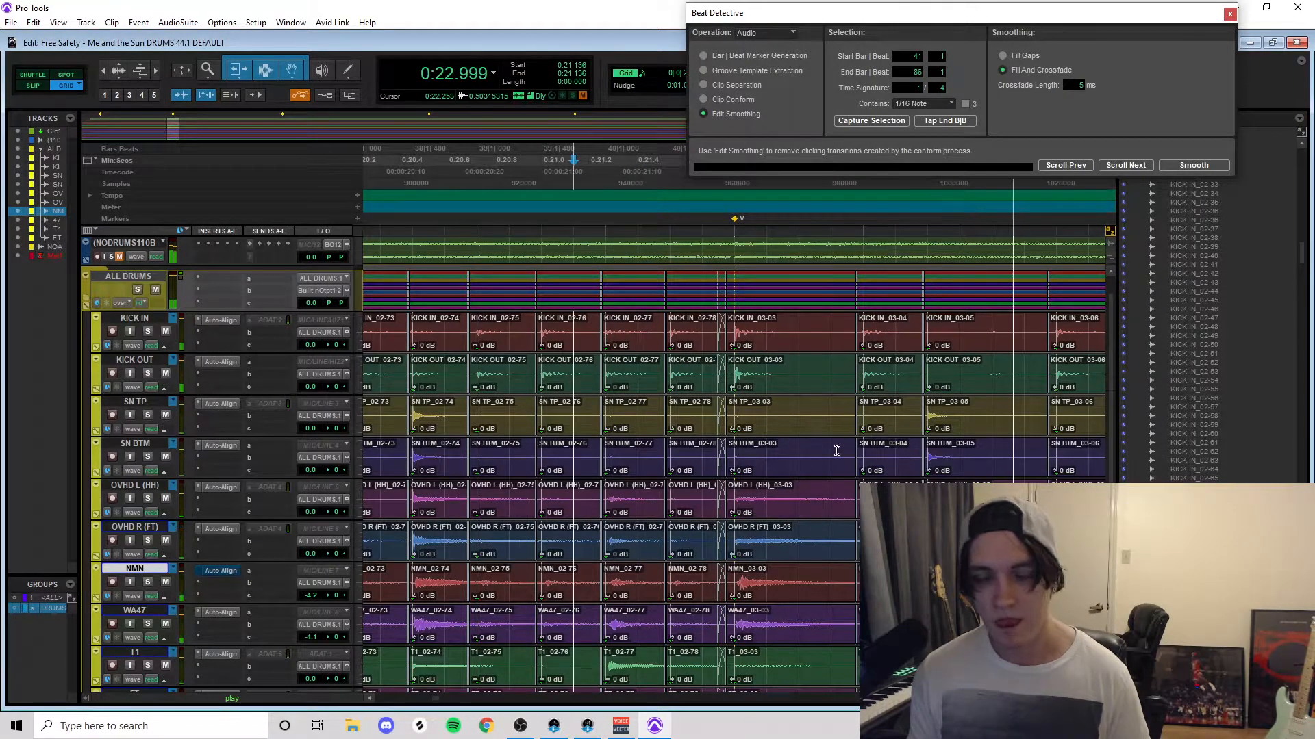
pyautogui.press('r')
pyautogui.press('r')
pyautogui.press('r')
pyautogui.press('space')
pyautogui.press('r')
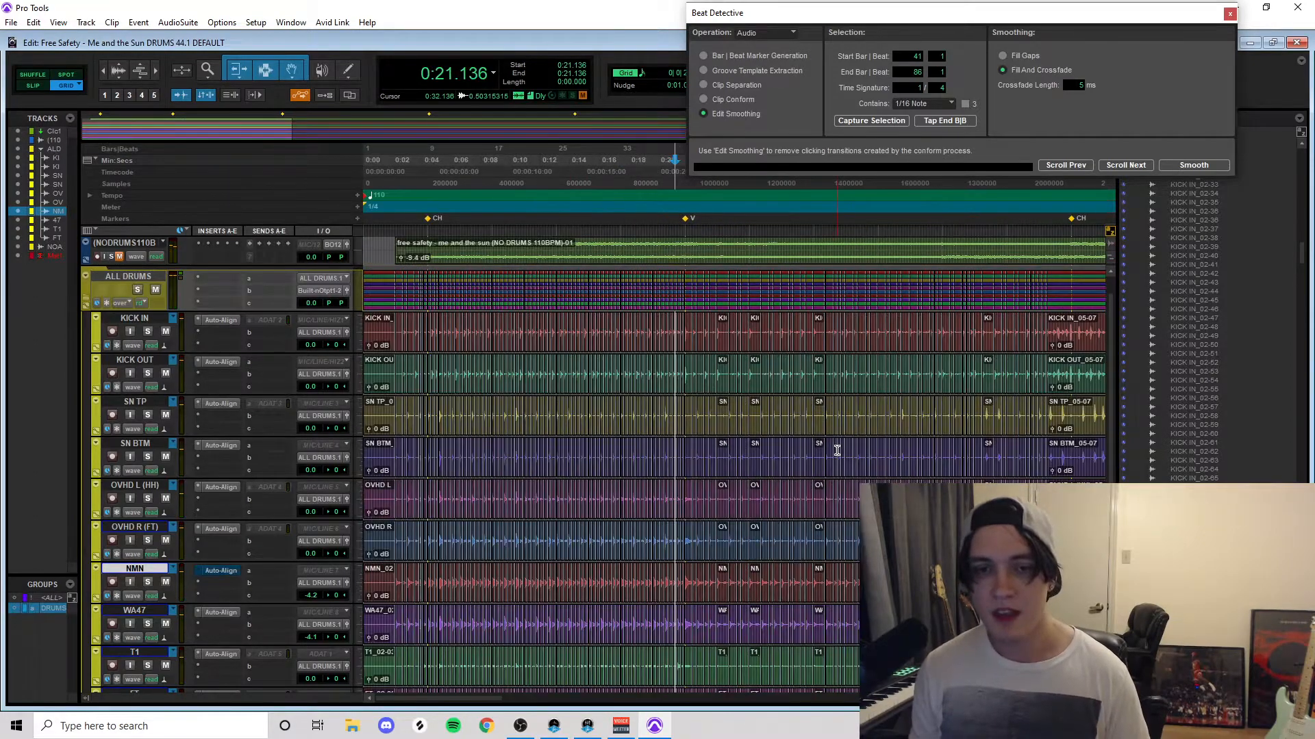
# Step: Try to separate the chorus clips between the second CH and V markers at the collected triggers with a 15 ms trigger pad
pyautogui.press('r')
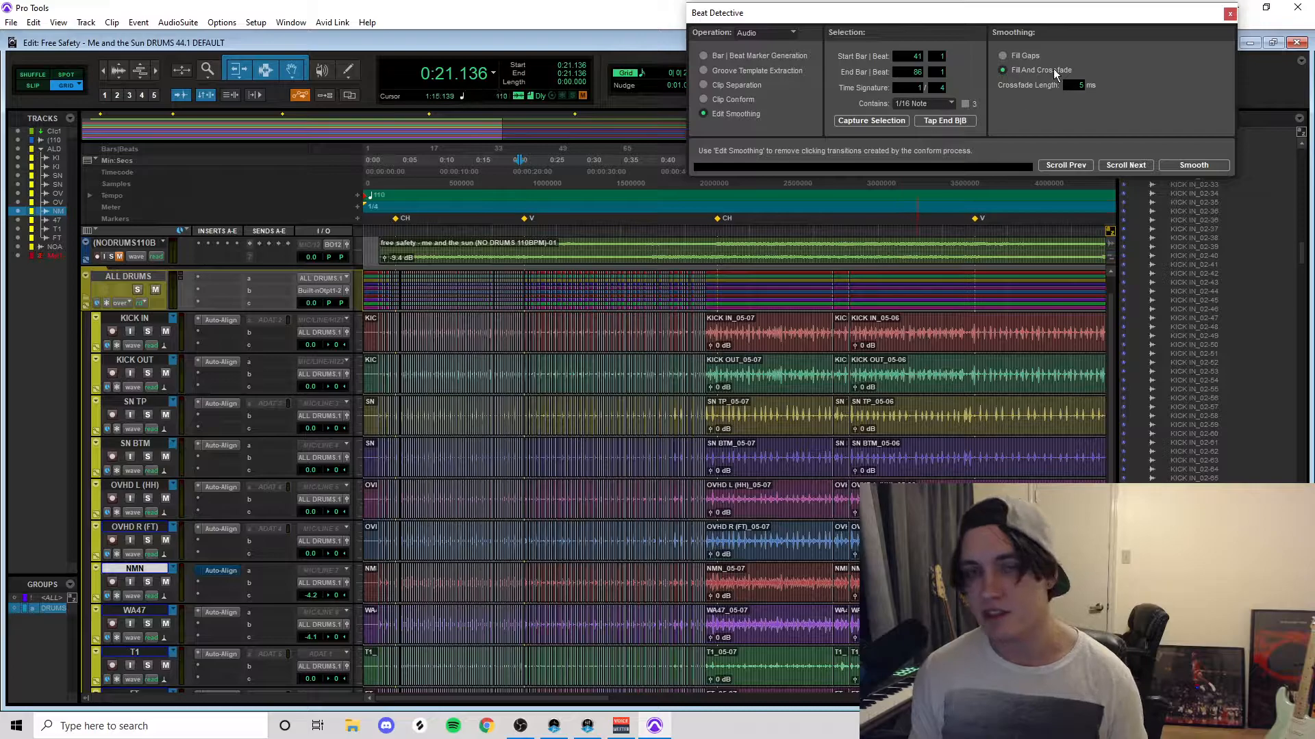
pyautogui.click(763, 322)
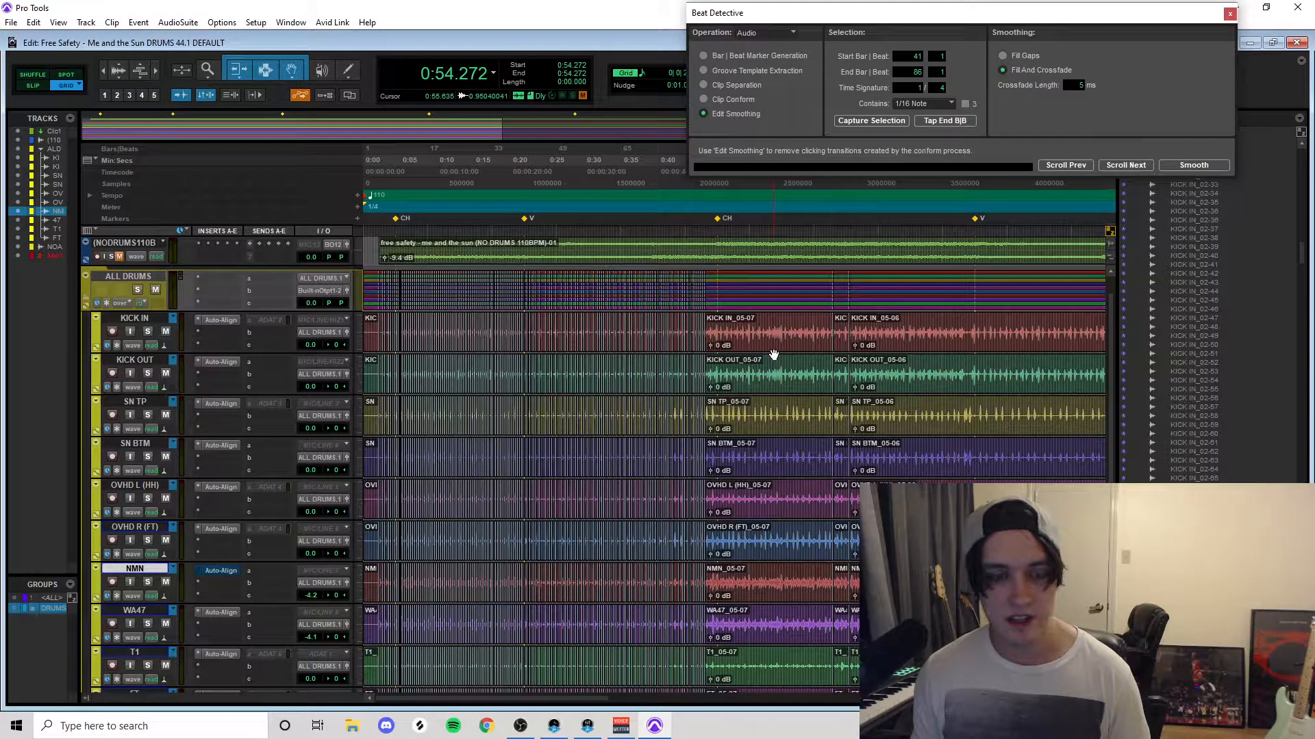
pyautogui.press('r')
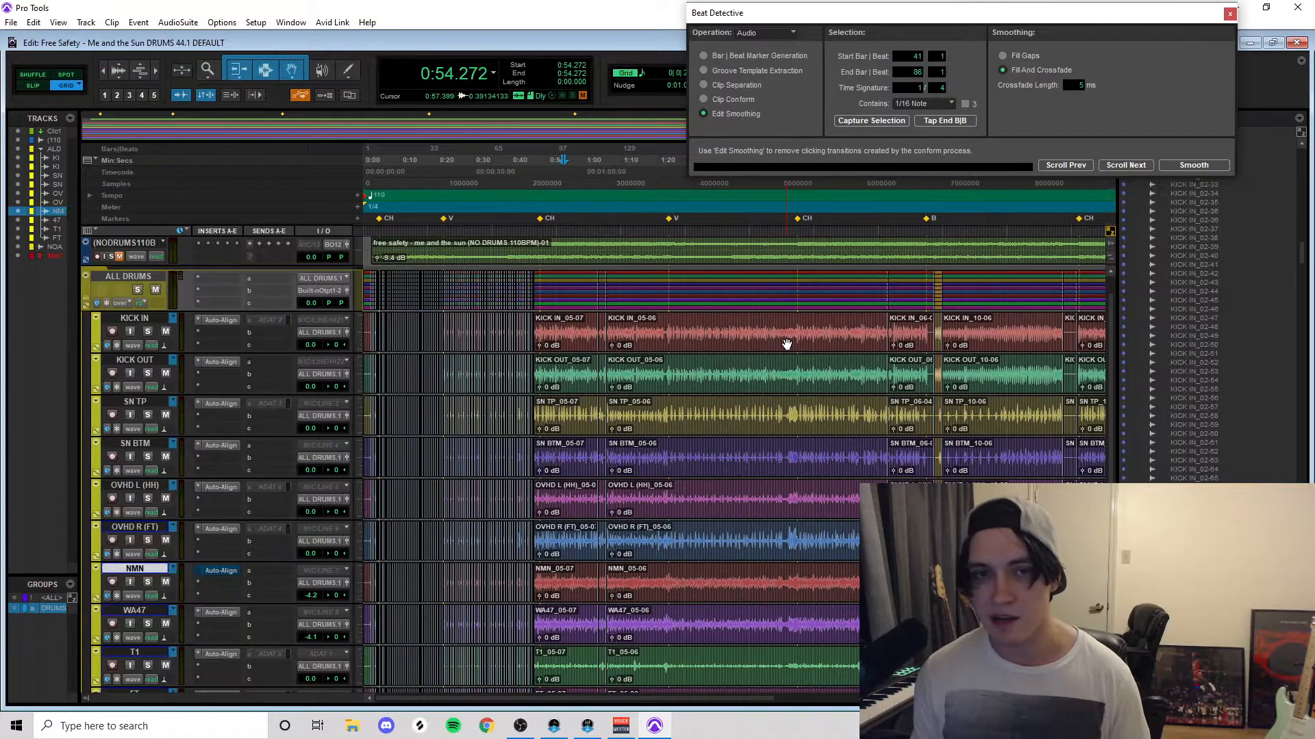
pyautogui.press('r')
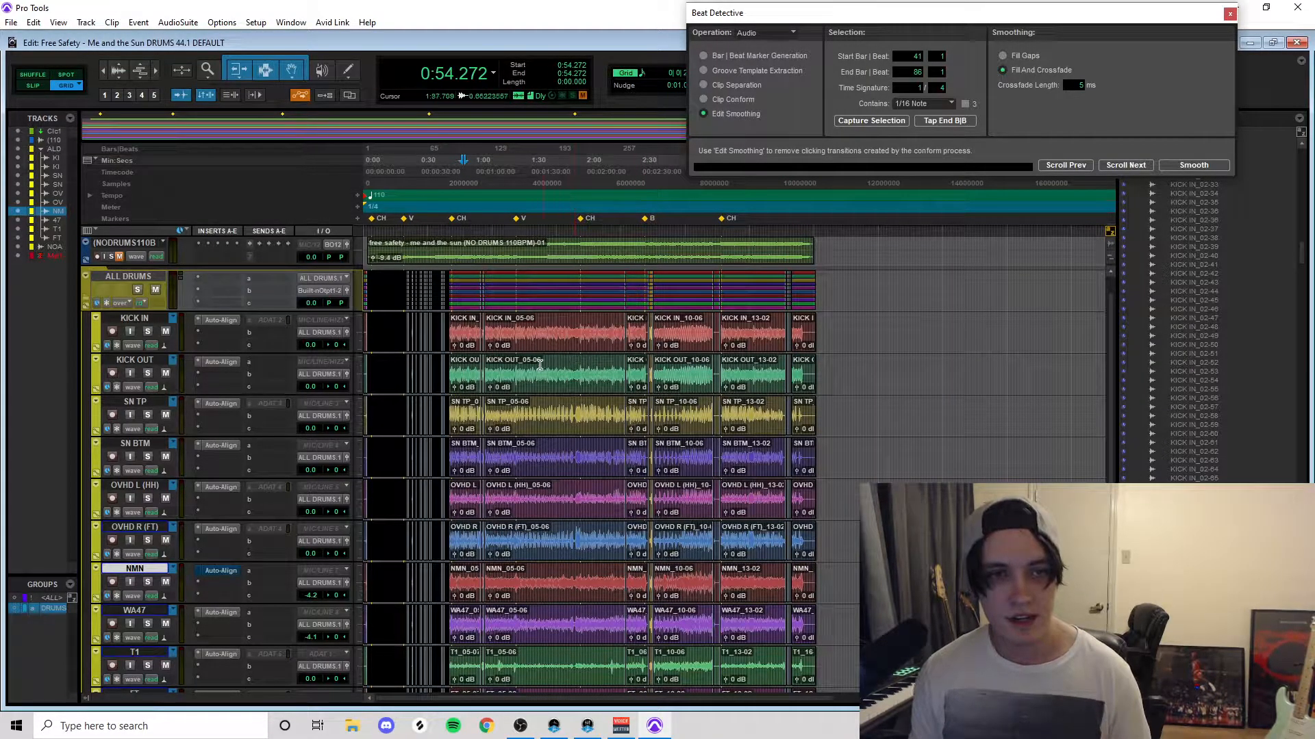
pyautogui.press('t')
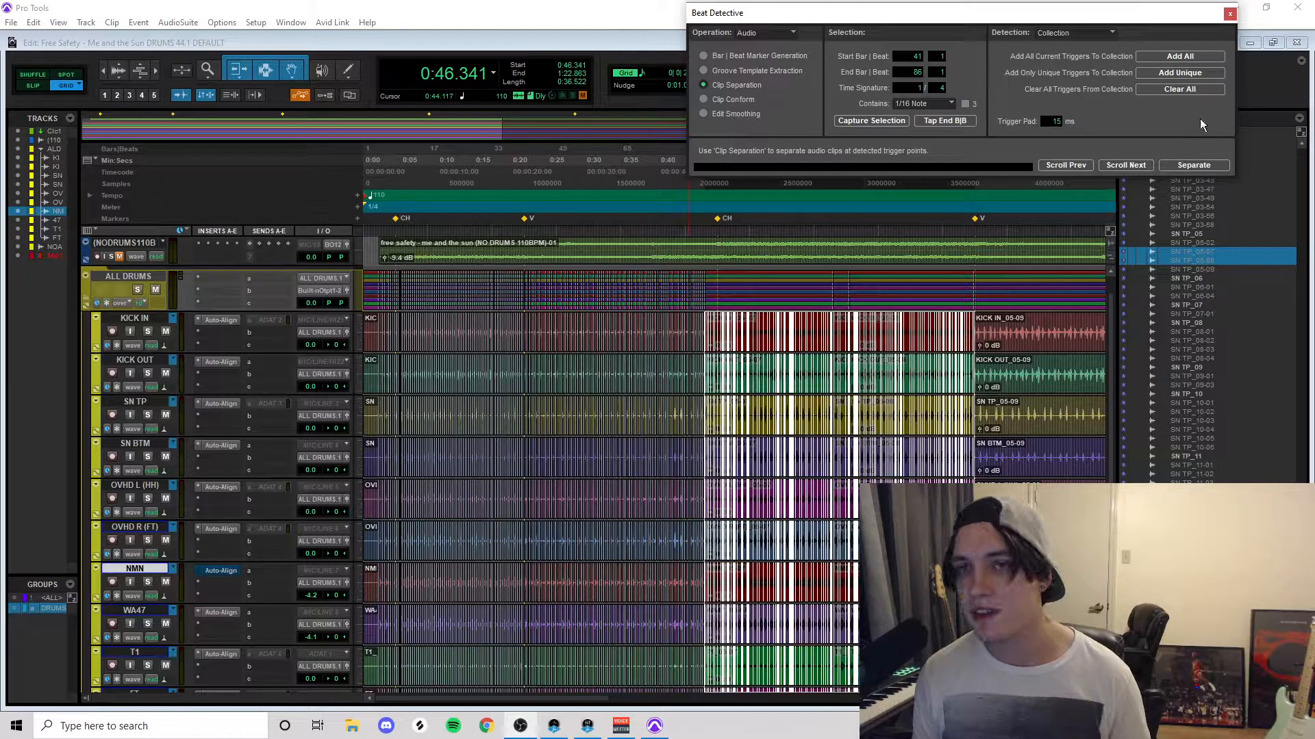
pyautogui.click(1194, 166)
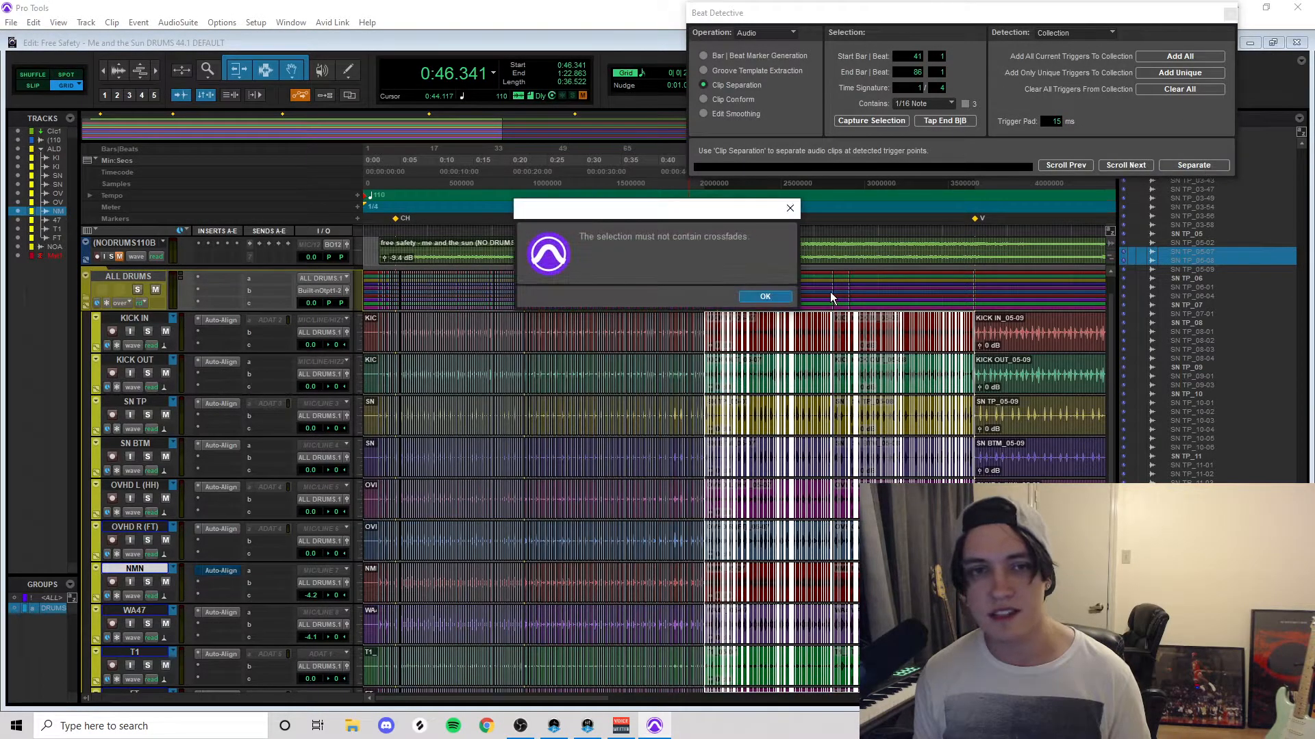
pyautogui.click(766, 297)
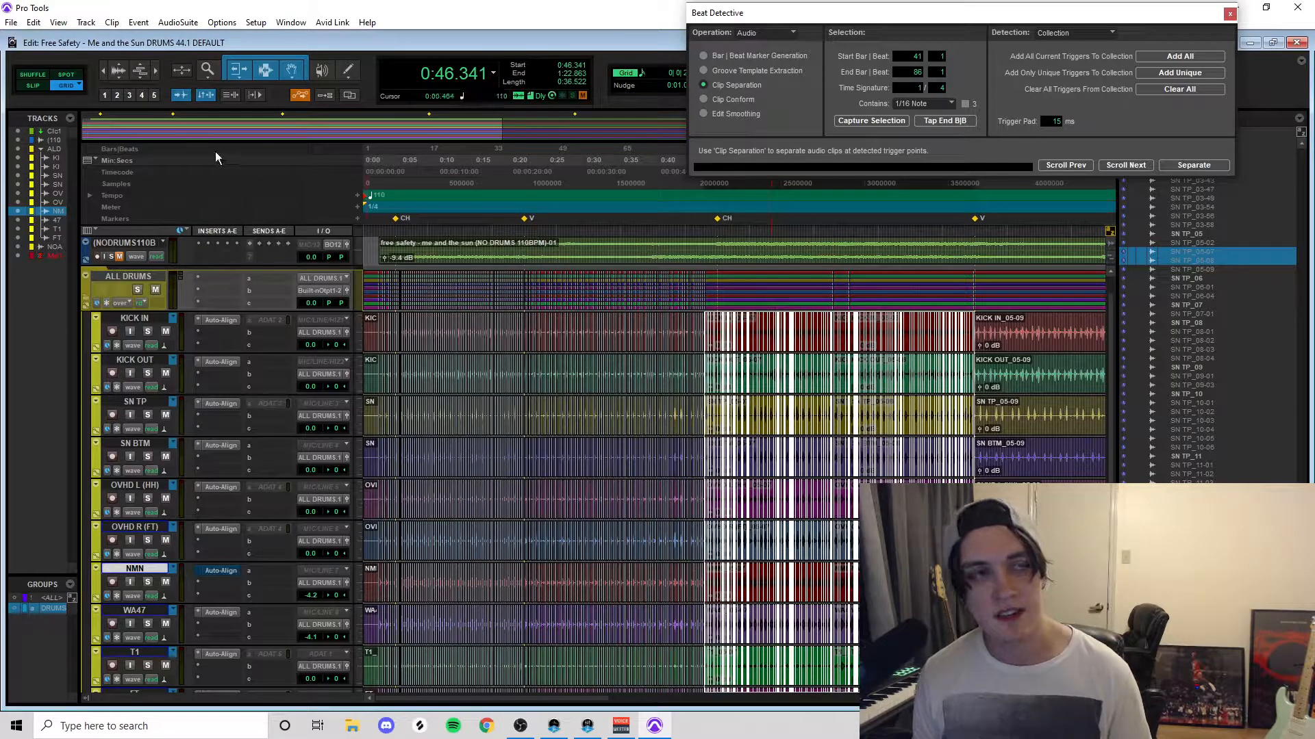
# Step: Delete the existing fades in the selected chorus drum clips and separate the clips at the collected triggers
pyautogui.click(33, 22)
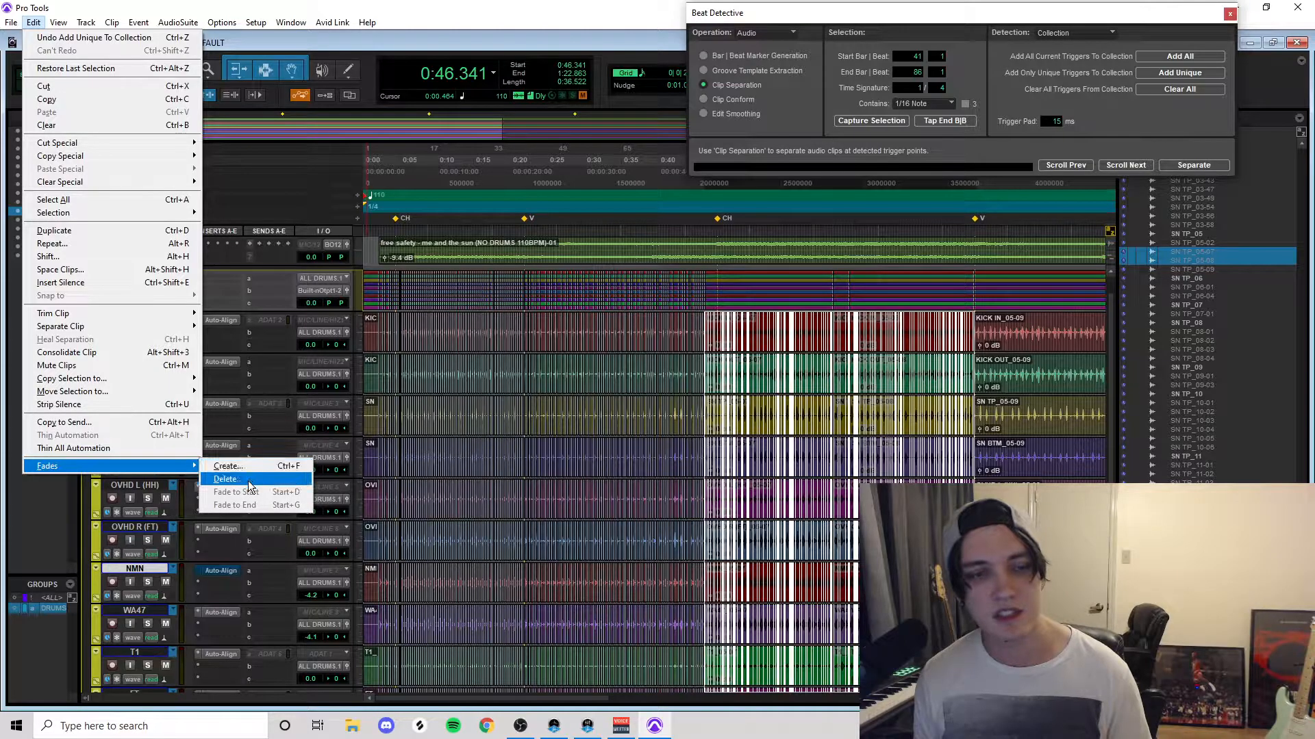
pyautogui.click(248, 481)
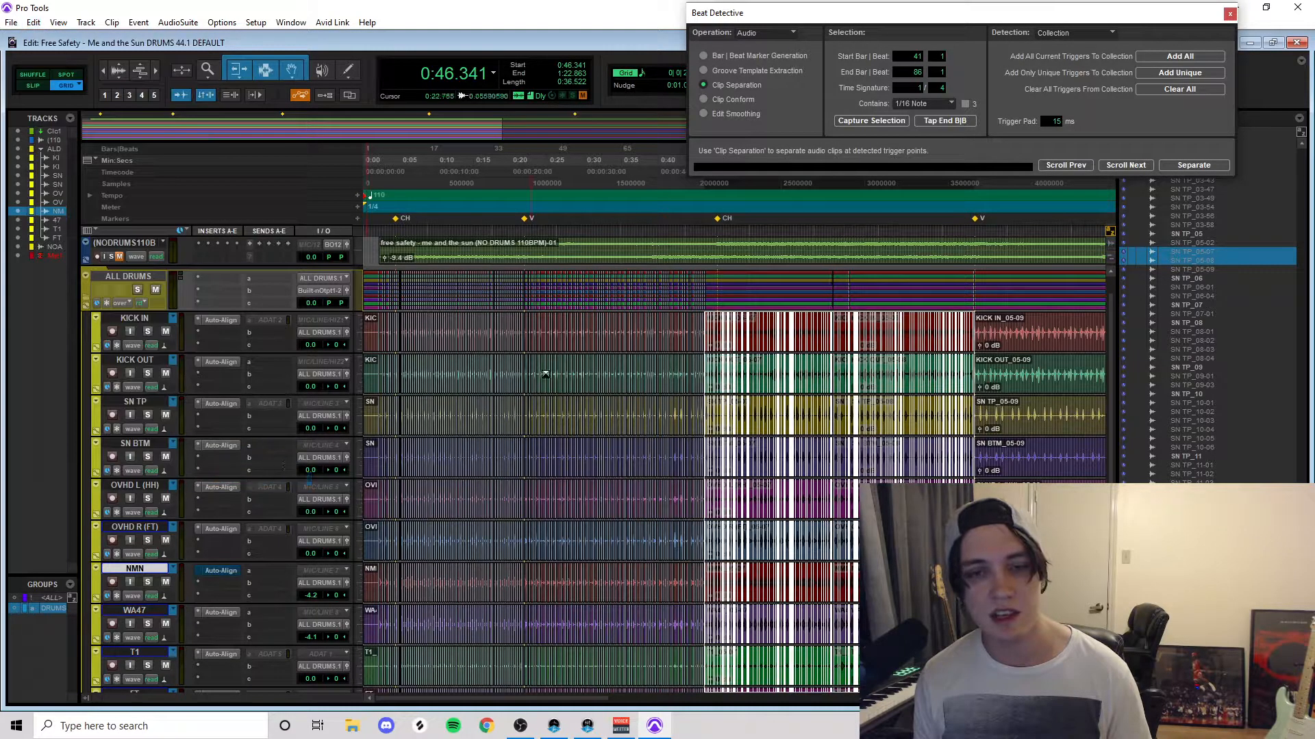
pyautogui.click(1193, 165)
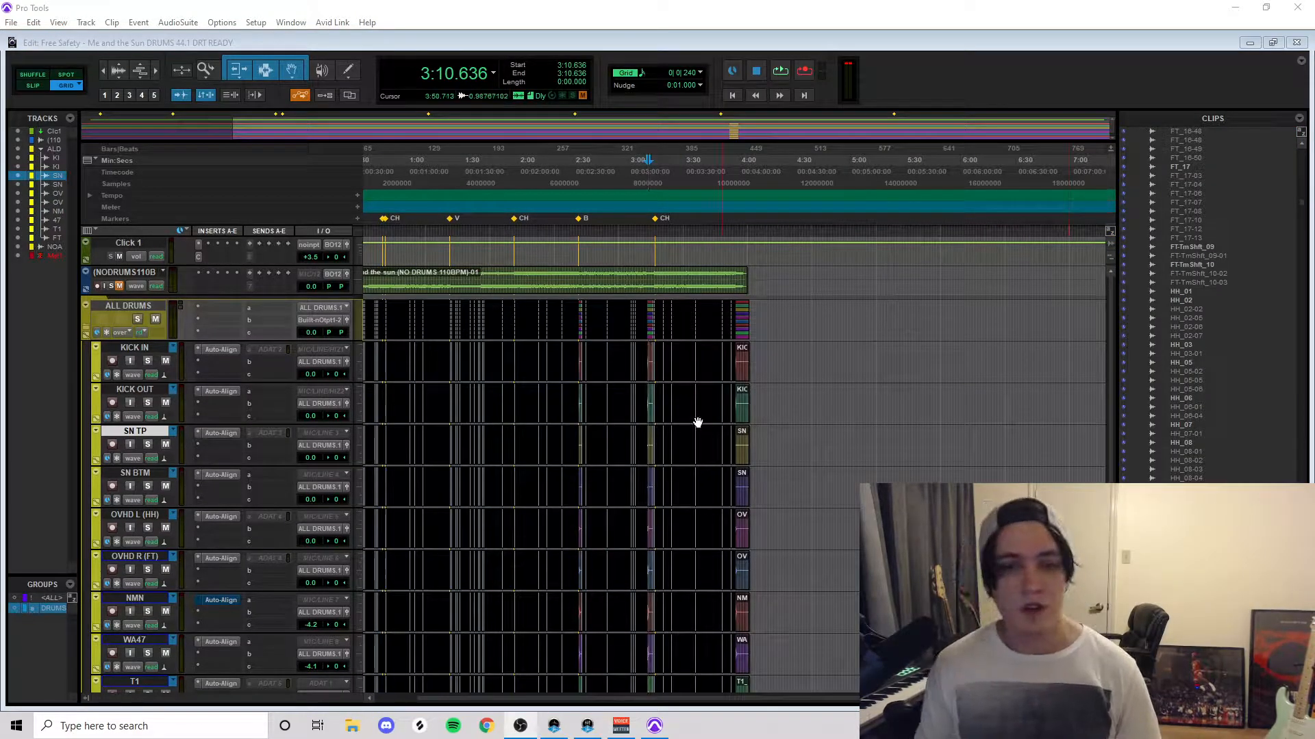
pyautogui.click(559, 357)
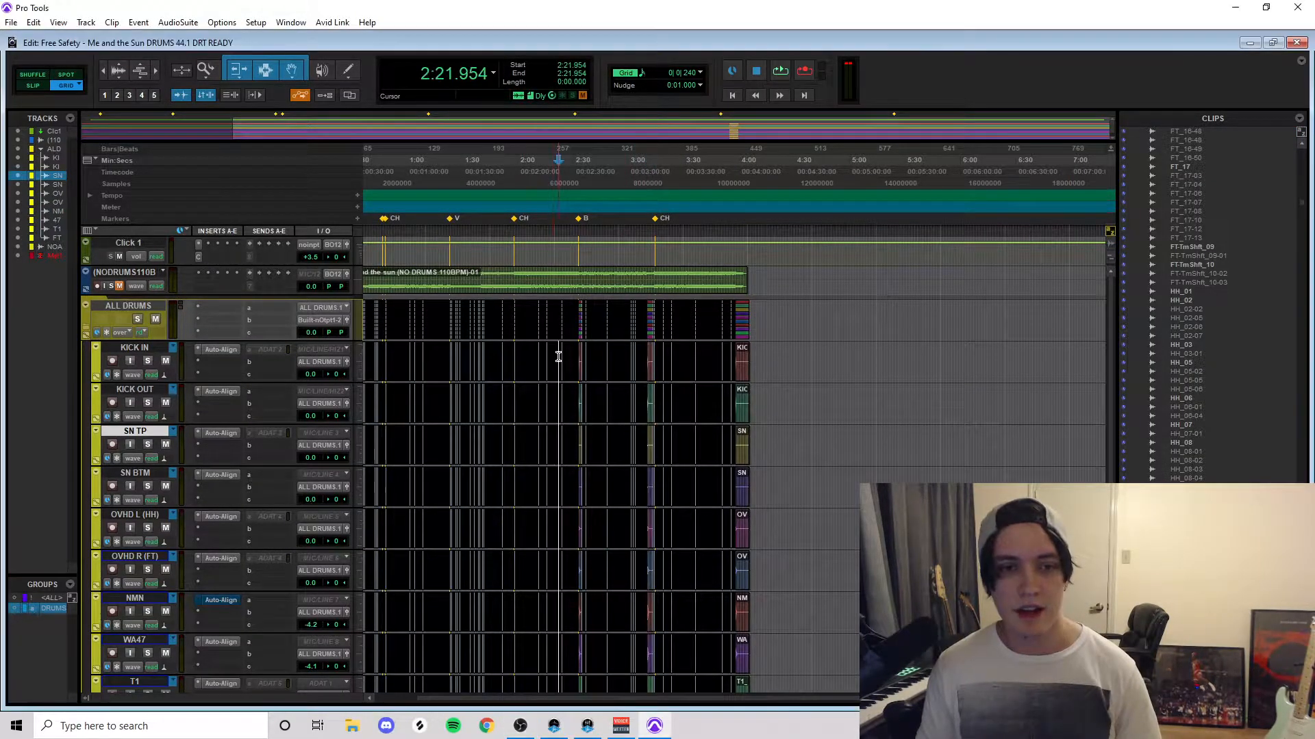
pyautogui.hotkey('ctrl', ']')
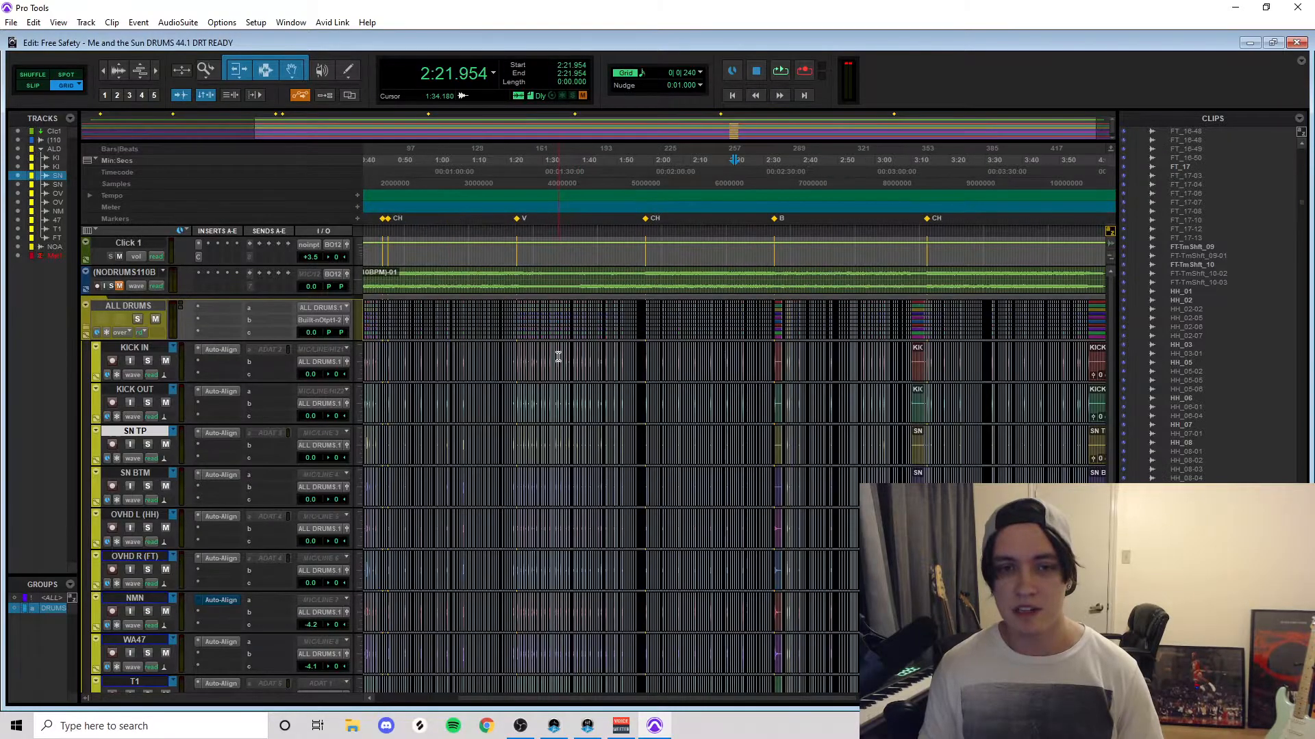
pyautogui.hscroll(-5, 558, 357)
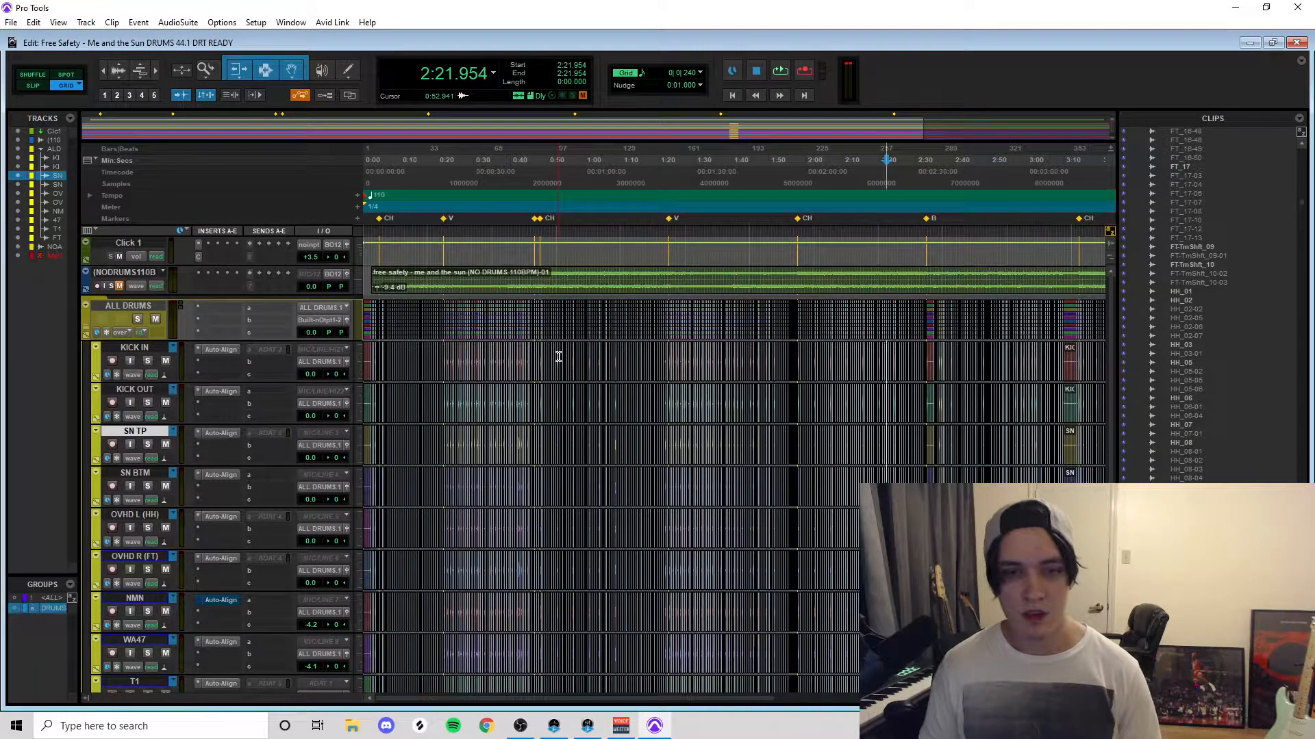
pyautogui.hotkey('ctrl', '[')
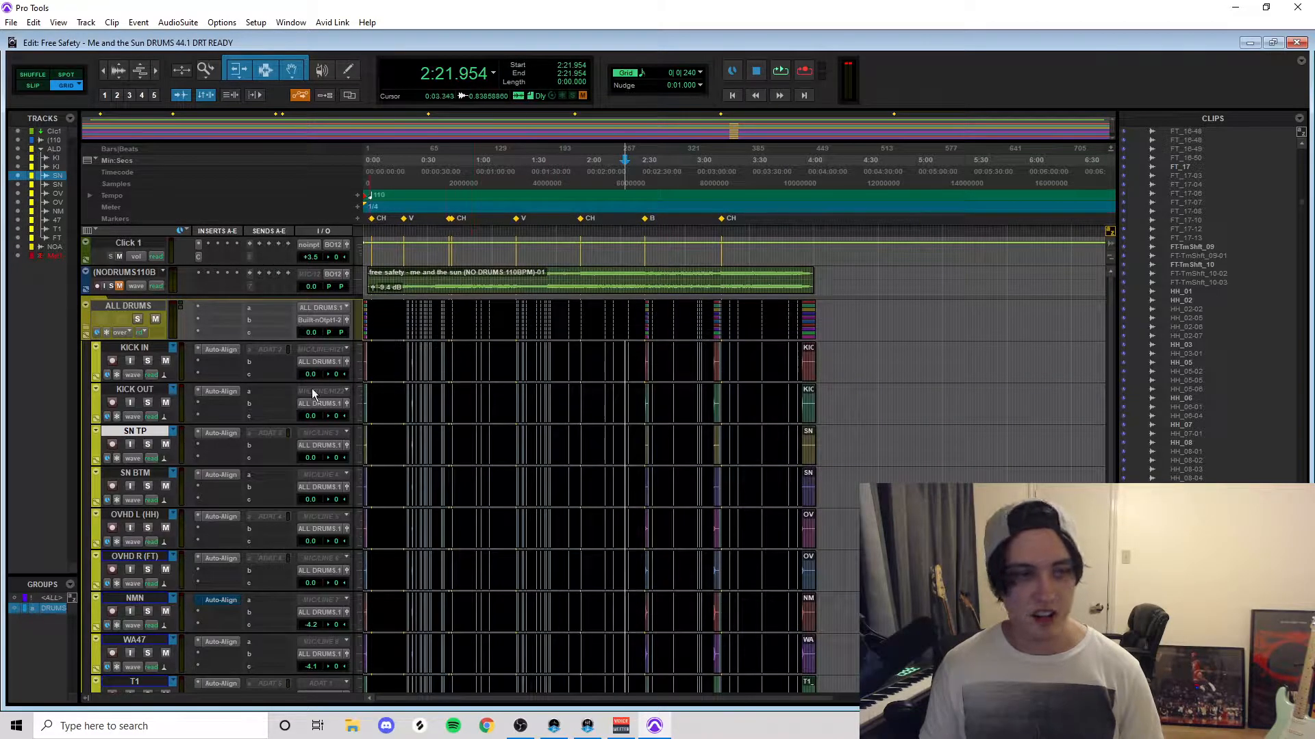
# Step: Commit all drum tracks from KICK IN to FT offline, hiding the source tracks and making them inactive
pyautogui.click(140, 350)
pyautogui.scroll(-1, 383, 415)
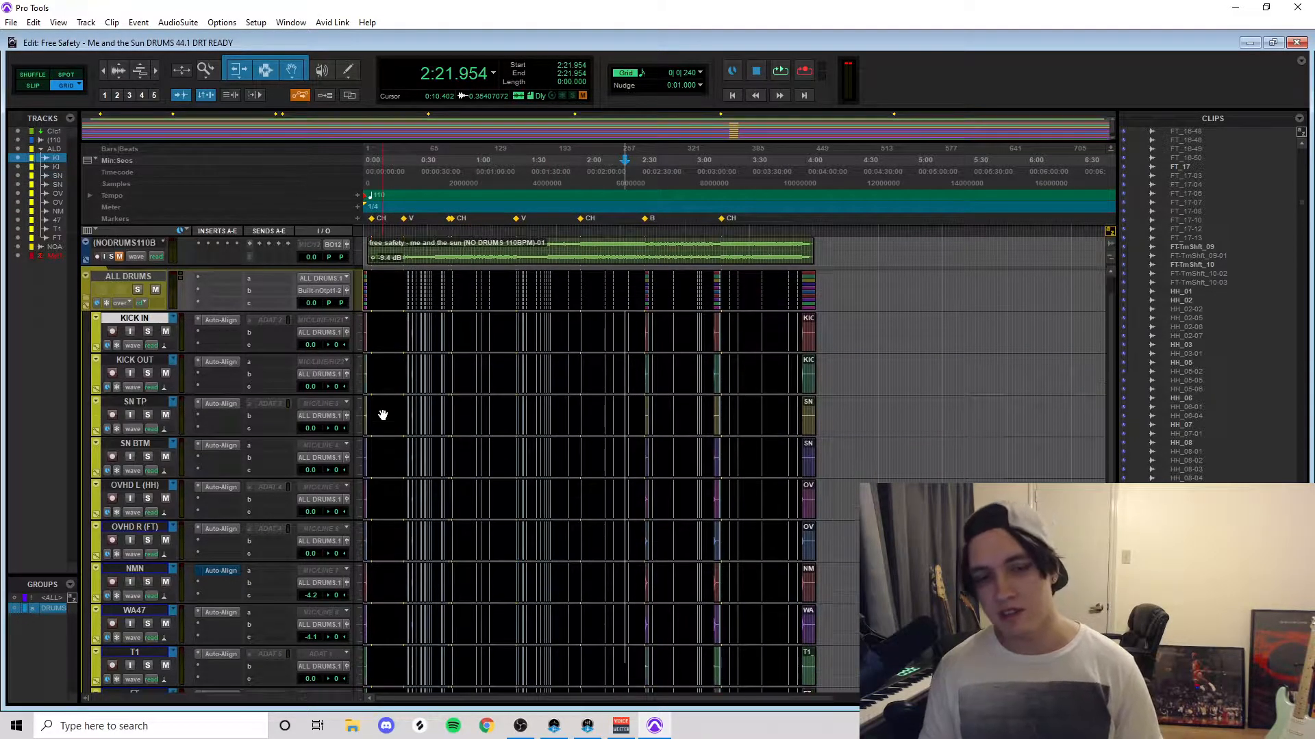
pyautogui.scroll(-3, 265, 478)
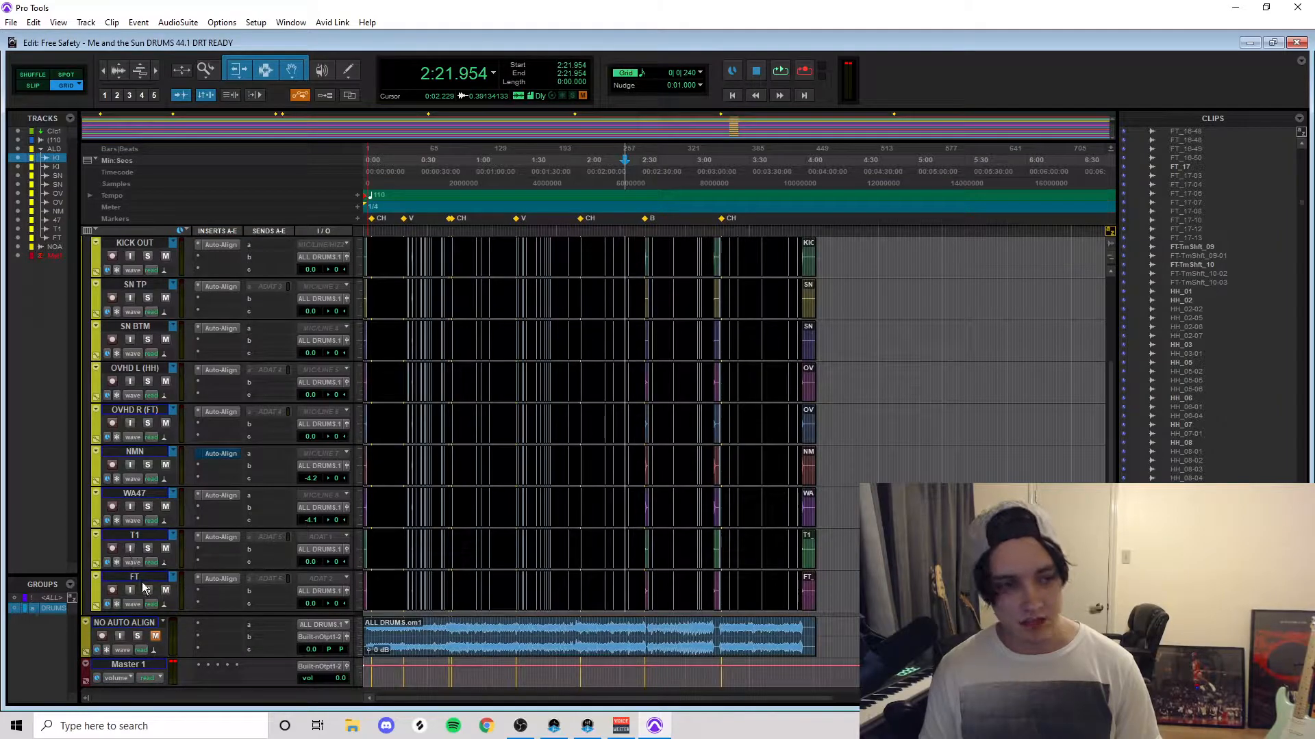
pyautogui.click(143, 580)
pyautogui.scroll(2, 144, 579)
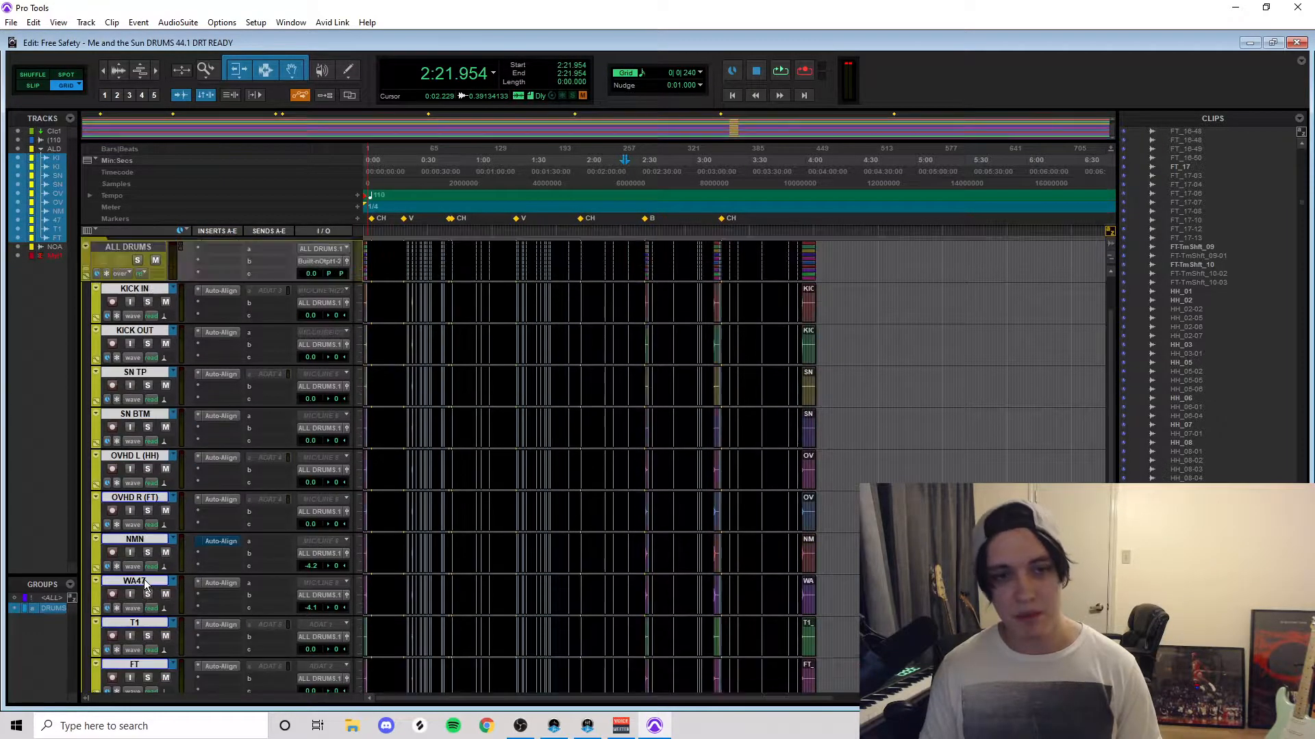
pyautogui.scroll(2, 144, 580)
pyautogui.rightClick(161, 350)
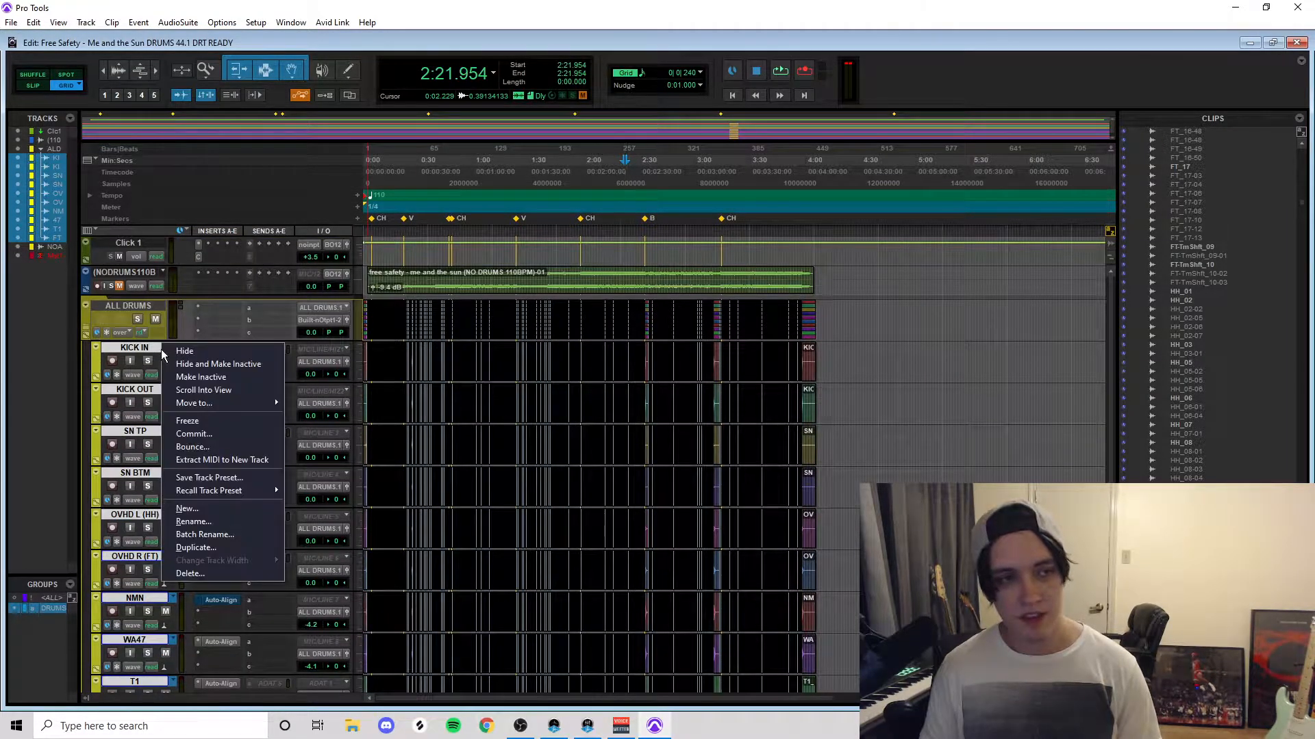
pyautogui.click(226, 433)
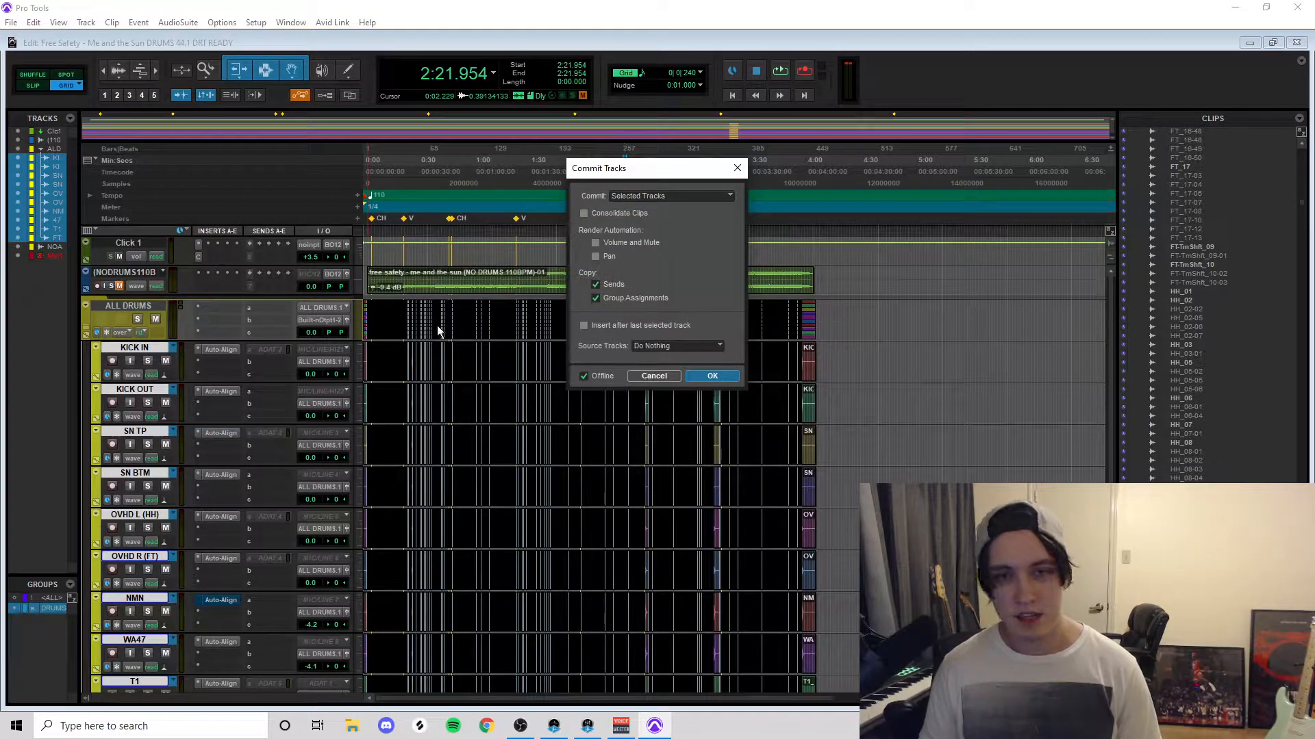
pyautogui.click(672, 343)
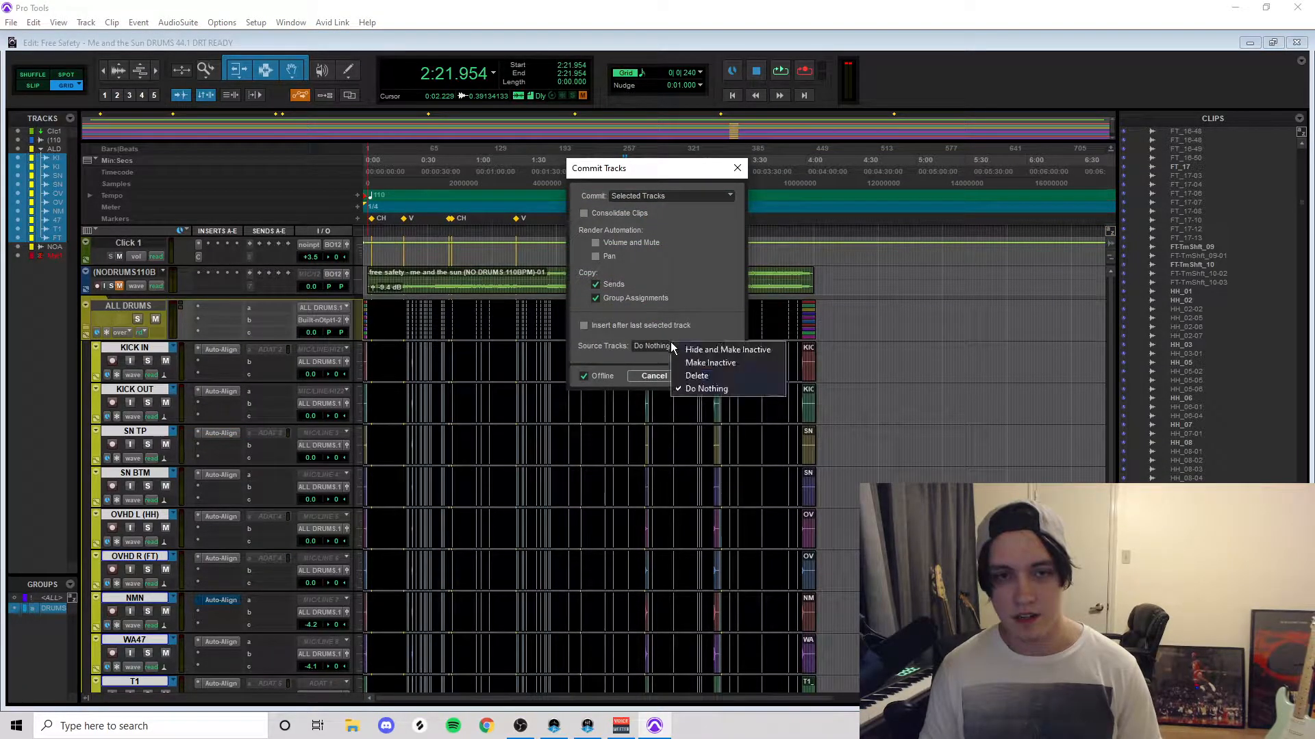
pyautogui.click(727, 352)
pyautogui.click(712, 376)
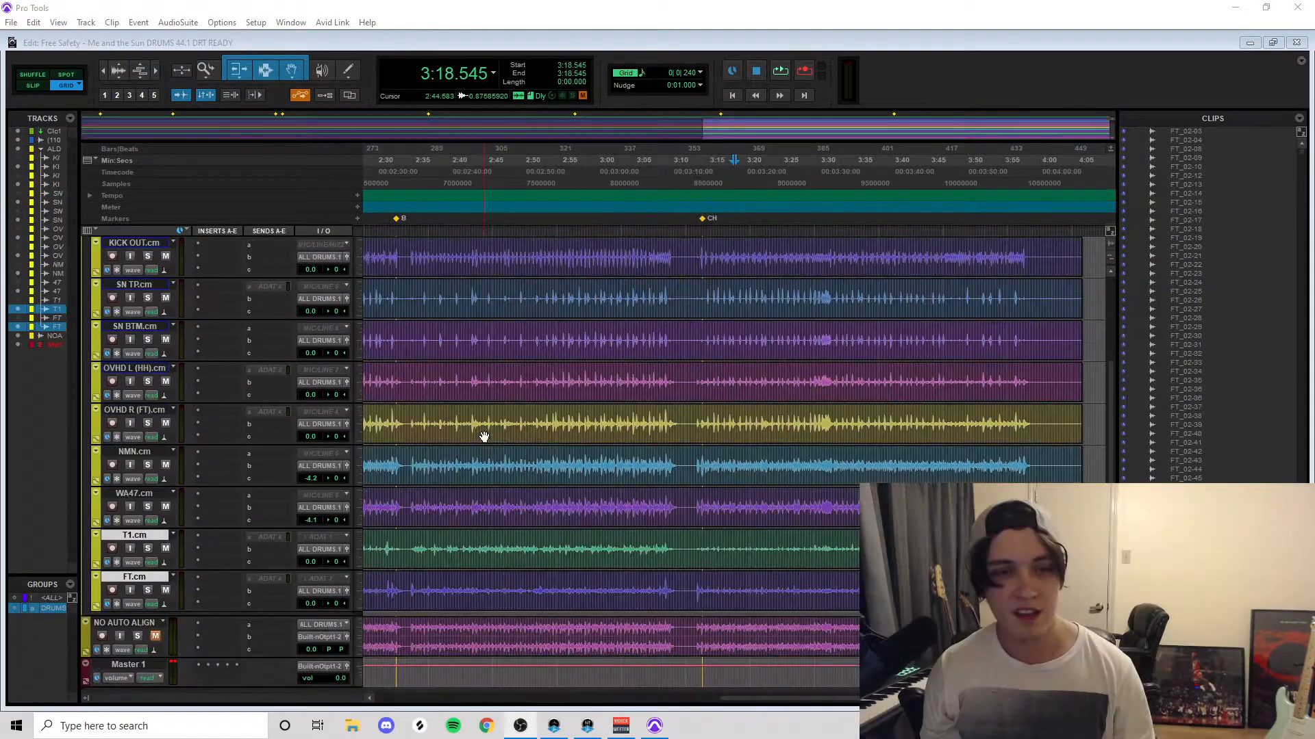
# Step: Examine the committed drum tracks across the full song length and around the first chorus and verse
pyautogui.click(647, 415)
pyautogui.click(612, 416)
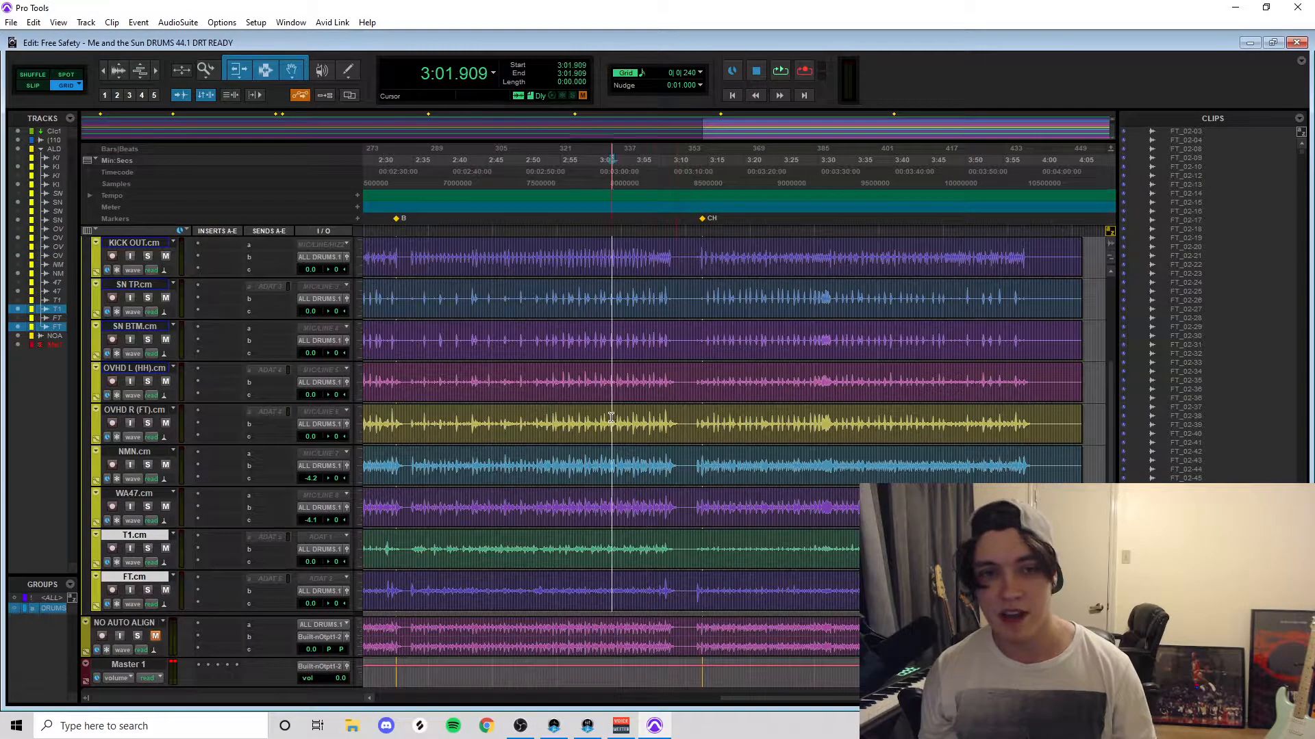
pyautogui.hotkey('ctrl', ']')
pyautogui.hotkey('ctrl', '[')
pyautogui.hotkey('ctrl', '[')
pyautogui.hotkey('ctrl', '[')
pyautogui.hotkey('ctrl', '[')
pyautogui.hotkey('ctrl', '[')
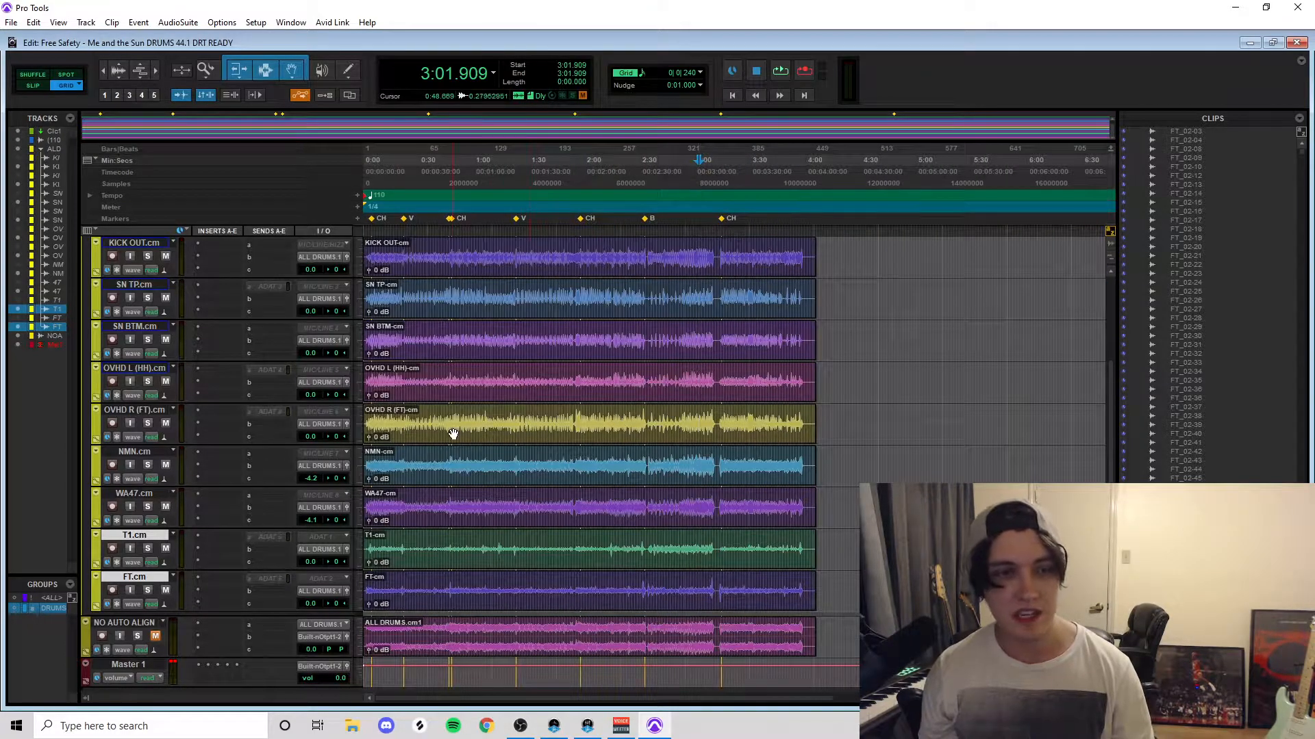
pyautogui.press('Return')
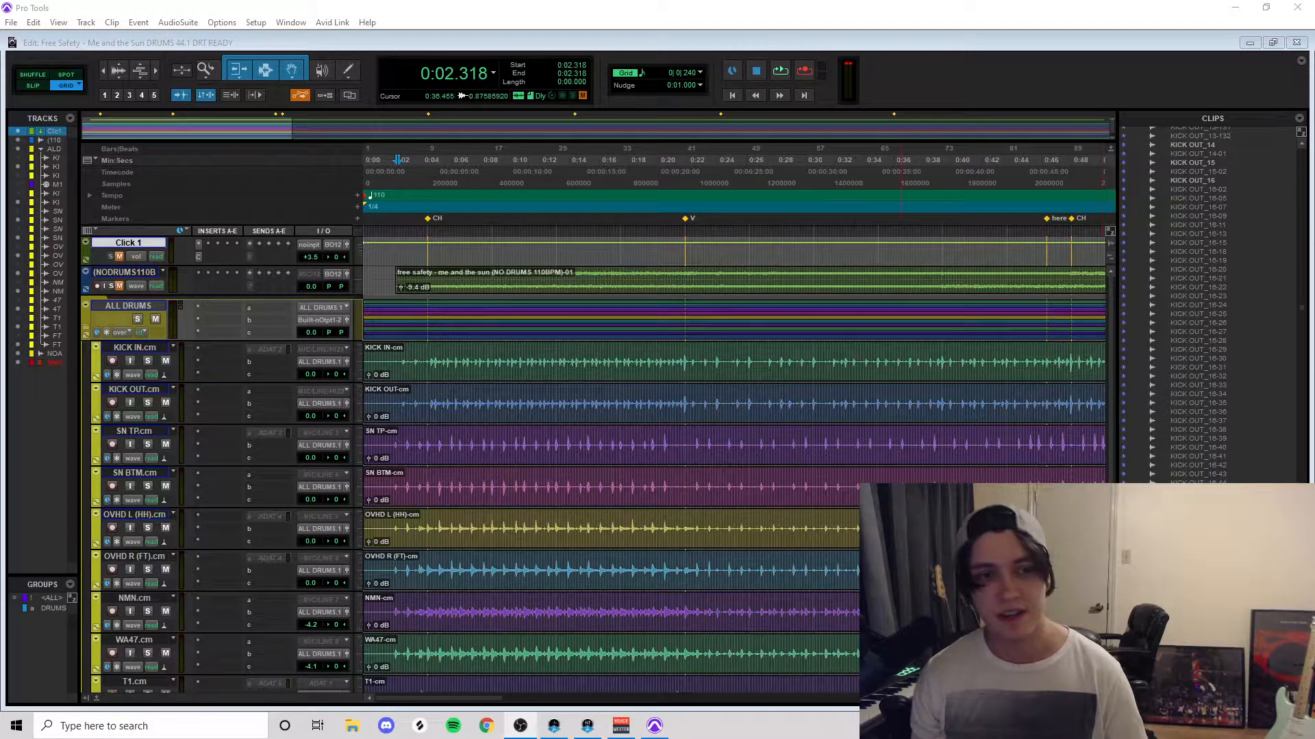
pyautogui.click(684, 442)
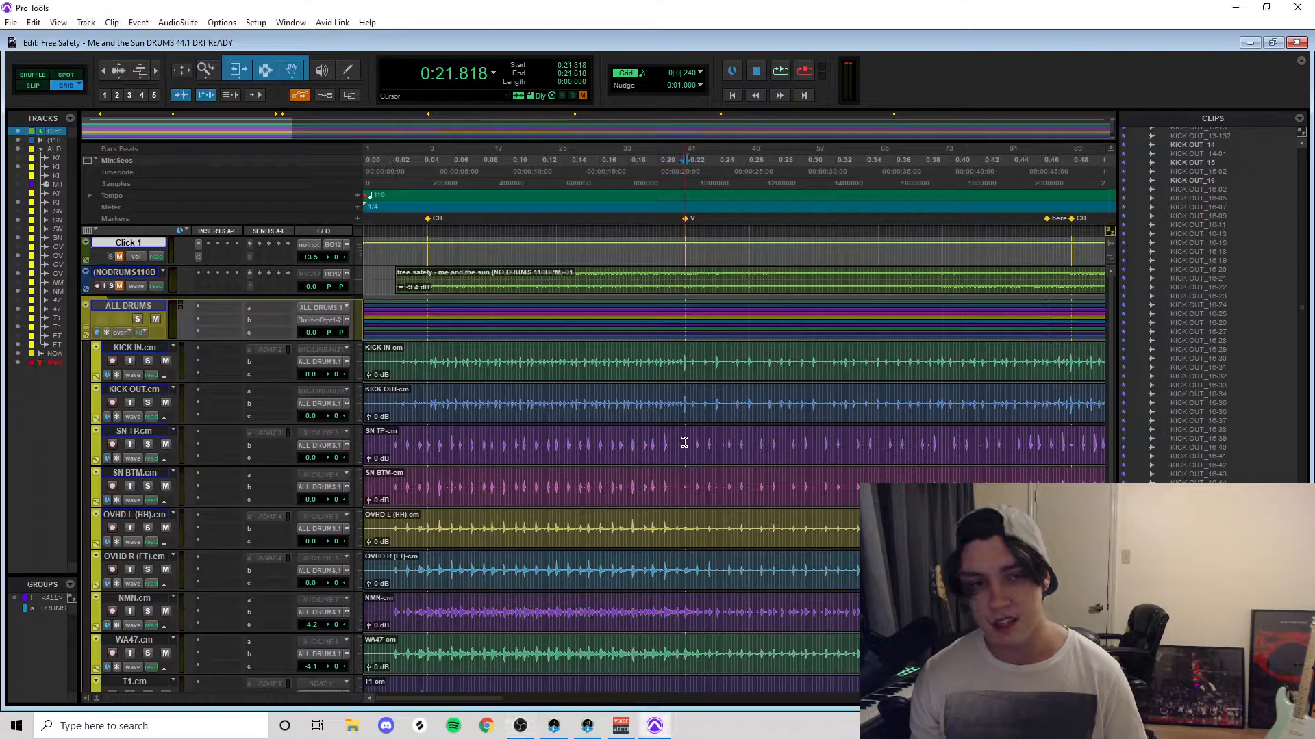
pyautogui.click(387, 438)
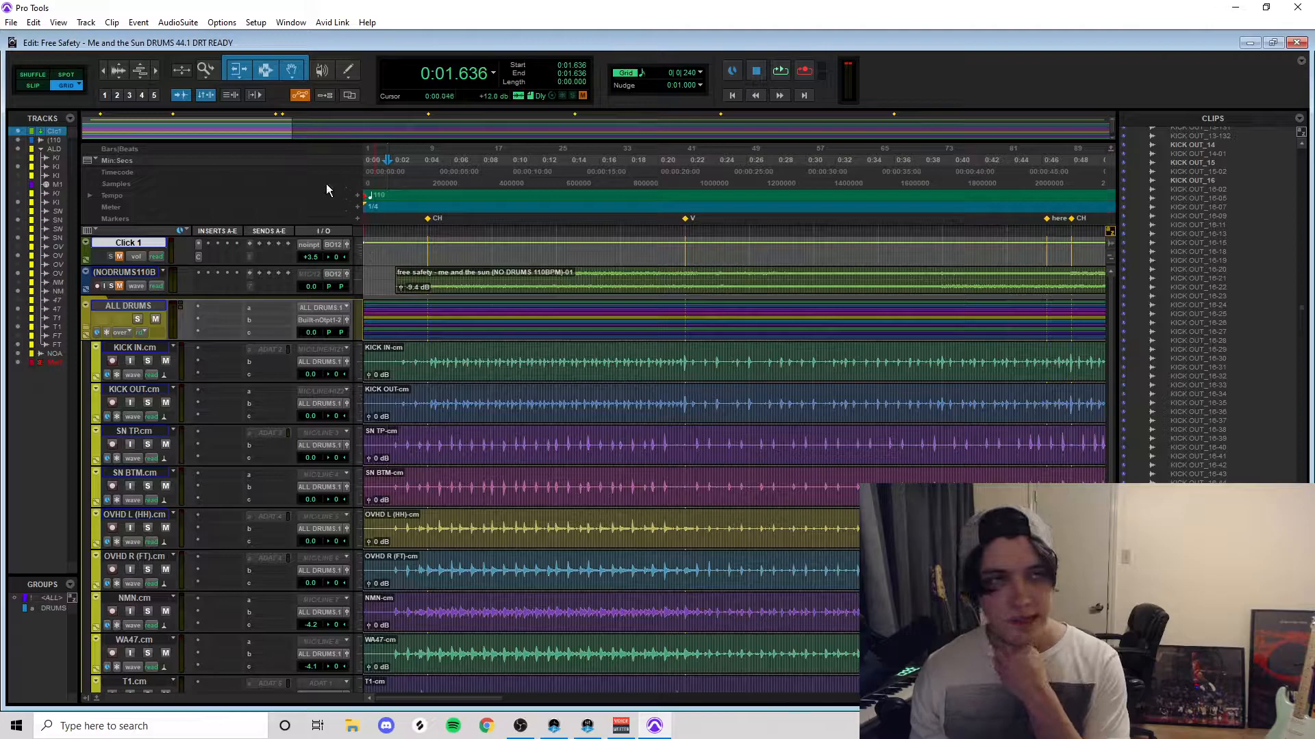
# Step: Duplicate the committed snare top track SN TP.cm once and rename the copy SN DRT
pyautogui.click(147, 430)
pyautogui.rightClick(148, 430)
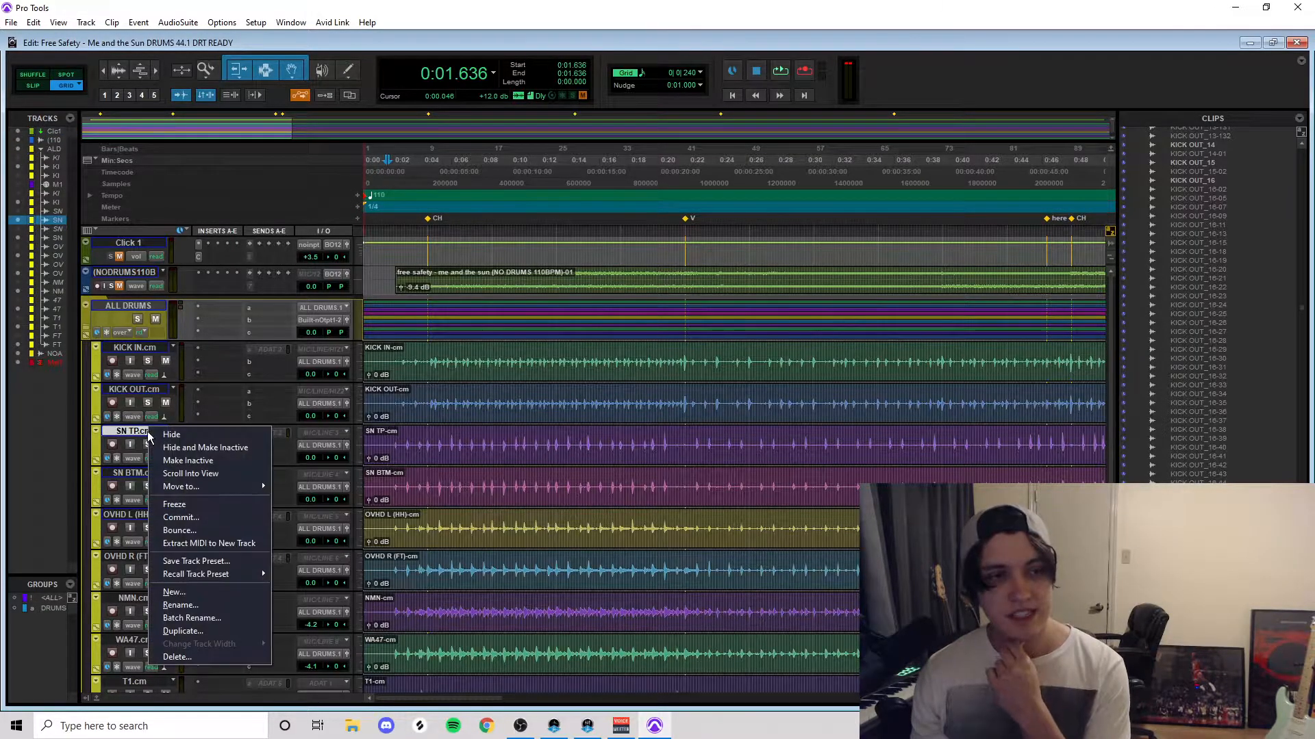
pyautogui.click(206, 631)
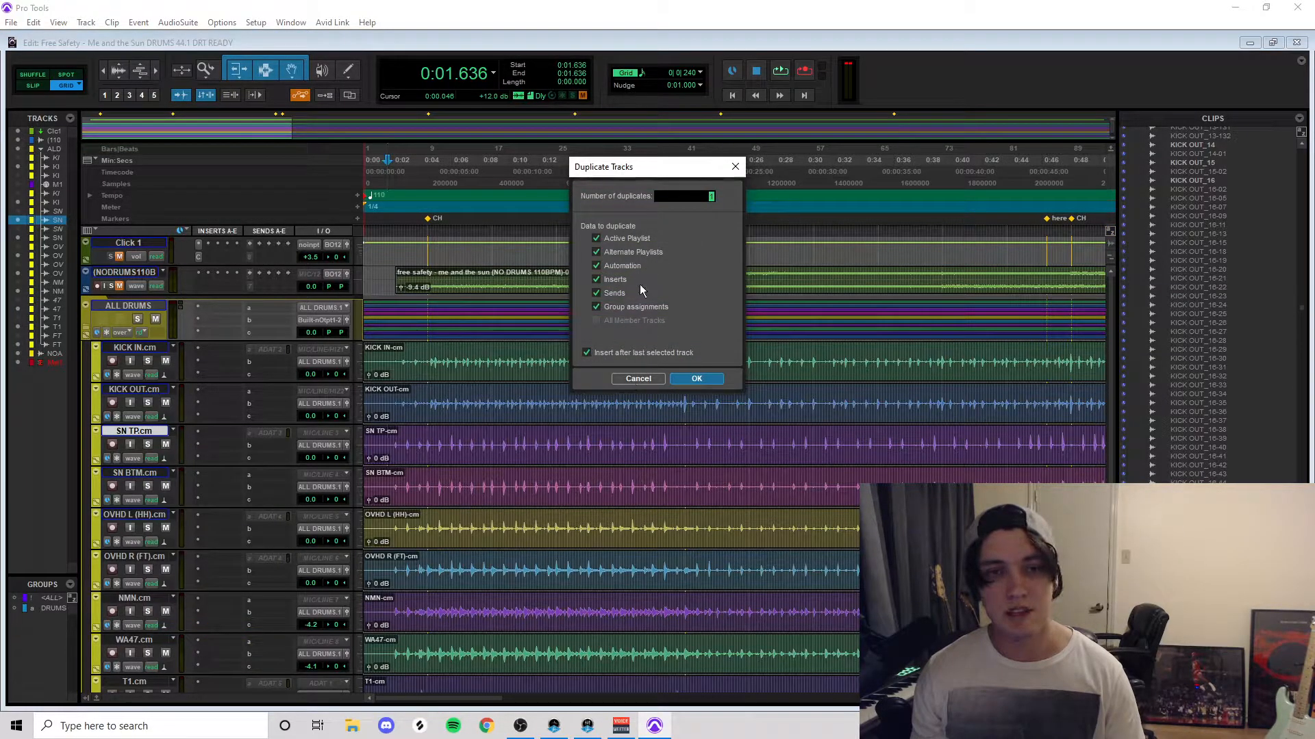
pyautogui.click(693, 380)
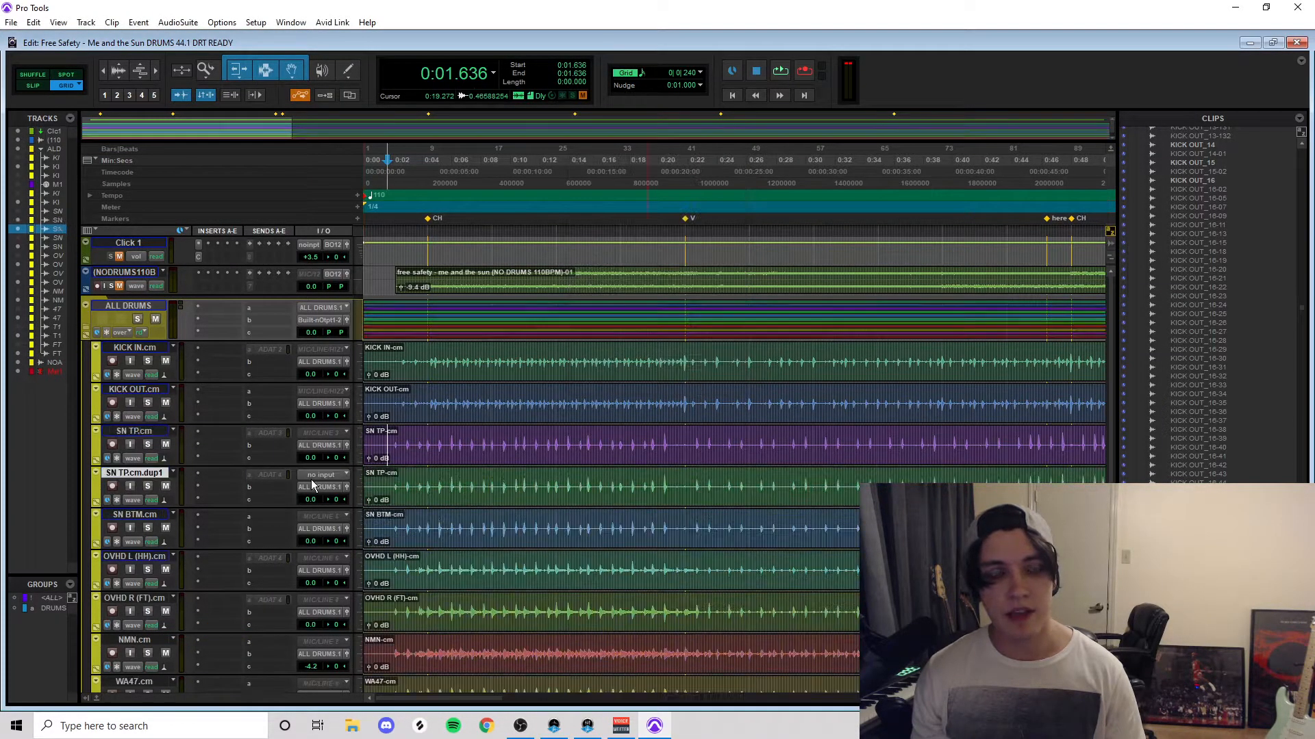
pyautogui.doubleClick(132, 473)
pyautogui.write('SN DRT')
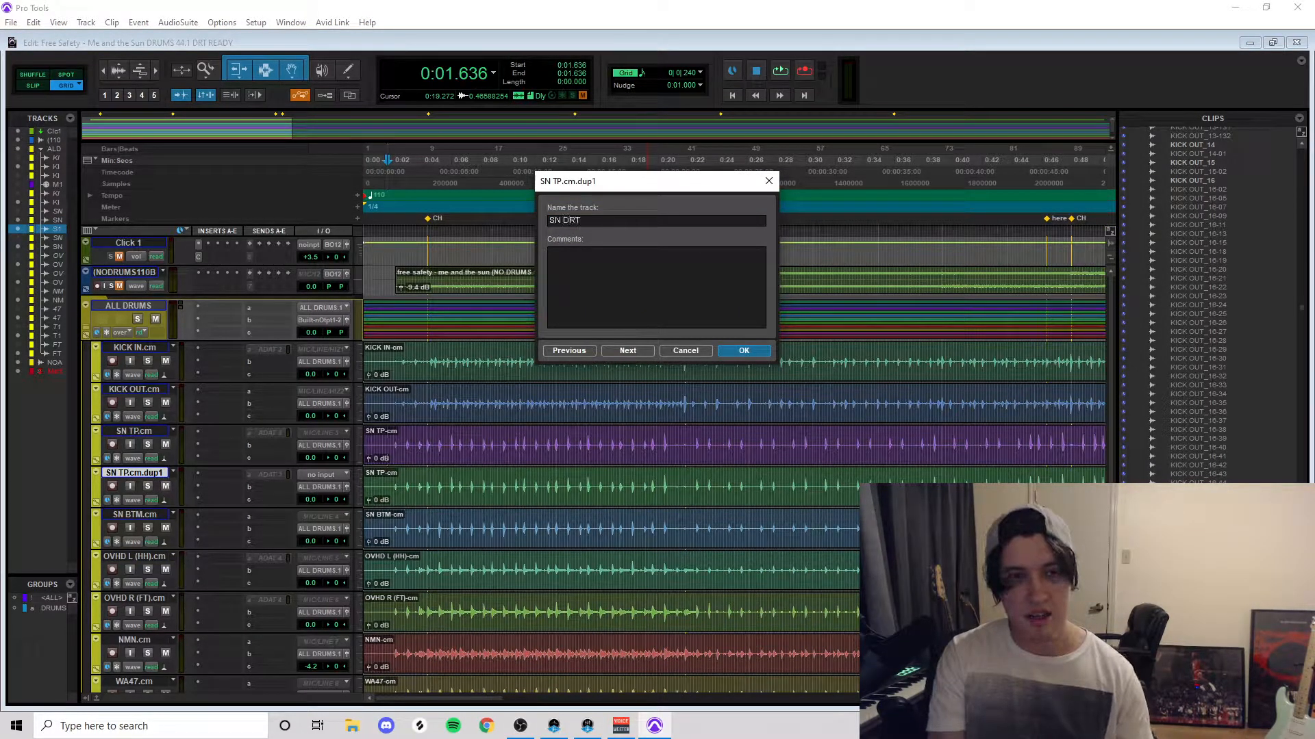
pyautogui.press('Return')
# Step: Open the Massey DRT AudioSuite plug-in and analyze the whole snare clip on the SN TP.cm track
pyautogui.click(462, 504)
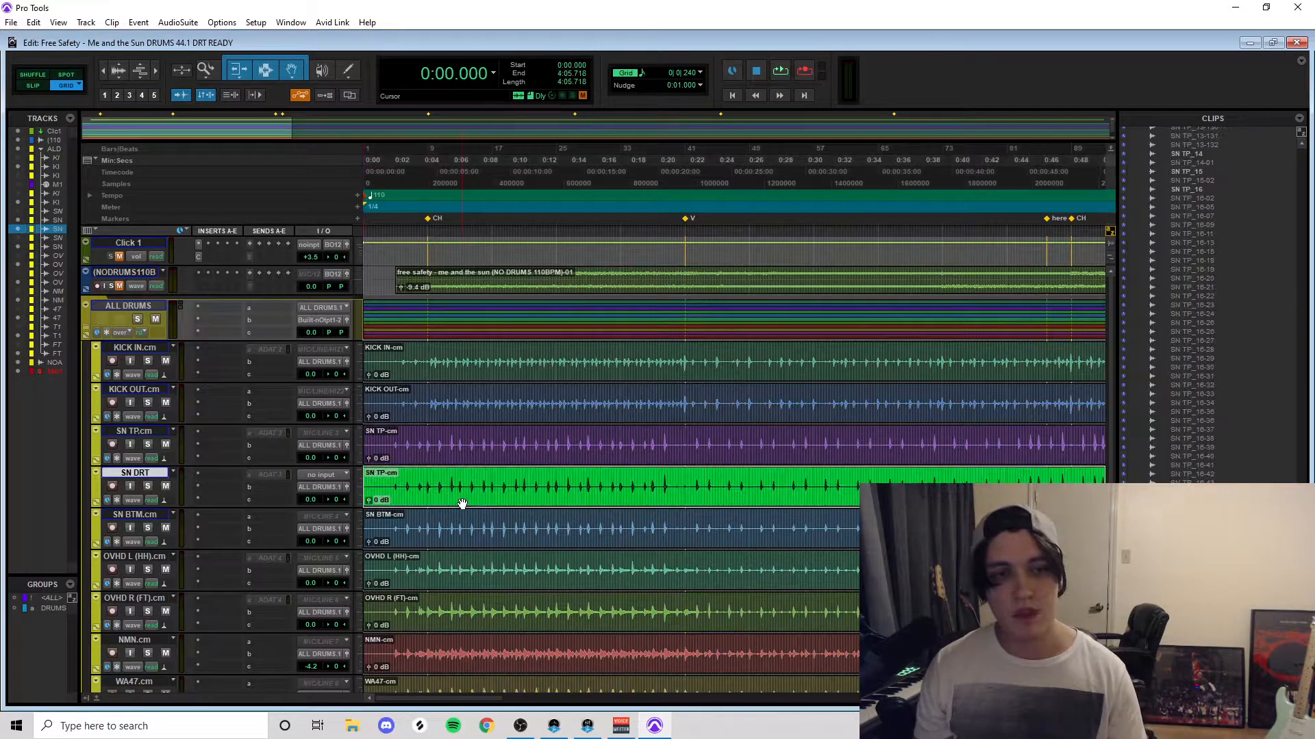
pyautogui.click(178, 23)
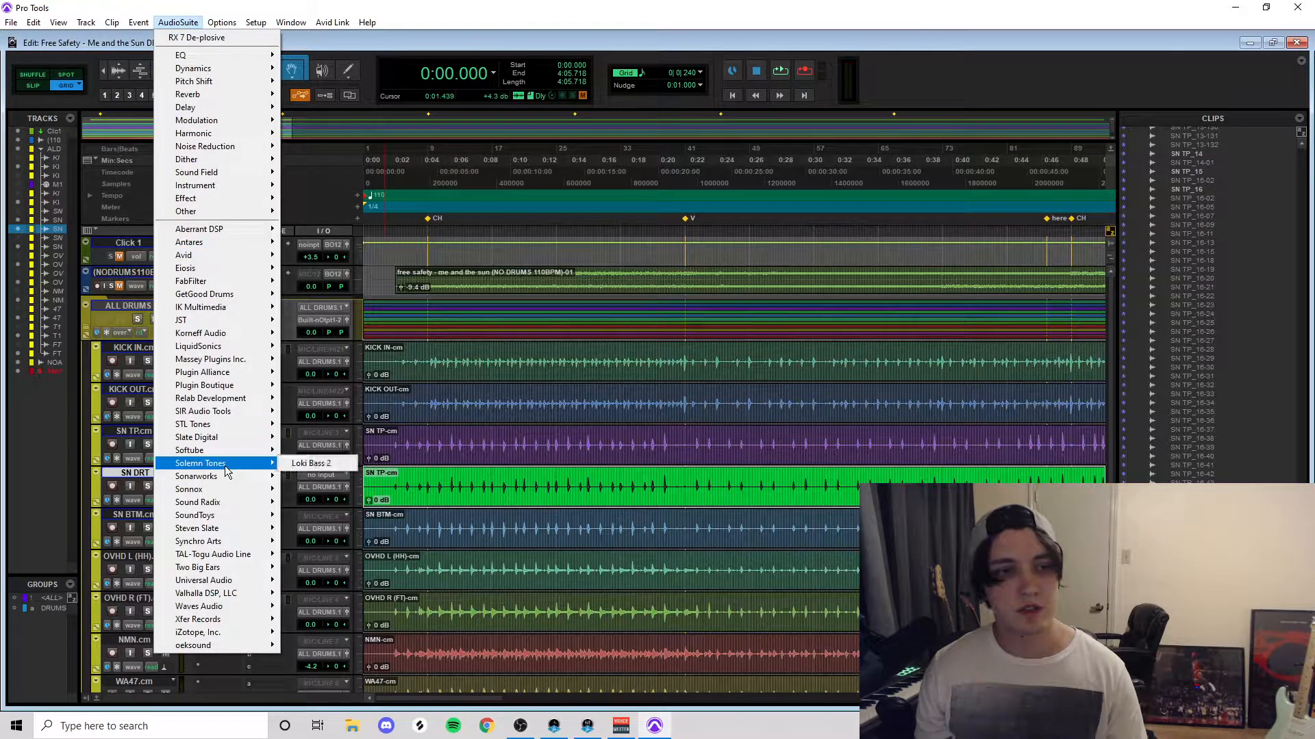
pyautogui.moveTo(250, 363)
pyautogui.click(315, 373)
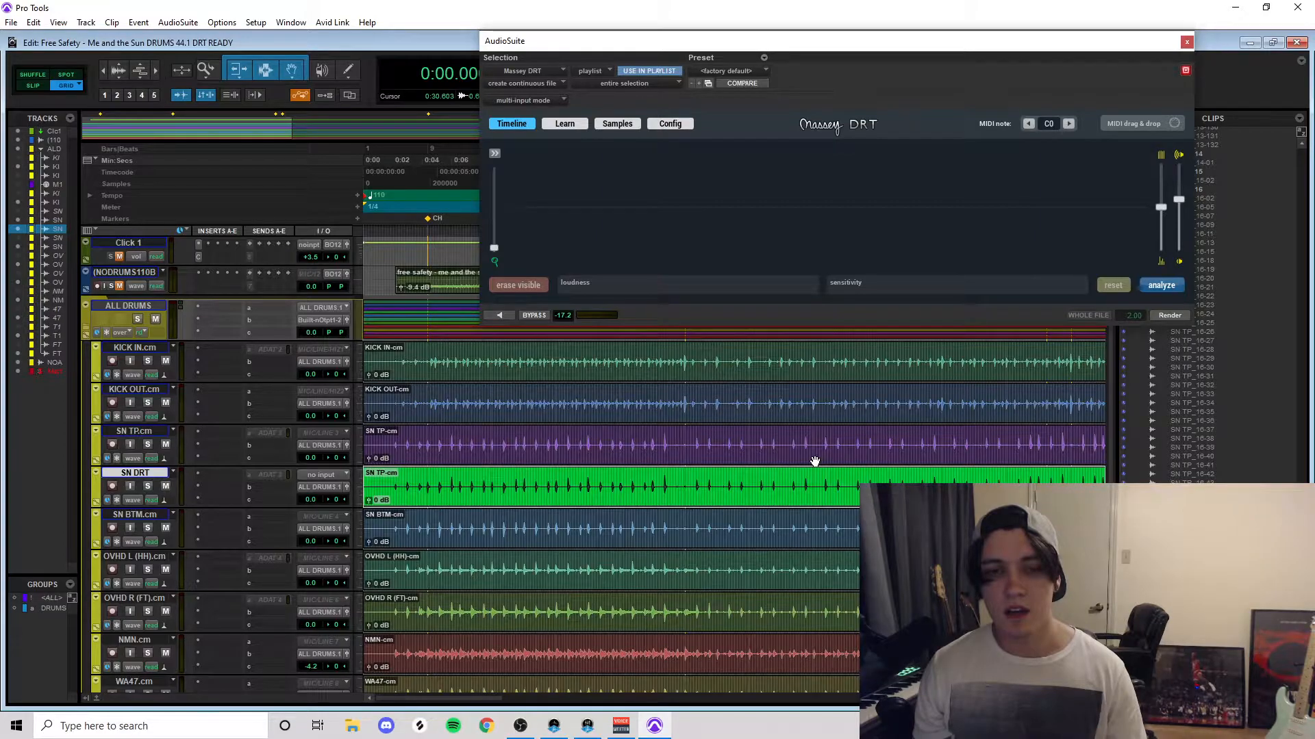
pyautogui.click(814, 461)
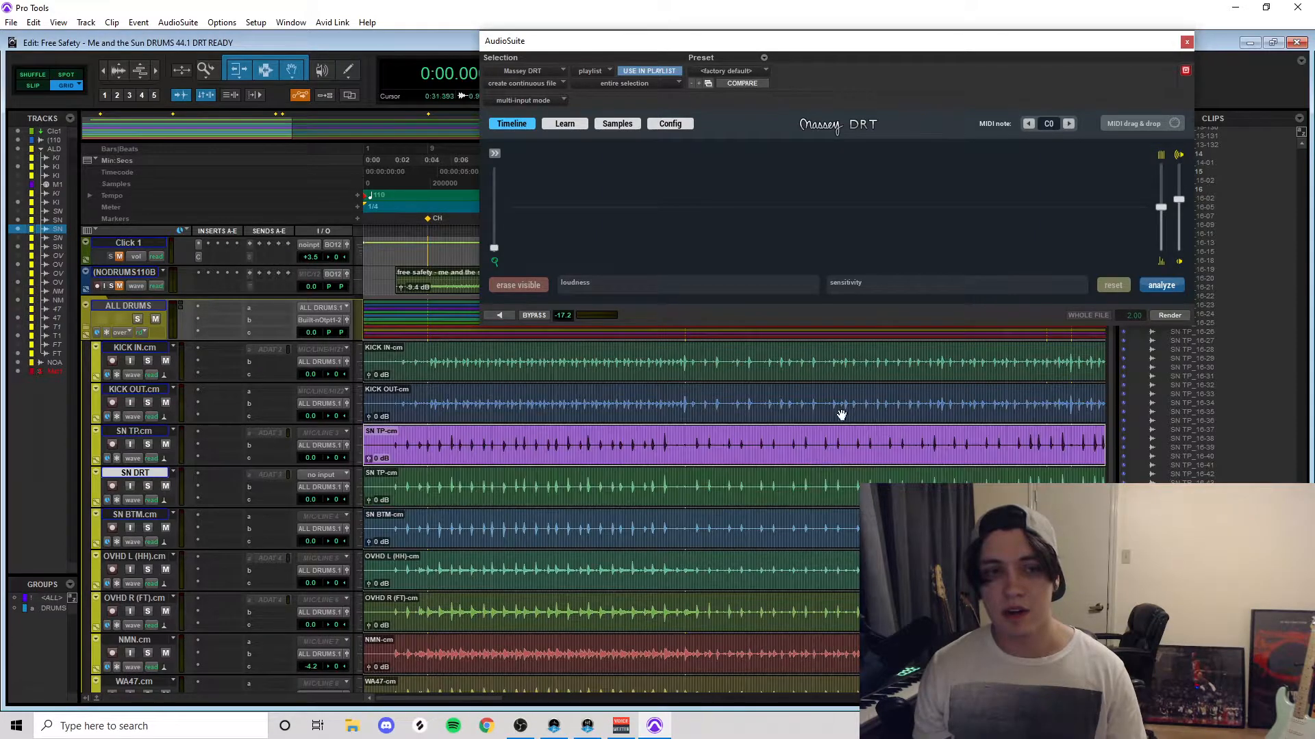
pyautogui.click(1162, 286)
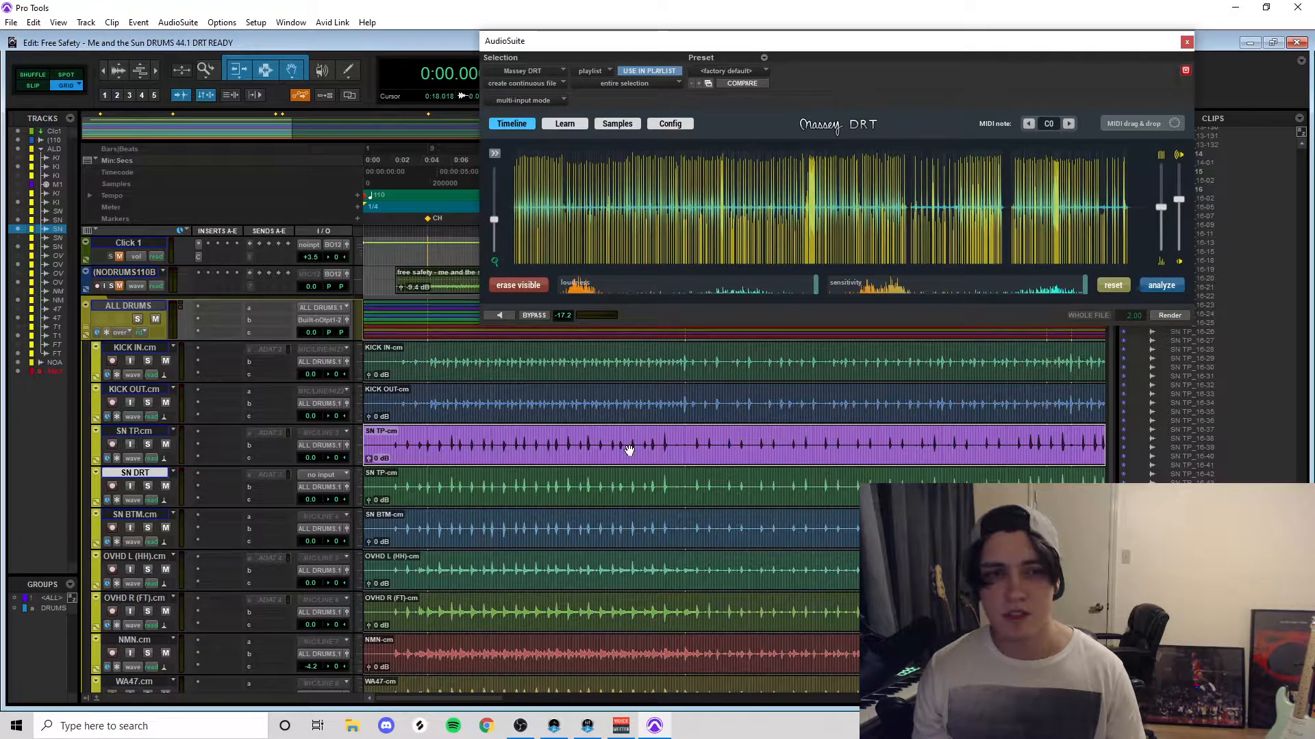
# Step: Check the detected snare triggers over the first chorus and at individual hits on the SN TP.cm track
pyautogui.moveTo(412, 437); pyautogui.dragTo(682, 443)
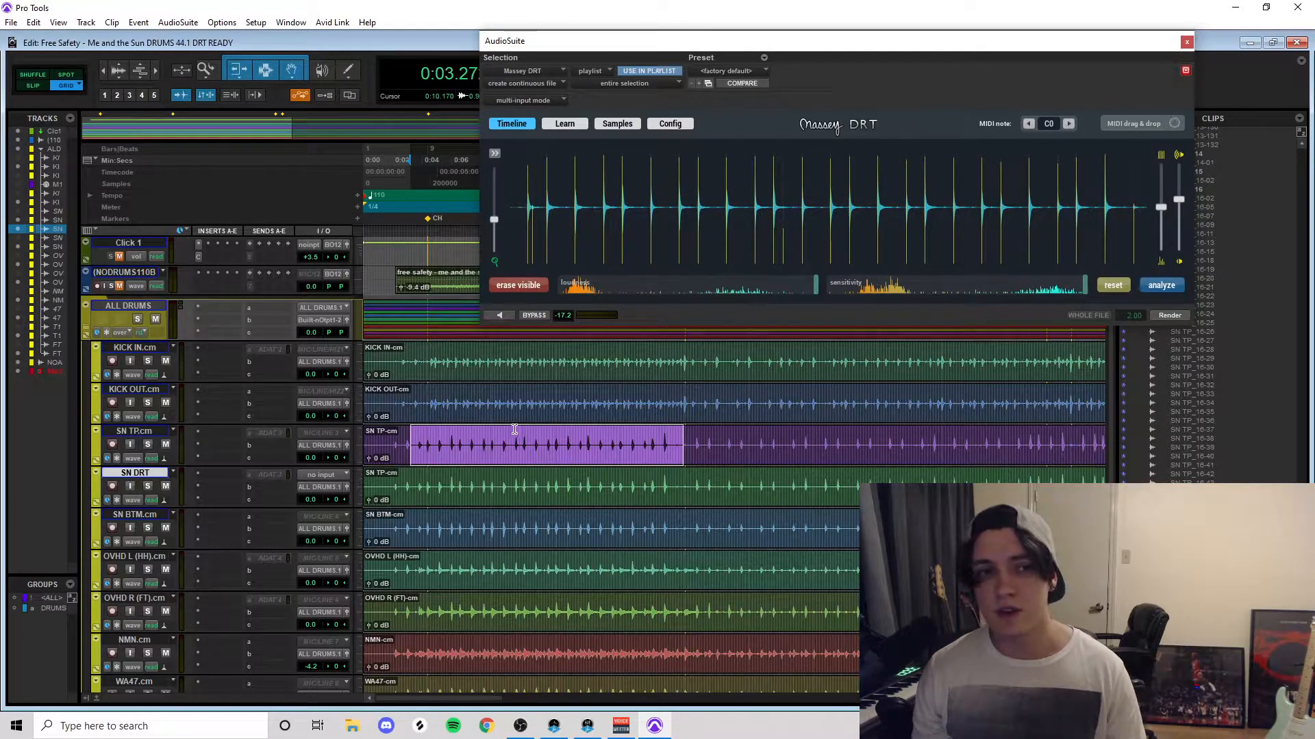
pyautogui.click(437, 439)
pyautogui.press('t')
pyautogui.press('t')
pyautogui.press('t')
pyautogui.click(478, 429)
pyautogui.click(510, 430)
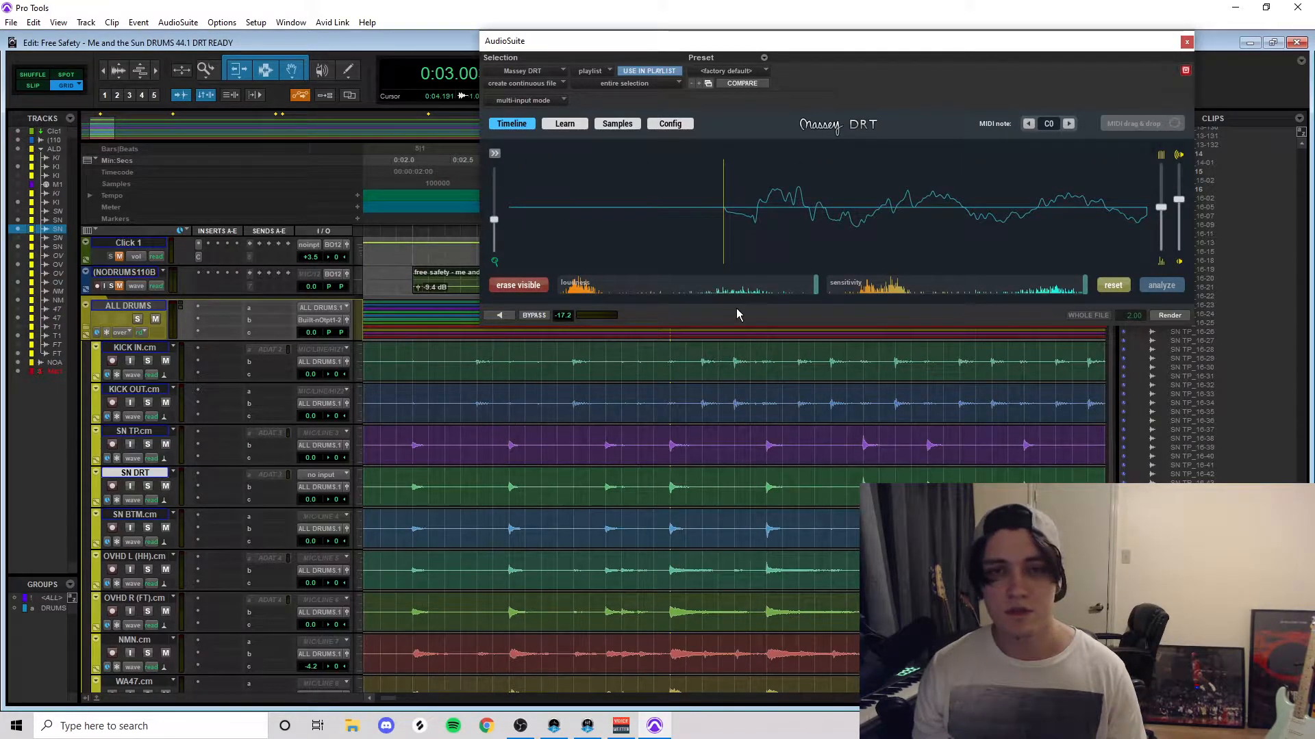
pyautogui.click(604, 429)
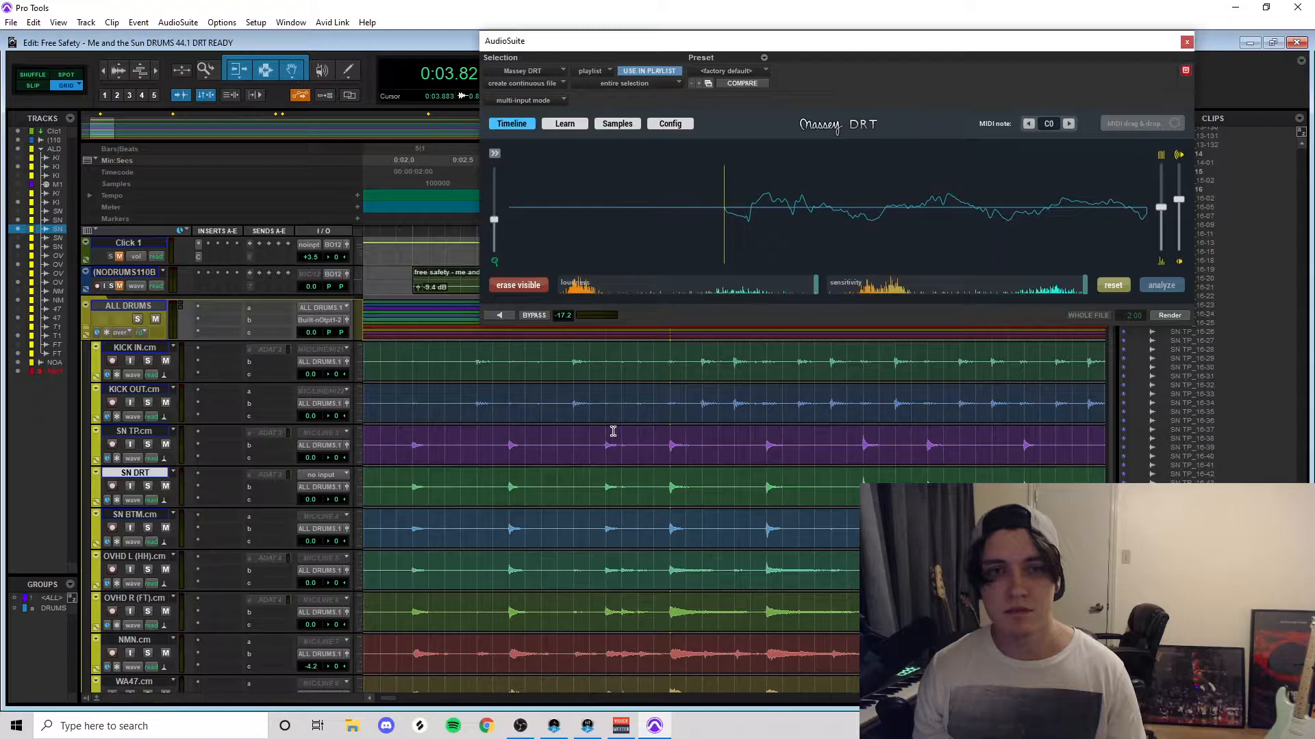
pyautogui.press('space')
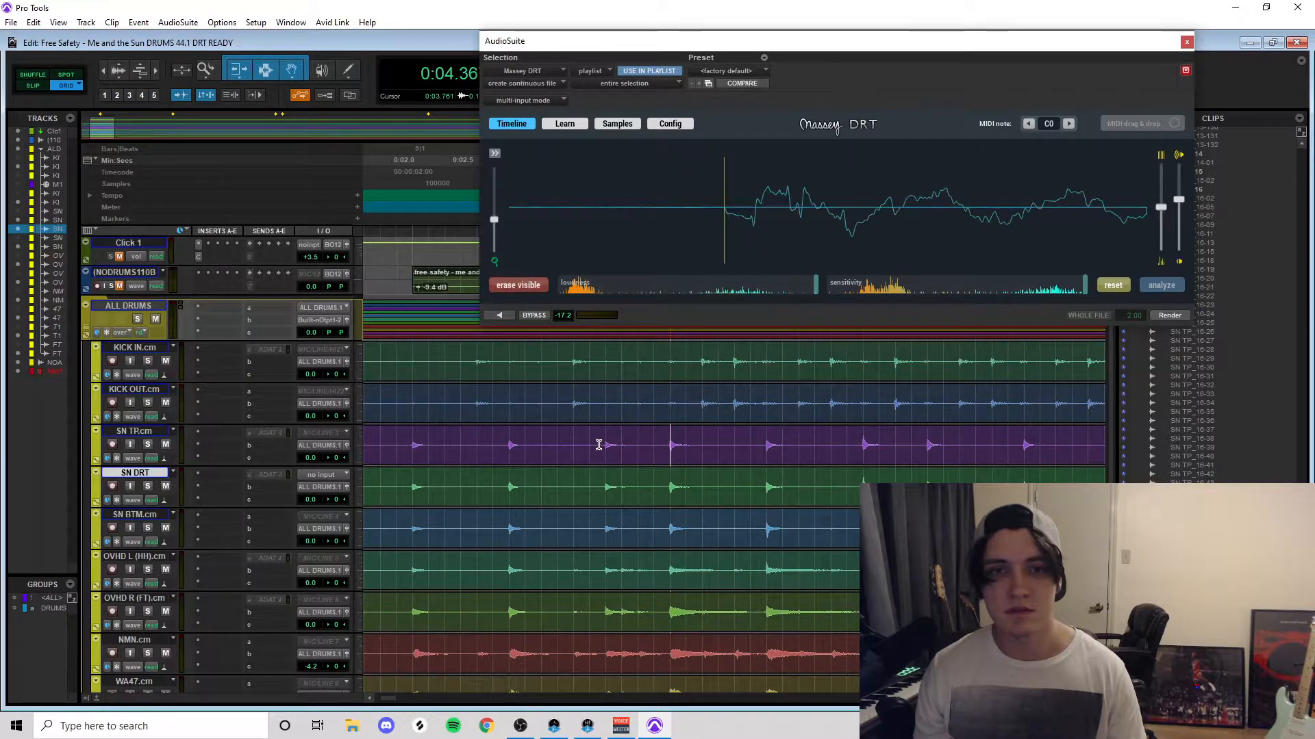
# Step: Select a single snare hit about 4.2 seconds into the SN TP.cm track and have DRT learn it
pyautogui.moveTo(654, 432); pyautogui.dragTo(750, 433)
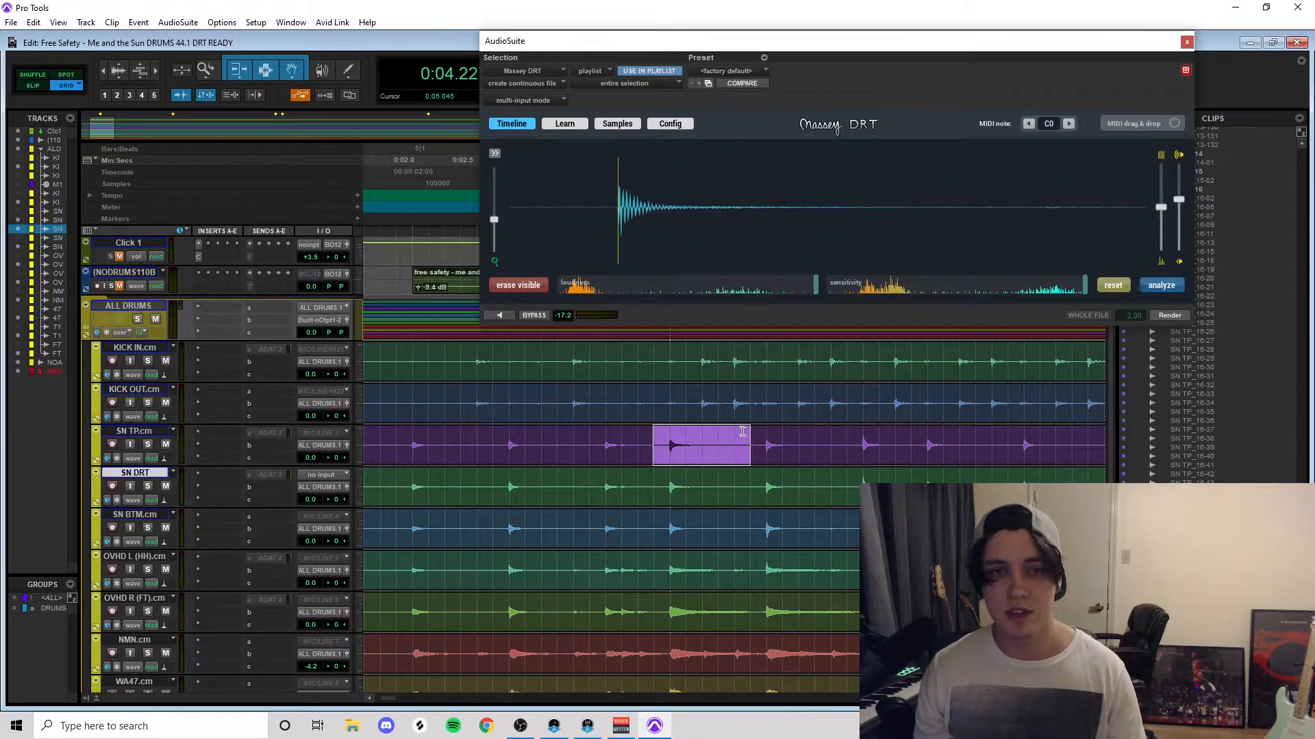
pyautogui.click(574, 128)
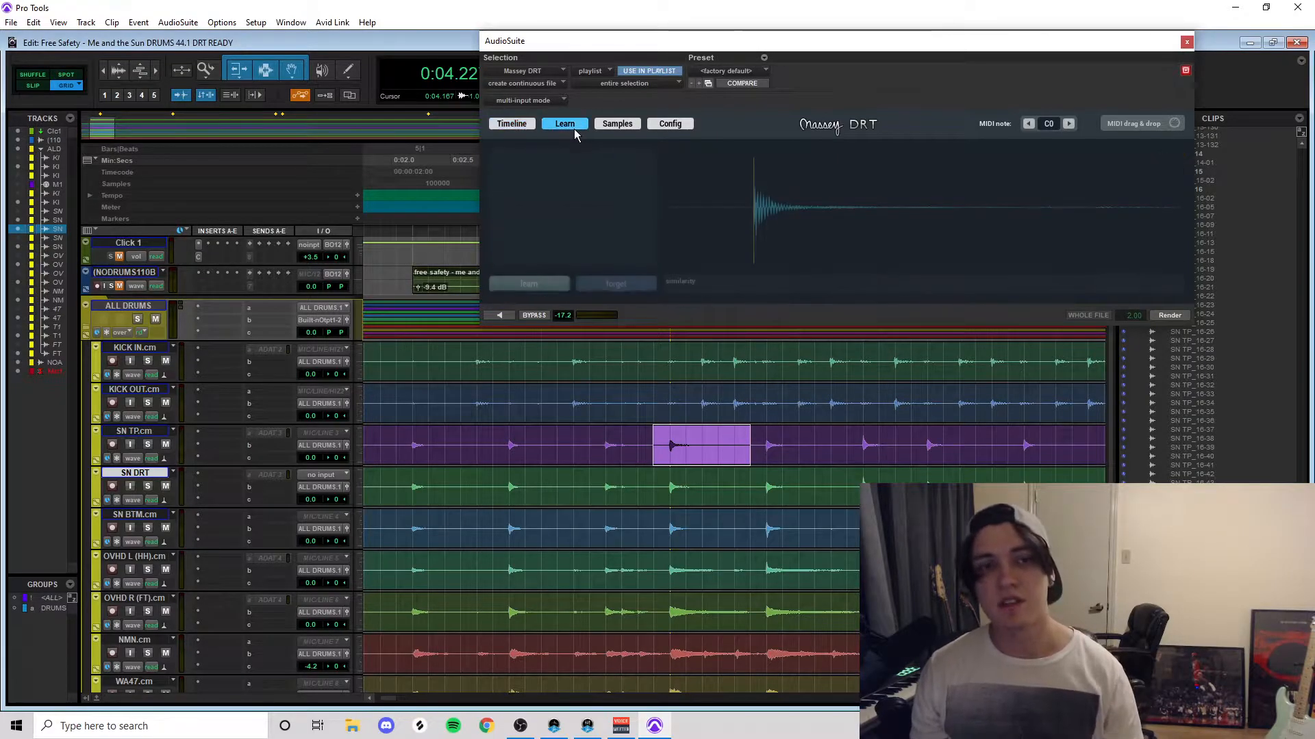
pyautogui.click(539, 285)
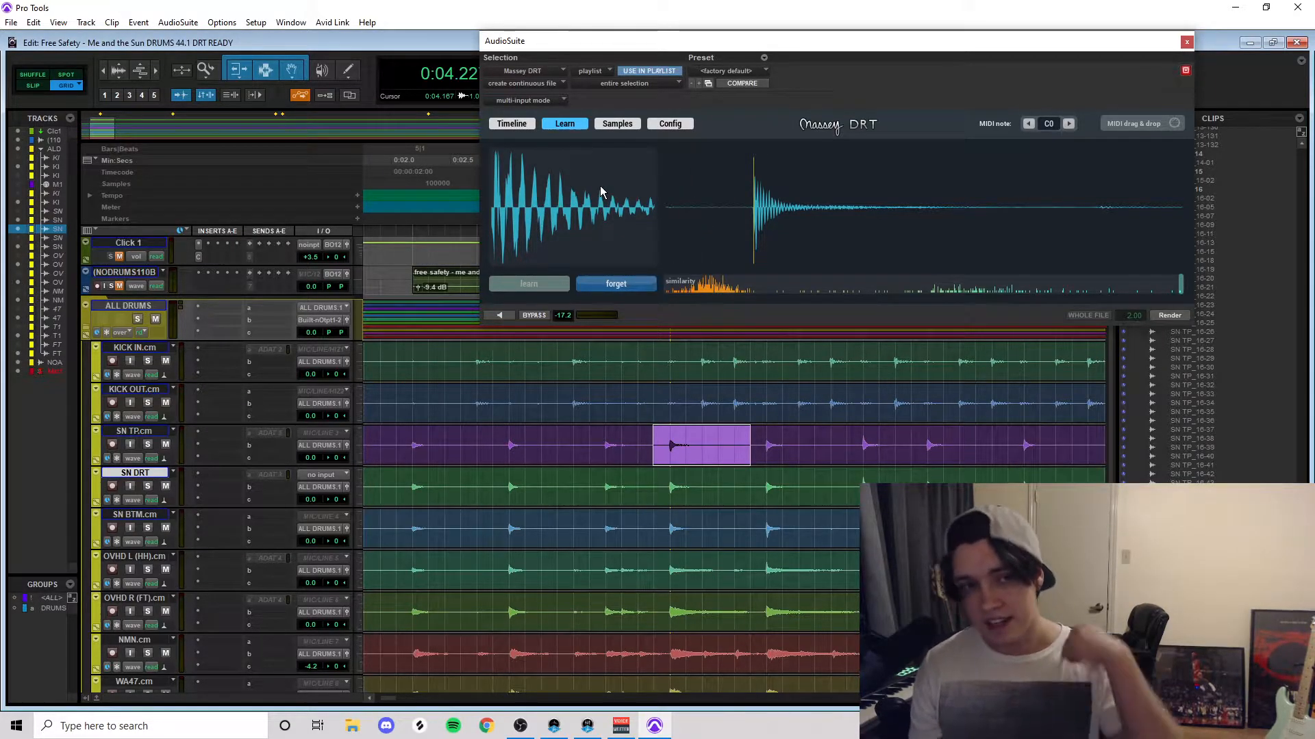
# Step: Select the opening snare section on SN TP.cm in the DRT timeline, lower the sensitivity threshold and raise both trigger level sliders
pyautogui.click(511, 124)
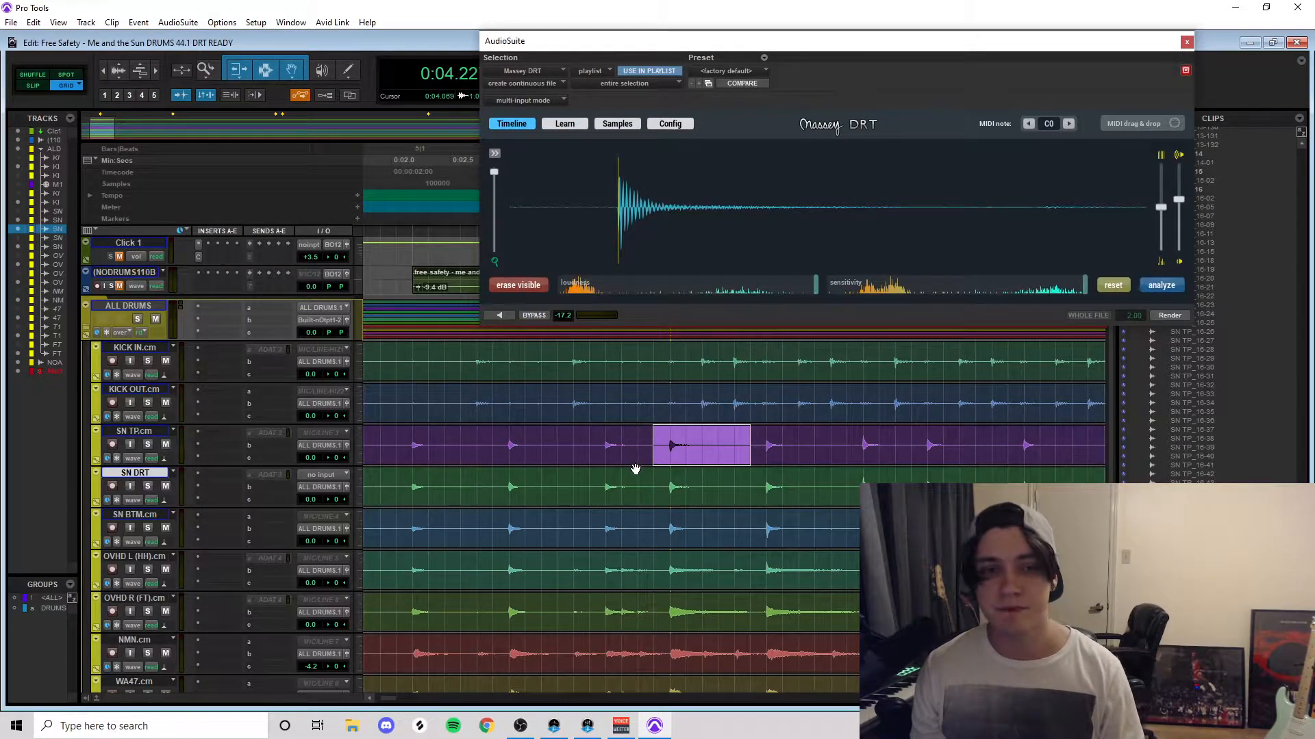
pyautogui.click(635, 465)
pyautogui.press('r')
pyautogui.press('r')
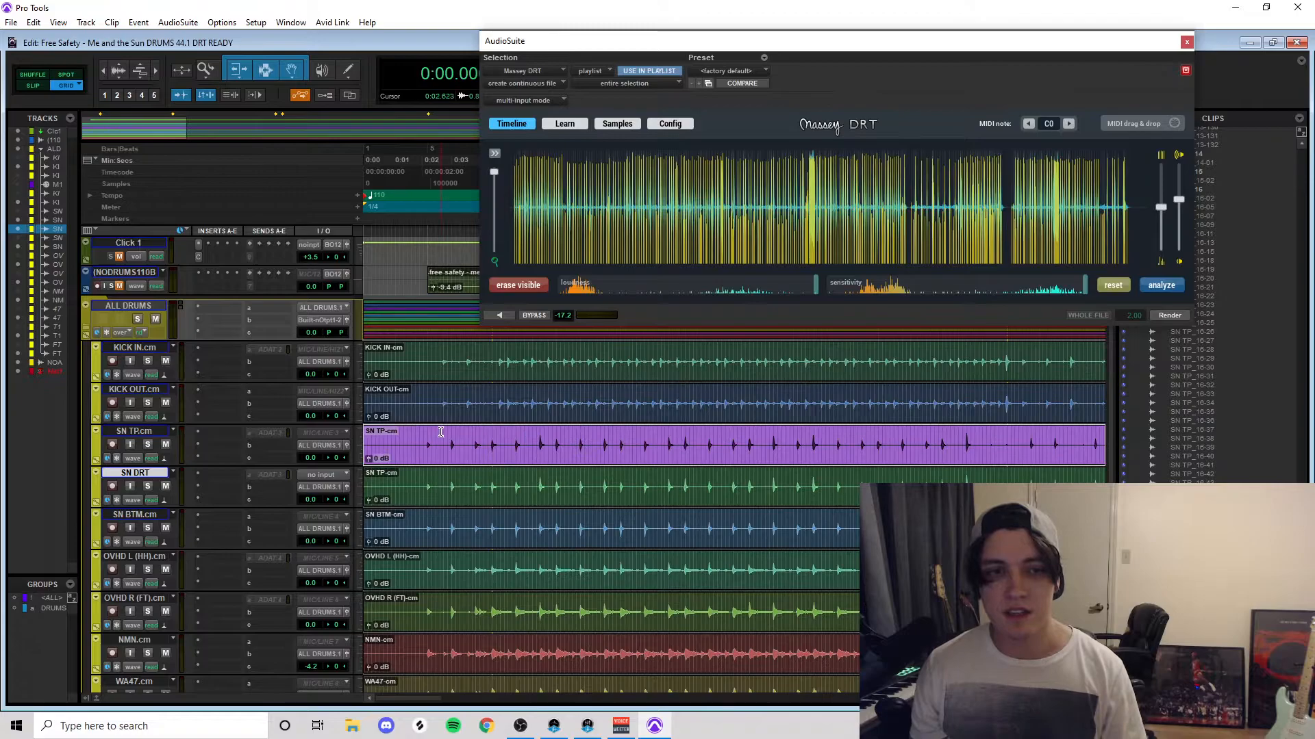
pyautogui.moveTo(441, 432); pyautogui.dragTo(972, 448)
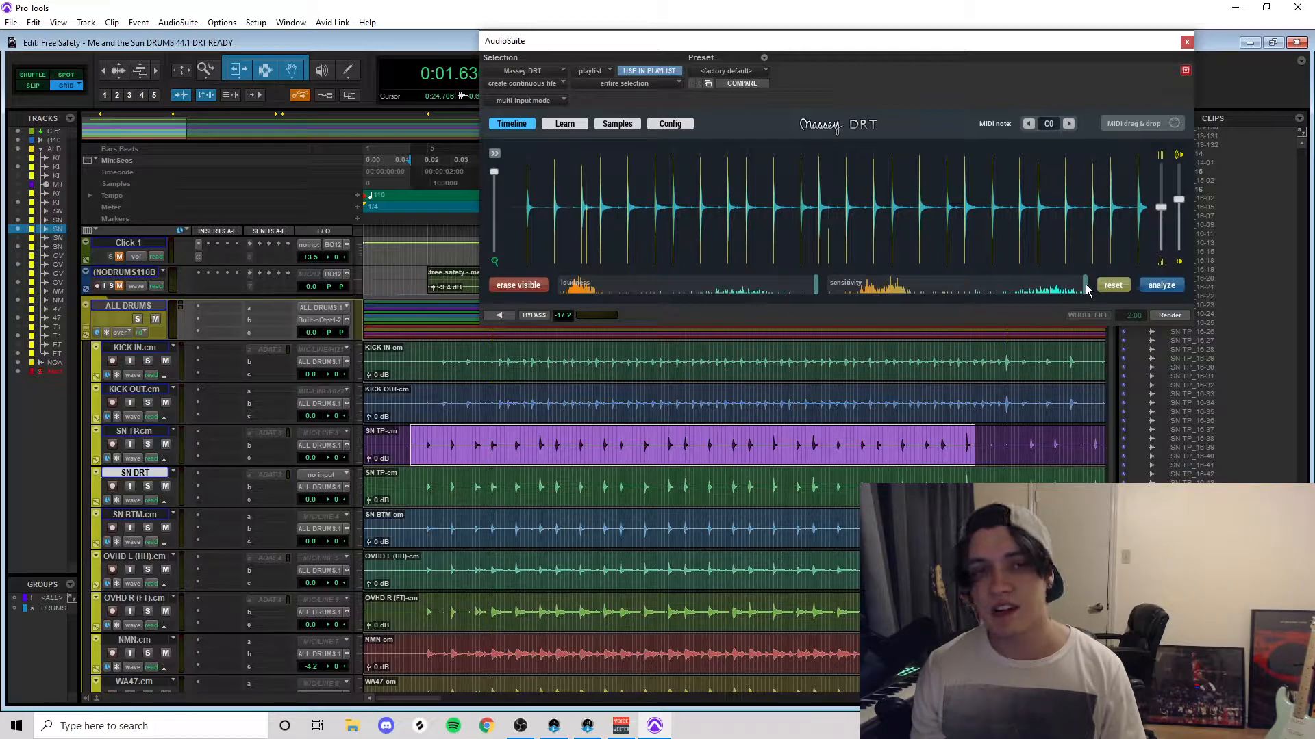
pyautogui.moveTo(1086, 285); pyautogui.dragTo(997, 294)
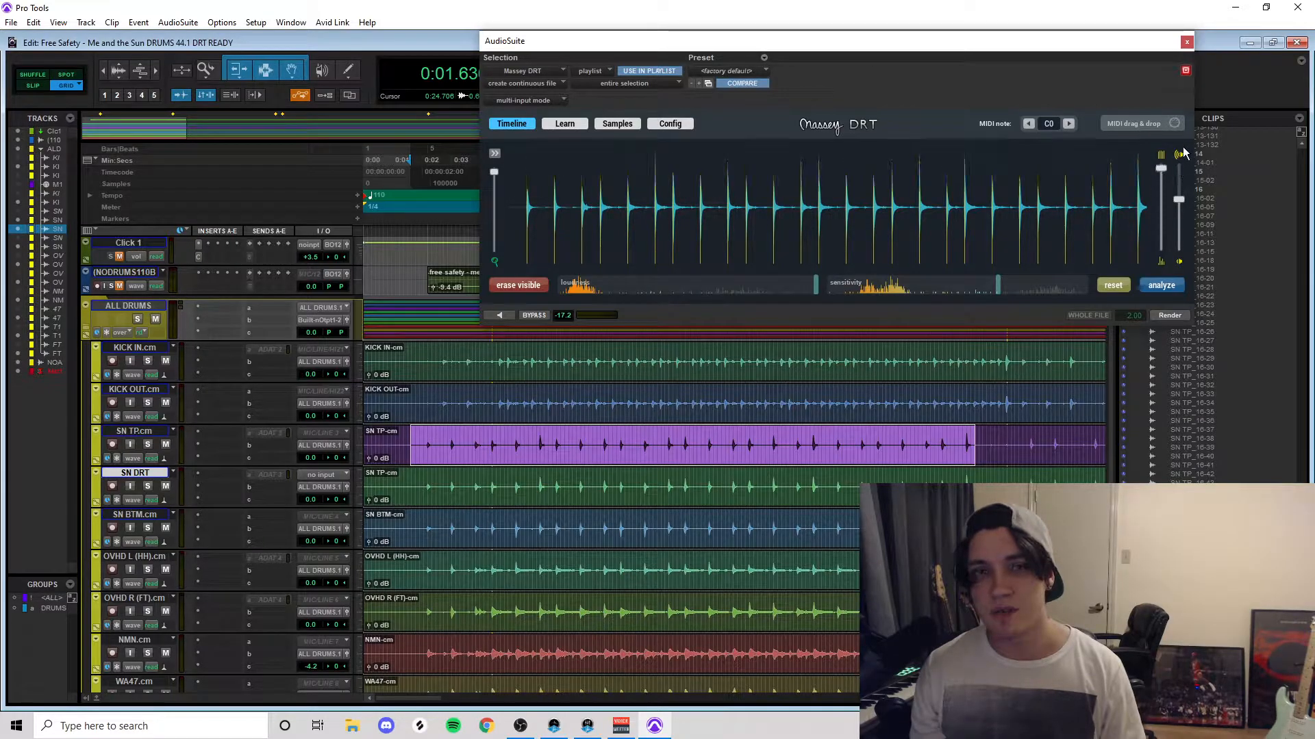
pyautogui.moveTo(1178, 199); pyautogui.dragTo(1178, 168)
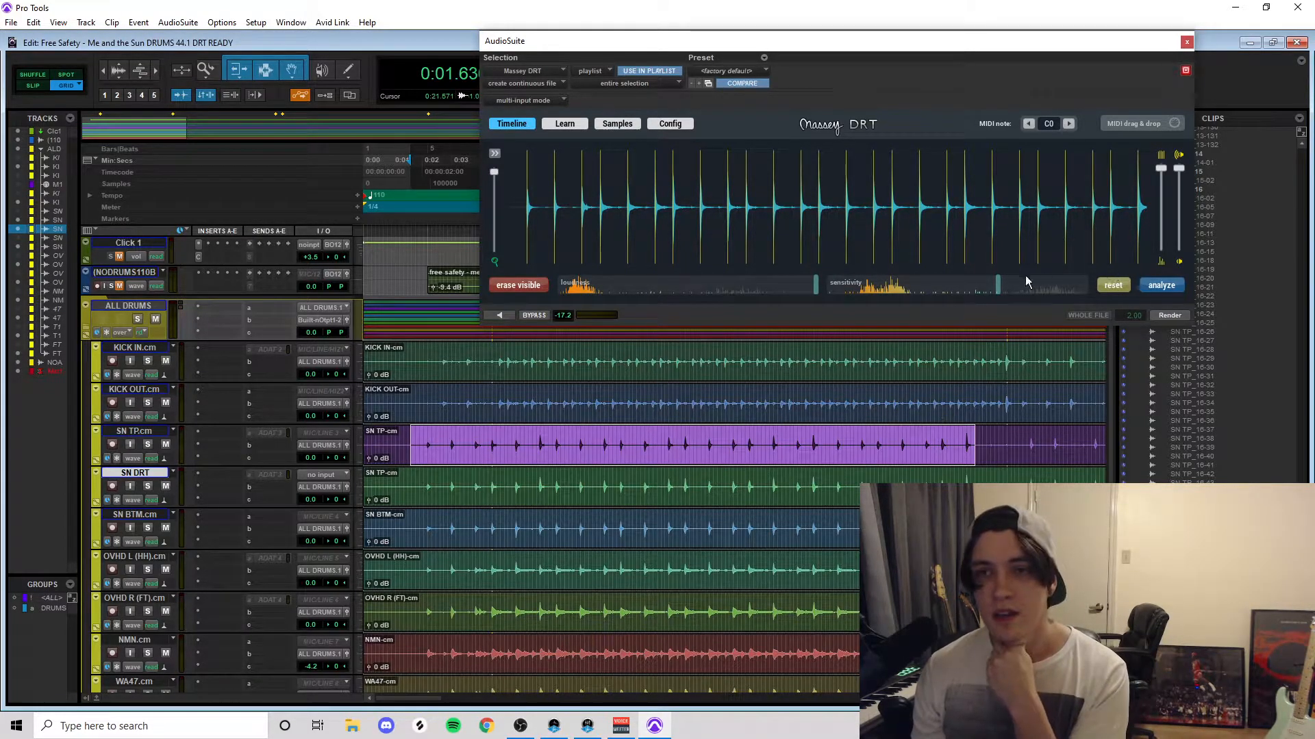
# Step: Delete the extra trigger just before the last hit of the SN TP.cm snare fill at about 1:21
pyautogui.moveTo(1005, 441); pyautogui.dragTo(933, 438)
pyautogui.moveTo(694, 441); pyautogui.dragTo(856, 429)
pyautogui.moveTo(612, 432); pyautogui.dragTo(688, 432)
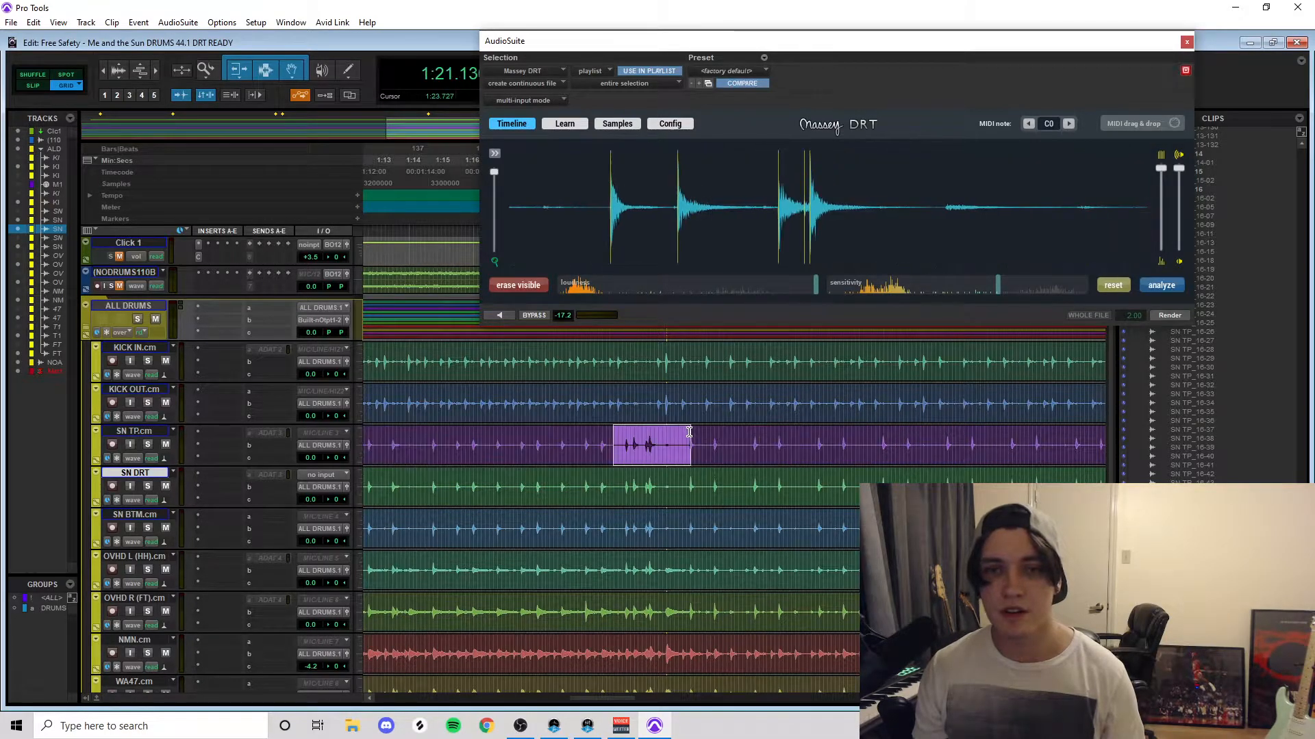
pyautogui.click(799, 157)
pyautogui.click(804, 158)
# Step: Check the detected triggers on SN TP.cm from about 1:27, through the fill at 1:55 and the bars from 1:58
pyautogui.moveTo(800, 443); pyautogui.dragTo(1042, 444)
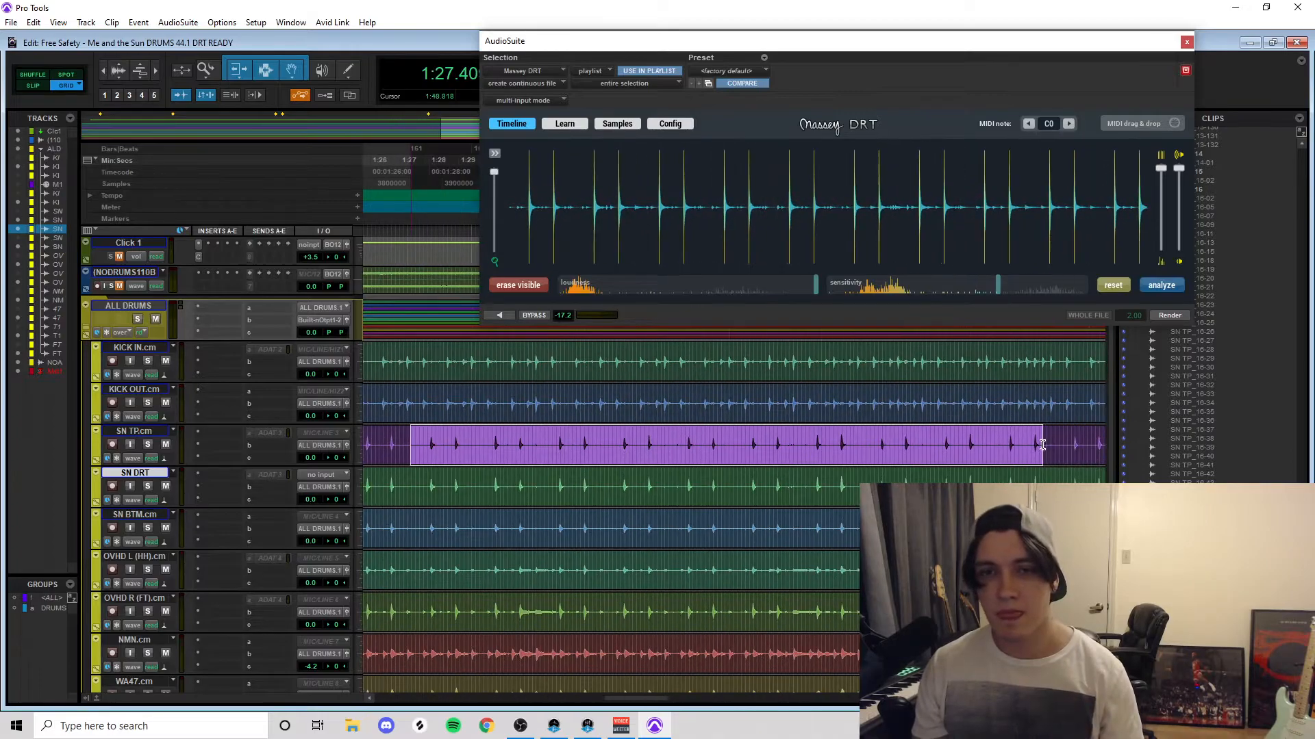
pyautogui.moveTo(860, 439); pyautogui.dragTo(933, 433)
pyautogui.moveTo(801, 438); pyautogui.dragTo(878, 433)
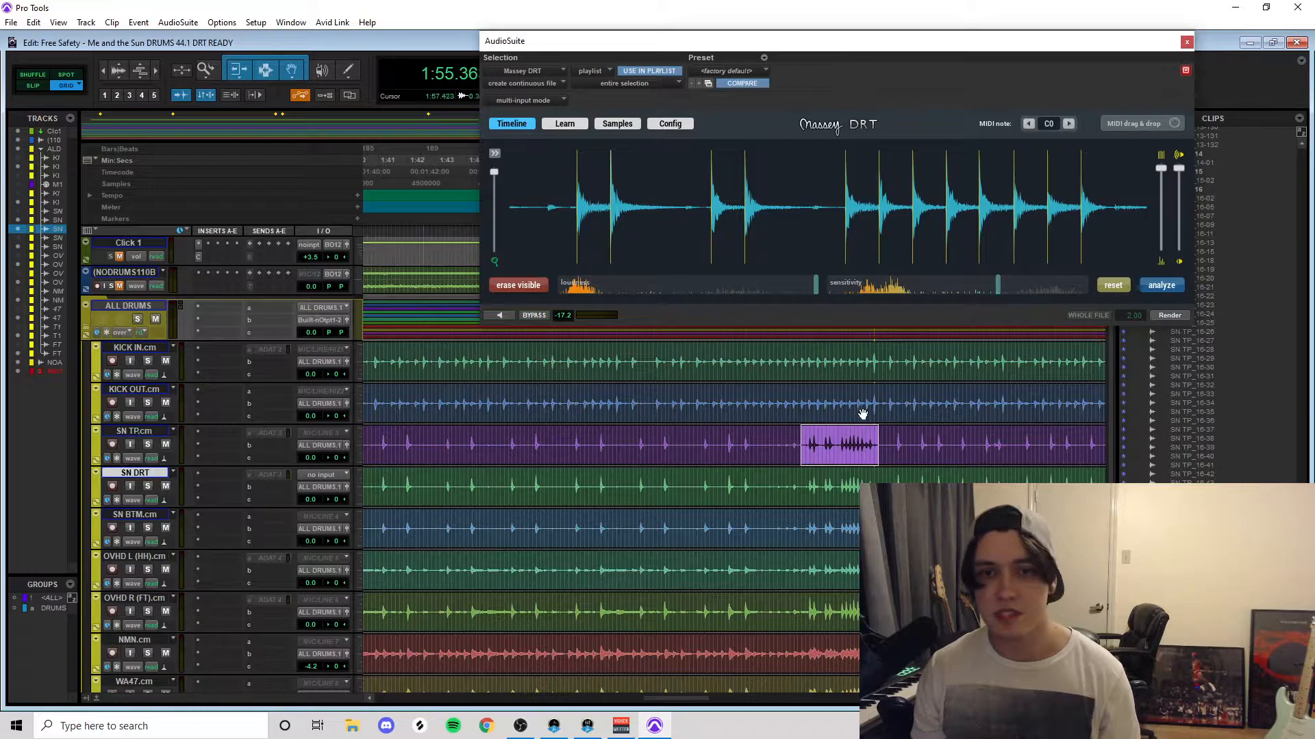
pyautogui.moveTo(889, 435); pyautogui.dragTo(1074, 434)
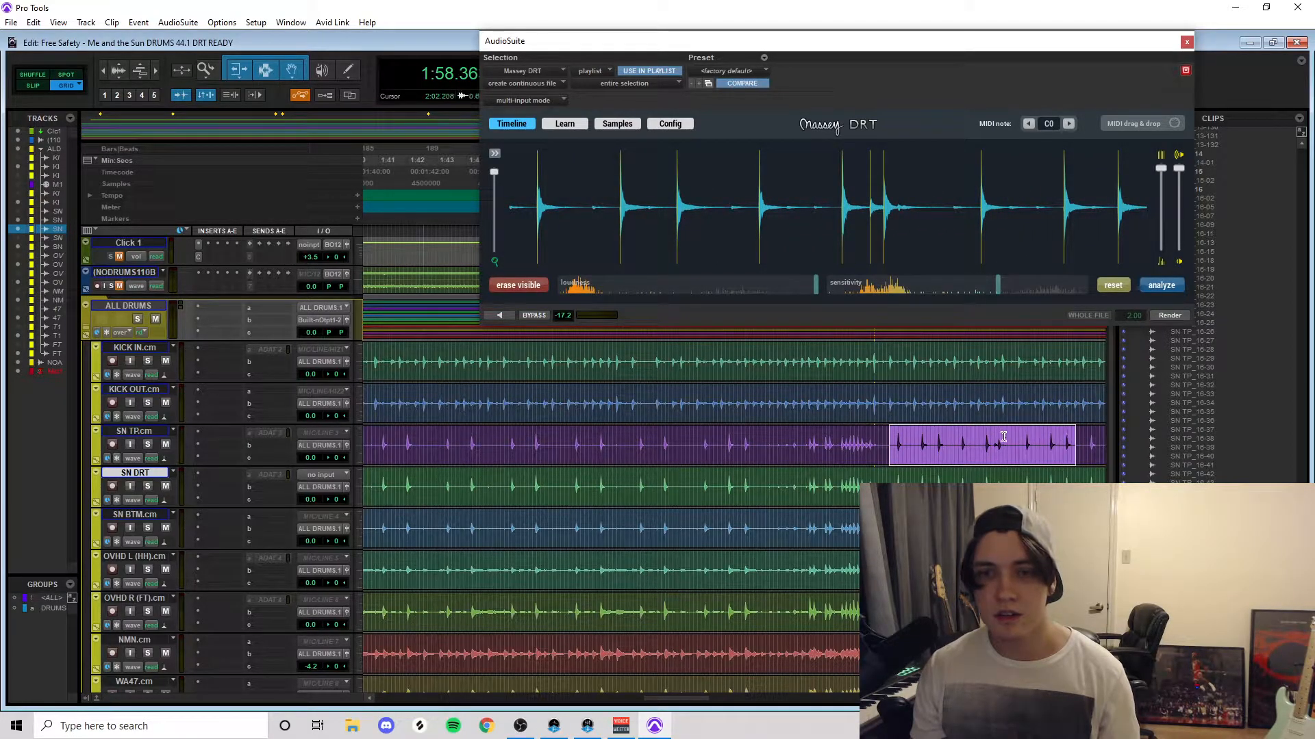
# Step: Play back the drums around 2:01 and inspect the trigger on the softer hit in the SN TP.cm passage
pyautogui.click(975, 445)
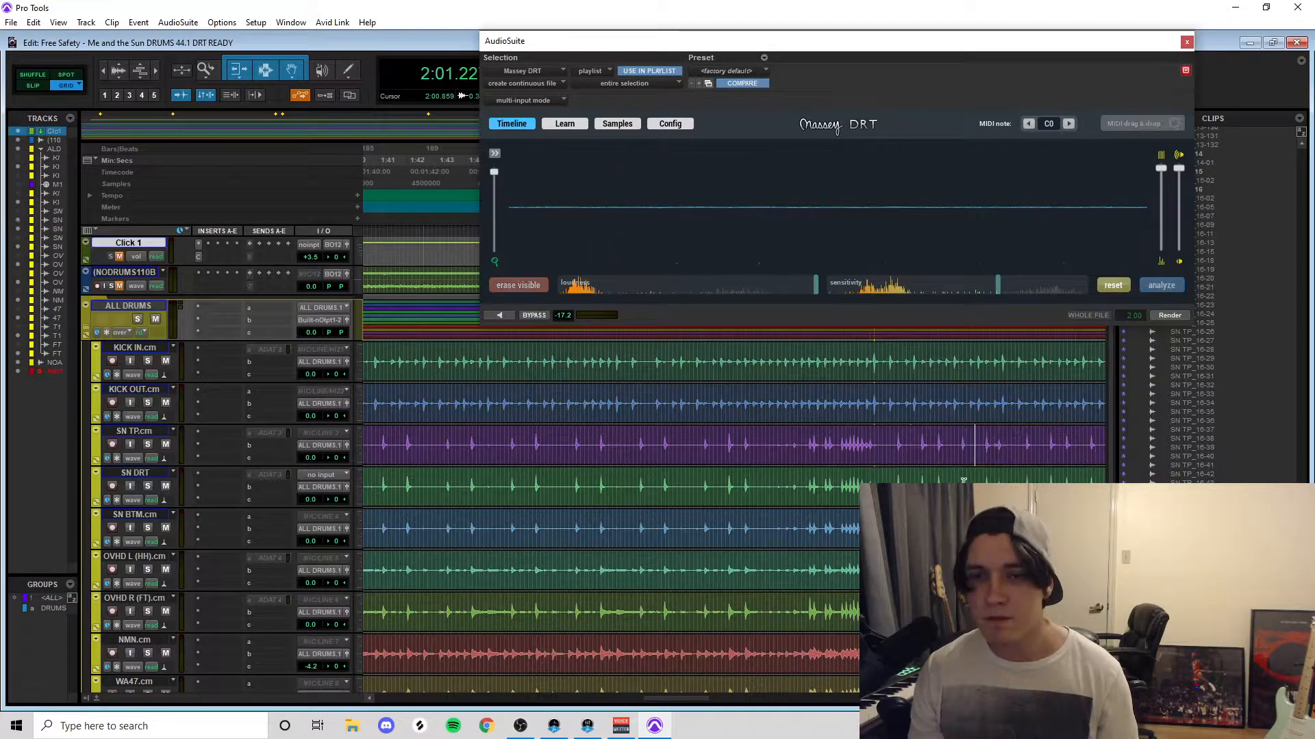
pyautogui.press('space')
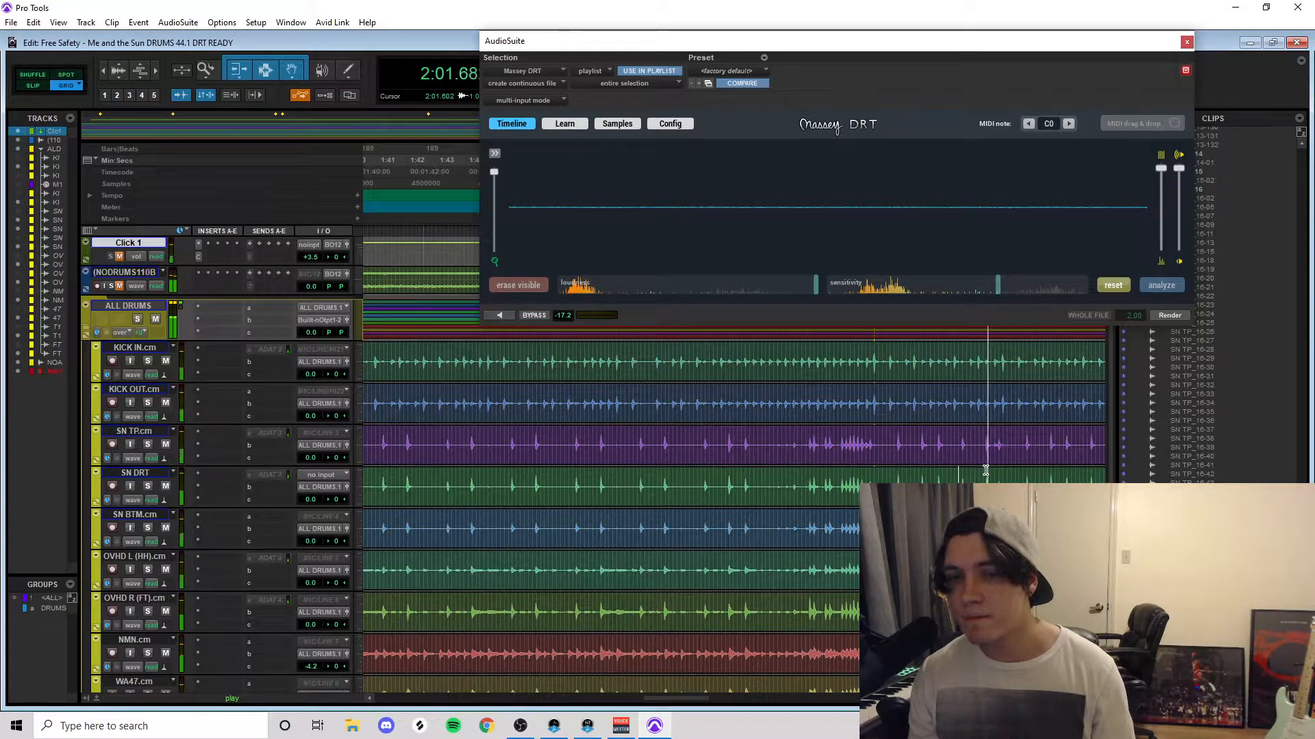
pyautogui.press('space')
pyautogui.moveTo(984, 444); pyautogui.dragTo(1025, 475)
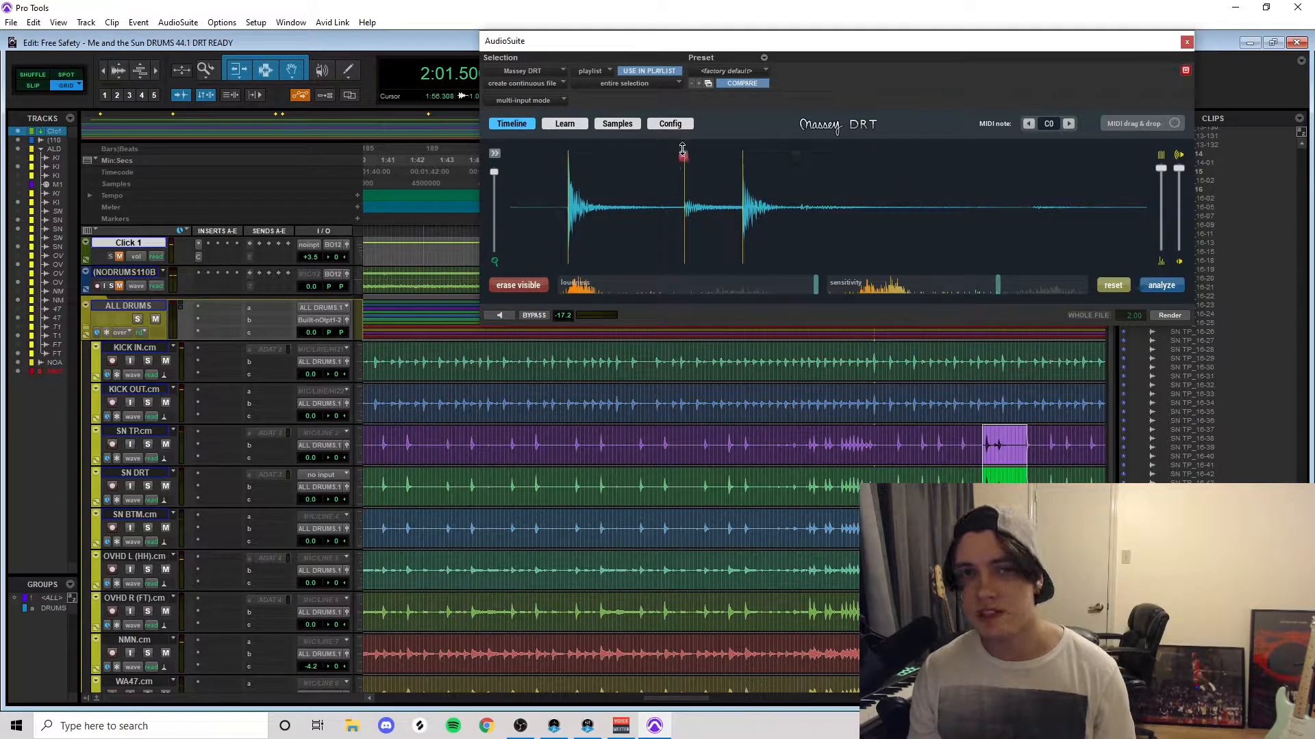
pyautogui.click(974, 439)
pyautogui.press('space')
# Step: Check the snare triggers on SN TP.cm in the sections starting at about 2:06, 2:10 and 2:19
pyautogui.moveTo(1018, 443); pyautogui.dragTo(984, 471)
pyautogui.press('r')
pyautogui.press('r')
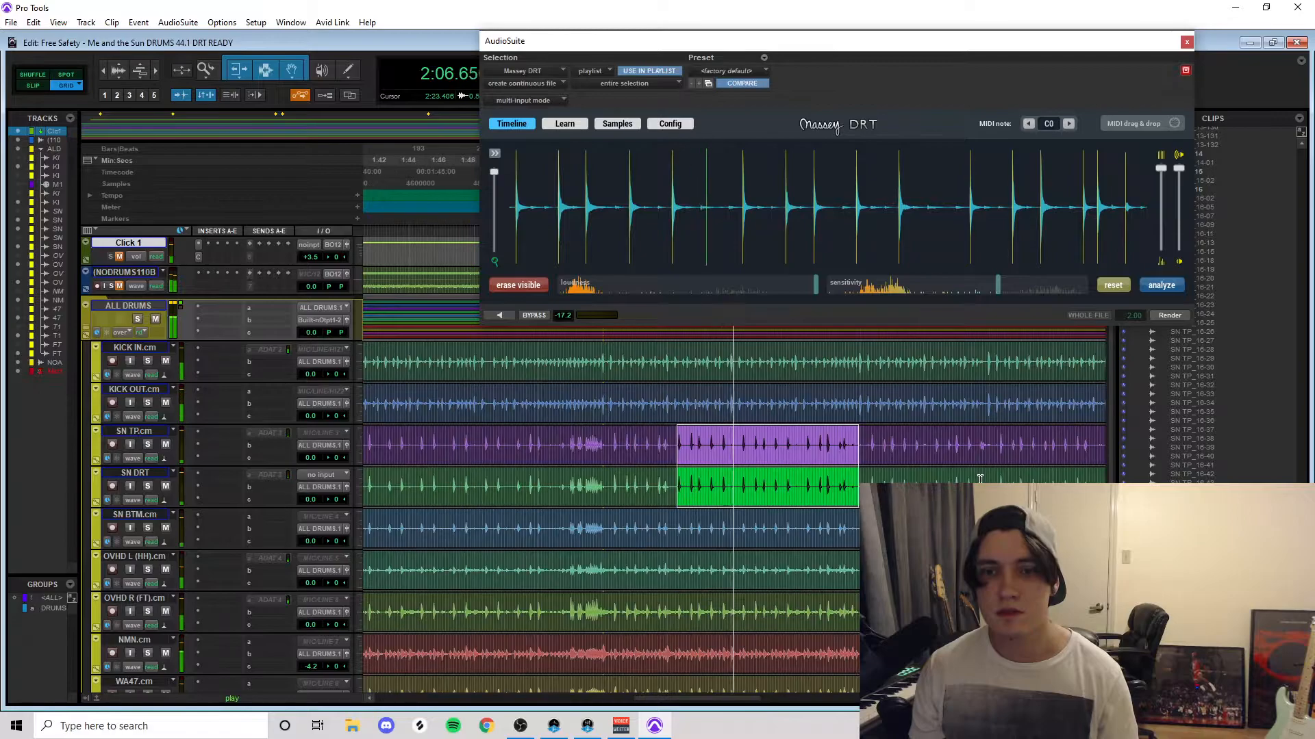
pyautogui.moveTo(799, 445); pyautogui.dragTo(940, 483)
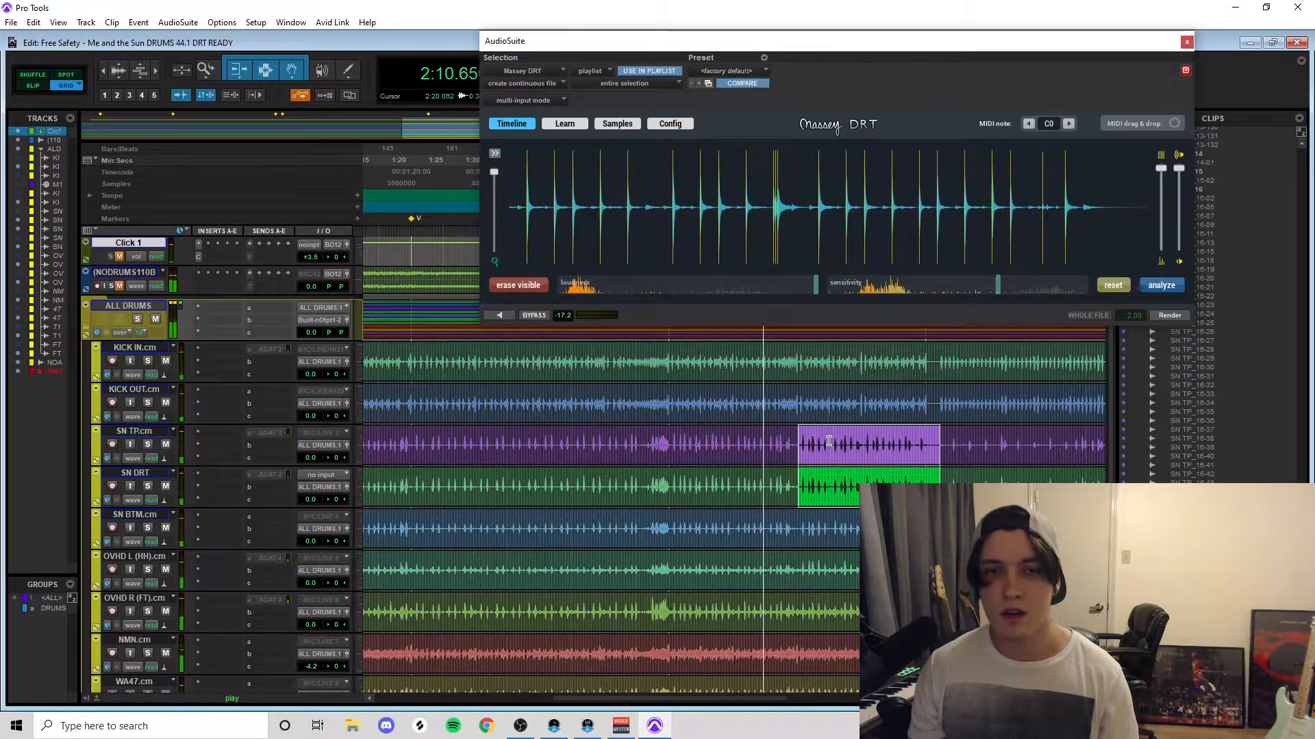
pyautogui.moveTo(825, 438); pyautogui.dragTo(870, 483)
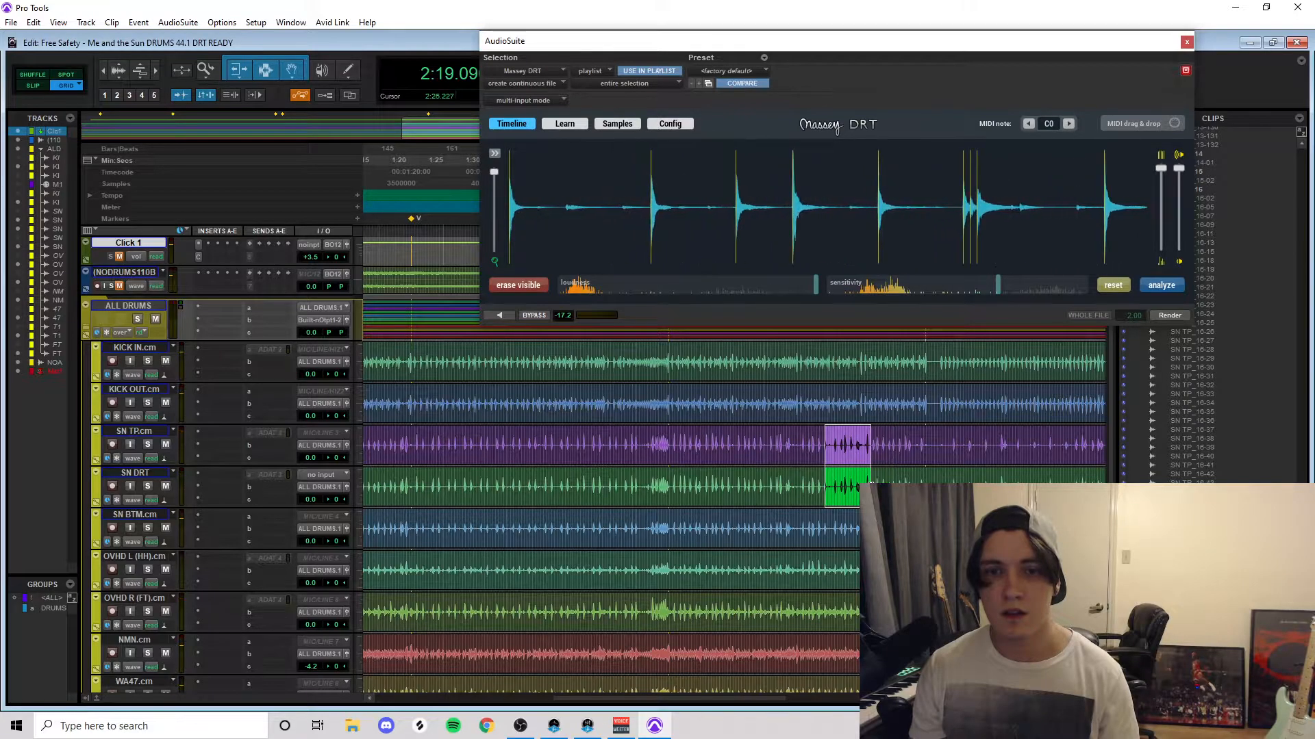
# Step: Isolate the quick three-hit snare fill at about 2:23 on SN TP.cm and play back the drums leading into it
pyautogui.click(854, 452)
pyautogui.click(852, 439)
pyautogui.press('t')
pyautogui.press('t')
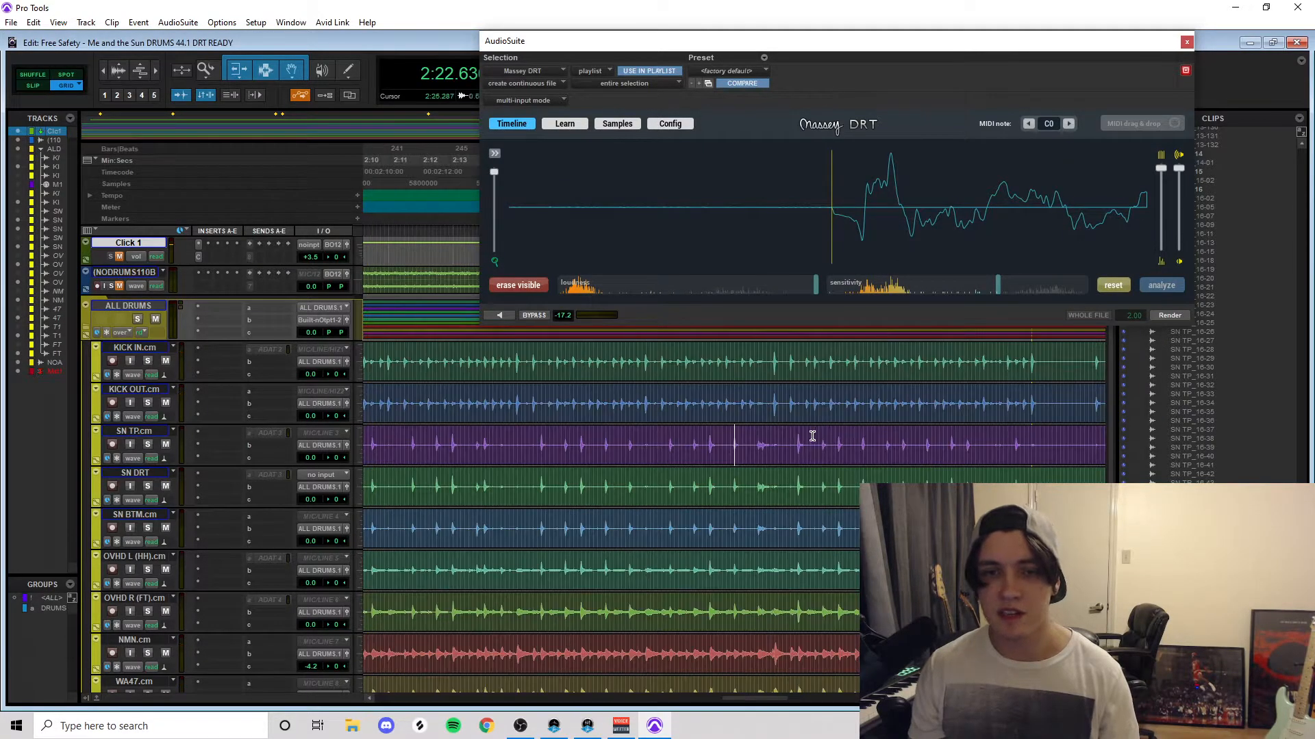
pyautogui.moveTo(734, 433); pyautogui.dragTo(786, 479)
pyautogui.press('t')
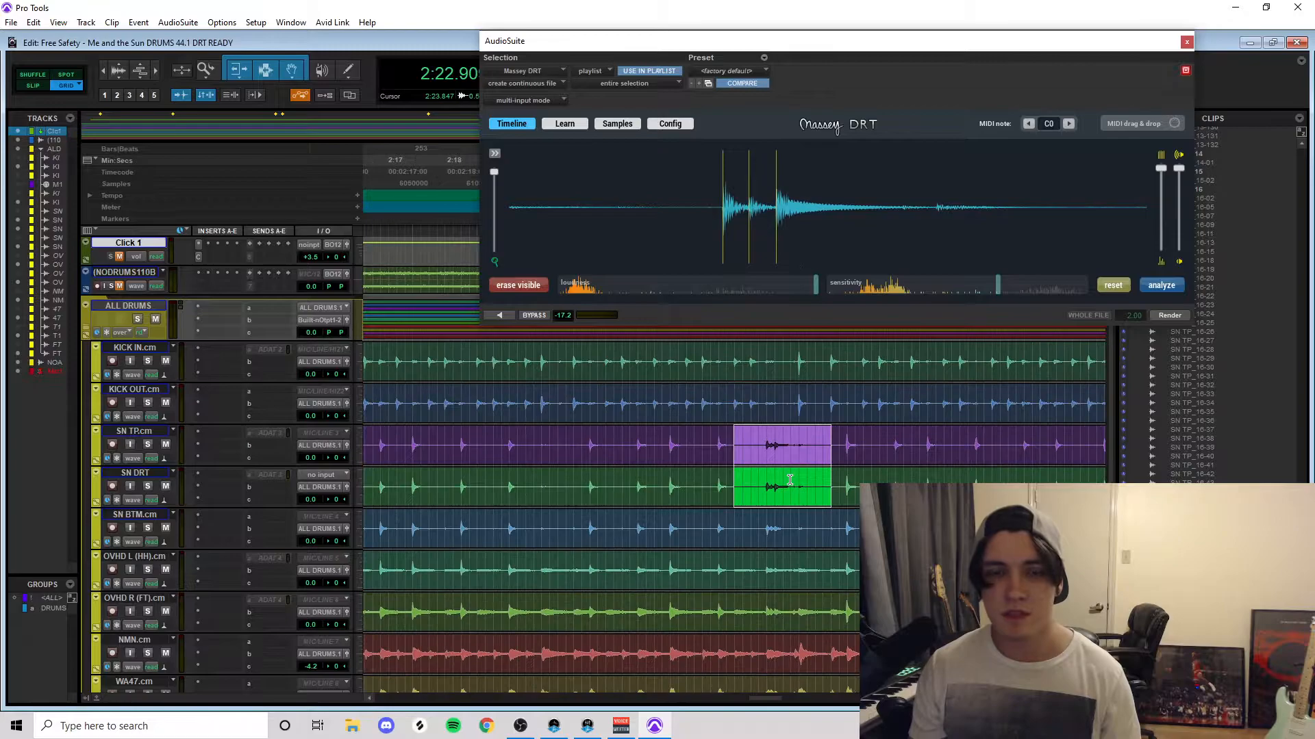
pyautogui.click(722, 435)
pyautogui.press('space')
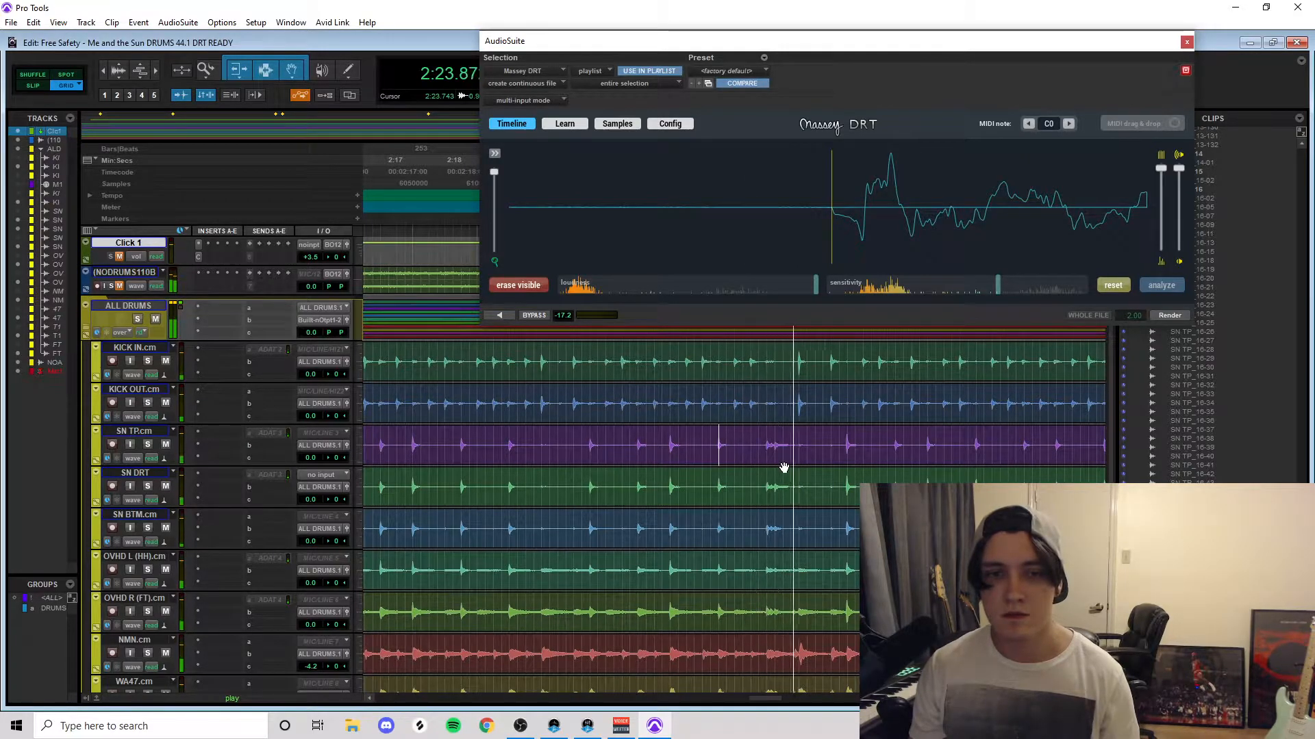
# Step: Replay the fill at about 2:23 and inspect the triggers on its three snare hits
pyautogui.press('space')
pyautogui.press('space')
pyautogui.press('space')
pyautogui.moveTo(758, 434); pyautogui.dragTo(789, 488)
pyautogui.press('r')
pyautogui.press('r')
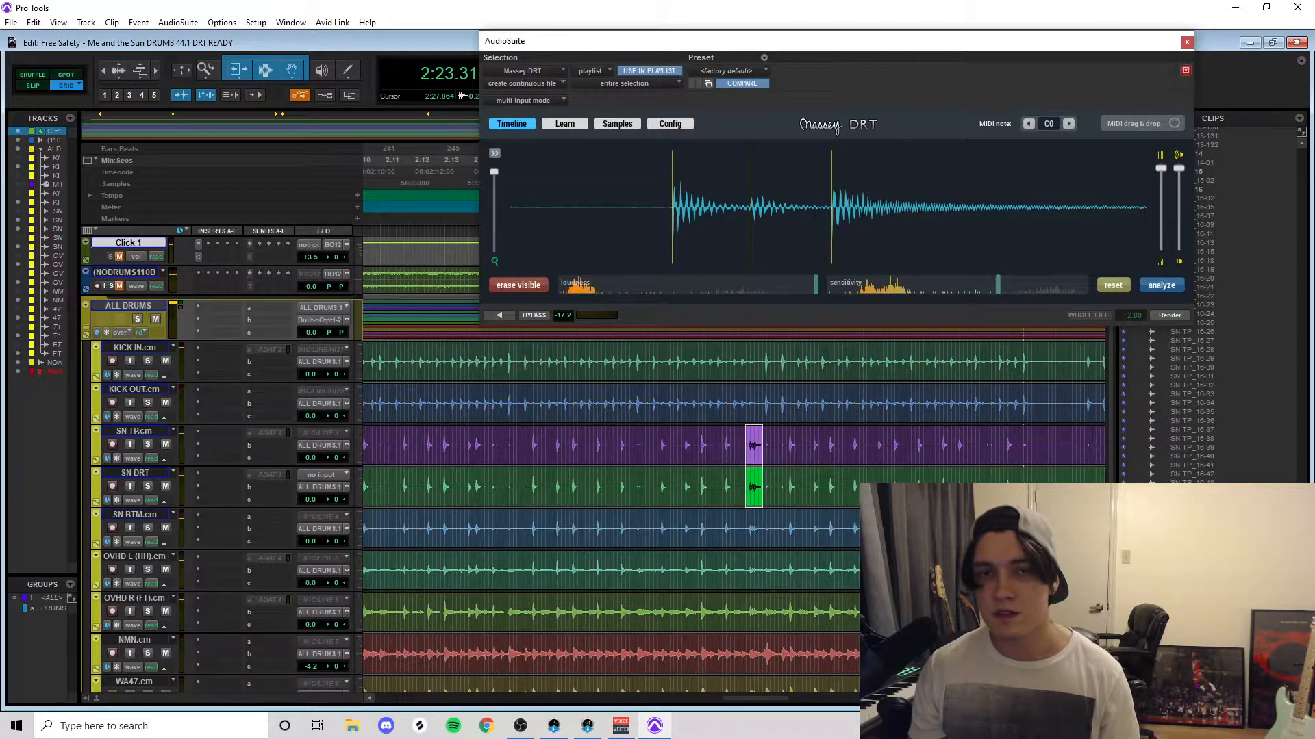
# Step: Delete the stray trigger on the quiet bleed in the SN TP.cm passage starting at about 2:29
pyautogui.moveTo(753, 437); pyautogui.dragTo(886, 487)
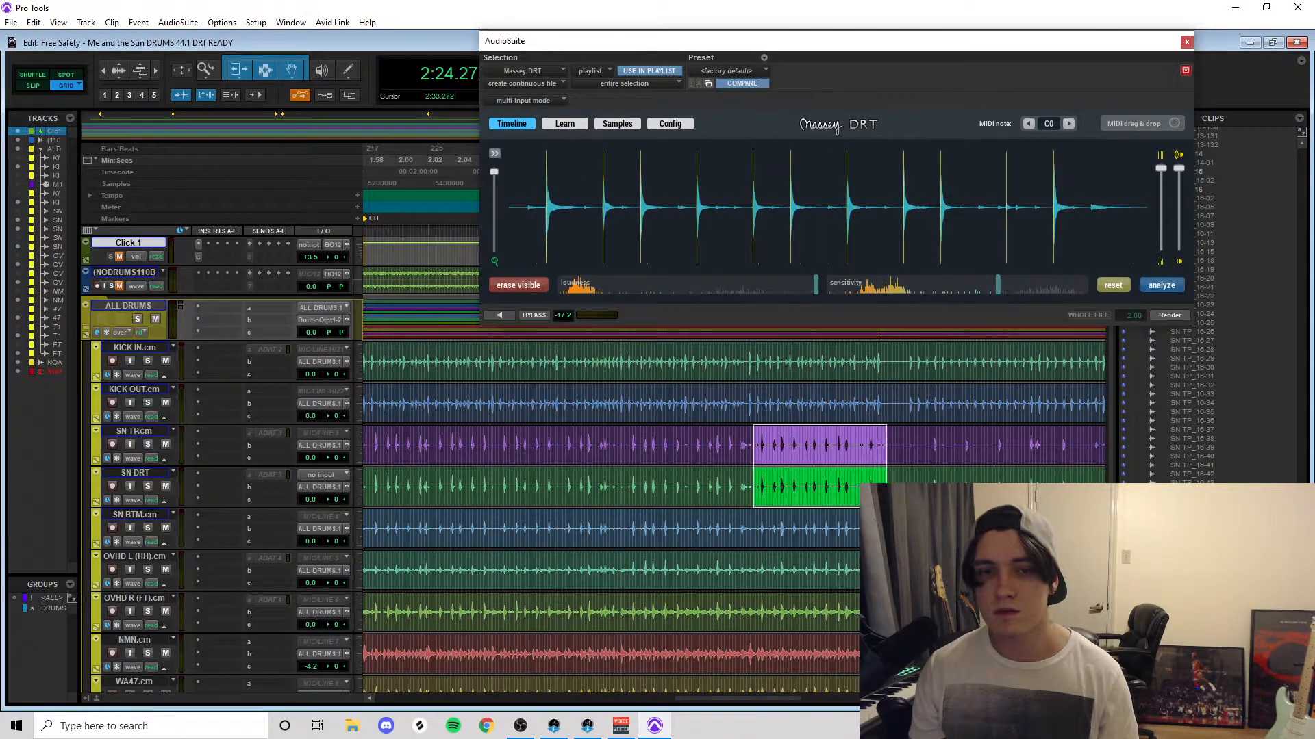
pyautogui.doubleClick(856, 444)
pyautogui.moveTo(830, 440); pyautogui.dragTo(892, 490)
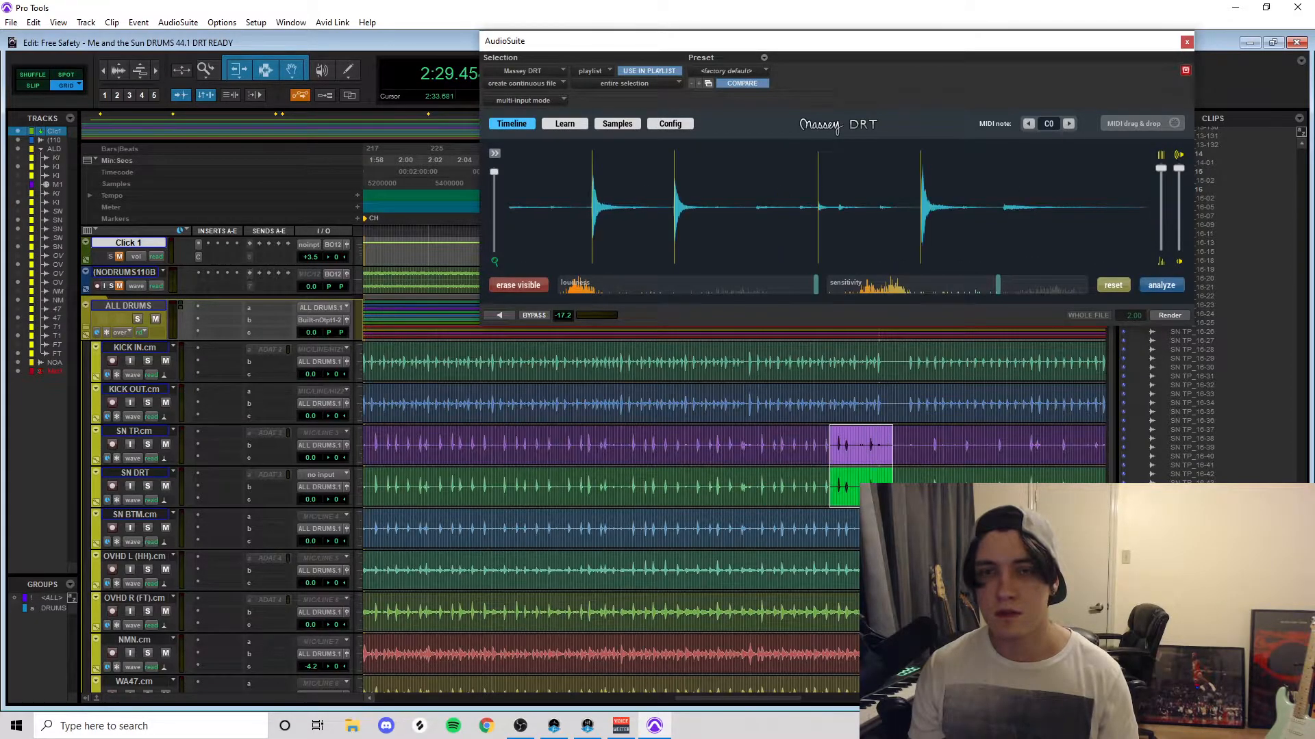
pyautogui.click(818, 158)
# Step: Delete the stray trigger in the quiet gap toward the end of the SN TP.cm passage starting at about 3:41
pyautogui.moveTo(921, 440); pyautogui.dragTo(1080, 475)
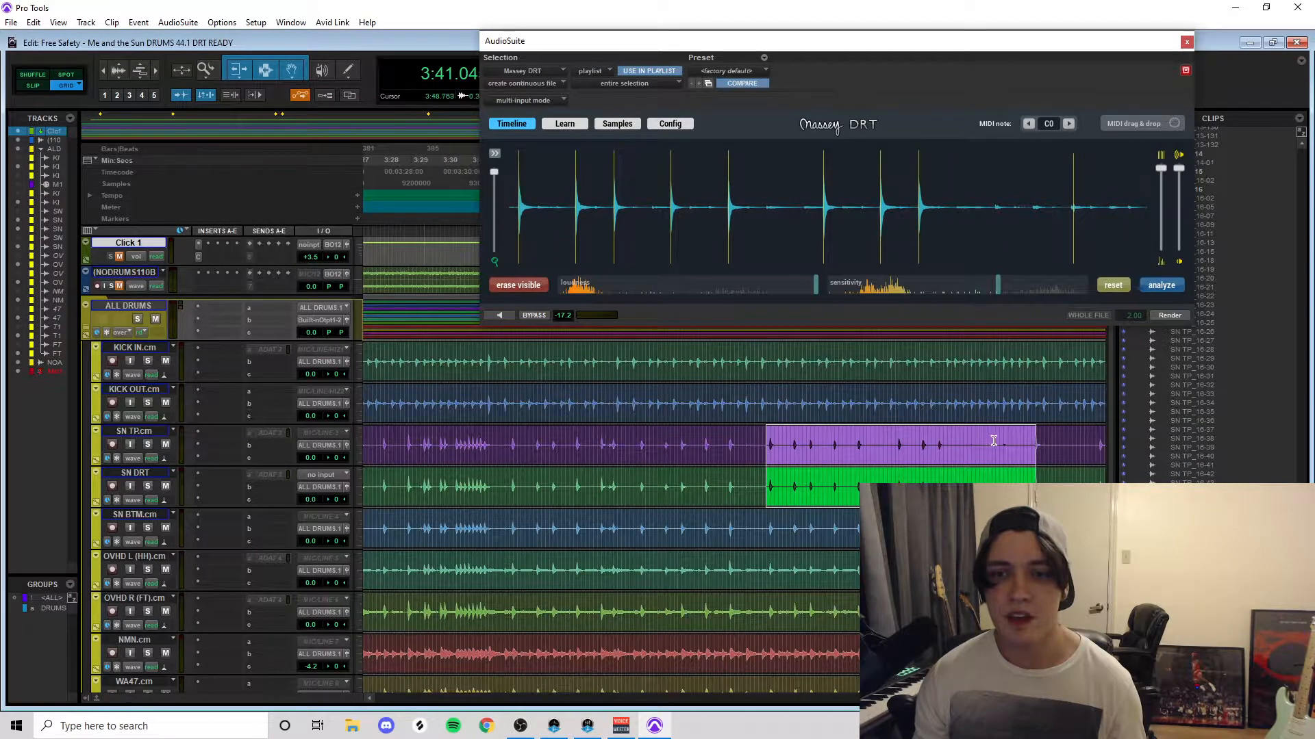
pyautogui.moveTo(993, 441); pyautogui.dragTo(1084, 474)
pyautogui.click(598, 164)
# Step: Play back the song's ending and delete the stray trigger just past the final snare hit at about 3:56
pyautogui.press('r')
pyautogui.moveTo(898, 443); pyautogui.dragTo(1021, 445)
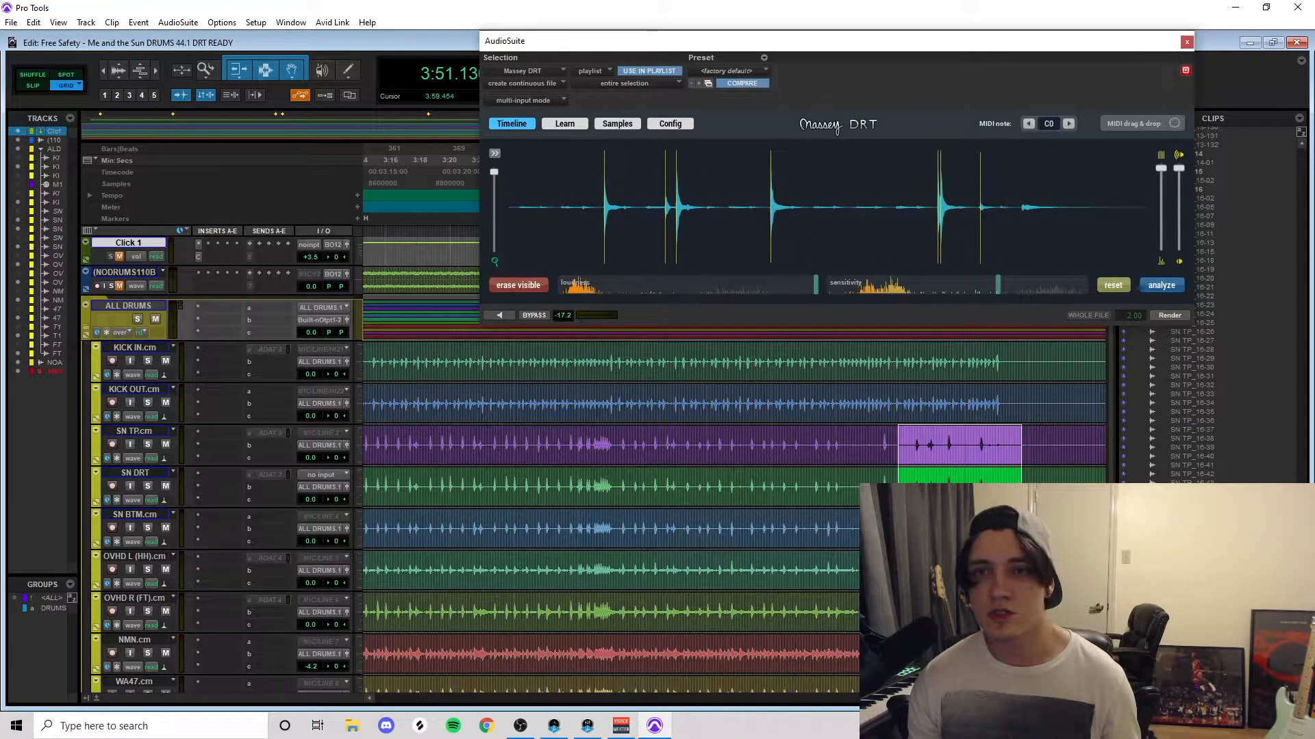
pyautogui.click(971, 442)
pyautogui.press('t')
pyautogui.press('space')
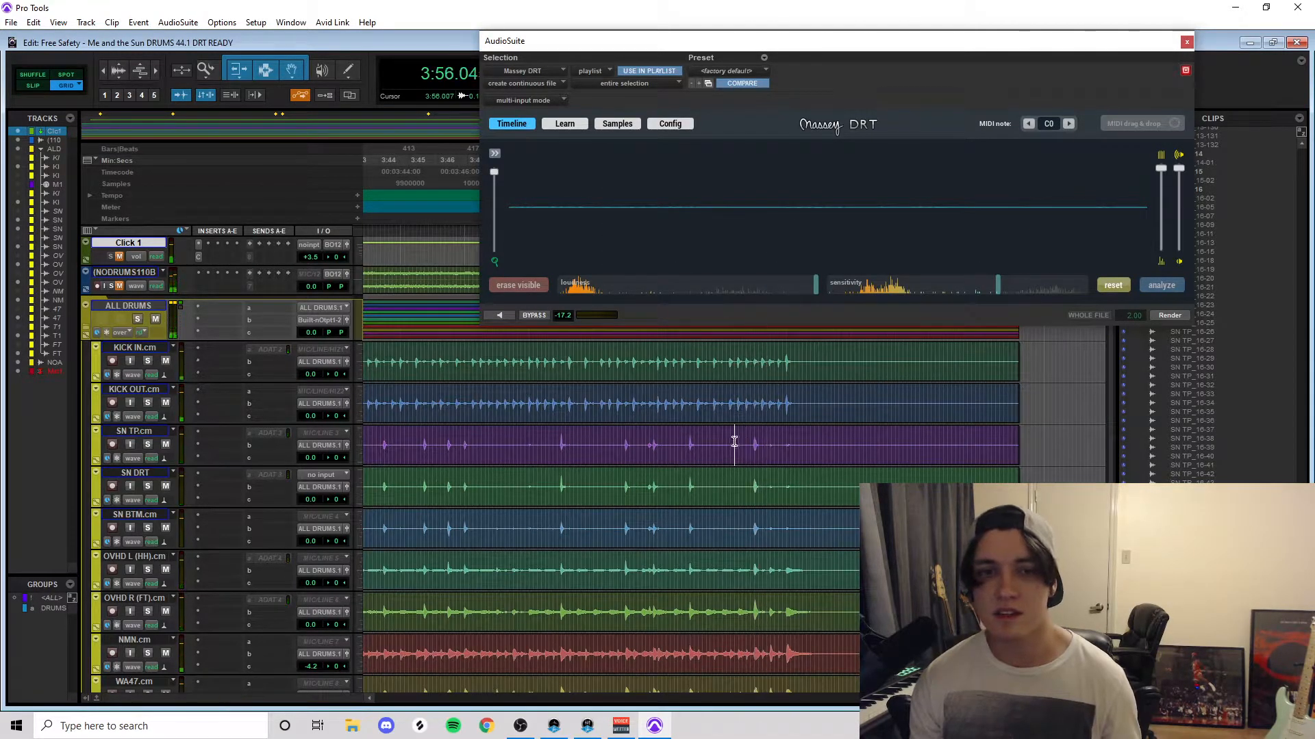
pyautogui.moveTo(737, 444); pyautogui.dragTo(830, 503)
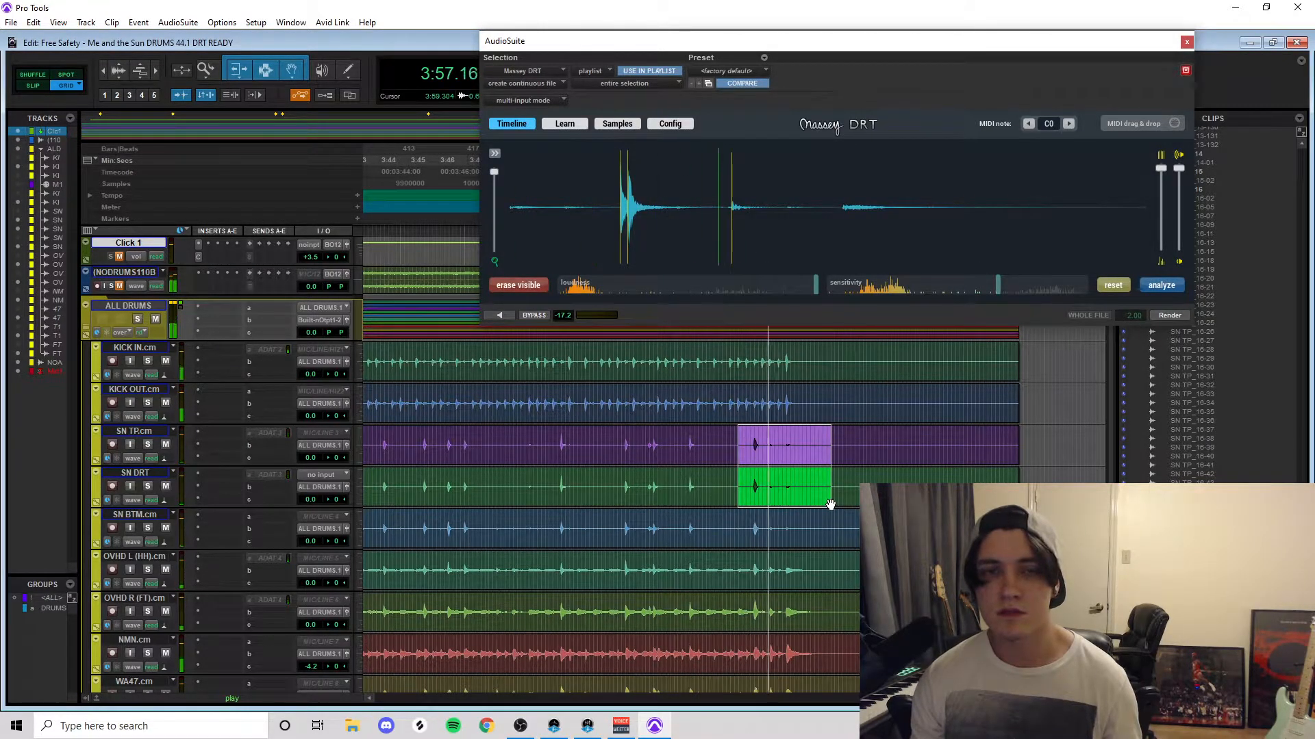
pyautogui.press('space')
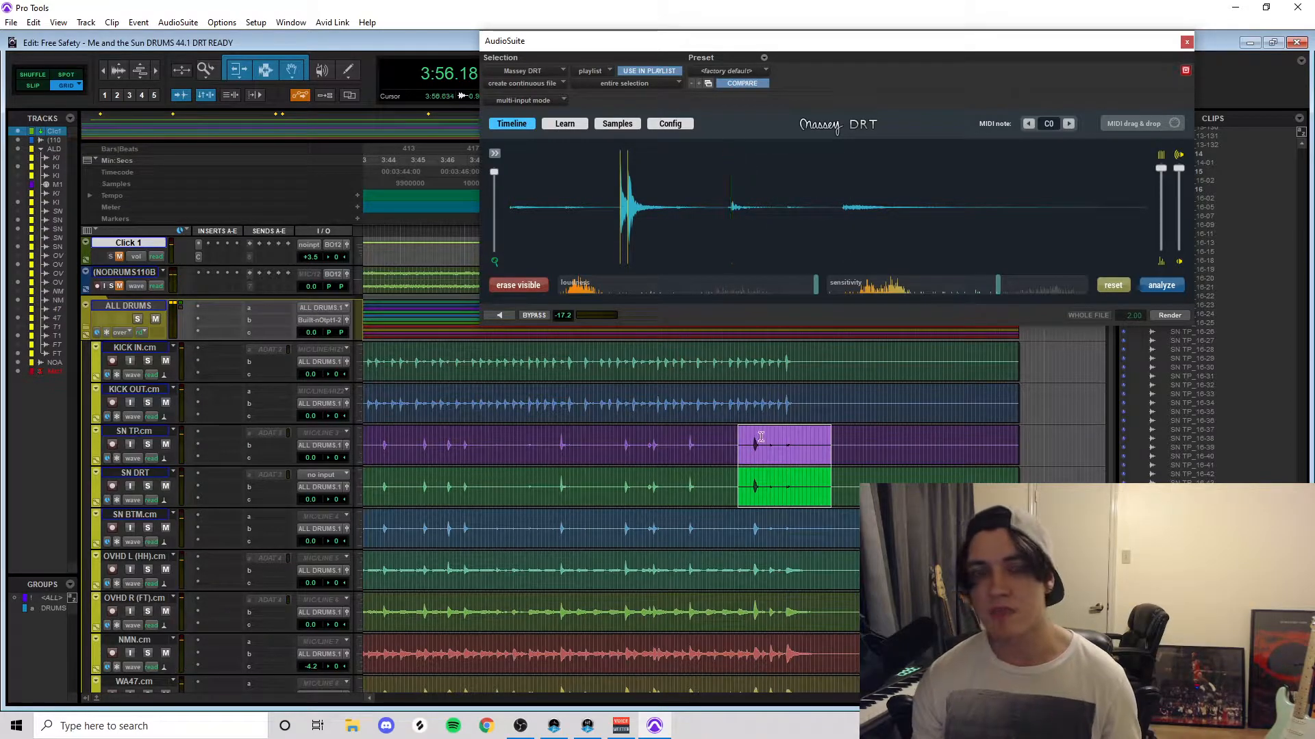
# Step: Select the whole clip on the SN DRT track and render the DRT triggers onto it
pyautogui.press('r')
pyautogui.click(838, 504)
pyautogui.press('r')
pyautogui.press('r')
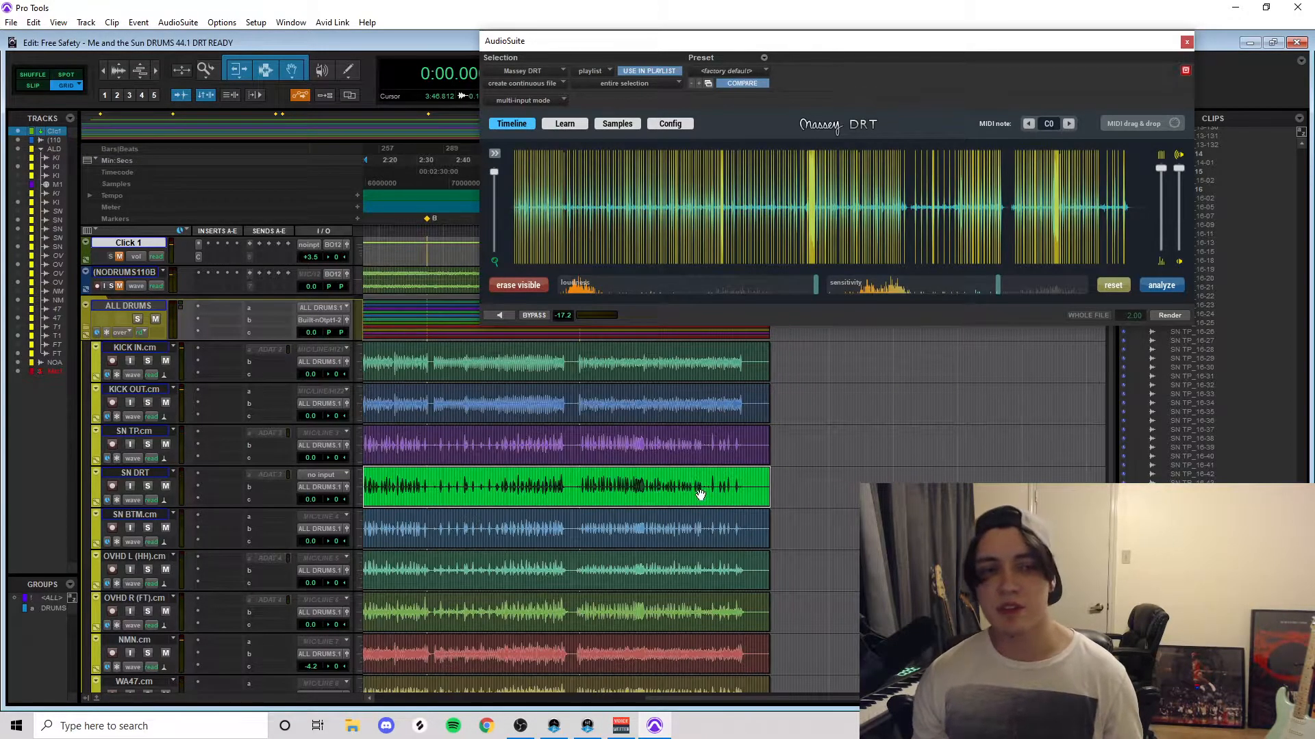
pyautogui.press('r')
pyautogui.press('r')
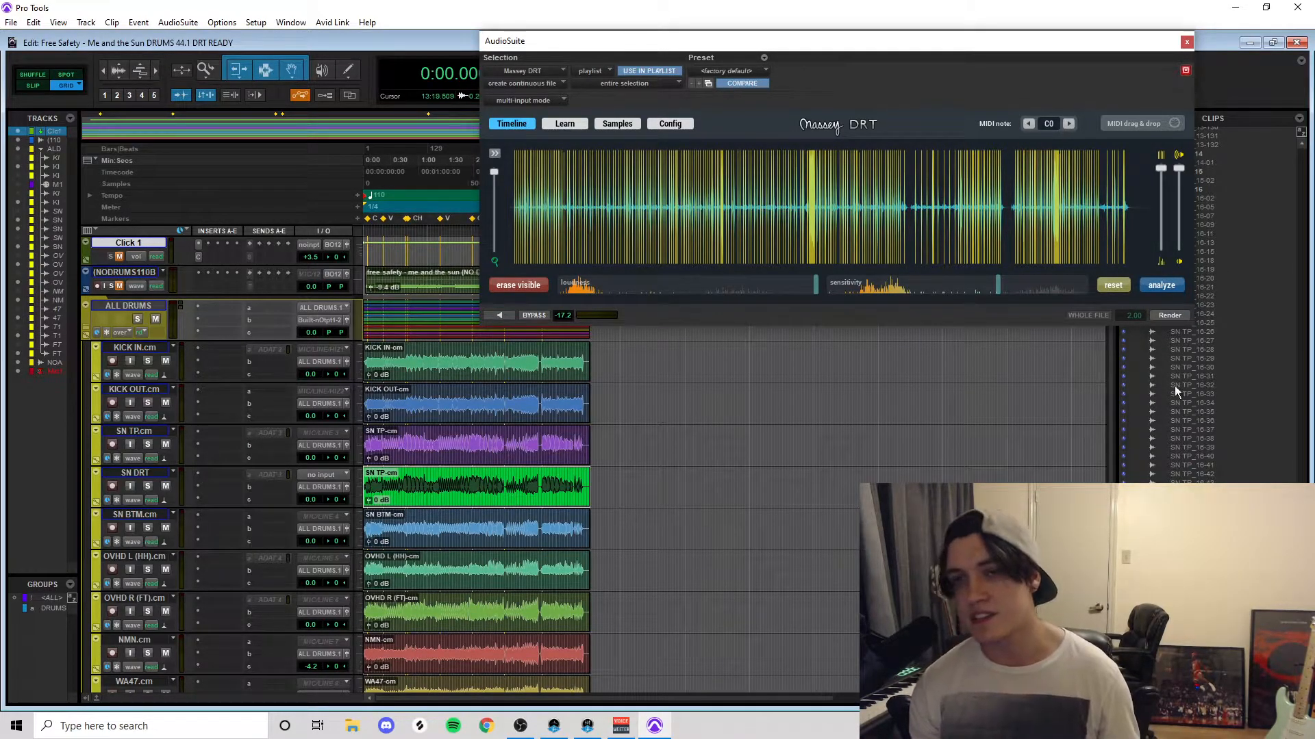
pyautogui.click(1170, 314)
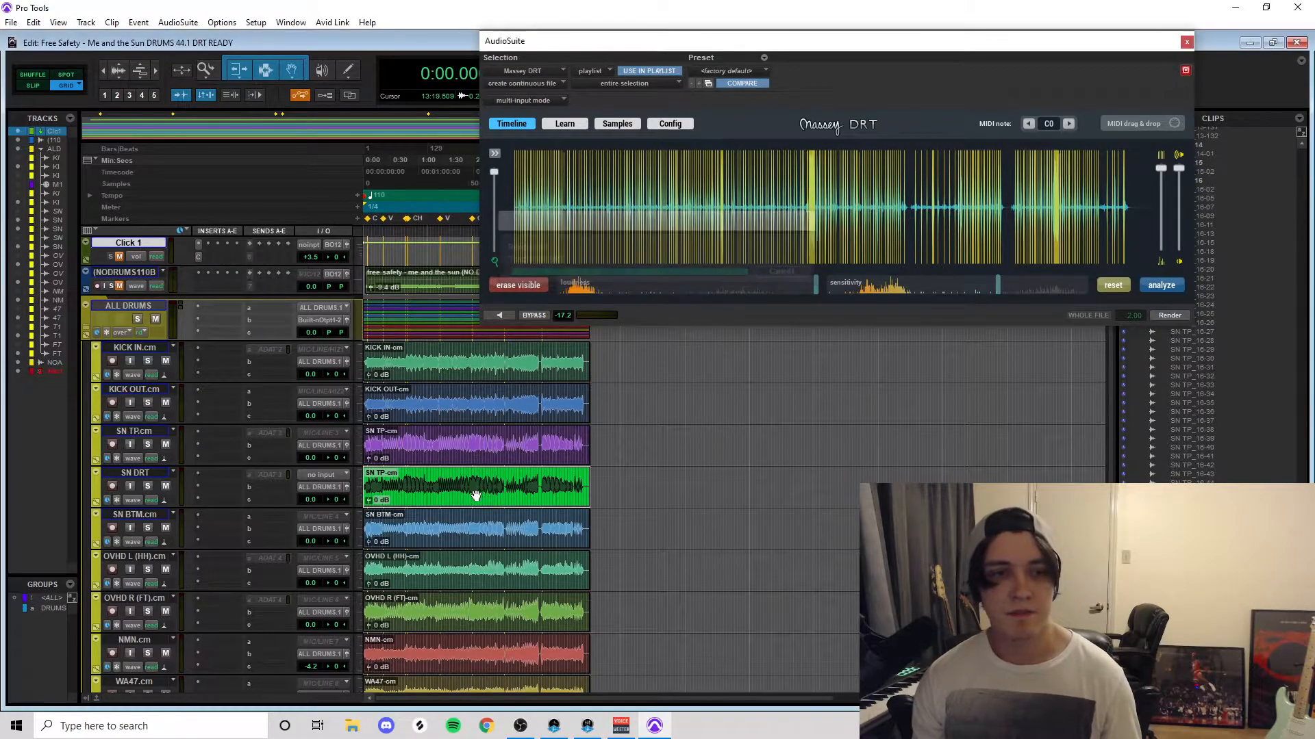
# Step: Solo the SN DRT track, play back its rendered triggers, and remove the solo
pyautogui.click(449, 487)
pyautogui.press('t')
pyautogui.press('t')
pyautogui.press('t')
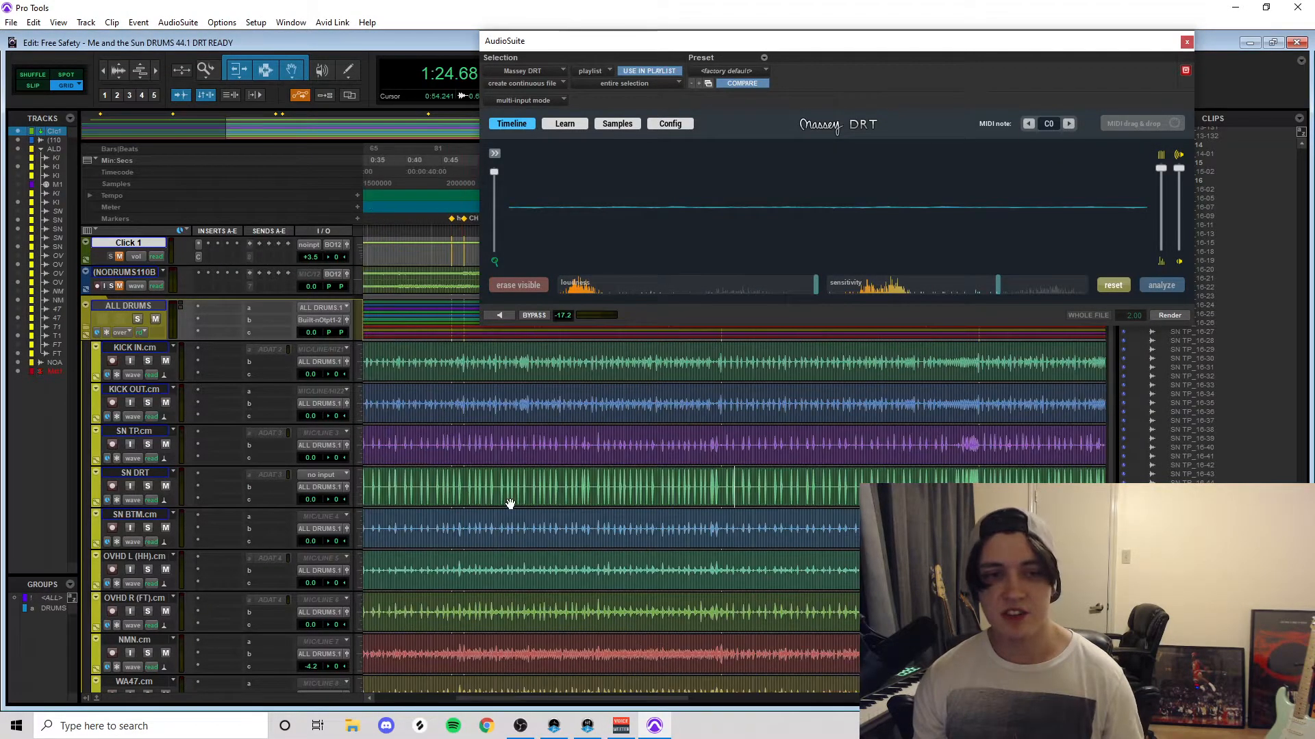
pyautogui.click(148, 487)
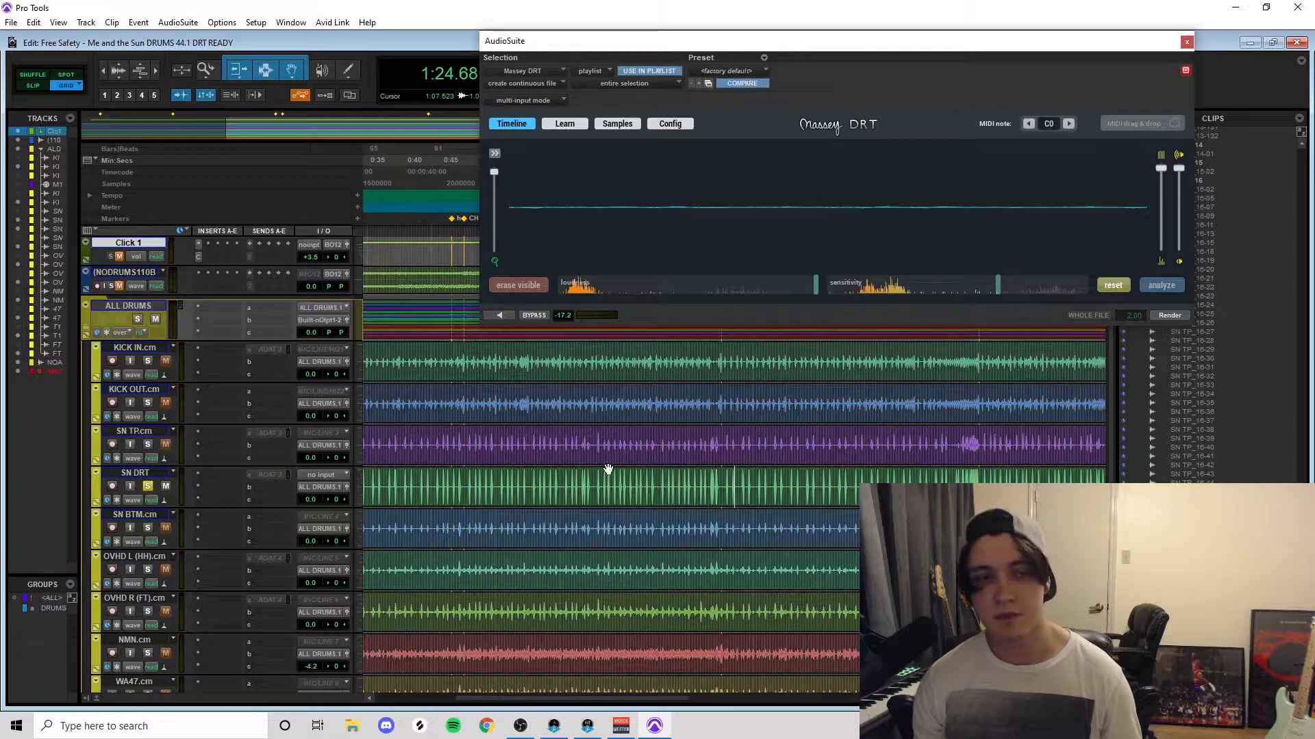
pyautogui.press('space')
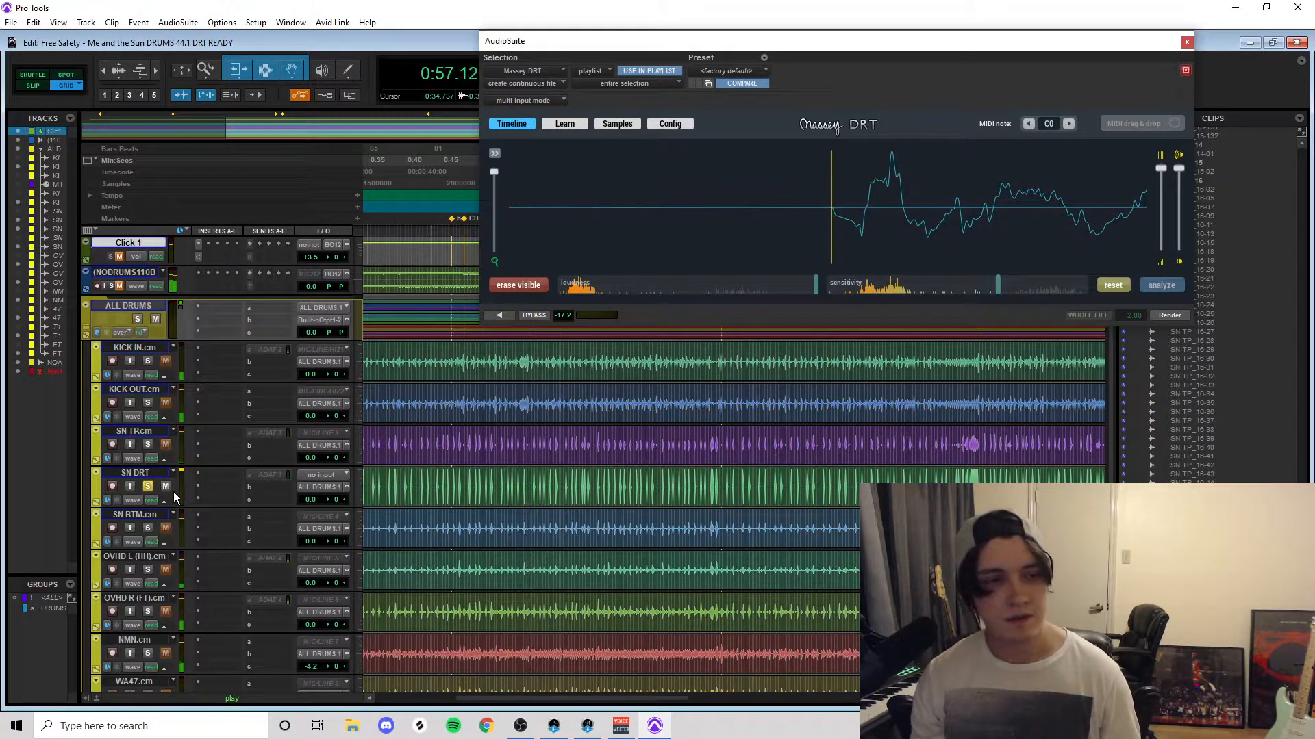
pyautogui.press('space')
pyautogui.click(148, 487)
# Step: Inspect the start of the rendered triggers and select the whole rendered clip on the SN DRT track
pyautogui.press('r')
pyautogui.press('r')
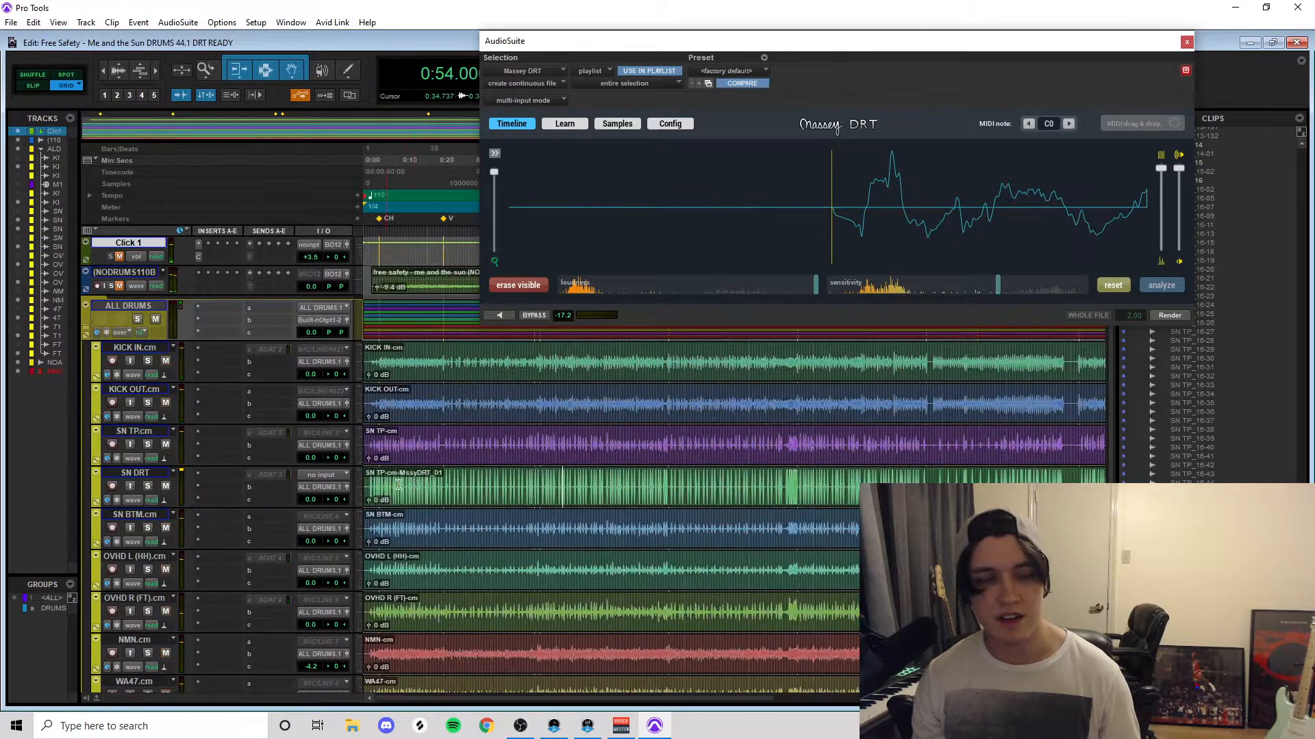
pyautogui.click(417, 478)
pyautogui.press('t')
pyautogui.press('t')
pyautogui.press('t')
pyautogui.press('r')
pyautogui.click(405, 478)
pyautogui.press('t')
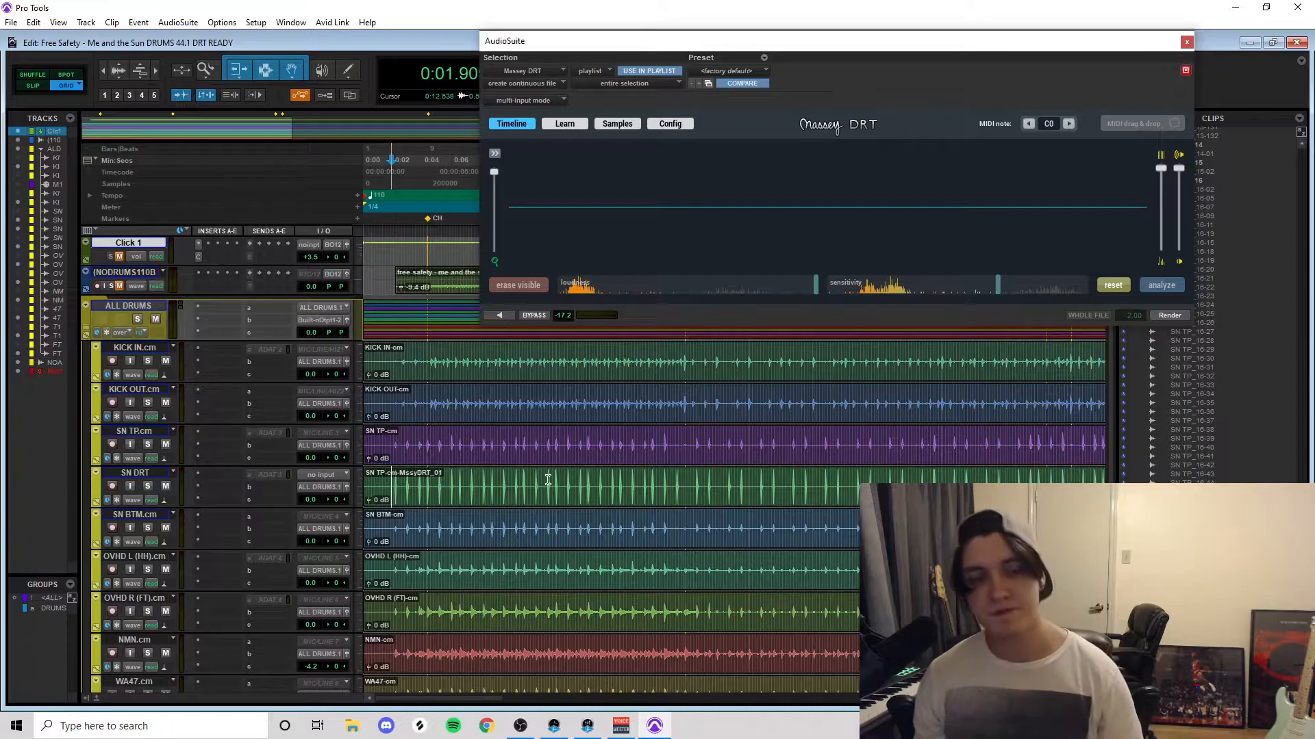
pyautogui.click(809, 505)
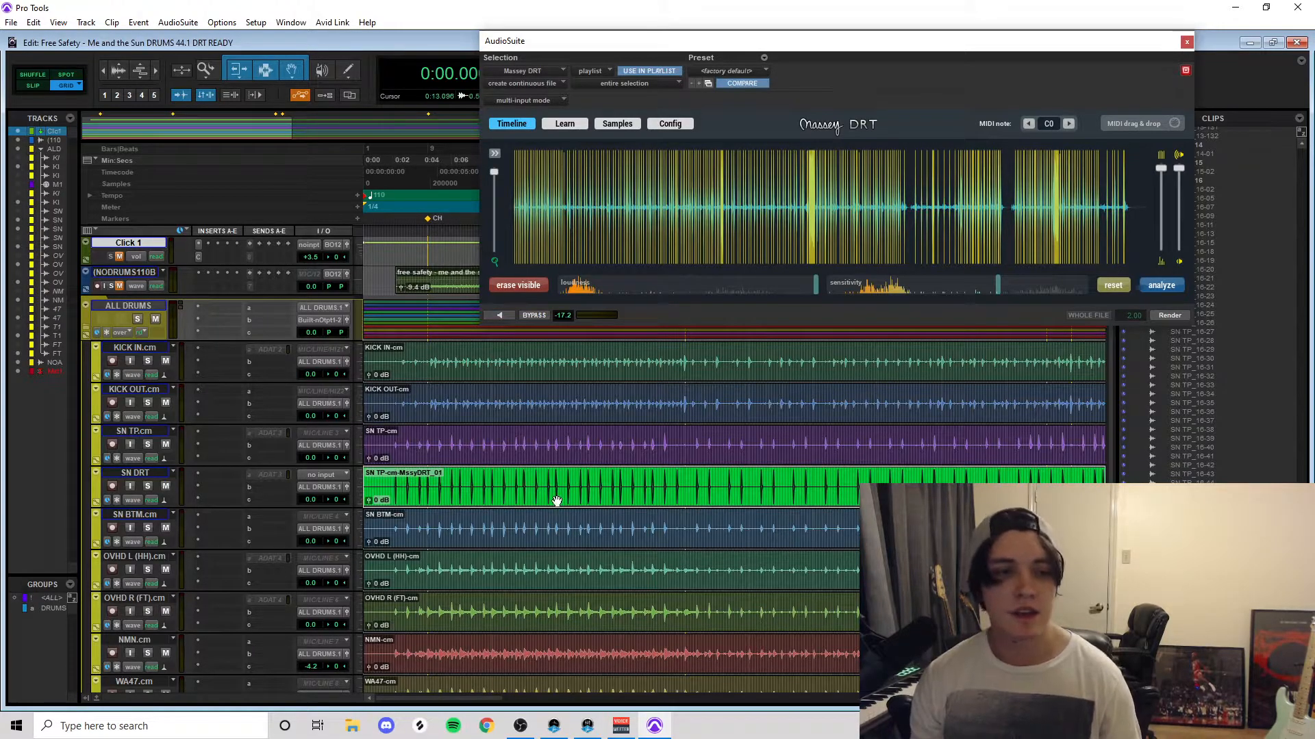
# Step: Delete the false trigger on the SN DRT track at about 0:21.29 in Massey DRT
pyautogui.click(385, 480)
pyautogui.press('t')
pyautogui.press('t')
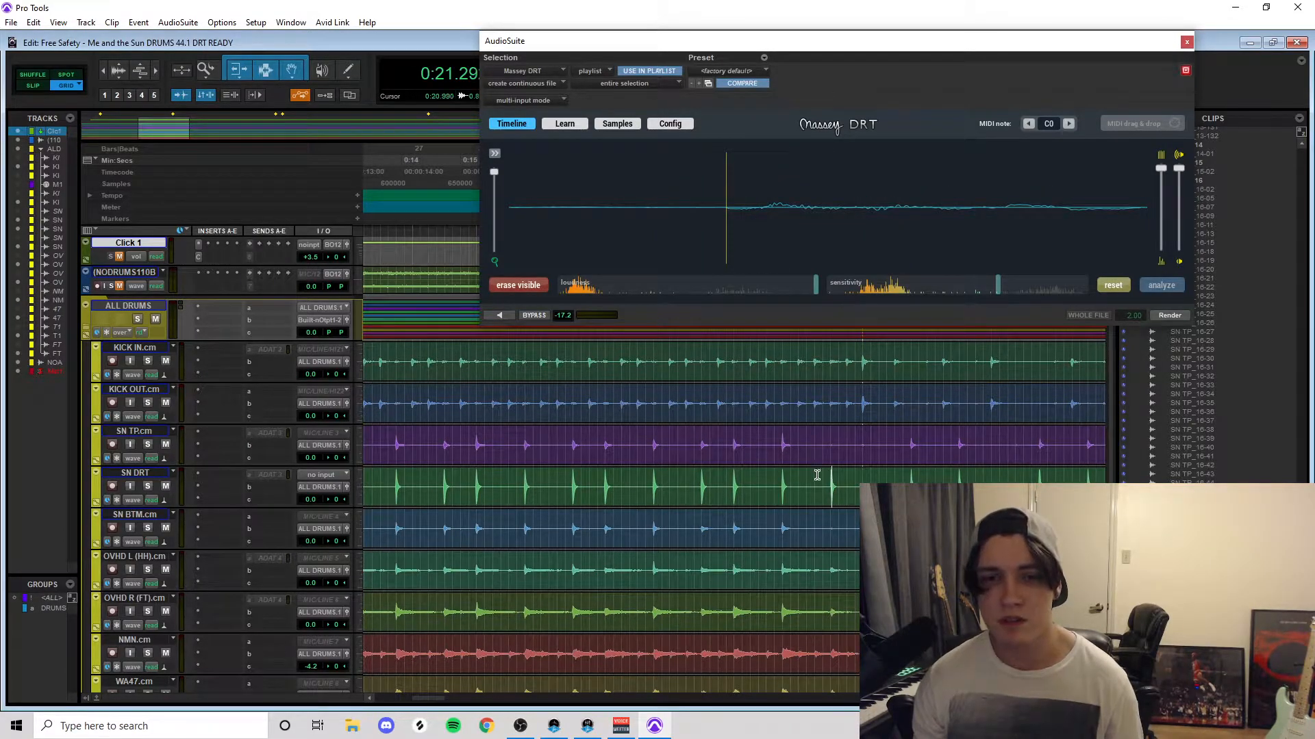
pyautogui.click(725, 157)
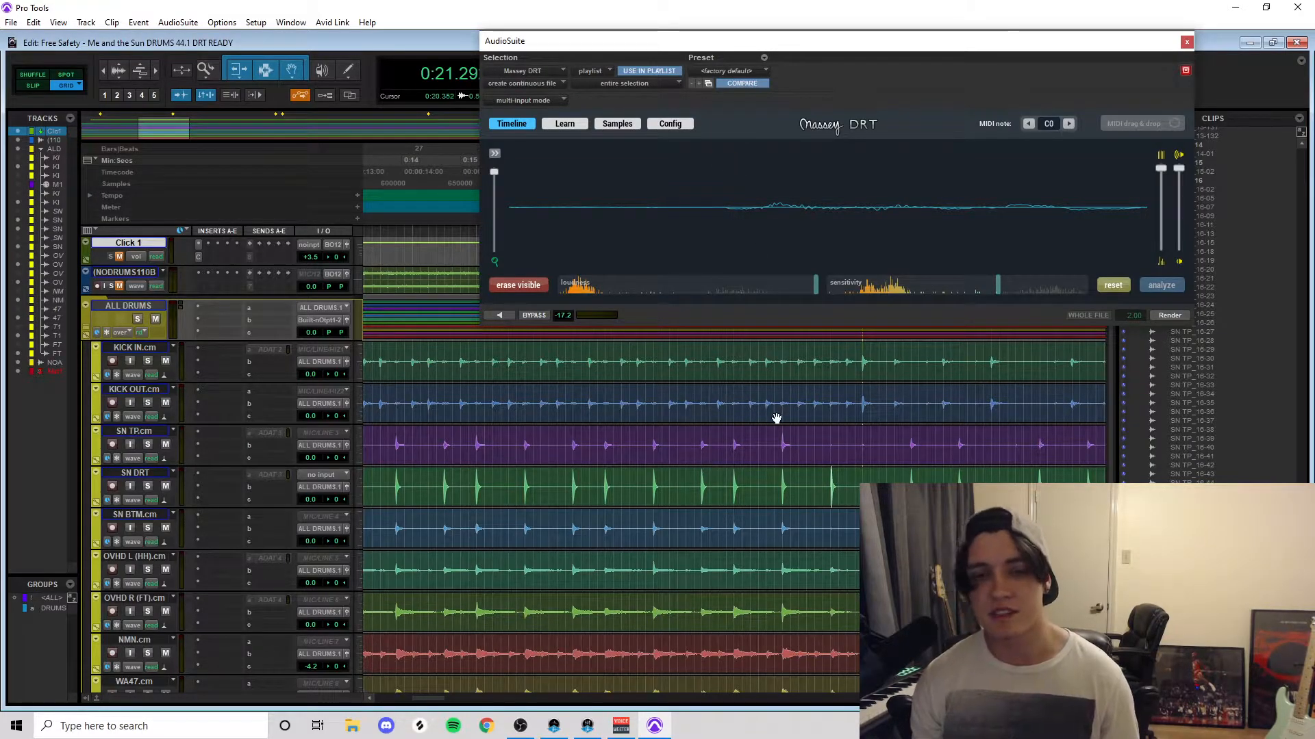
# Step: Check the alignment of the DRT triggers with the snare transients at about 0:47.45, 1:49.91 and 1:50.73
pyautogui.press('space')
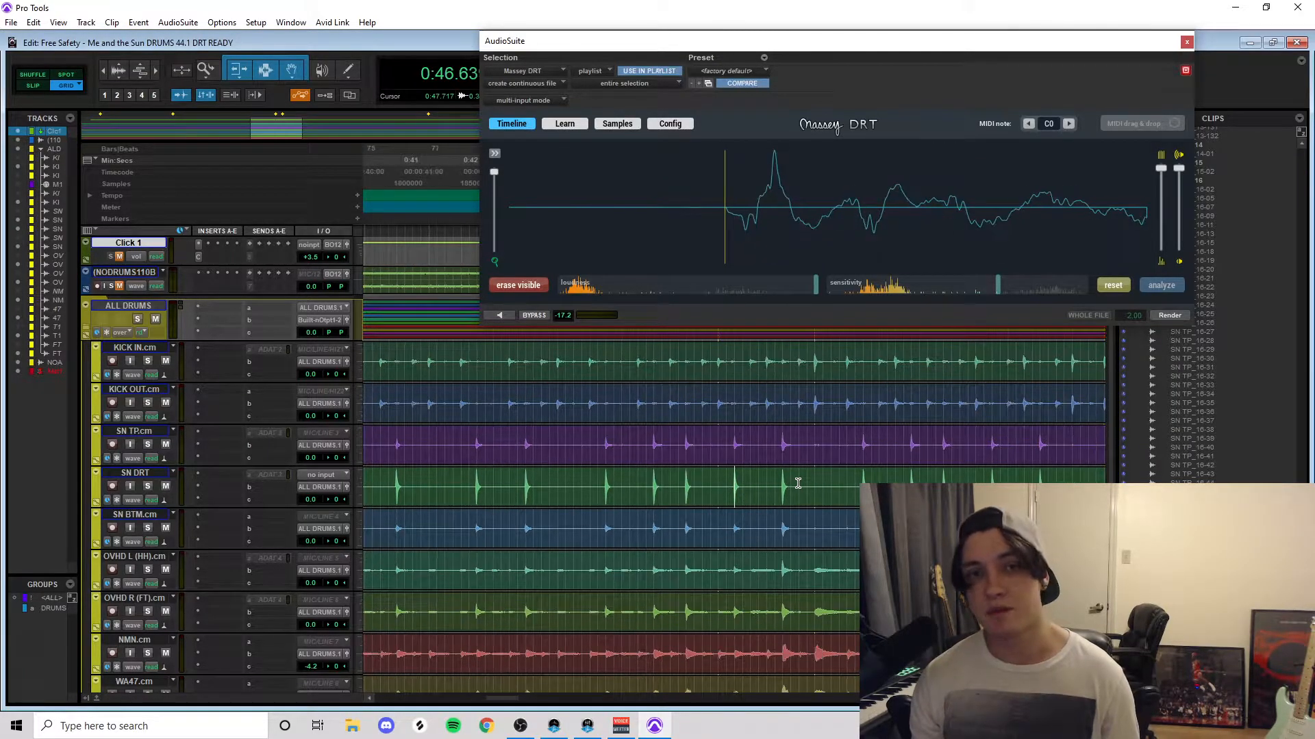
pyautogui.hotkey('ctrl', 'Tab')
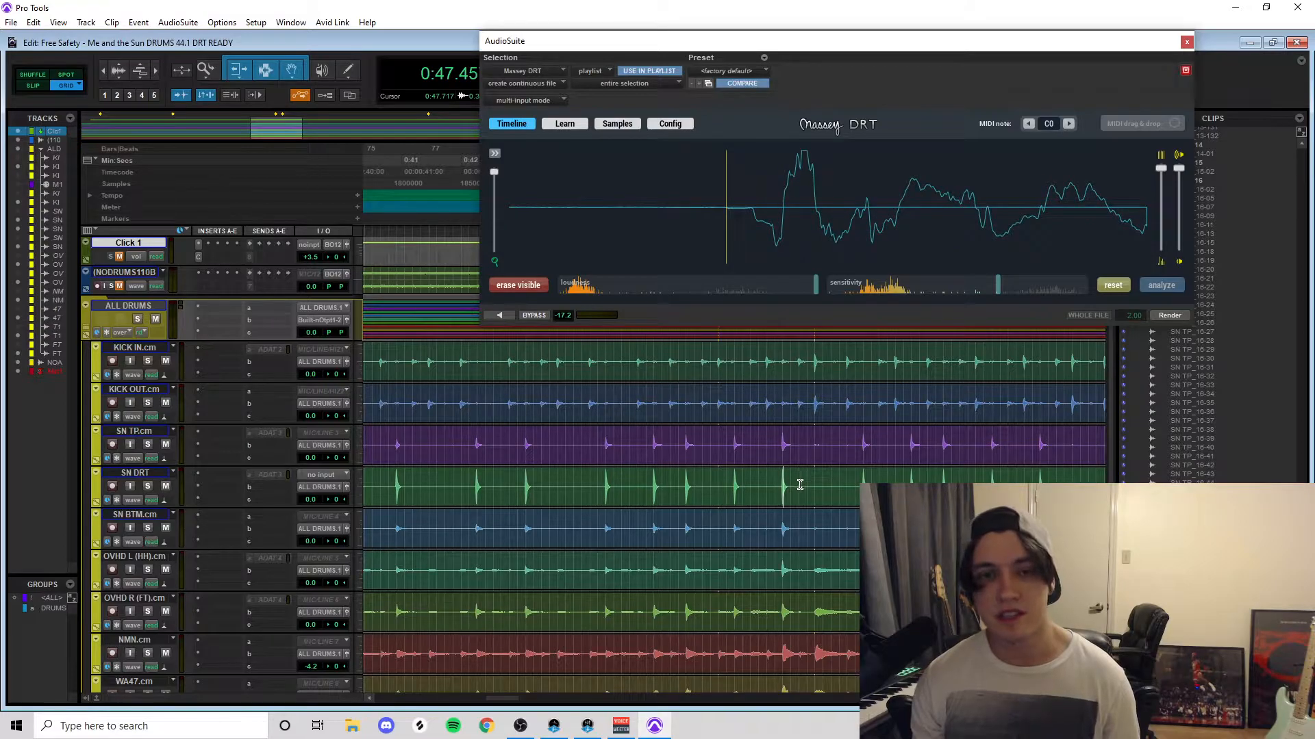
pyautogui.press('t')
pyautogui.press('t')
pyautogui.press('t')
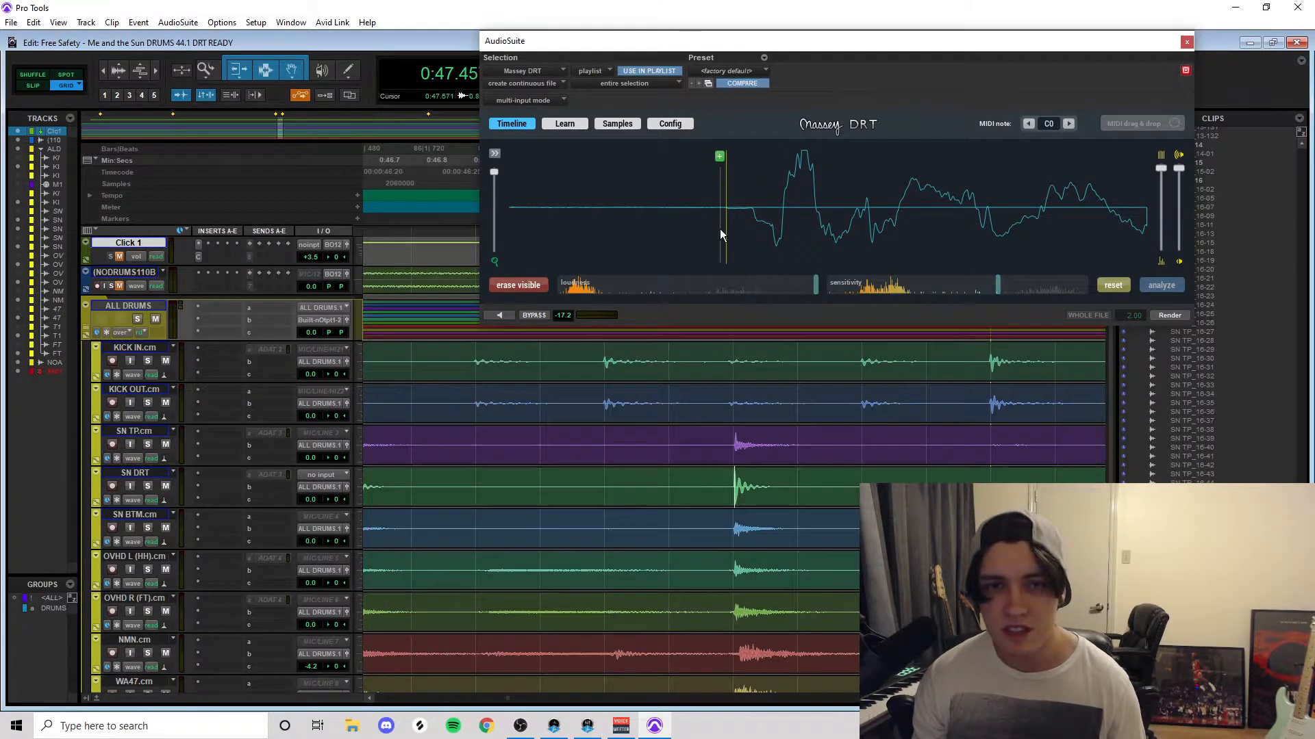
pyautogui.moveTo(721, 235); pyautogui.dragTo(827, 222)
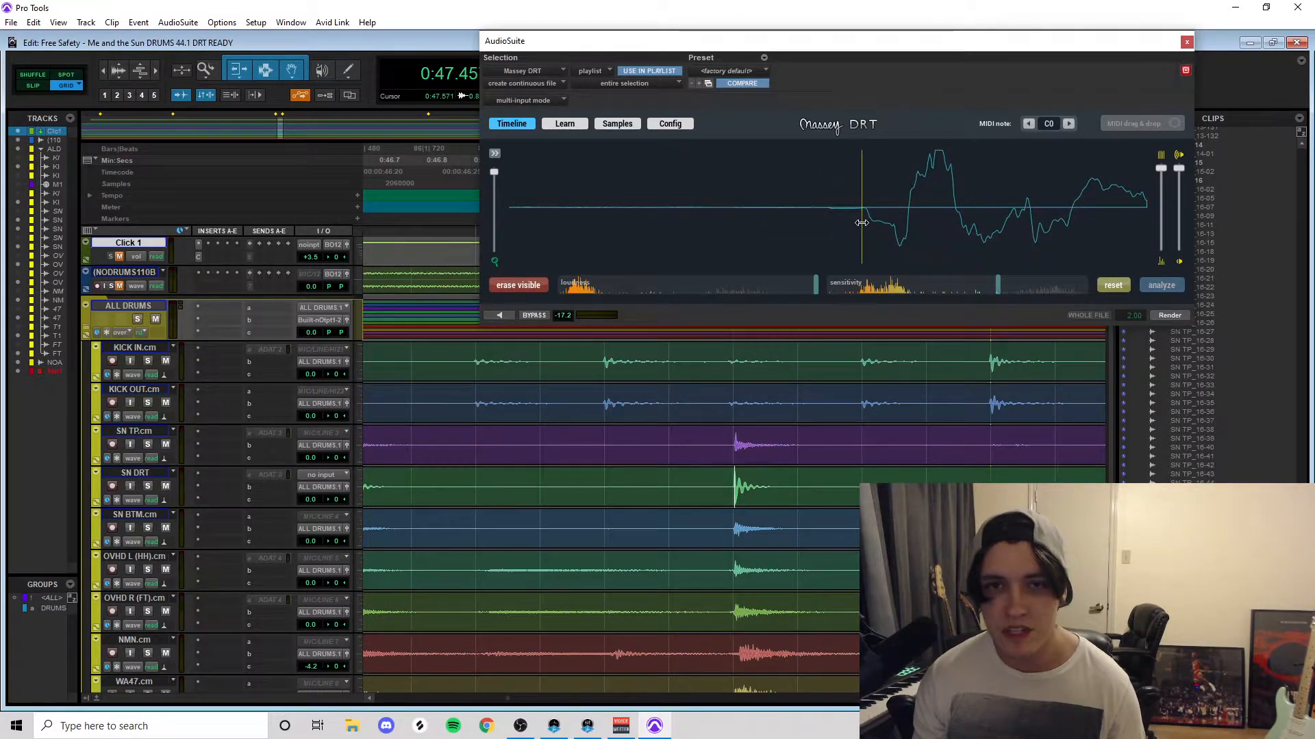
pyautogui.moveTo(864, 216); pyautogui.dragTo(753, 217)
pyautogui.press('space')
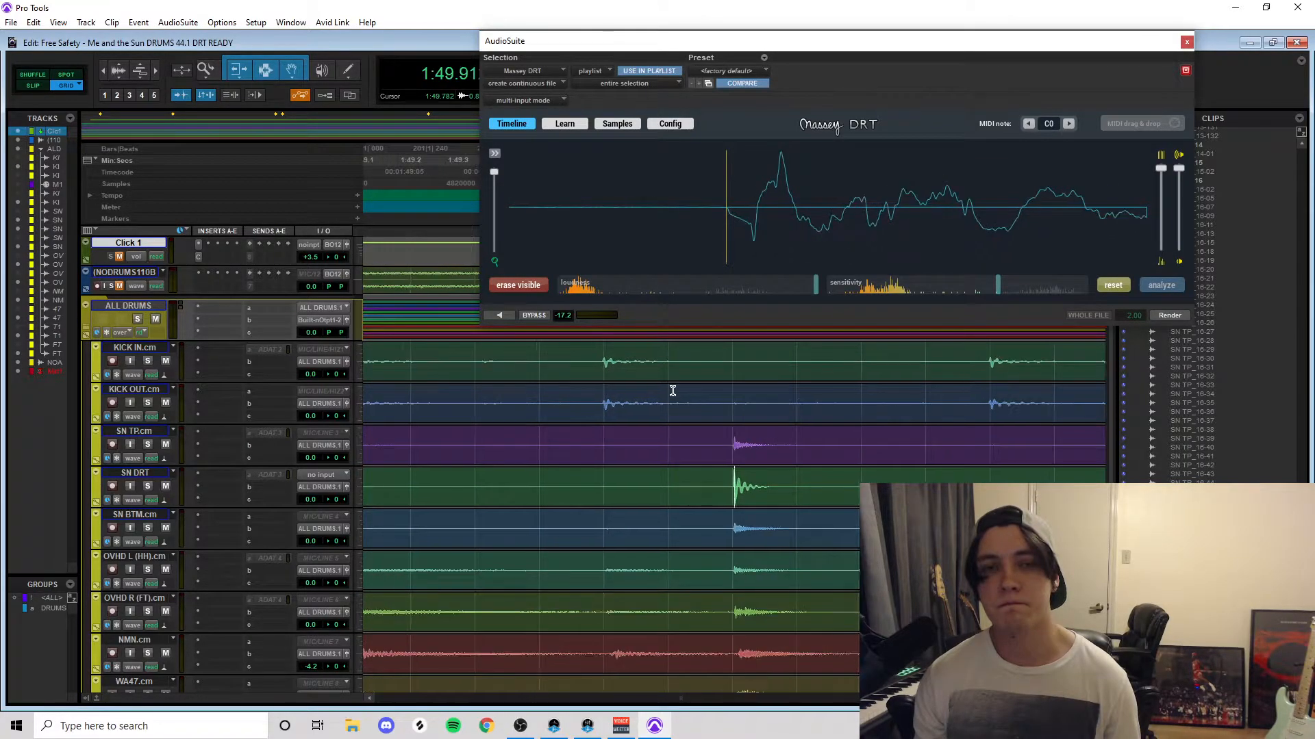
pyautogui.press('space')
pyautogui.press('space')
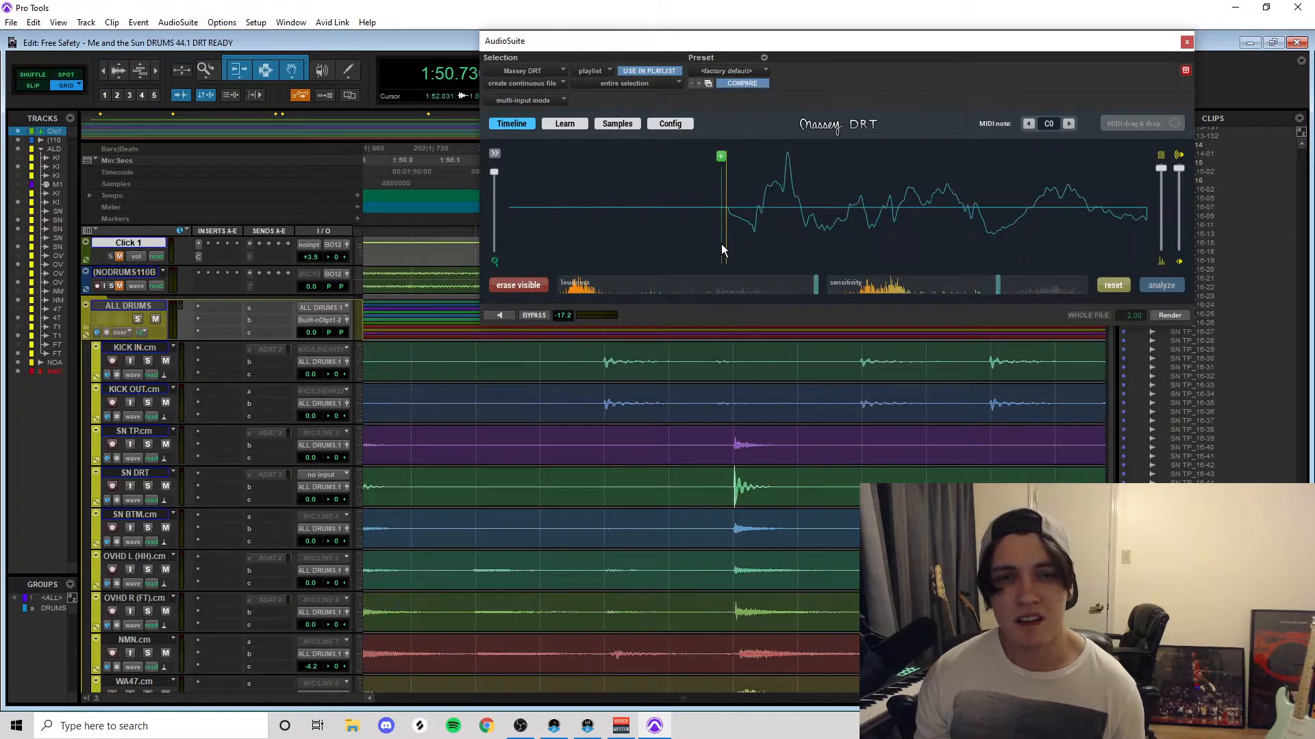
pyautogui.moveTo(723, 236); pyautogui.dragTo(827, 236)
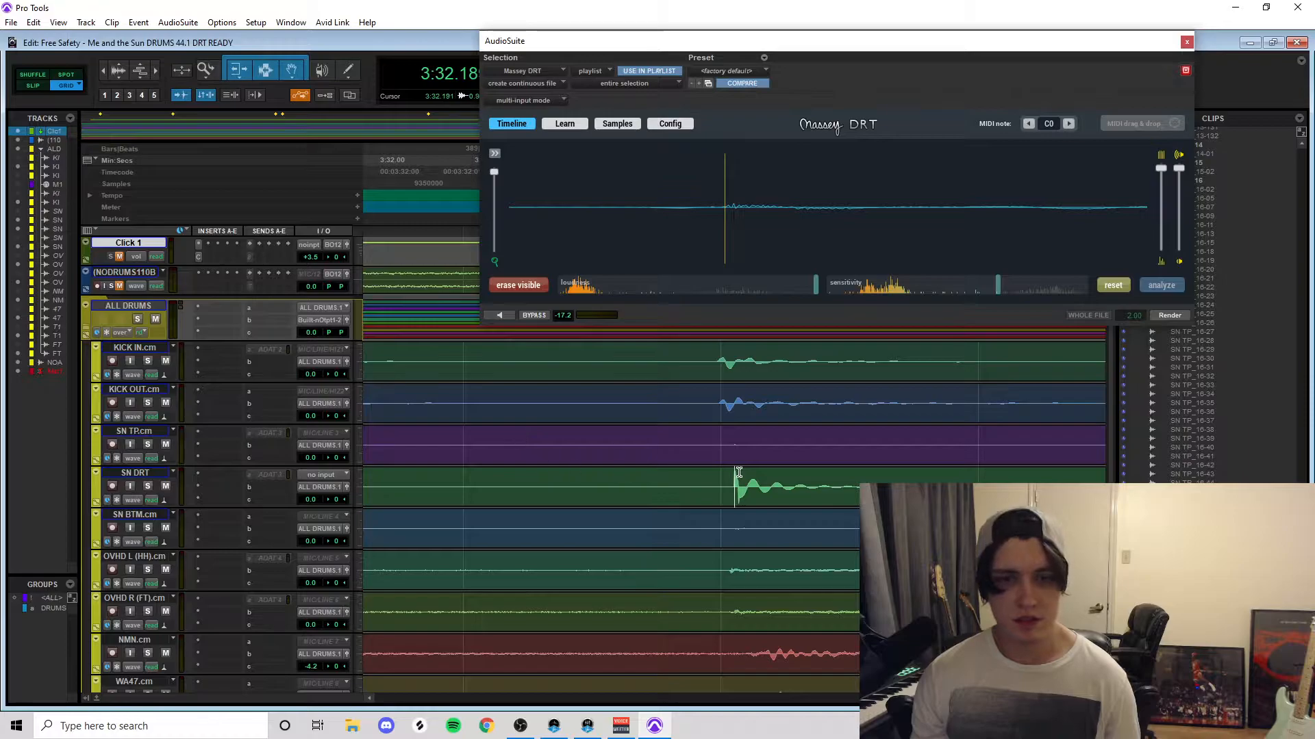
# Step: Play back the passage around 3:32.18 to check the suspicious DRT trigger against the snare top track
pyautogui.press('r')
pyautogui.press('r')
pyautogui.press('r')
pyautogui.click(528, 431)
pyautogui.press('space')
pyautogui.press('space')
pyautogui.click(733, 476)
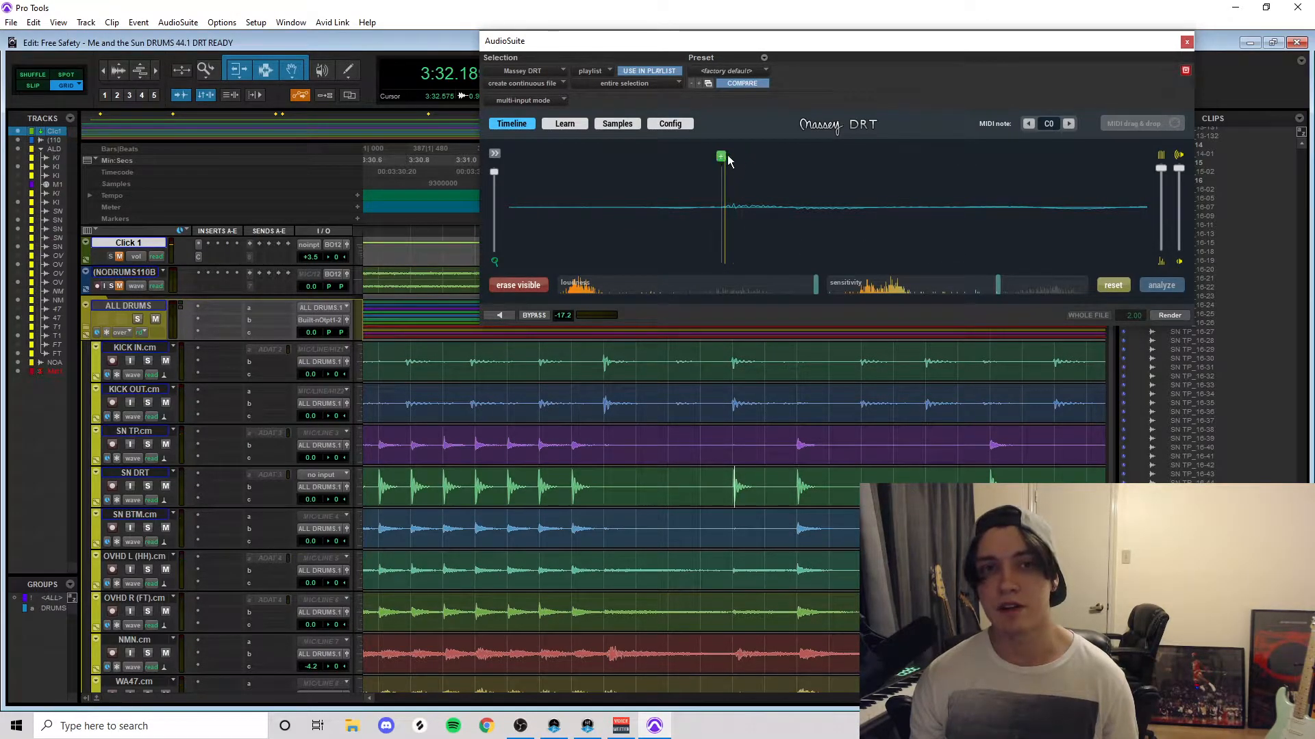
pyautogui.press('space')
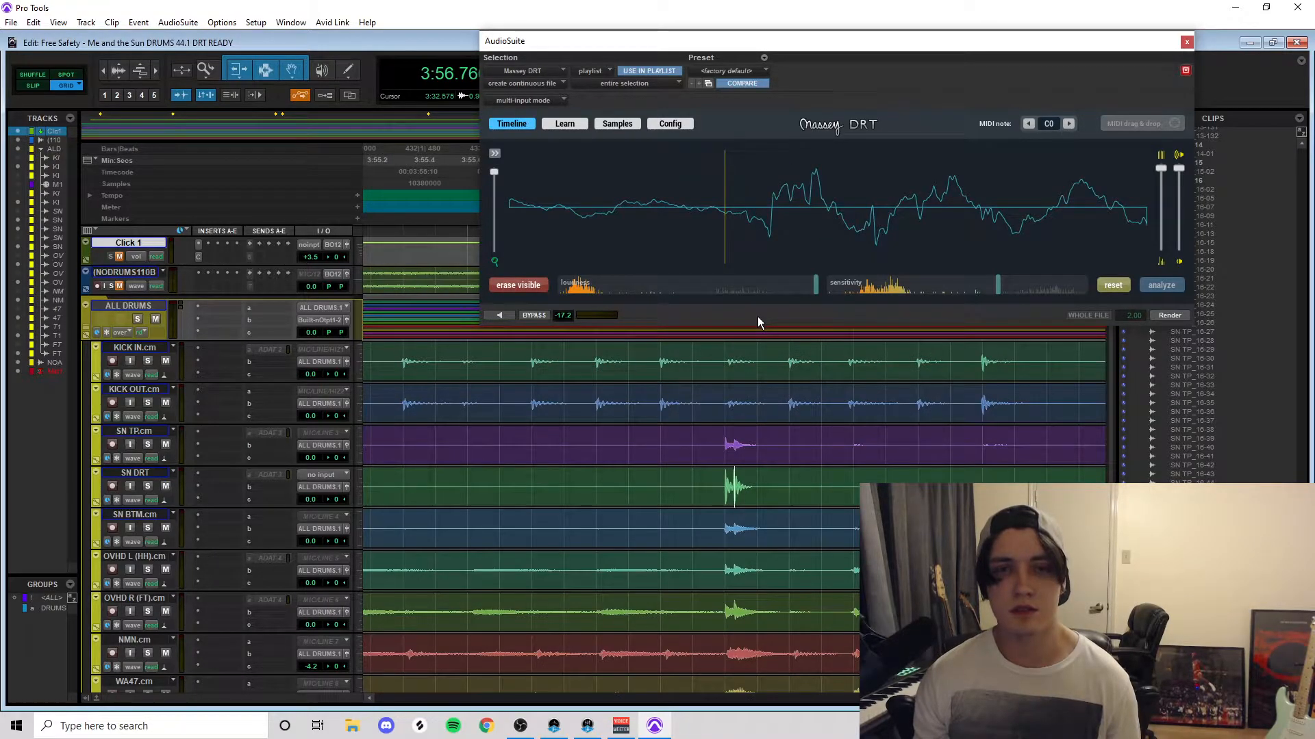
# Step: Shift the DRT trigger of the final snare hit at about 3:56.76 slightly later, onto the transient
pyautogui.click(736, 481)
pyautogui.click(739, 479)
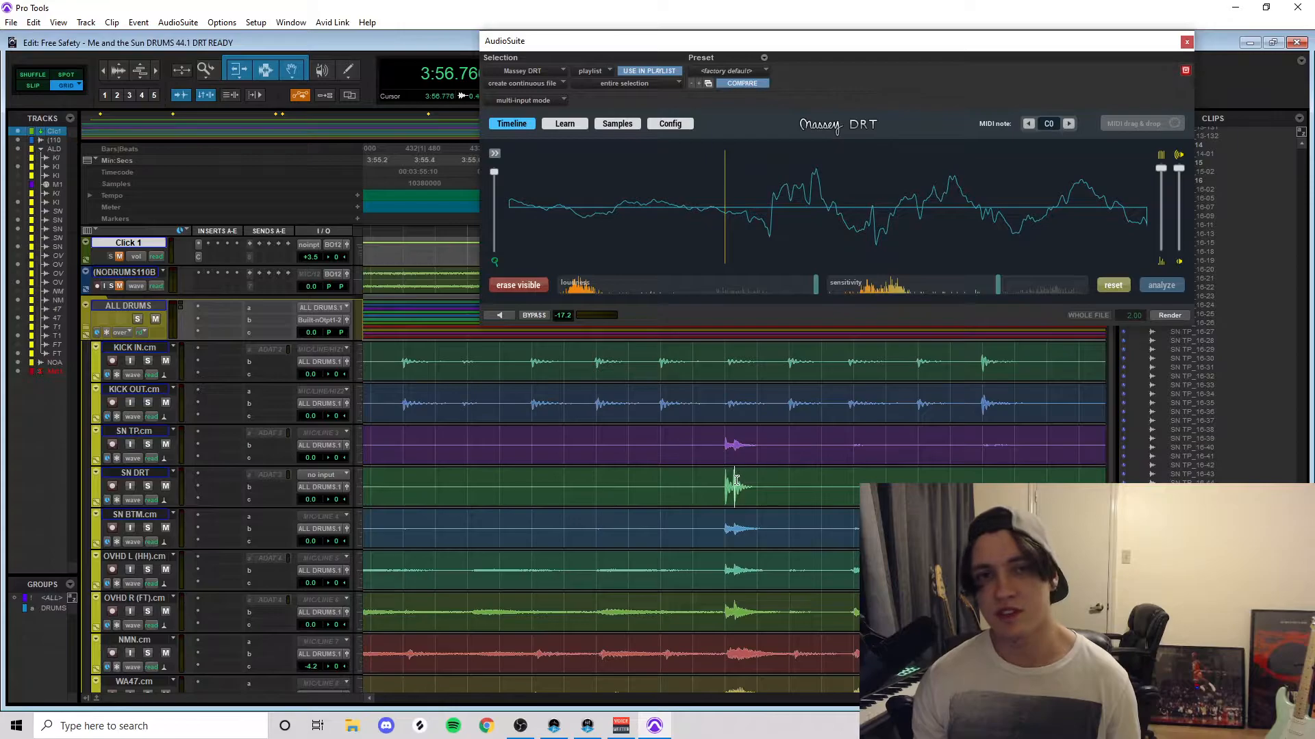
pyautogui.moveTo(723, 232)
pyautogui.mouseDown()
pyautogui.moveTo(830, 231)
pyautogui.moveTo(724, 231)
pyautogui.mouseUp()
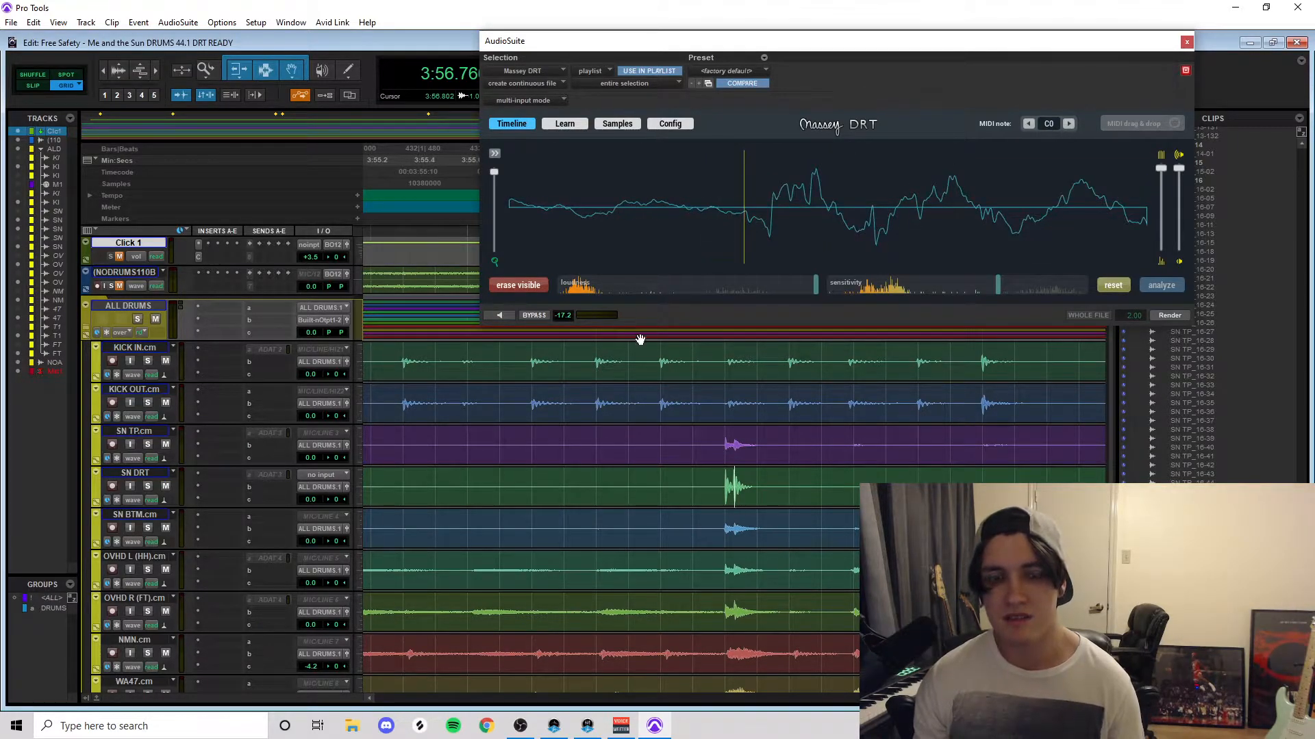
# Step: Select the whole clip on the SN DRT track and render the corrected DRT triggers onto it again
pyautogui.press('r')
pyautogui.press('r')
pyautogui.press('r')
pyautogui.press('r')
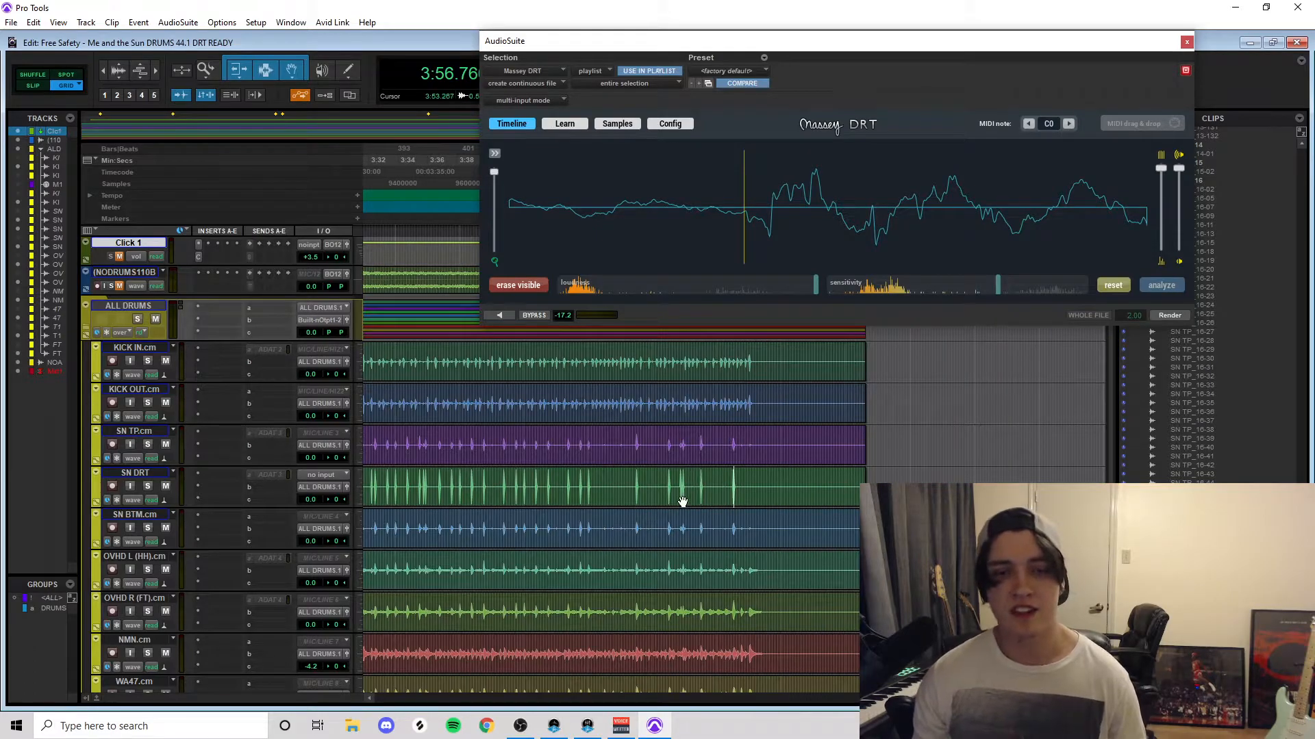
pyautogui.click(682, 502)
pyautogui.press('r')
pyautogui.press('r')
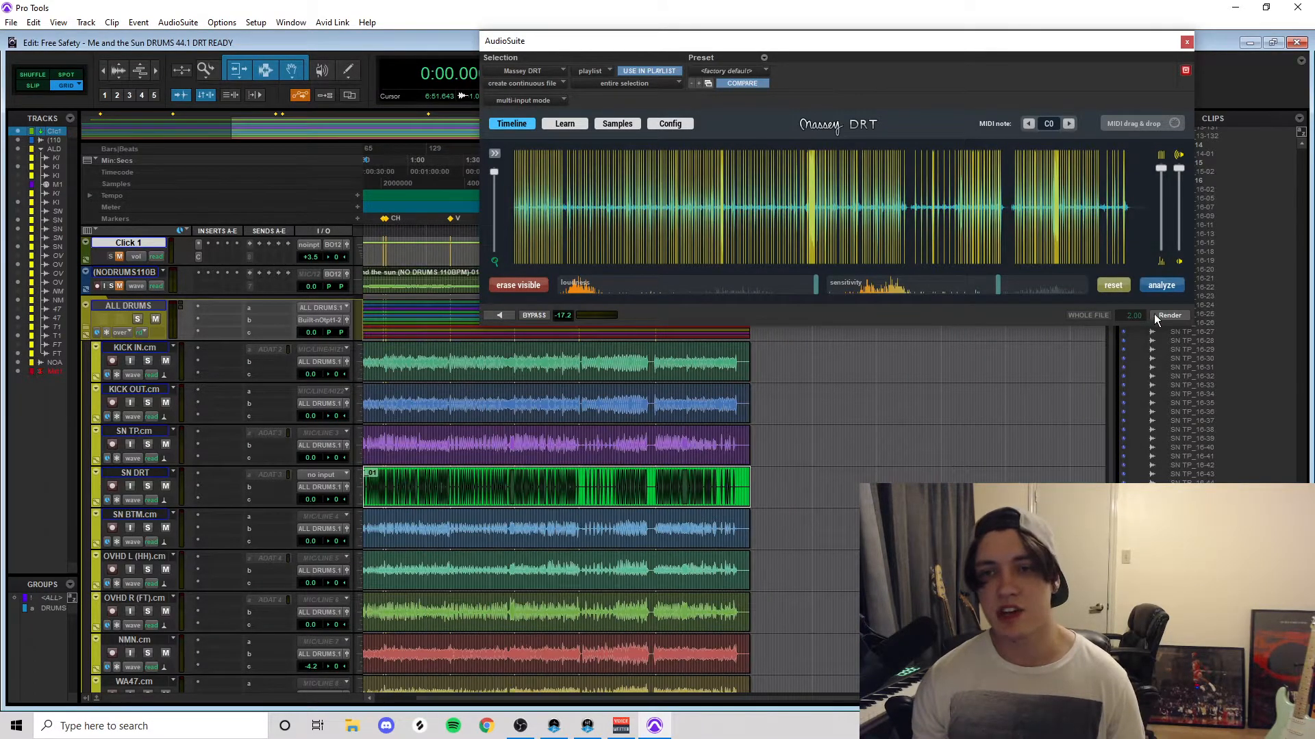
pyautogui.click(1051, 256)
pyautogui.click(1164, 316)
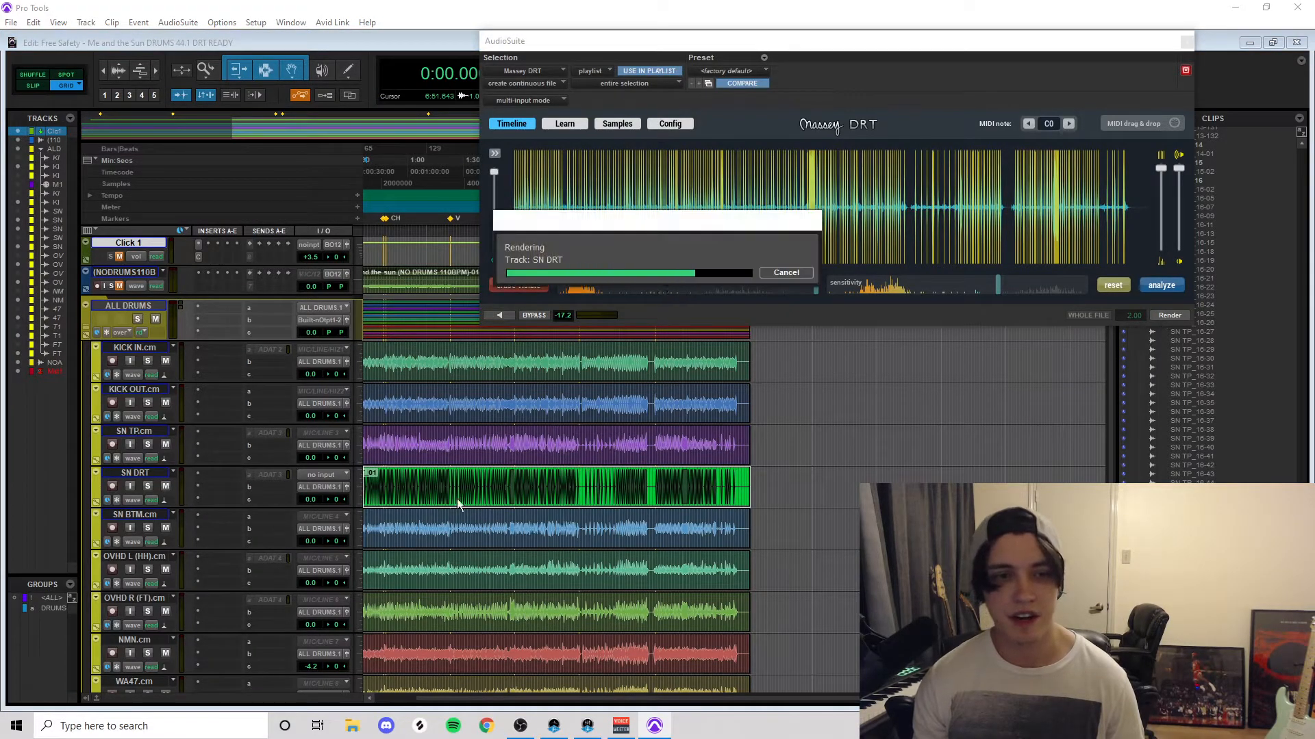
pyautogui.click(527, 492)
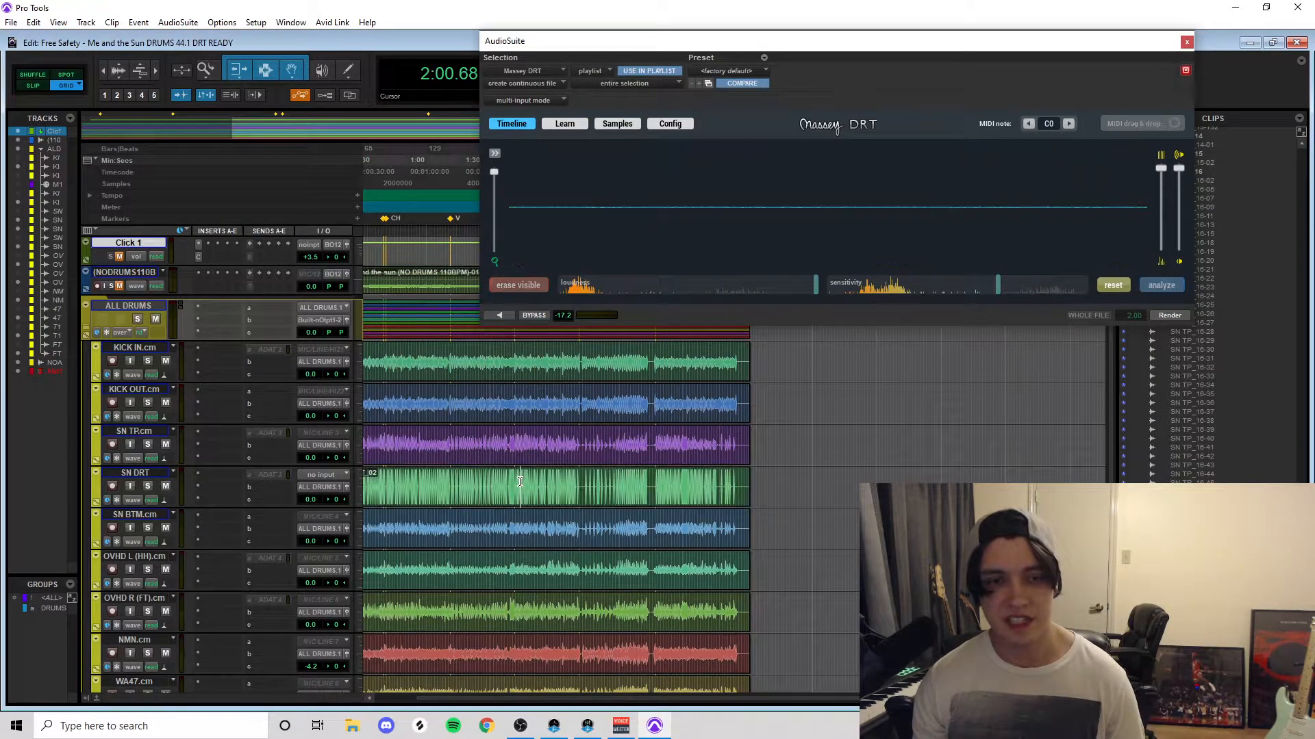
pyautogui.click(387, 500)
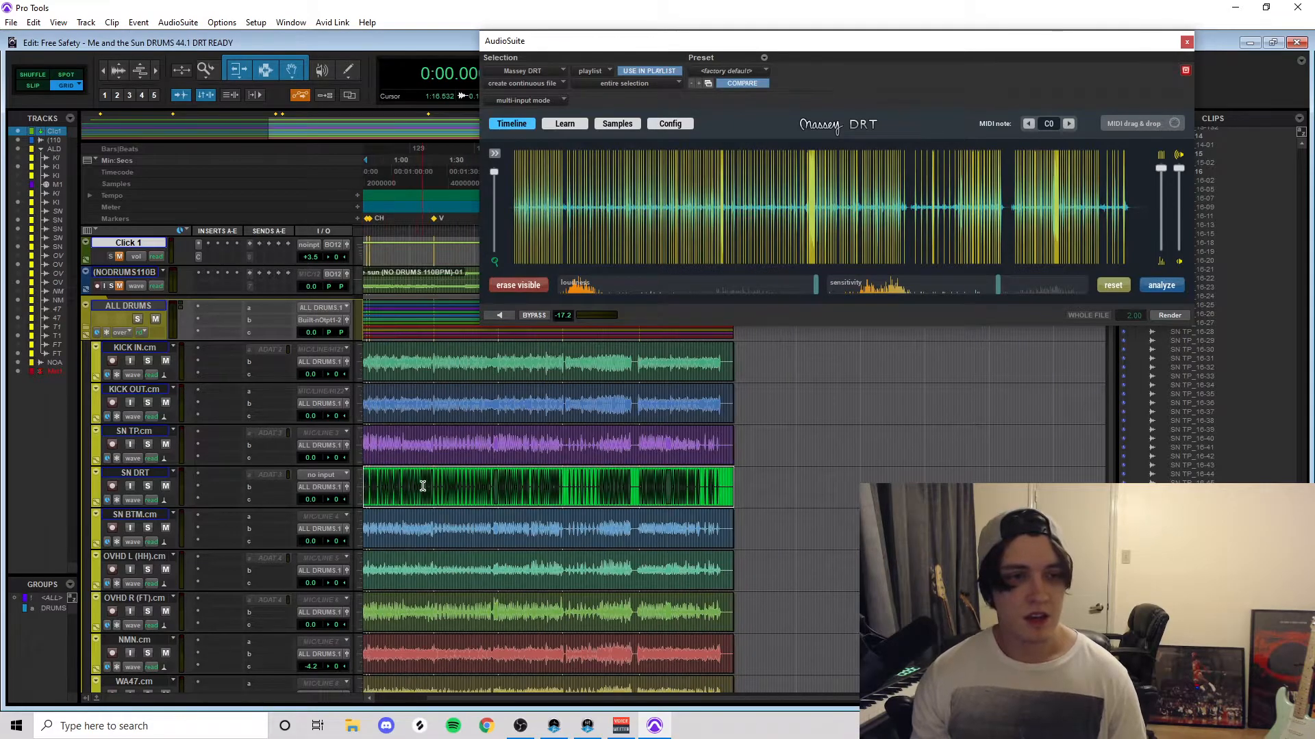
pyautogui.moveTo(422, 487); pyautogui.dragTo(233, 482)
pyautogui.click(433, 481)
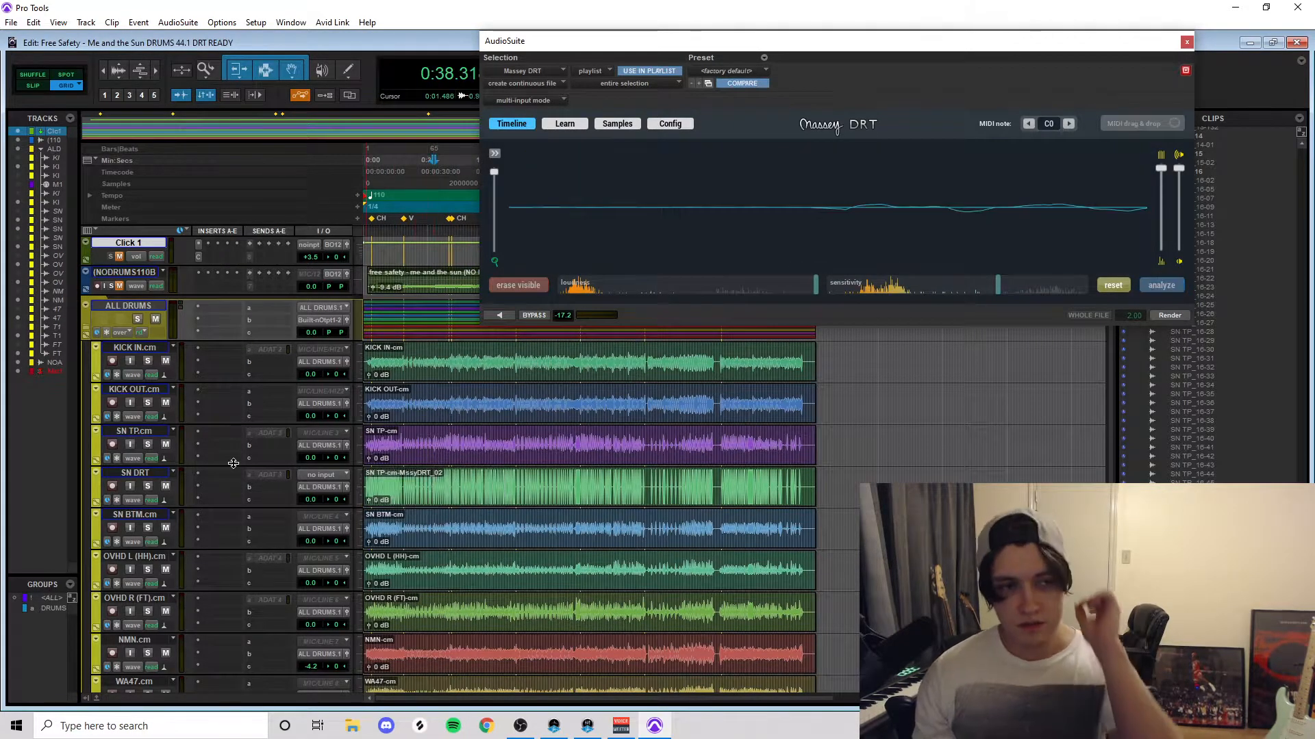
# Step: Create one new MIDI track in ticks named SN MIDI directly below the SN DRT track
pyautogui.click(157, 473)
pyautogui.click(87, 22)
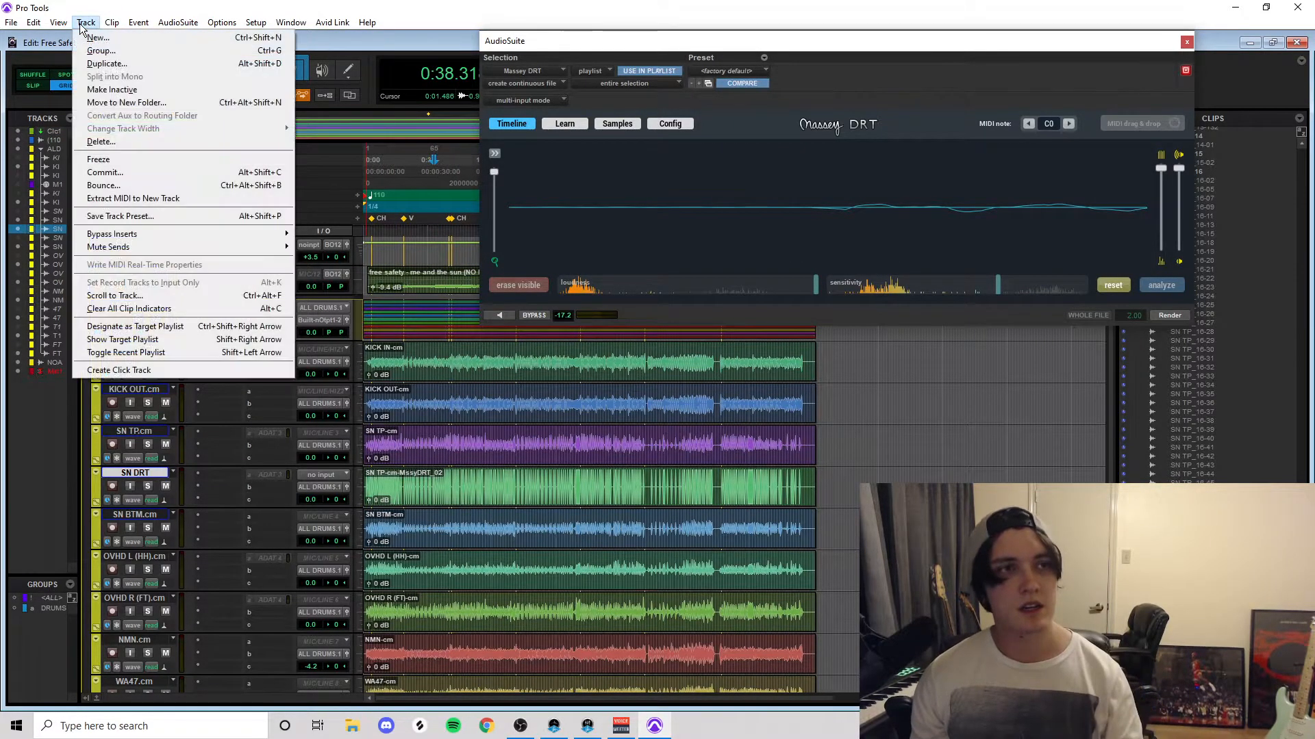
pyautogui.click(100, 35)
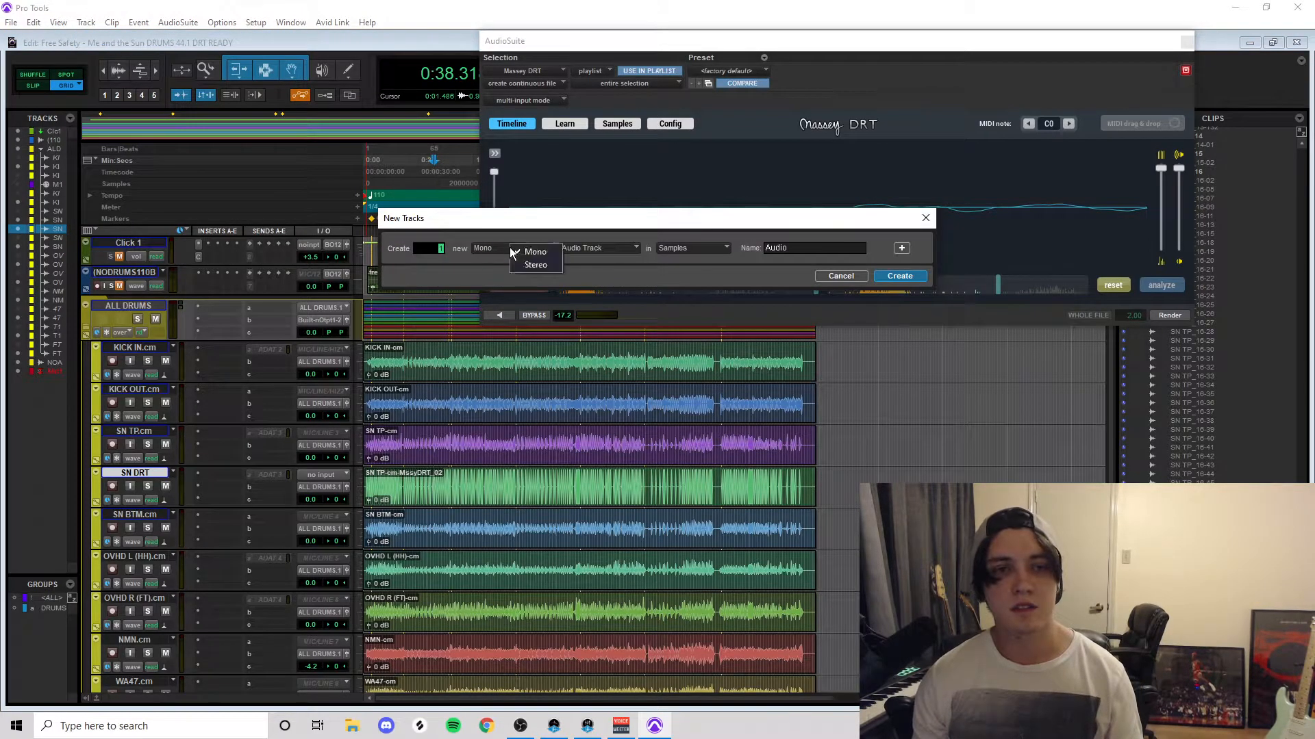
pyautogui.click(520, 265)
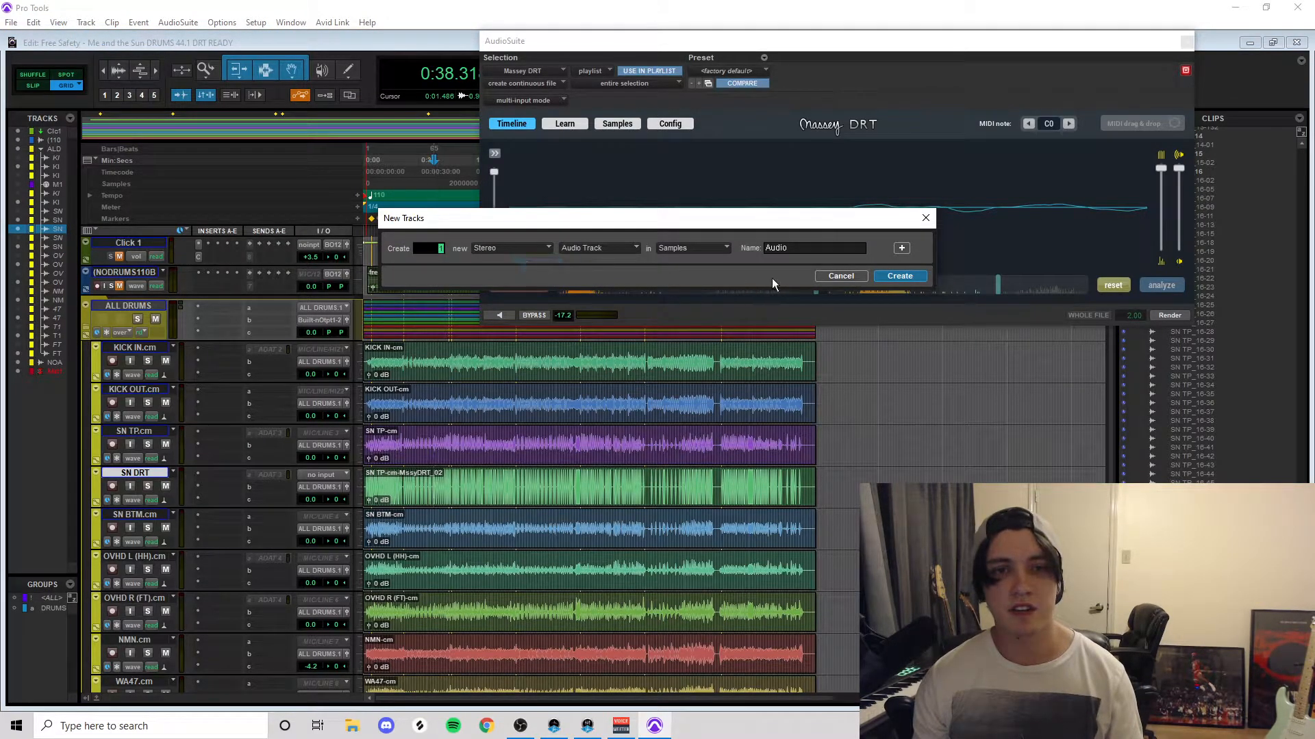
pyautogui.click(627, 248)
pyautogui.click(668, 330)
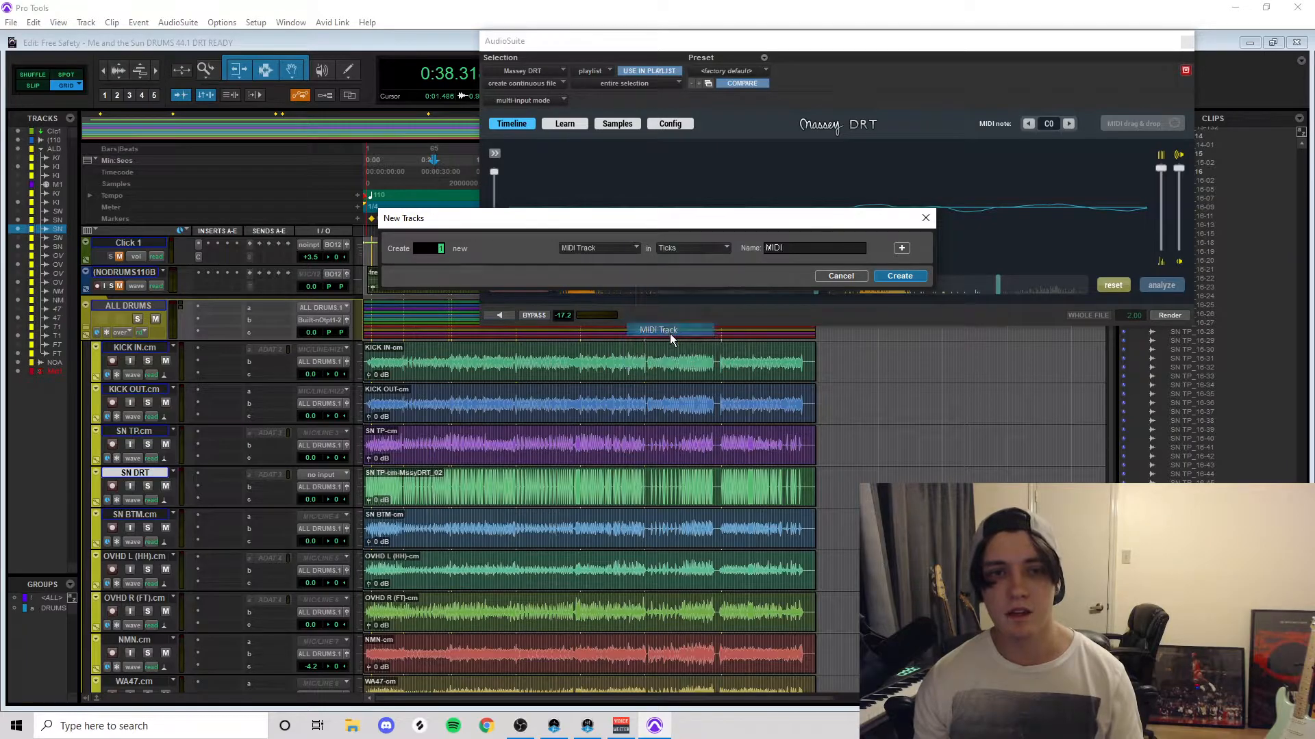
pyautogui.press('Tab')
pyautogui.write('SN')
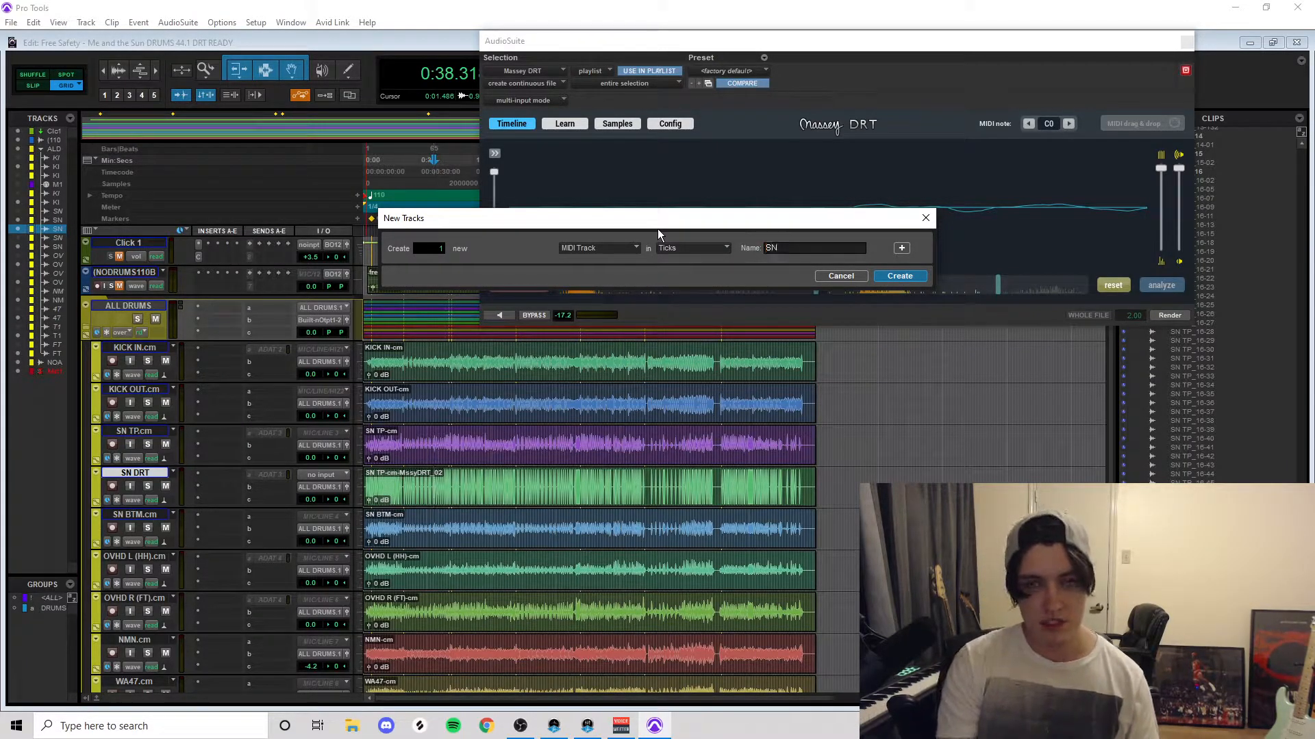
pyautogui.write(' MIDI')
pyautogui.press('Return')
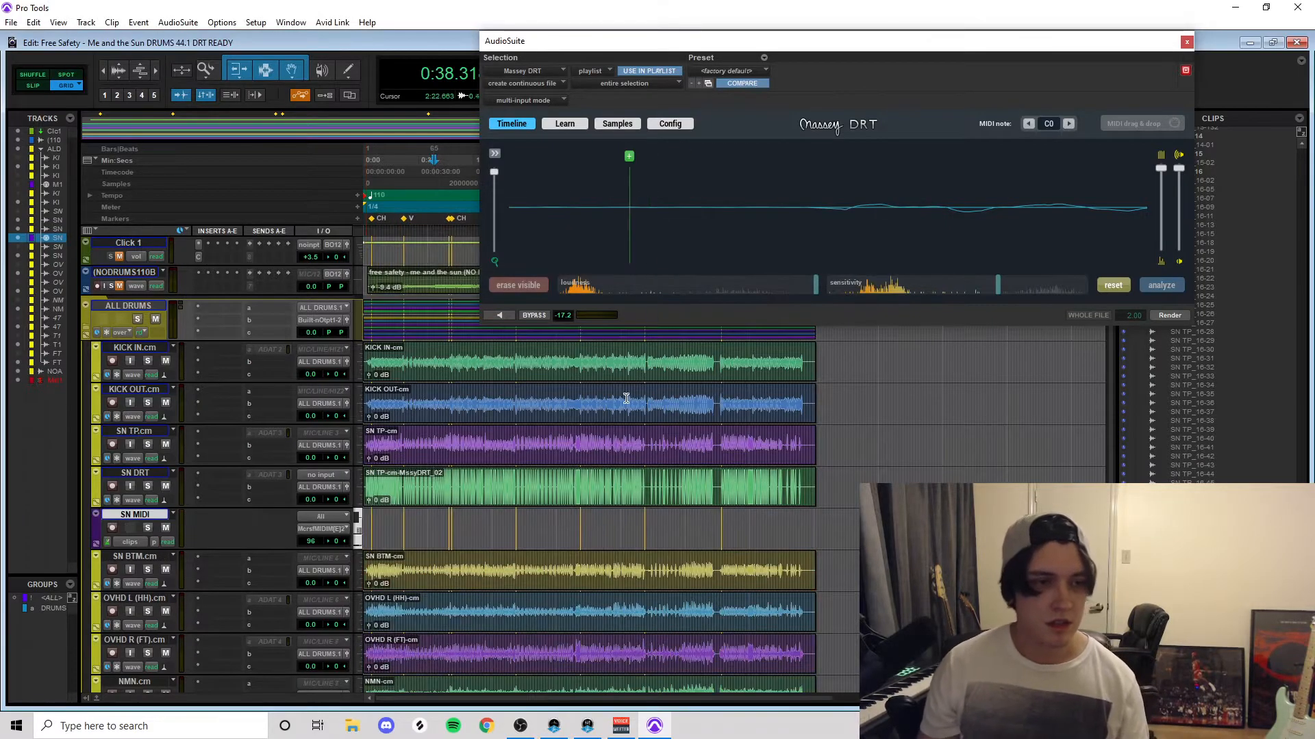
# Step: Colour the SN MIDI track yellow to match the other drum tracks
pyautogui.doubleClick(93, 531)
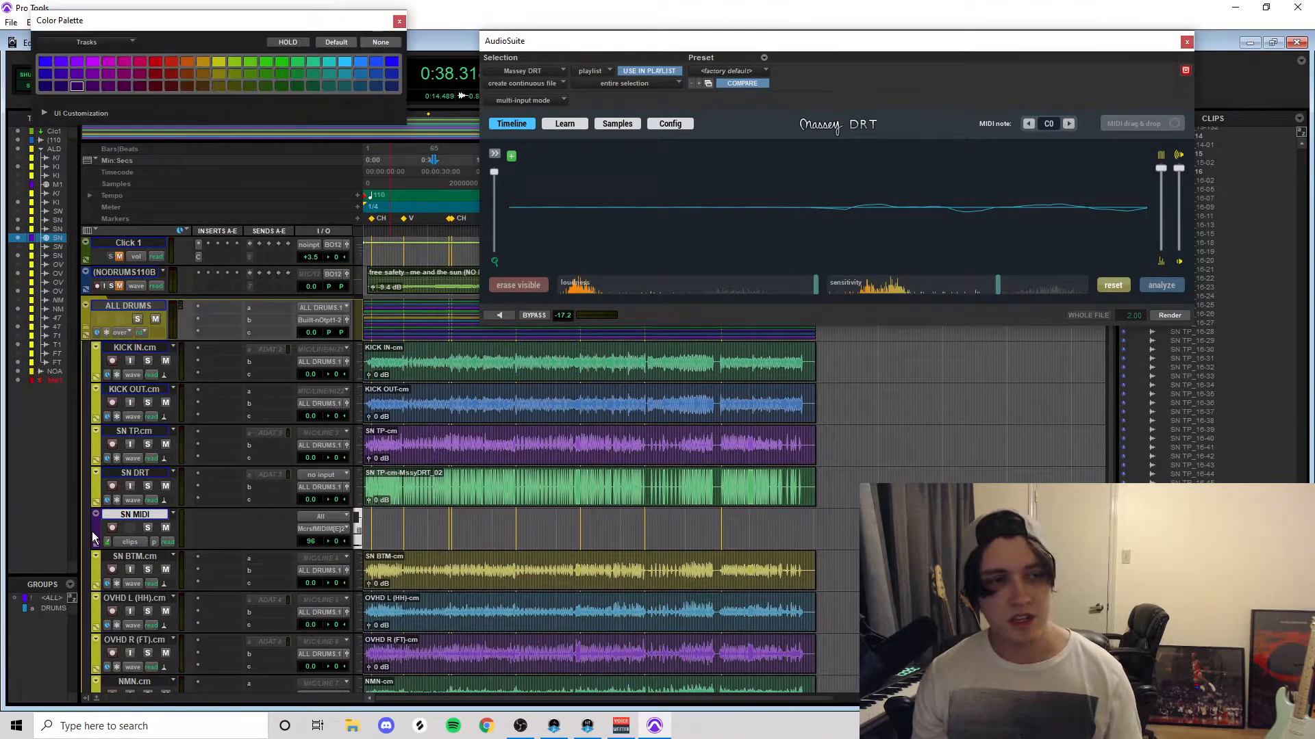
pyautogui.click(220, 63)
pyautogui.click(399, 22)
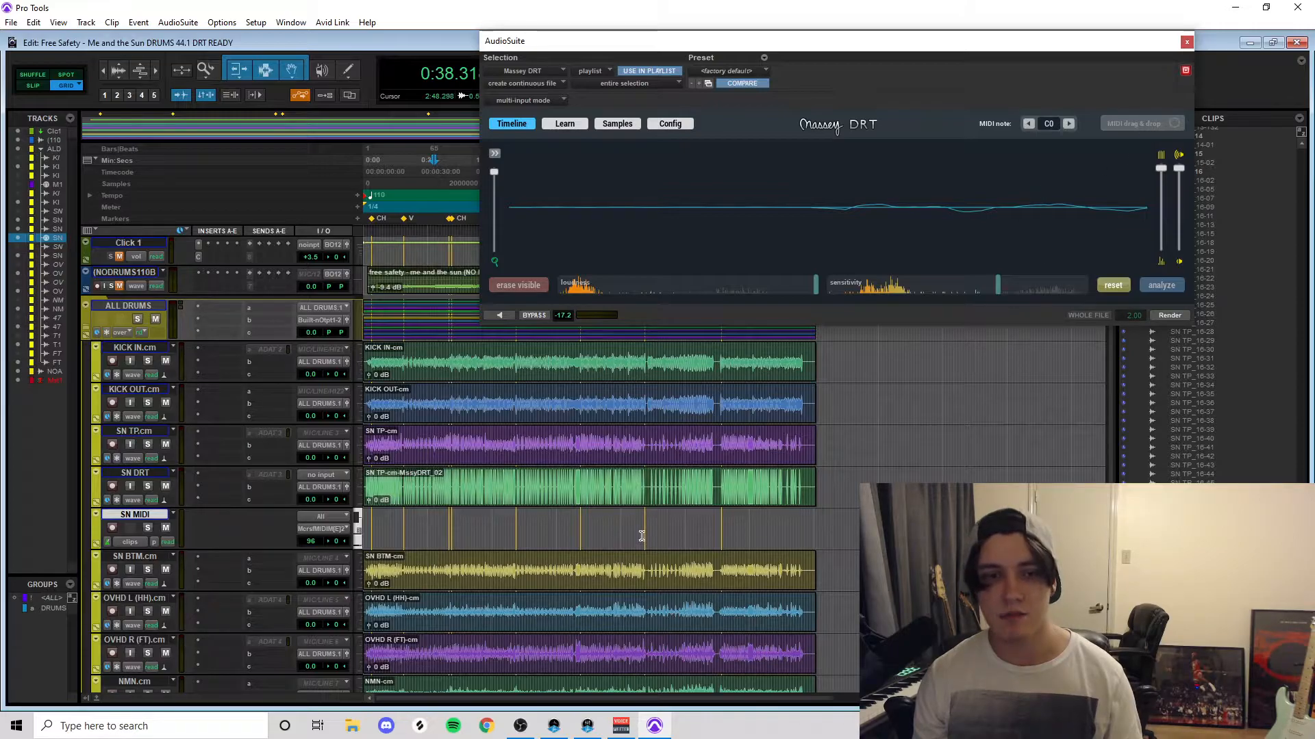
# Step: Place the DRT's MIDI export of the SN DRT clip on the SN MIDI track and compare its notes with the rendered hits
pyautogui.doubleClick(612, 487)
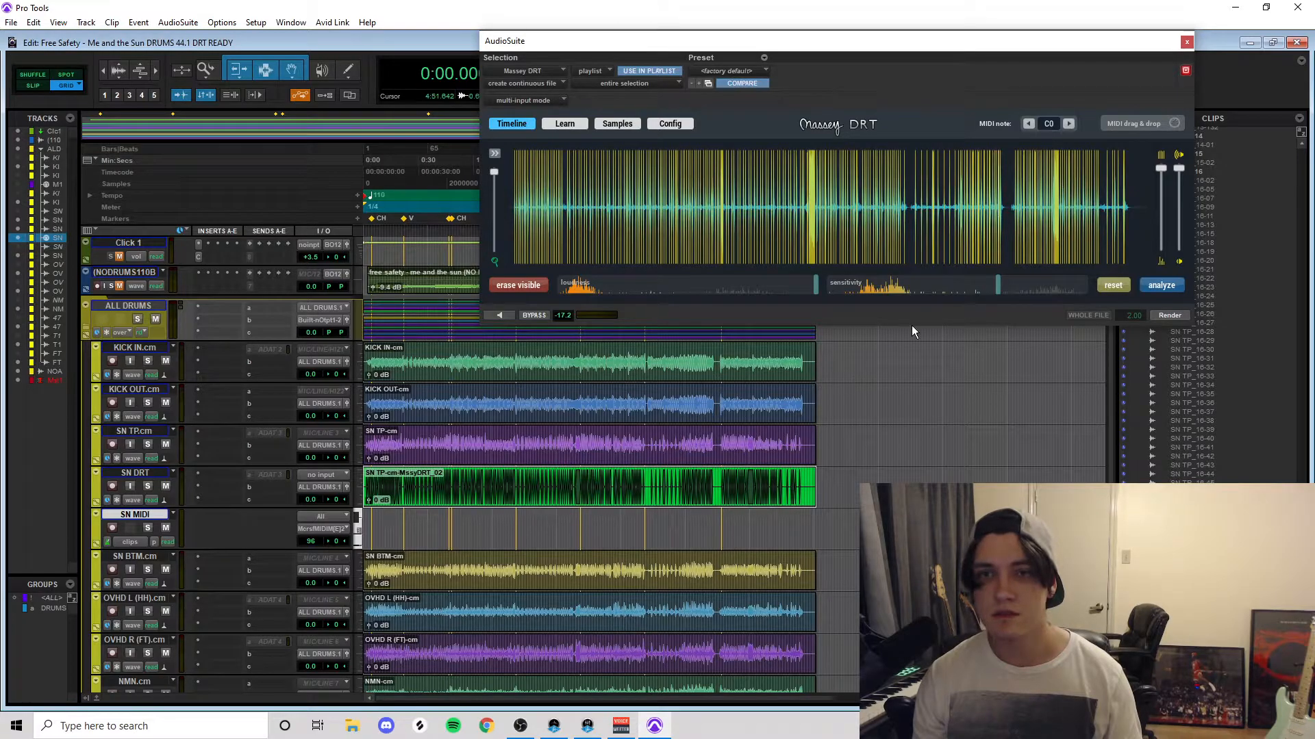
pyautogui.moveTo(605, 593); pyautogui.dragTo(526, 528)
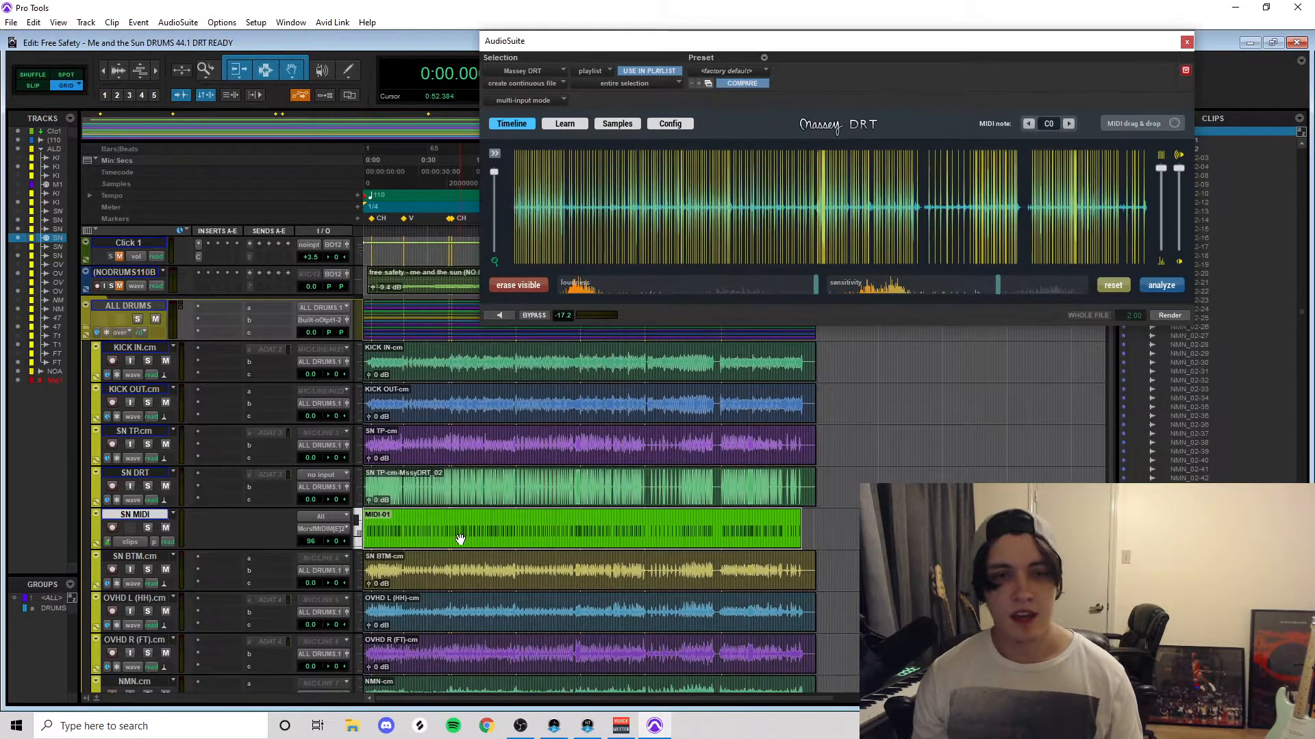
pyautogui.click(411, 485)
pyautogui.press('t')
pyautogui.press('t')
pyautogui.press('t')
pyautogui.press('t')
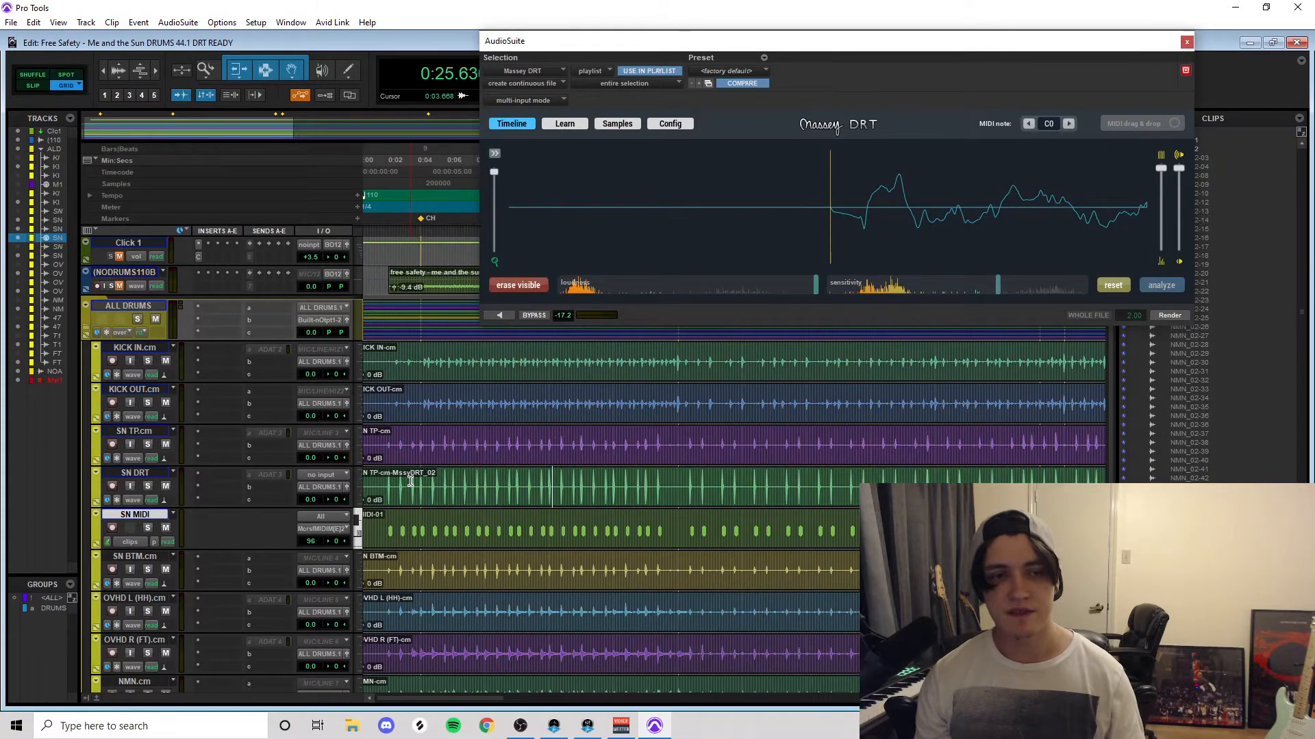
pyautogui.press('r')
pyautogui.click(374, 485)
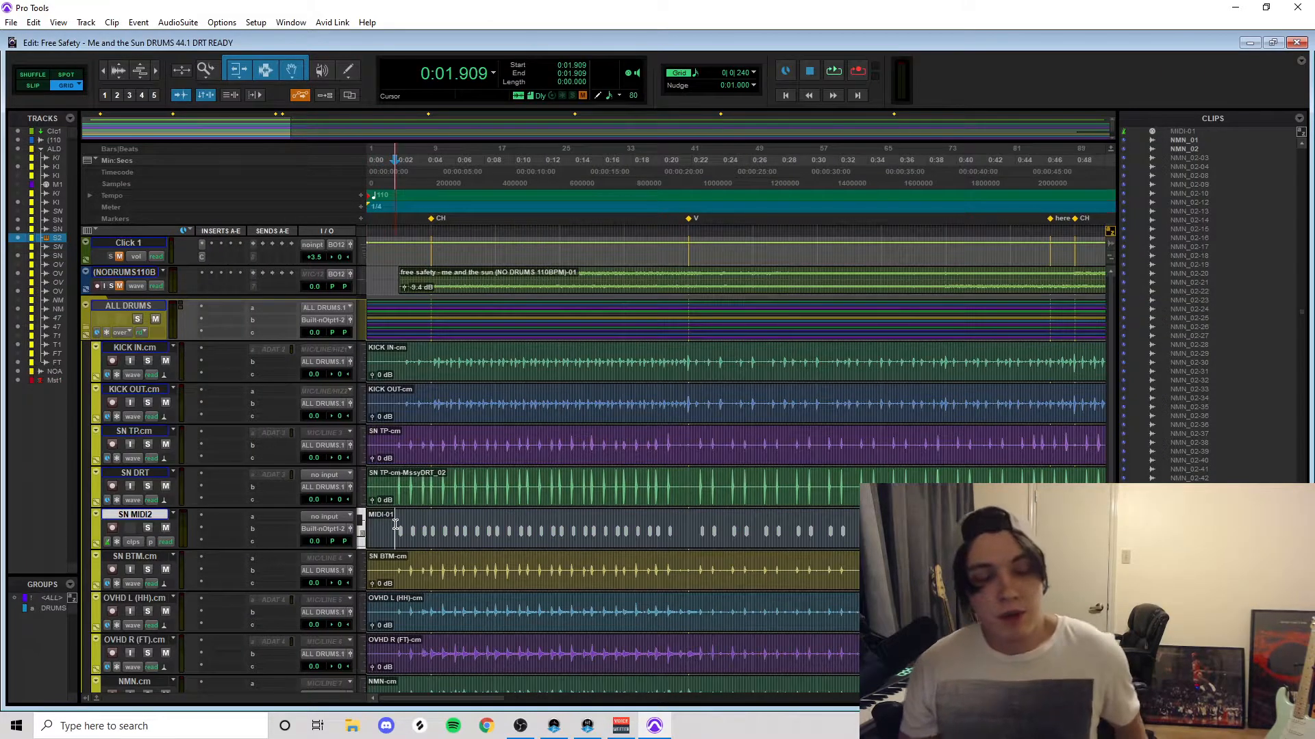
# Step: Add a send to Bus 1 (Mono) on send b of the SN DRT track and set its level to 0.0
pyautogui.click(281, 485)
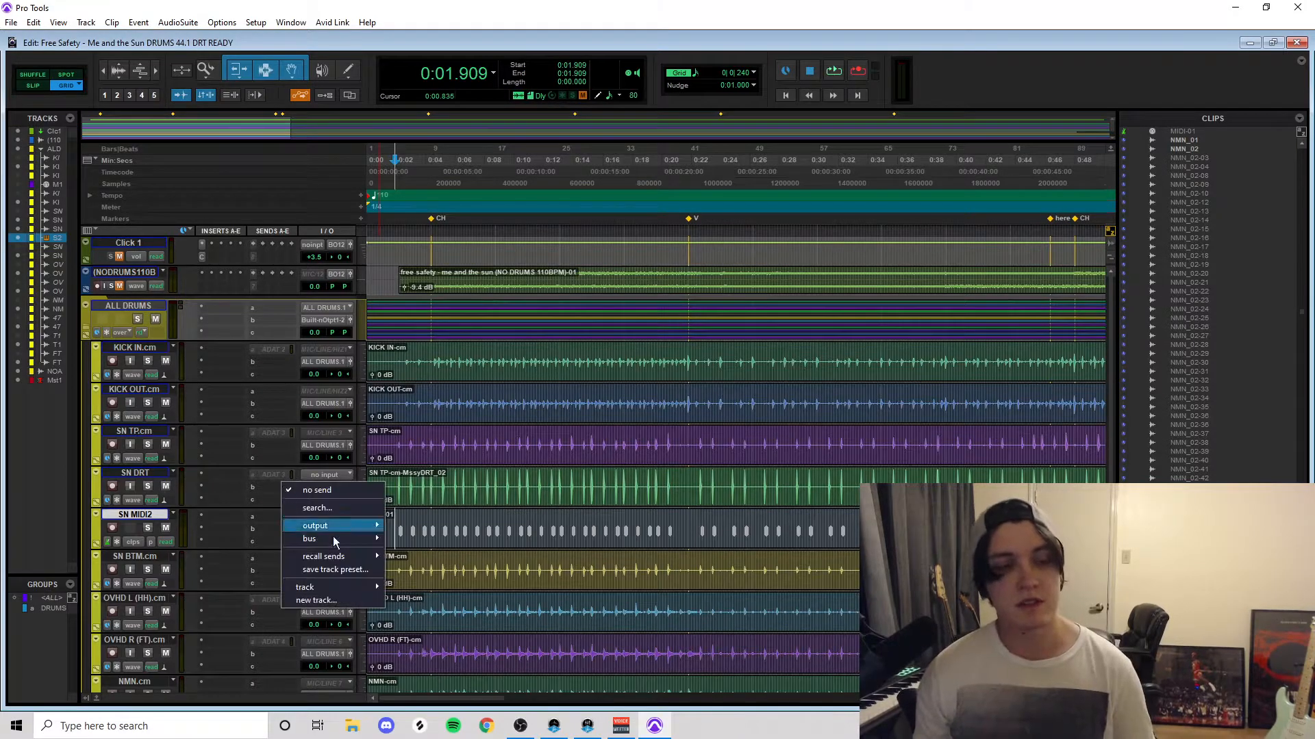
pyautogui.moveTo(375, 540)
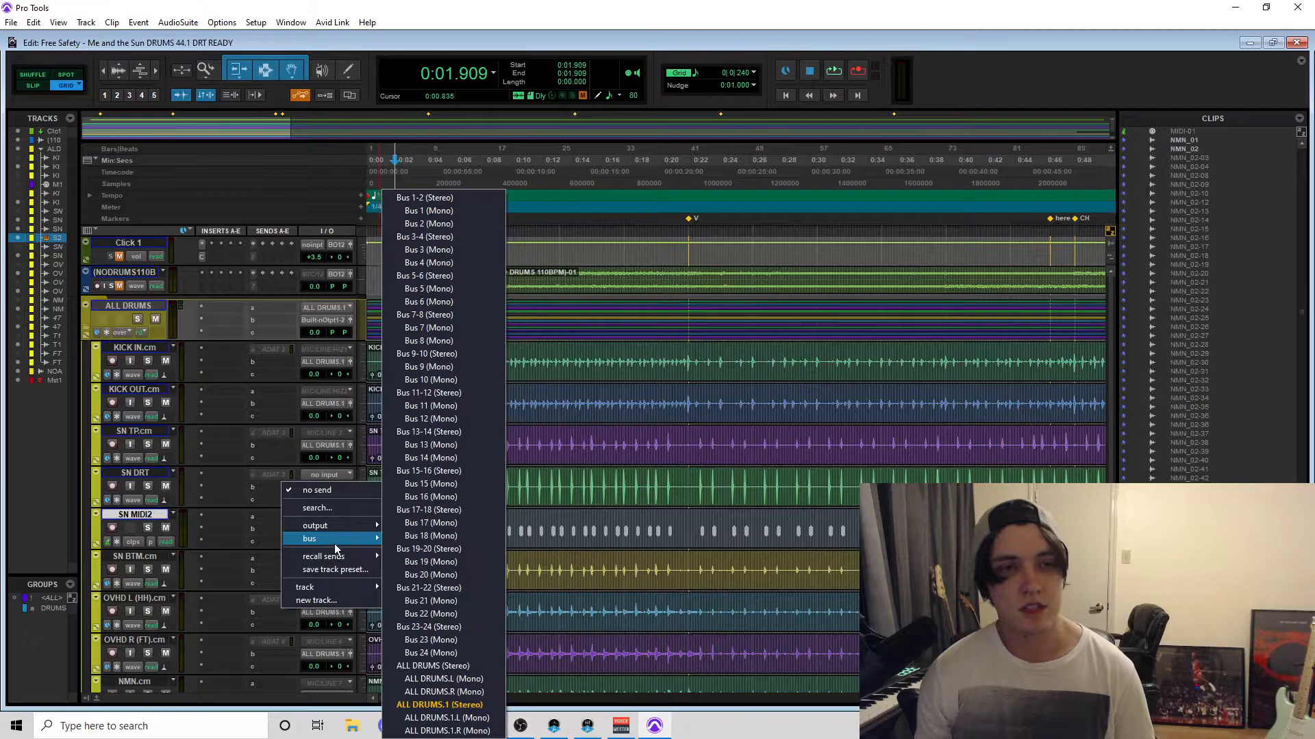
pyautogui.click(458, 211)
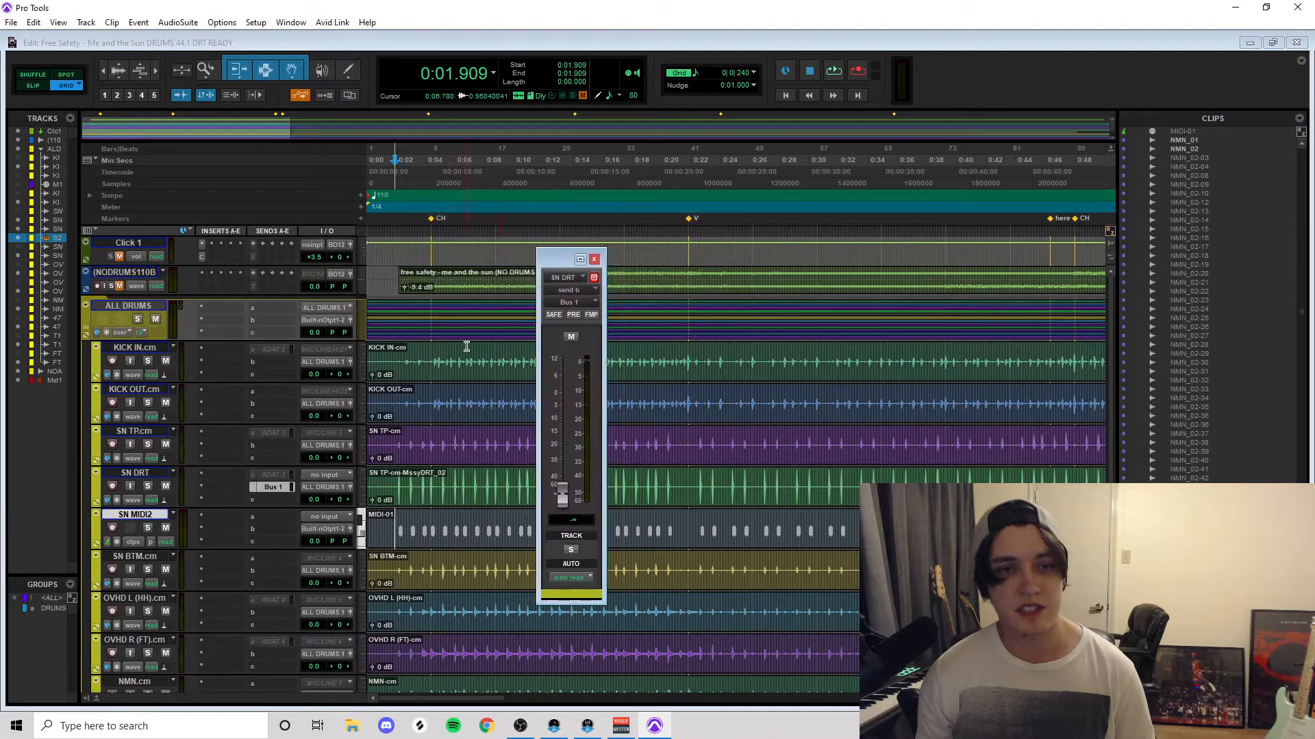
pyautogui.keyDown('alt'); pyautogui.click(565, 500); pyautogui.keyUp('alt')
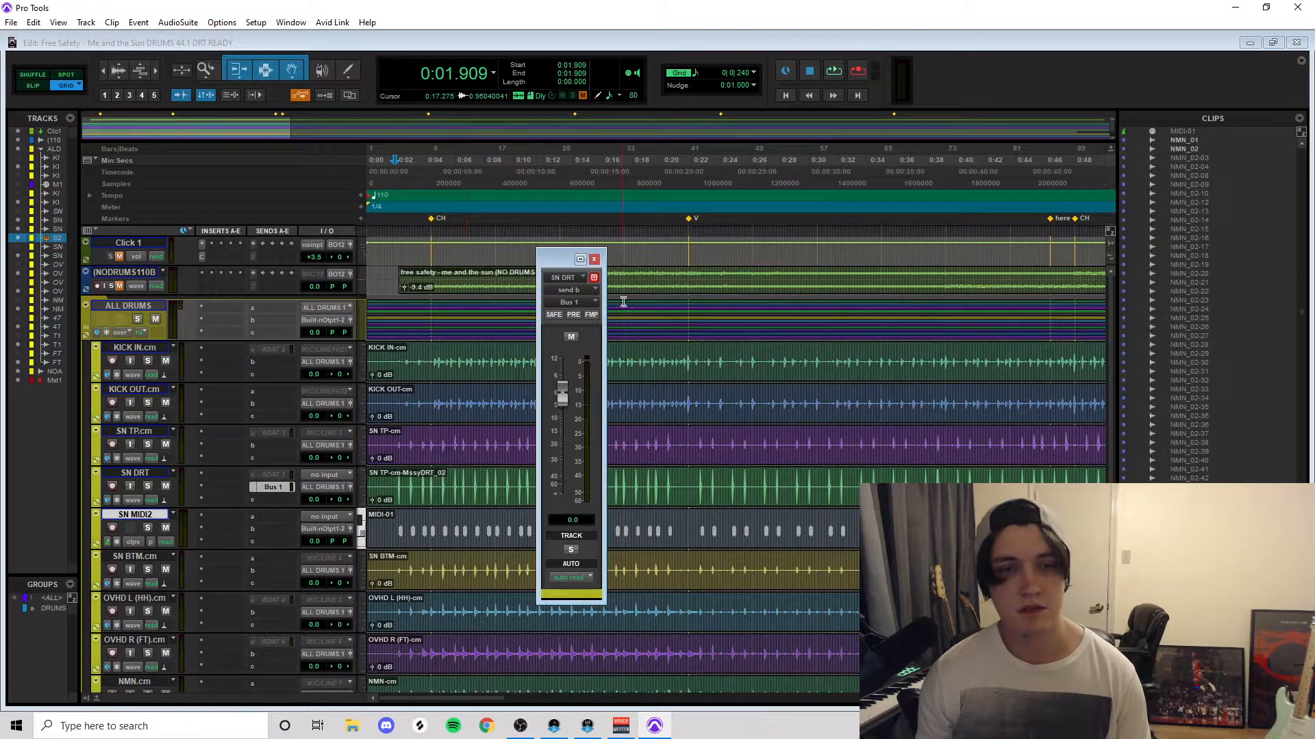
# Step: Insert FabFilter Pro-G on the SN TP.cm track and set its key input to Bus 1
pyautogui.click(594, 260)
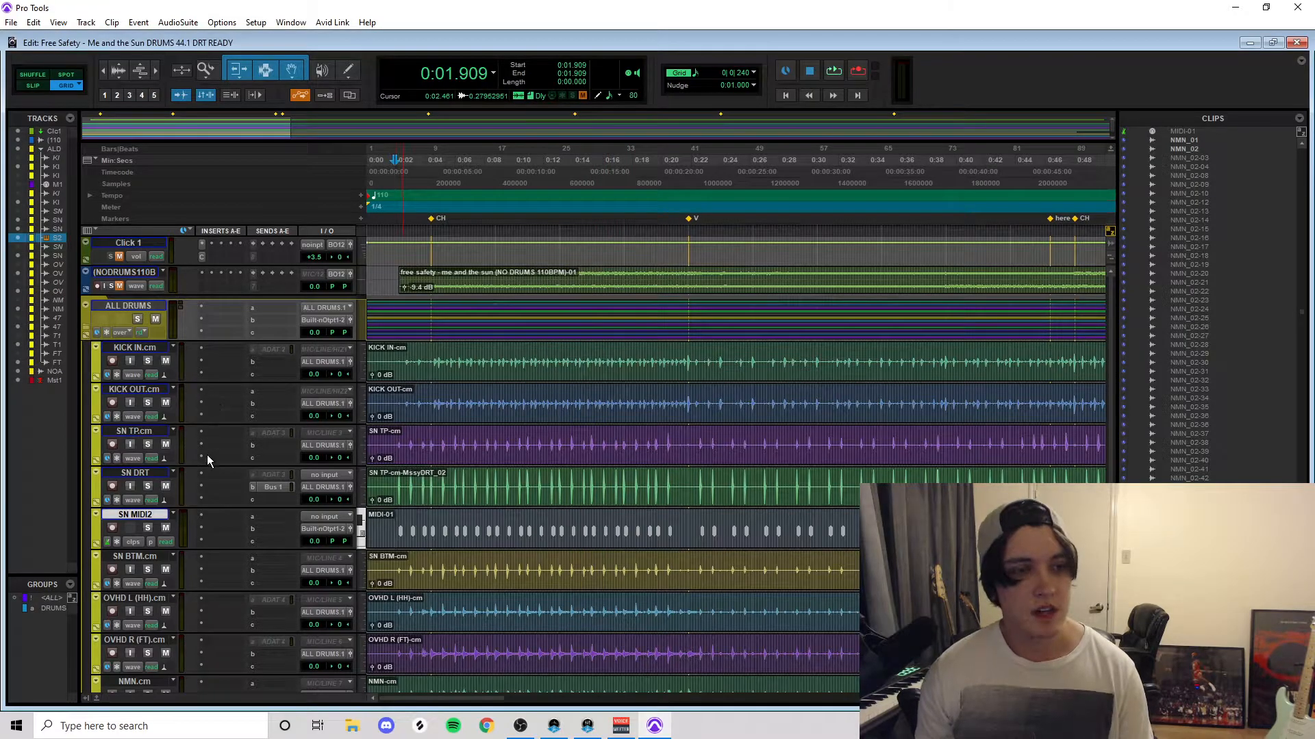
pyautogui.click(208, 430)
pyautogui.moveTo(260, 472)
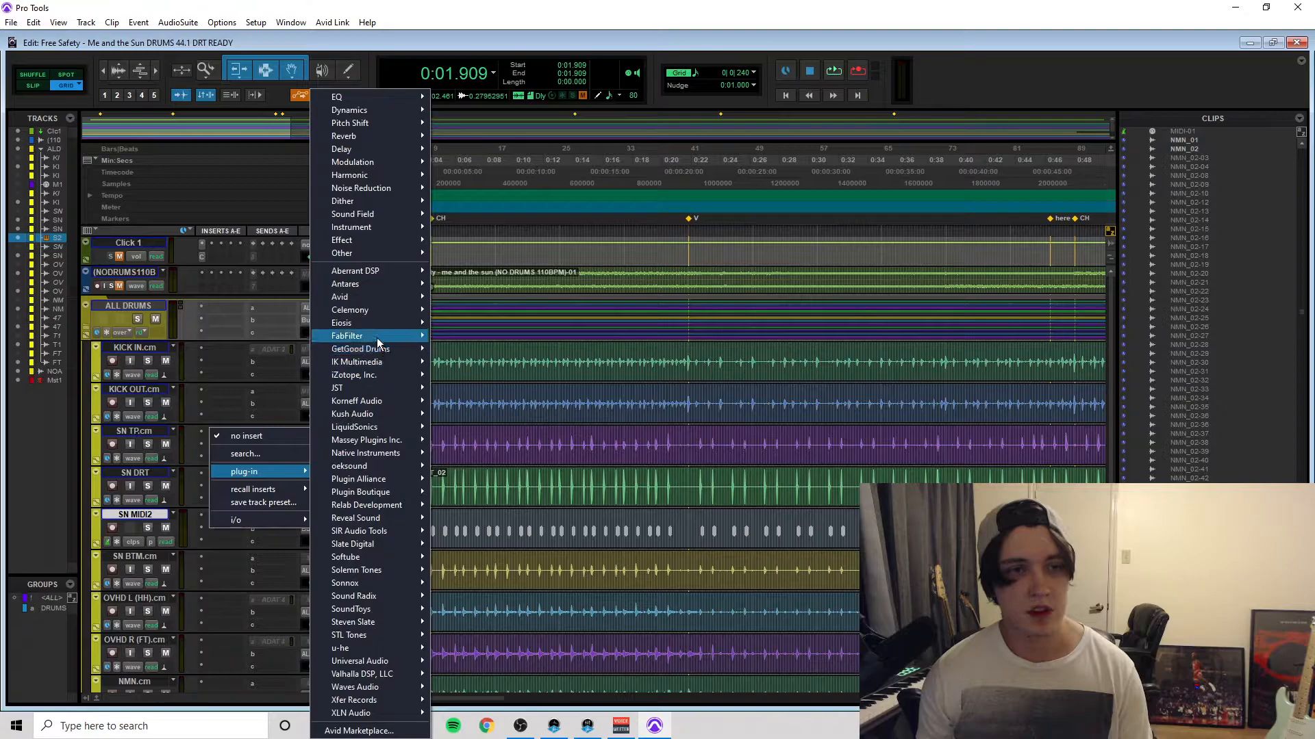
pyautogui.moveTo(378, 338)
pyautogui.click(479, 353)
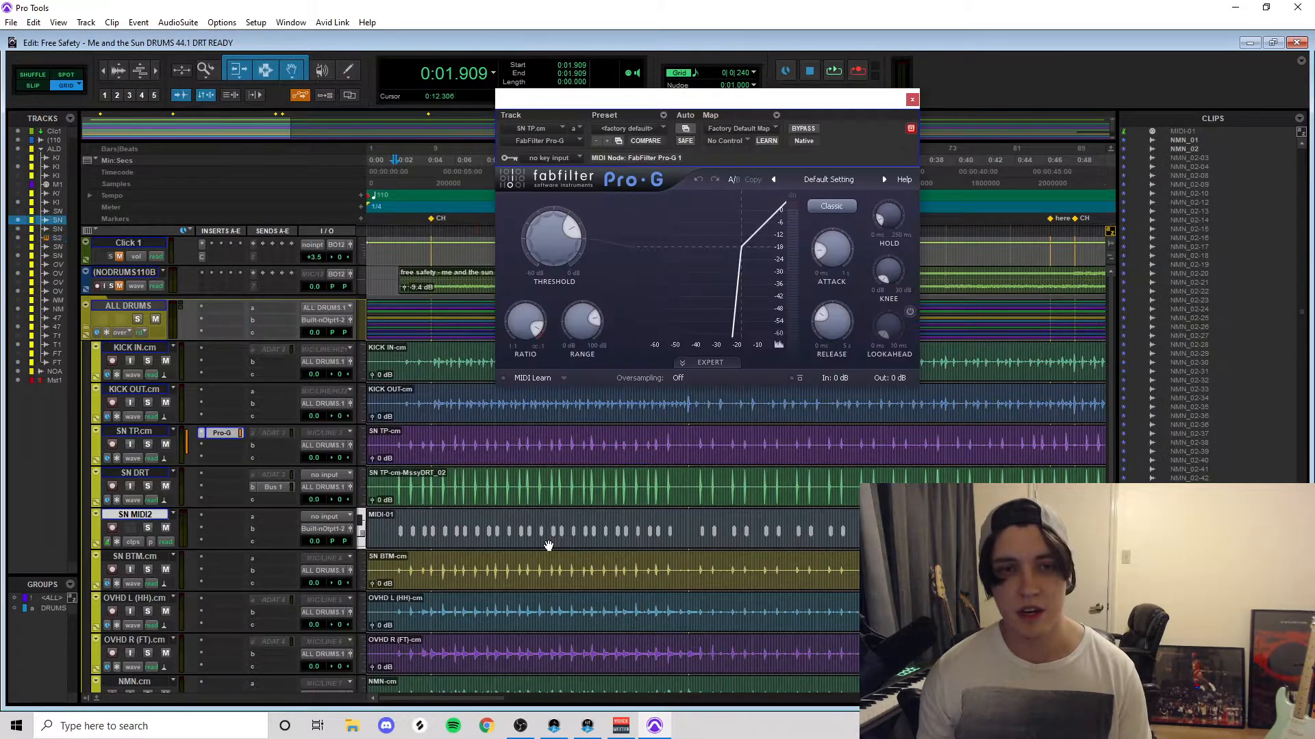
pyautogui.click(569, 156)
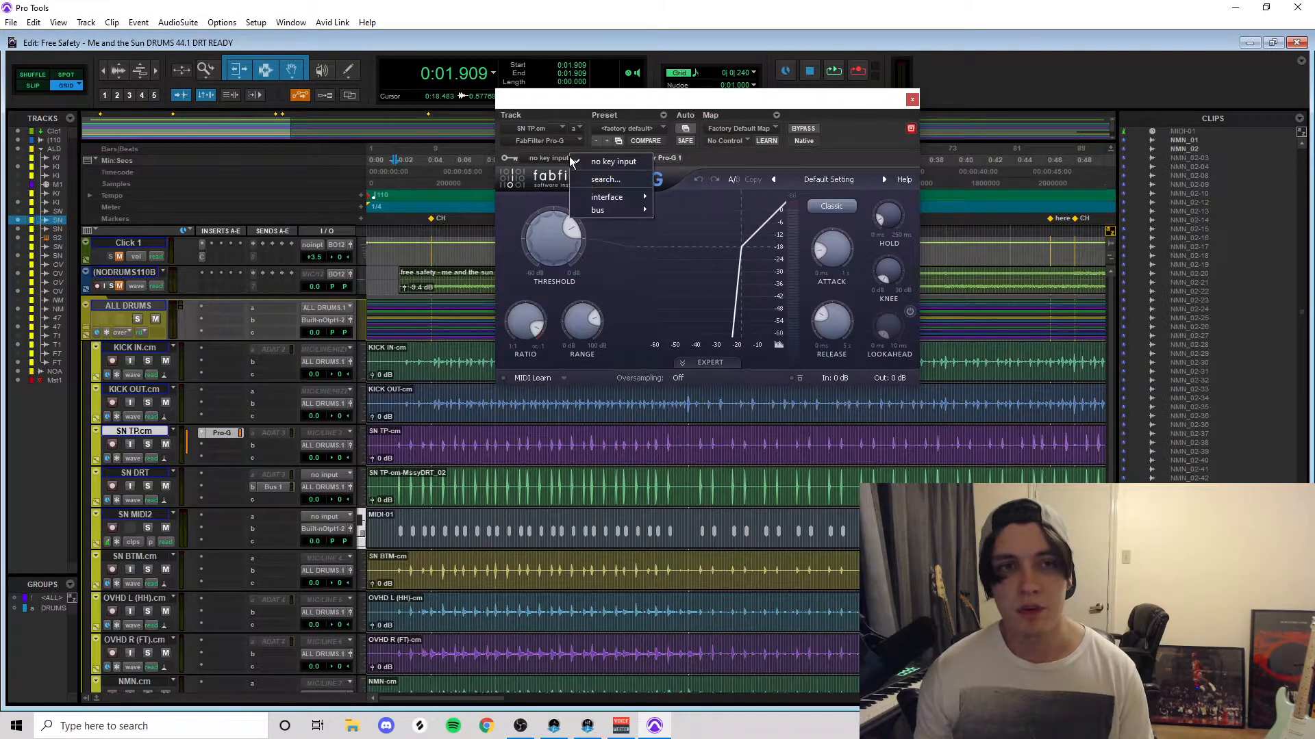
pyautogui.moveTo(634, 207)
pyautogui.click(686, 213)
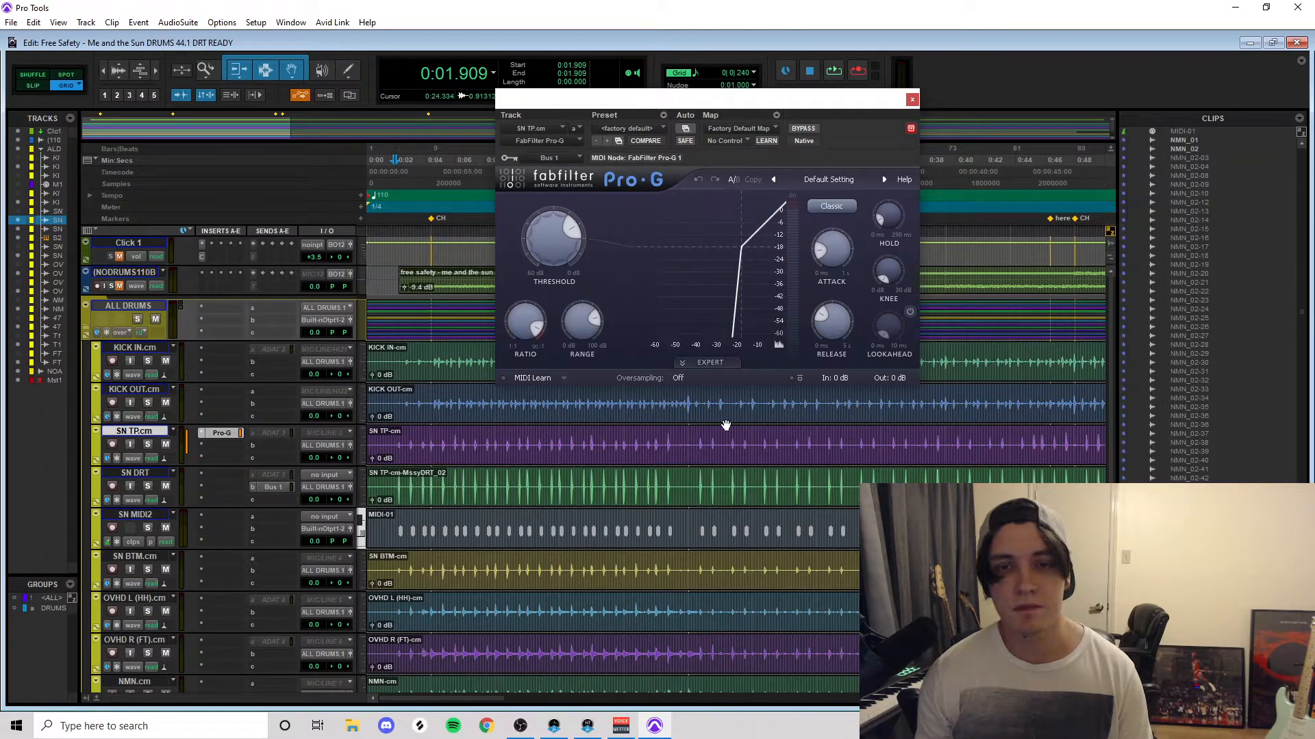
# Step: Rename the bus used by send b of the SN DRT track to SN DRT
pyautogui.rightClick(274, 487)
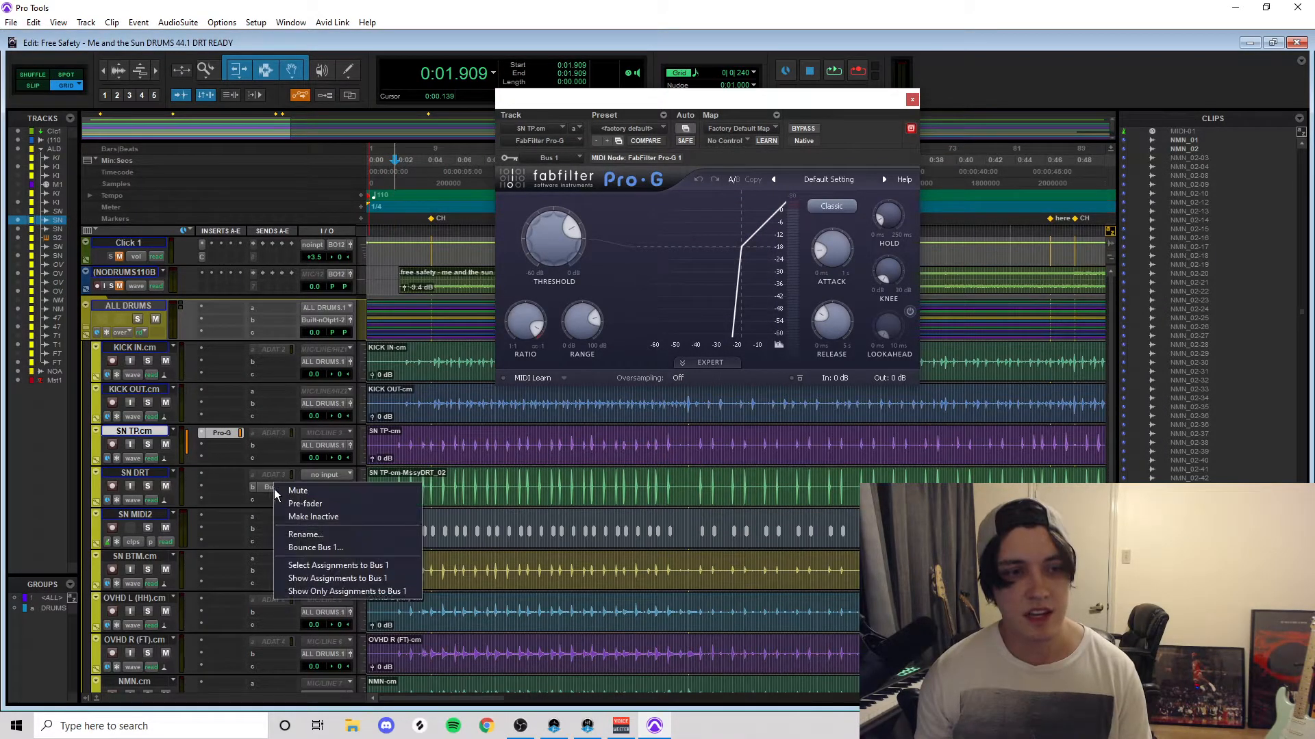
pyautogui.click(342, 535)
pyautogui.write('SN D')
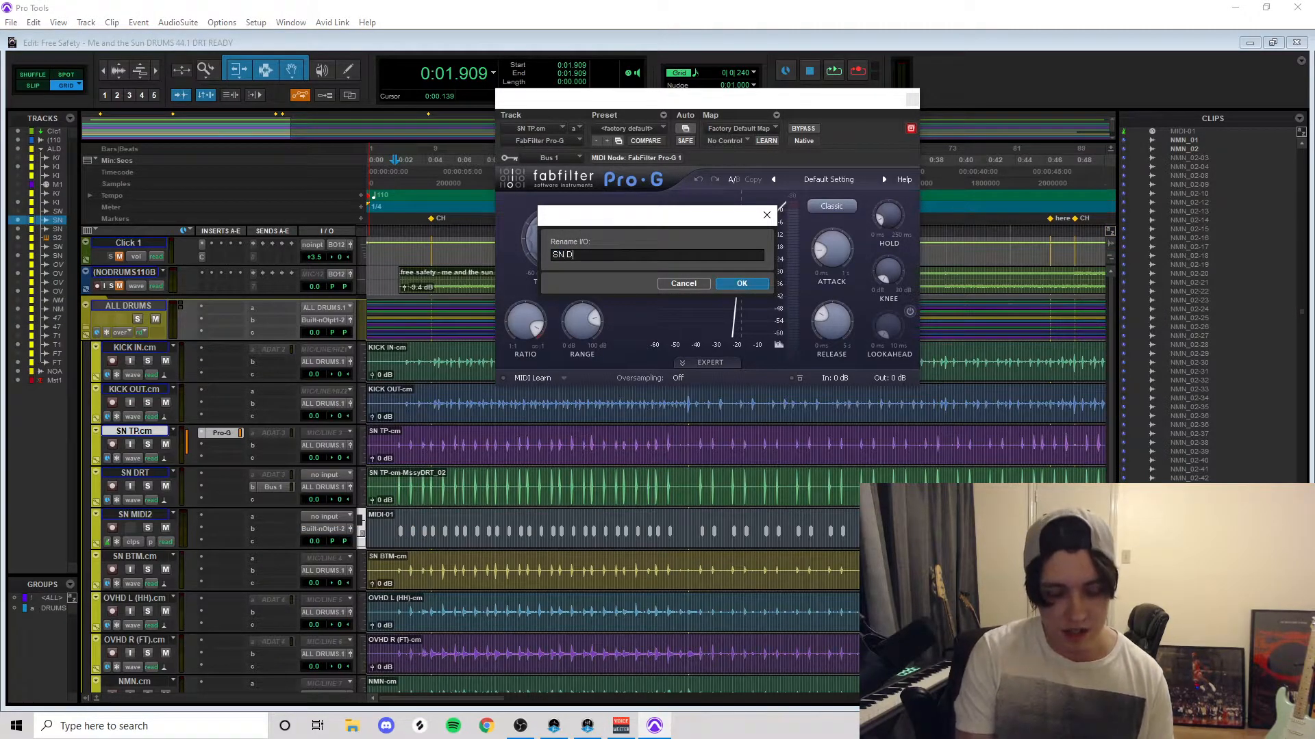
pyautogui.write('RT')
pyautogui.press('Return')
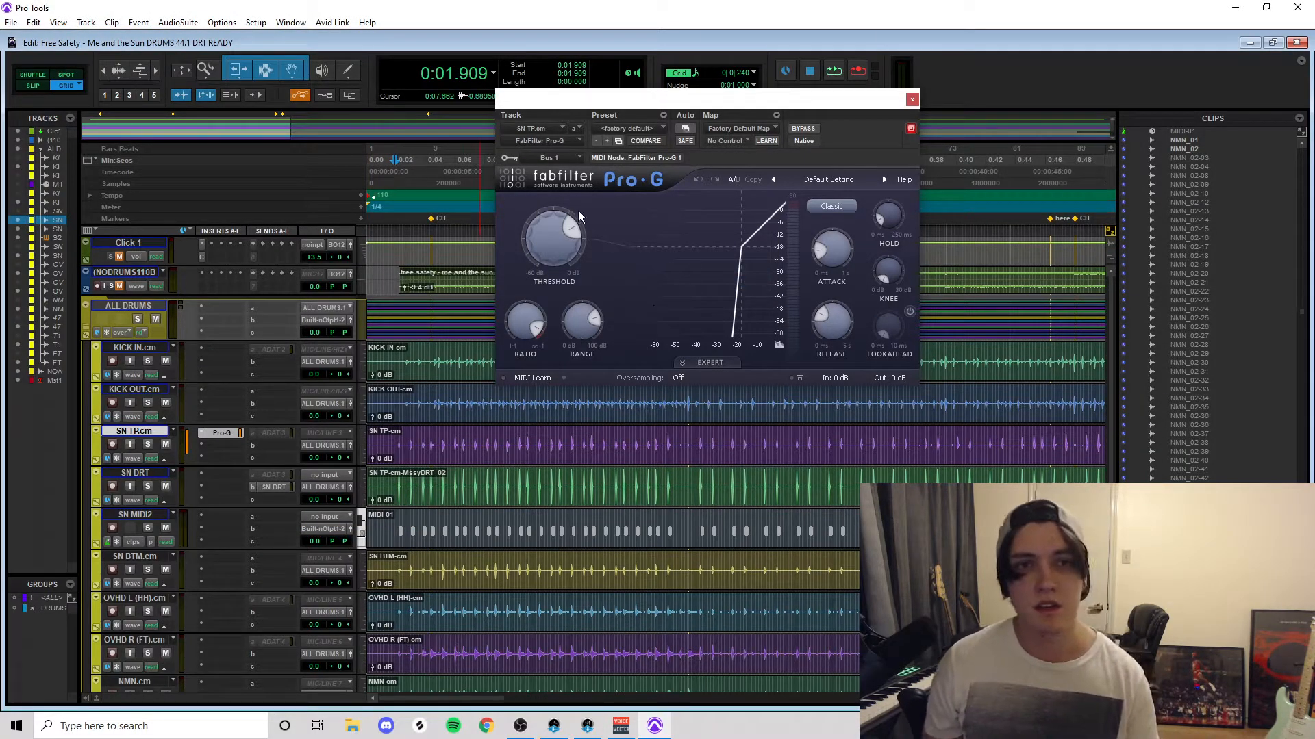
# Step: Reassign the Pro-G key input to the renamed bus and switch the gate's side chain to Ext in the expert settings
pyautogui.click(557, 158)
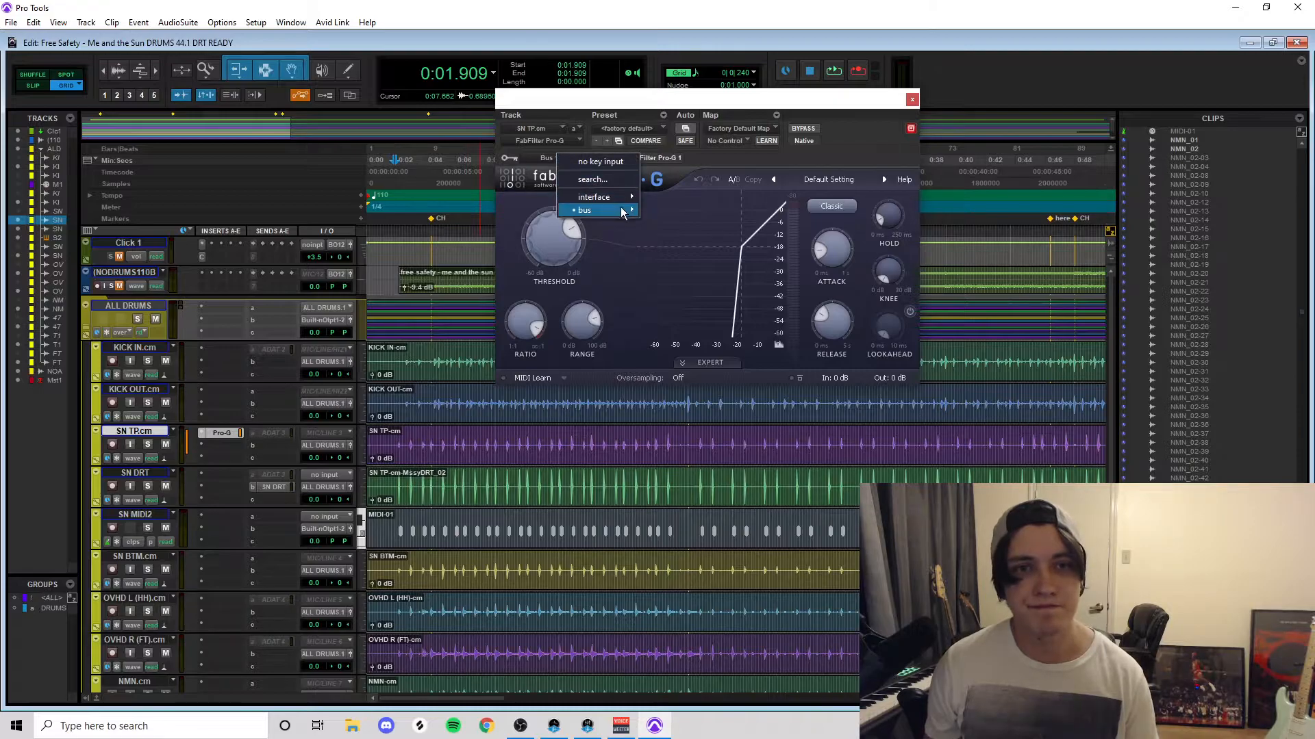
pyautogui.moveTo(623, 212)
pyautogui.click(683, 211)
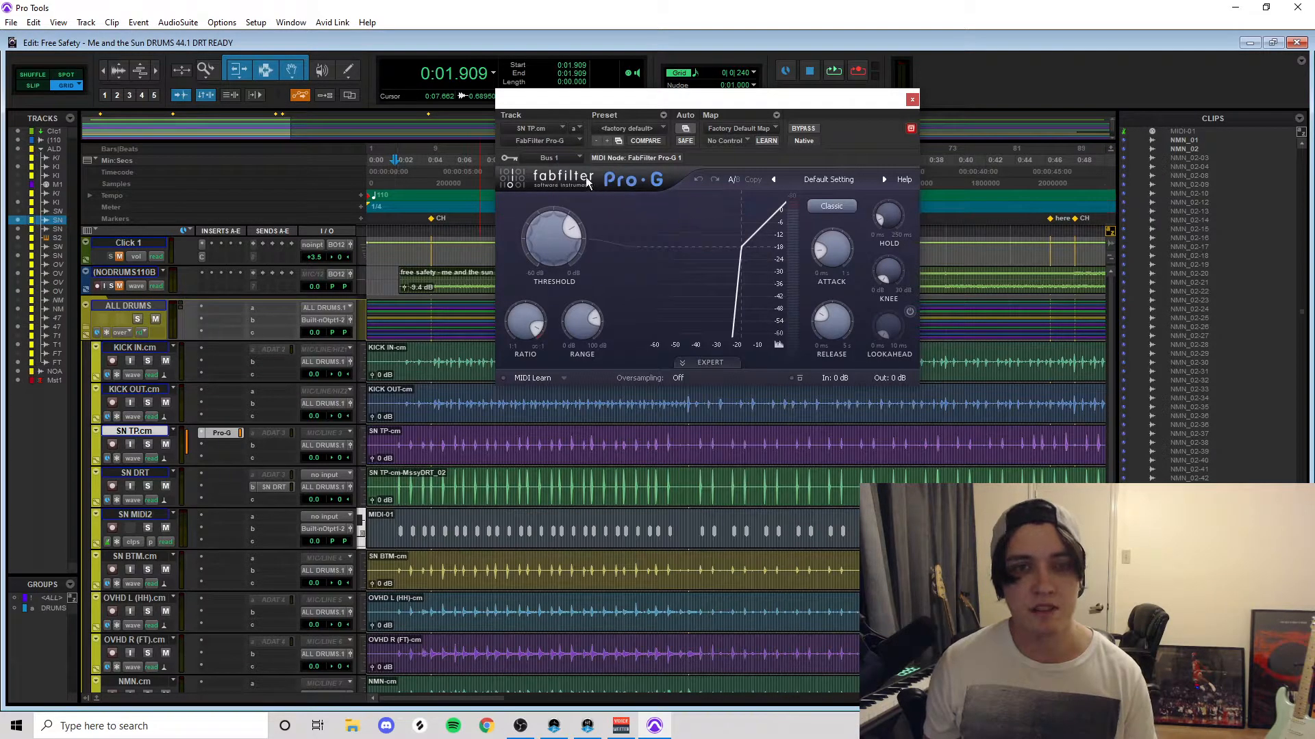
pyautogui.click(710, 363)
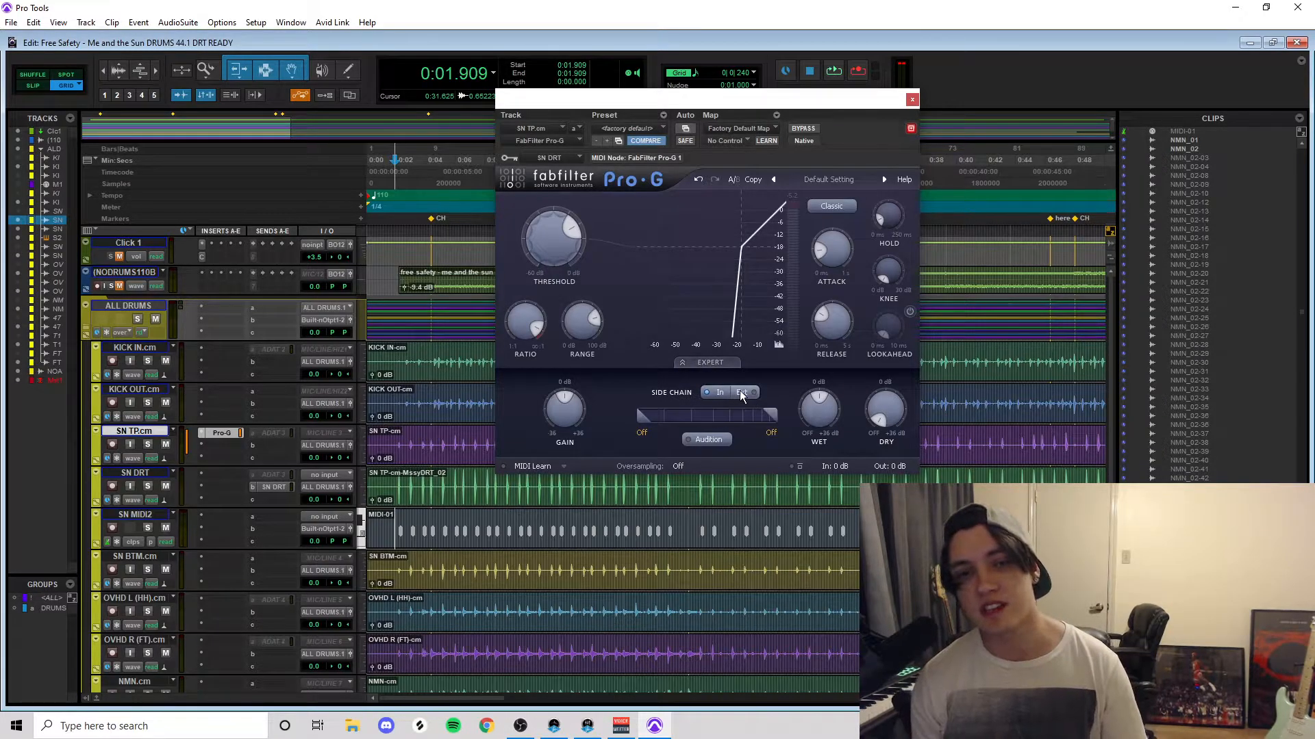
# Step: Play the drums through the Pro-G gate, first in the full mix and then with SN TP.cm soloed
pyautogui.press('space')
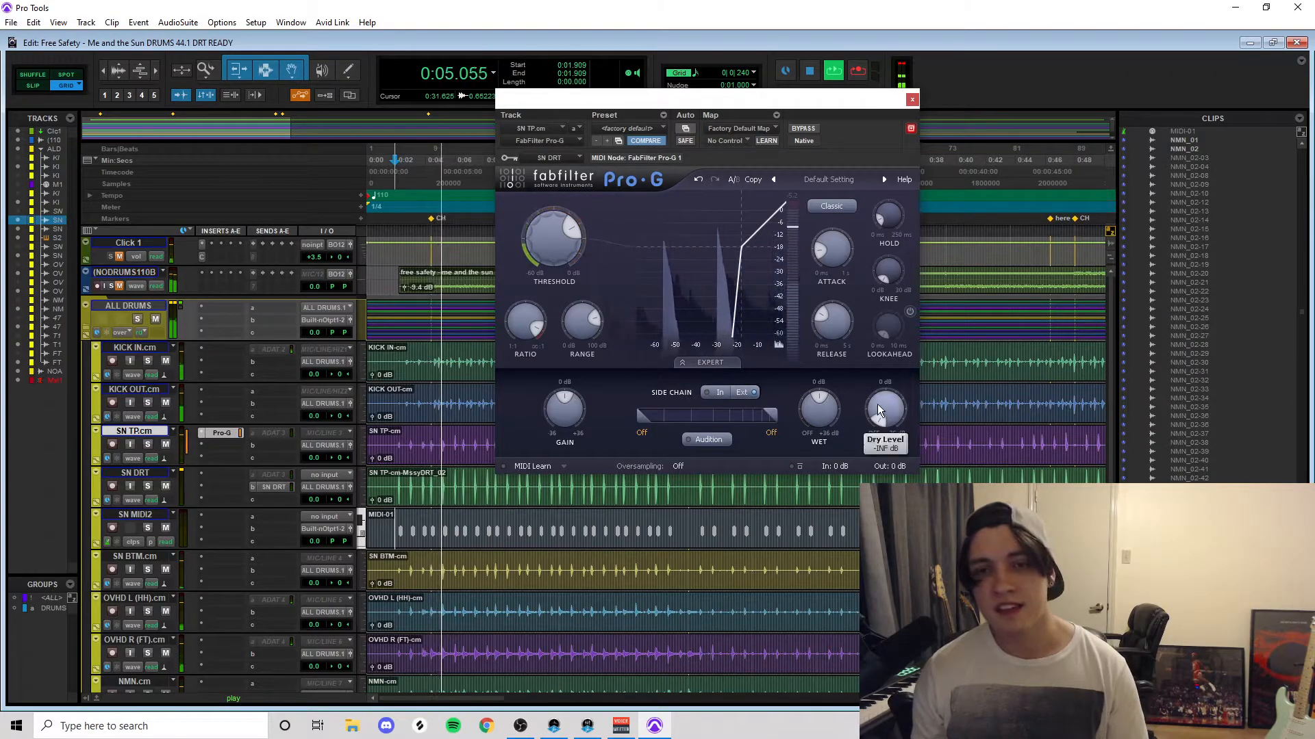
pyautogui.press('space')
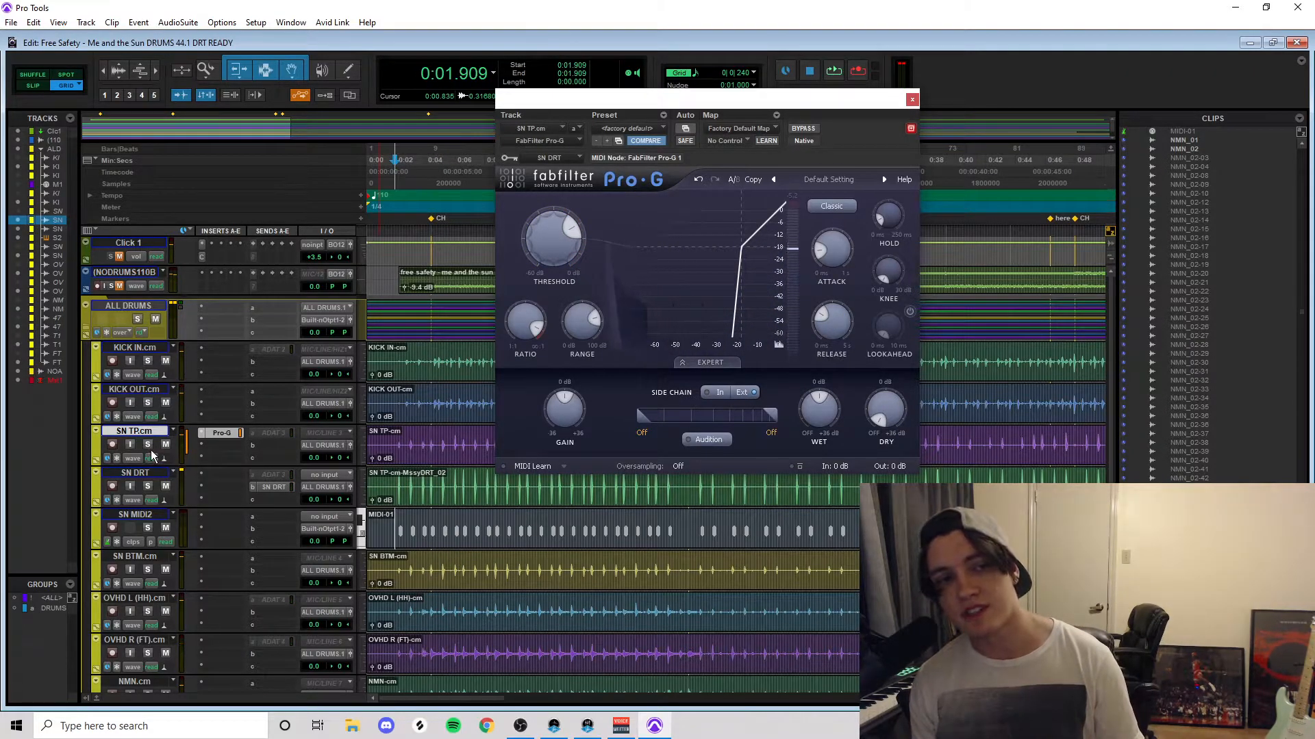
pyautogui.click(148, 445)
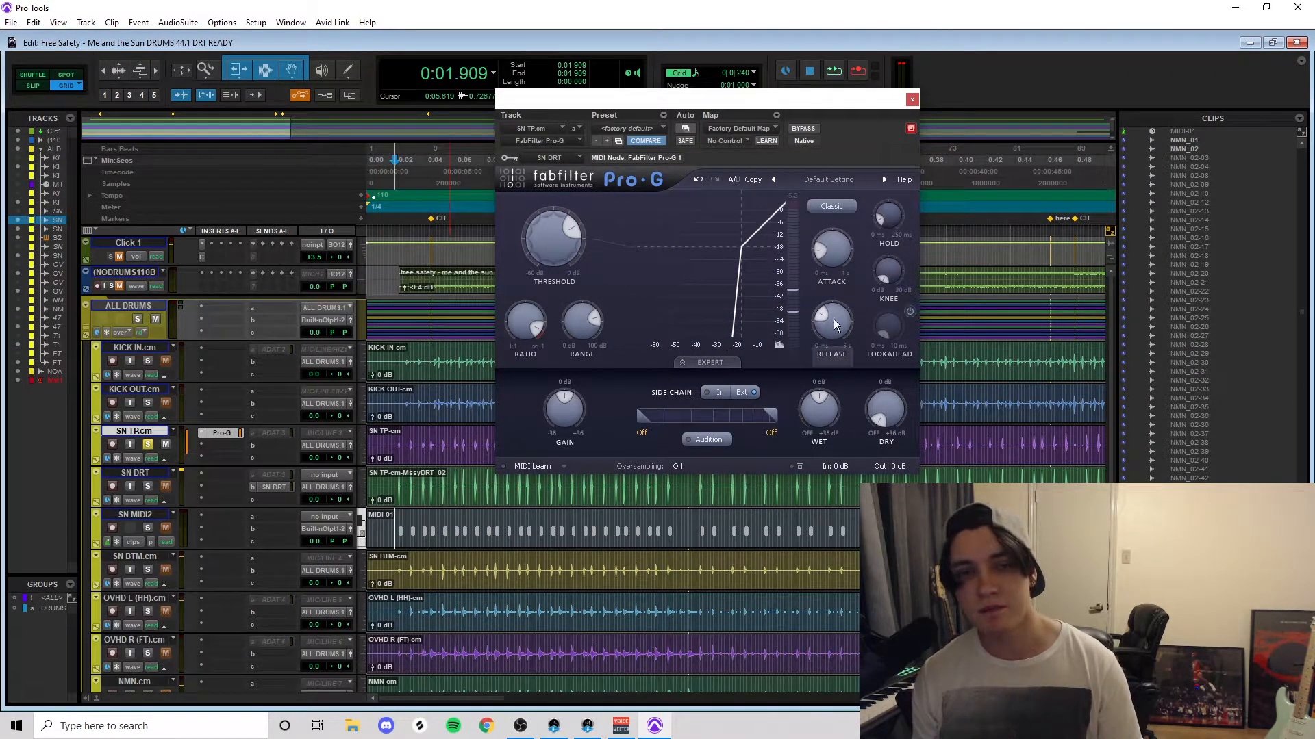
pyautogui.press('space')
pyautogui.press('space')
# Step: Switch send b of the SN DRT track to pre-fader and play the soloed SN TP.cm track from 0:02.454
pyautogui.click(273, 487)
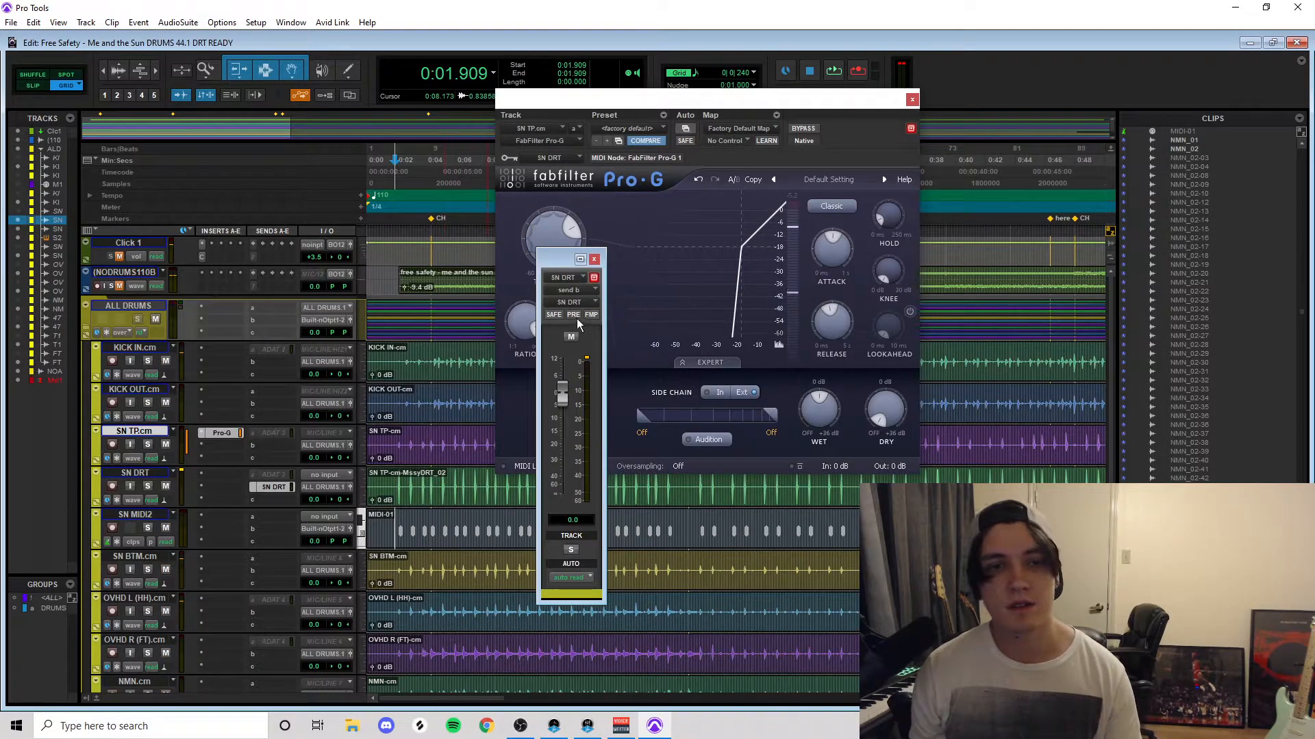
pyautogui.click(595, 259)
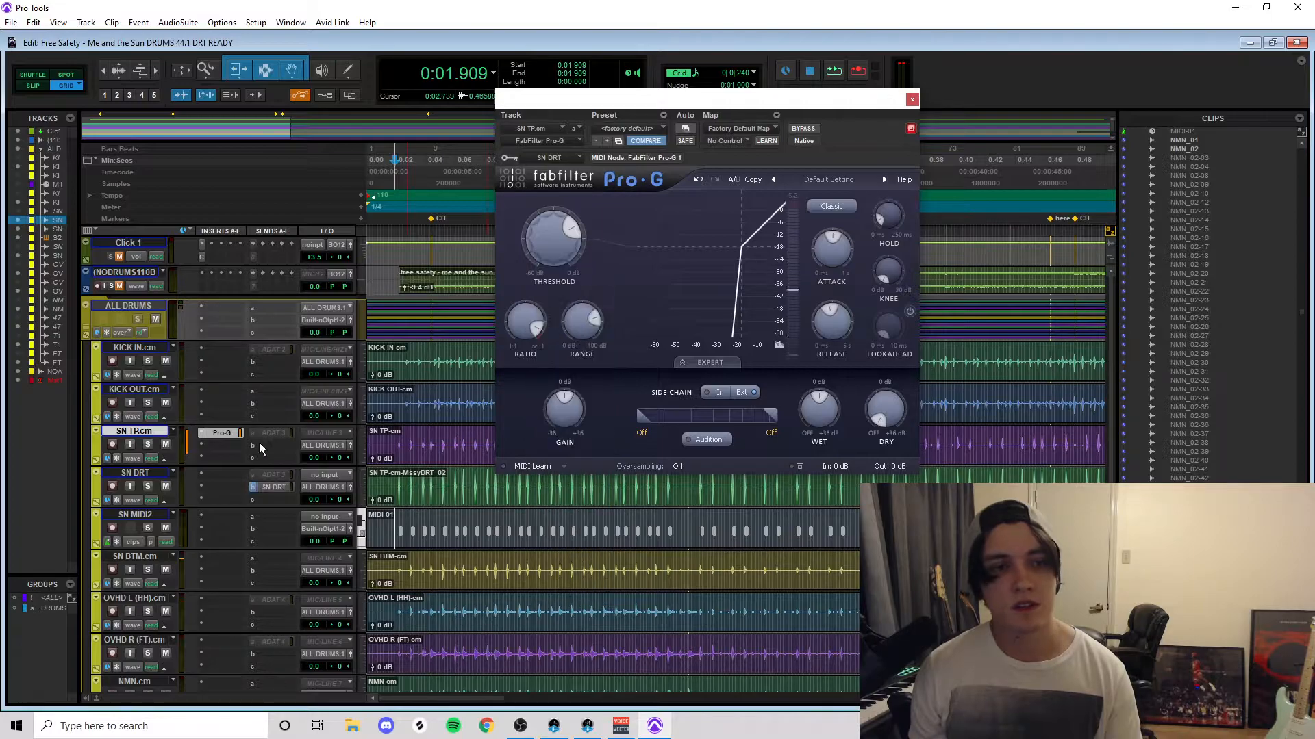
pyautogui.press('space')
pyautogui.click(403, 439)
pyautogui.press('space')
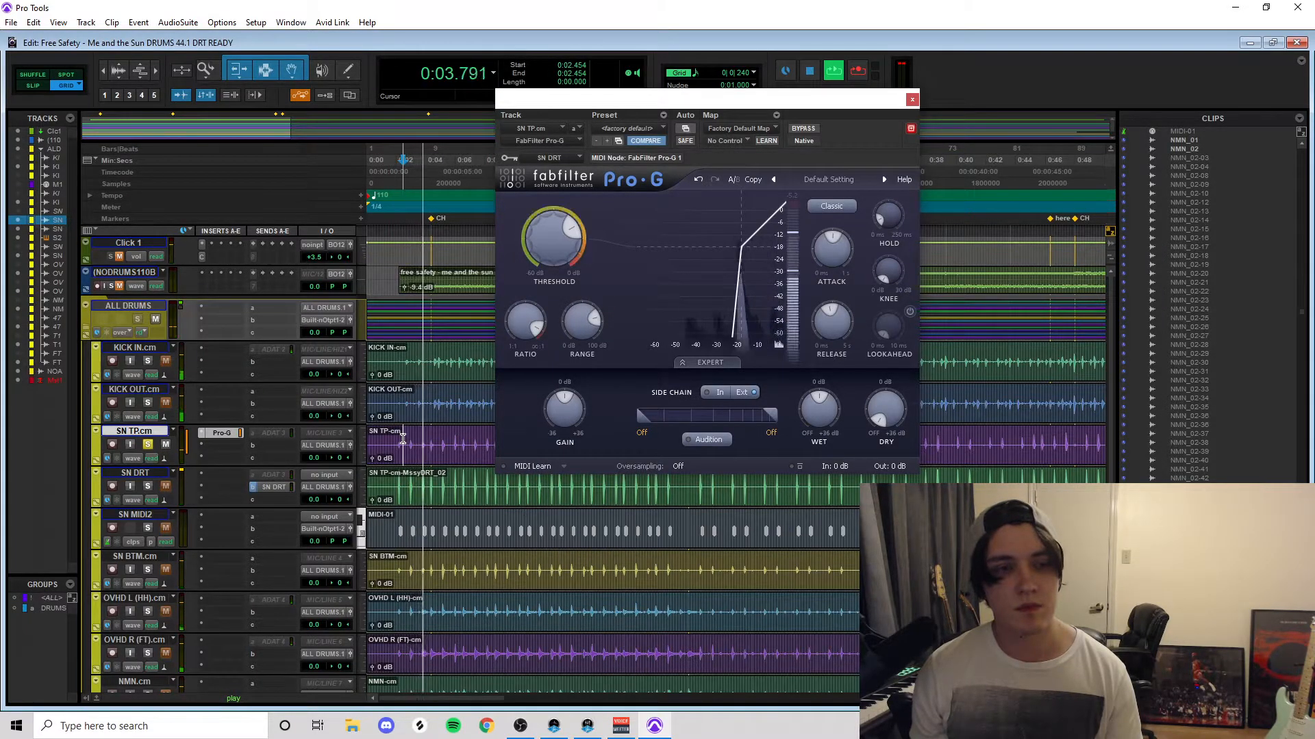
pyautogui.press('space')
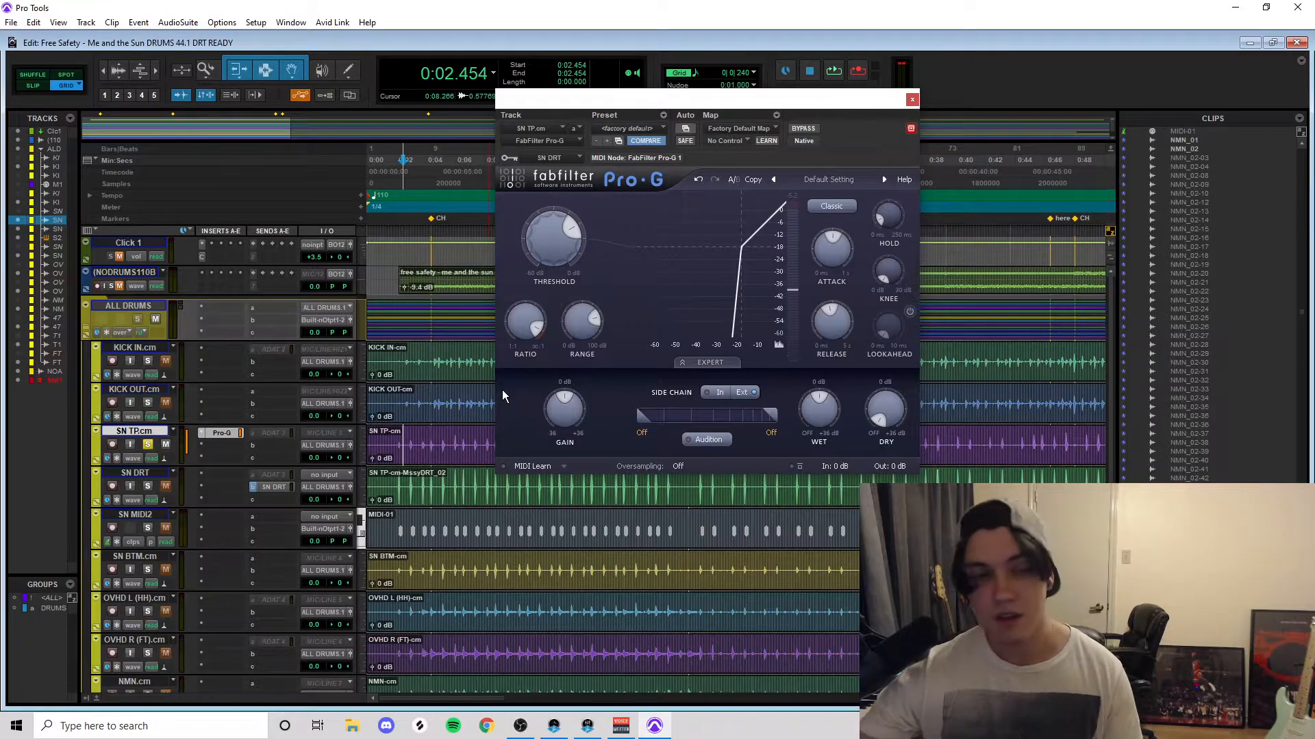
# Step: Adjust the Pro-G attack and release on SN TP.cm during playback and compare the snare with the gate bypassed
pyautogui.press('space')
pyautogui.moveTo(831, 250); pyautogui.dragTo(853, 289)
pyautogui.moveTo(838, 341)
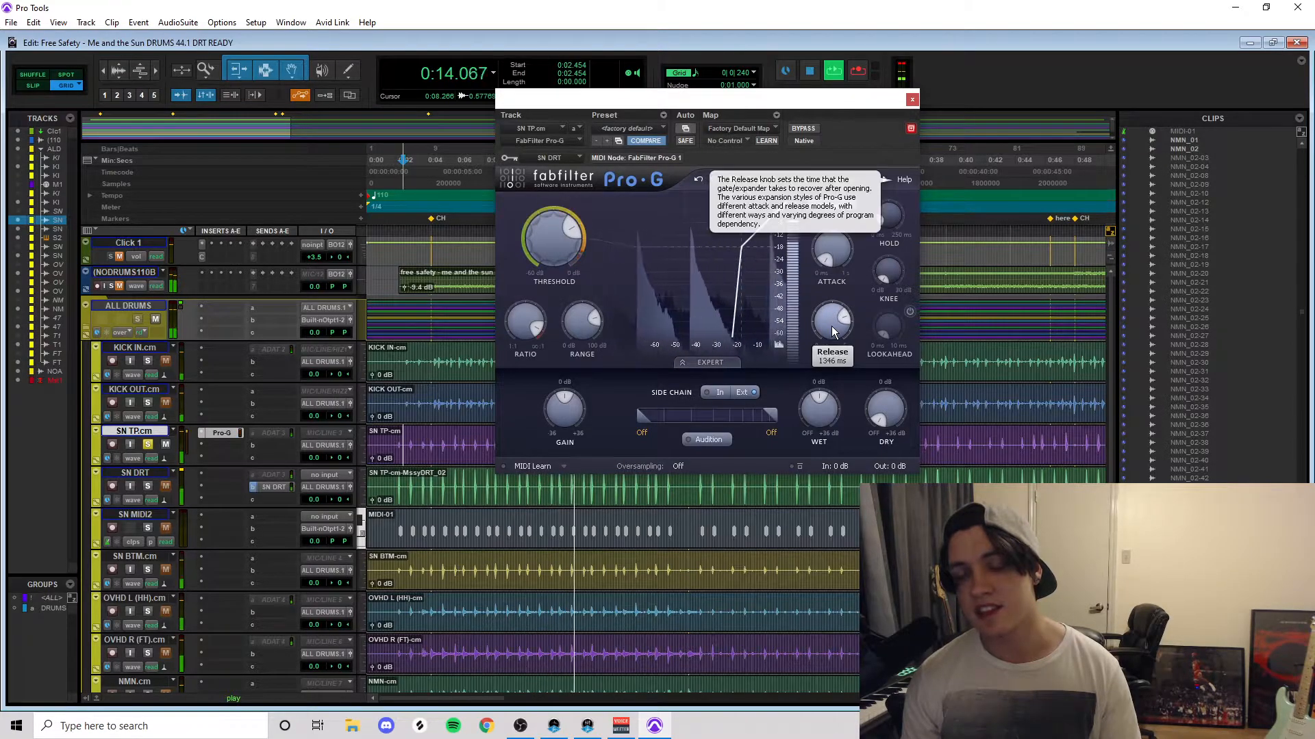
pyautogui.moveTo(832, 326); pyautogui.dragTo(797, 378)
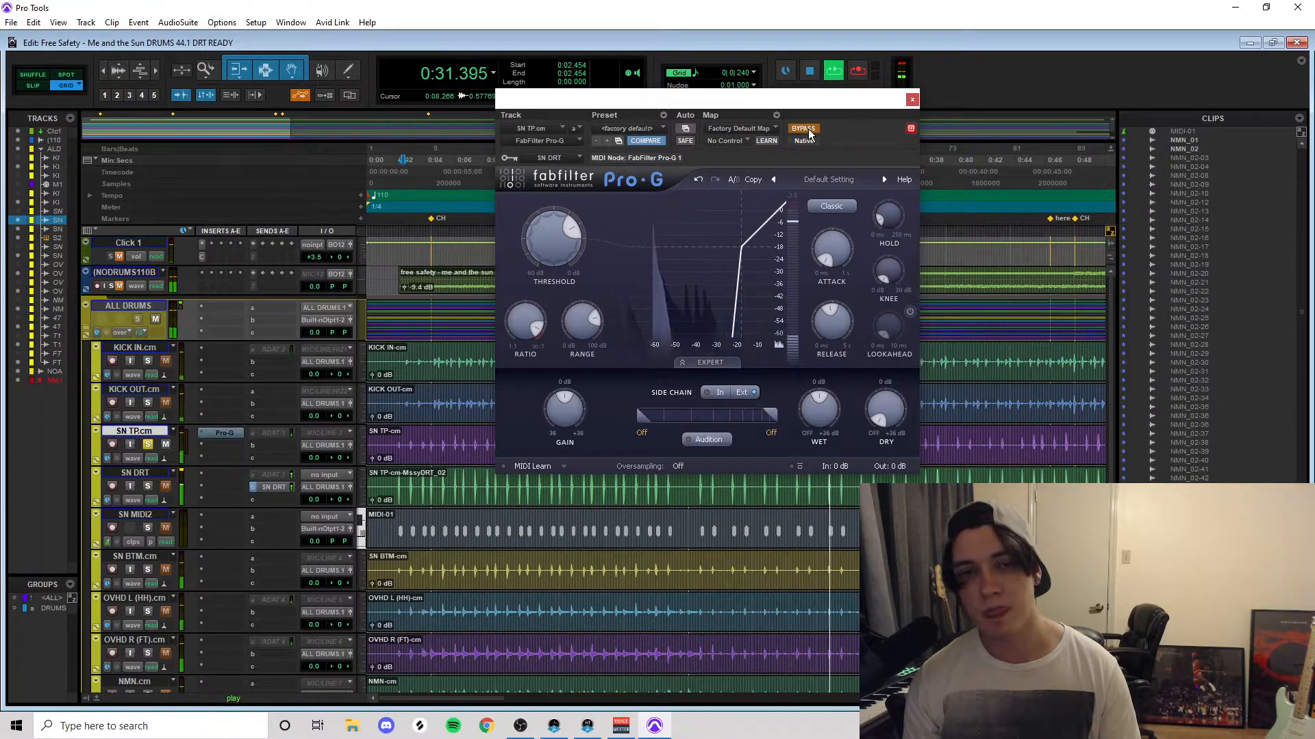
pyautogui.click(804, 129)
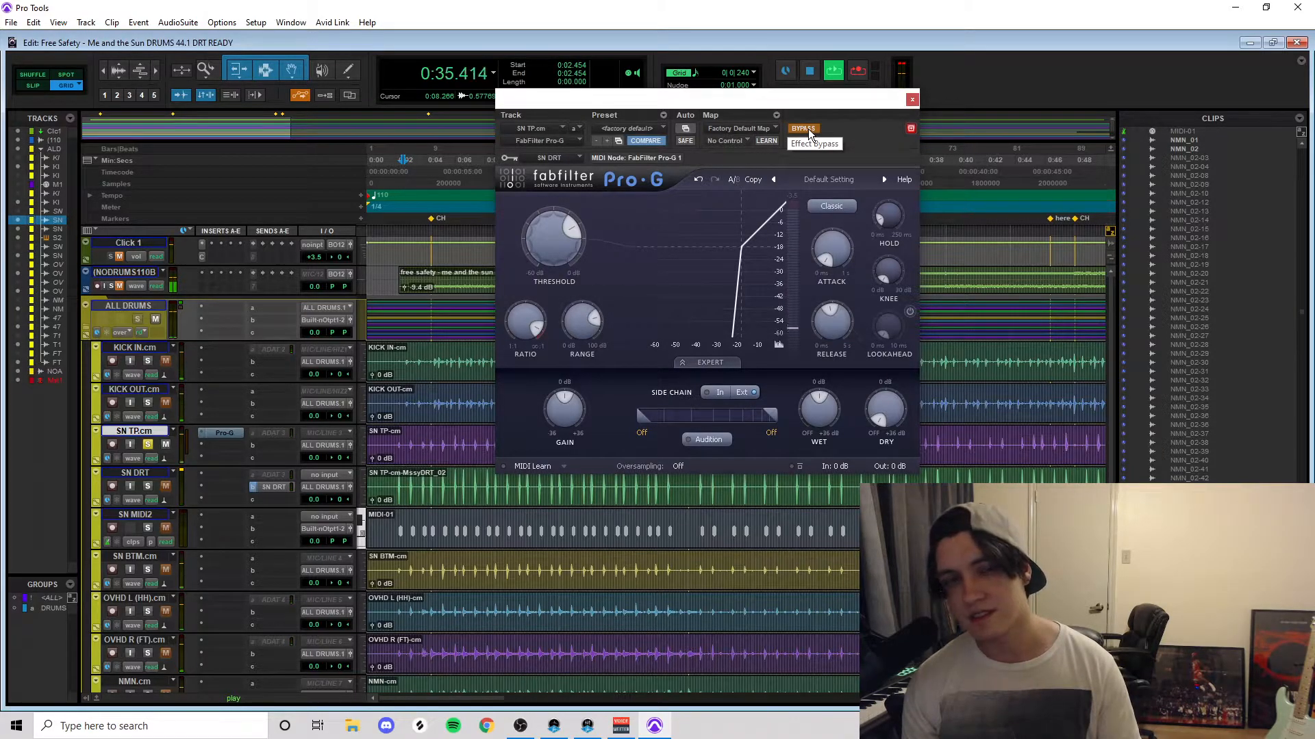
pyautogui.click(808, 129)
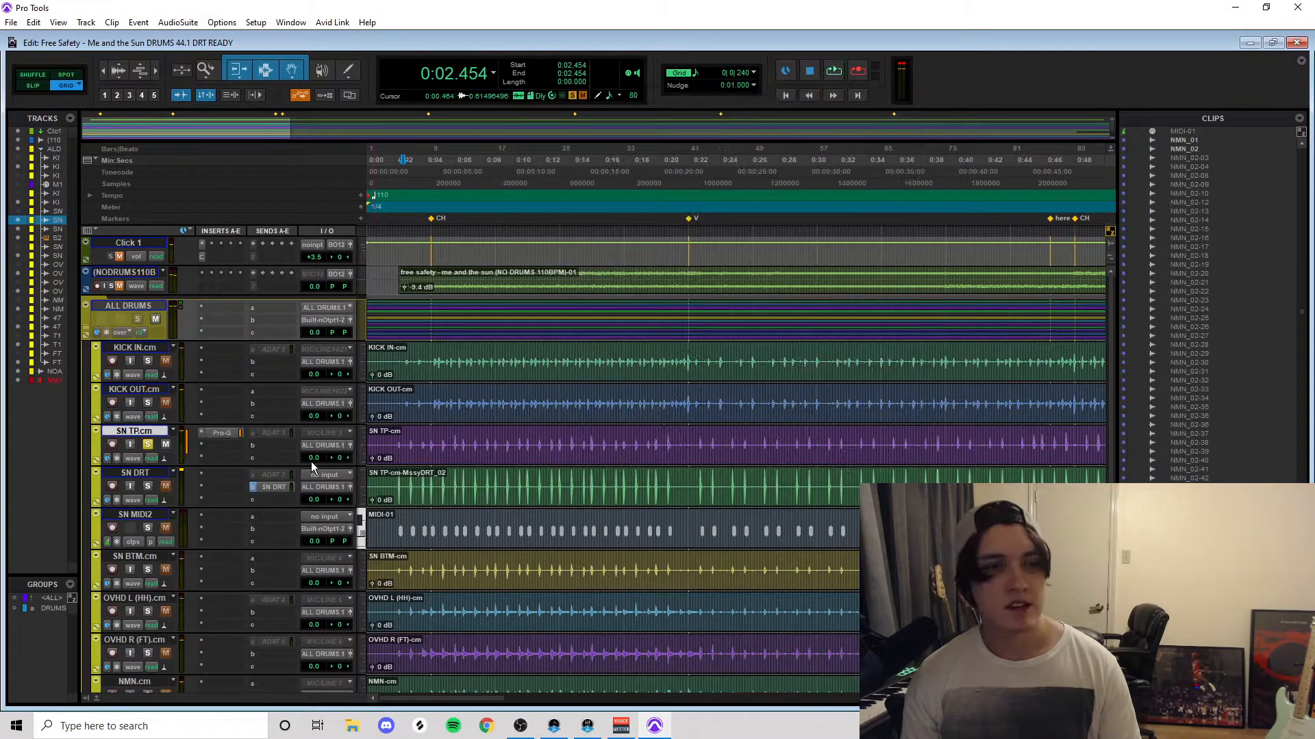
# Step: Unsolo SN TP.cm, copy its Pro-G gate to SN BTM.cm, and place SN BTM.cm directly below SN TP.cm
pyautogui.click(150, 445)
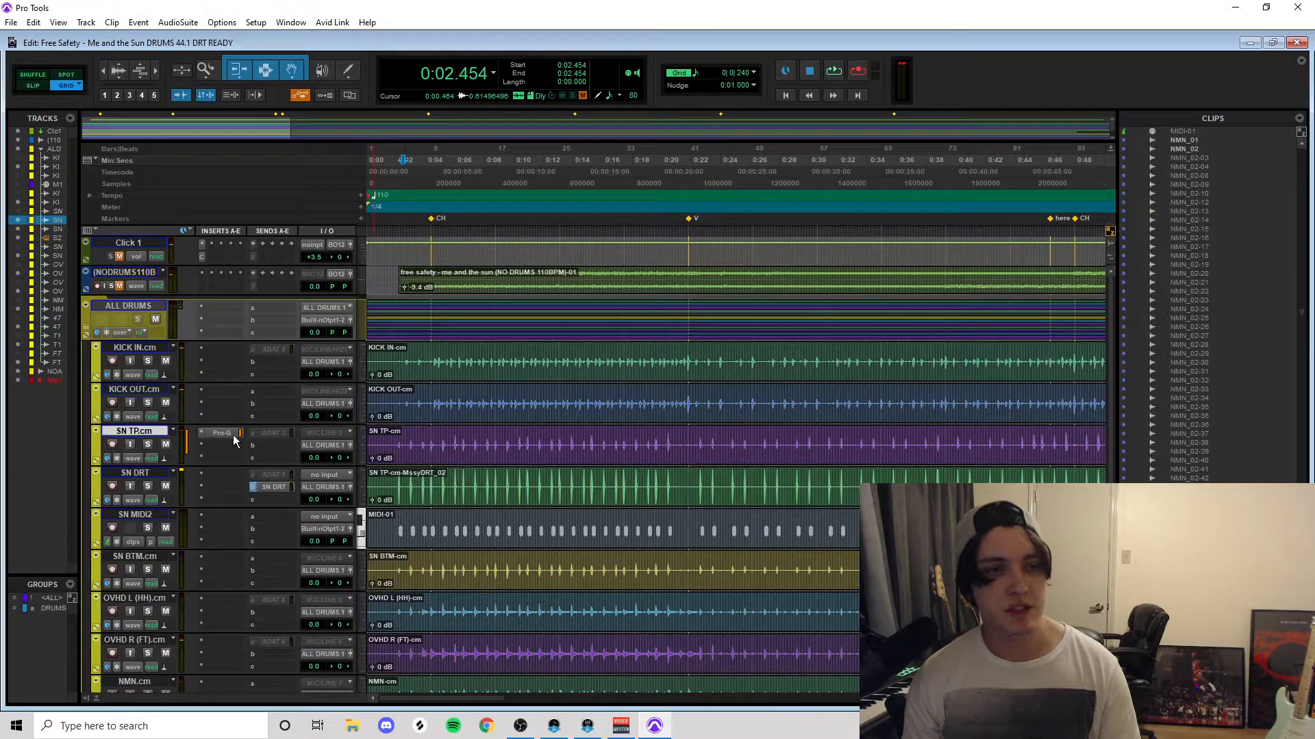
pyautogui.moveTo(221, 560); pyautogui.dragTo(220, 561)
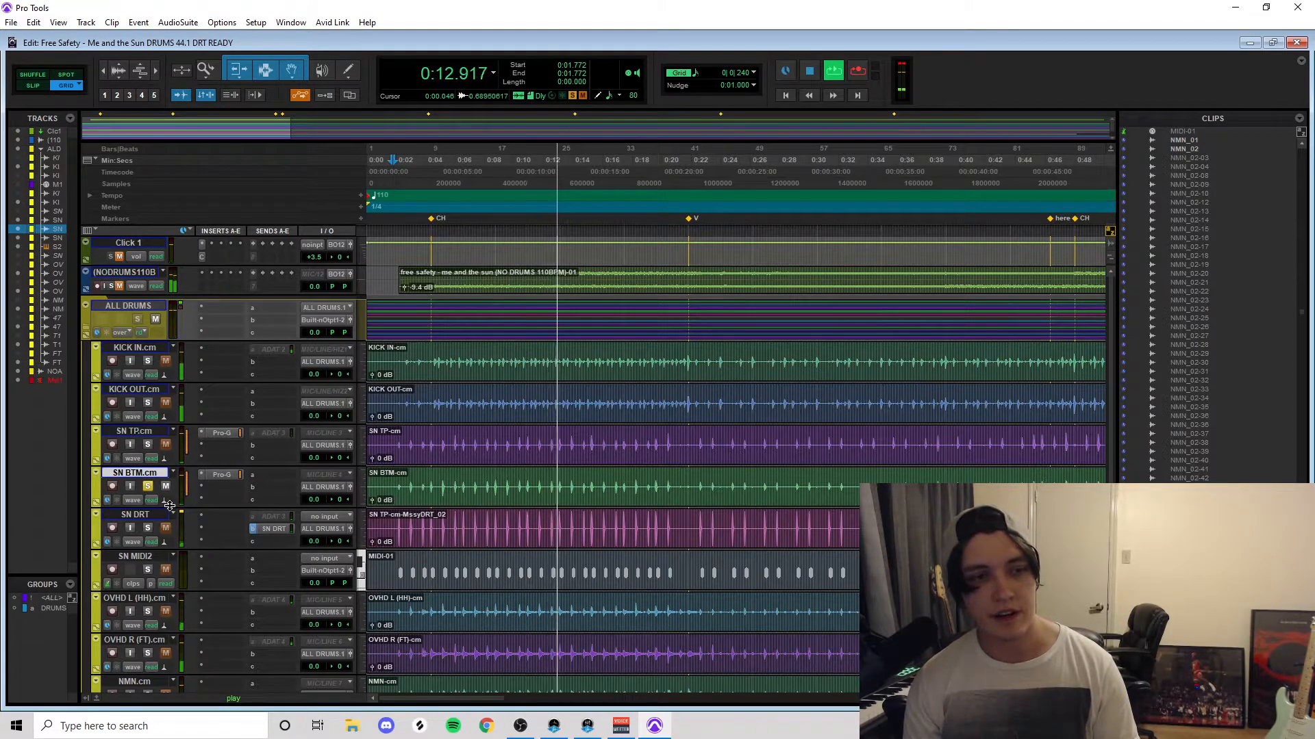
pyautogui.press('space')
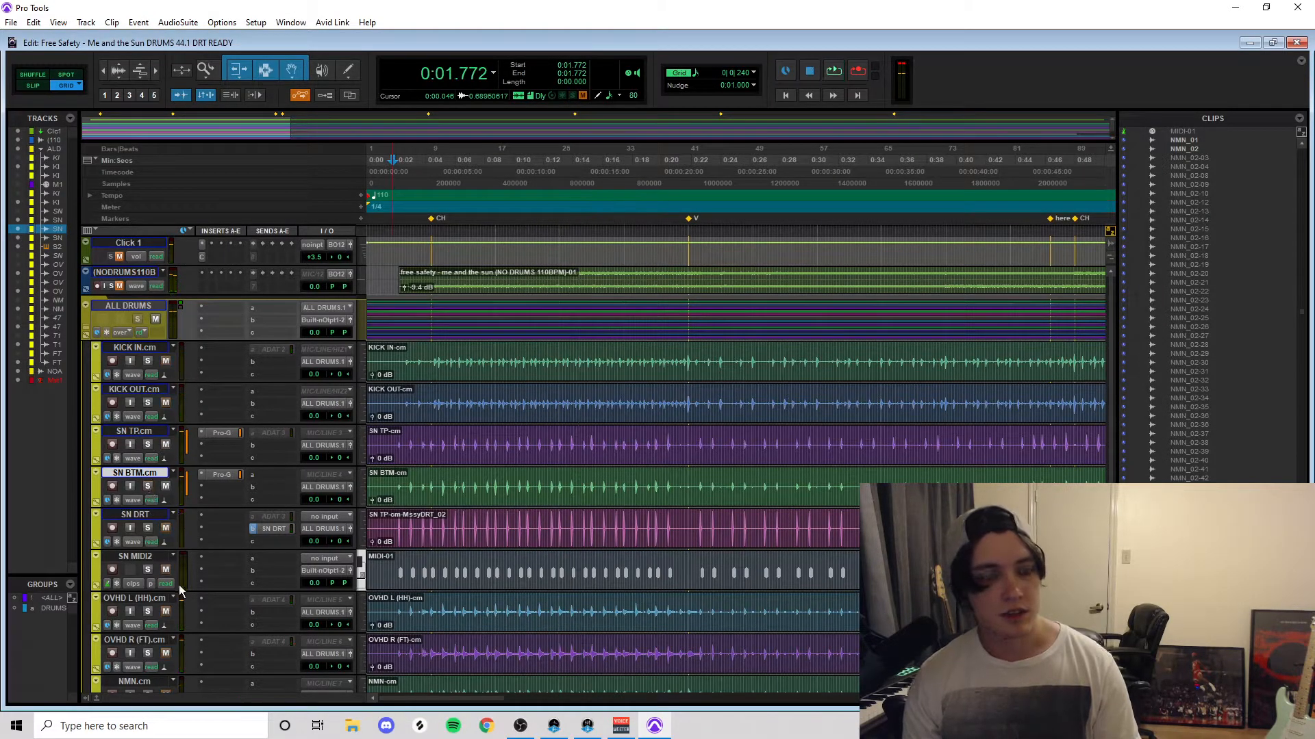
# Step: Insert the stereo Kontakt instrument as a multichannel plug-in on the SN MIDI2 track
pyautogui.scroll(-1, 211, 558)
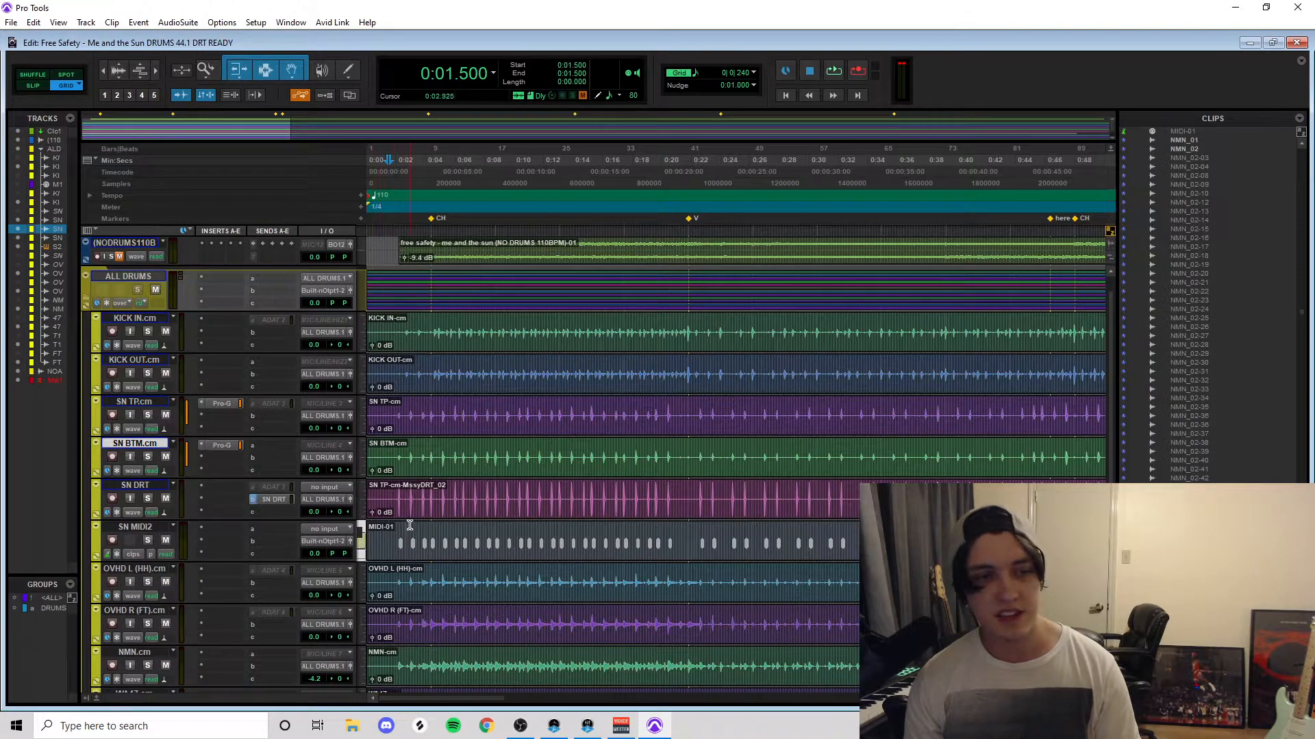
pyautogui.click(205, 529)
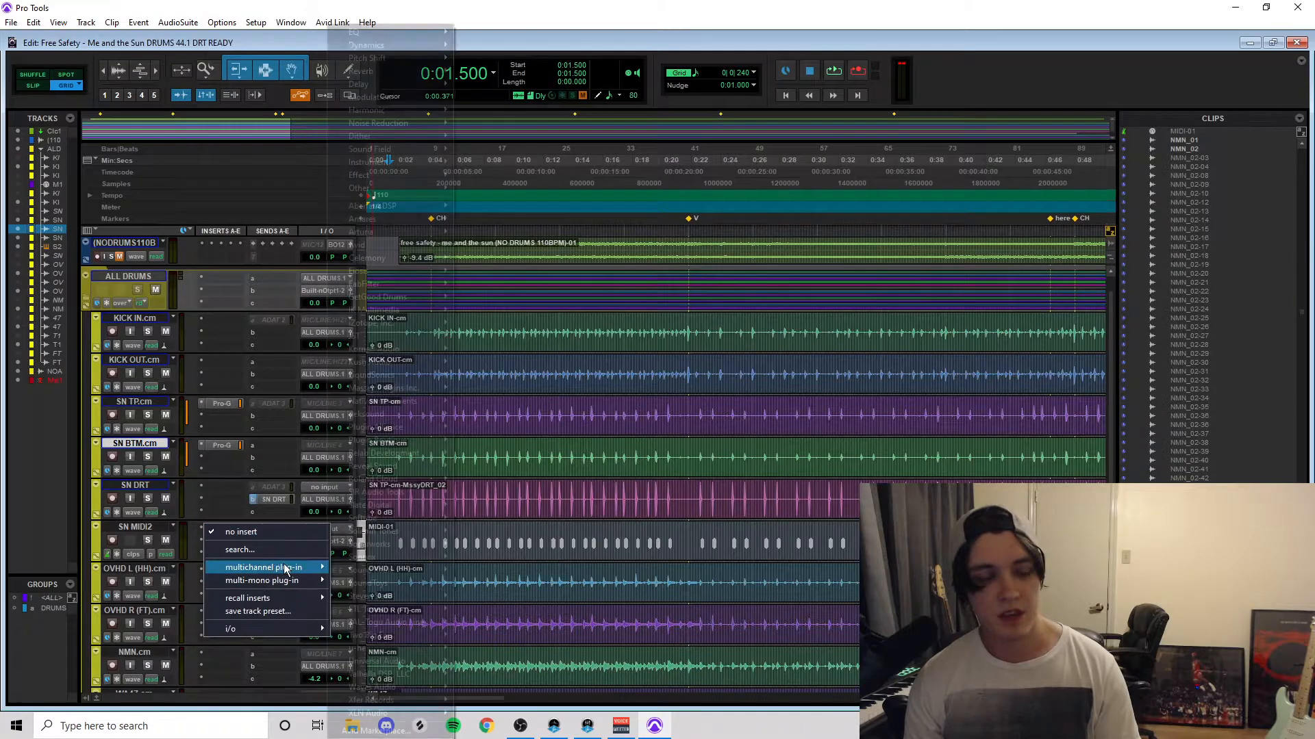
pyautogui.moveTo(281, 566)
pyautogui.moveTo(441, 452)
pyautogui.moveTo(431, 402)
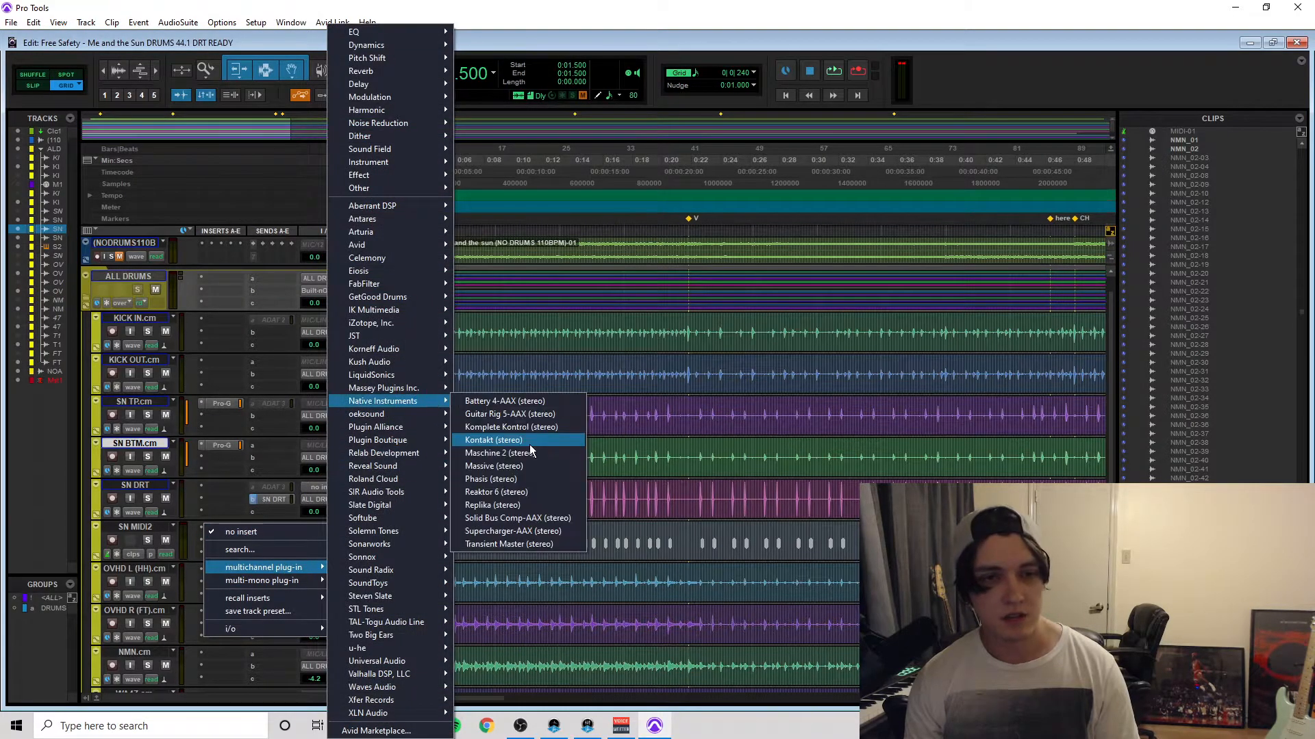
pyautogui.click(530, 444)
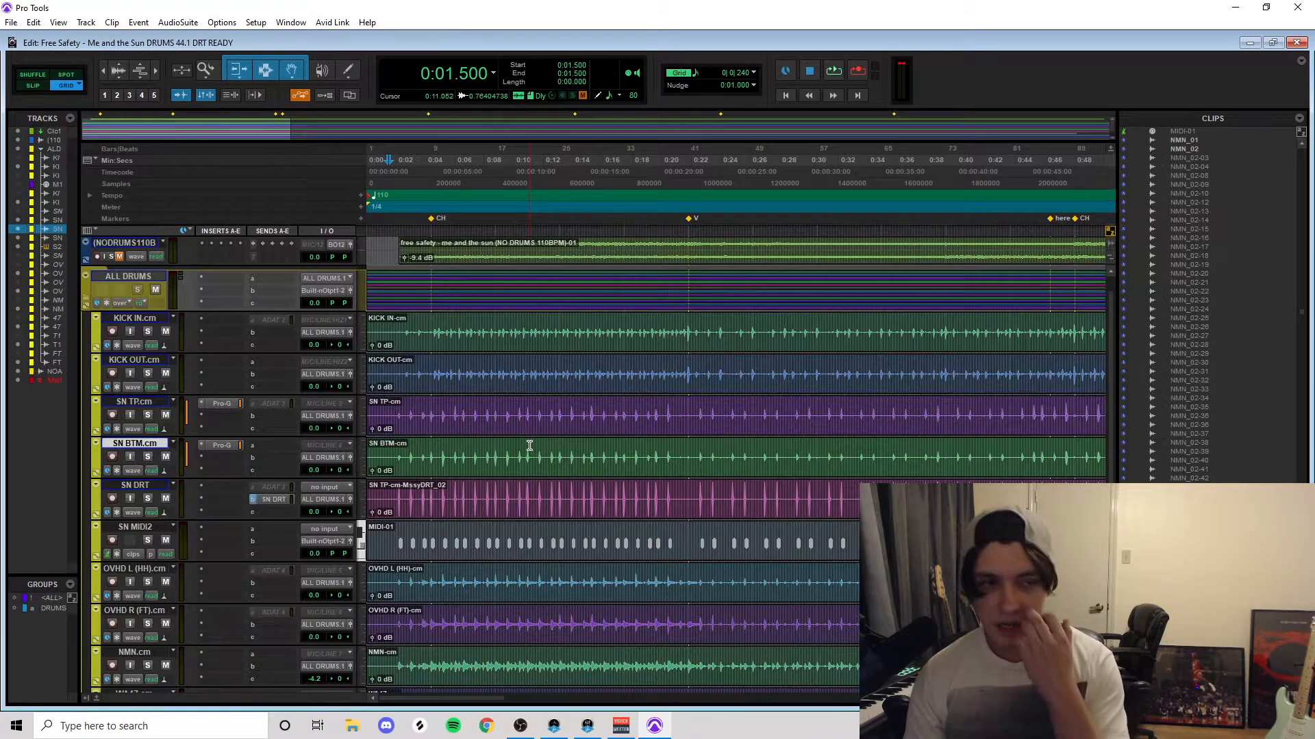
# Step: Load Modern & Massive Drums.nki from the GGD Modern and Massive library into Kontakt
pyautogui.scroll(-10, 695, 487)
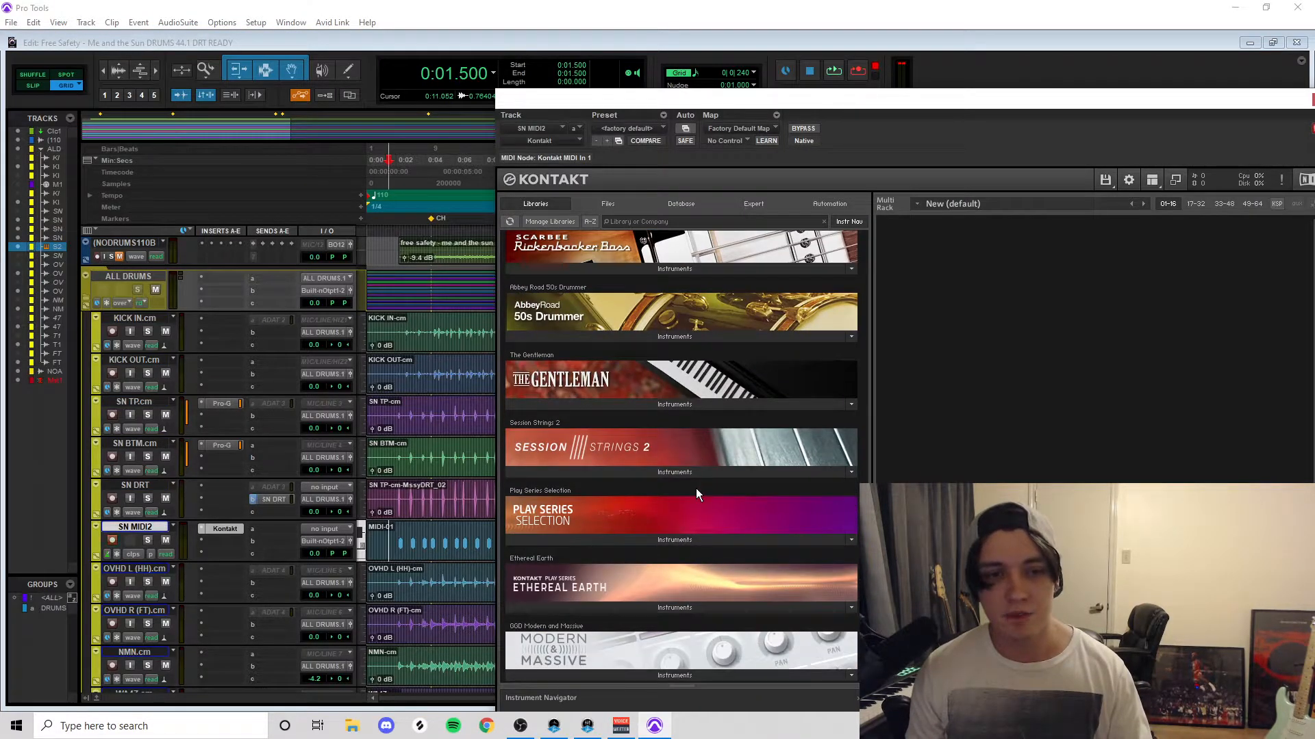
pyautogui.click(700, 676)
pyautogui.doubleClick(669, 672)
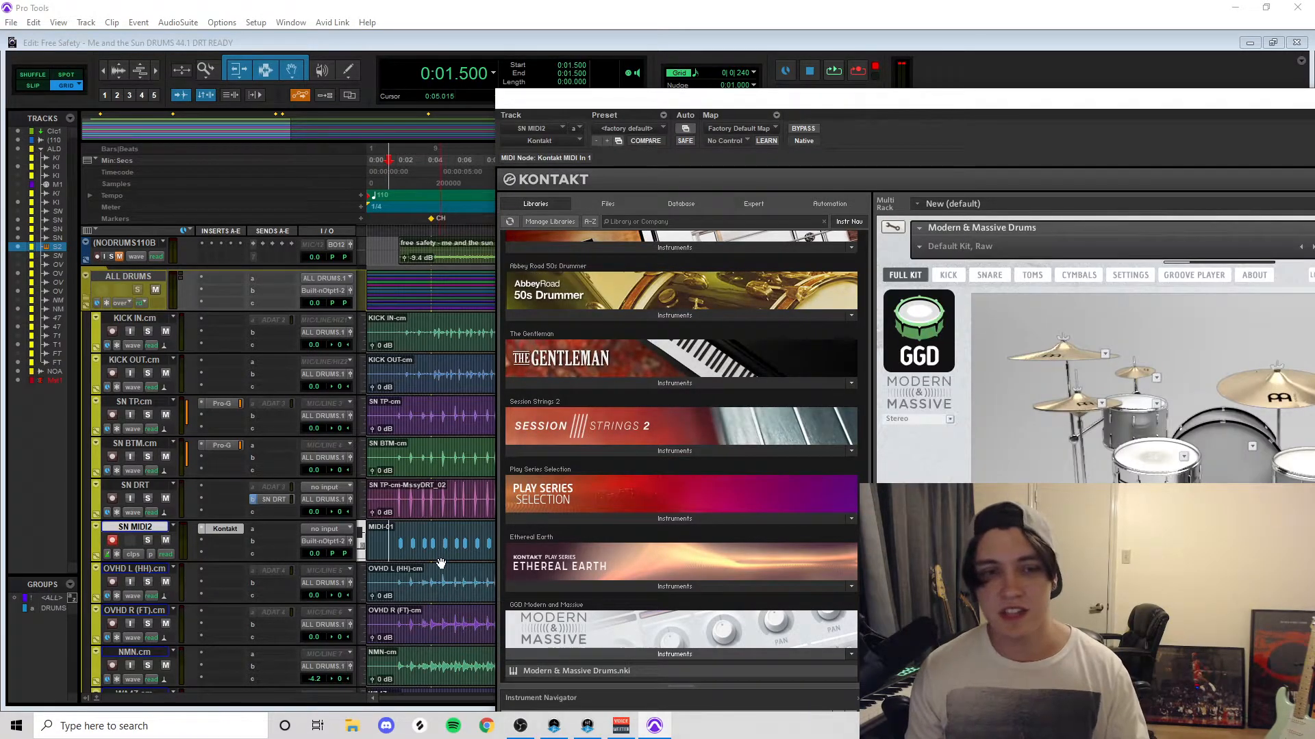
# Step: Solo the SN MIDI2 track and play the MIDI notes through Kontakt
pyautogui.press('space')
pyautogui.click(149, 541)
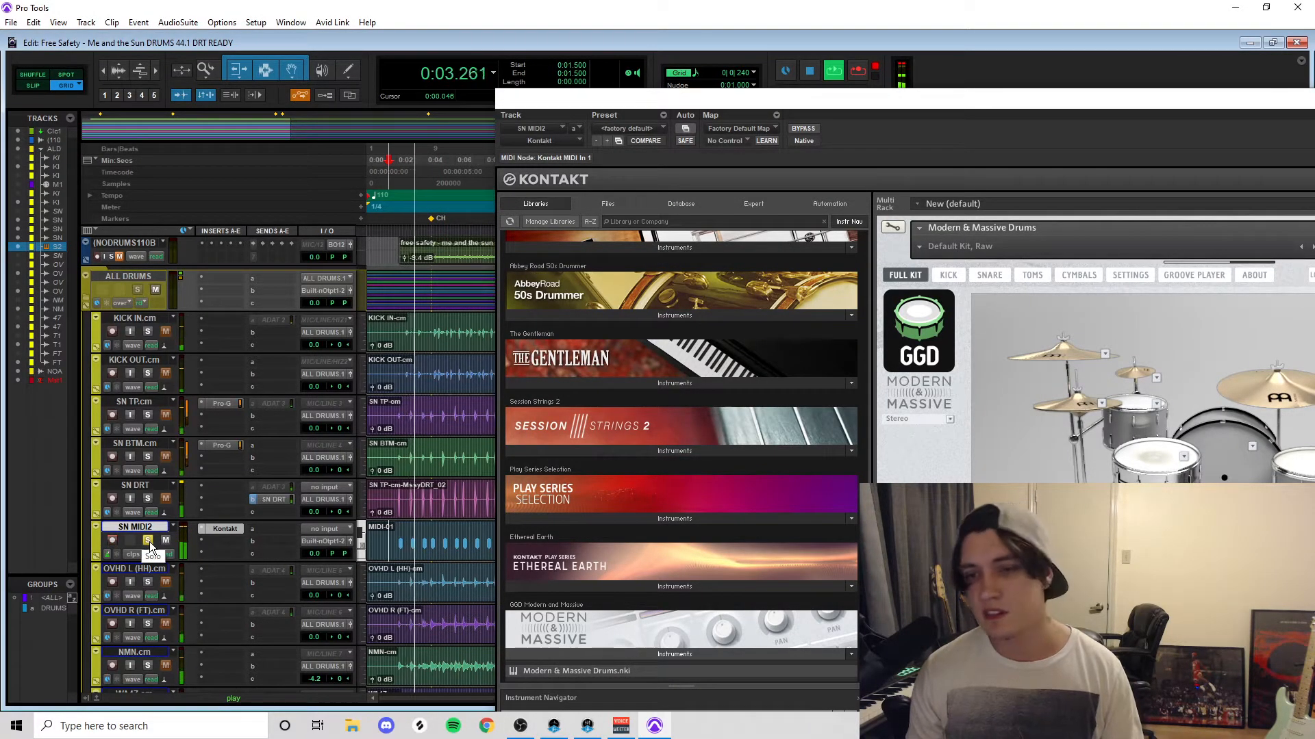
pyautogui.press('space')
# Step: Move the Kontakt window out of the way and open the MIDI-01 clip of SN MIDI2 in the MIDI Editor
pyautogui.click(399, 560)
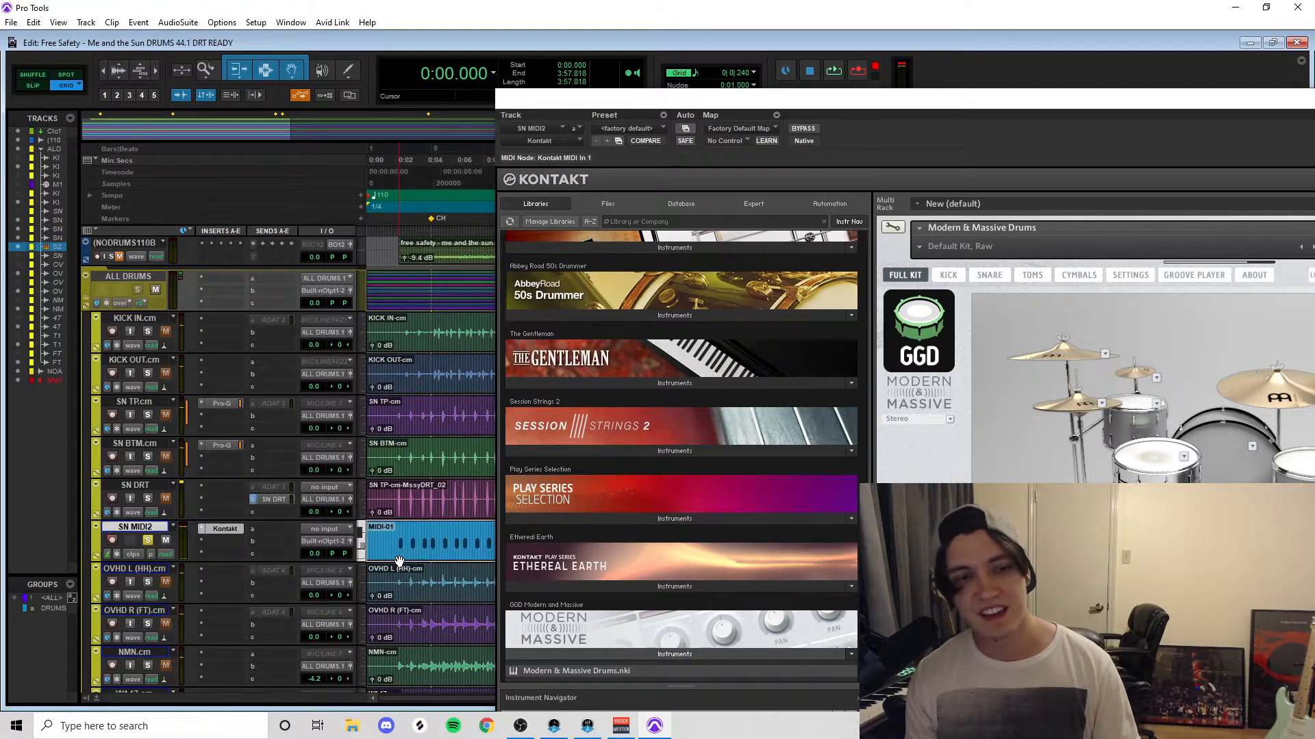
pyautogui.moveTo(1271, 104); pyautogui.dragTo(1314, 61)
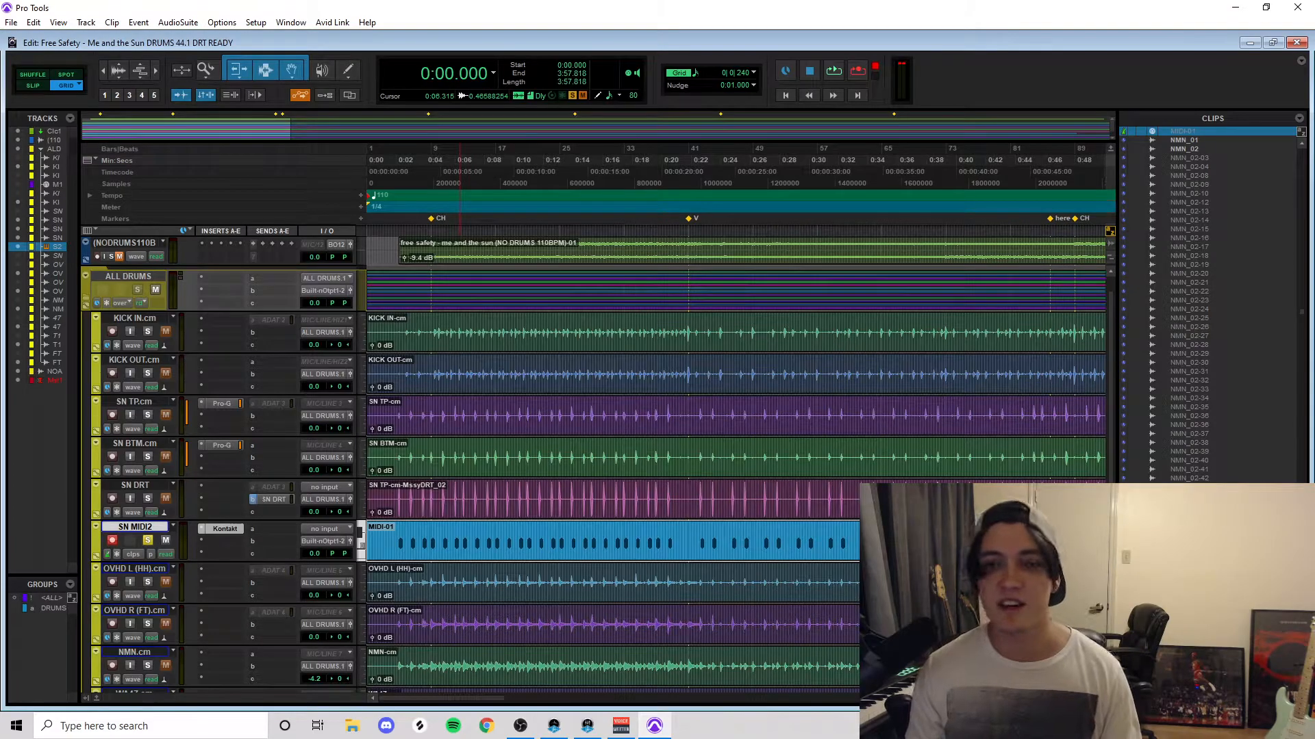
pyautogui.doubleClick(867, 549)
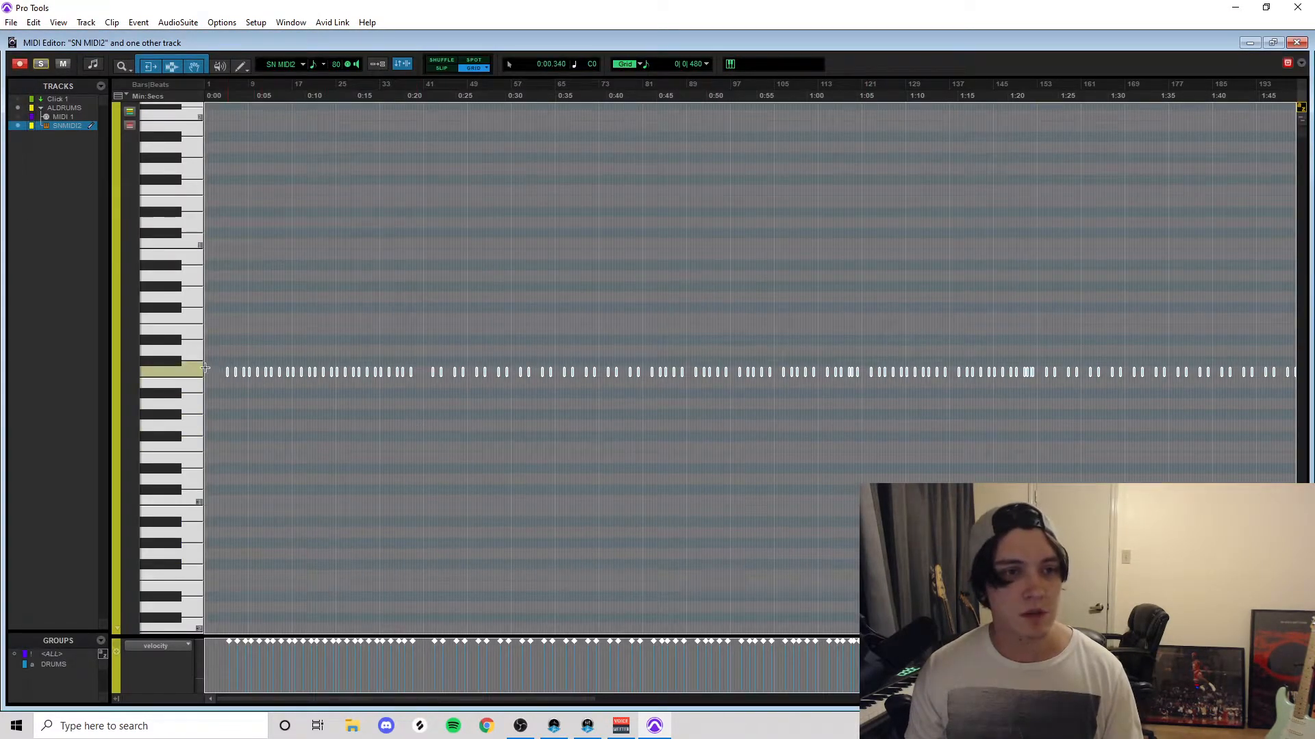
# Step: Transpose all the snare notes of SN MIDI2 up two semitones and return from the MIDI Editor to the Edit window
pyautogui.click(186, 372)
pyautogui.press('Up')
pyautogui.press('Up')
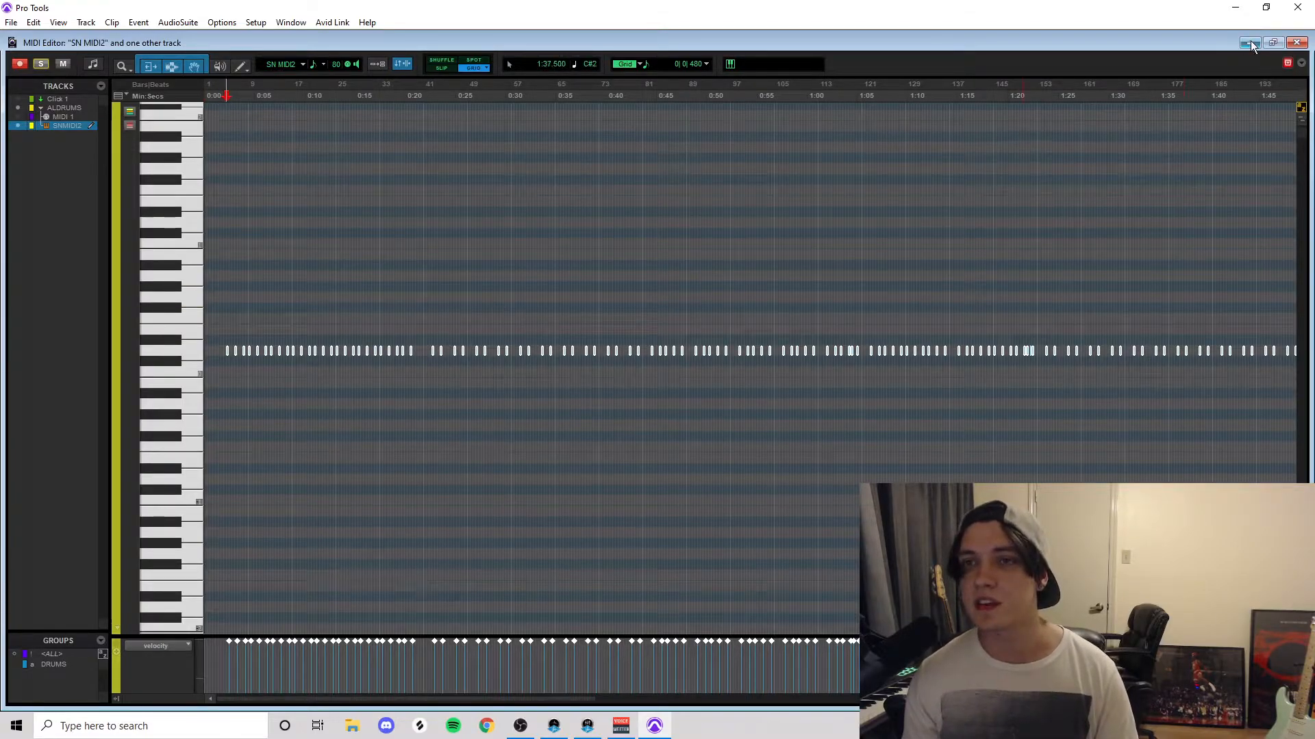
pyautogui.click(1289, 43)
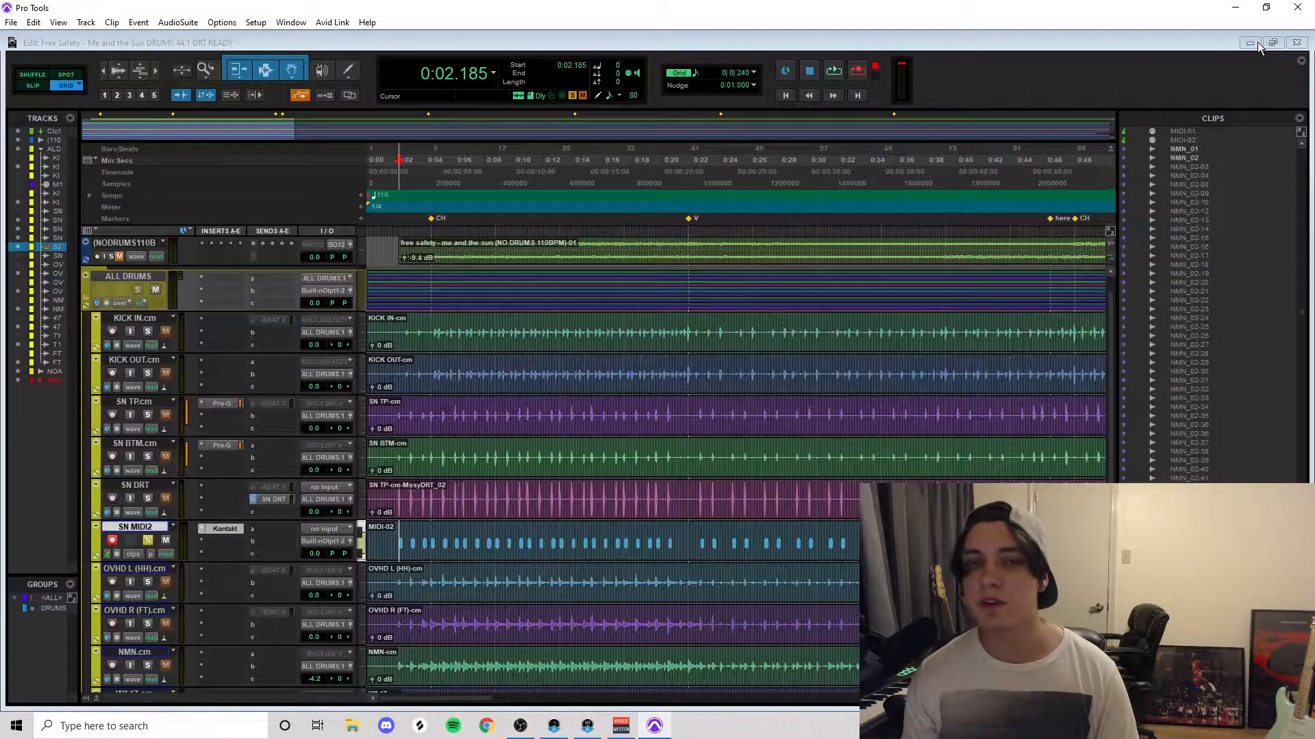
# Step: Play the transposed SN MIDI2 notes through Kontakt near the start of the song and close the Kontakt window
pyautogui.click(394, 494)
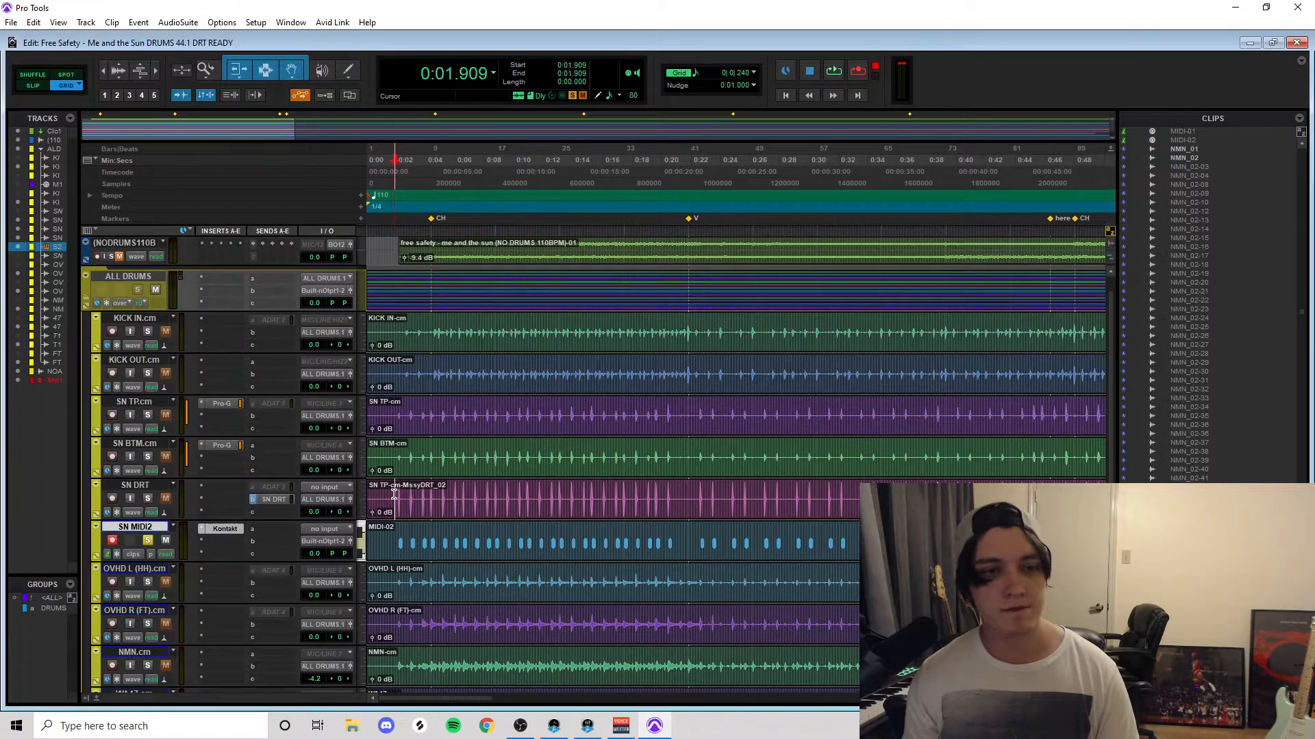
pyautogui.press('space')
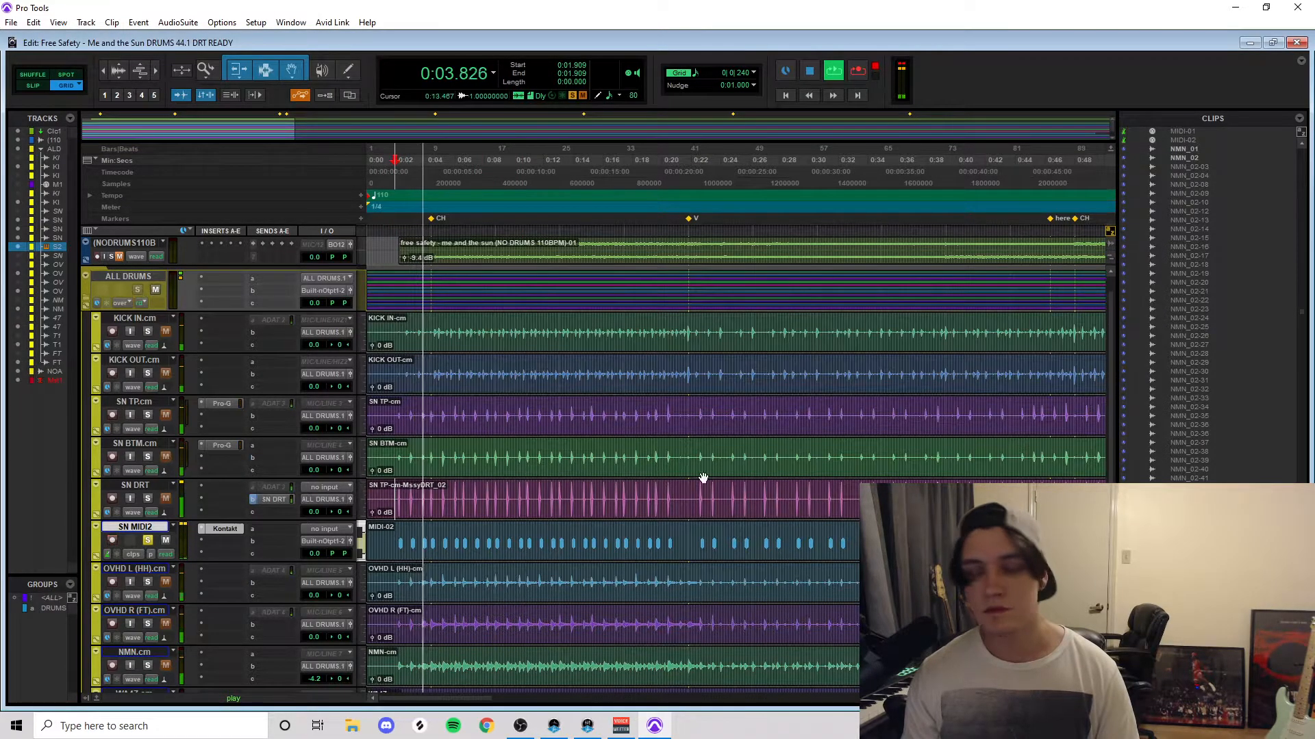
pyautogui.moveTo(1314, 74); pyautogui.dragTo(1308, 74)
pyautogui.press('space')
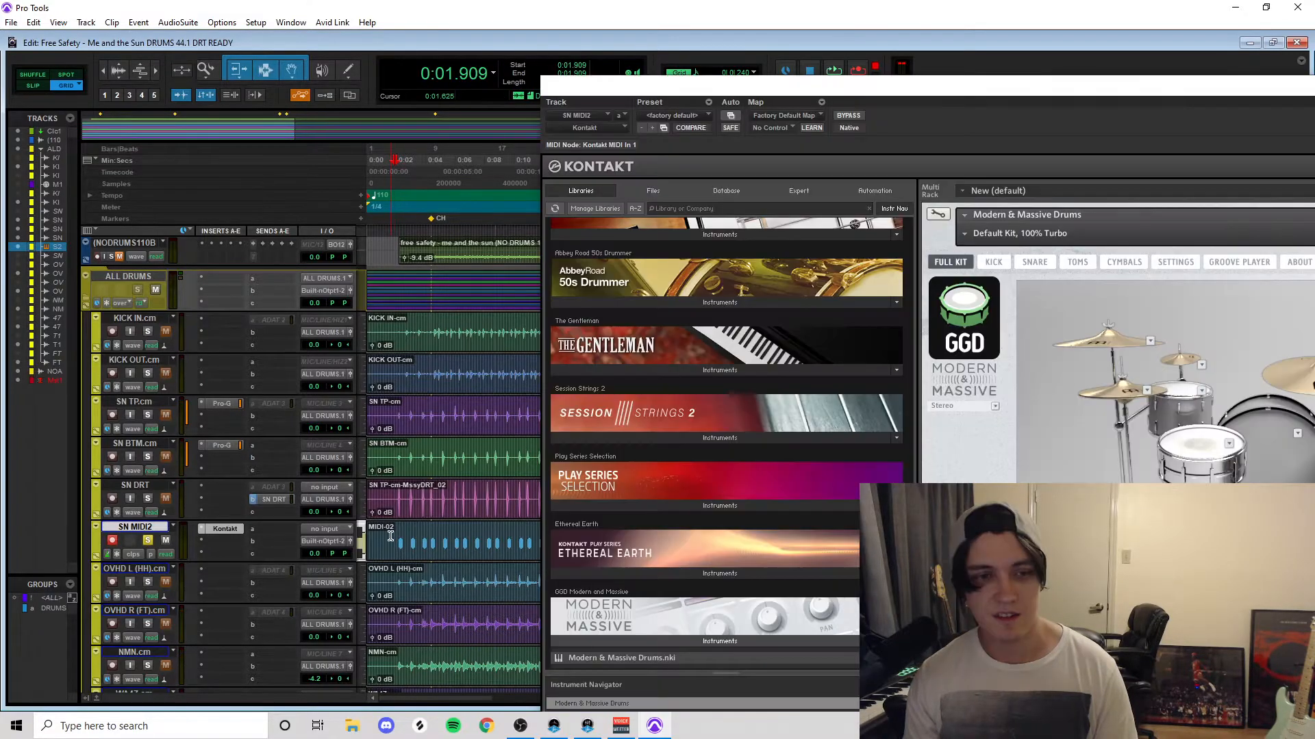
pyautogui.click(391, 534)
pyautogui.press('space')
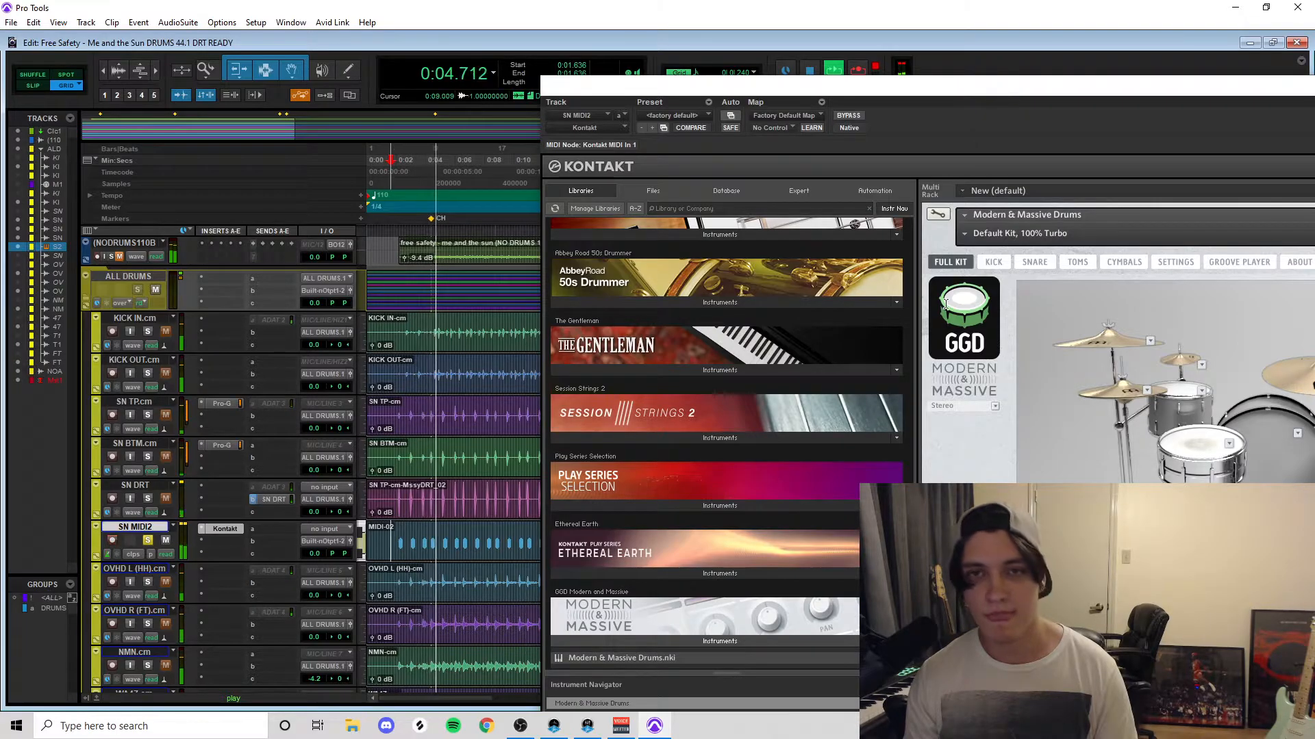
pyautogui.press('space')
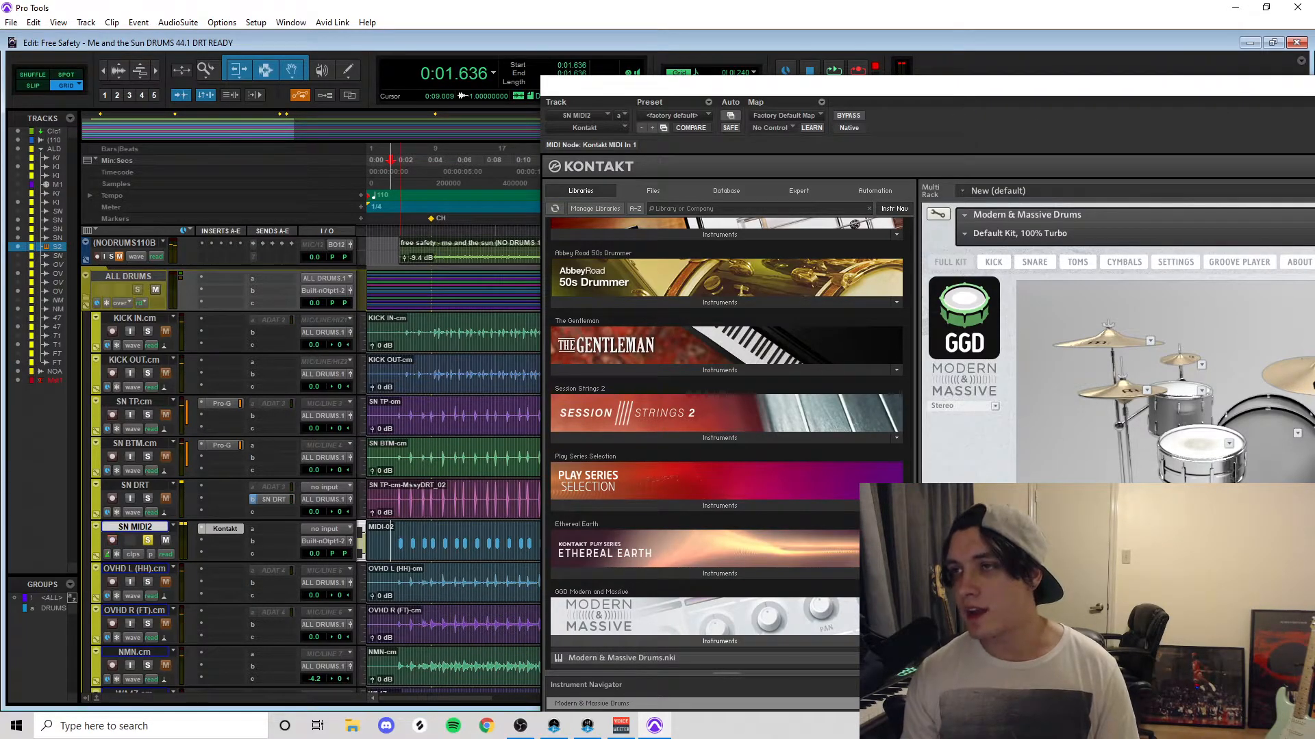
pyautogui.hotkey('ctrl', 'w')
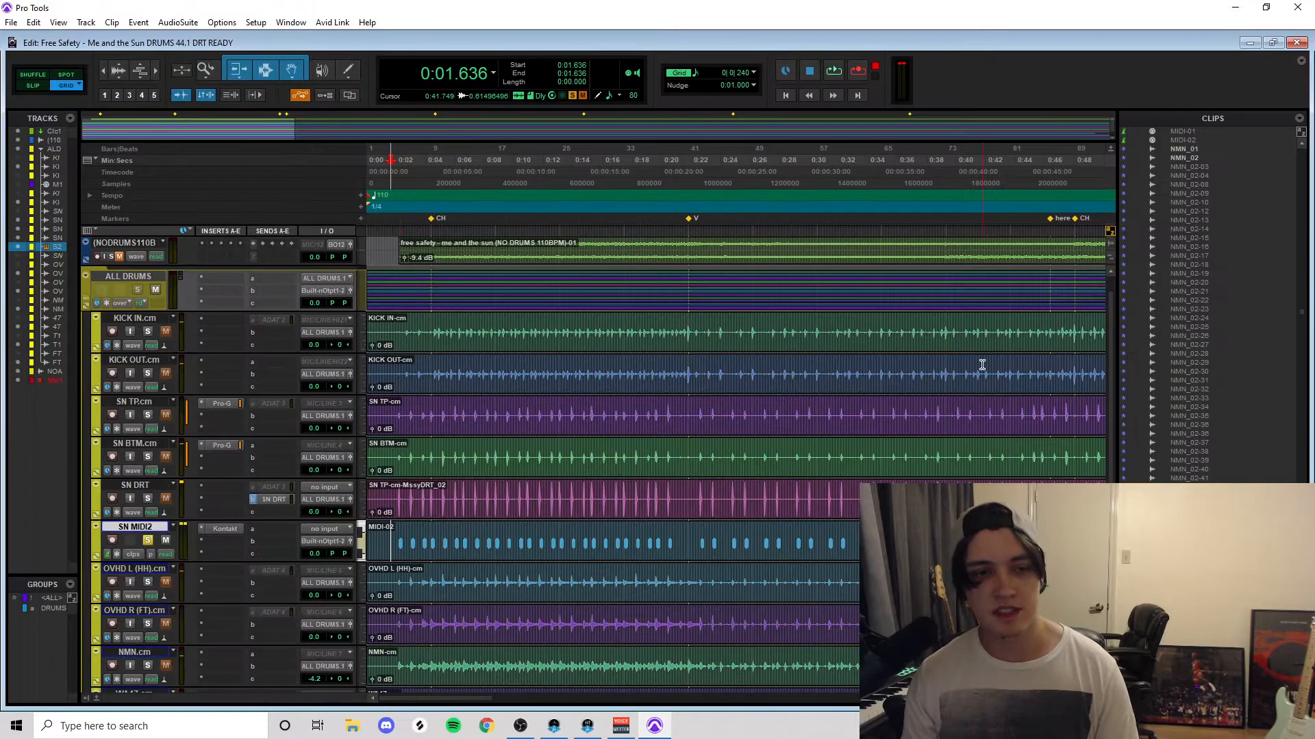
# Step: Unsolo the SN MIDI2 track and route its output to the ALL DRUMS stereo track
pyautogui.click(392, 533)
pyautogui.press('t')
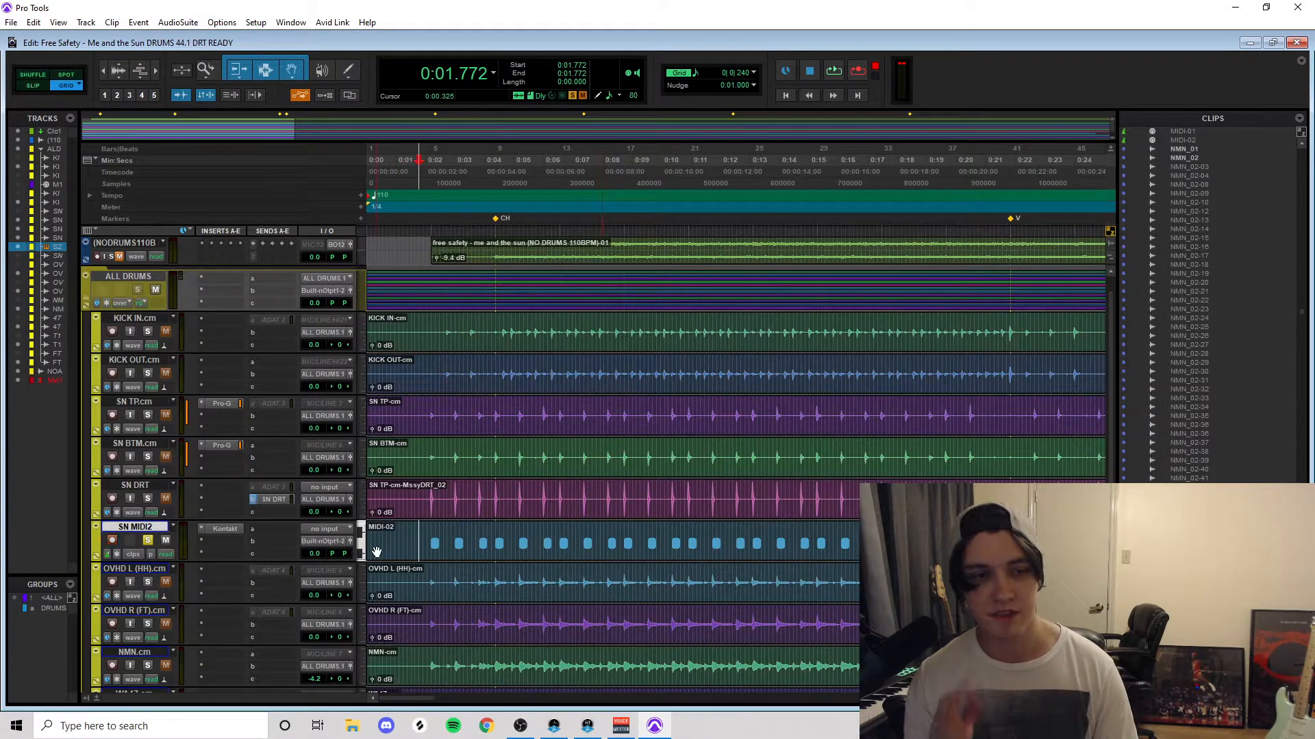
pyautogui.press('r')
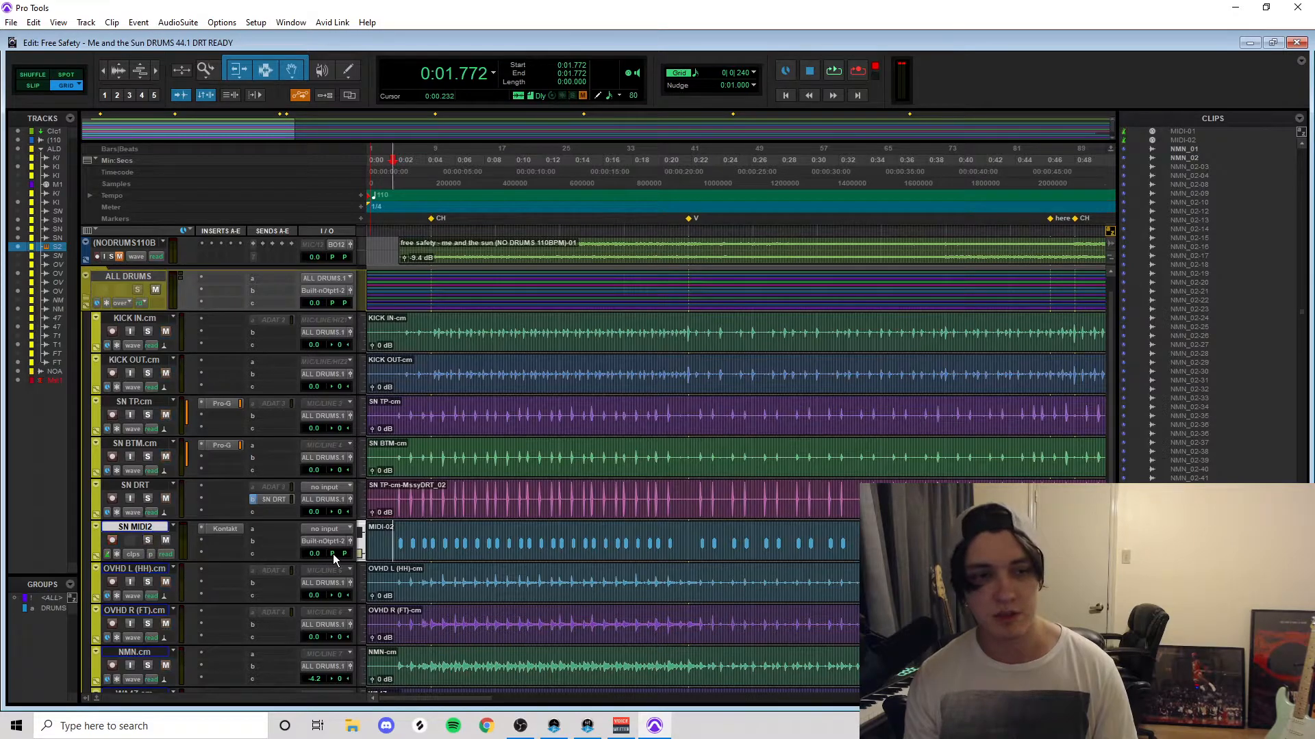
pyautogui.moveTo(311, 596); pyautogui.dragTo(313, 606)
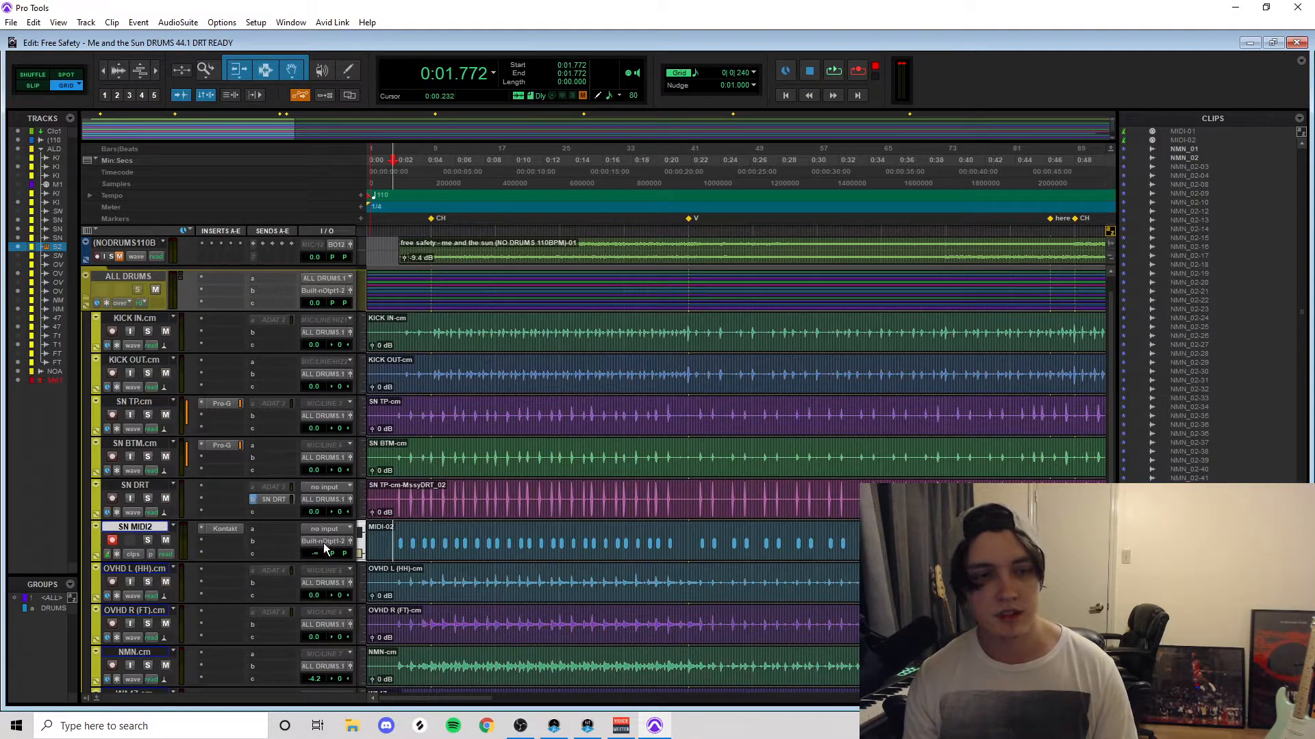
pyautogui.click(325, 541)
pyautogui.moveTo(369, 611)
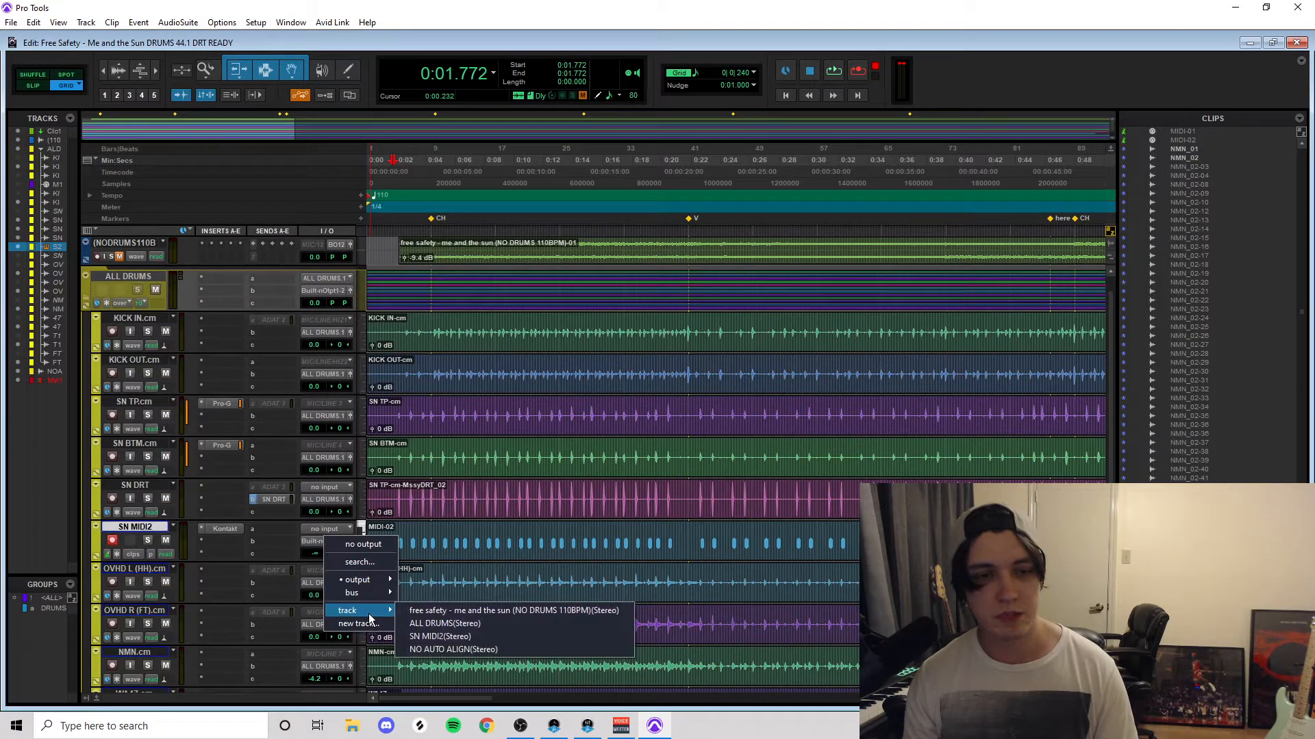
pyautogui.click(459, 625)
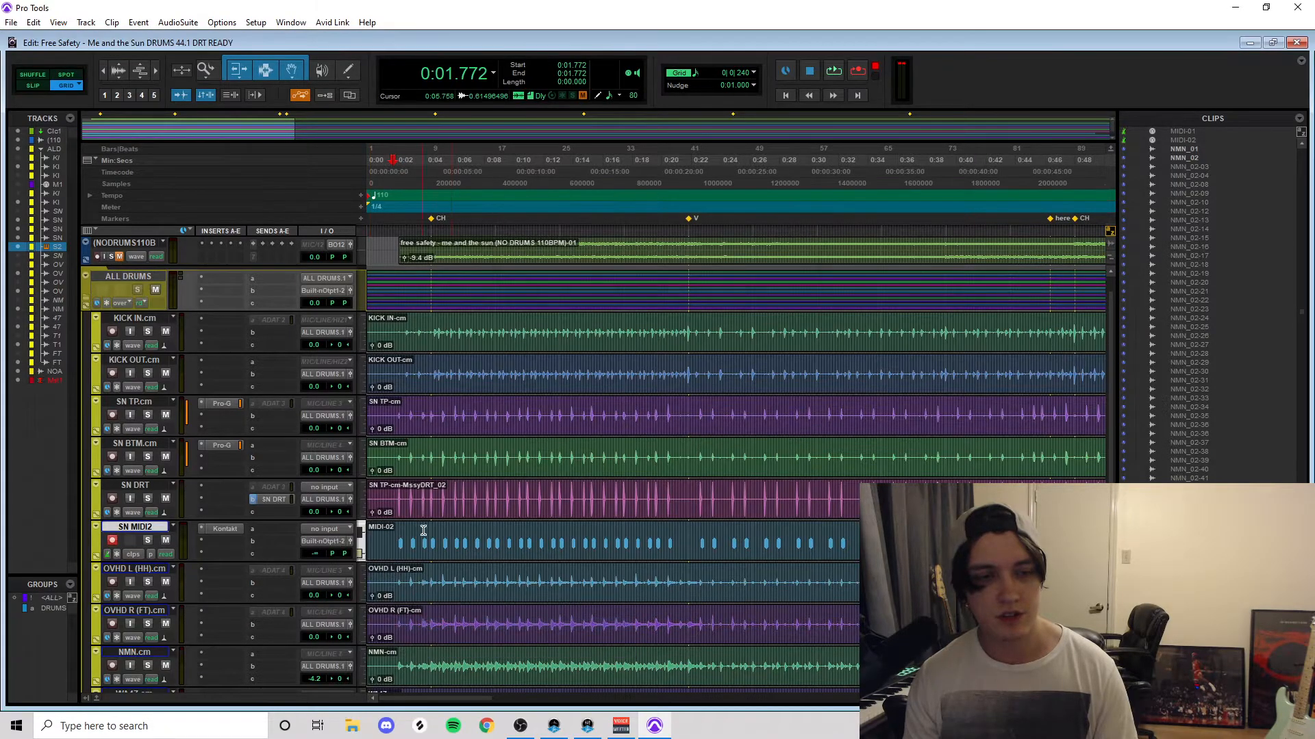
# Step: Adjust the SN MIDI2 track's volume while the full drum mix plays, and mute the track
pyautogui.press('space')
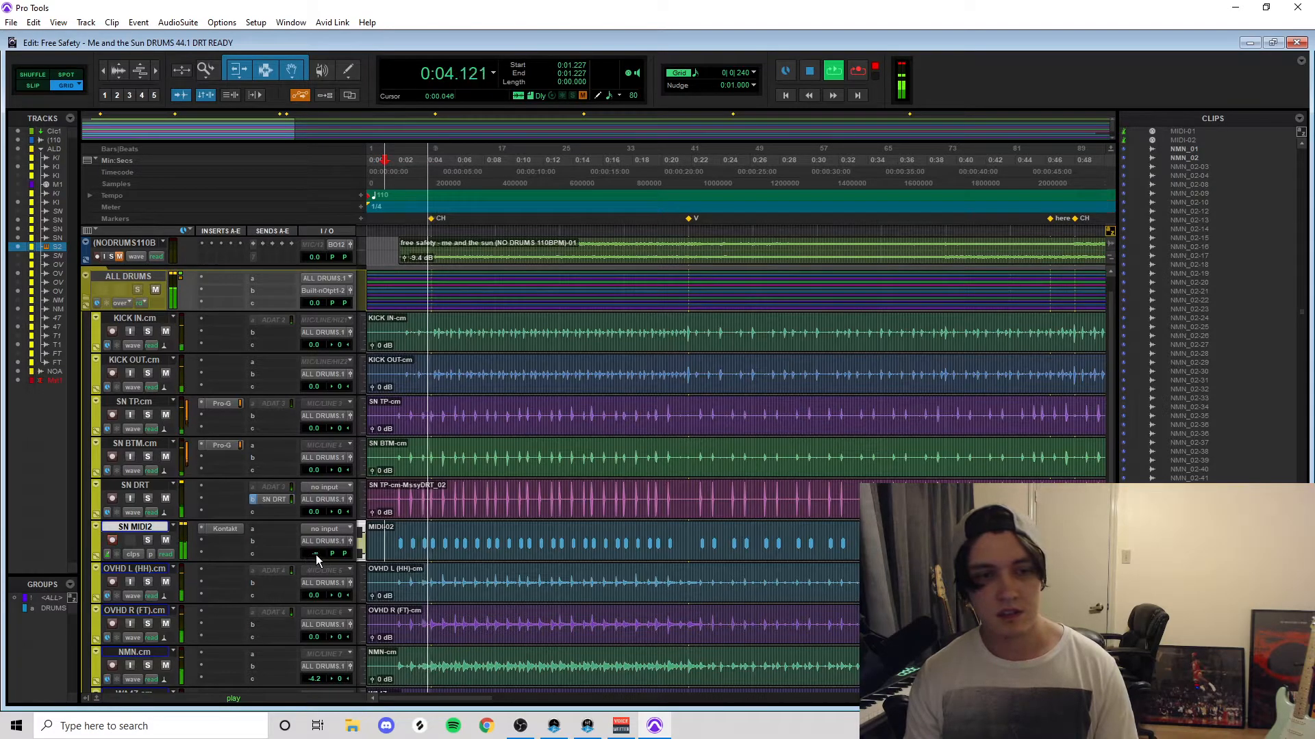
pyautogui.moveTo(315, 555); pyautogui.dragTo(487, 147)
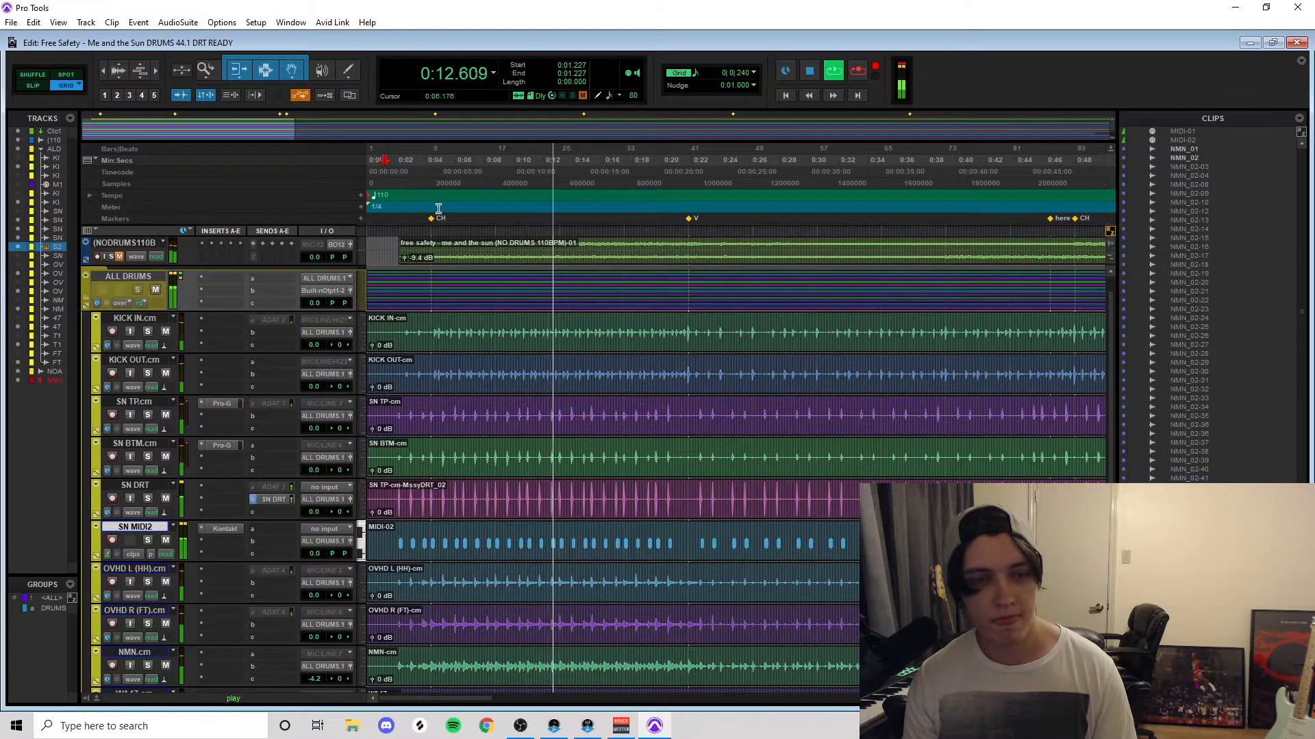
pyautogui.click(166, 540)
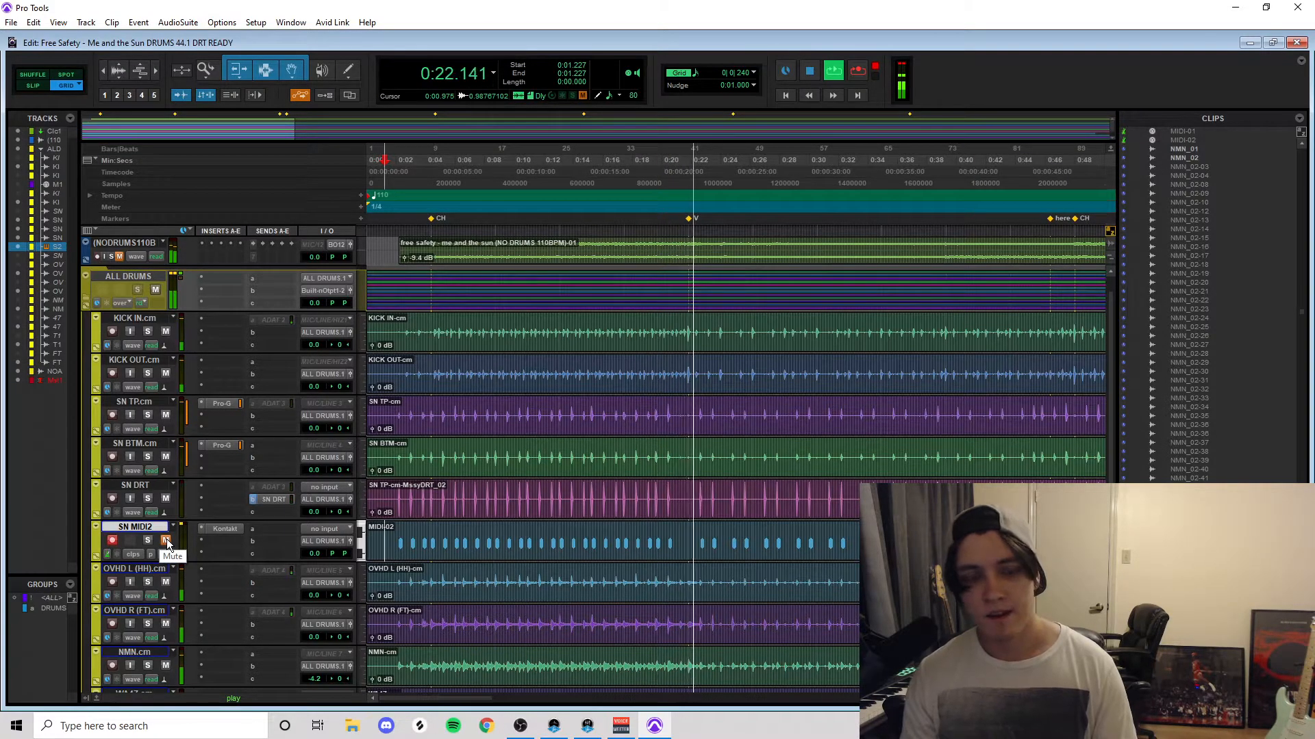
pyautogui.press('space')
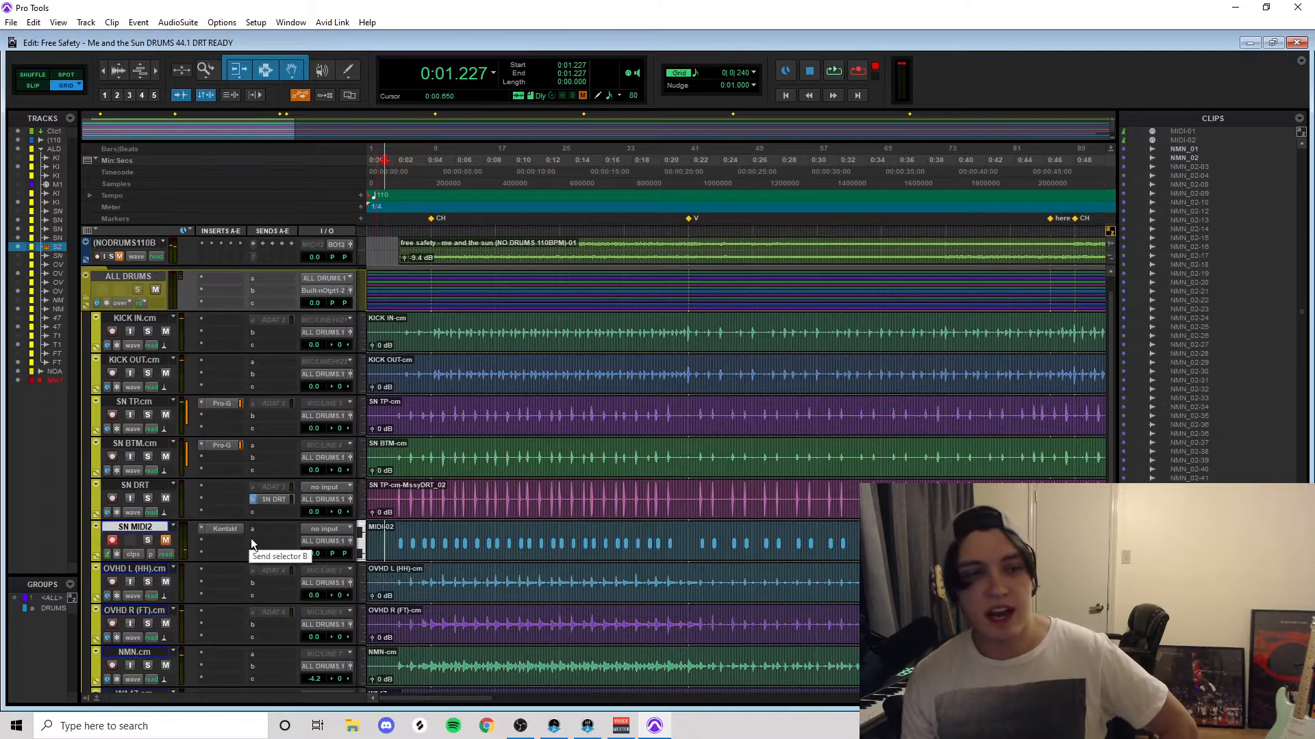
# Step: Make the SN MIDI2 track inactive and insert Steven Slate Trigger 2 (mono/stereo) on the SN DRT track
pyautogui.click(228, 486)
pyautogui.moveTo(287, 526)
pyautogui.moveTo(375, 546)
pyautogui.moveTo(391, 621)
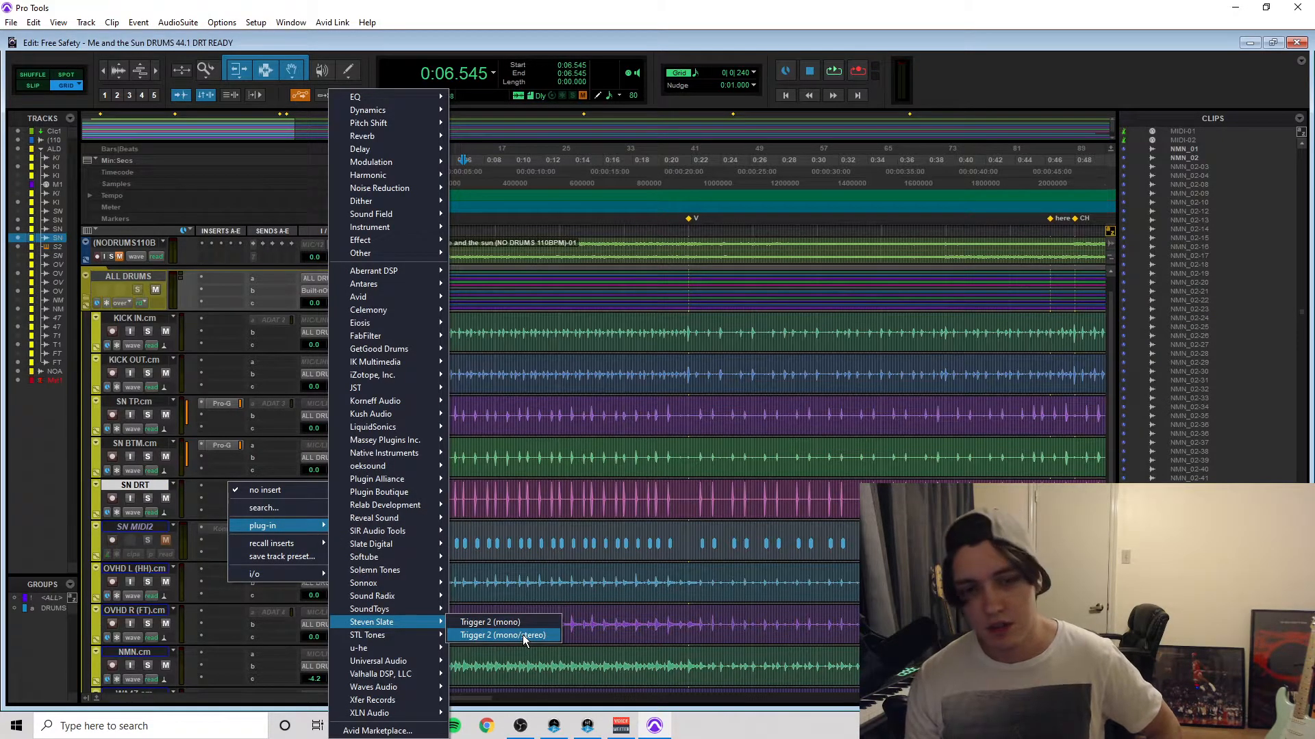
pyautogui.click(536, 637)
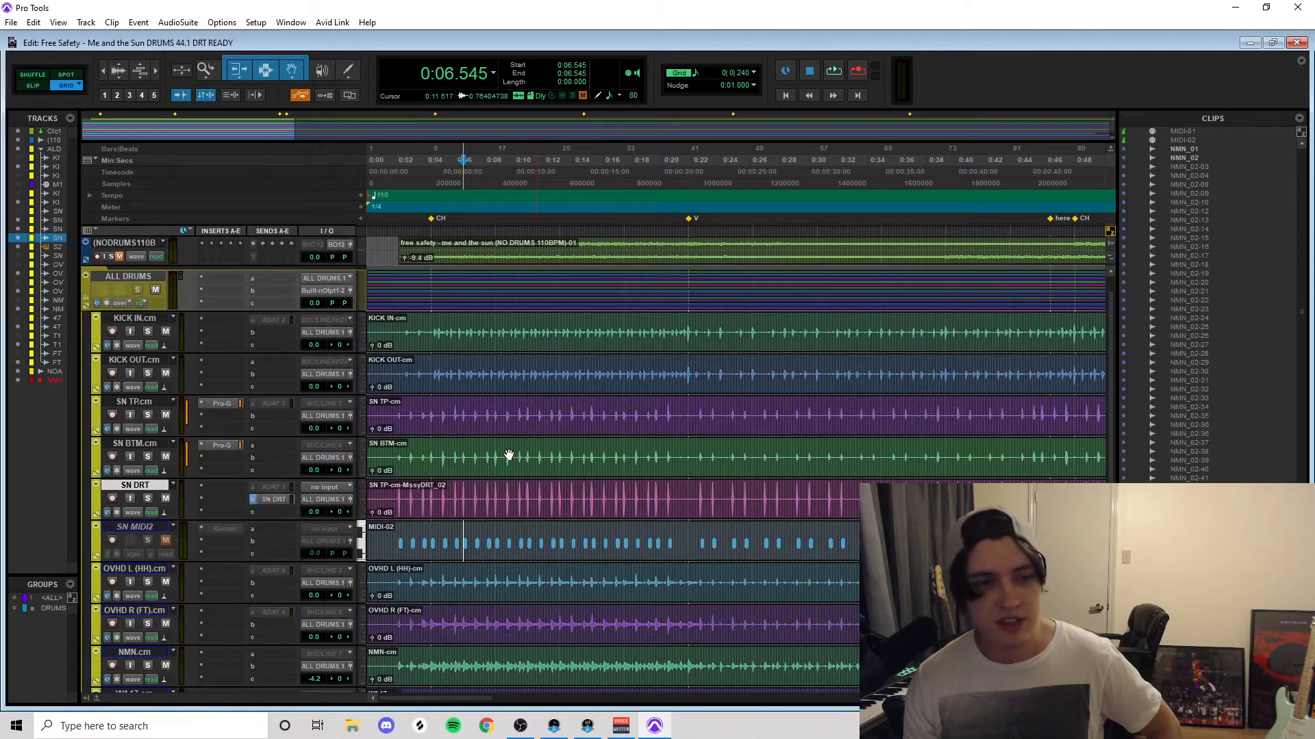
pyautogui.scroll(1, 536, 344)
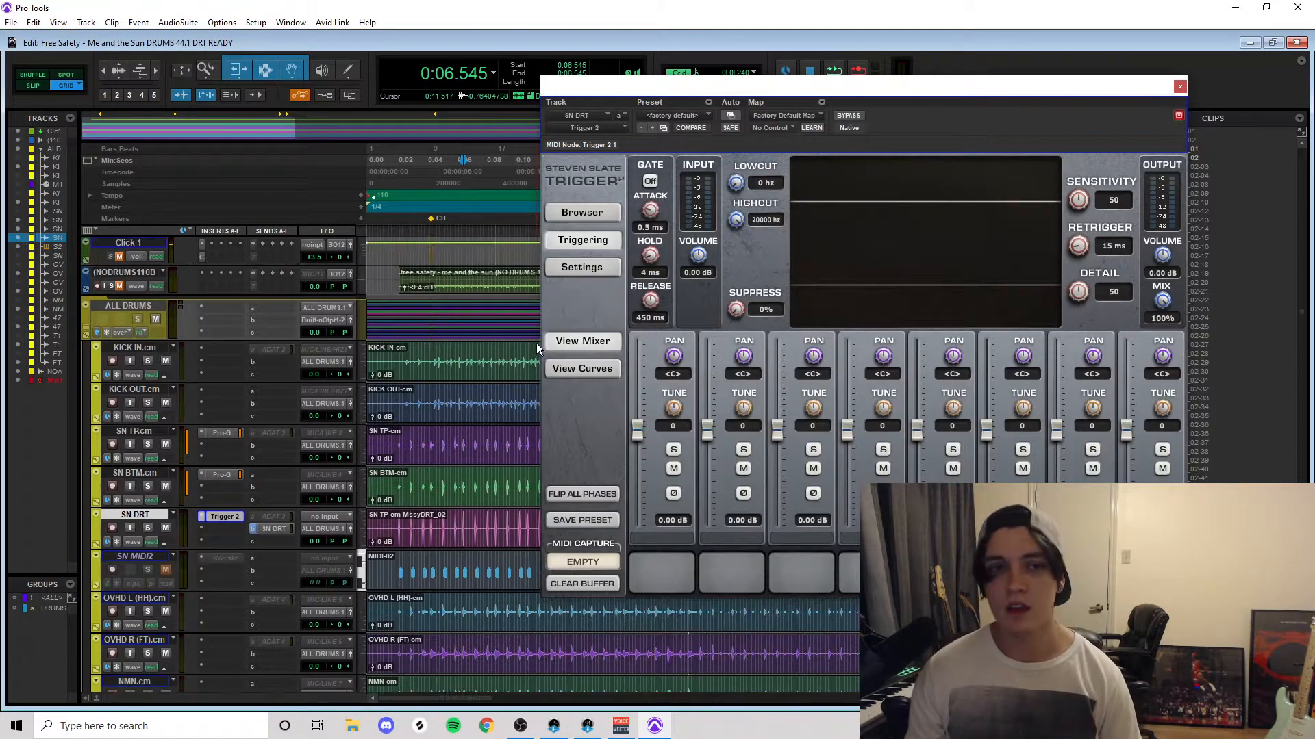
# Step: Audition snare samples in Trigger 2's browser and load woodshed copper loud 2 full.wav into the first sample slot
pyautogui.click(596, 215)
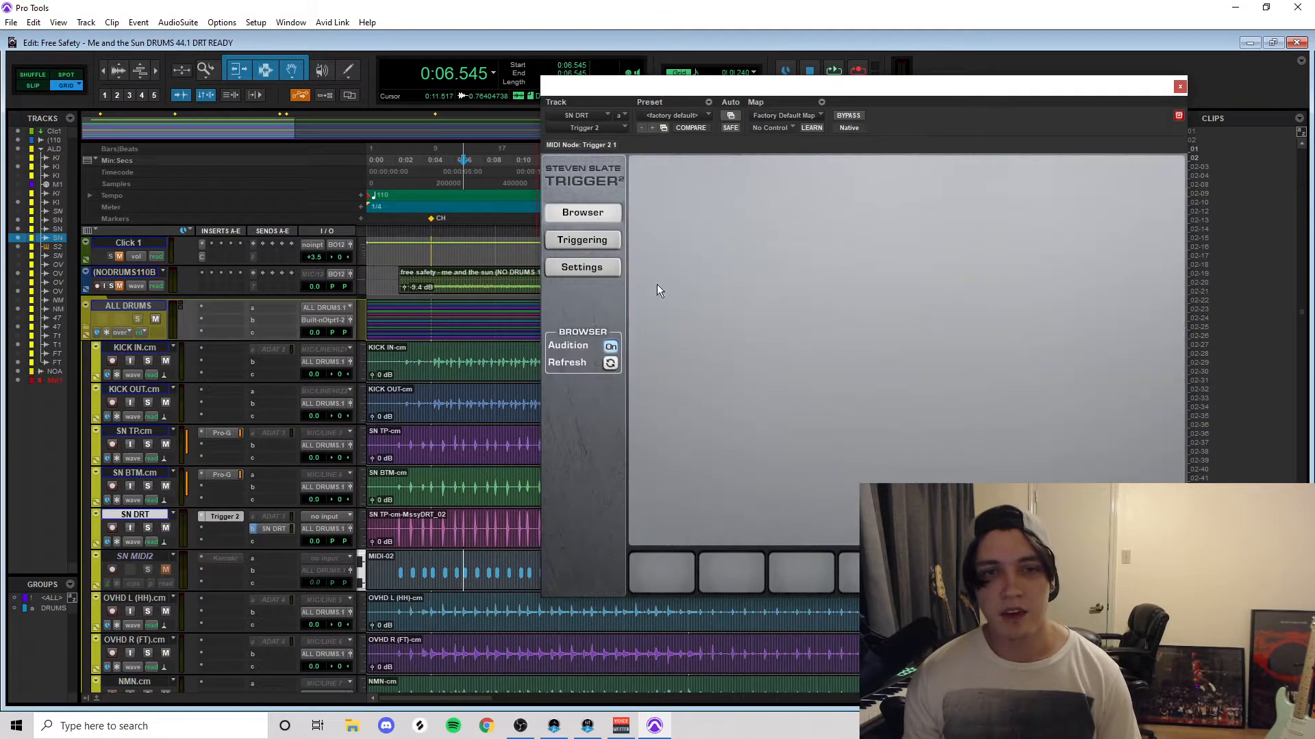
pyautogui.click(604, 245)
pyautogui.click(604, 267)
pyautogui.click(599, 239)
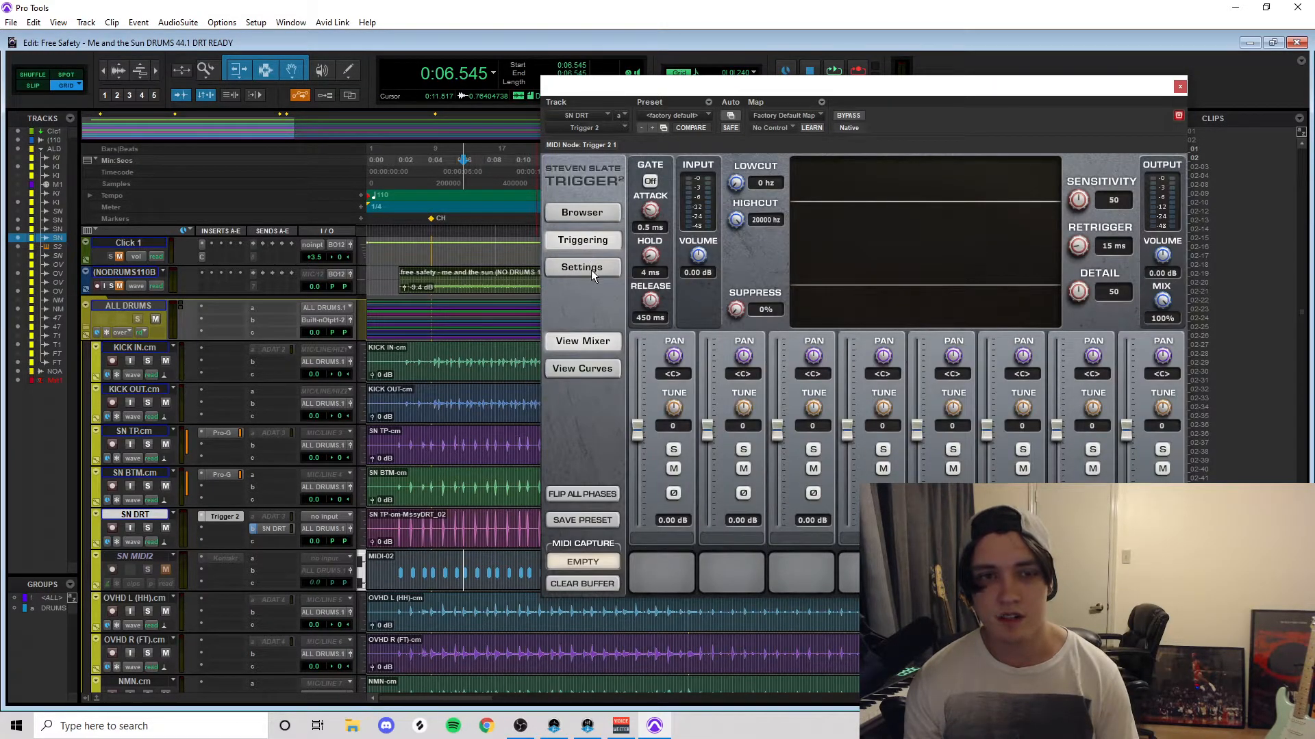
pyautogui.click(582, 212)
pyautogui.click(781, 419)
pyautogui.click(783, 402)
pyautogui.click(784, 388)
pyautogui.click(782, 406)
pyautogui.click(783, 418)
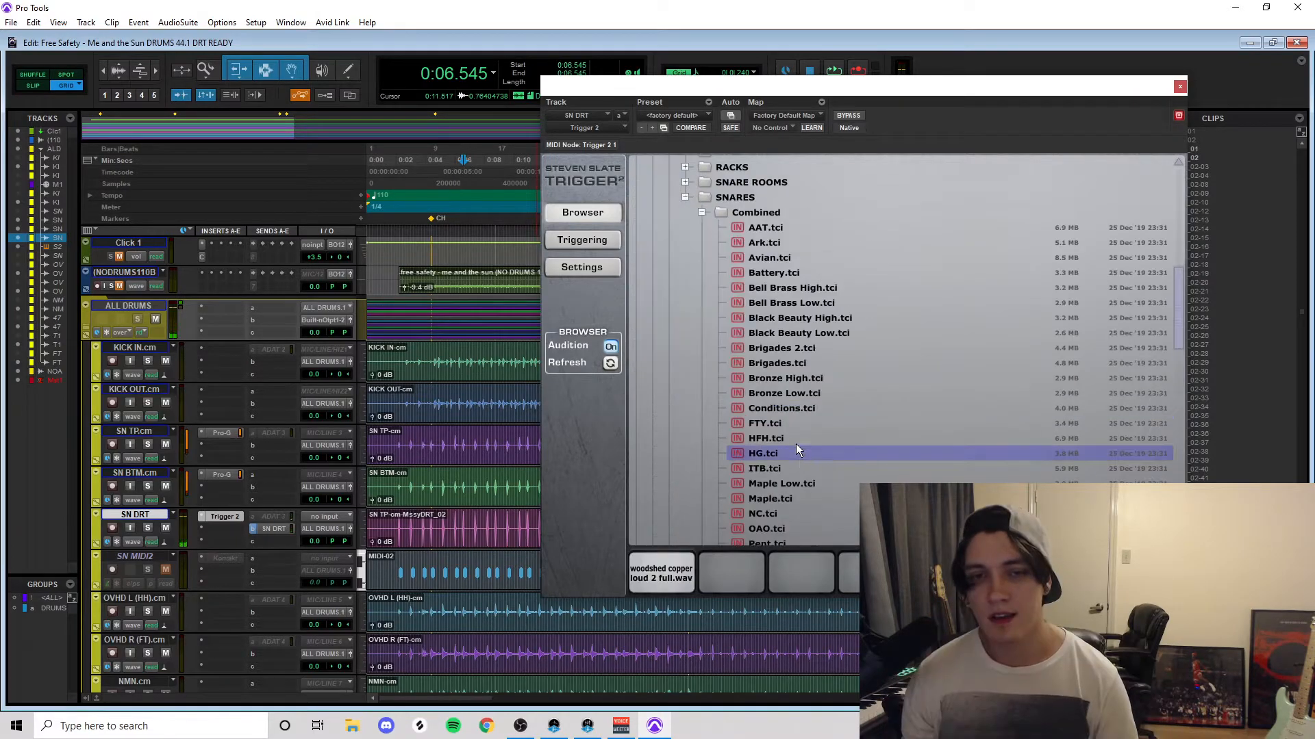
# Step: Audition HFH.tci and HG.tci from the combined snares and load HG.tci into the second sample slot
pyautogui.click(796, 439)
pyautogui.click(798, 455)
pyautogui.moveTo(803, 454); pyautogui.dragTo(732, 572)
# Step: Collapse the SNARES folder and expand the SlatesSnare folder under Trigger2 Snares
pyautogui.scroll(5, 787, 383)
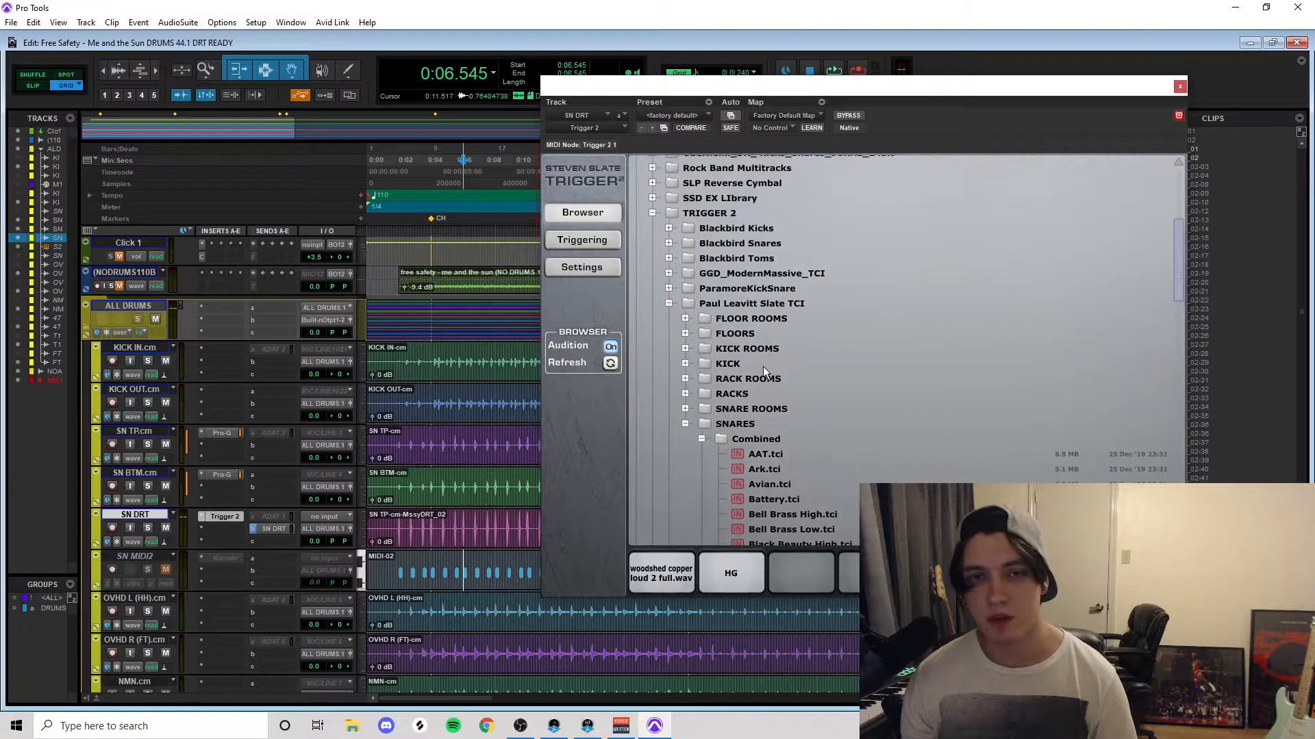
pyautogui.click(686, 425)
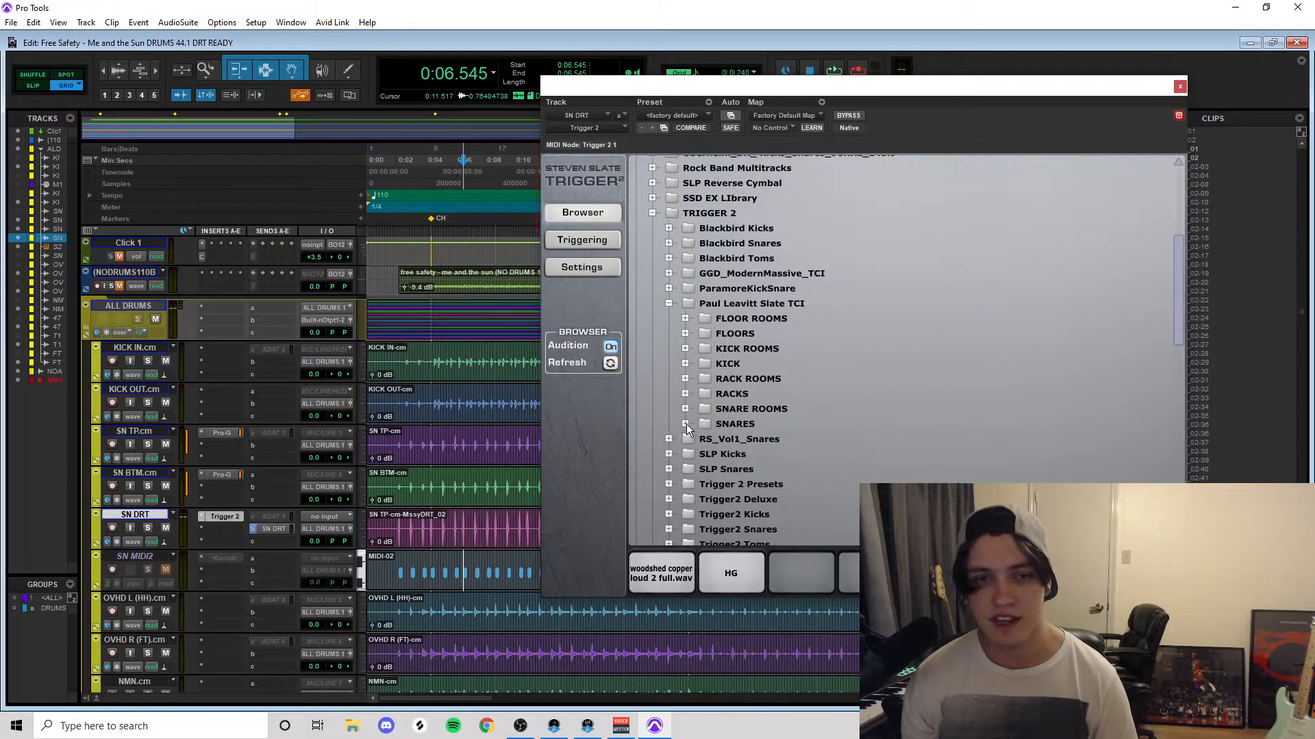
pyautogui.scroll(-3, 690, 382)
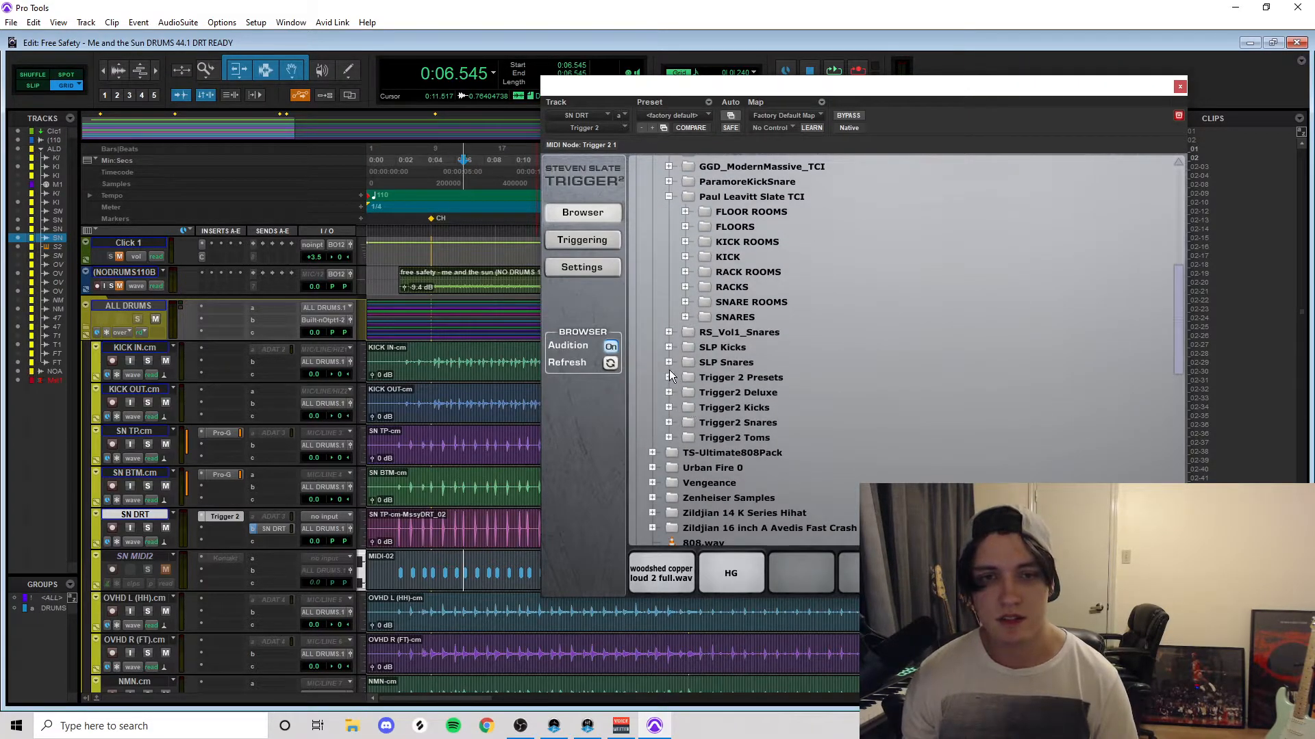
pyautogui.click(668, 423)
pyautogui.scroll(-5, 693, 438)
pyautogui.click(685, 426)
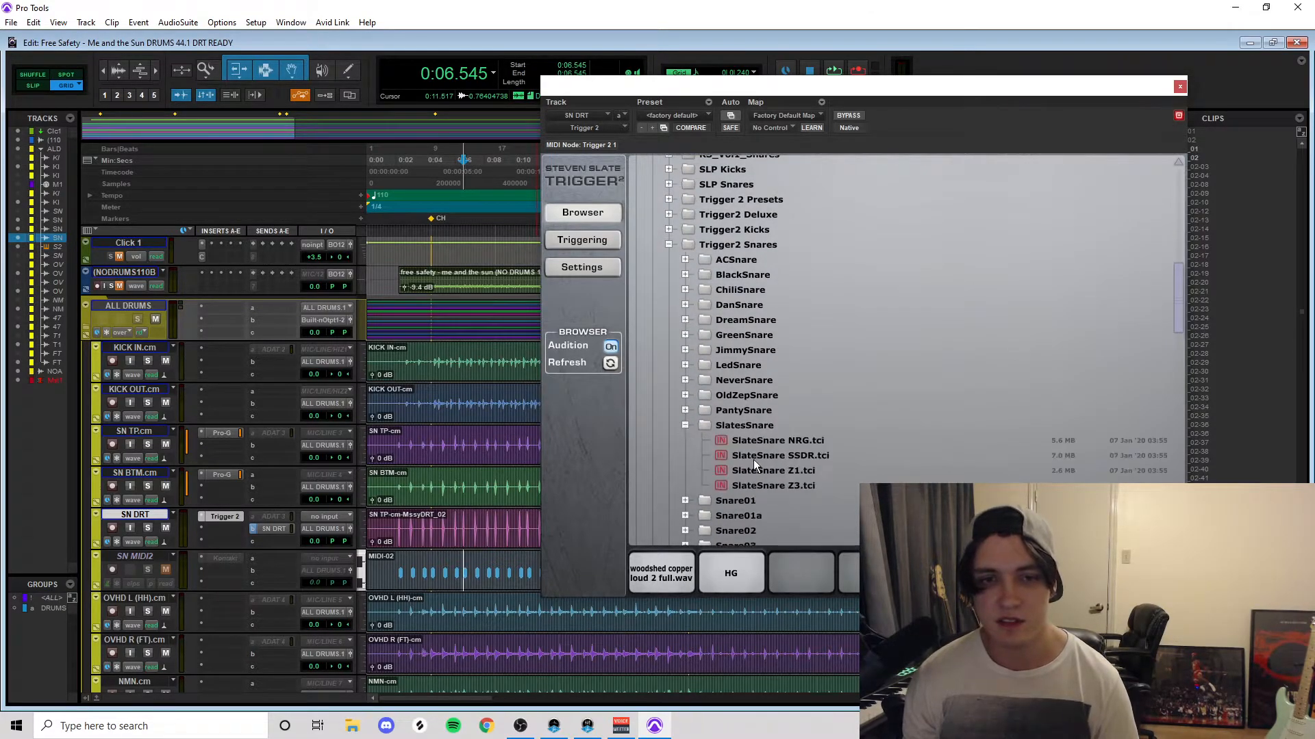
# Step: Audition the SlatesSnare samples and load SlateSnare NRG.tci into the third sample slot
pyautogui.click(769, 480)
pyautogui.click(769, 472)
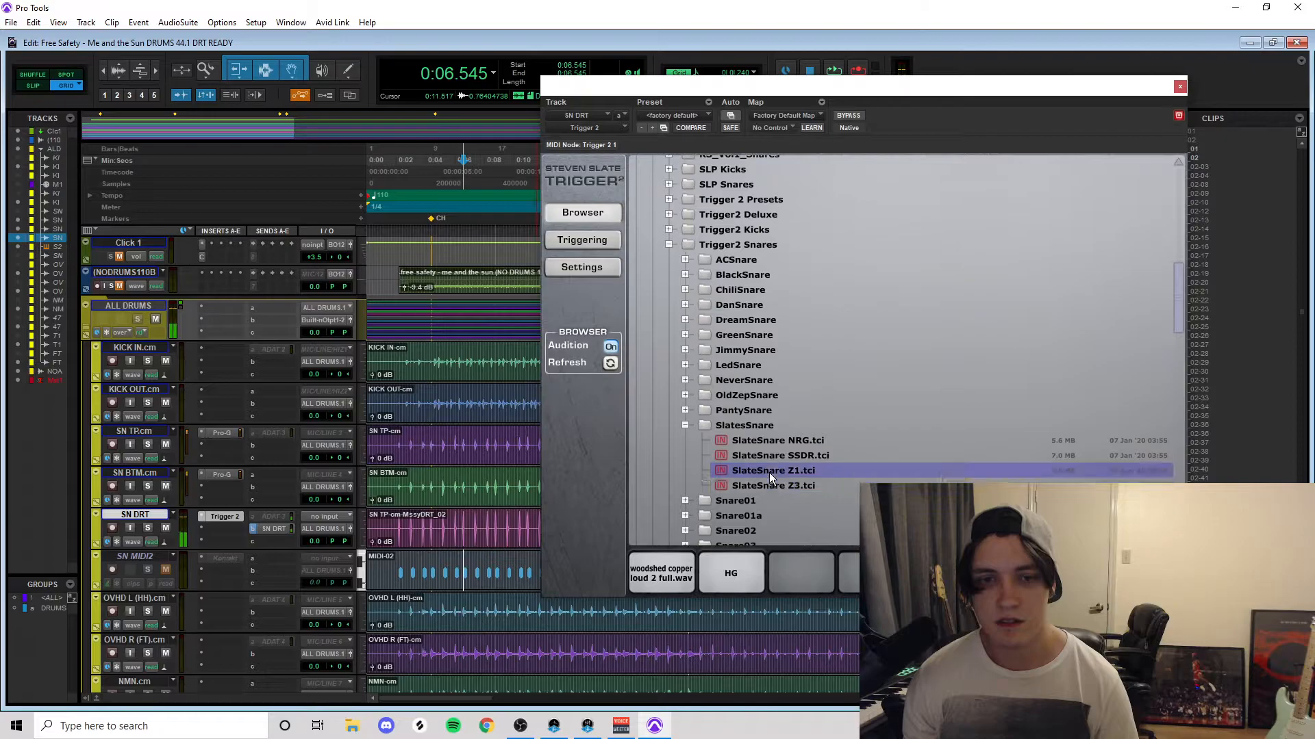
pyautogui.click(786, 456)
pyautogui.click(790, 442)
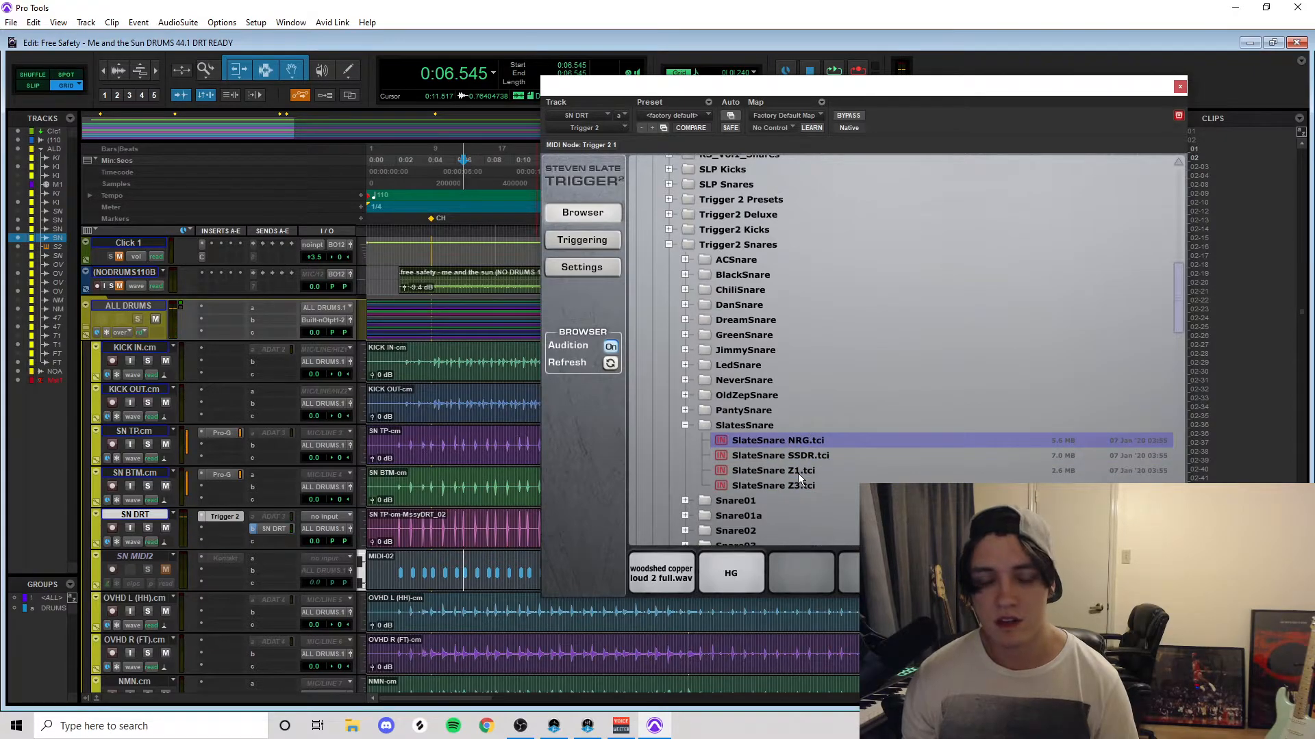
pyautogui.click(798, 474)
pyautogui.click(797, 442)
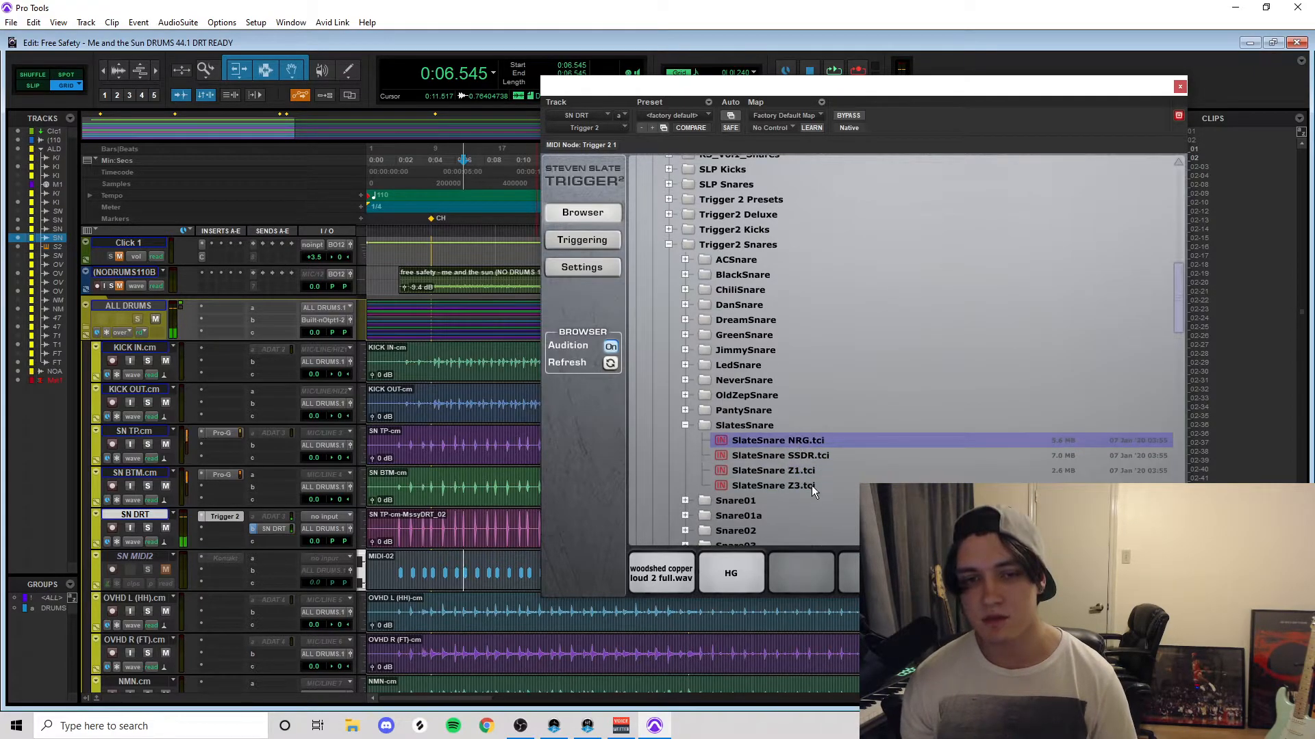
pyautogui.moveTo(795, 446); pyautogui.dragTo(794, 574)
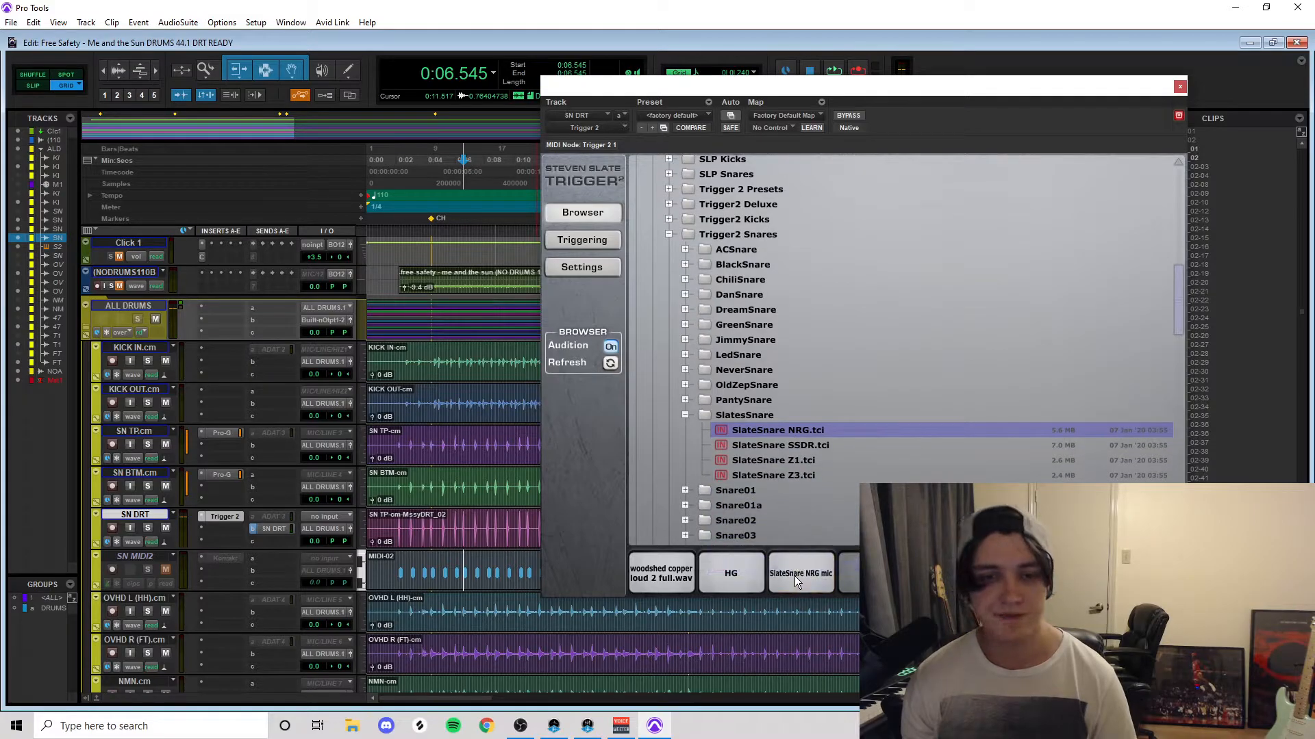
# Step: Play the song and balance Trigger 2's three snare samples, pulling the first two fully down and raising HG back up
pyautogui.click(394, 524)
pyautogui.click(588, 239)
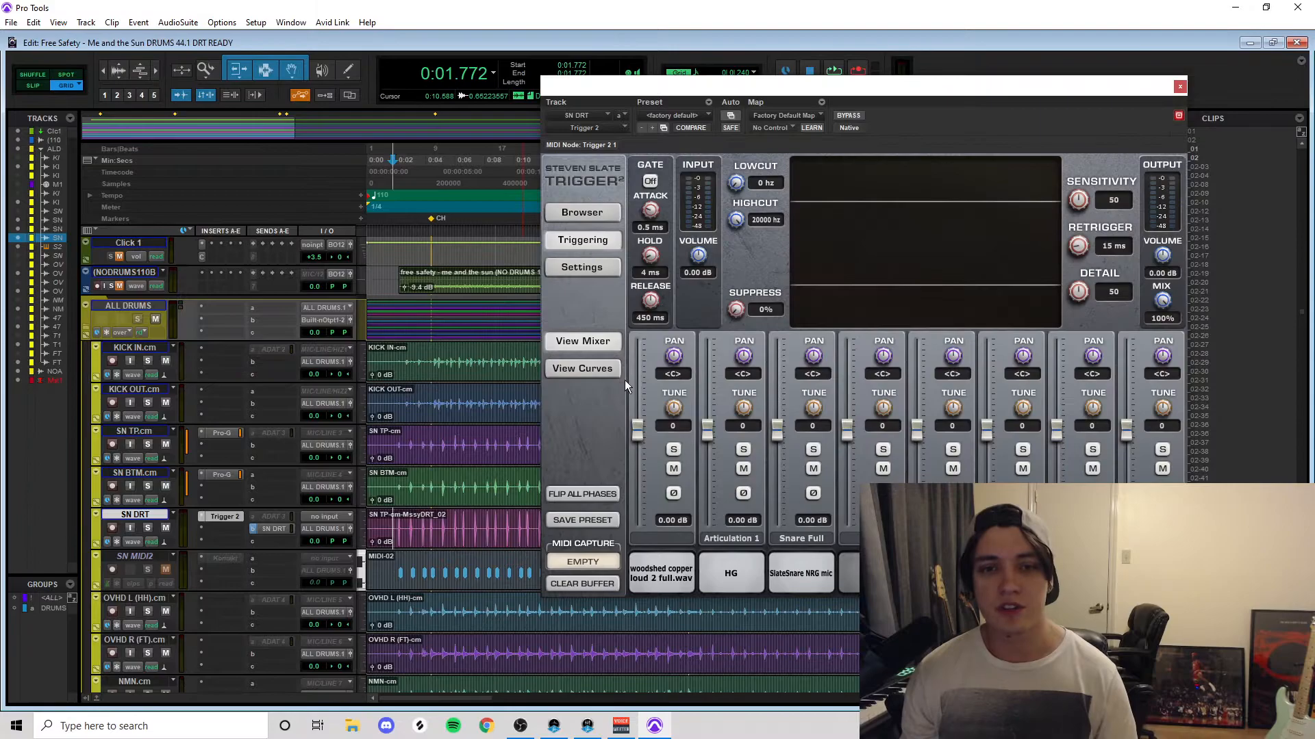
pyautogui.press('space')
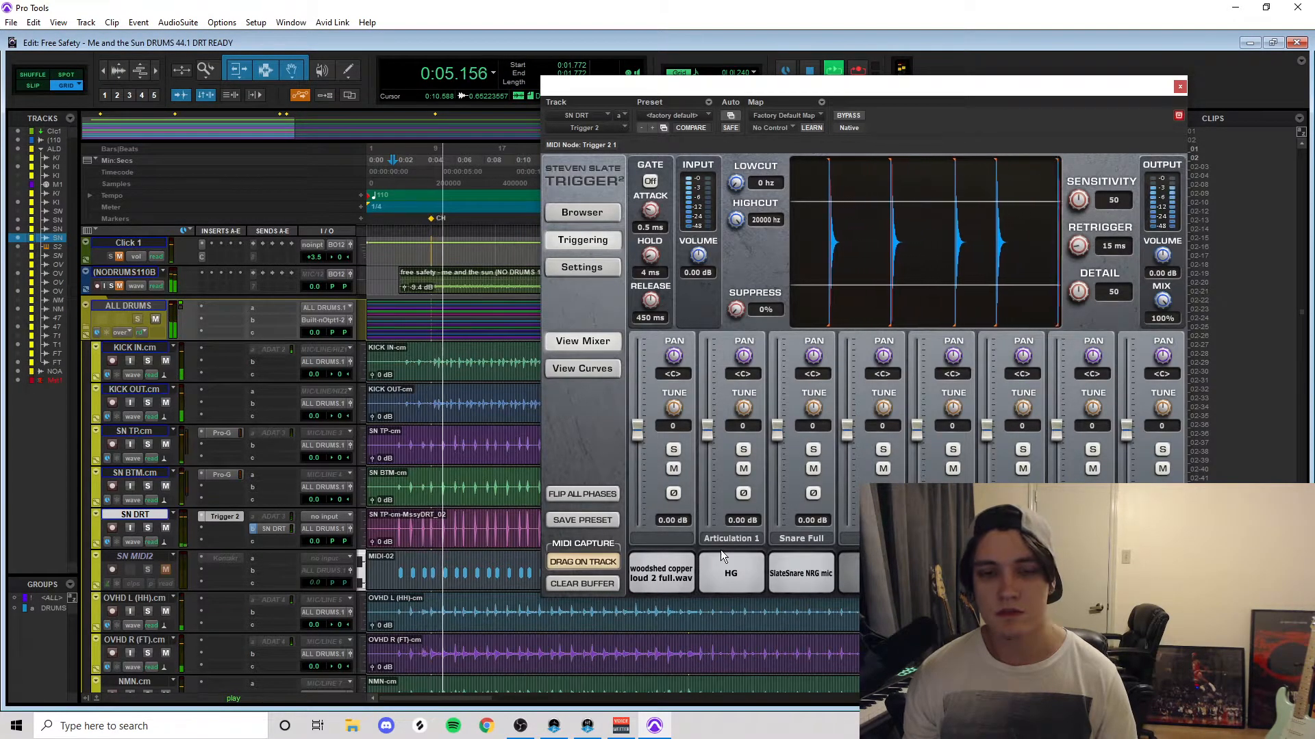
pyautogui.moveTo(636, 430); pyautogui.dragTo(604, 581)
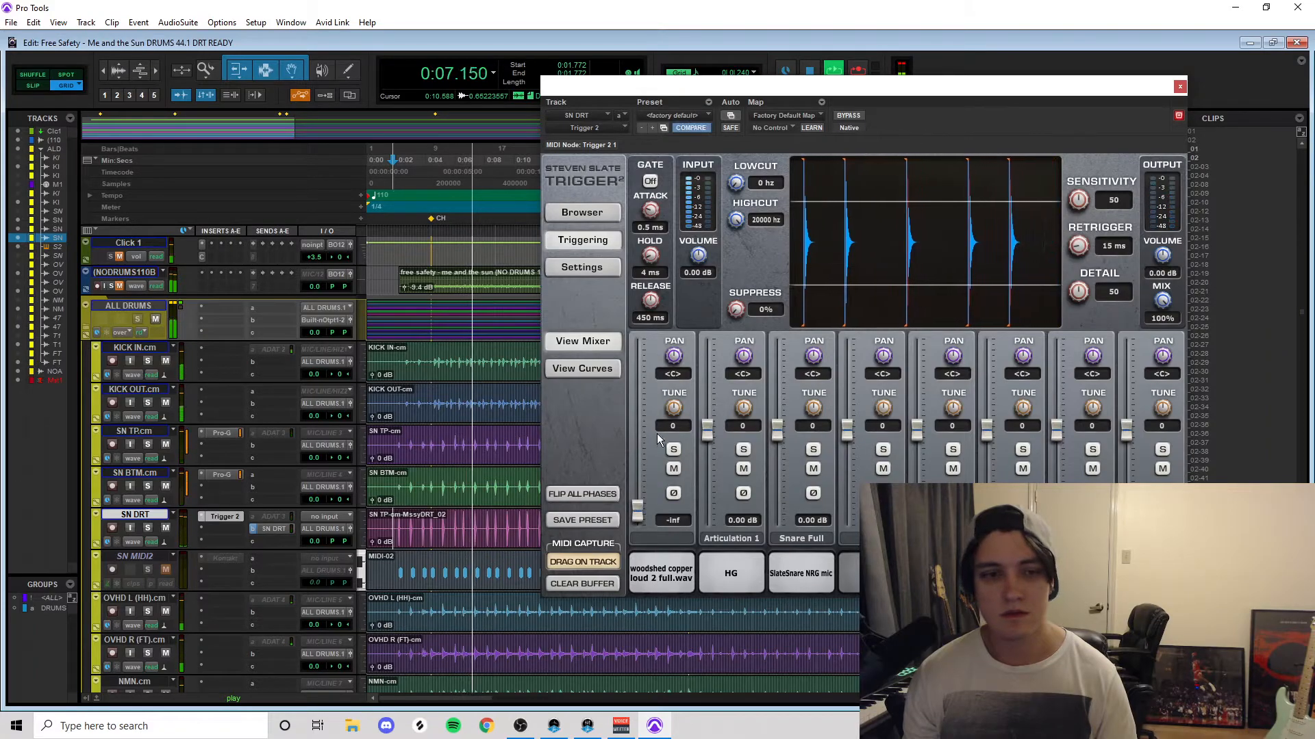
pyautogui.moveTo(700, 429); pyautogui.dragTo(684, 587)
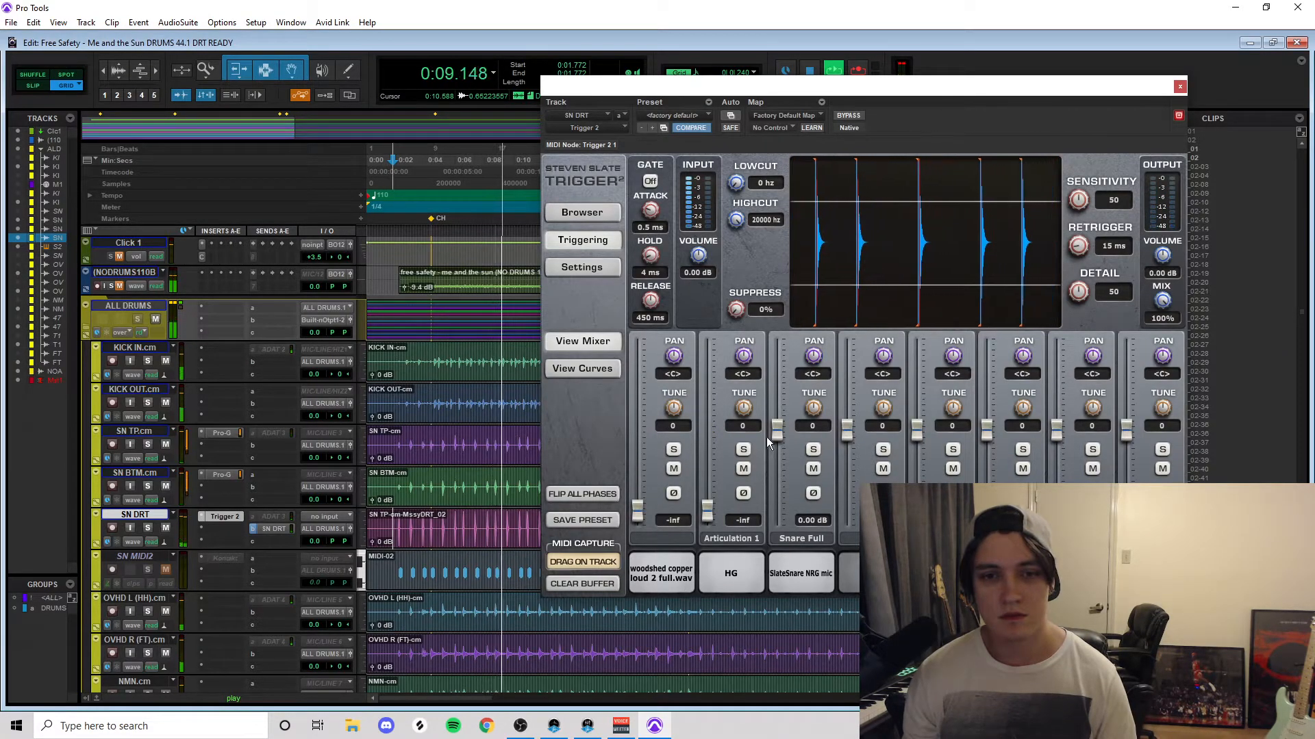
pyautogui.moveTo(778, 432)
pyautogui.mouseDown()
pyautogui.moveTo(779, 518)
pyautogui.moveTo(798, 428)
pyautogui.mouseUp()
pyautogui.moveTo(708, 508); pyautogui.dragTo(745, 422)
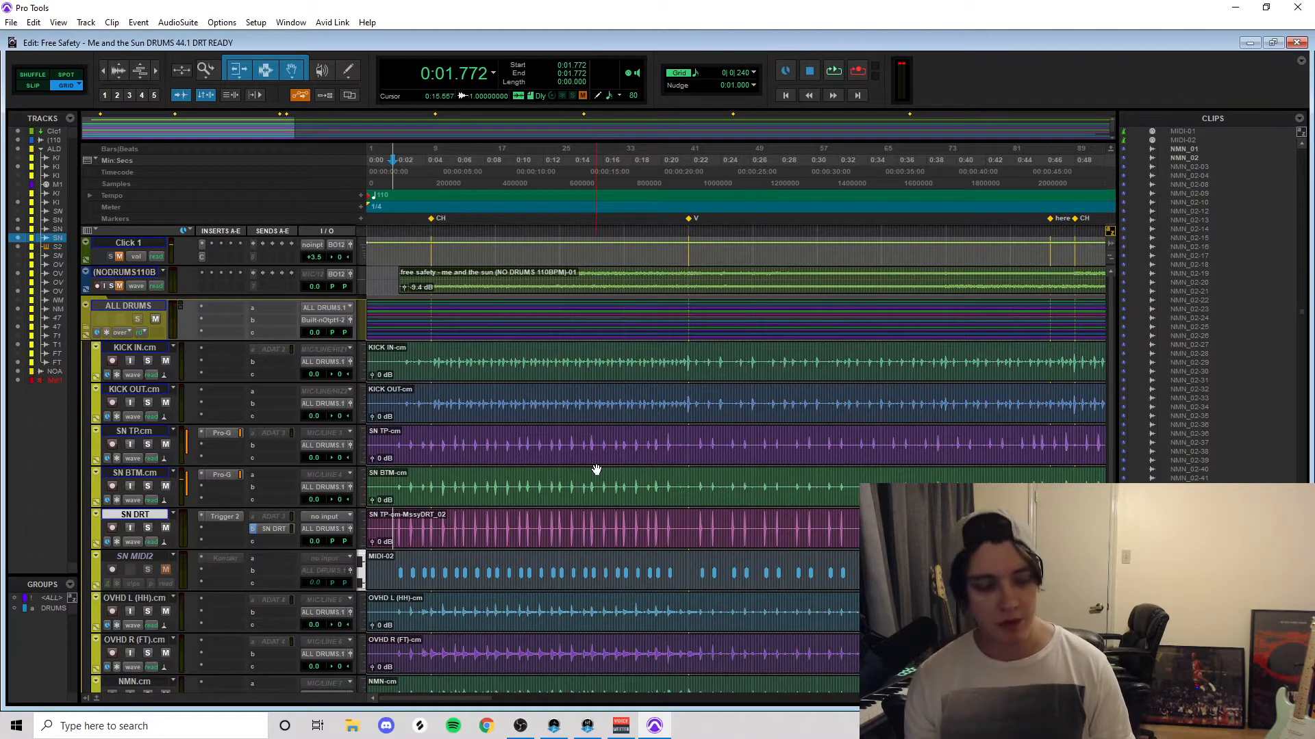
# Step: Make the SN MIDI2 track active and lower its volume to -7.5 dB during playback
pyautogui.rightClick(137, 558)
pyautogui.click(201, 254)
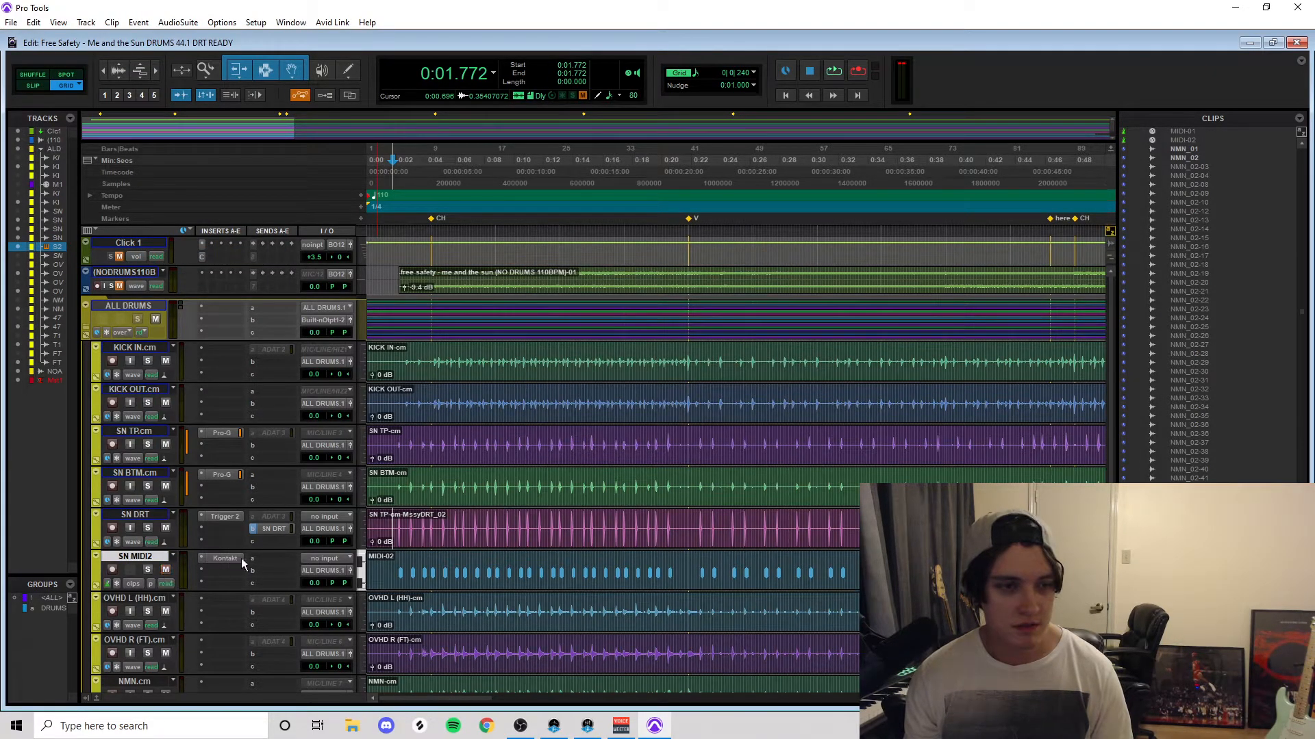
pyautogui.press('space')
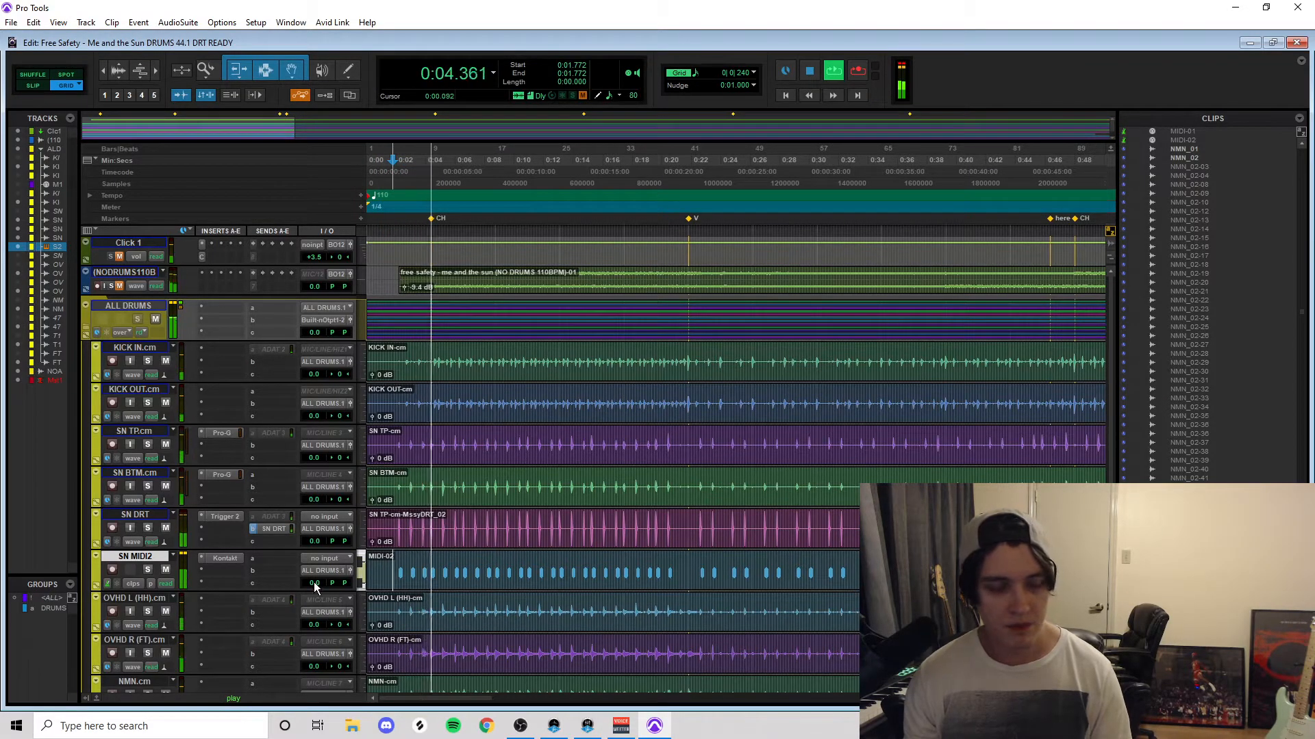
pyautogui.moveTo(314, 586); pyautogui.dragTo(293, 659)
# Step: Compare the drums with SN MIDI2 muted and unmuted, mute both SN DRT and SN MIDI2, and stop playback
pyautogui.click(165, 570)
pyautogui.click(165, 570)
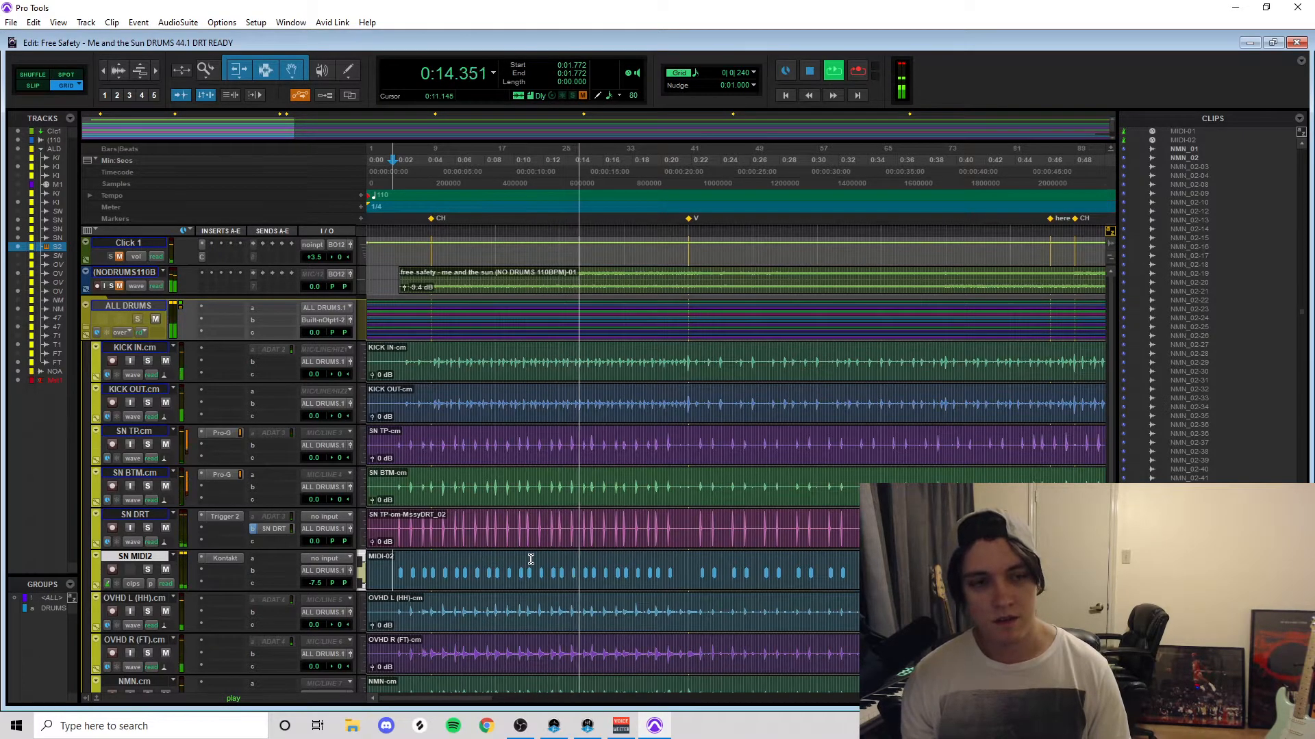
pyautogui.click(165, 528)
pyautogui.click(165, 570)
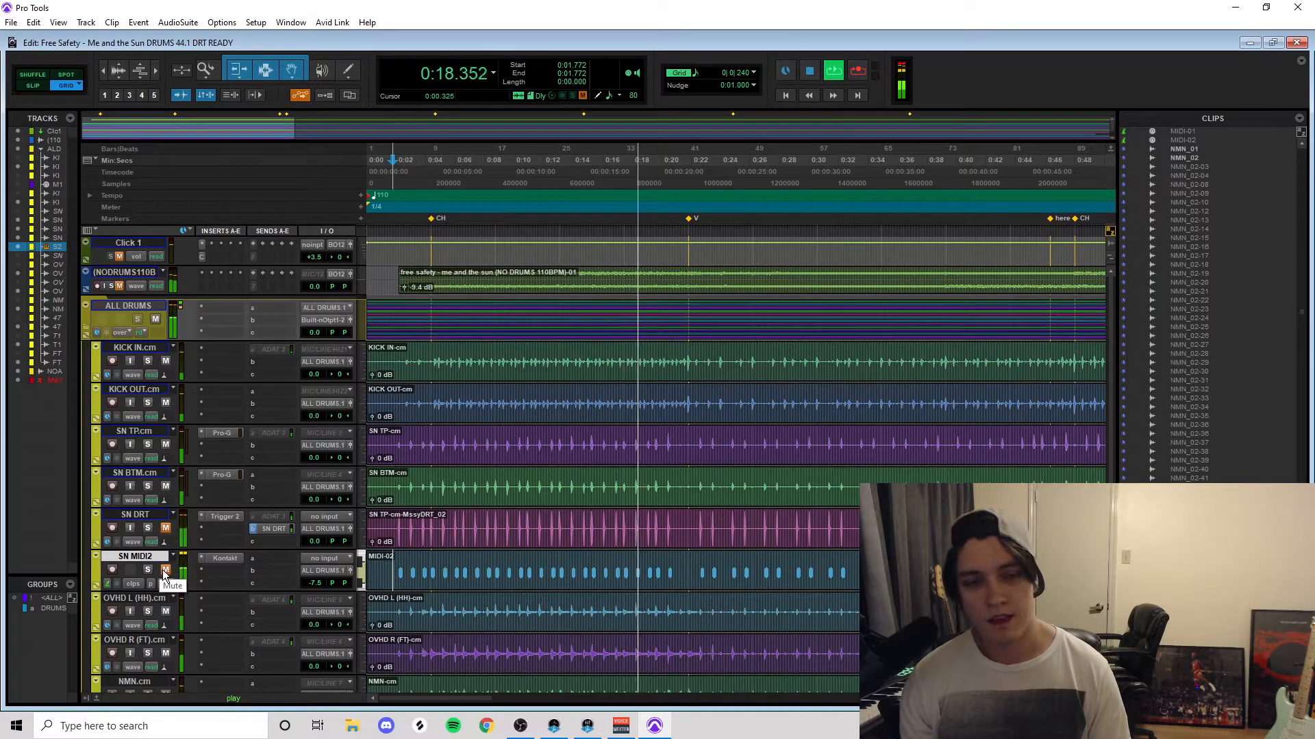
pyautogui.press('space')
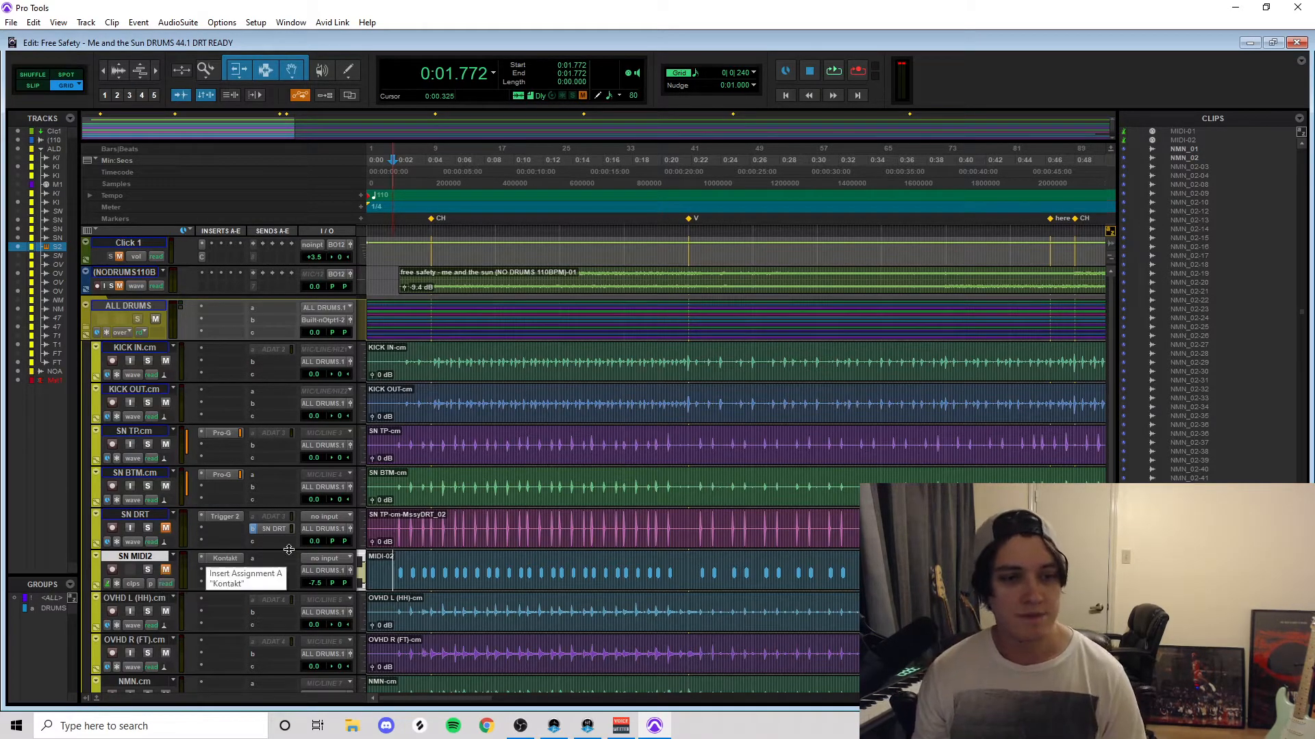
# Step: Assign send b of the KICK DRT track to mono Bus 2 and rename that bus KICK DRT
pyautogui.scroll(-1, 164, 573)
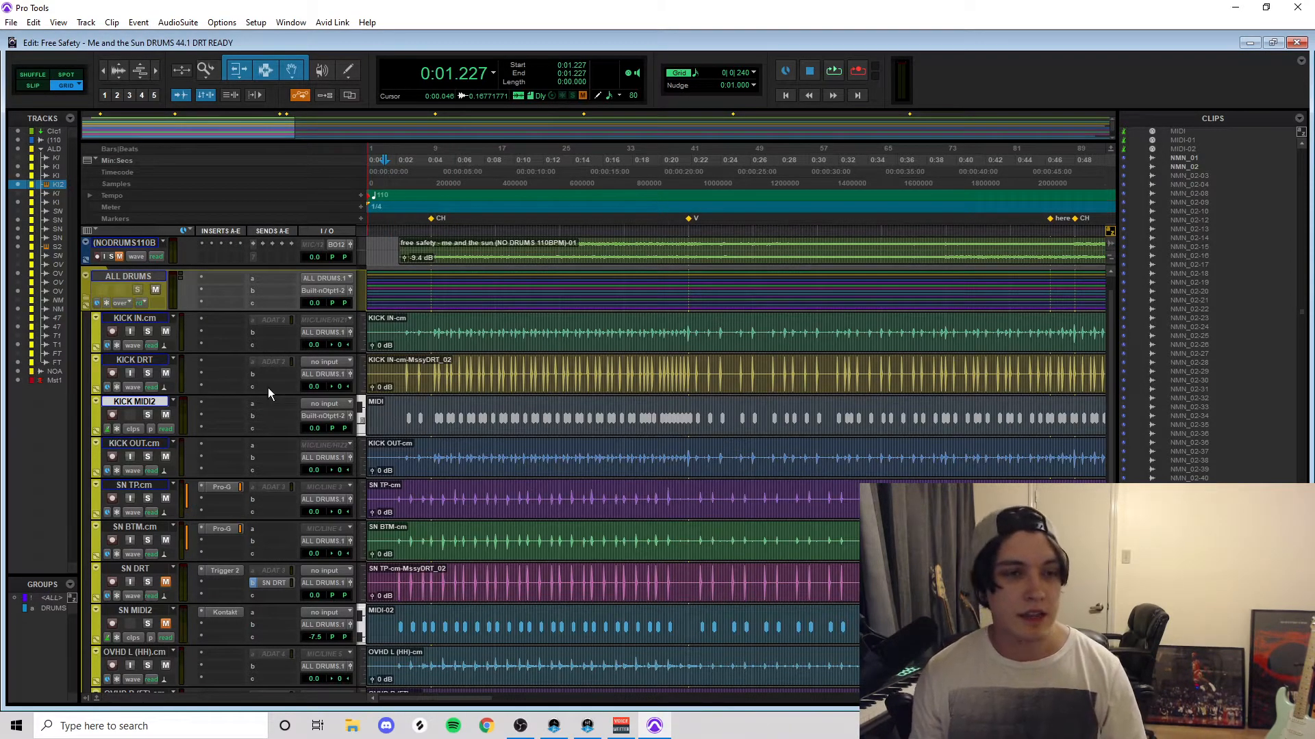
pyautogui.click(281, 370)
pyautogui.moveTo(340, 428)
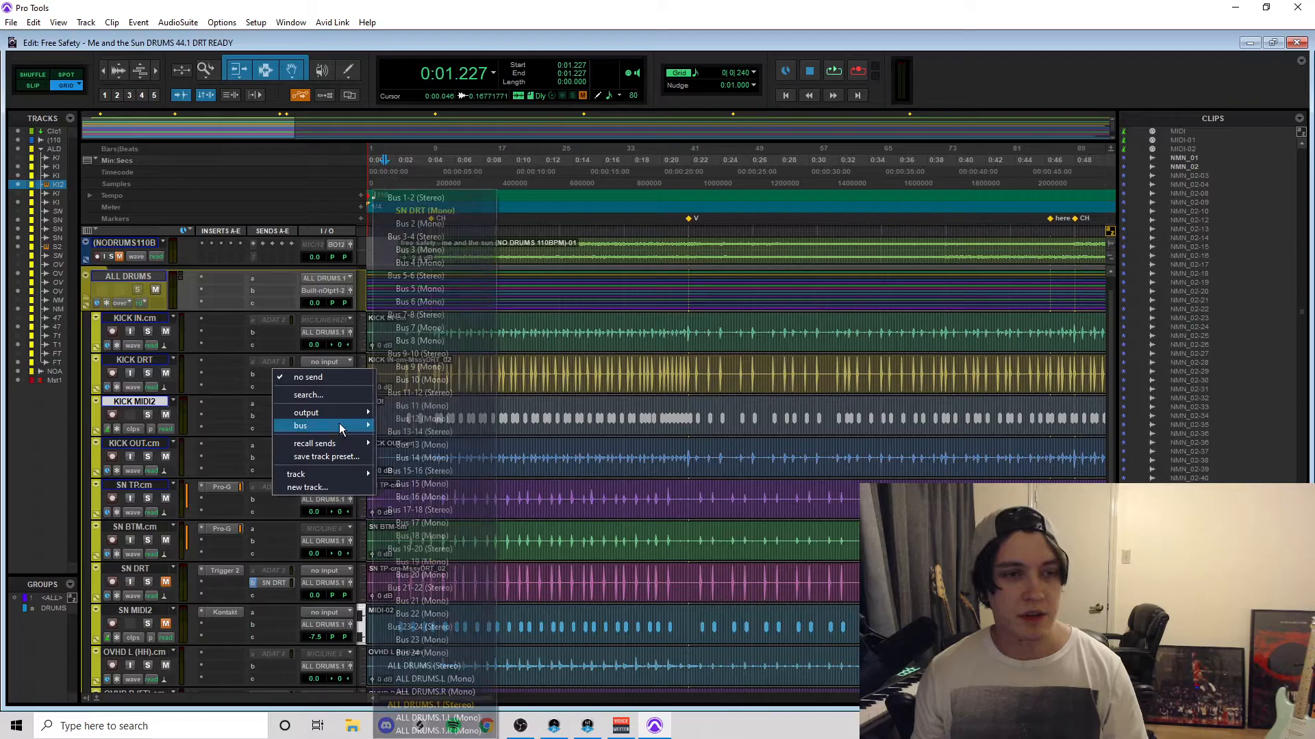
pyautogui.click(457, 224)
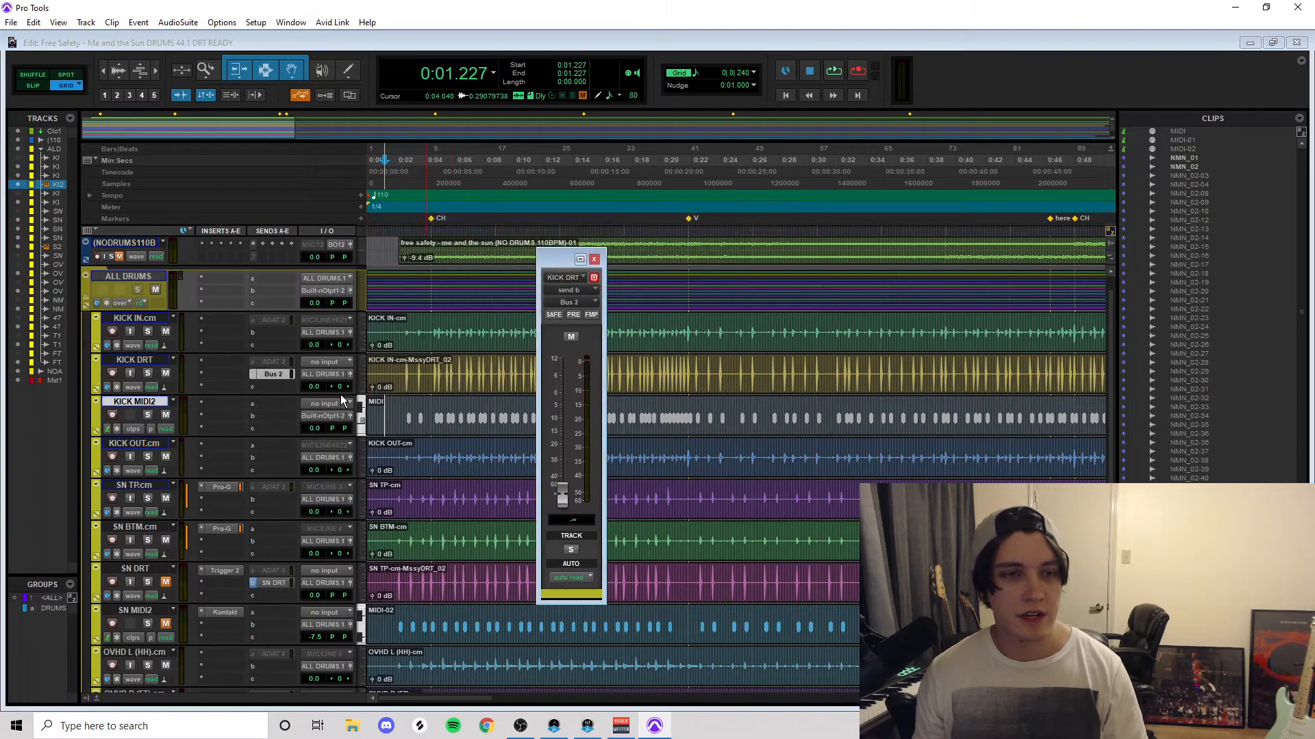
pyautogui.rightClick(274, 379)
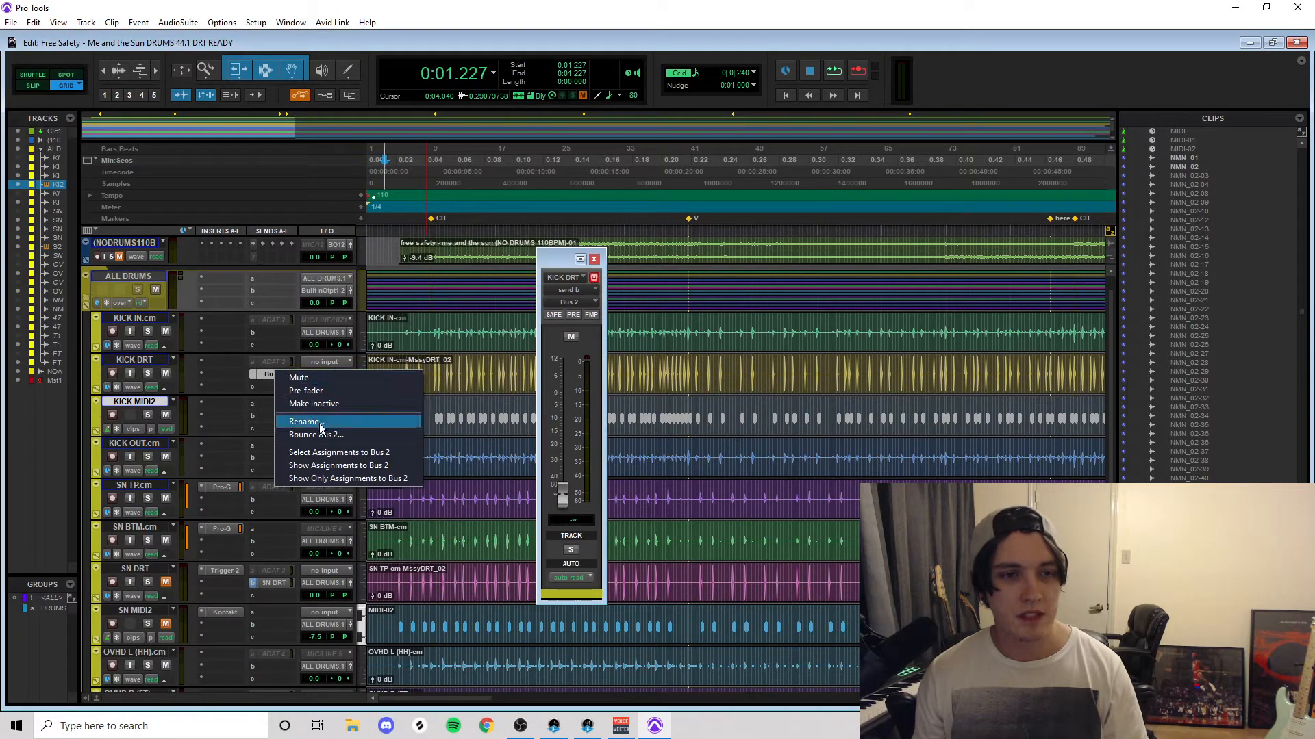
pyautogui.click(318, 422)
pyautogui.write('K')
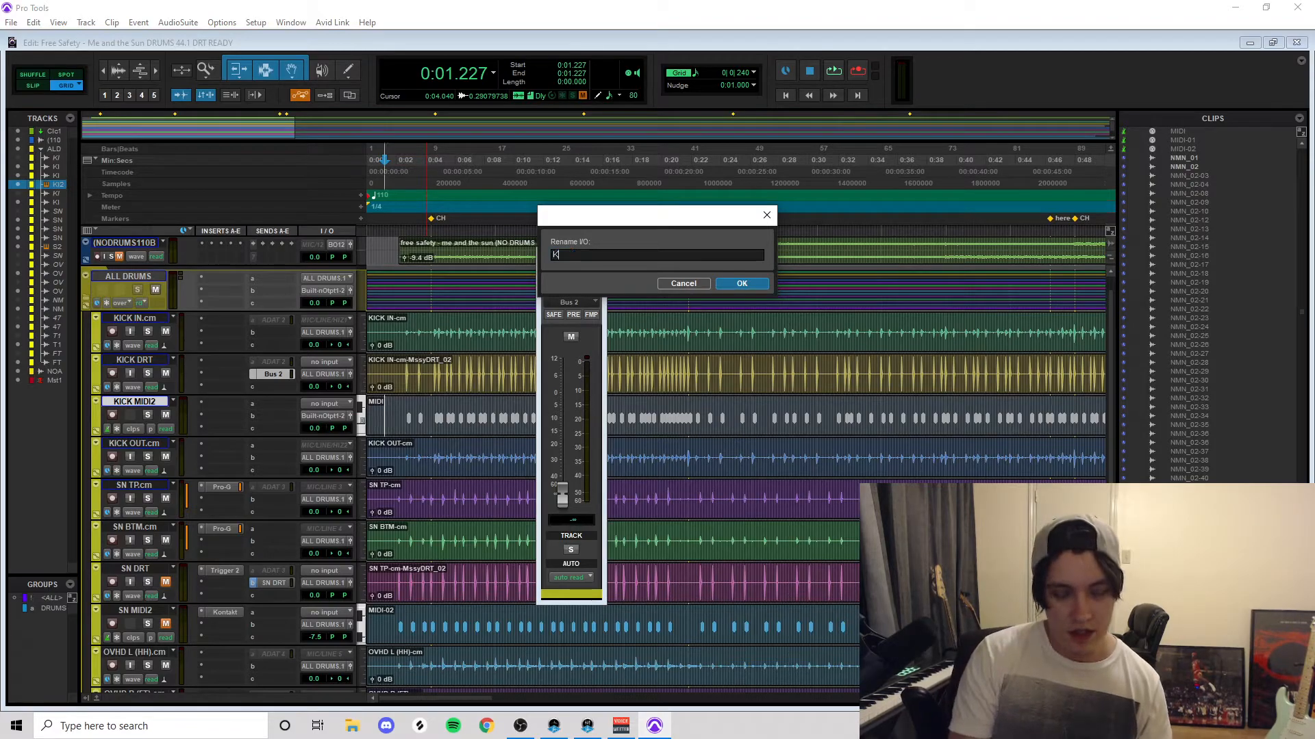
pyautogui.write('ICK DRT')
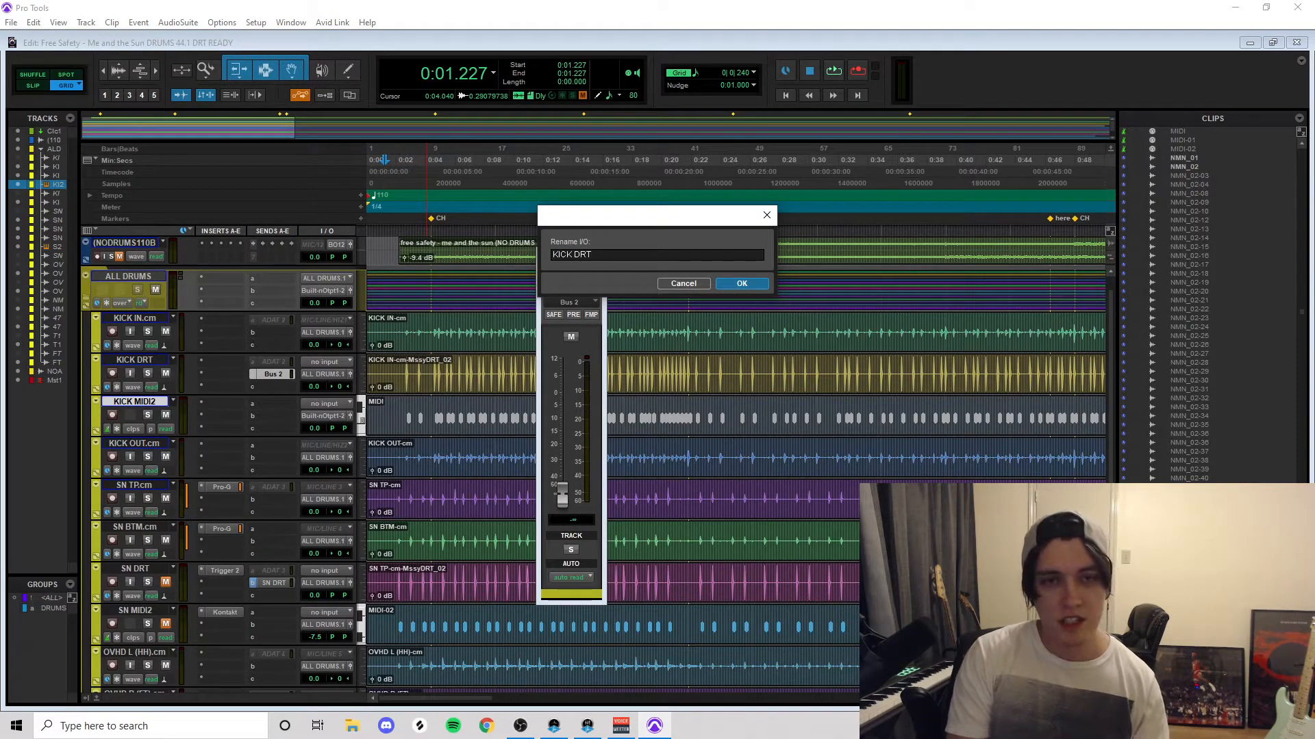
pyautogui.press('Return')
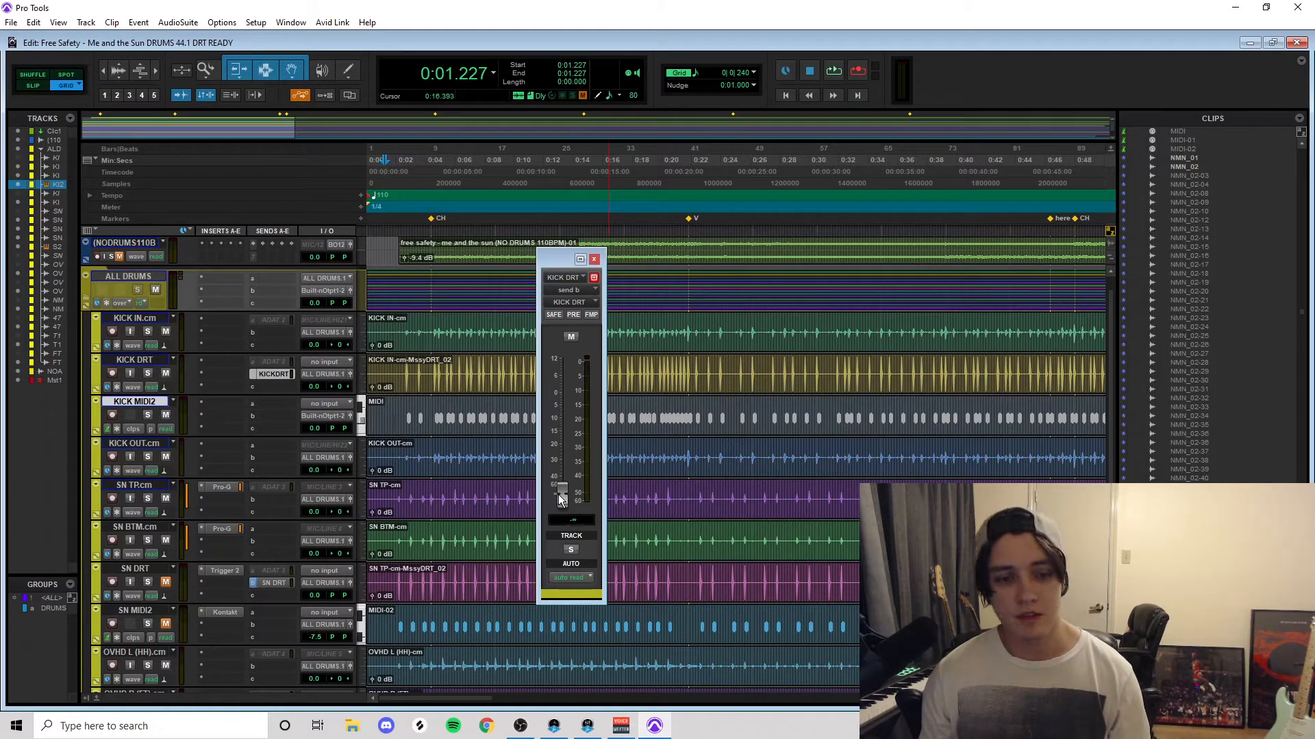
# Step: Reset the KICK DRT send level to its default, make the send pre-fader and close its window
pyautogui.keyDown('alt'); pyautogui.click(560, 496); pyautogui.keyUp('alt')
pyautogui.click(572, 316)
pyautogui.click(595, 259)
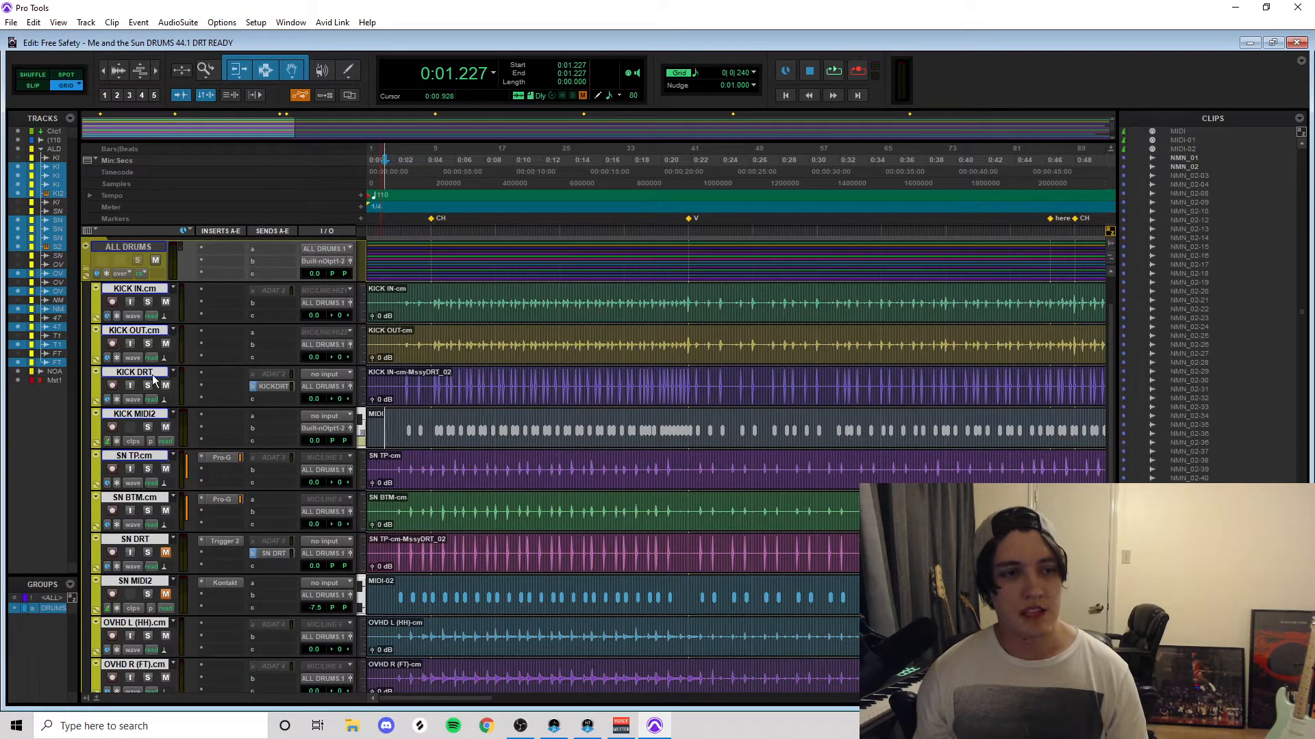
# Step: Insert FabFilter Pro-G (mono) on KICK IN.cm and set its key input to the KICK DRT bus
pyautogui.click(230, 291)
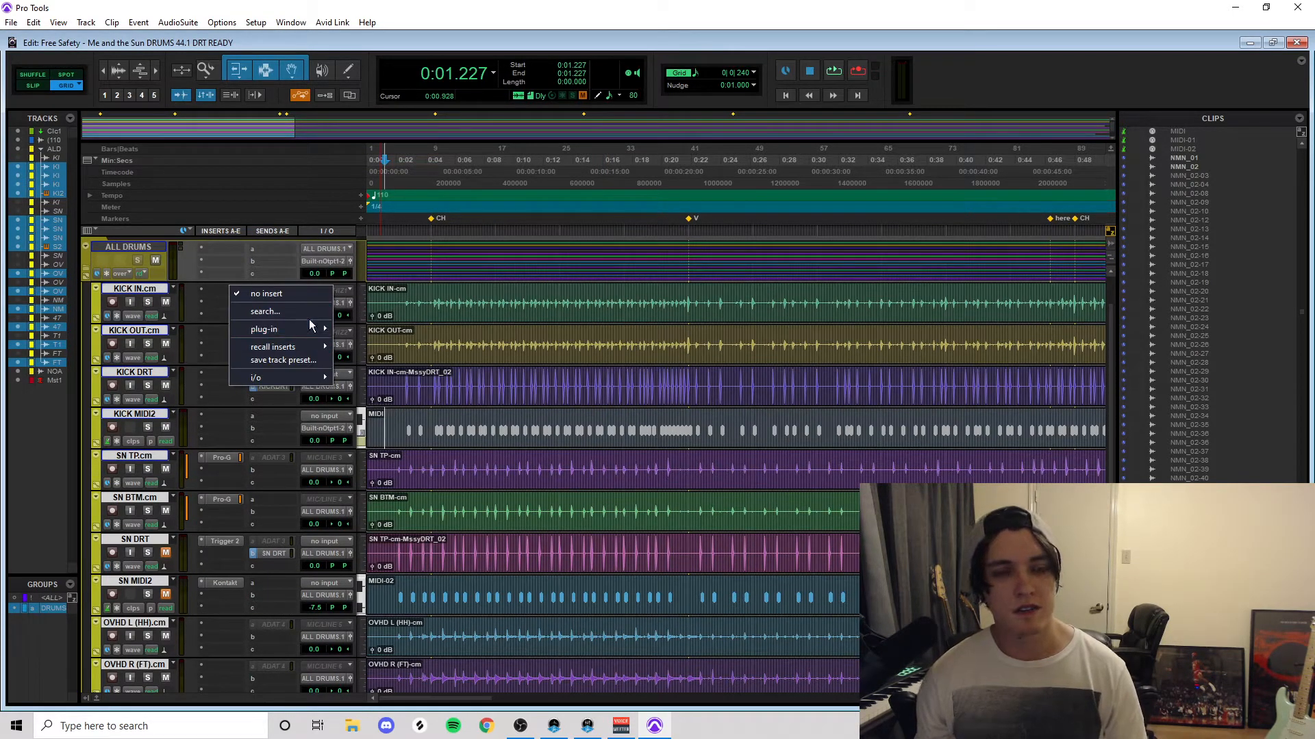
pyautogui.moveTo(308, 330)
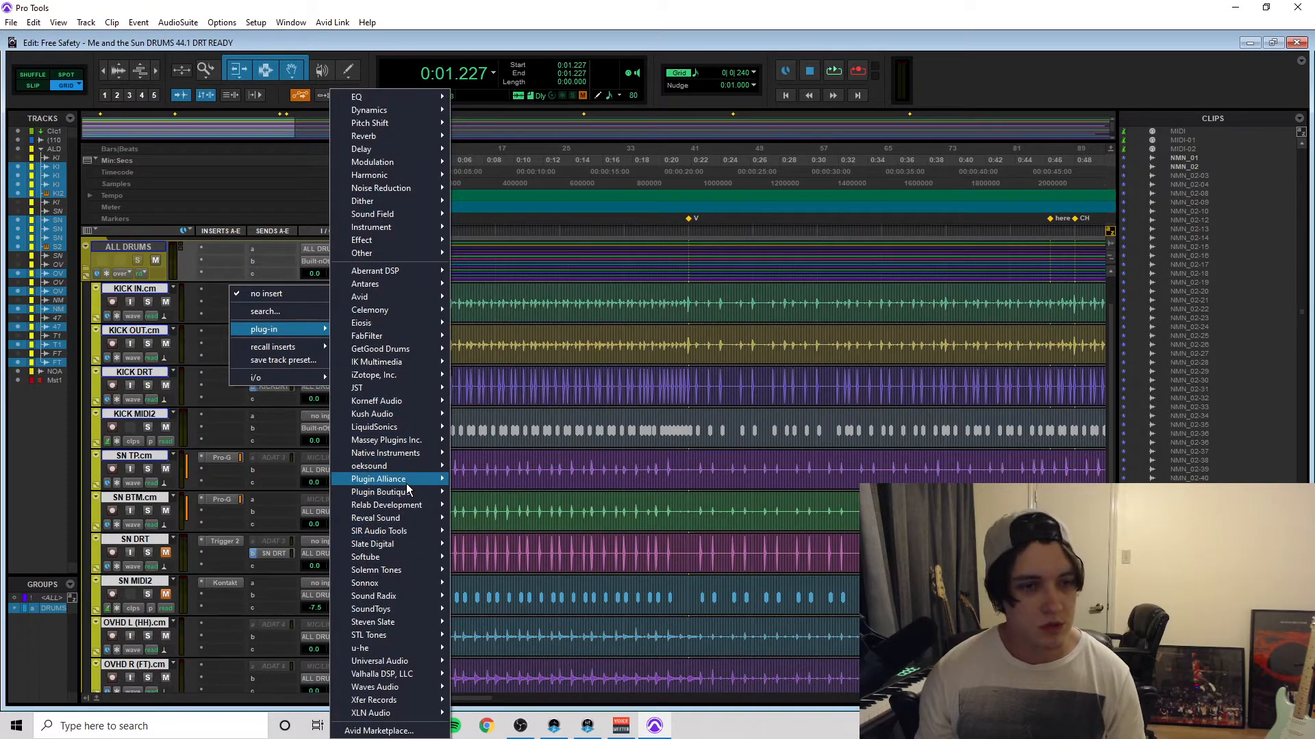
pyautogui.moveTo(416, 341)
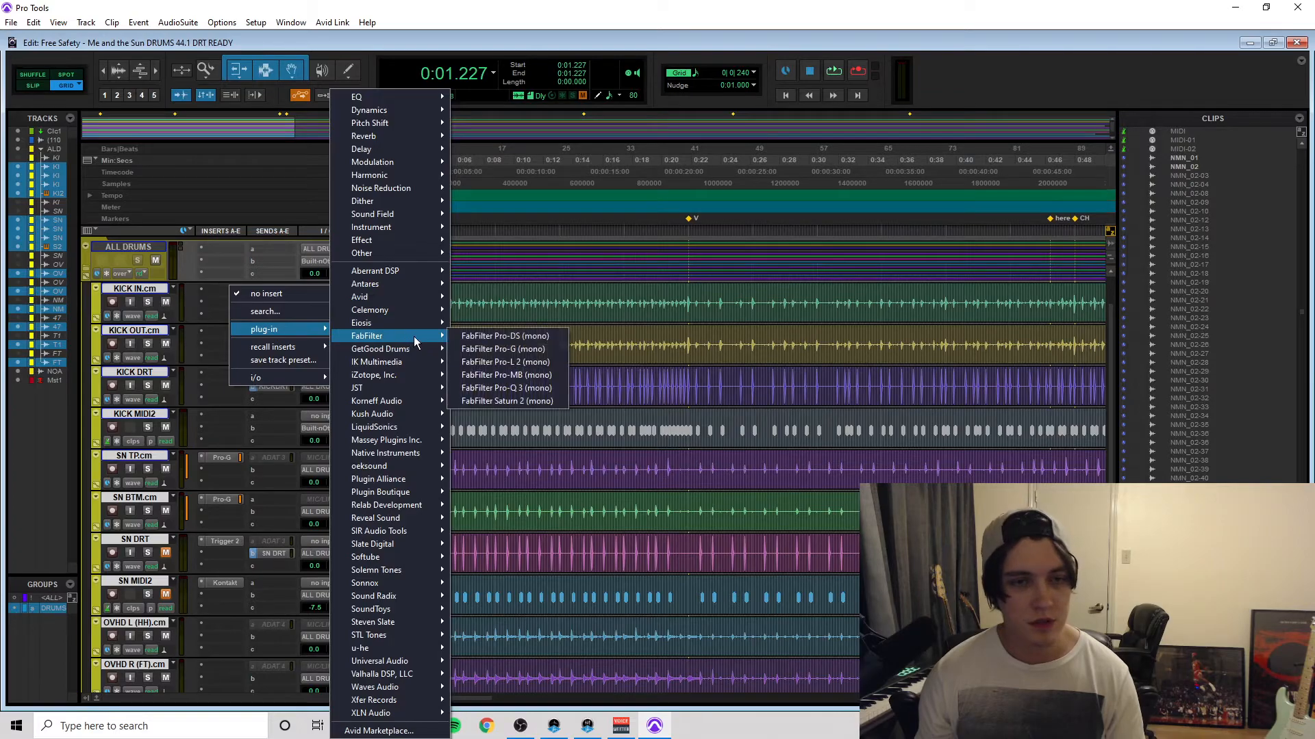
pyautogui.click(503, 349)
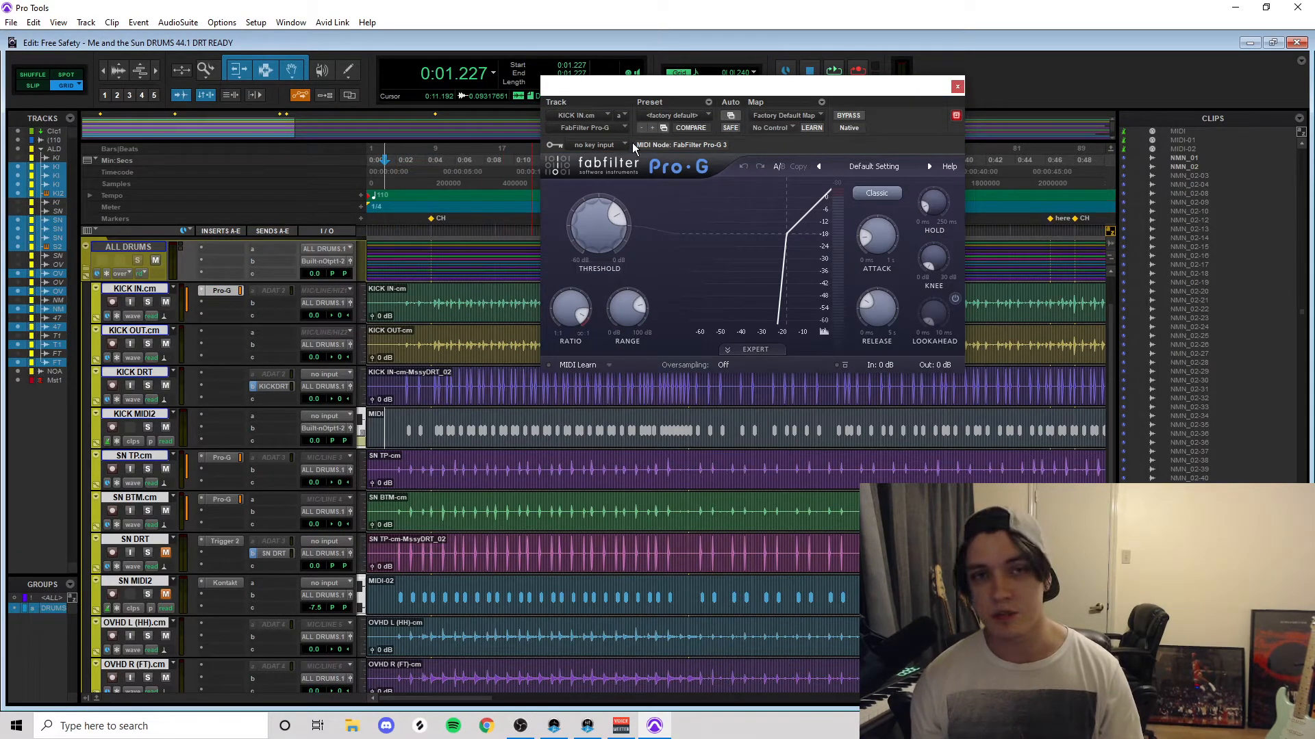
pyautogui.click(602, 146)
pyautogui.moveTo(675, 197)
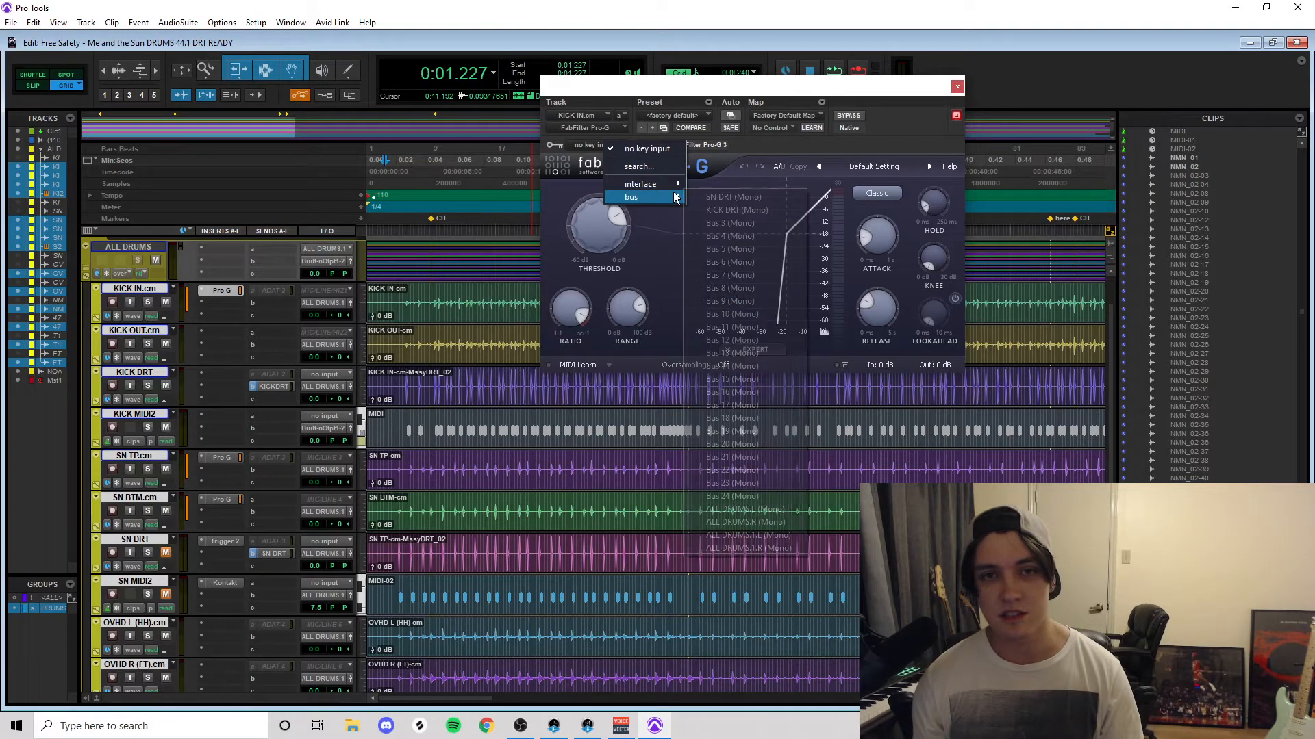
pyautogui.click(745, 207)
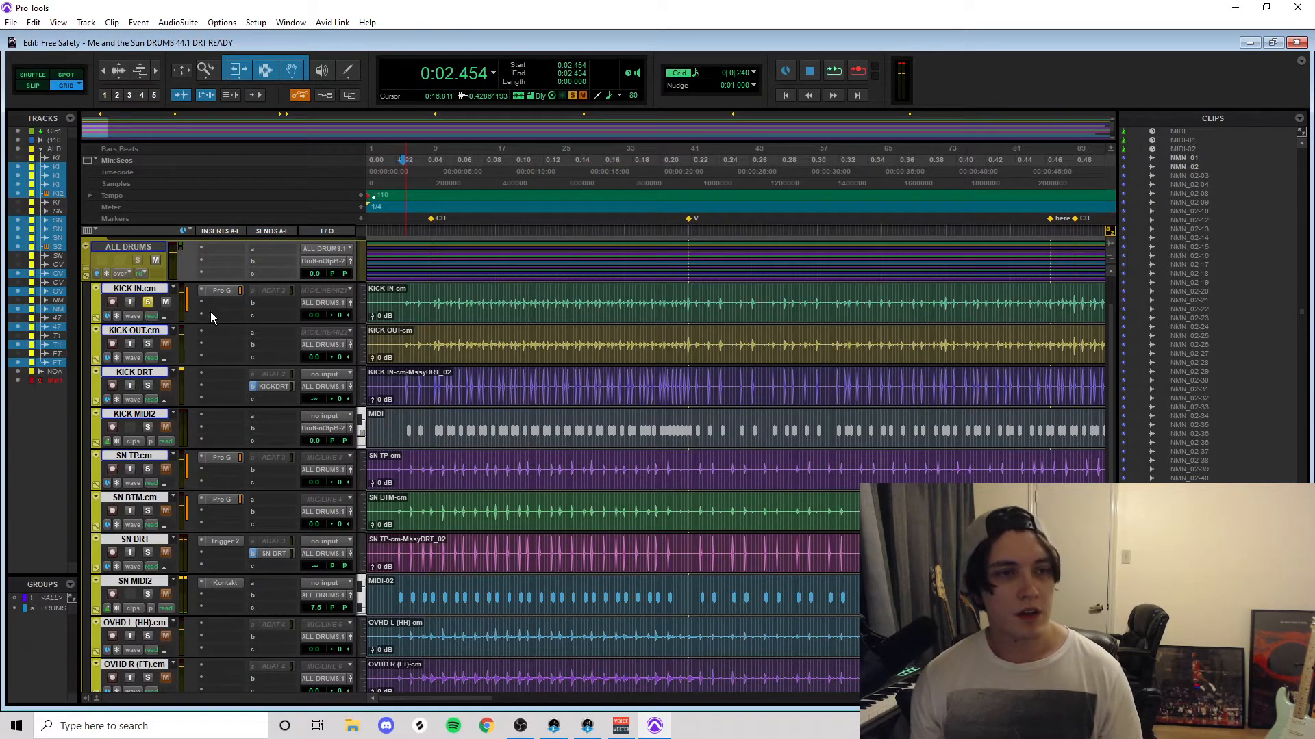
# Step: Unsolo KICK IN.cm, copy its Pro-G gate onto KICK OUT.cm and play the song to check the result
pyautogui.click(148, 303)
pyautogui.moveTo(223, 335); pyautogui.dragTo(223, 332)
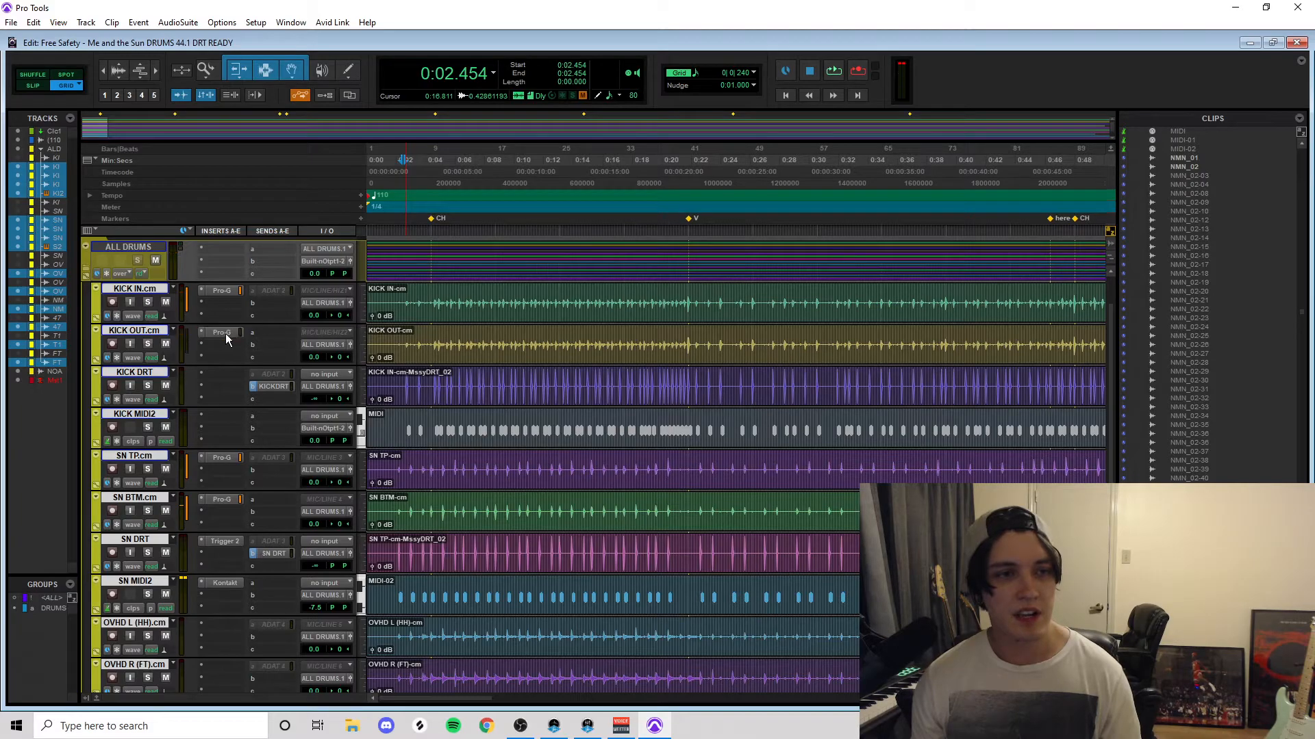
pyautogui.click(396, 562)
pyautogui.press('space')
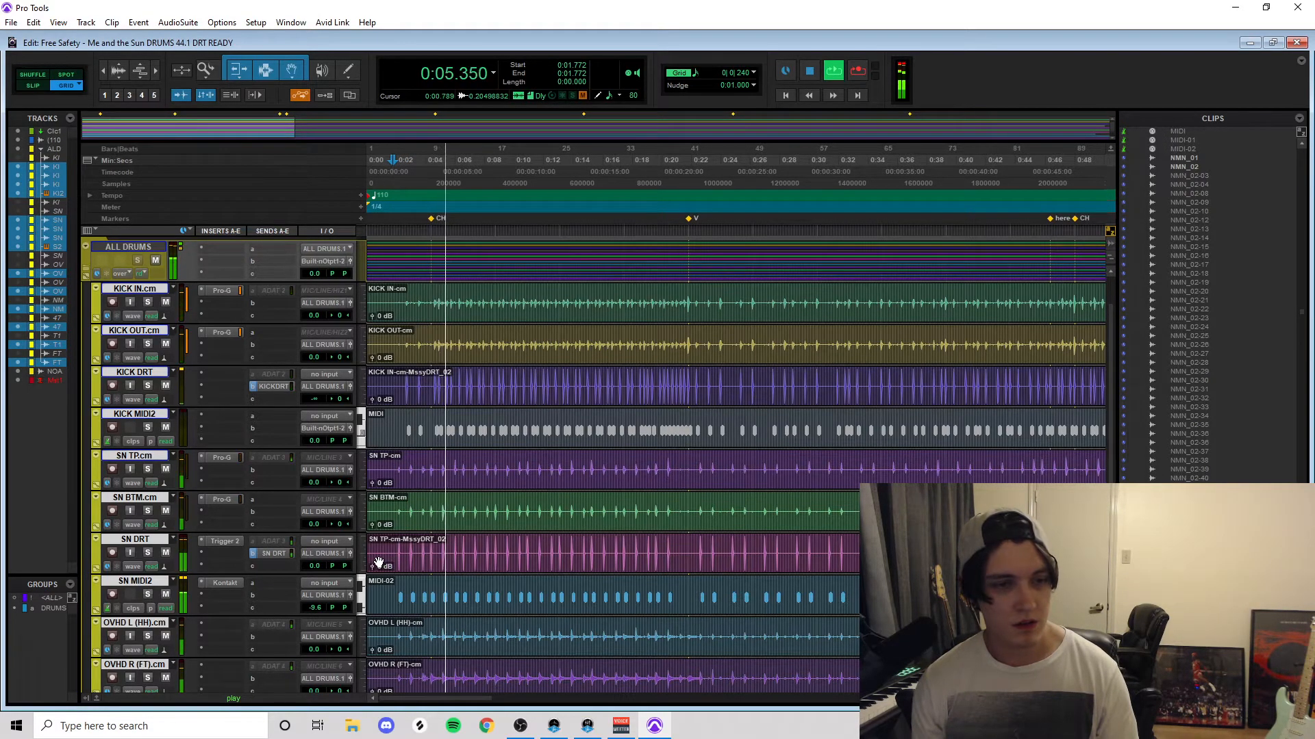
pyautogui.press('space')
# Step: Insert the stereo Kontakt instrument on the KICK MIDI2 track
pyautogui.click(401, 379)
pyautogui.click(148, 414)
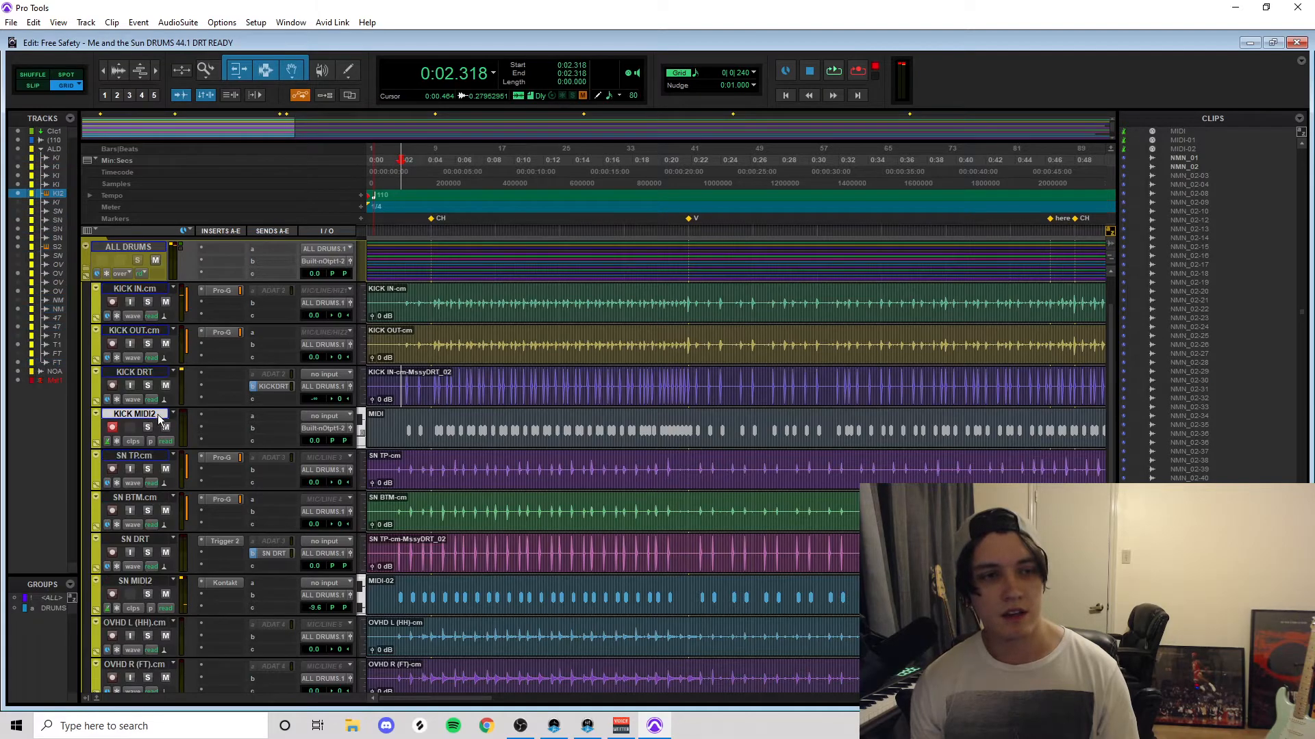
pyautogui.click(236, 414)
pyautogui.moveTo(308, 454)
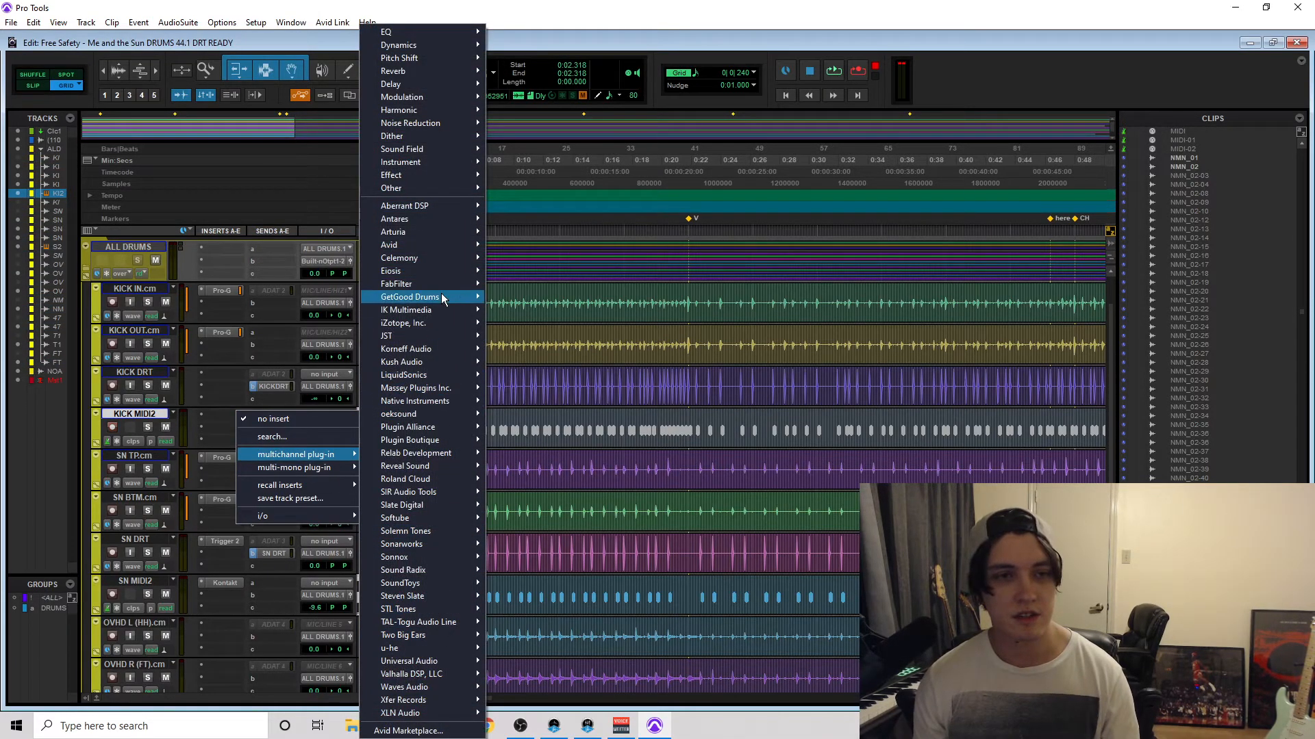
pyautogui.moveTo(445, 401)
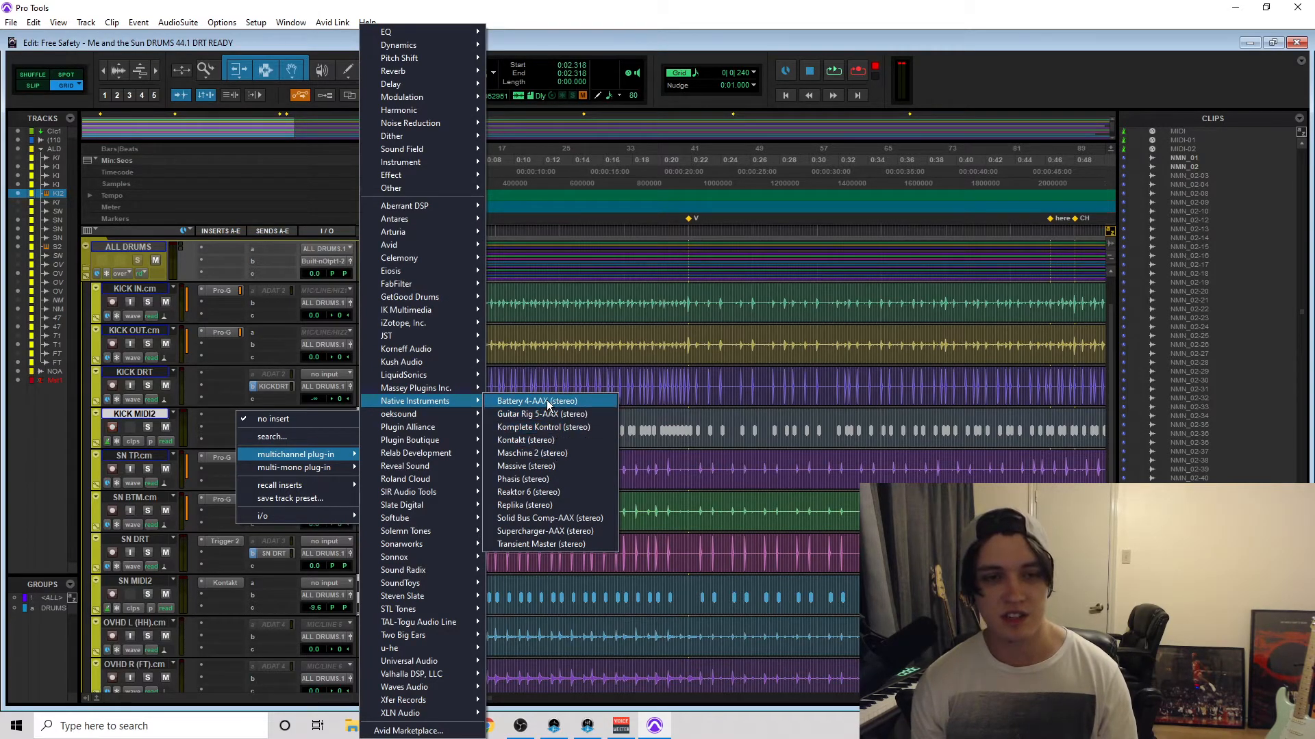
pyautogui.click(553, 441)
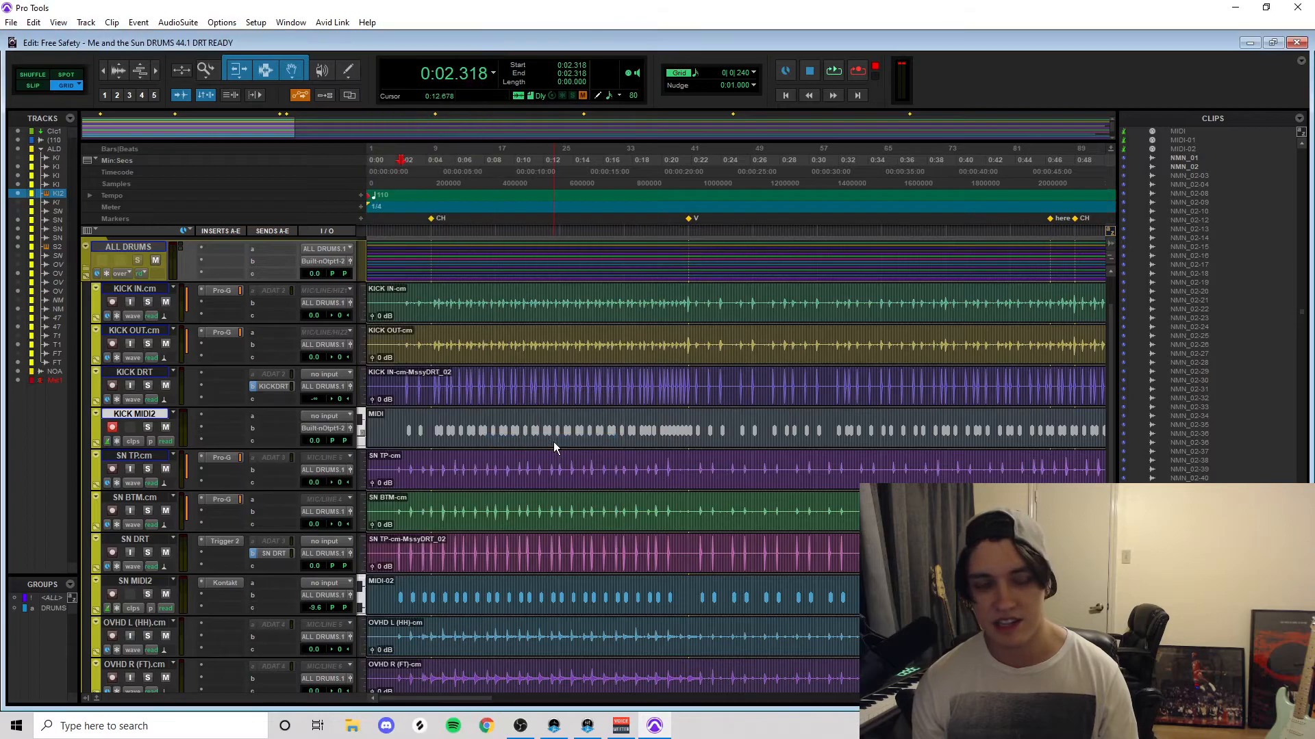
# Step: Load Modern & Massive Drums.nki from the GGD library into Kontakt and reposition the plug-in window to show the kit
pyautogui.scroll(-9, 820, 462)
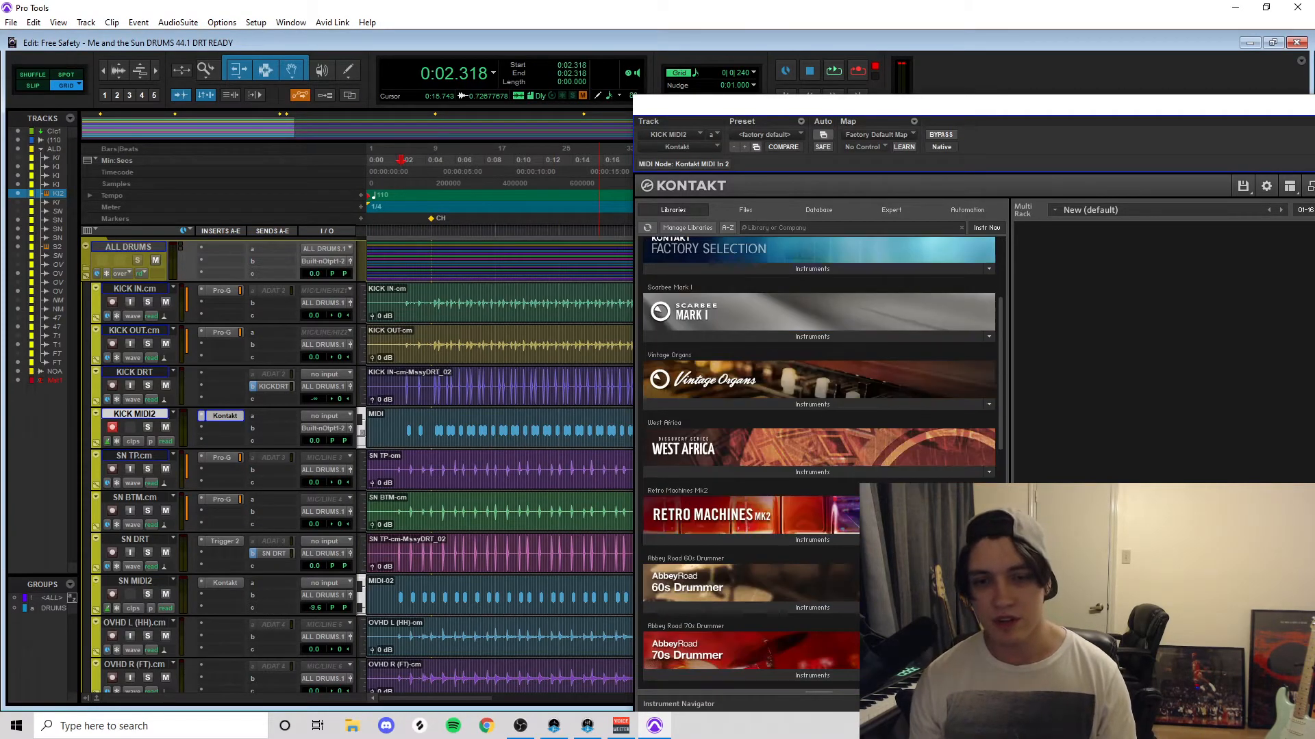
pyautogui.scroll(-3, 753, 430)
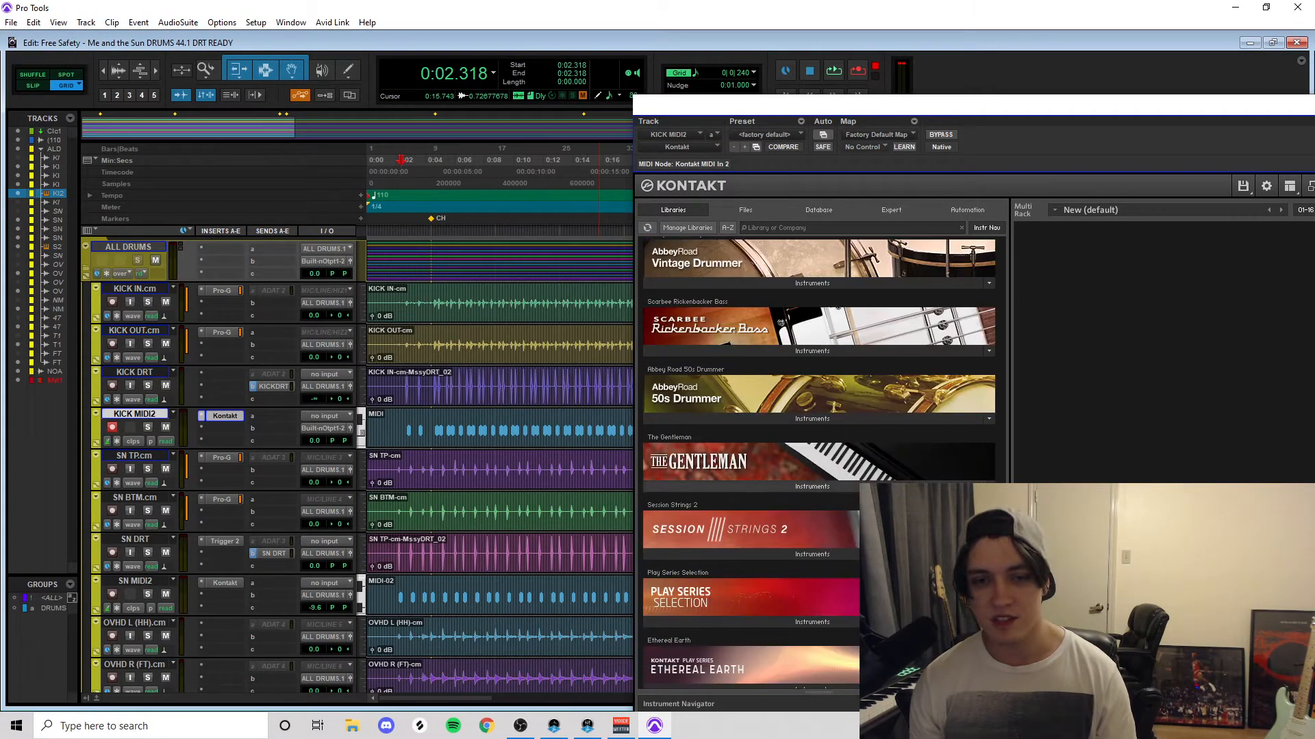
pyautogui.click(800, 681)
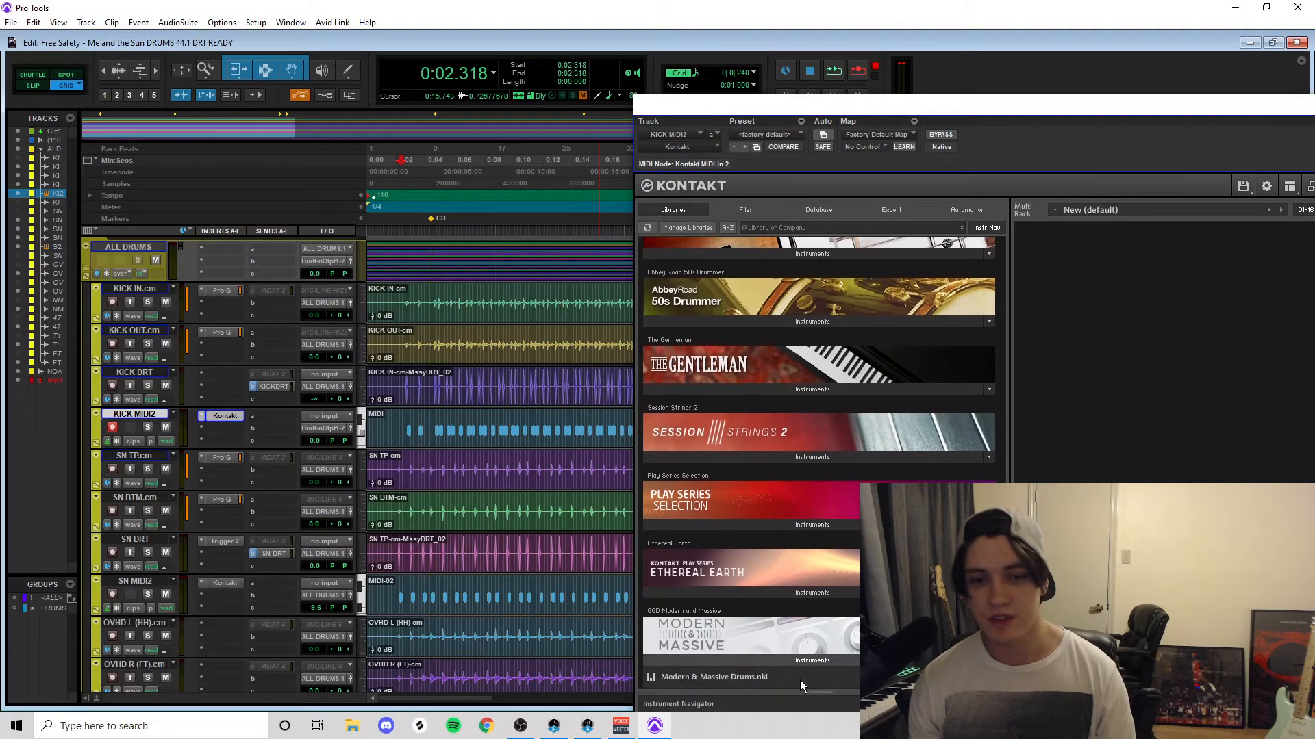
pyautogui.moveTo(785, 675); pyautogui.dragTo(1144, 437)
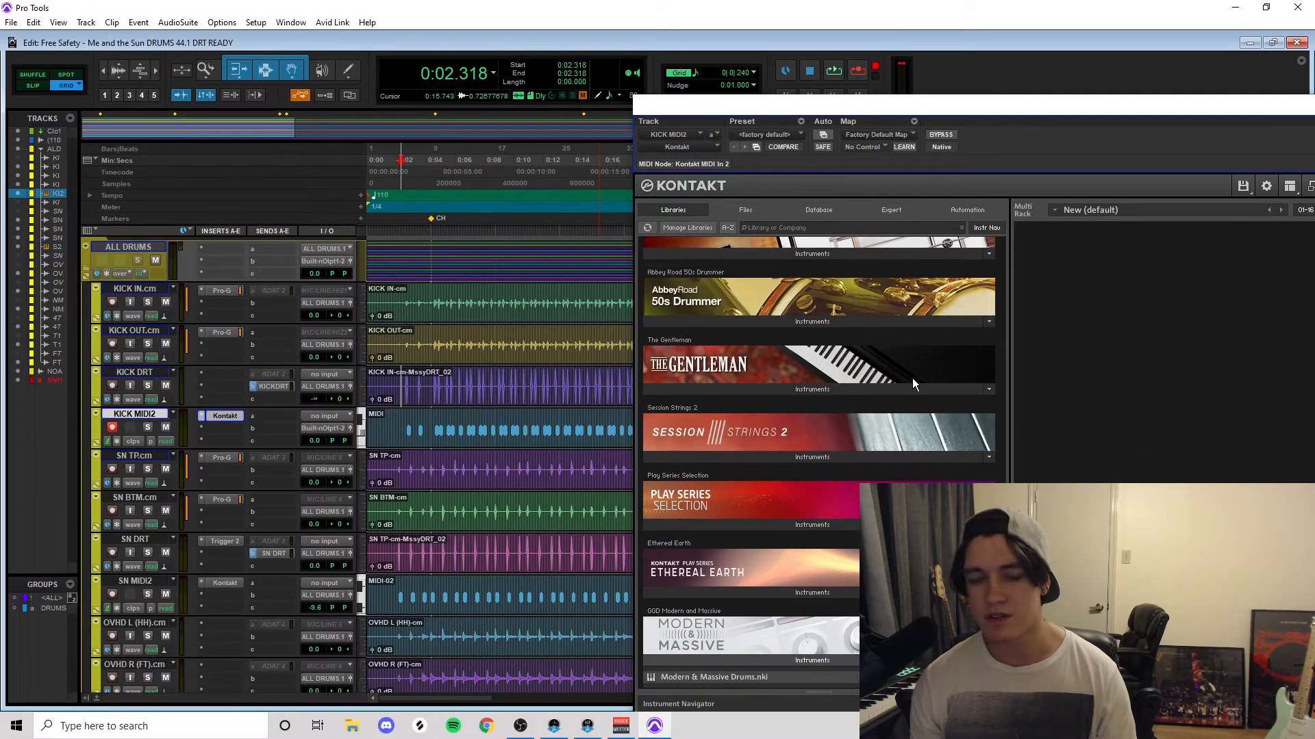
pyautogui.moveTo(1116, 109); pyautogui.dragTo(774, 49)
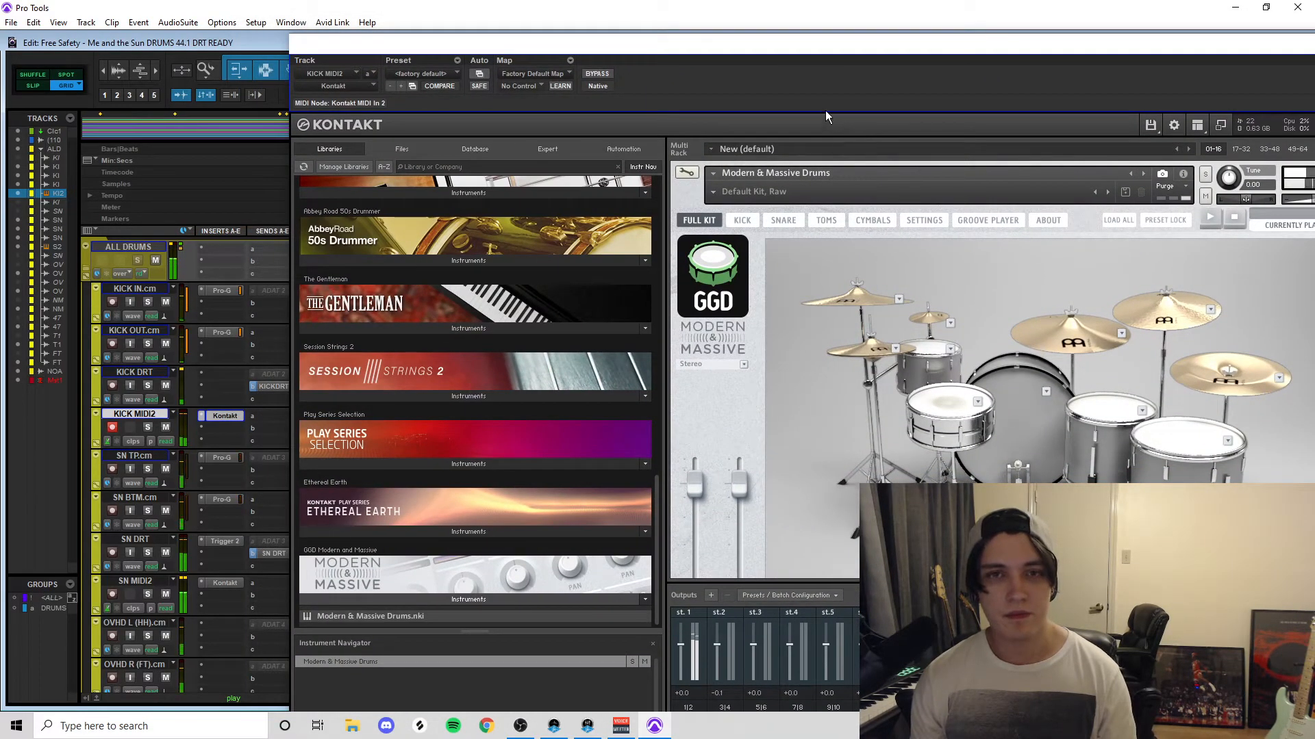
# Step: Close the Kontakt window, stop playback and lower the KICK MIDI2 track volume to -6.1 dB
pyautogui.moveTo(1230, 35); pyautogui.dragTo(1095, 61)
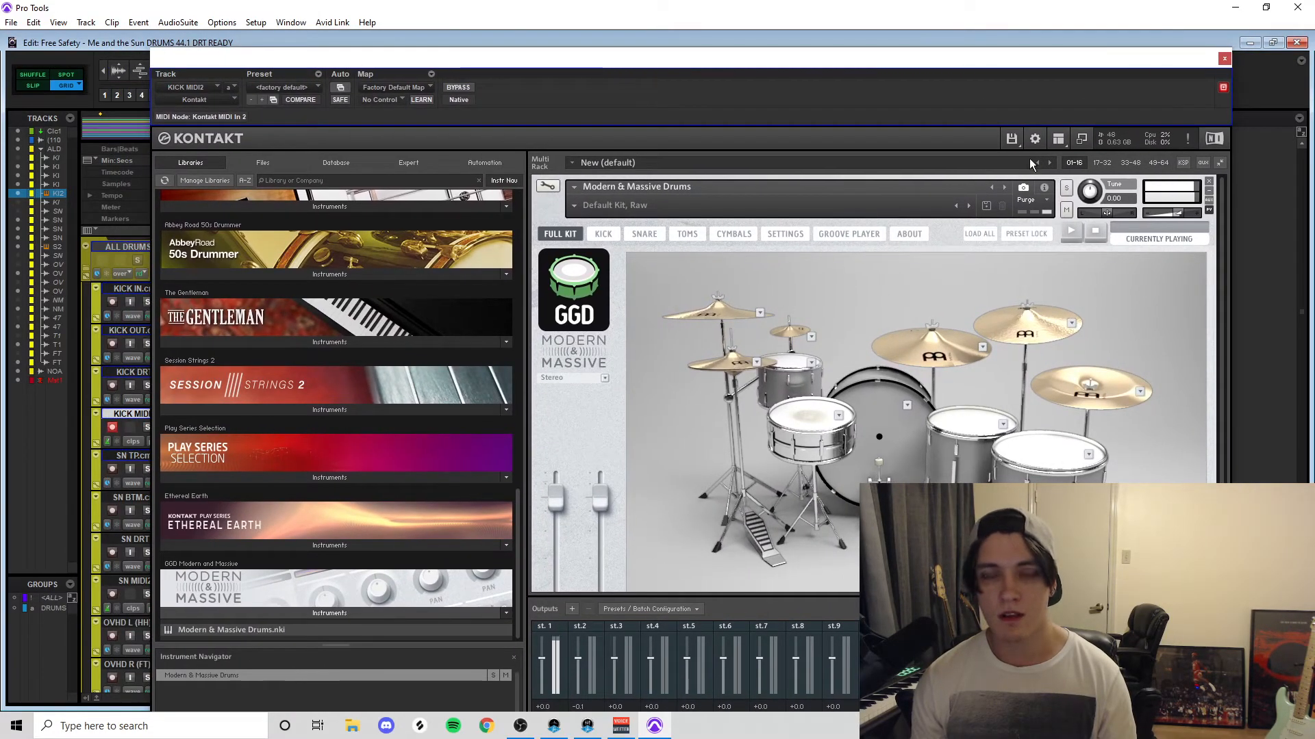
pyautogui.click(1225, 58)
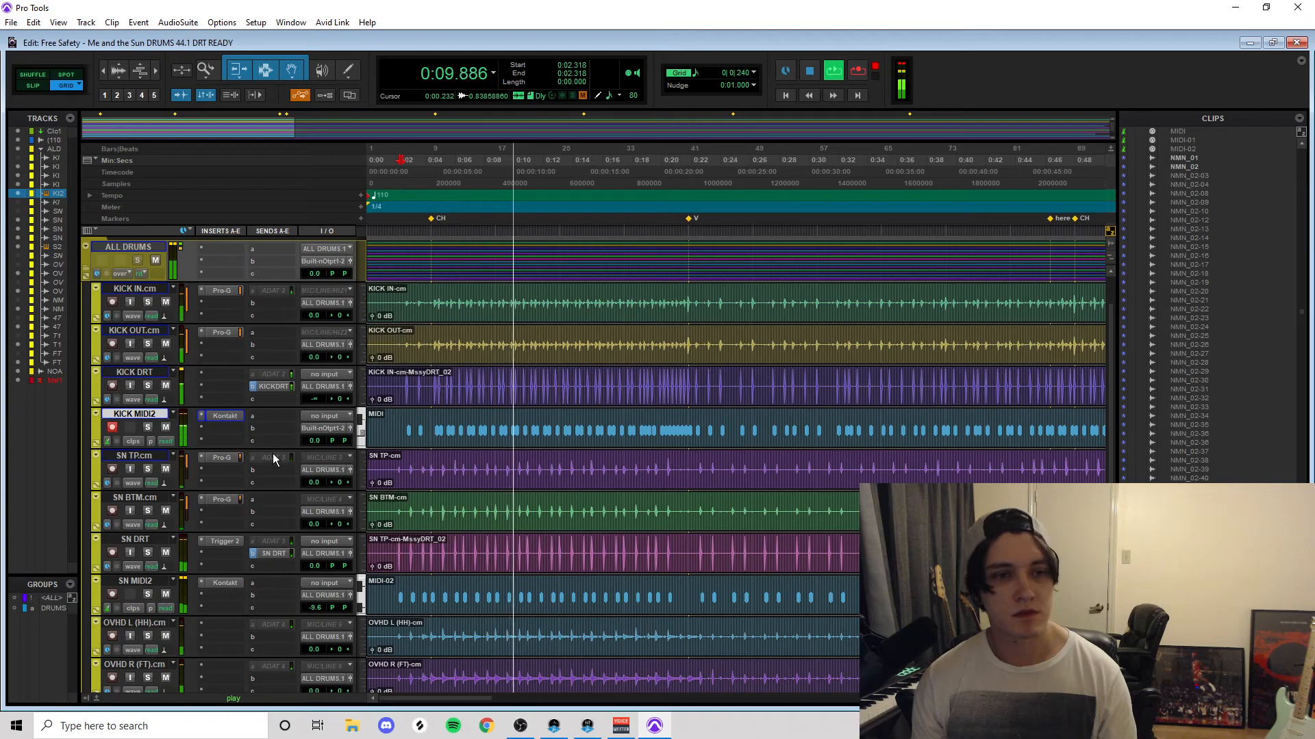
pyautogui.press('space')
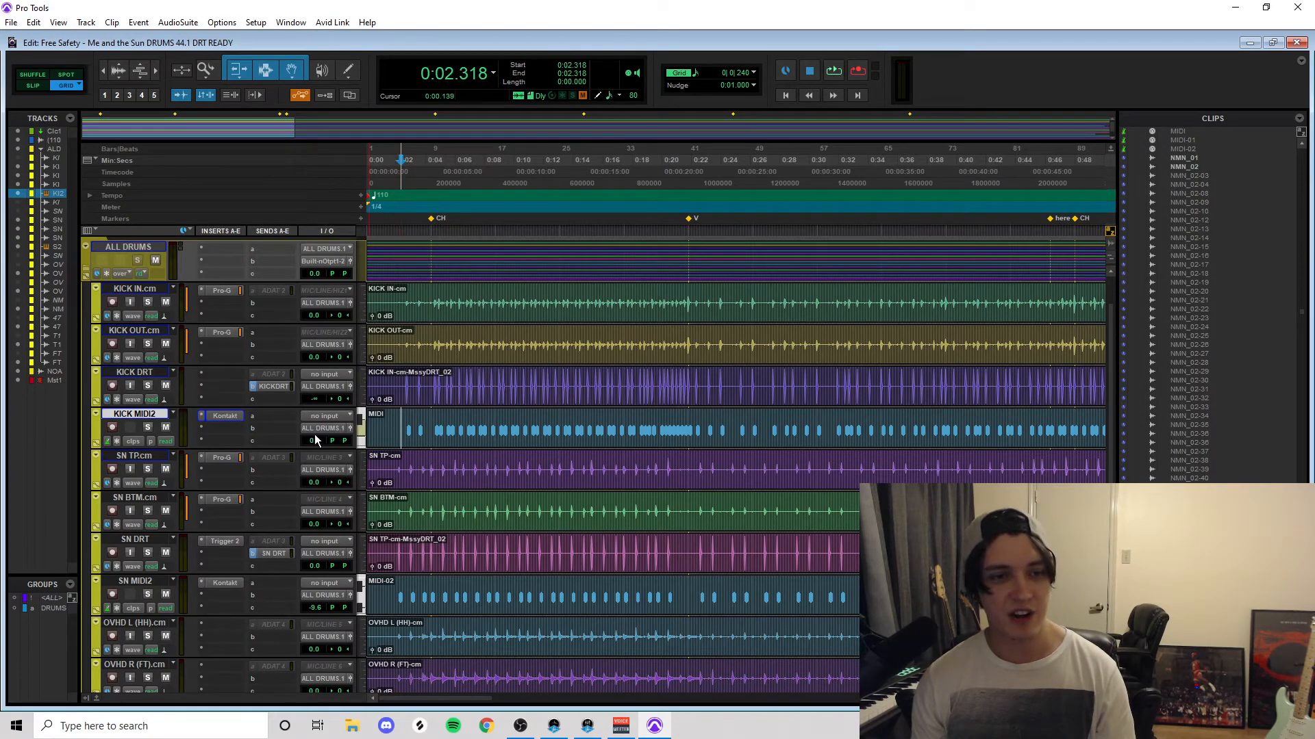
pyautogui.moveTo(313, 441); pyautogui.dragTo(301, 504)
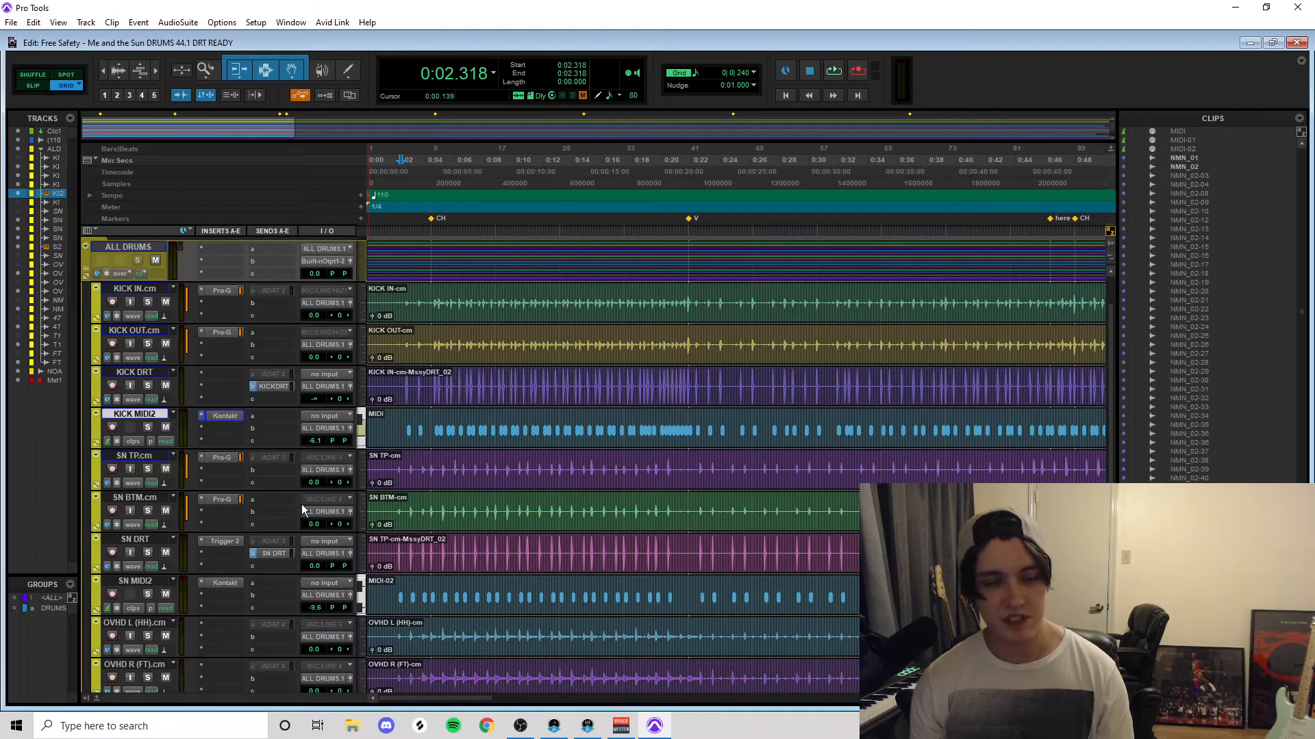
# Step: Play the song from 0:02.727, briefly toggle the SN DRT mute to compare, and lower the SN DRT volume to -4.9 dB
pyautogui.click(407, 428)
pyautogui.press('space')
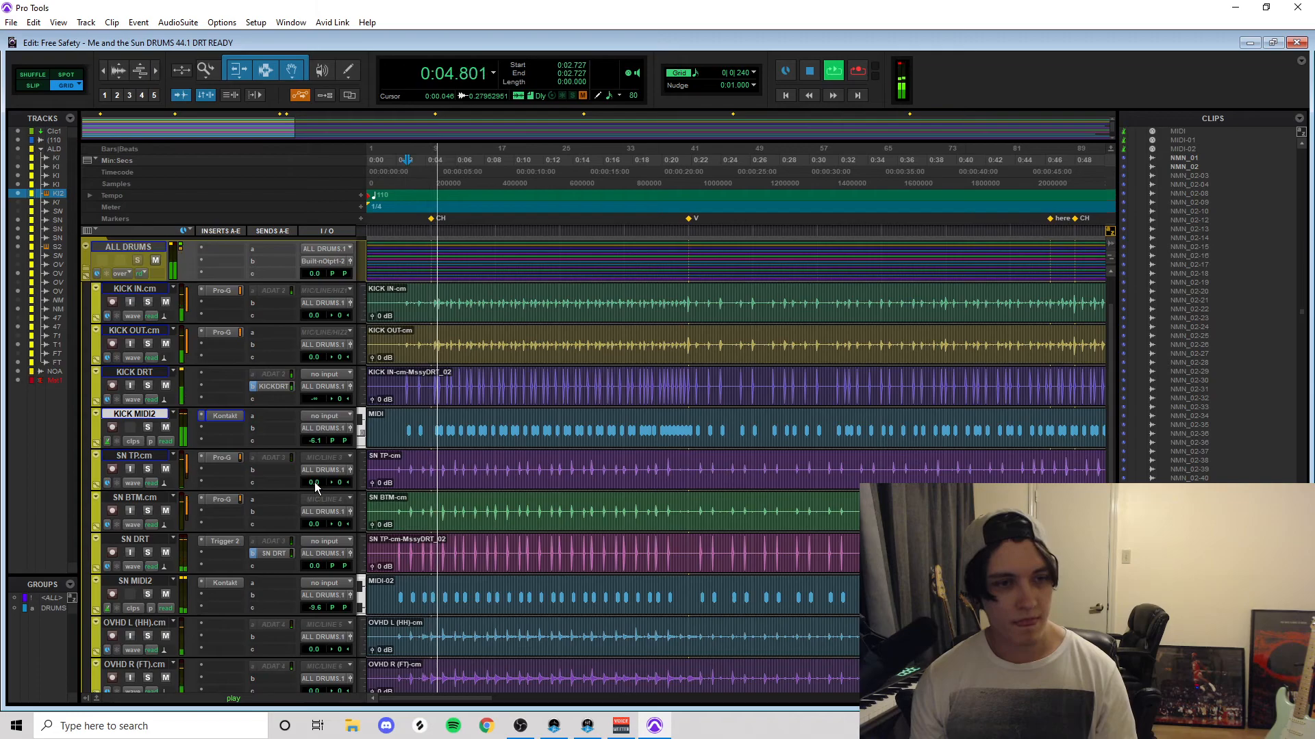
pyautogui.click(165, 553)
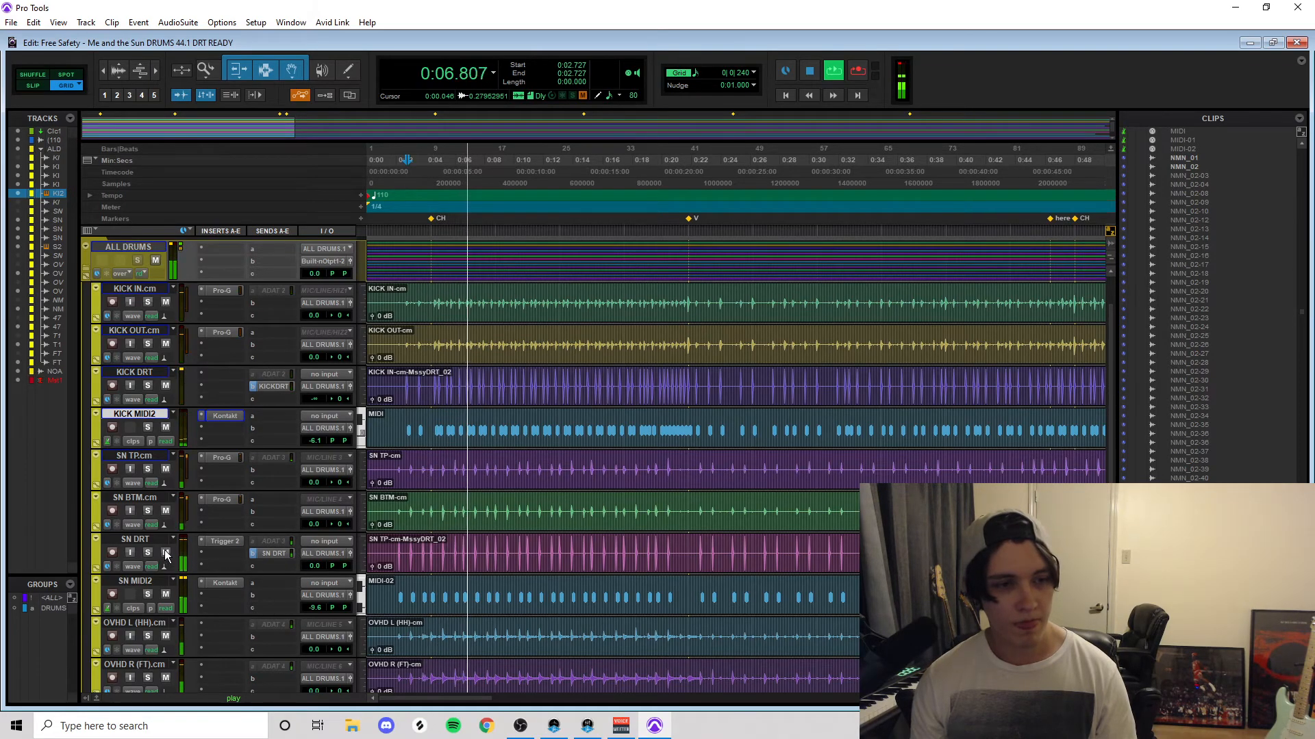
pyautogui.click(165, 553)
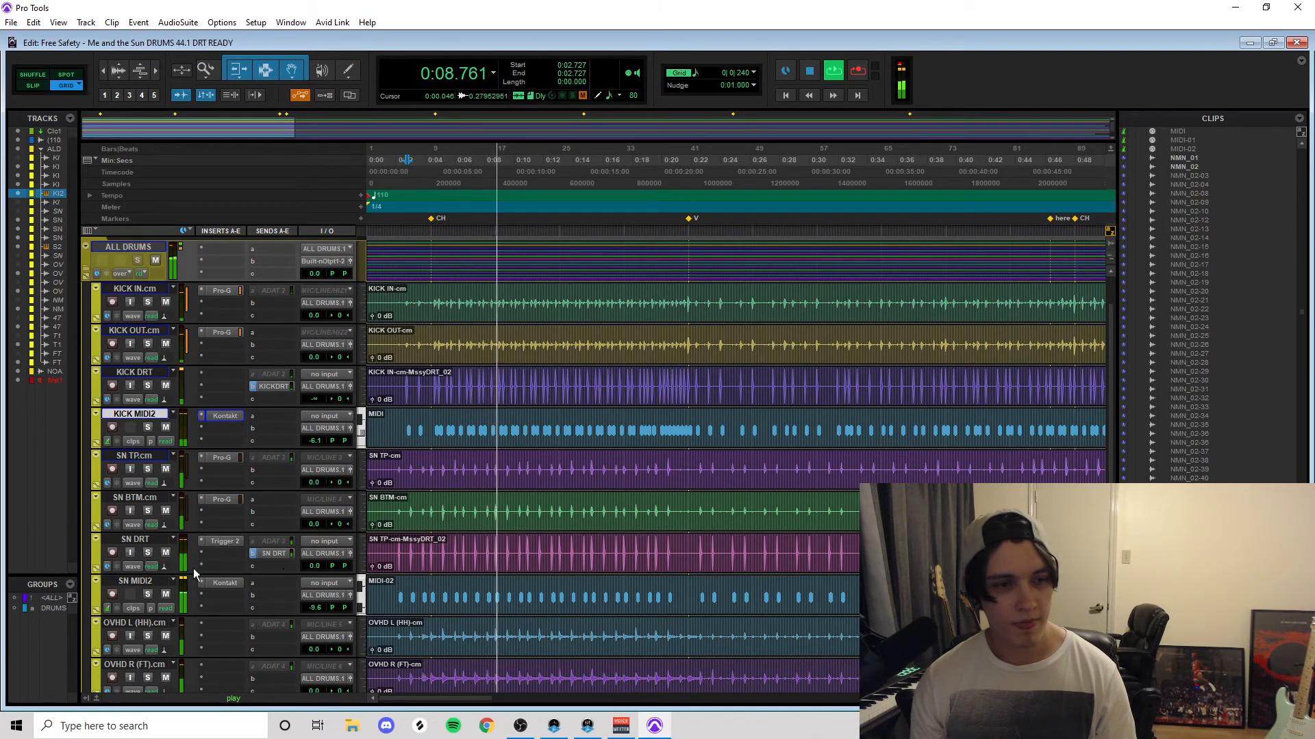
pyautogui.moveTo(311, 566); pyautogui.dragTo(326, 617)
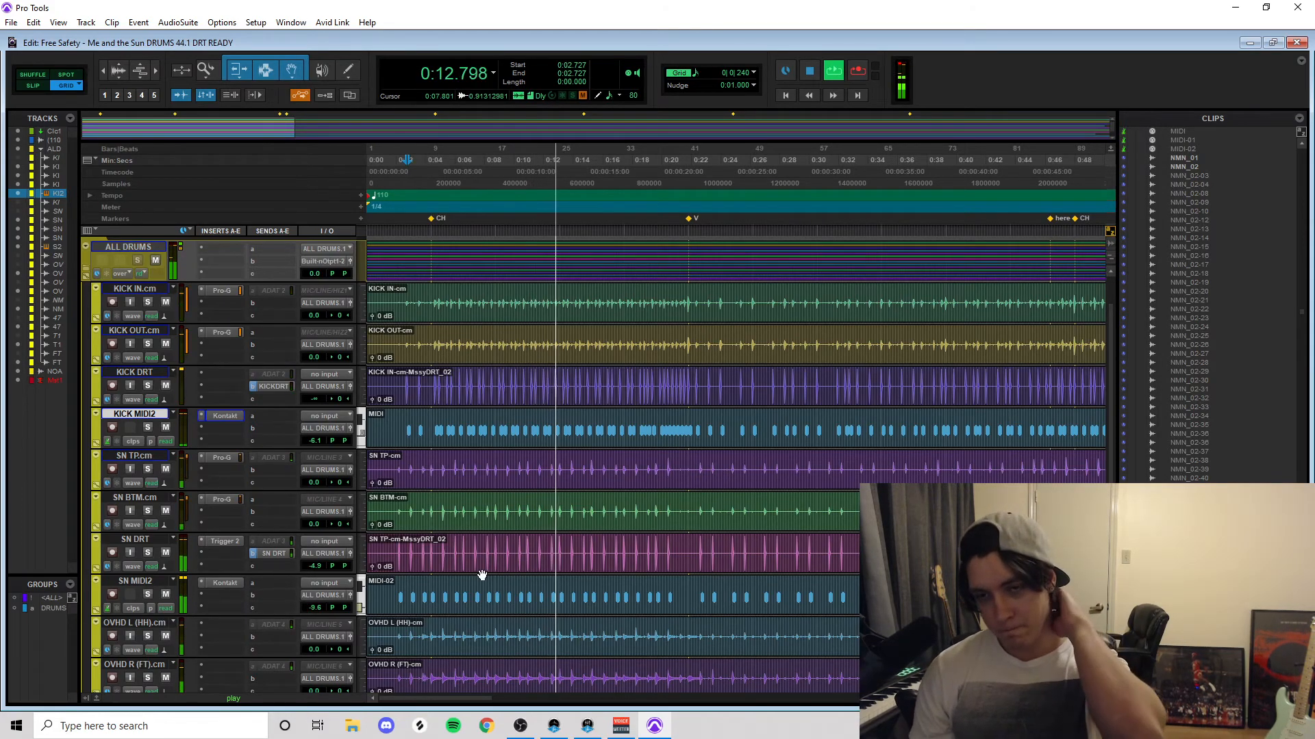